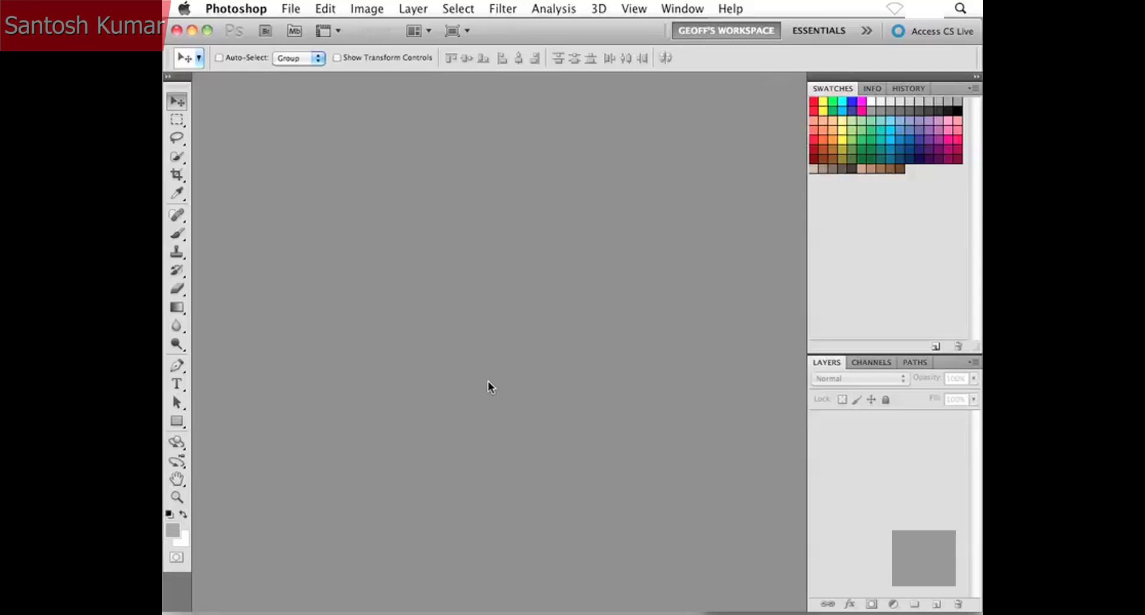
Hide the side panels, then open Buddha.jpg from Project Files and view the statue at 66.7%.
{"action": "key", "text": "shift+Tab"}
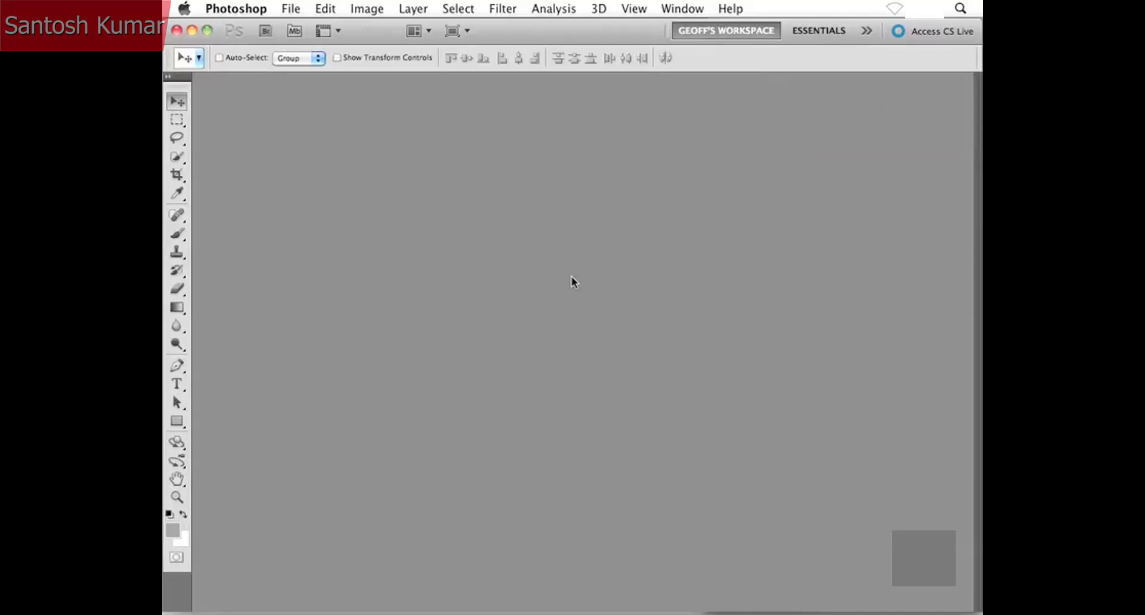
{"action": "key", "text": "super+o"}
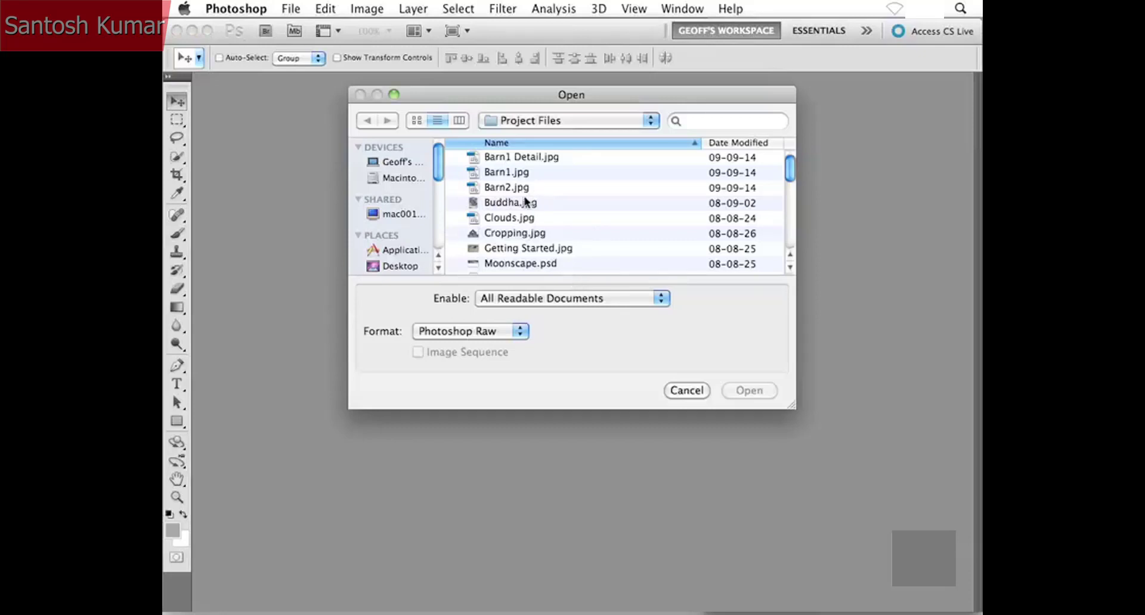
{"action": "left_click", "coordinate": [561, 203]}
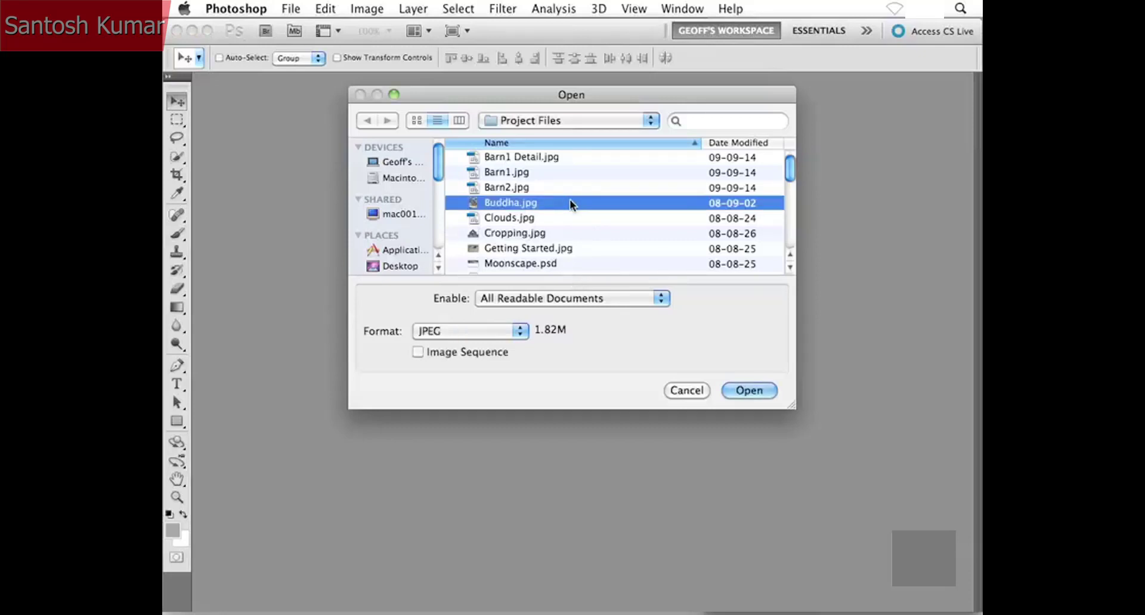
{"action": "left_click", "coordinate": [743, 392]}
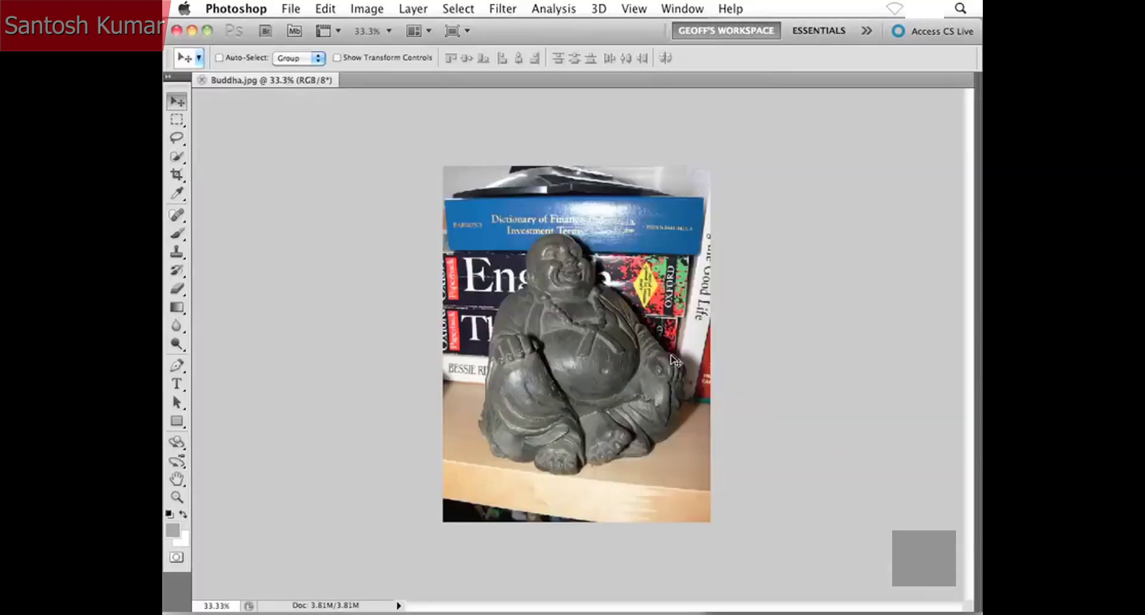
{"action": "key", "text": "super+equal"}
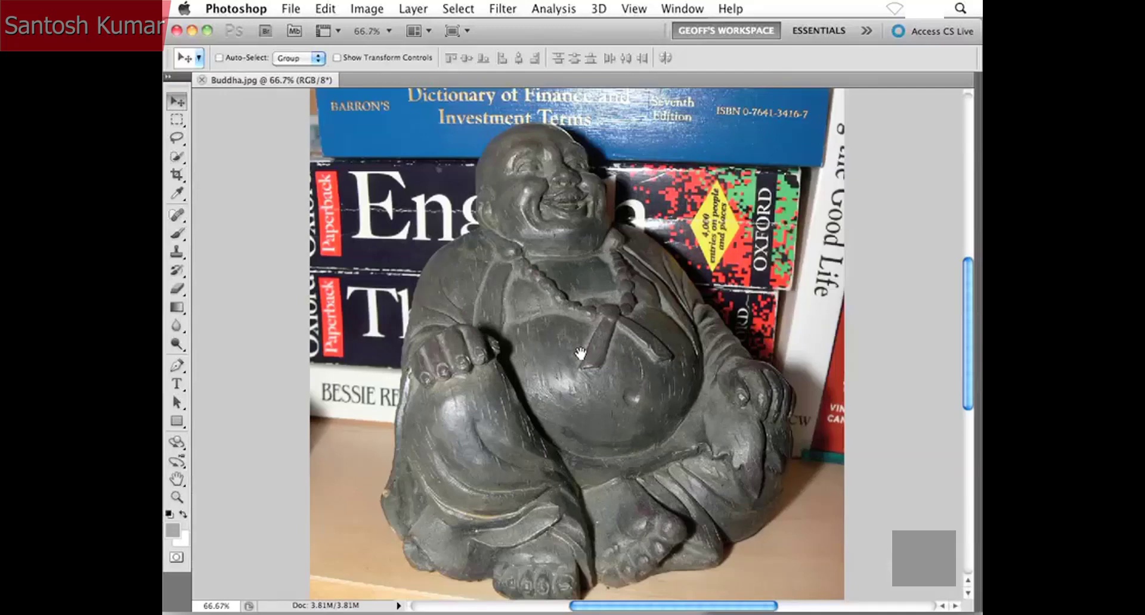
{"action": "left_click_drag", "start_coordinate": [580, 353], "coordinate": [556, 328]}
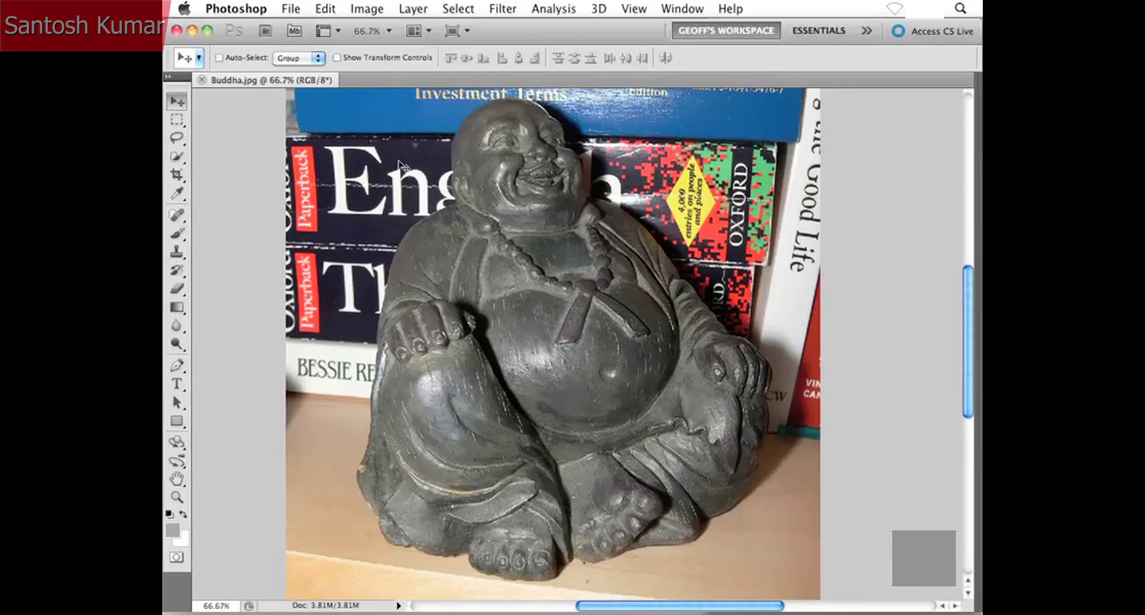
{"action": "mouse_move", "coordinate": [529, 214]}
{"action": "left_mouse_down"}
{"action": "mouse_move", "coordinate": [554, 274]}
{"action": "mouse_move", "coordinate": [533, 220]}
{"action": "left_mouse_up"}
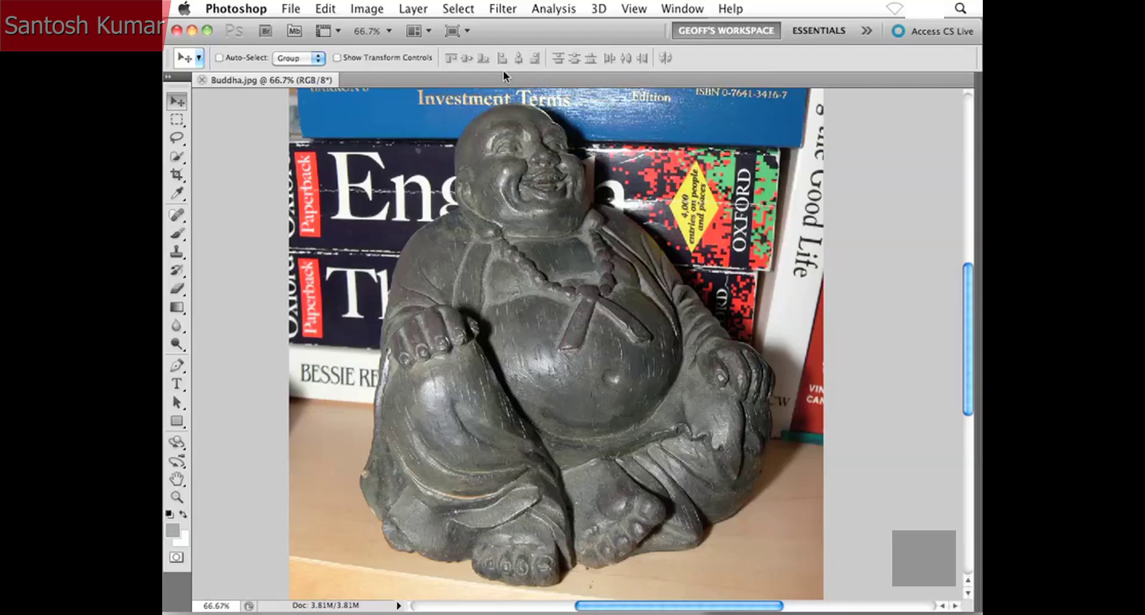
Start a Color Range selection with Sampled Colors and set its selection preview to None, keeping the statue in view beside the dialog.
{"action": "left_click", "coordinate": [457, 9]}
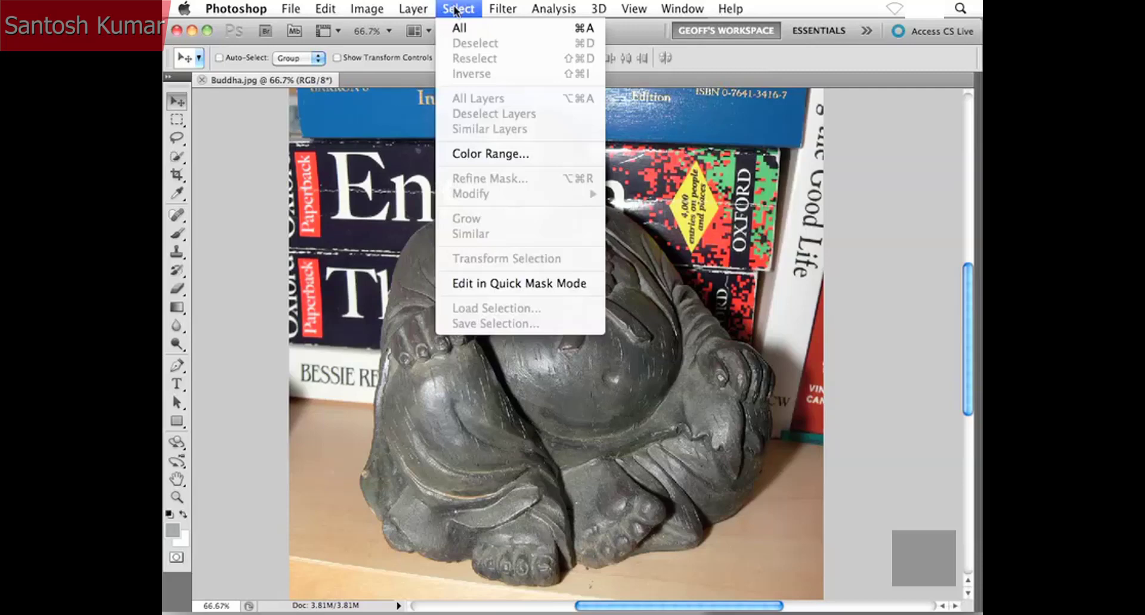
{"action": "left_click", "coordinate": [534, 155]}
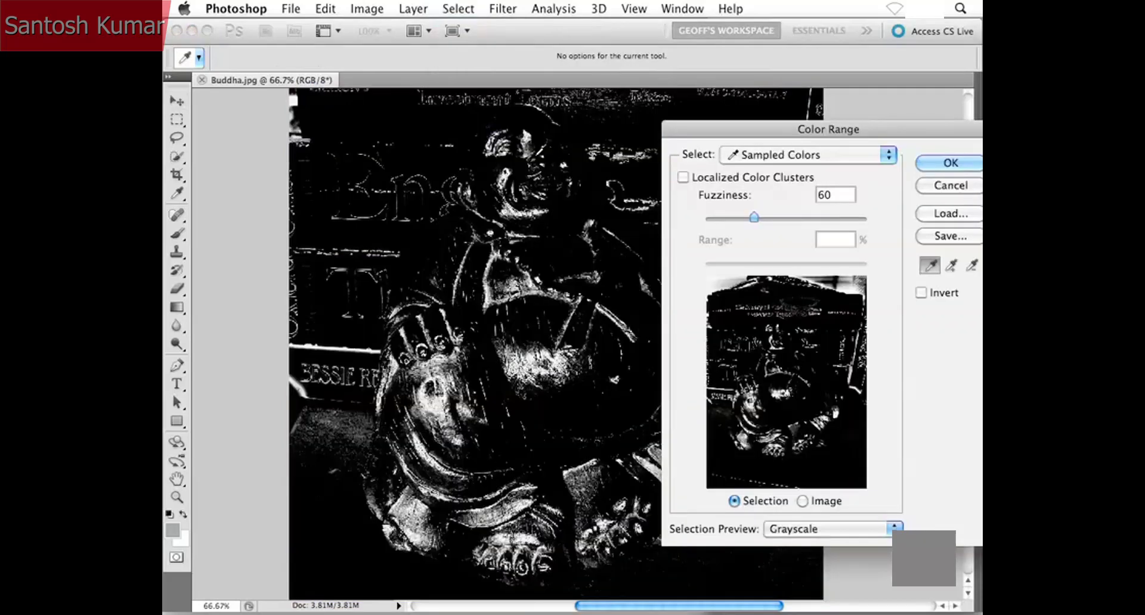
{"action": "left_click_drag", "start_coordinate": [697, 134], "coordinate": [654, 103]}
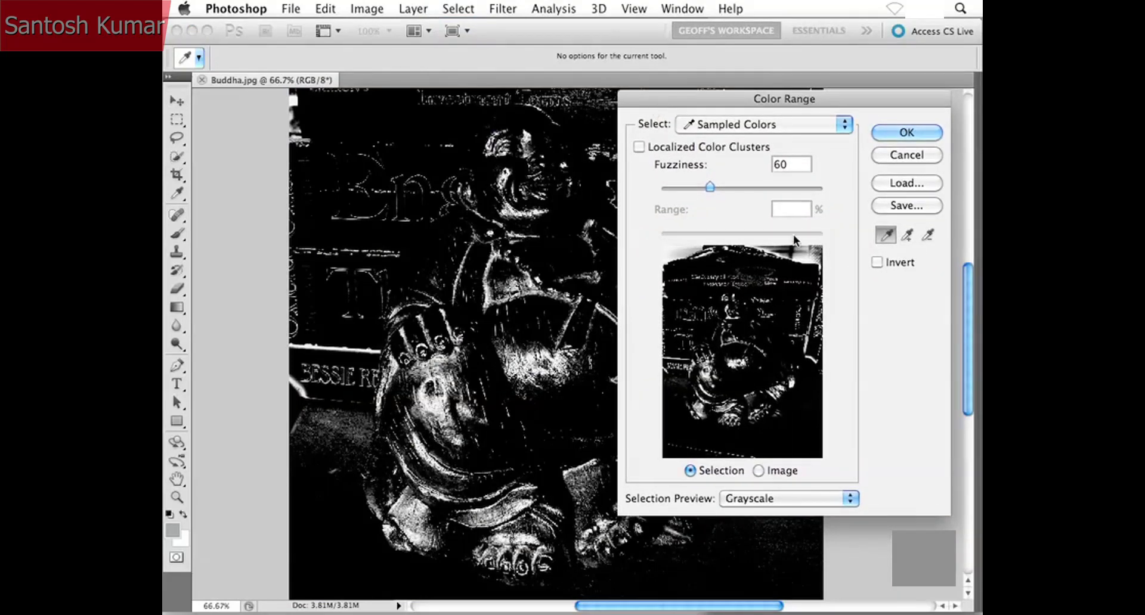
{"action": "left_click", "coordinate": [815, 494]}
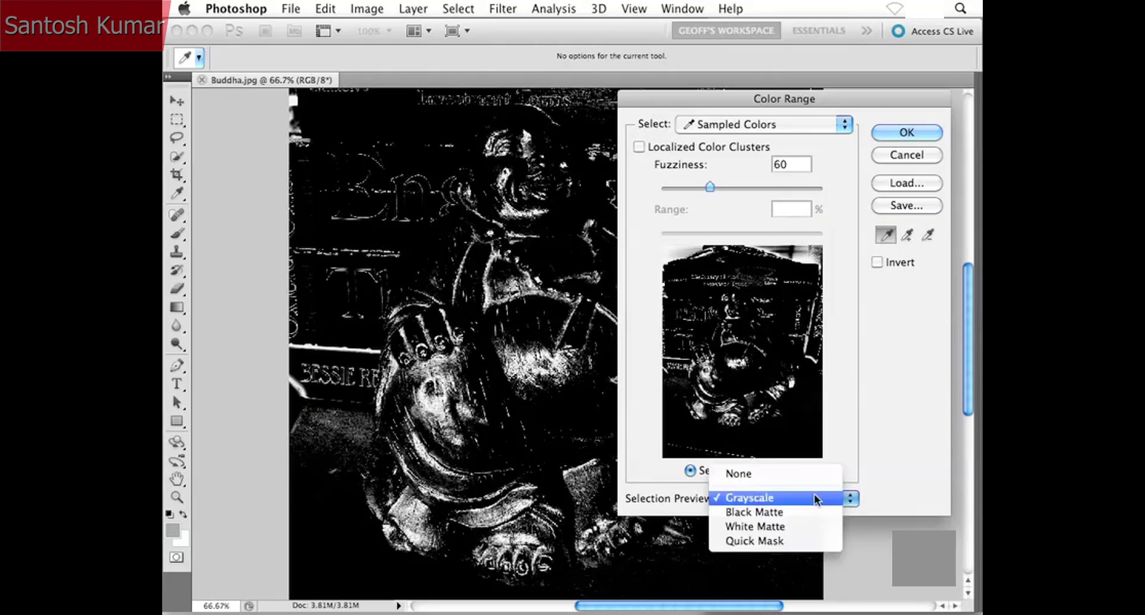
{"action": "left_click", "coordinate": [809, 473]}
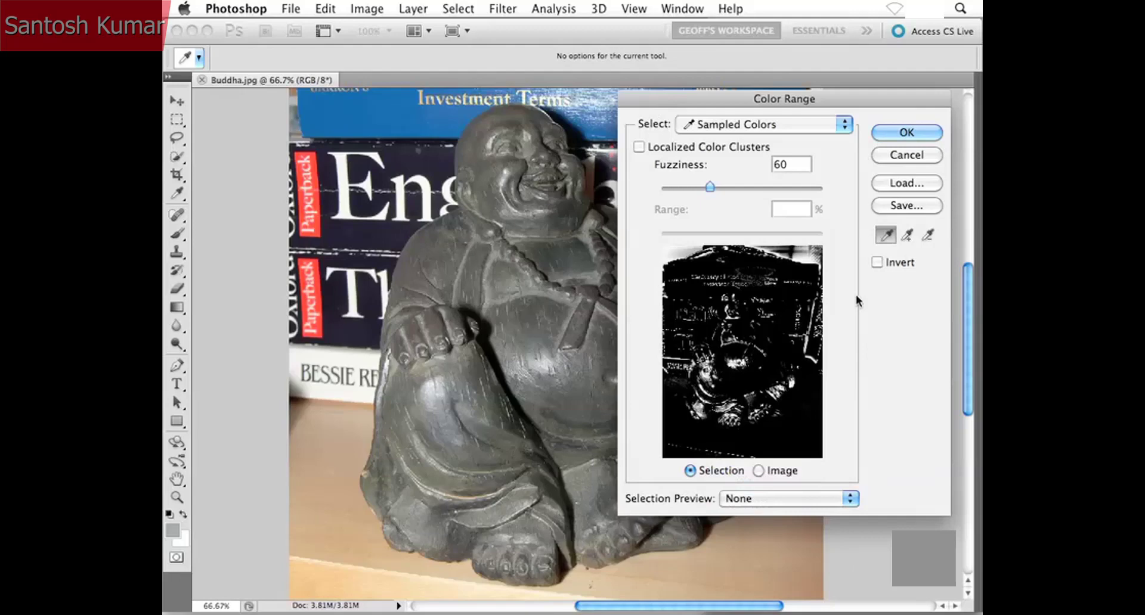
{"action": "left_click_drag", "start_coordinate": [807, 101], "coordinate": [813, 83]}
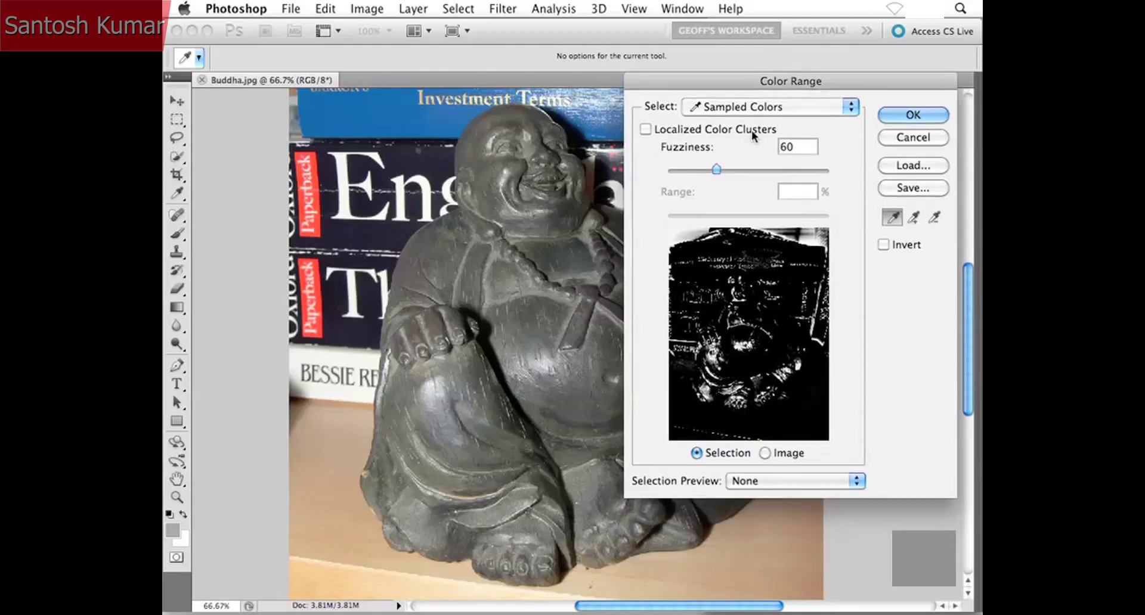
{"action": "left_click_drag", "start_coordinate": [570, 201], "coordinate": [459, 206]}
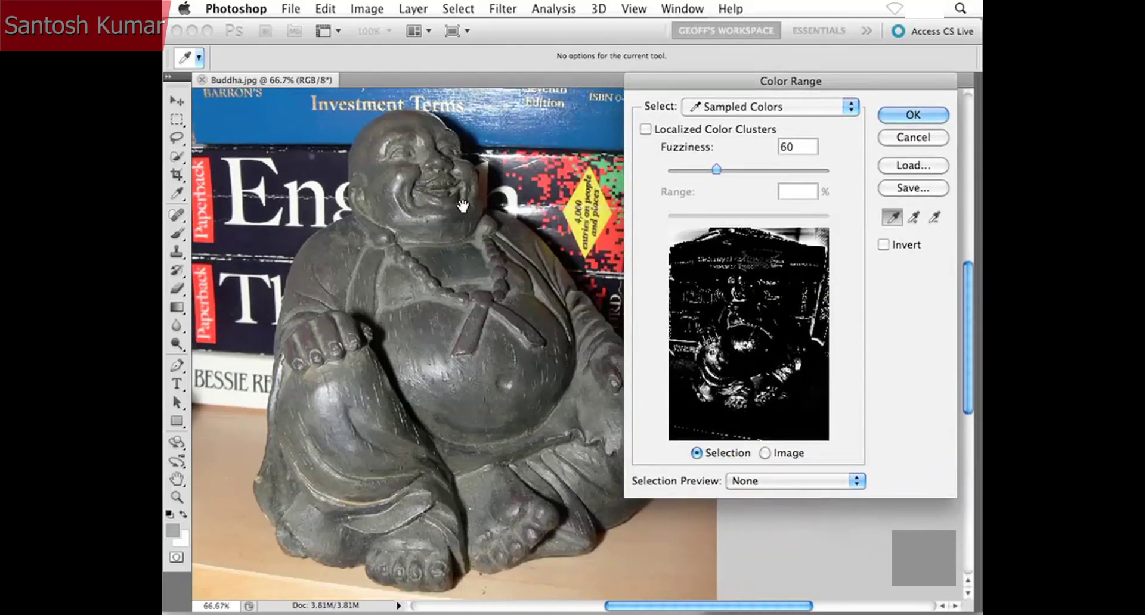
{"action": "left_click_drag", "start_coordinate": [682, 83], "coordinate": [667, 73]}
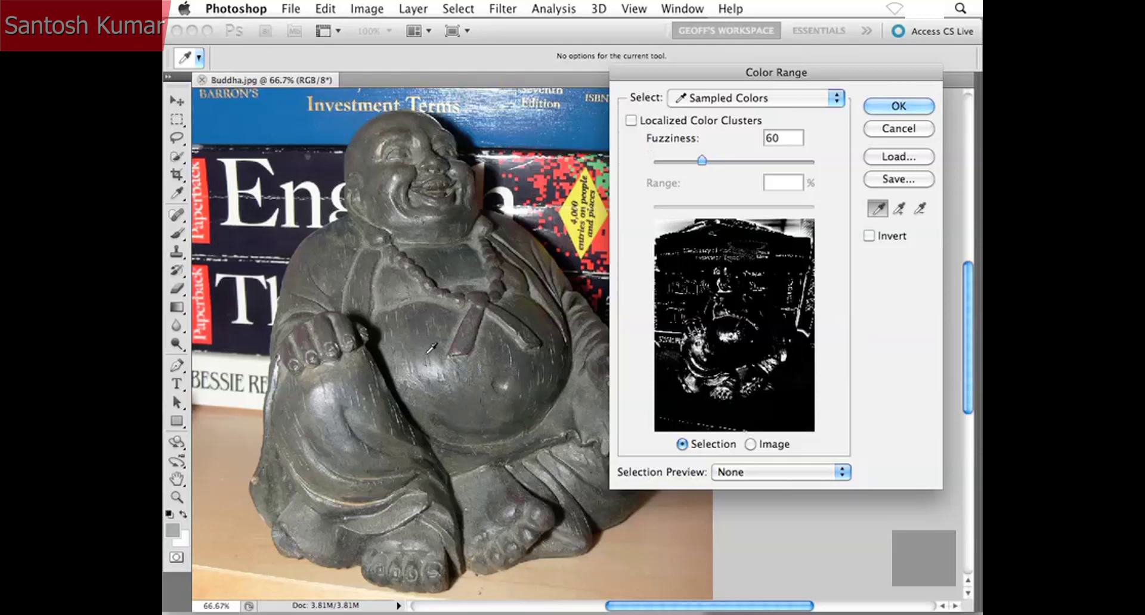
Sample different grey tones across the statue's belly and necklace area as the base colour for the range.
{"action": "left_click", "coordinate": [444, 387]}
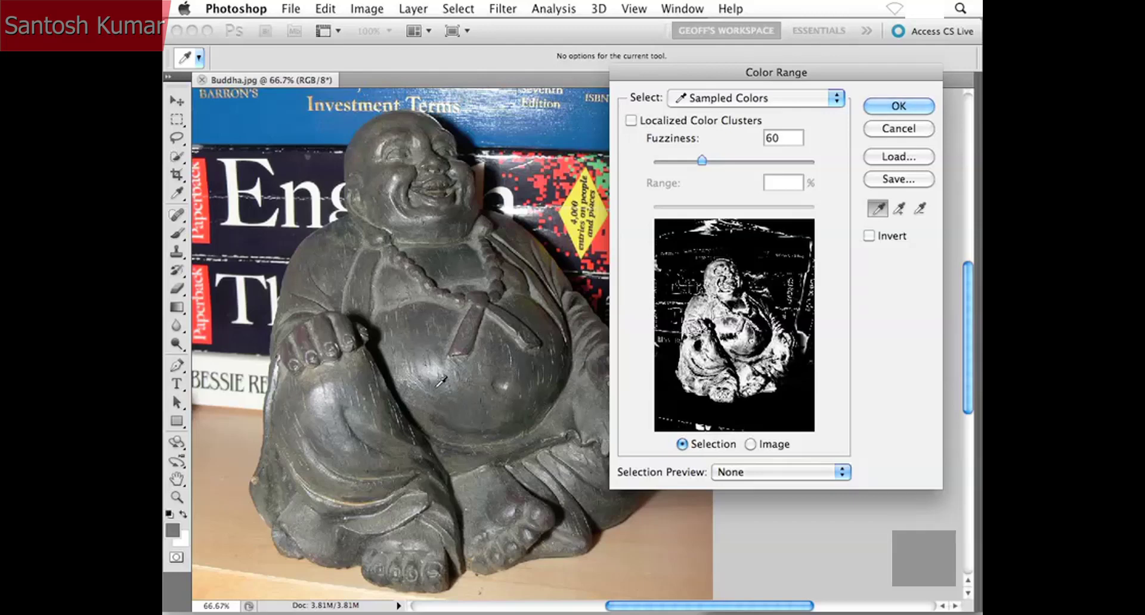
{"action": "left_click", "coordinate": [490, 359]}
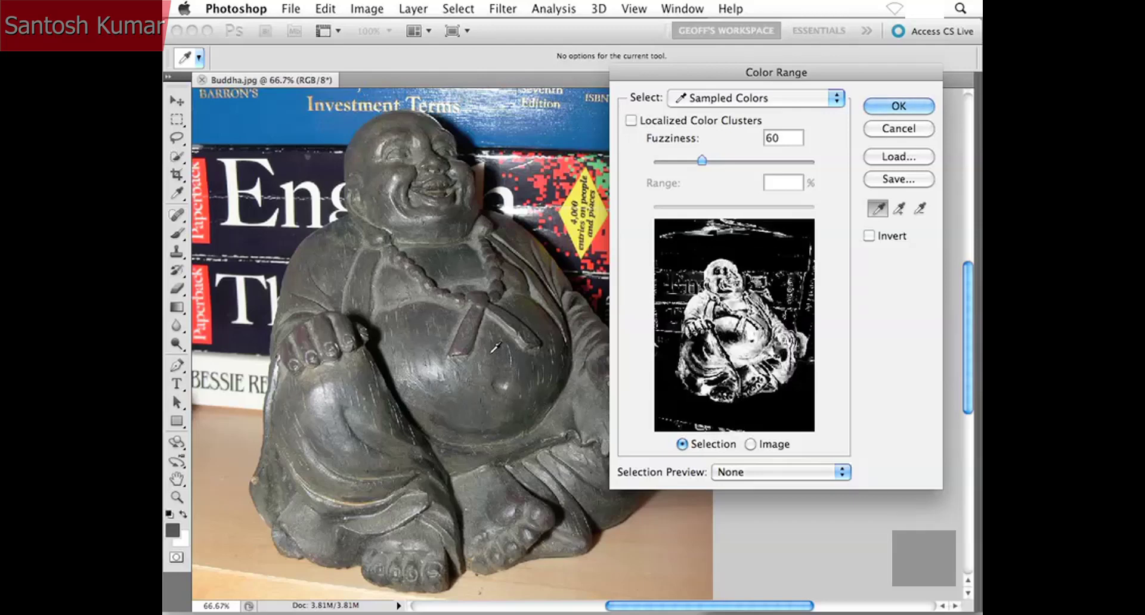
{"action": "left_click", "coordinate": [525, 320]}
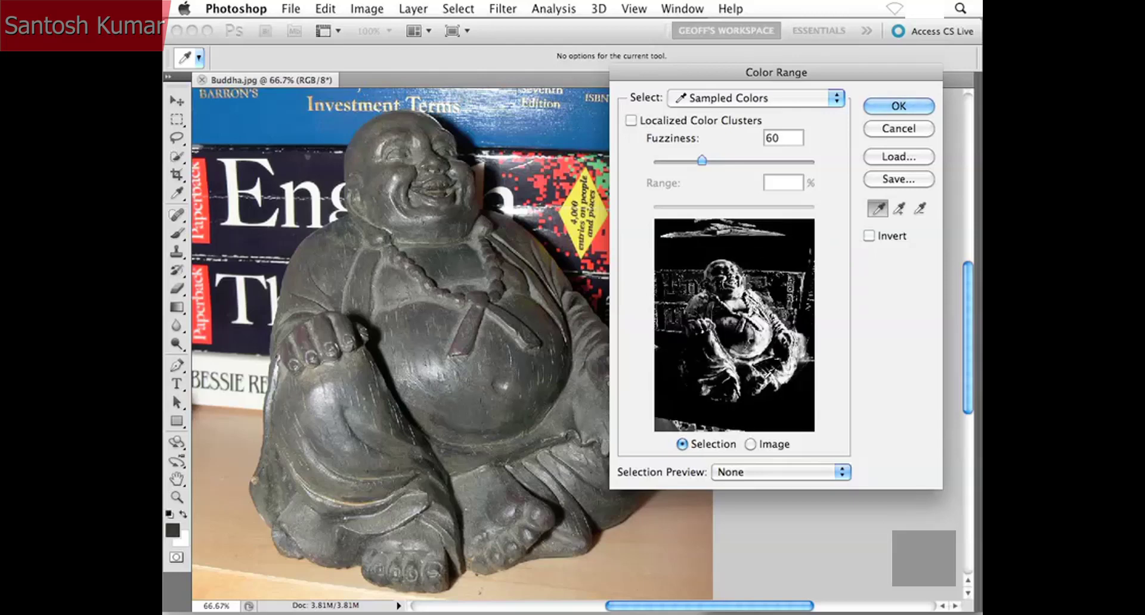
{"action": "left_click", "coordinate": [535, 360]}
{"action": "left_click", "coordinate": [477, 377]}
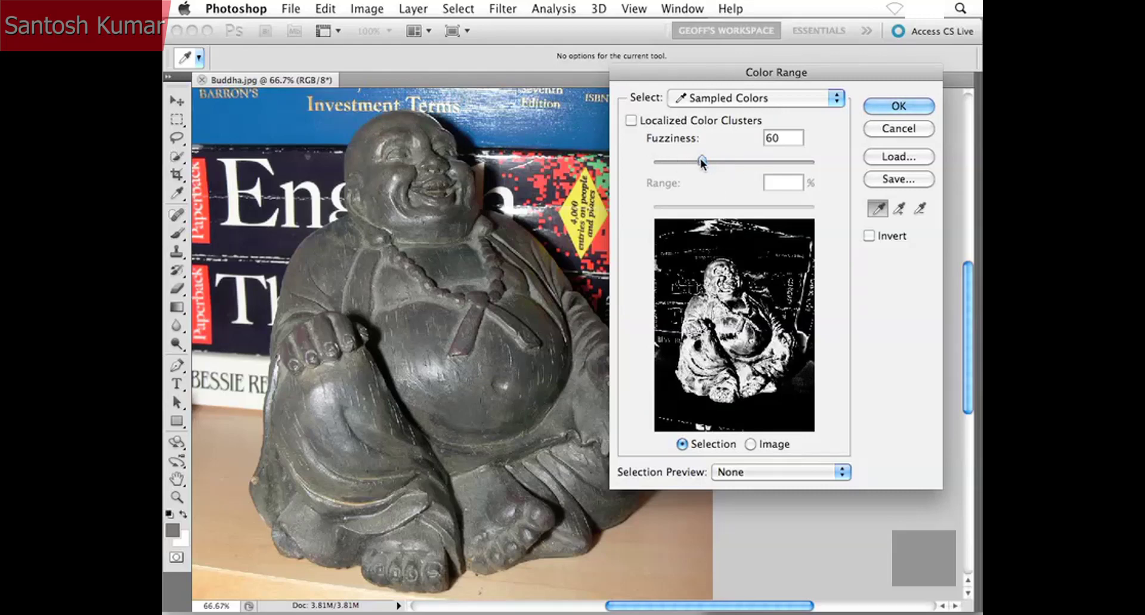
Set the fuzziness to 15 and sample single tones on the statue's belly and face.
{"action": "left_click_drag", "start_coordinate": [699, 160], "coordinate": [664, 160]}
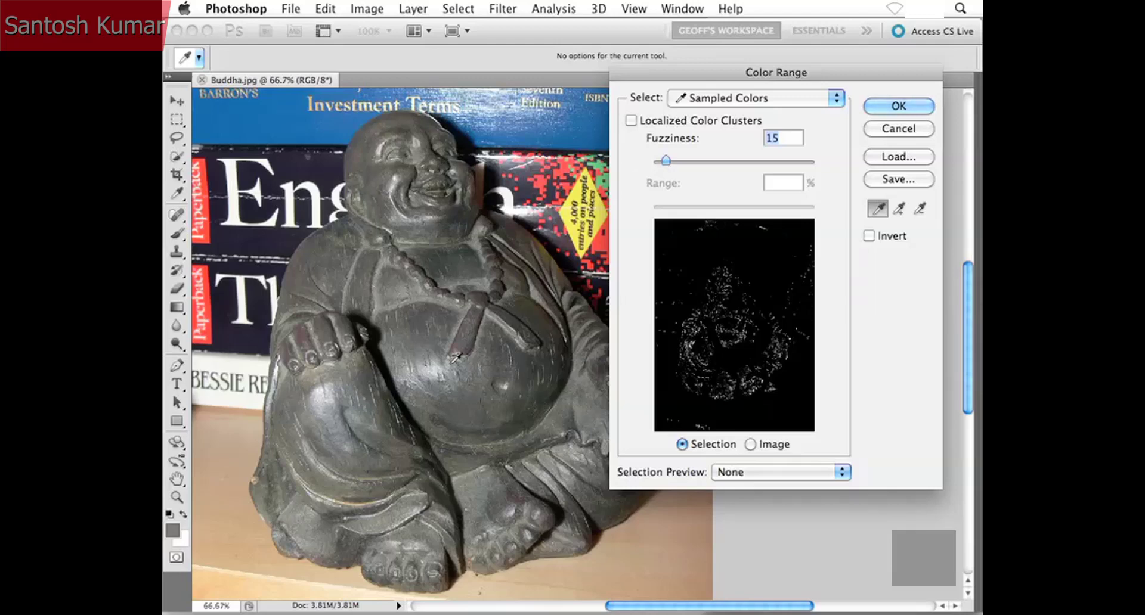
{"action": "left_click", "coordinate": [432, 373]}
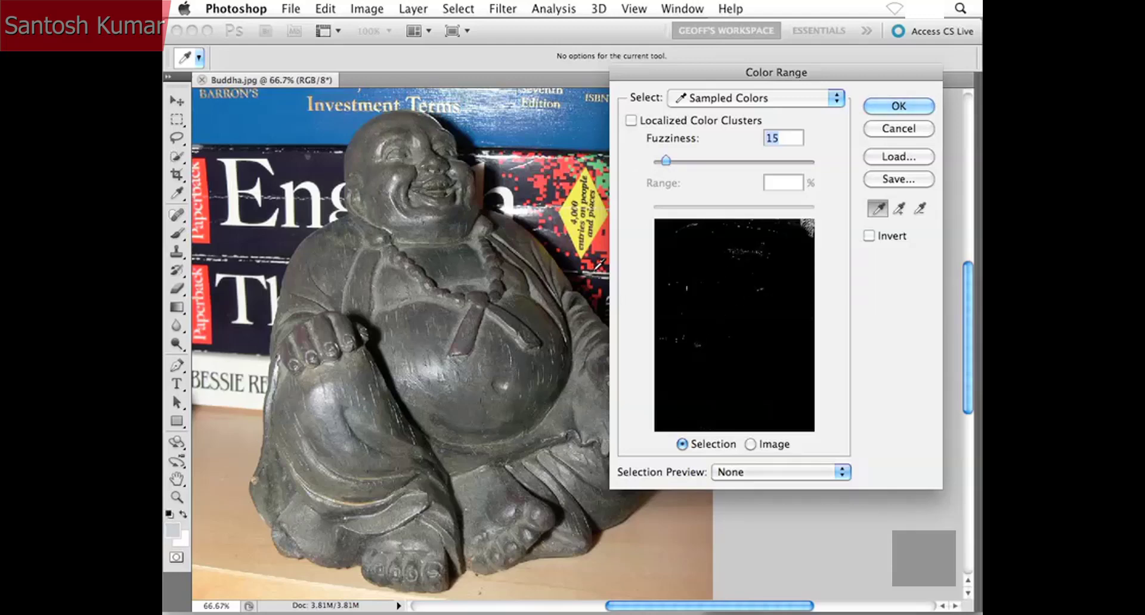
{"action": "left_click", "coordinate": [443, 208]}
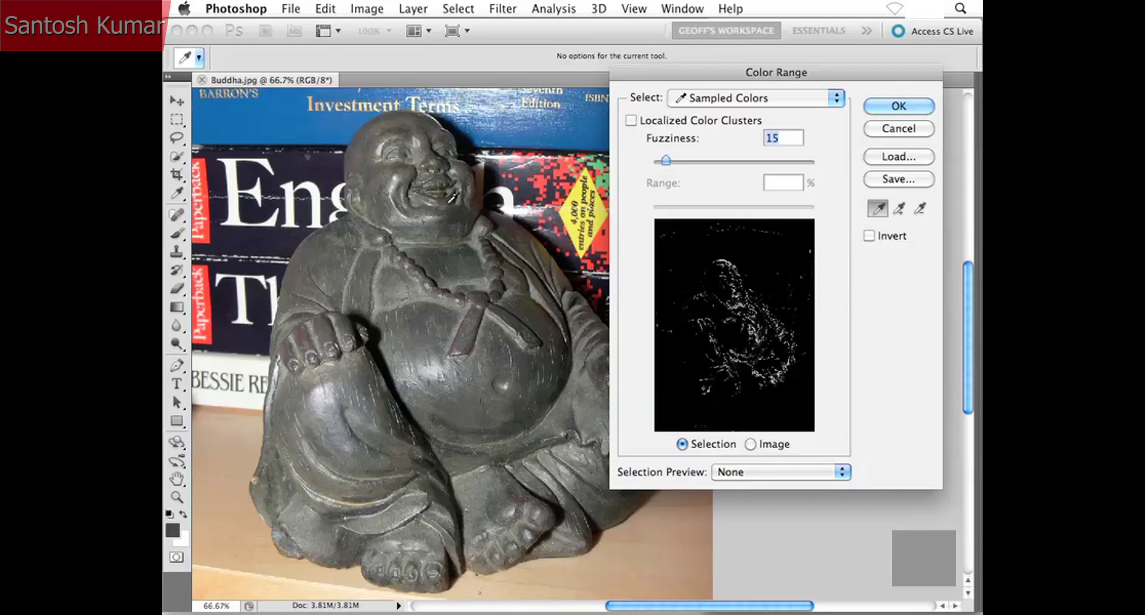
{"action": "left_click", "coordinate": [453, 173]}
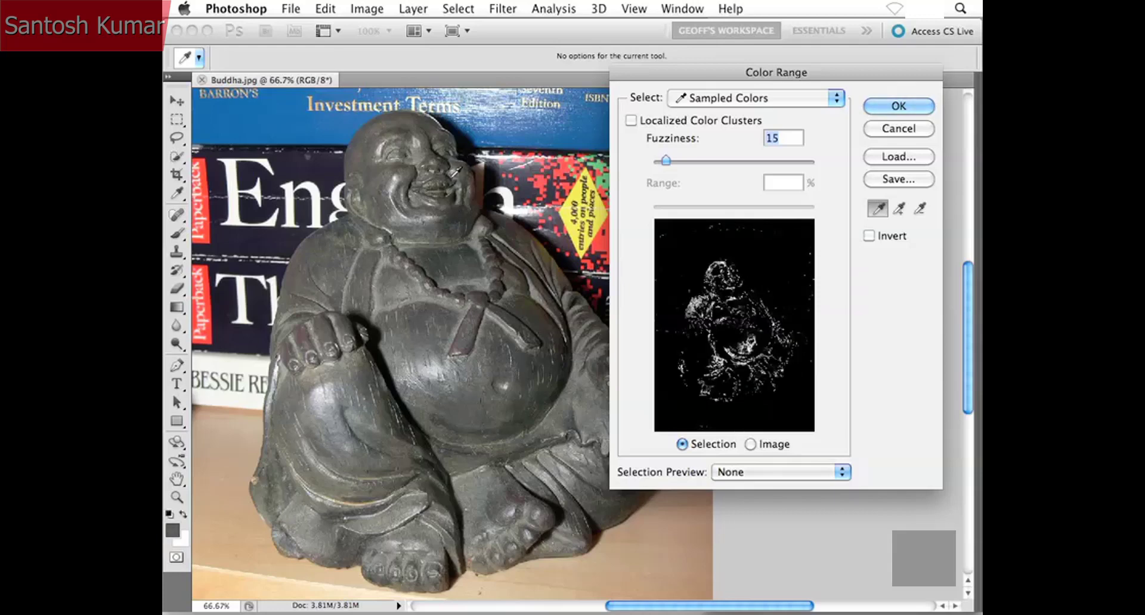
{"action": "left_click", "coordinate": [384, 187]}
Set the fuzziness to 120 and resample the base colour from the statue's chest and belly.
{"action": "left_click_drag", "start_coordinate": [665, 160], "coordinate": [748, 160]}
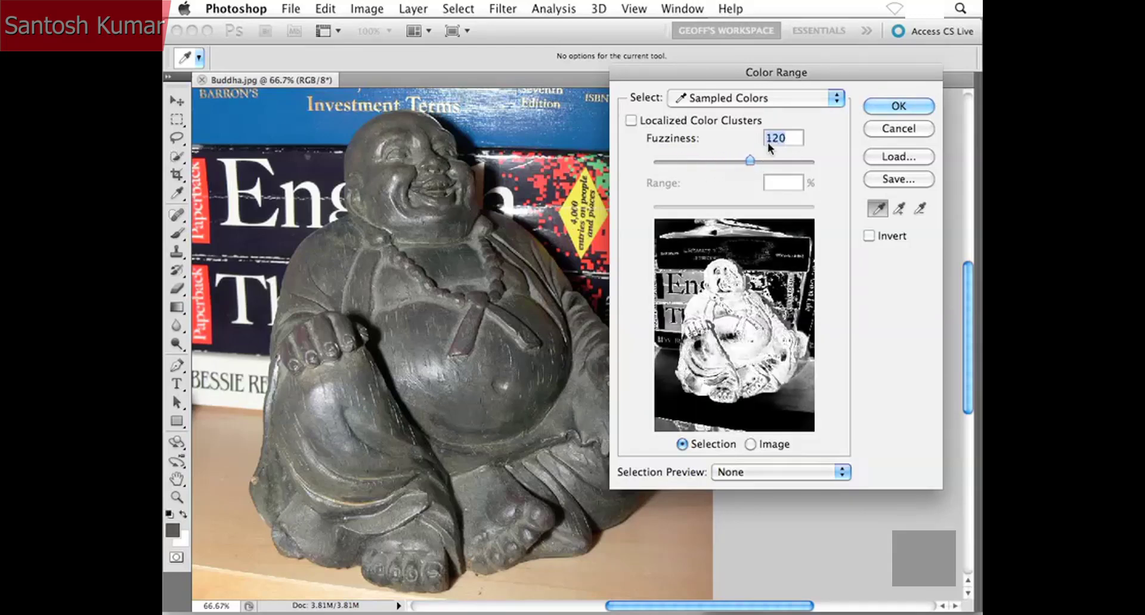
{"action": "left_click", "coordinate": [528, 313]}
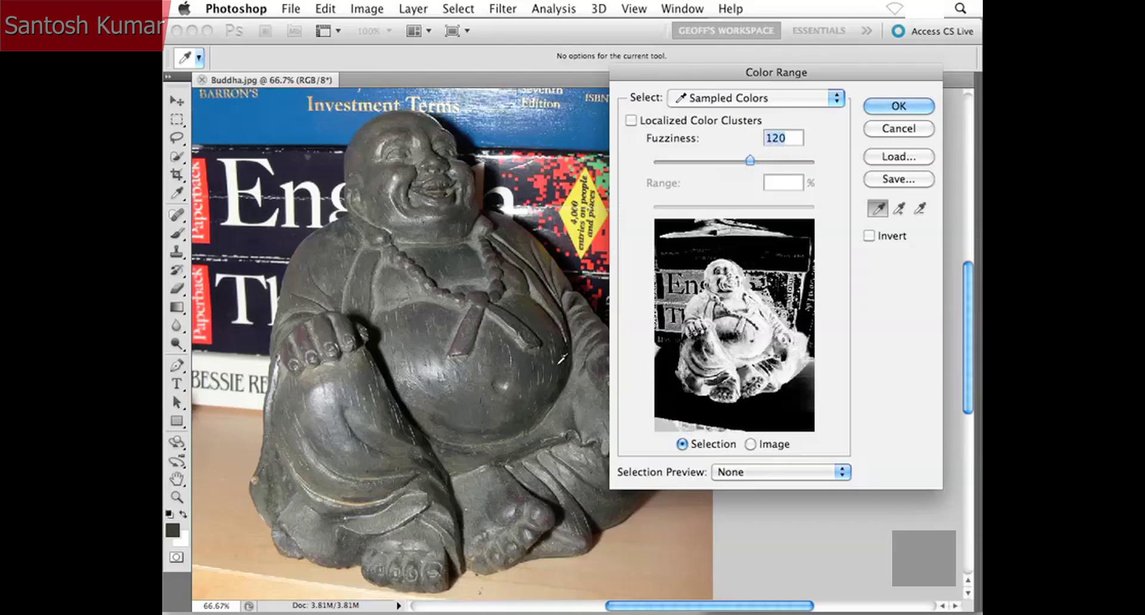
{"action": "left_click", "coordinate": [533, 382]}
{"action": "left_click", "coordinate": [445, 401]}
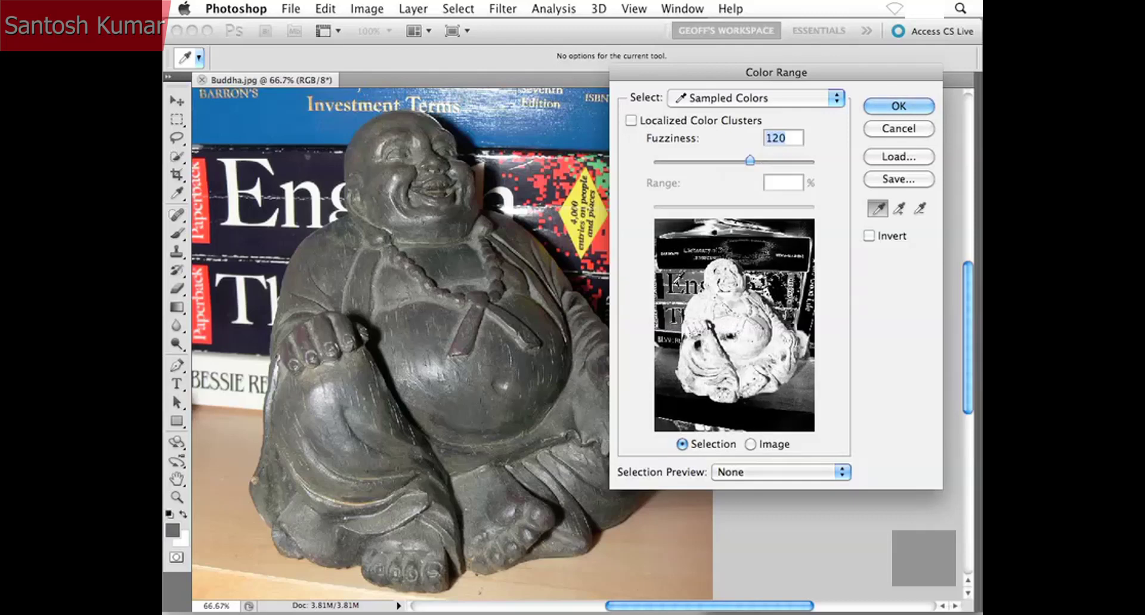
{"action": "left_click", "coordinate": [675, 287]}
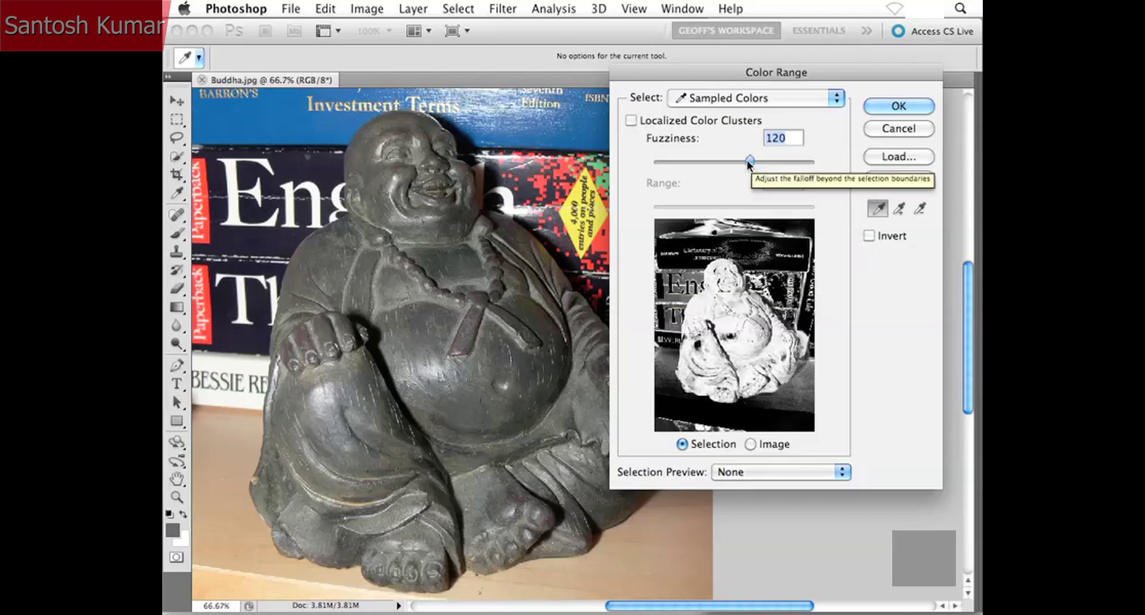
Set the fuzziness to 93 and add more tones from the statue's belly and chest to the sampled colours.
{"action": "left_click_drag", "start_coordinate": [750, 161], "coordinate": [728, 160]}
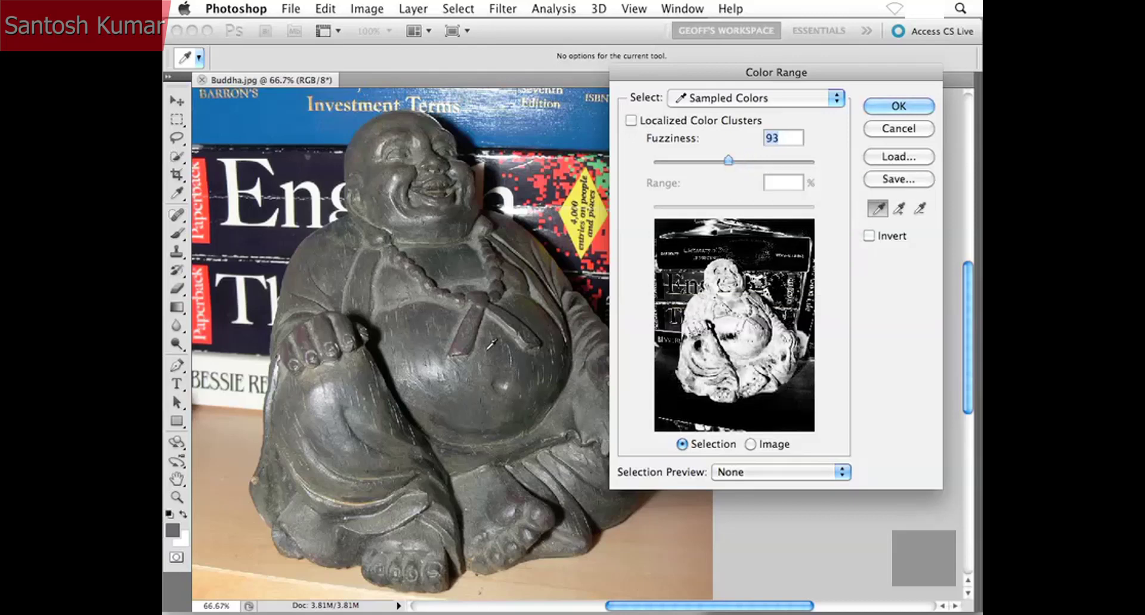
{"action": "left_click", "coordinate": [453, 378]}
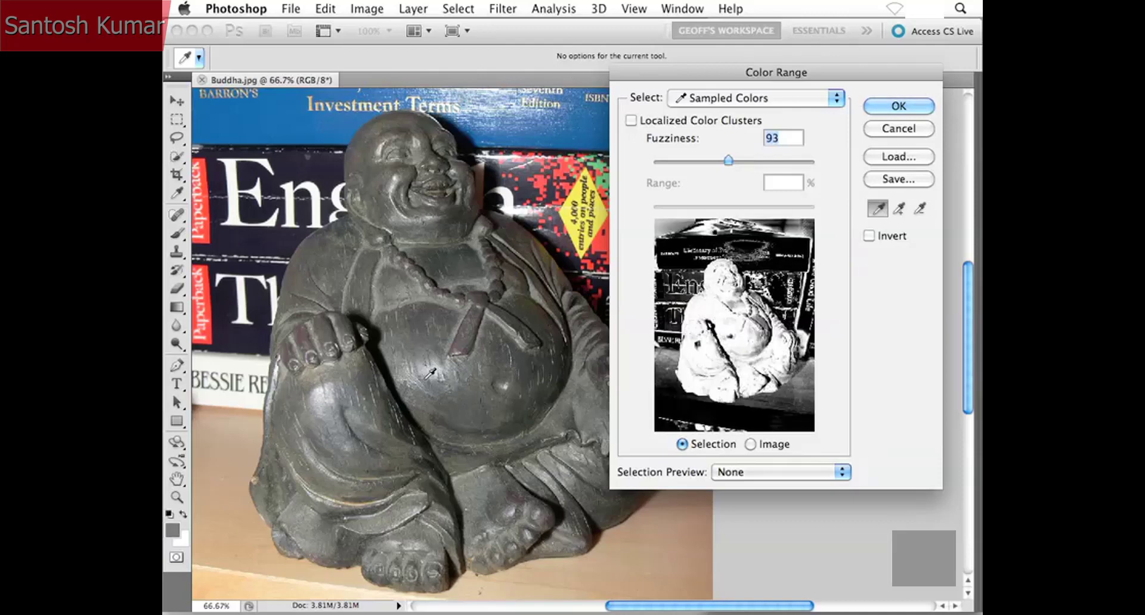
{"action": "left_click", "coordinate": [447, 366]}
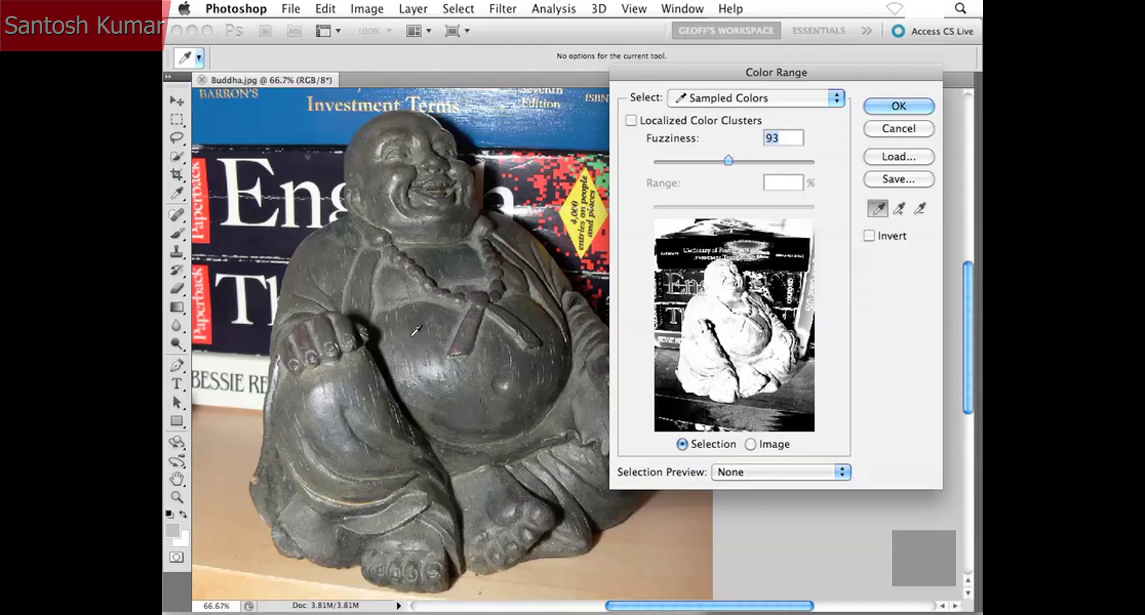
{"action": "left_click", "coordinate": [516, 263]}
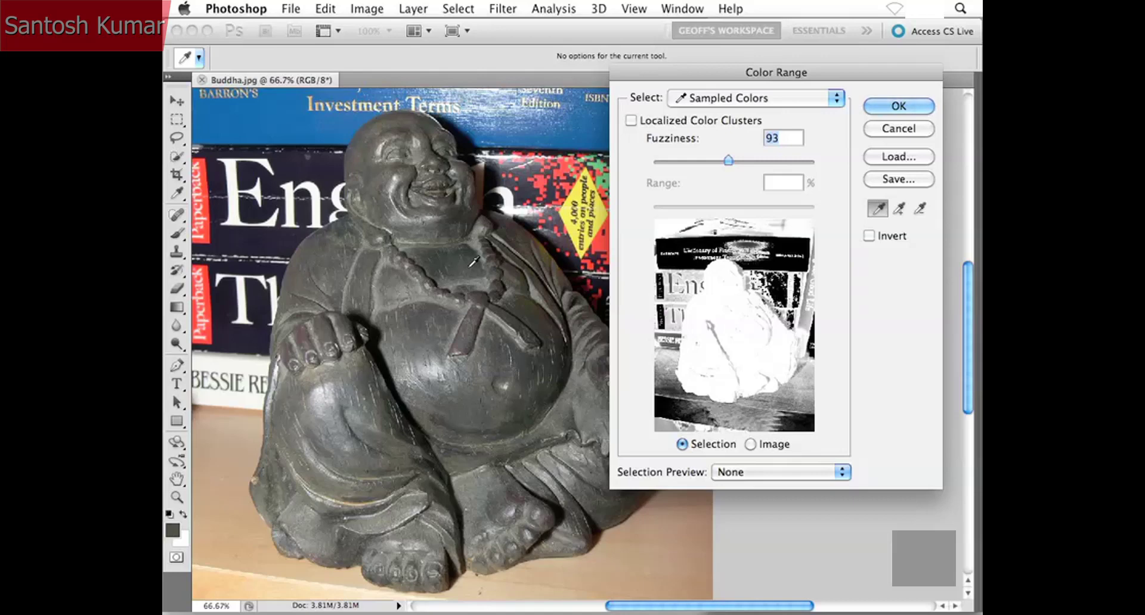
Subtract the wooden shelf tones around the statue from the sampled colours and set the fuzziness to 29.
{"action": "key", "text": "alt"}
{"action": "left_click", "coordinate": [541, 582], "text": "alt"}
{"action": "left_click", "coordinate": [626, 566], "text": "alt"}
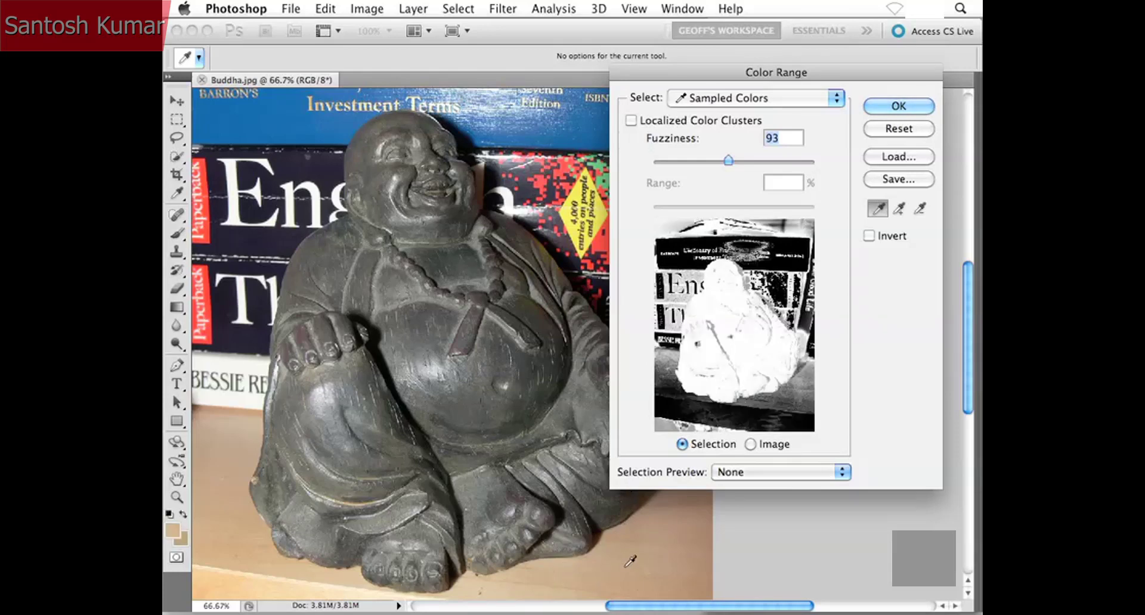
{"action": "left_click", "coordinate": [230, 447], "text": "alt"}
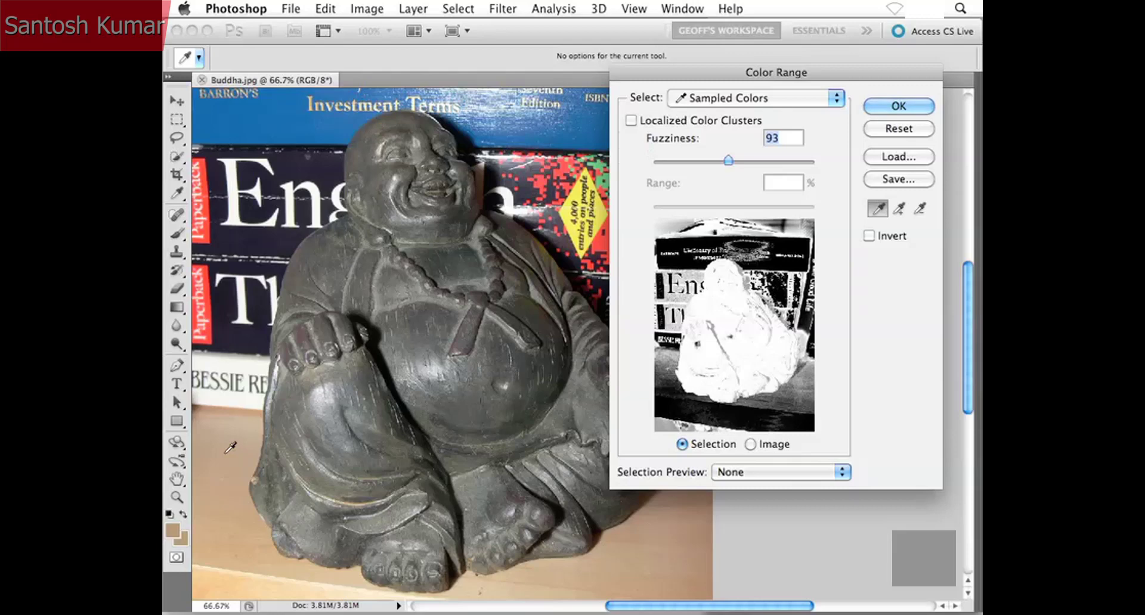
{"action": "key", "text": "alt"}
{"action": "left_click_drag", "start_coordinate": [643, 74], "coordinate": [650, 55]}
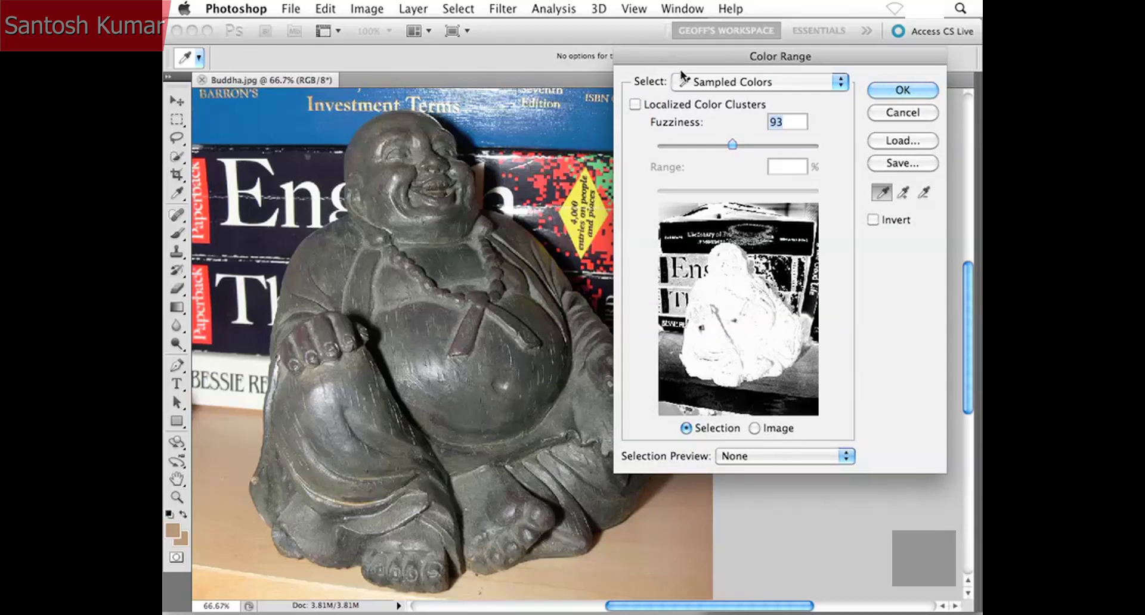
{"action": "left_click_drag", "start_coordinate": [733, 144], "coordinate": [681, 143]}
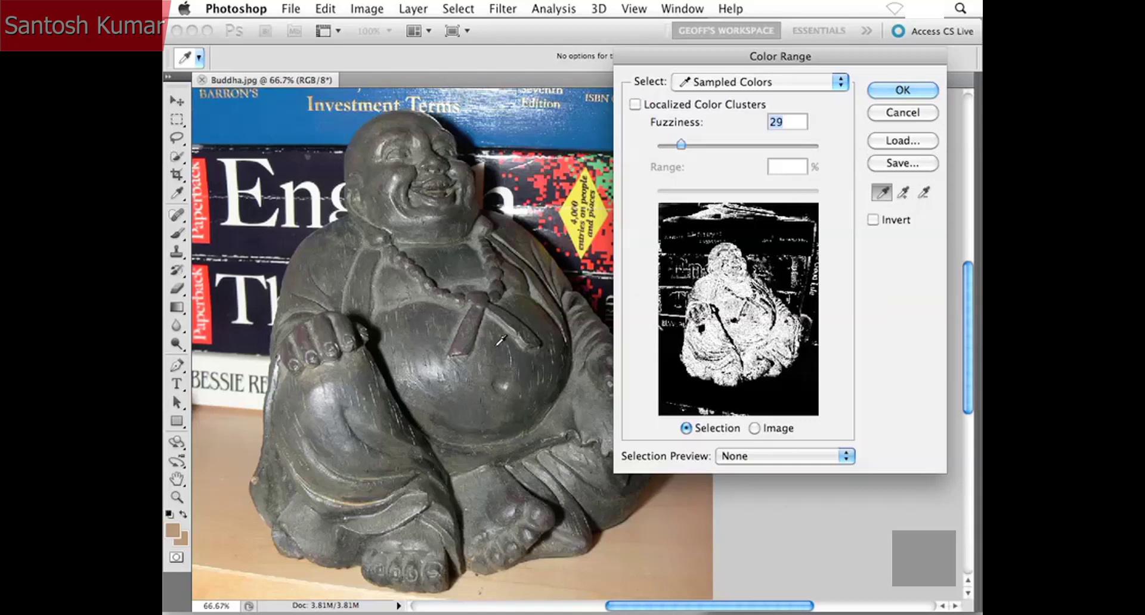
Add more tones from the statue's belly and raised knee to the sampled colours.
{"action": "left_click_drag", "start_coordinate": [503, 351], "coordinate": [536, 311]}
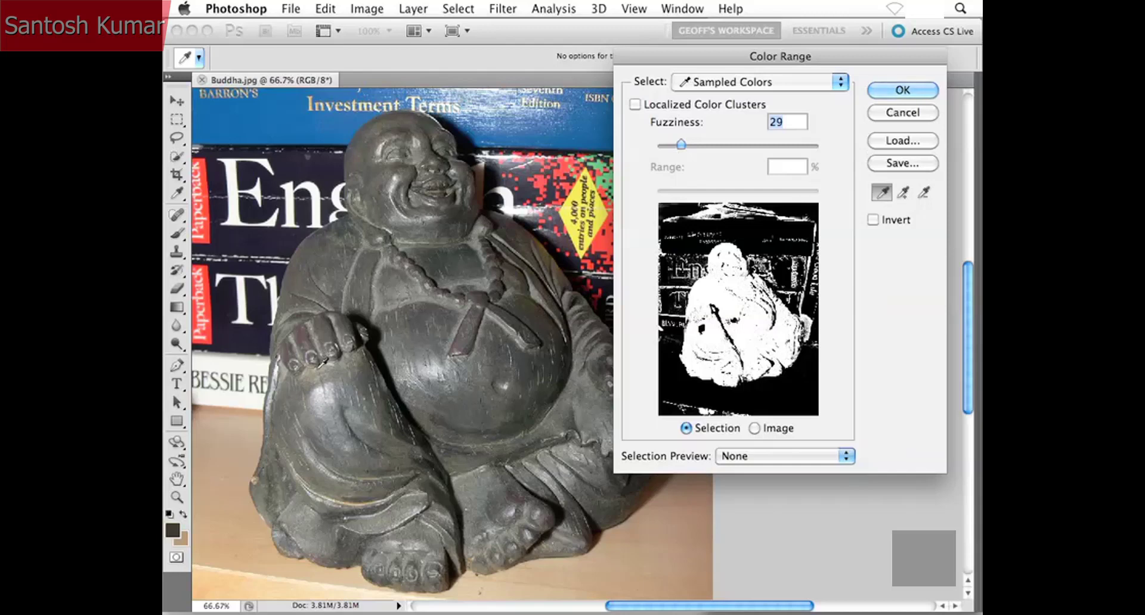
{"action": "left_click", "coordinate": [316, 391]}
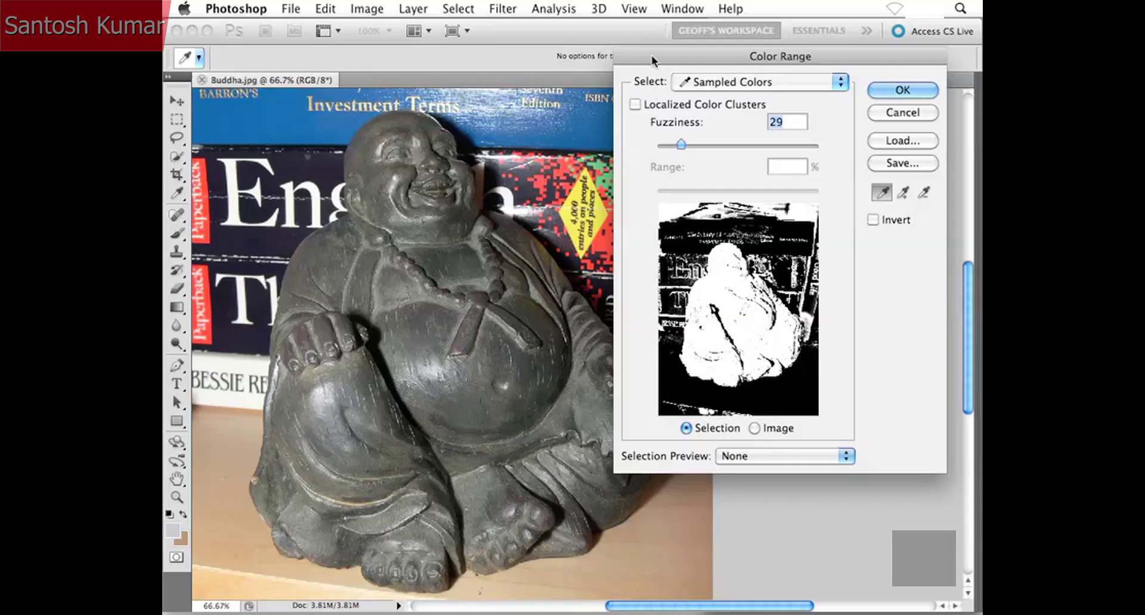
{"action": "left_click_drag", "start_coordinate": [651, 55], "coordinate": [651, 44]}
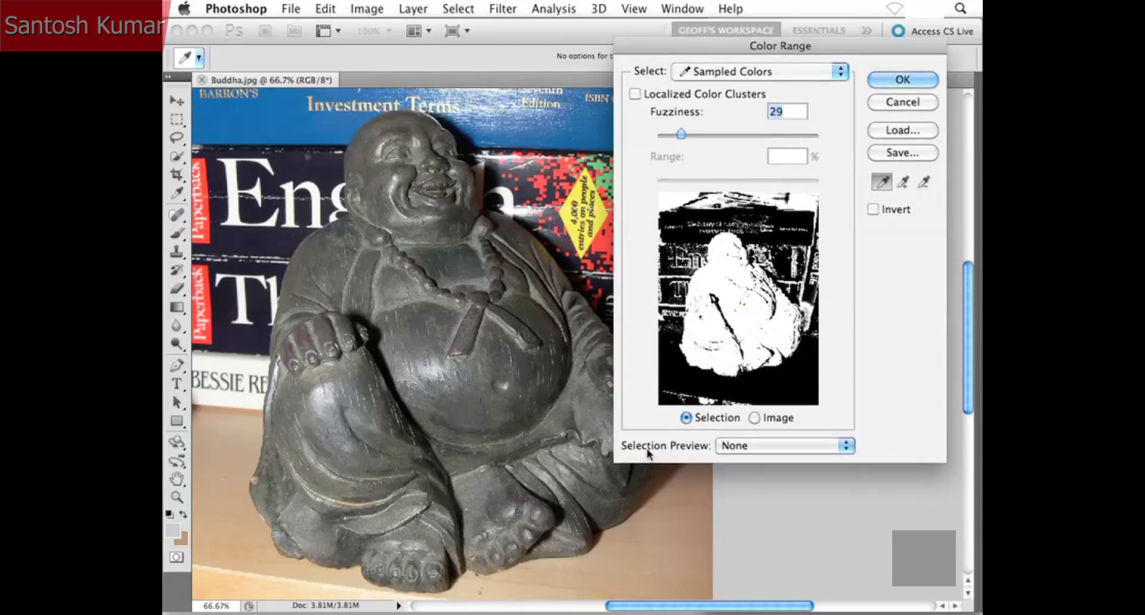
Preview the colour range selection on the canvas as Grayscale and as Black Matte.
{"action": "left_click", "coordinate": [845, 445]}
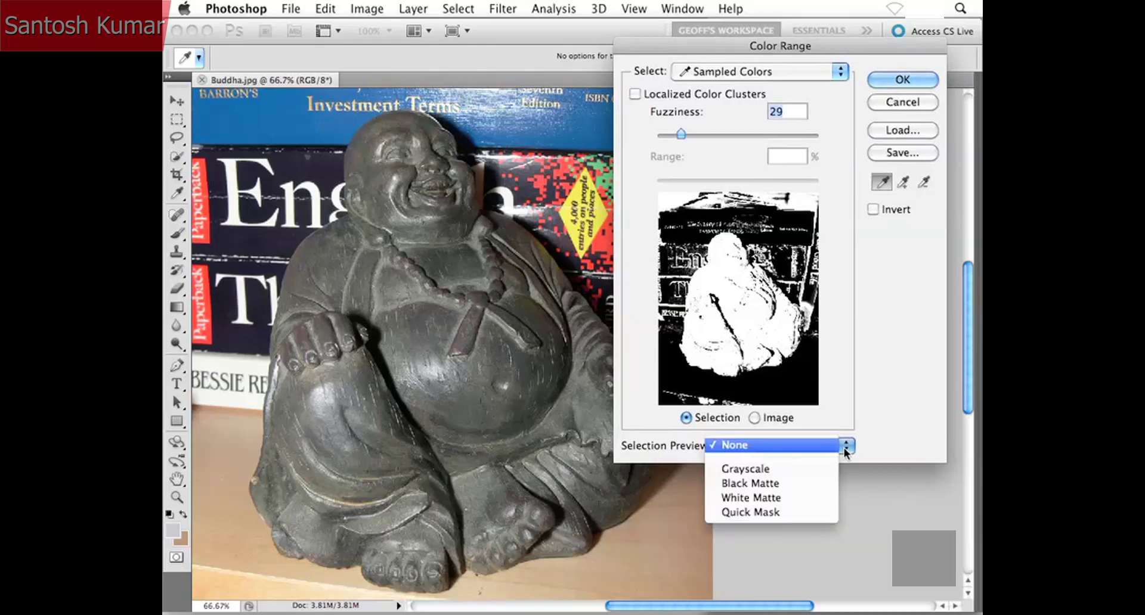
{"action": "left_click", "coordinate": [818, 467]}
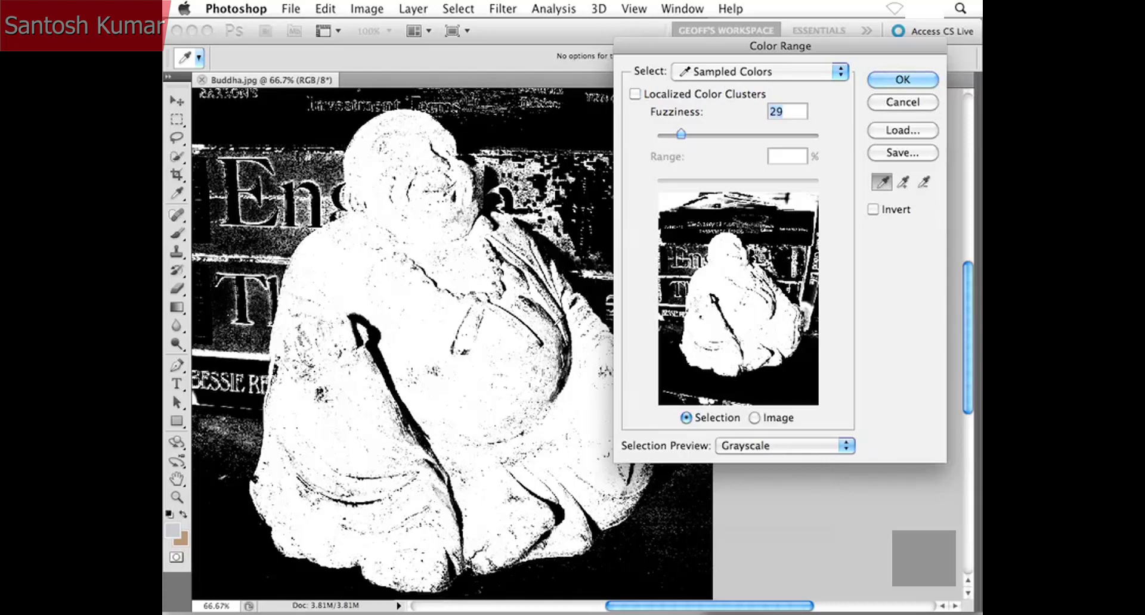
{"action": "left_click", "coordinate": [798, 447]}
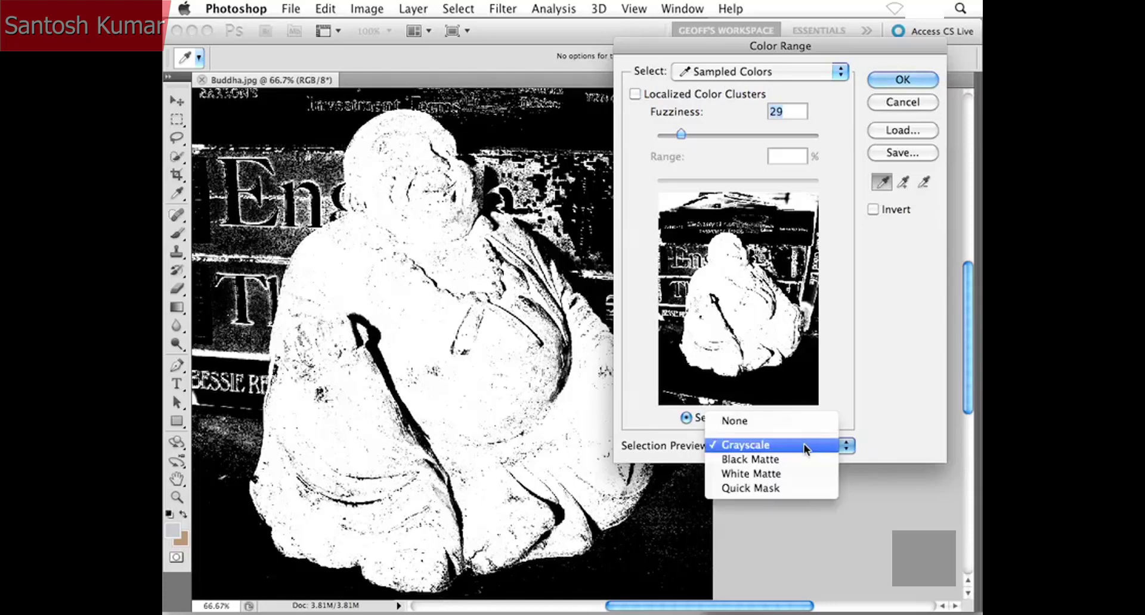
{"action": "left_click", "coordinate": [800, 459]}
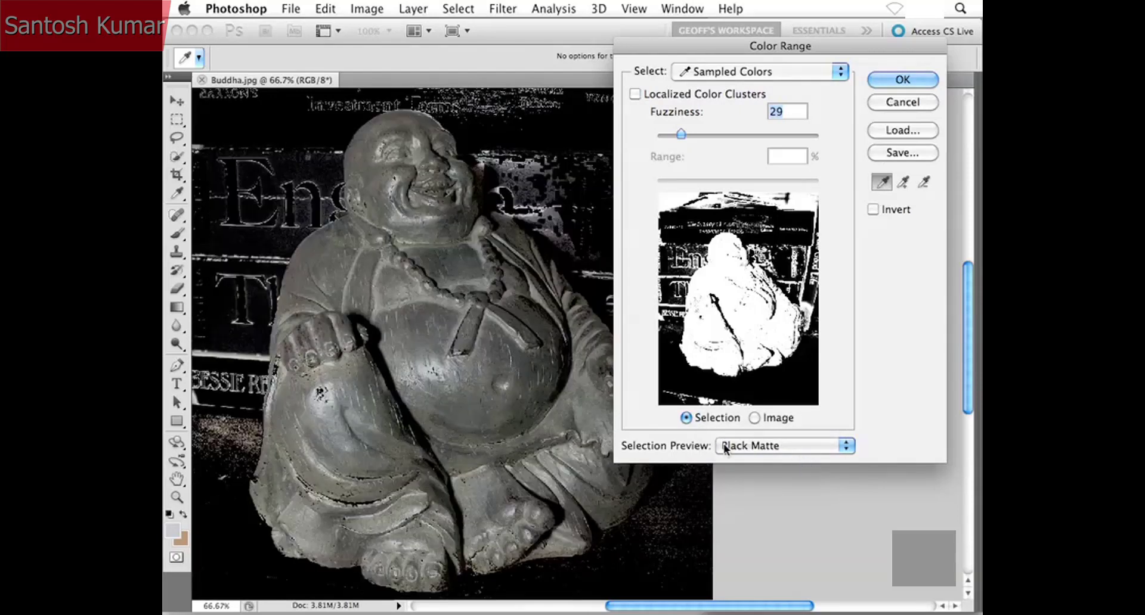
{"action": "left_click_drag", "start_coordinate": [642, 46], "coordinate": [778, 85]}
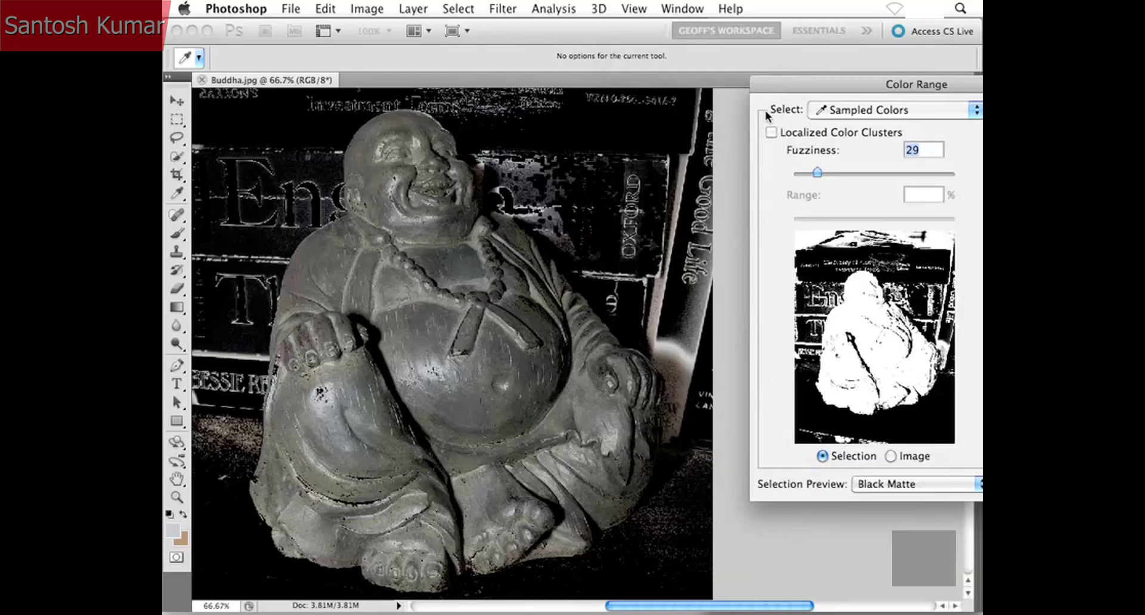
{"action": "left_click_drag", "start_coordinate": [774, 87], "coordinate": [637, 87]}
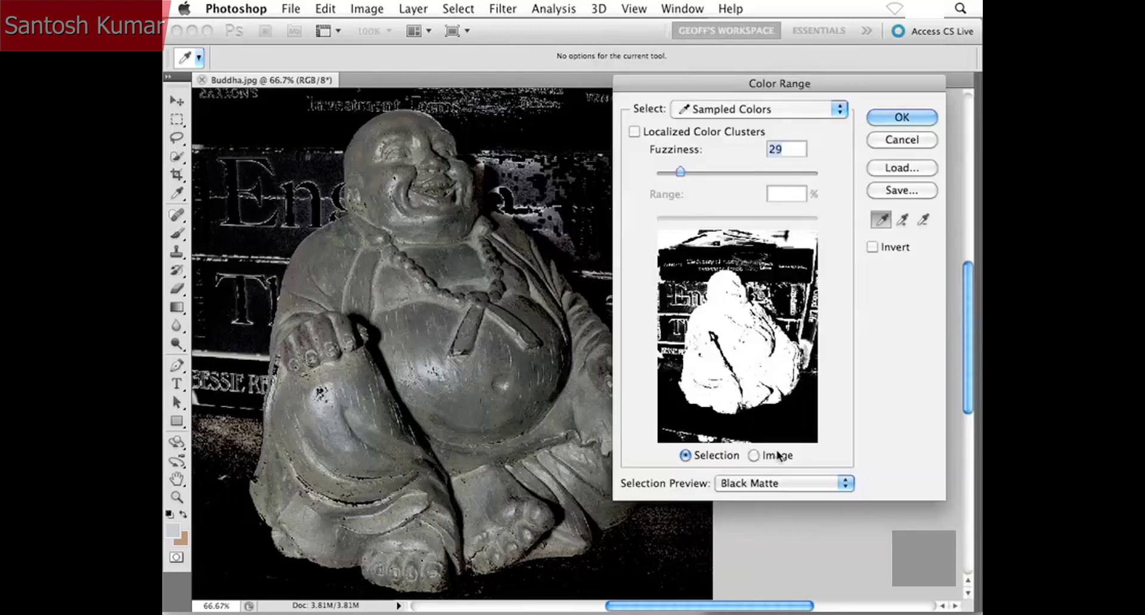
Preview the selection on the canvas as White Matte and as Quick Mask, and set the preview back to None.
{"action": "left_click", "coordinate": [770, 484]}
{"action": "left_click", "coordinate": [771, 495]}
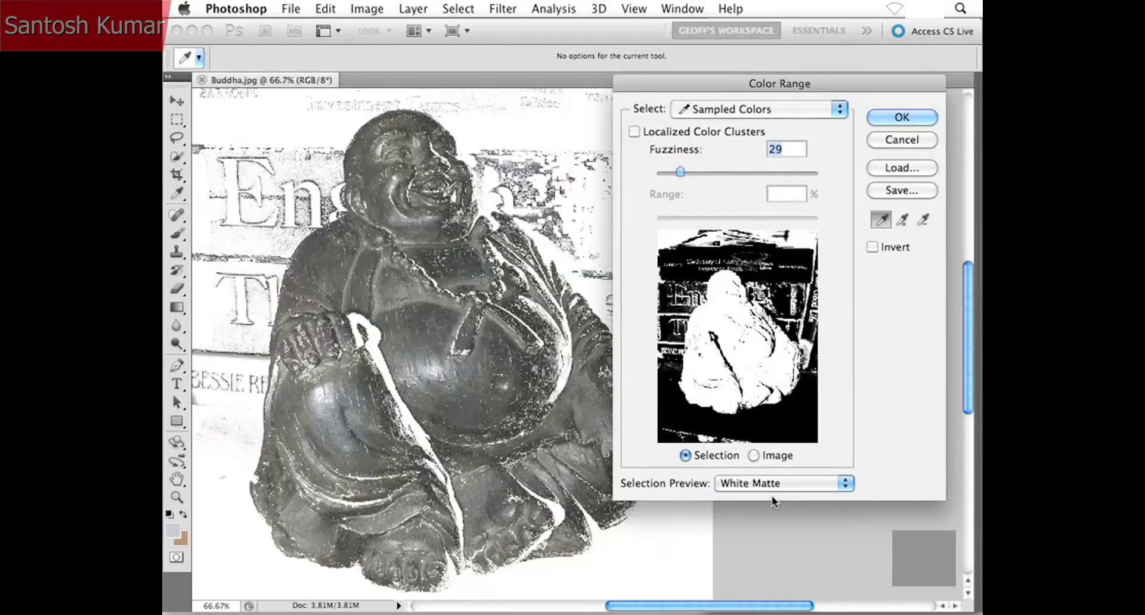
{"action": "left_click", "coordinate": [775, 483]}
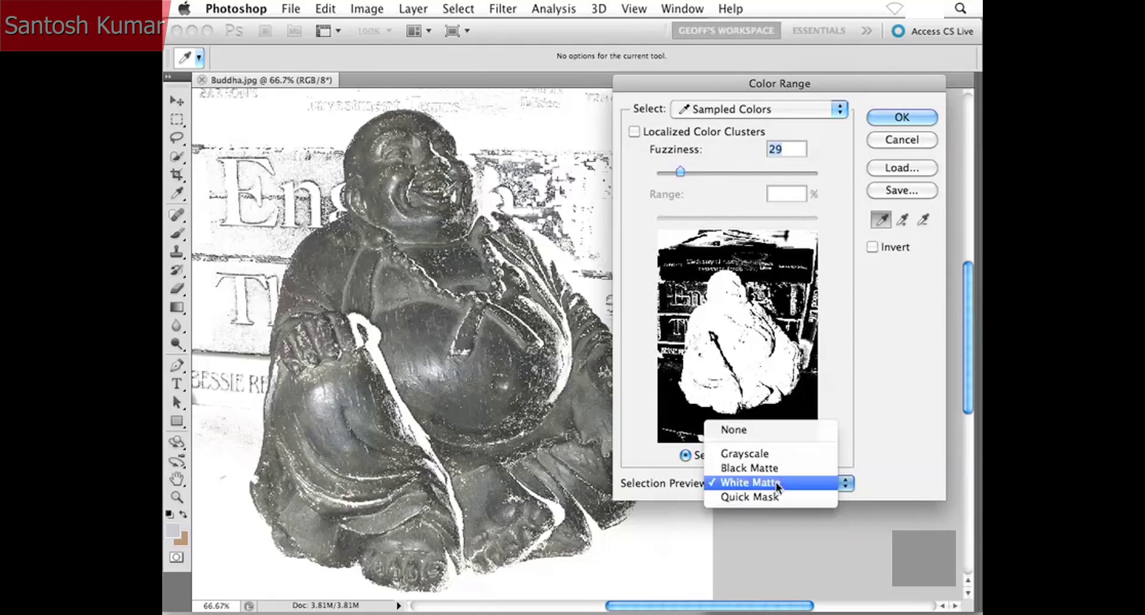
{"action": "left_click", "coordinate": [789, 496]}
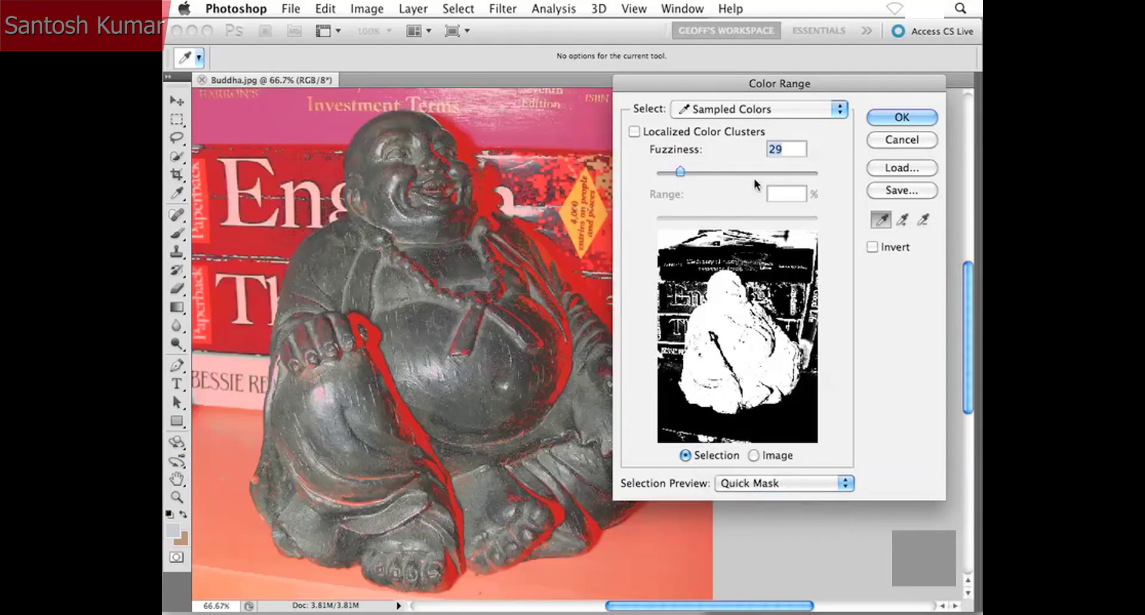
{"action": "left_click_drag", "start_coordinate": [660, 79], "coordinate": [737, 89]}
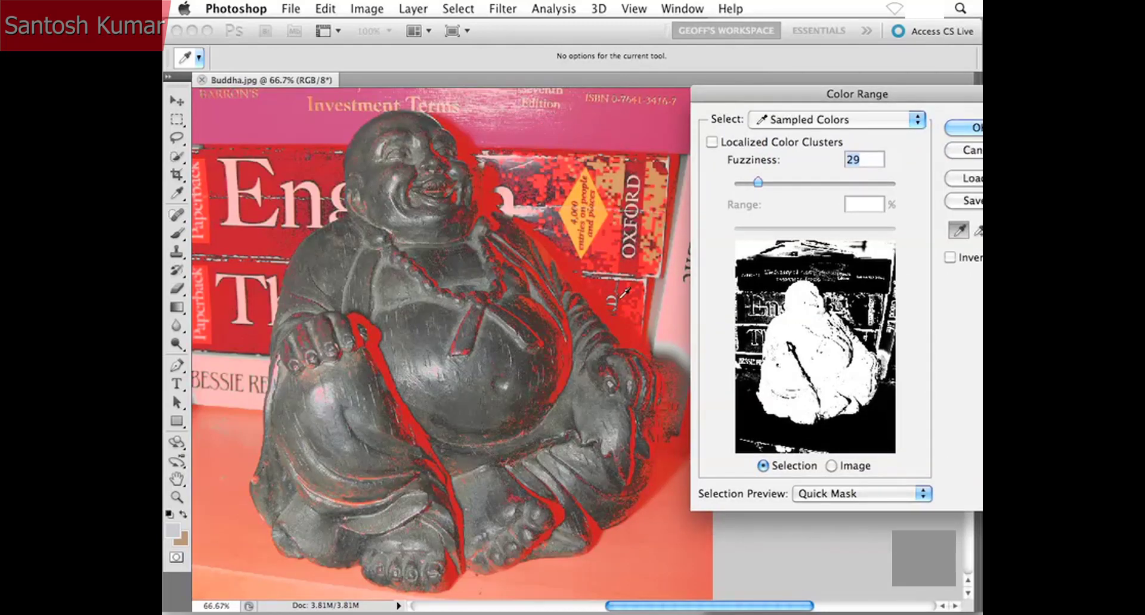
{"action": "left_click_drag", "start_coordinate": [715, 92], "coordinate": [662, 66]}
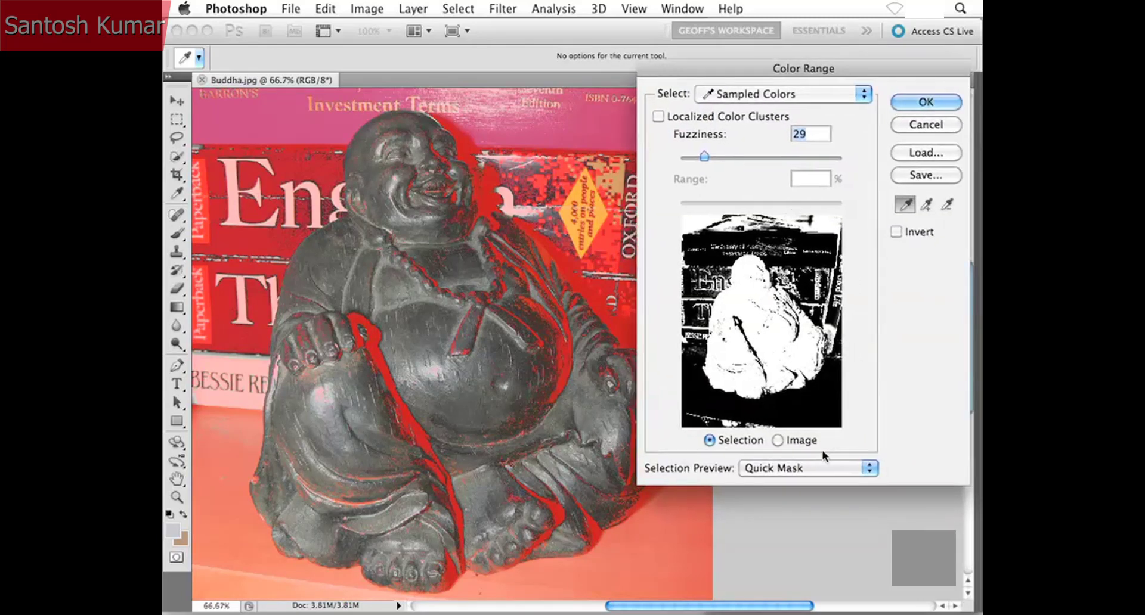
{"action": "left_click", "coordinate": [806, 466]}
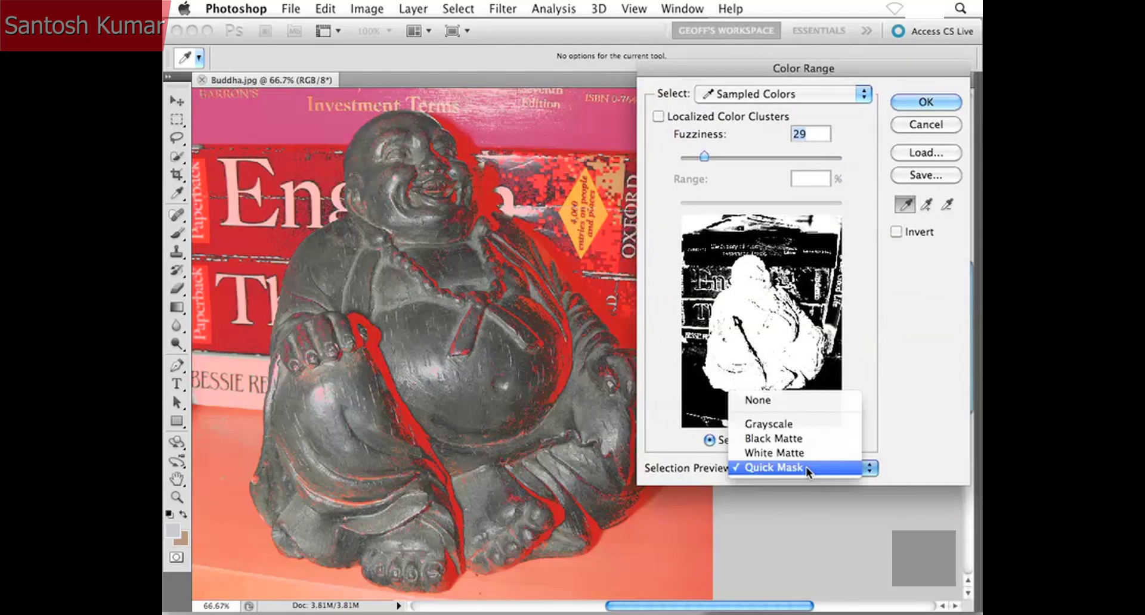
{"action": "left_click", "coordinate": [770, 398]}
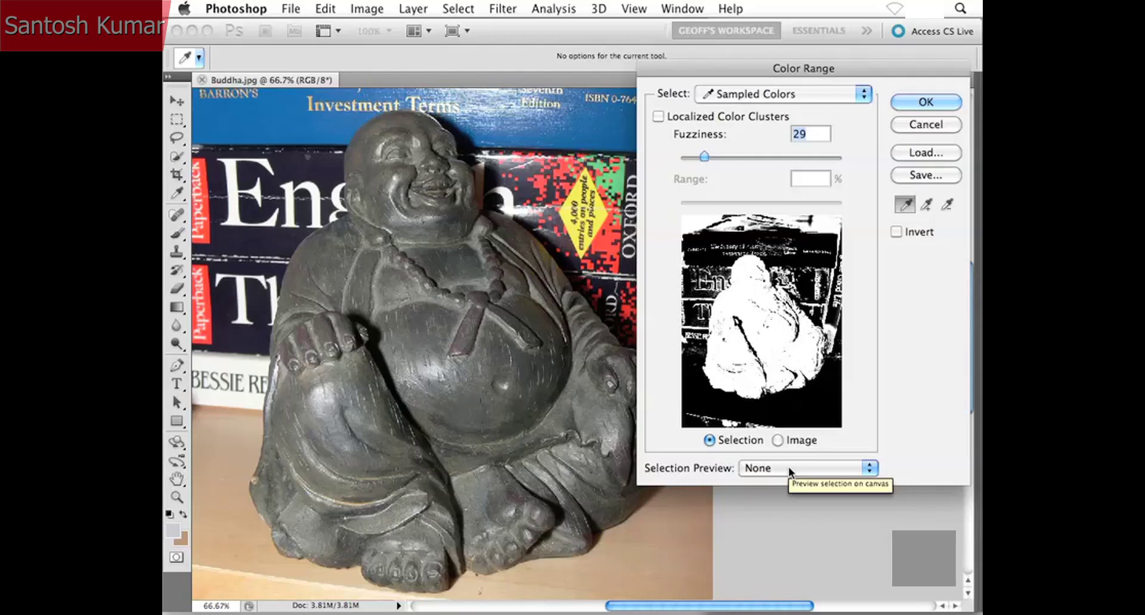
Reset the Color Range settings and set the fuzziness to 60.
{"action": "key", "text": "alt"}
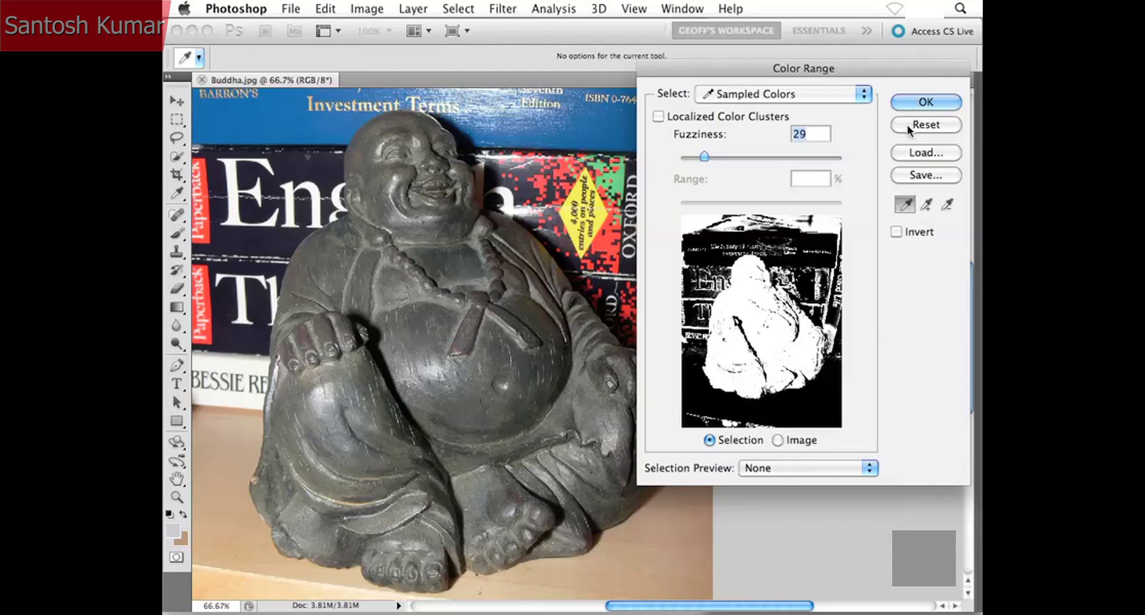
{"action": "type", "text": "60"}
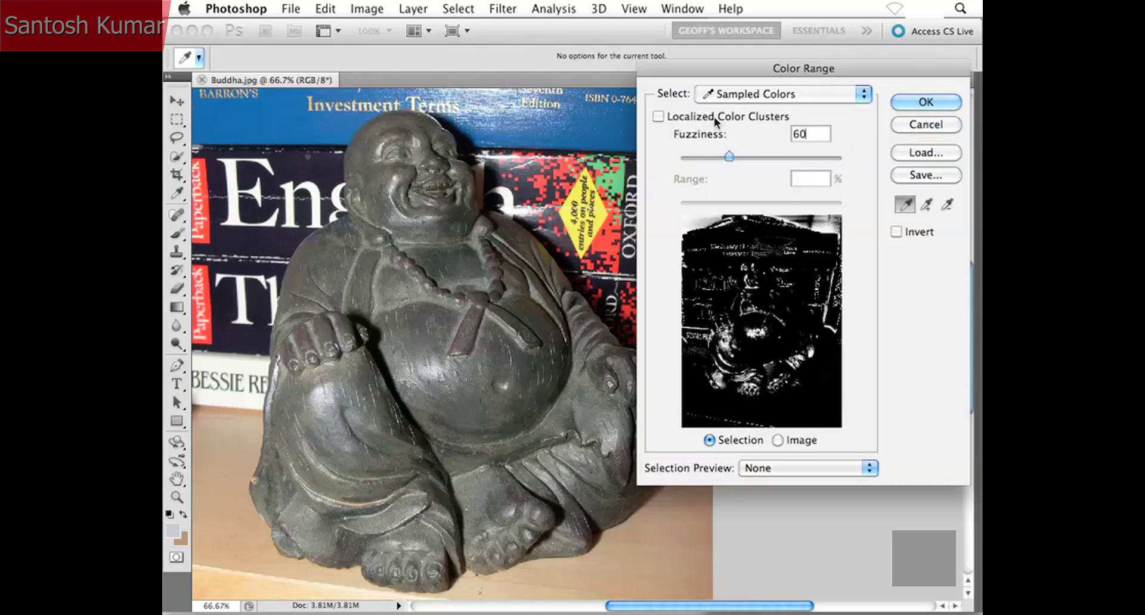
Try Localized Color Clusters with samples from the statue's belly and neck at ranges of 11, 23 and 36%.
{"action": "left_click", "coordinate": [658, 116]}
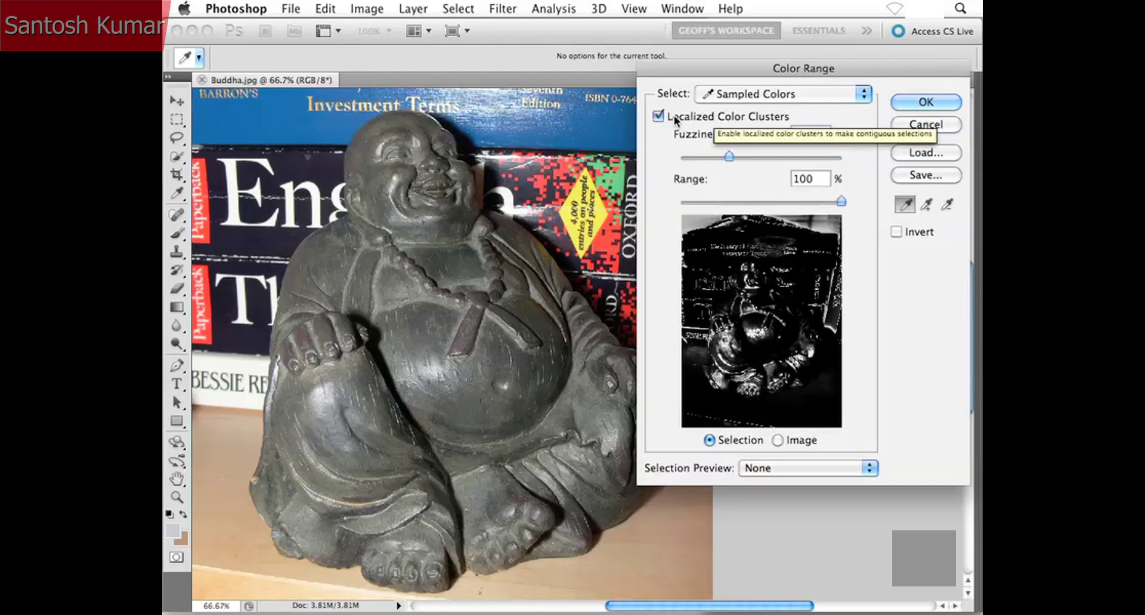
{"action": "left_click", "coordinate": [468, 387]}
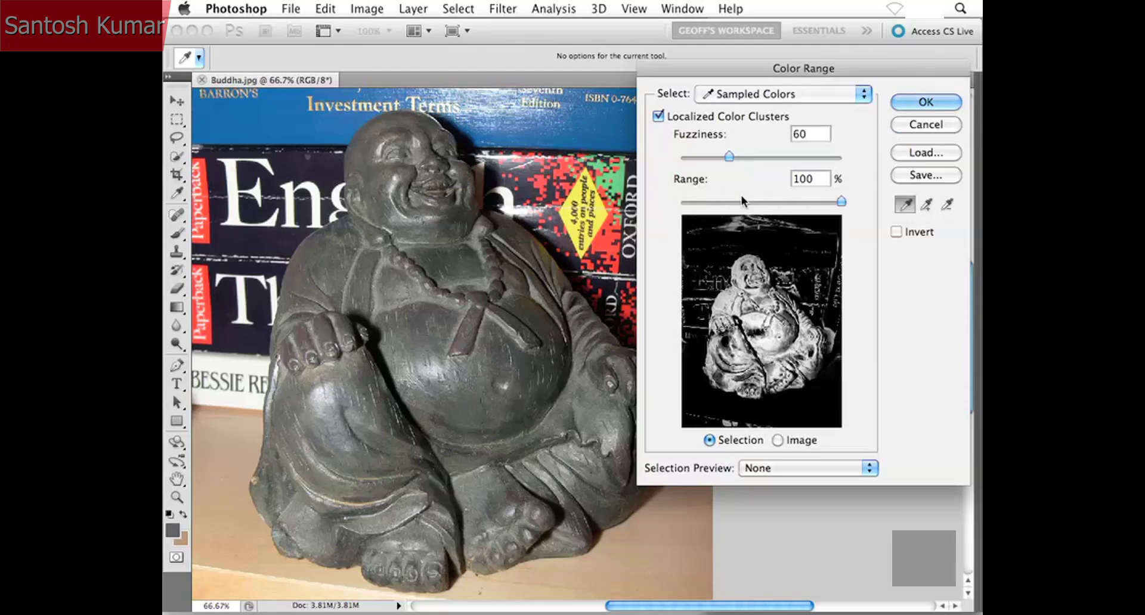
{"action": "left_click_drag", "start_coordinate": [841, 202], "coordinate": [698, 207]}
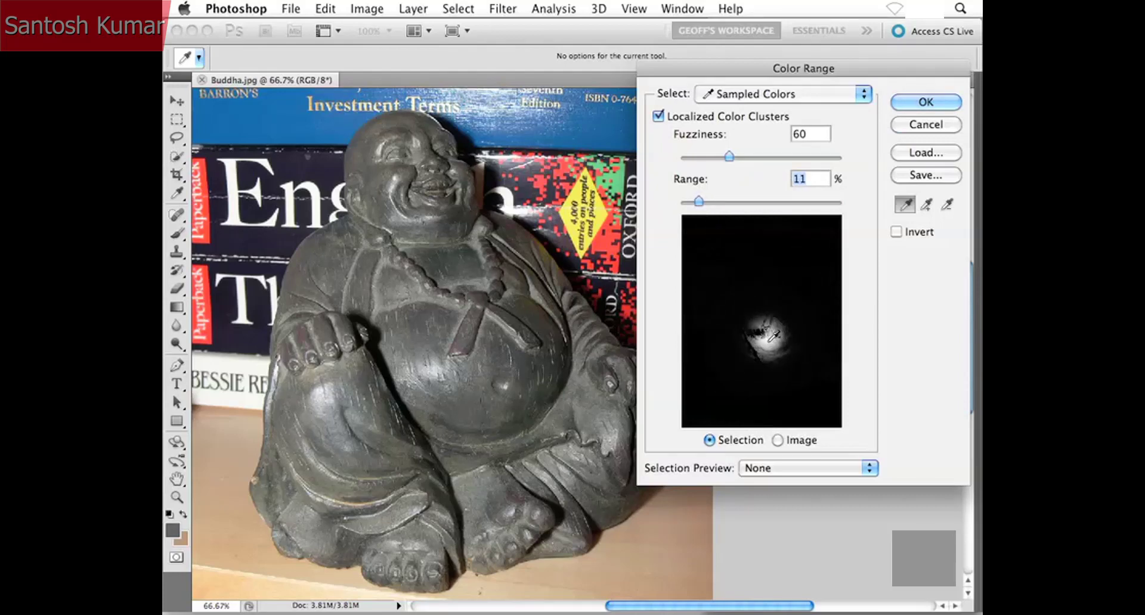
{"action": "left_click_drag", "start_coordinate": [699, 198], "coordinate": [717, 198]}
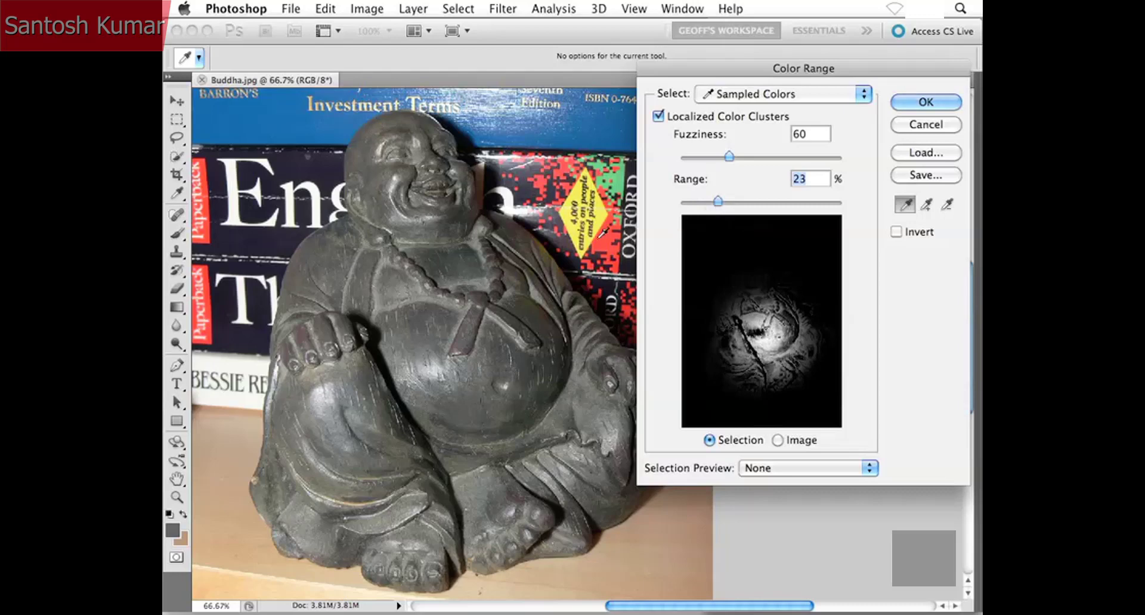
{"action": "left_click", "coordinate": [453, 250]}
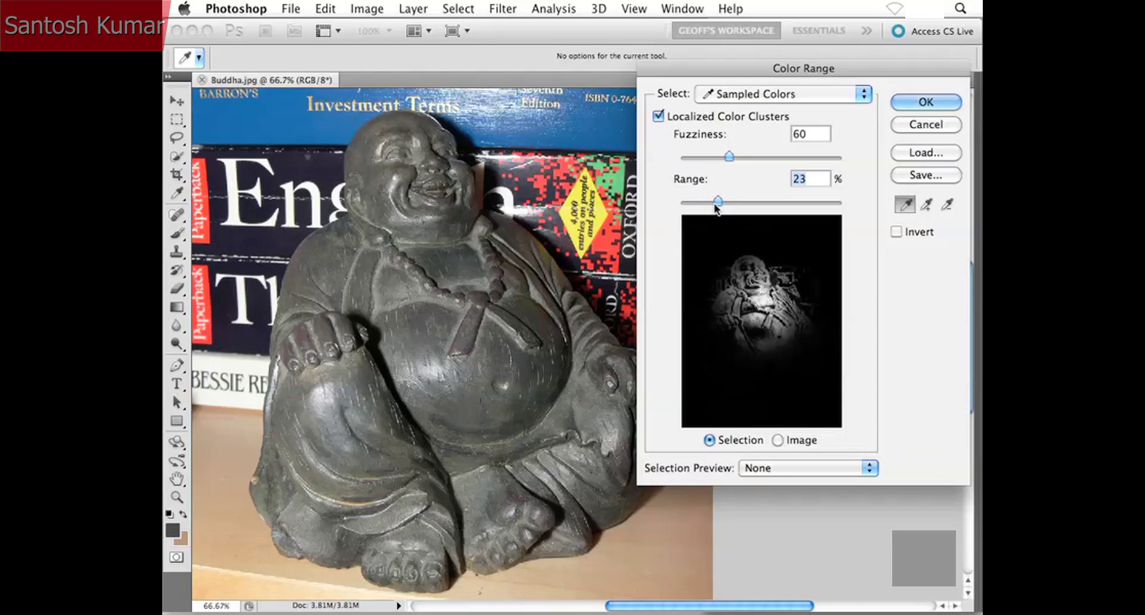
{"action": "mouse_move", "coordinate": [716, 203]}
{"action": "left_mouse_down"}
{"action": "mouse_move", "coordinate": [701, 203]}
{"action": "mouse_move", "coordinate": [763, 202]}
{"action": "mouse_move", "coordinate": [737, 202]}
{"action": "left_mouse_up"}
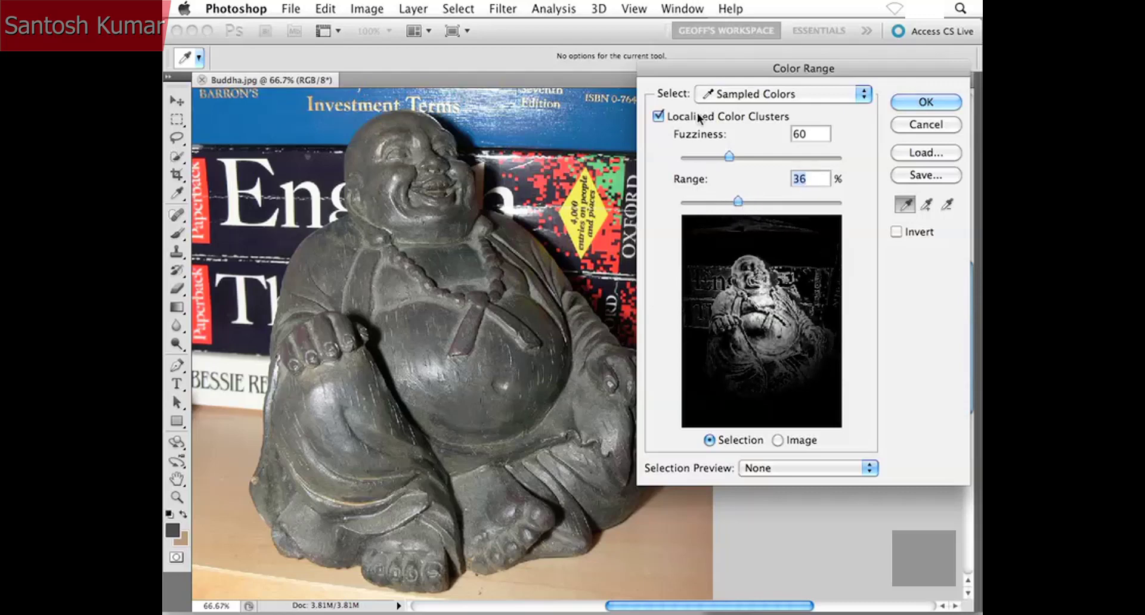
{"action": "left_click", "coordinate": [658, 116]}
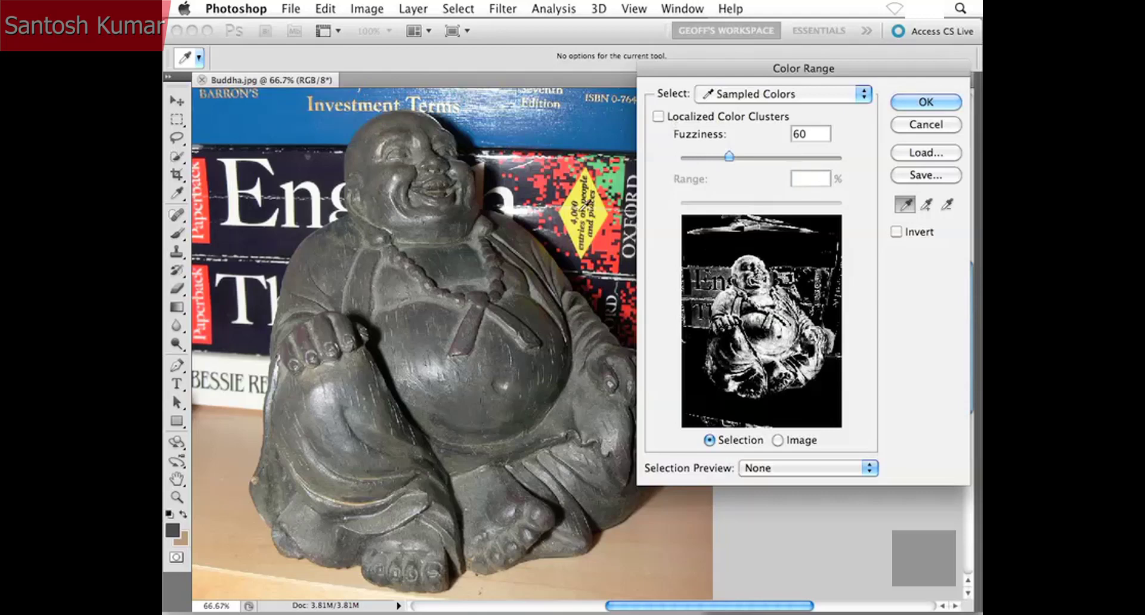
Sample several tones across the statue's belly and apply the Color Range selection.
{"action": "left_click", "coordinate": [428, 350]}
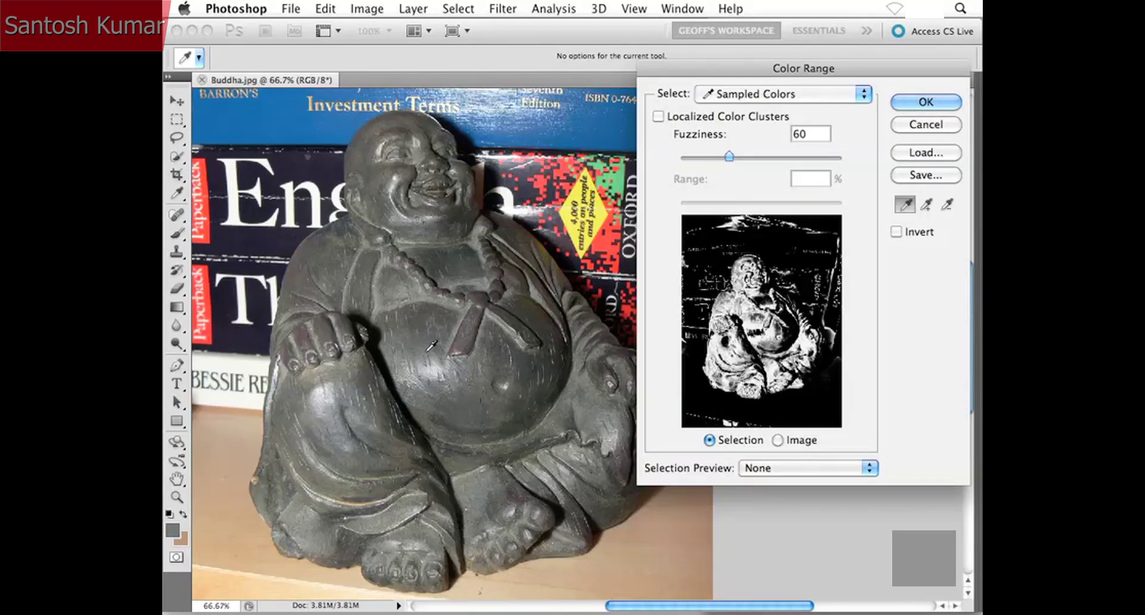
{"action": "left_click", "coordinate": [437, 361]}
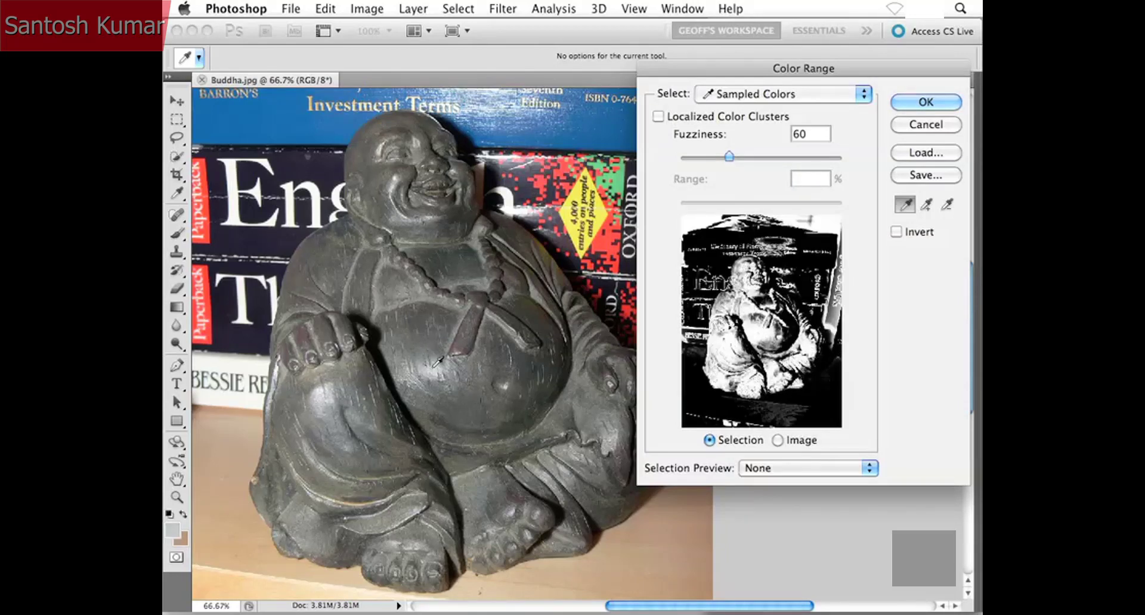
{"action": "left_click", "coordinate": [555, 364]}
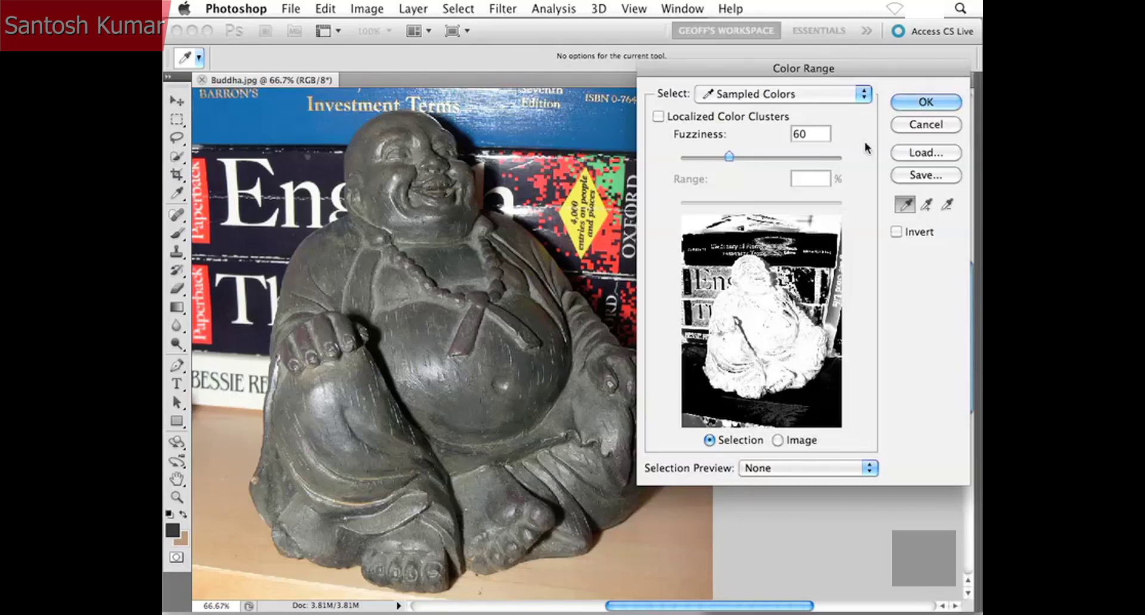
{"action": "left_click", "coordinate": [925, 103]}
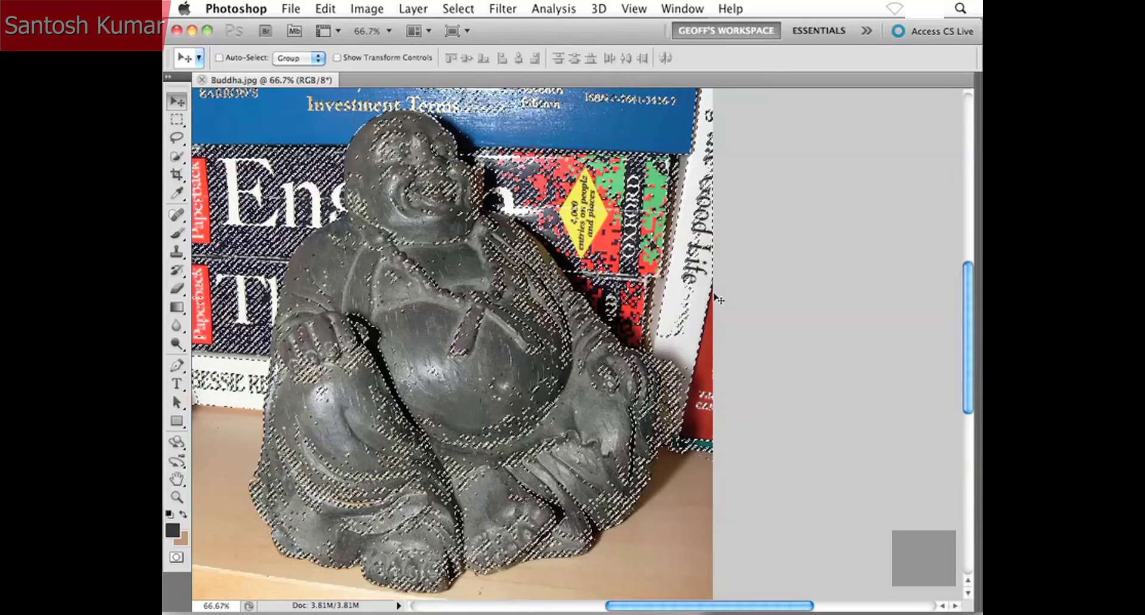
Reset the foreground and background colours to their defaults and show the statue selection as a Quick Mask.
{"action": "left_click_drag", "start_coordinate": [445, 244], "coordinate": [571, 267]}
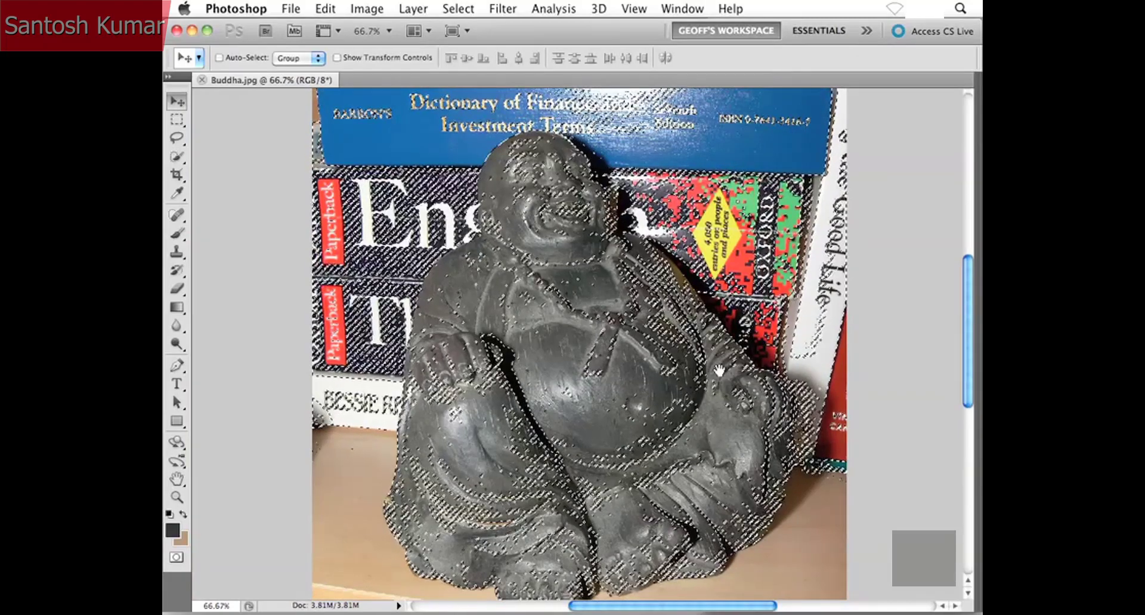
{"action": "left_click_drag", "start_coordinate": [718, 370], "coordinate": [687, 343]}
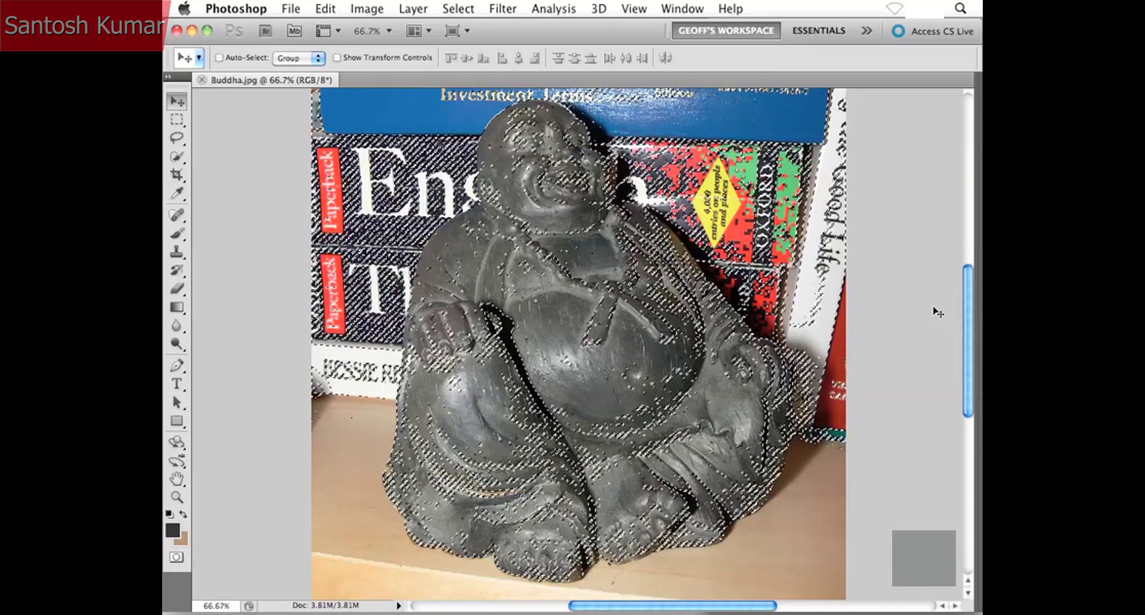
{"action": "key", "text": "d"}
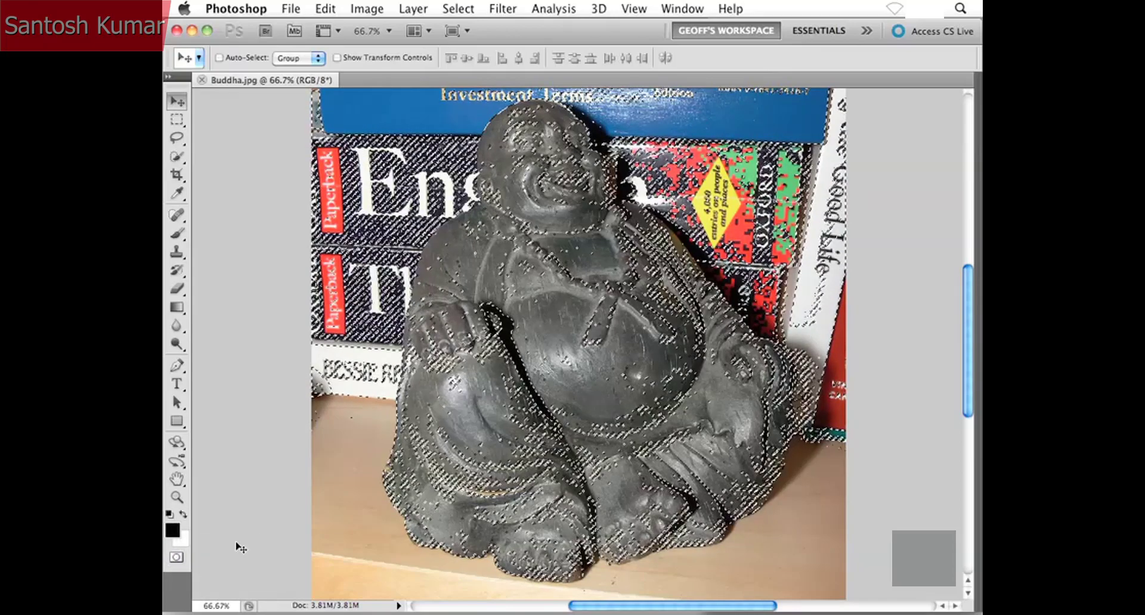
{"action": "key", "text": "q"}
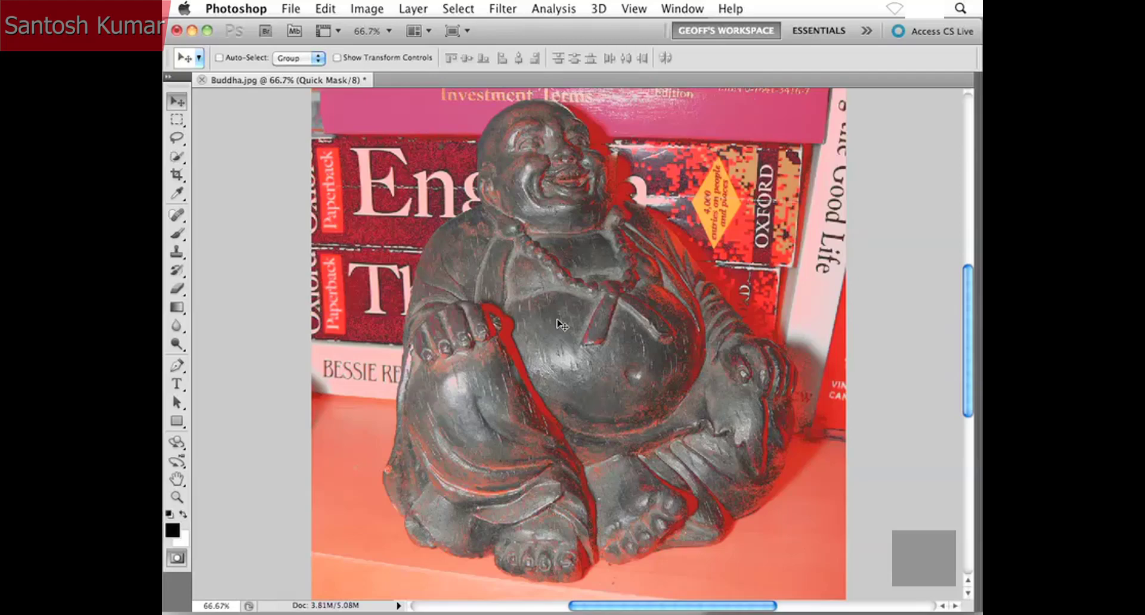
{"action": "key", "text": "q"}
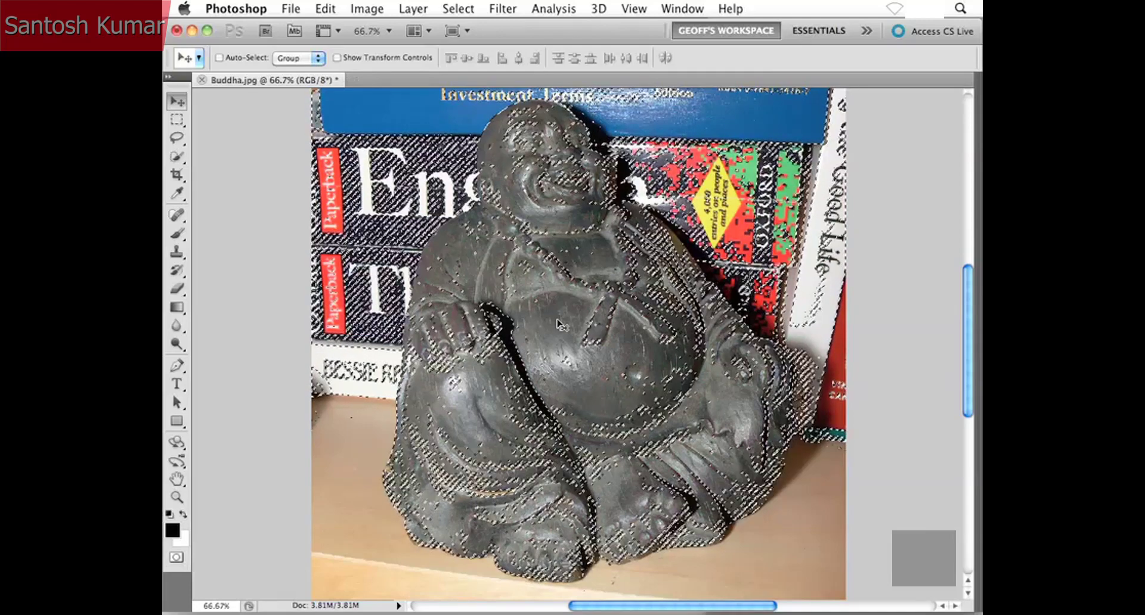
{"action": "key", "text": "q"}
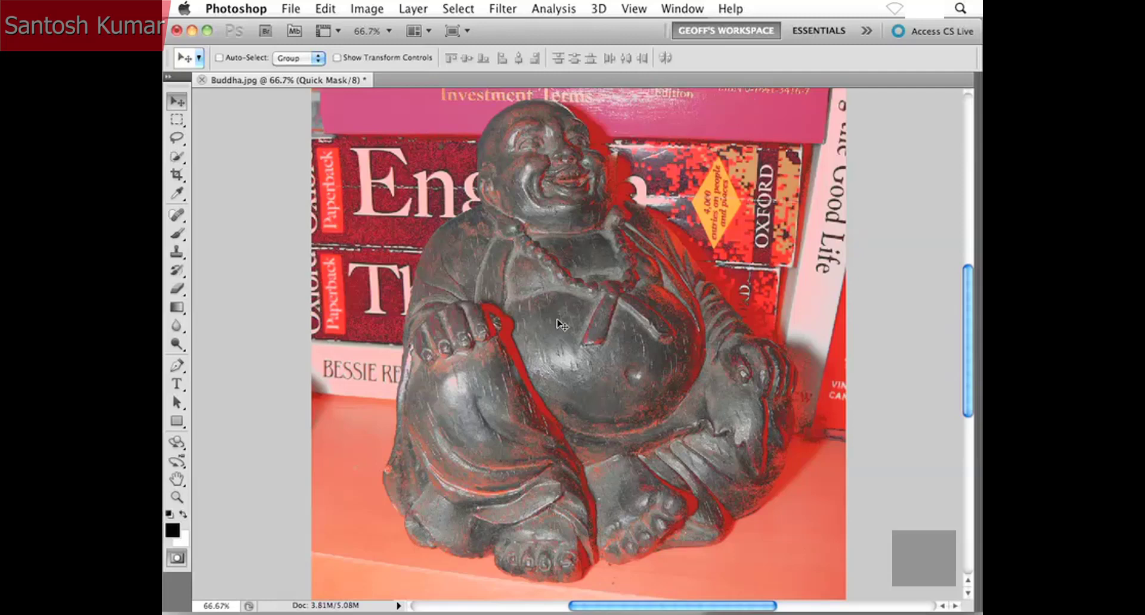
Choose the Brush tool and set its size to 42 px for masking the dark book beside the statue's head.
{"action": "key", "text": "b"}
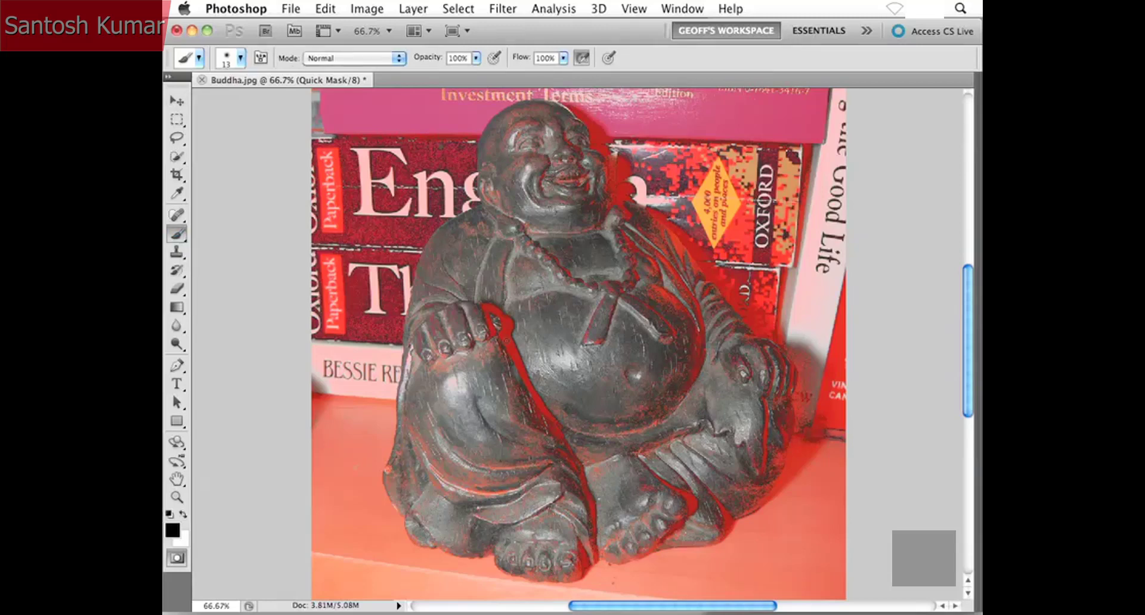
{"action": "key", "text": "ctrl+plus"}
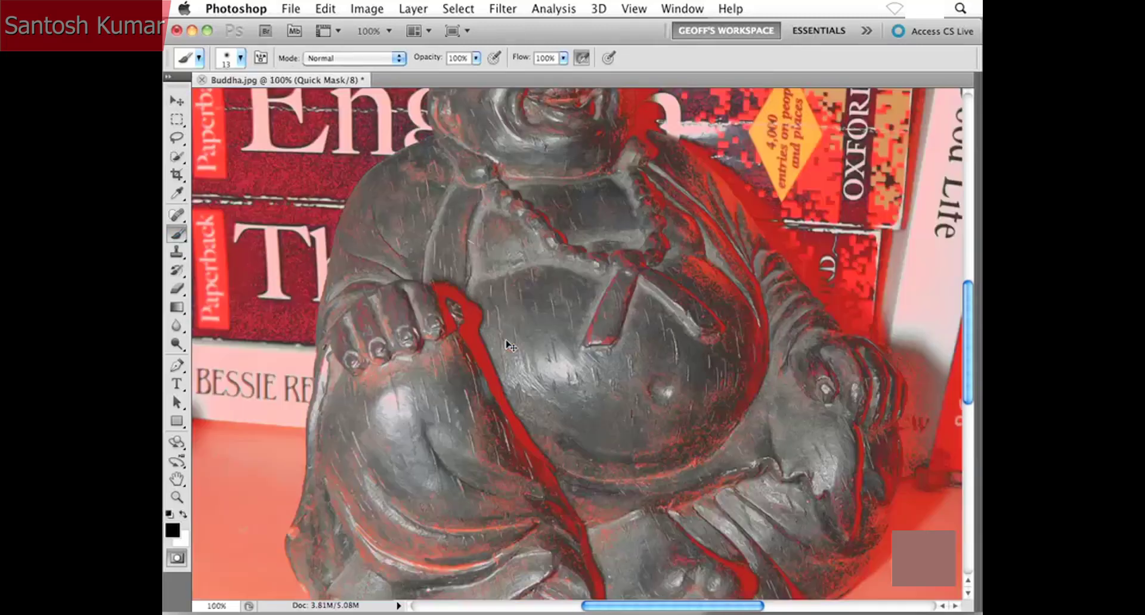
{"action": "key", "text": "ctrl+plus"}
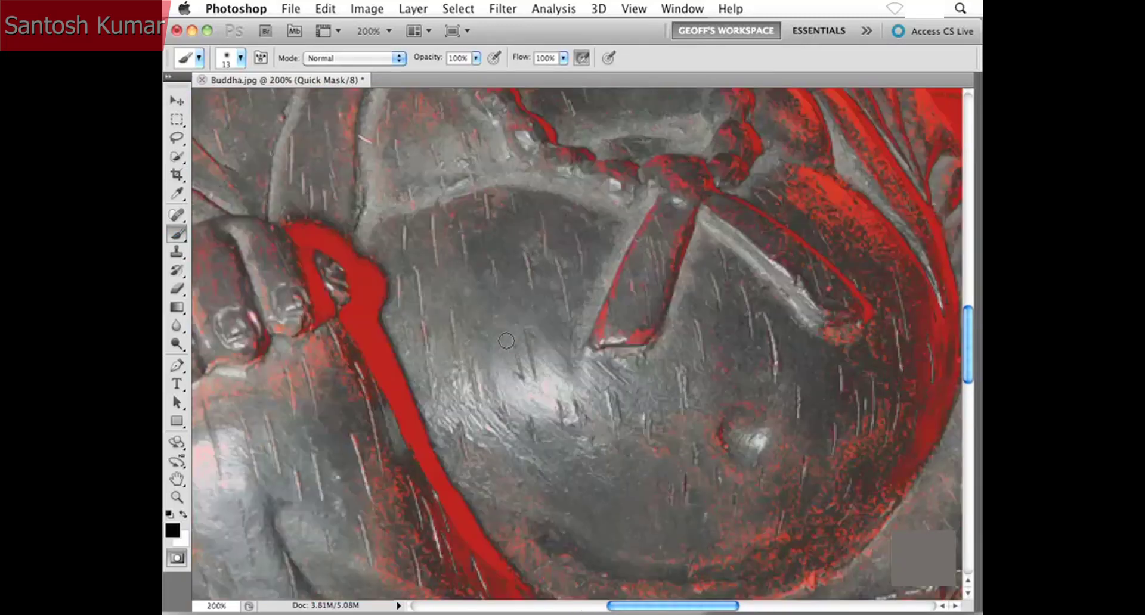
{"action": "left_click_drag", "start_coordinate": [407, 292], "coordinate": [571, 425]}
{"action": "left_click_drag", "start_coordinate": [471, 288], "coordinate": [487, 435]}
{"action": "left_click_drag", "start_coordinate": [510, 325], "coordinate": [508, 442]}
{"action": "left_click_drag", "start_coordinate": [514, 296], "coordinate": [526, 412]}
{"action": "left_click_drag", "start_coordinate": [534, 328], "coordinate": [551, 322]}
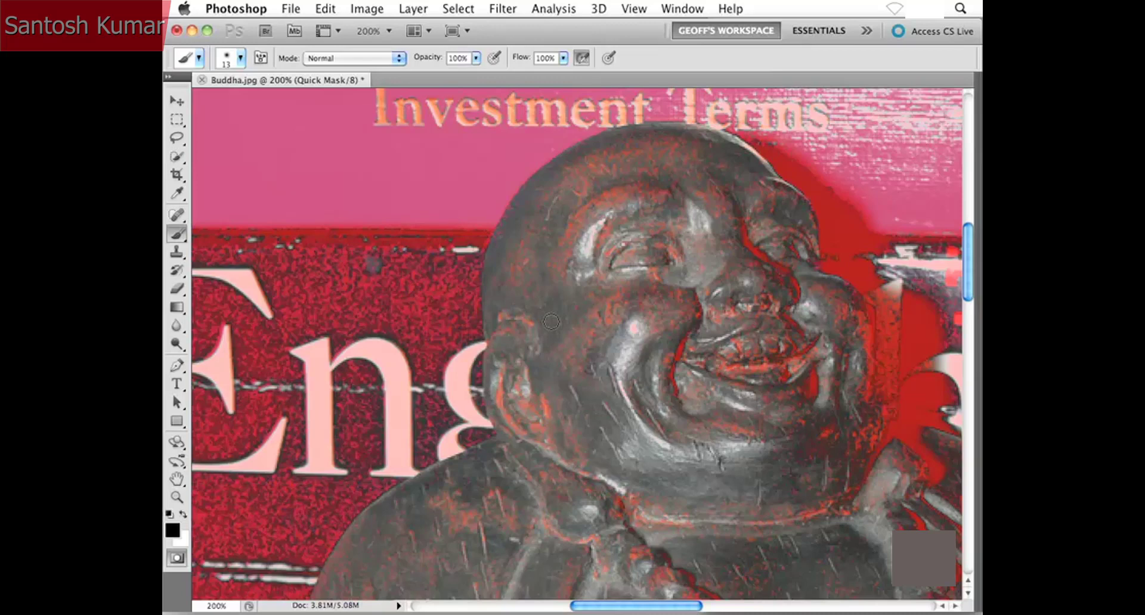
{"action": "mouse_move", "coordinate": [467, 322]}
{"action": "left_mouse_down"}
{"action": "mouse_move", "coordinate": [499, 318]}
{"action": "mouse_move", "coordinate": [580, 265]}
{"action": "left_mouse_up"}
{"action": "left_click_drag", "start_coordinate": [571, 347], "coordinate": [655, 334]}
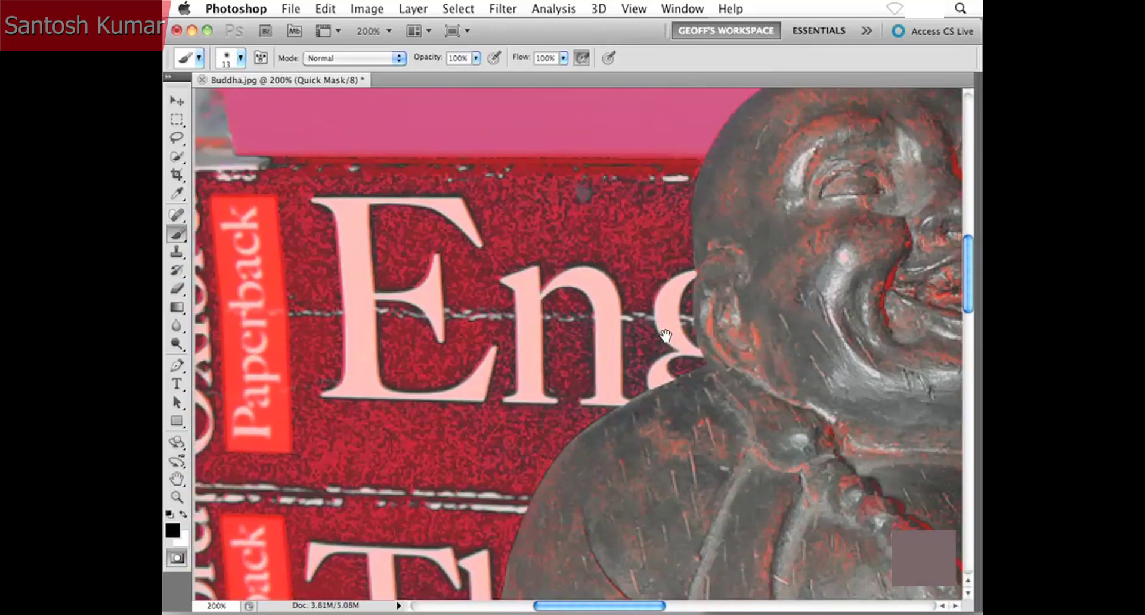
{"action": "left_click_drag", "start_coordinate": [540, 245], "coordinate": [554, 288]}
{"action": "scroll", "coordinate": [623, 332], "scroll_direction": "down", "scroll_amount": 3}
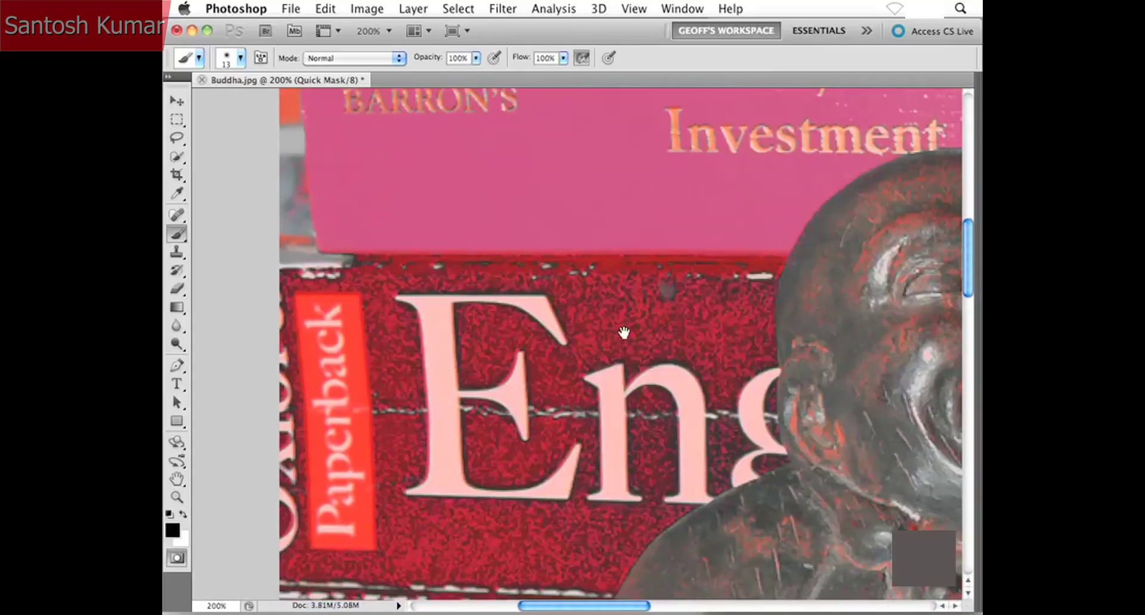
{"action": "scroll", "coordinate": [580, 309], "scroll_direction": "down", "scroll_amount": 2}
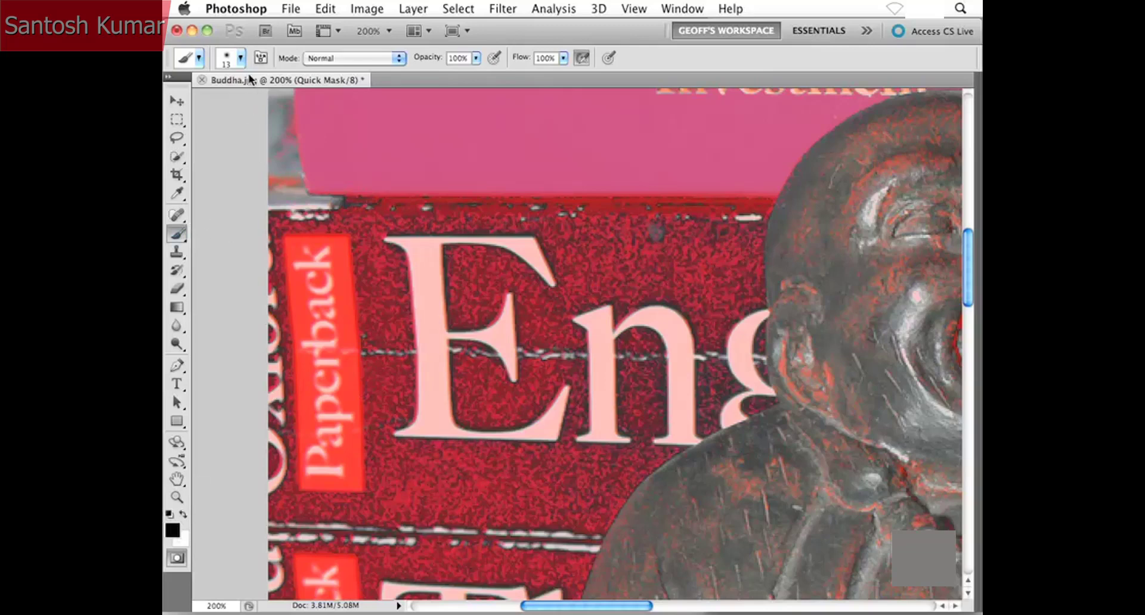
{"action": "left_click", "coordinate": [241, 60]}
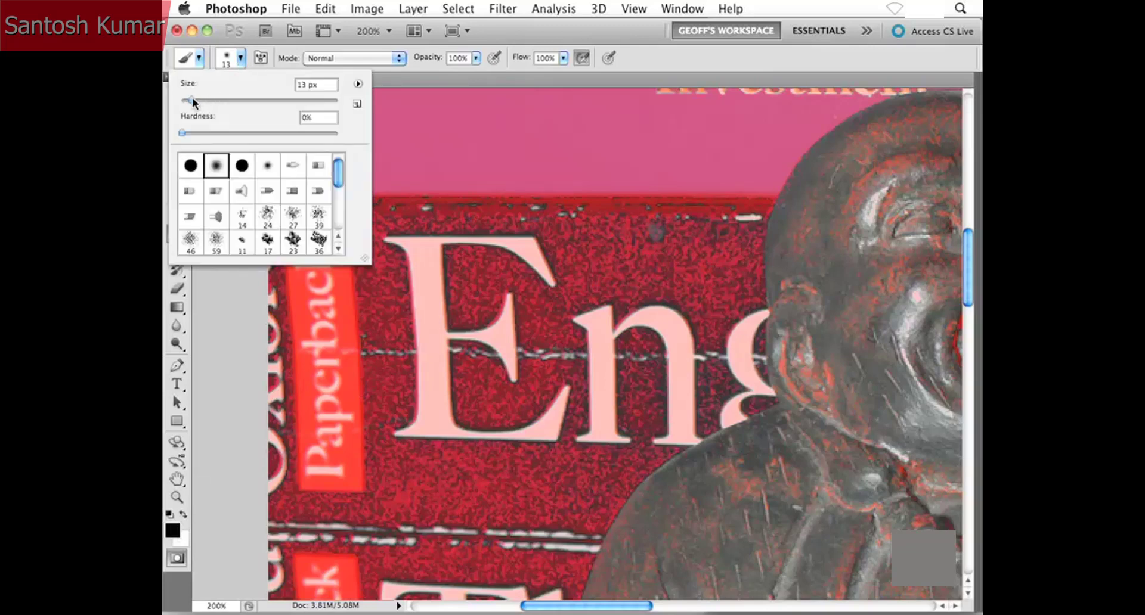
{"action": "left_click_drag", "start_coordinate": [193, 99], "coordinate": [213, 97]}
{"action": "key", "text": "Return"}
Paint black over the dark book cover around the "Eng" lettering, and check the selection outline outside Quick Mask.
{"action": "mouse_move", "coordinate": [340, 228]}
{"action": "left_mouse_down"}
{"action": "mouse_move", "coordinate": [340, 197]}
{"action": "mouse_move", "coordinate": [312, 218]}
{"action": "mouse_move", "coordinate": [342, 211]}
{"action": "mouse_move", "coordinate": [322, 187]}
{"action": "mouse_move", "coordinate": [289, 235]}
{"action": "mouse_move", "coordinate": [363, 248]}
{"action": "mouse_move", "coordinate": [389, 280]}
{"action": "mouse_move", "coordinate": [462, 212]}
{"action": "mouse_move", "coordinate": [490, 311]}
{"action": "mouse_move", "coordinate": [482, 365]}
{"action": "mouse_move", "coordinate": [488, 271]}
{"action": "mouse_move", "coordinate": [536, 231]}
{"action": "mouse_move", "coordinate": [539, 239]}
{"action": "mouse_move", "coordinate": [517, 193]}
{"action": "mouse_move", "coordinate": [535, 208]}
{"action": "mouse_move", "coordinate": [581, 202]}
{"action": "mouse_move", "coordinate": [524, 322]}
{"action": "left_mouse_up"}
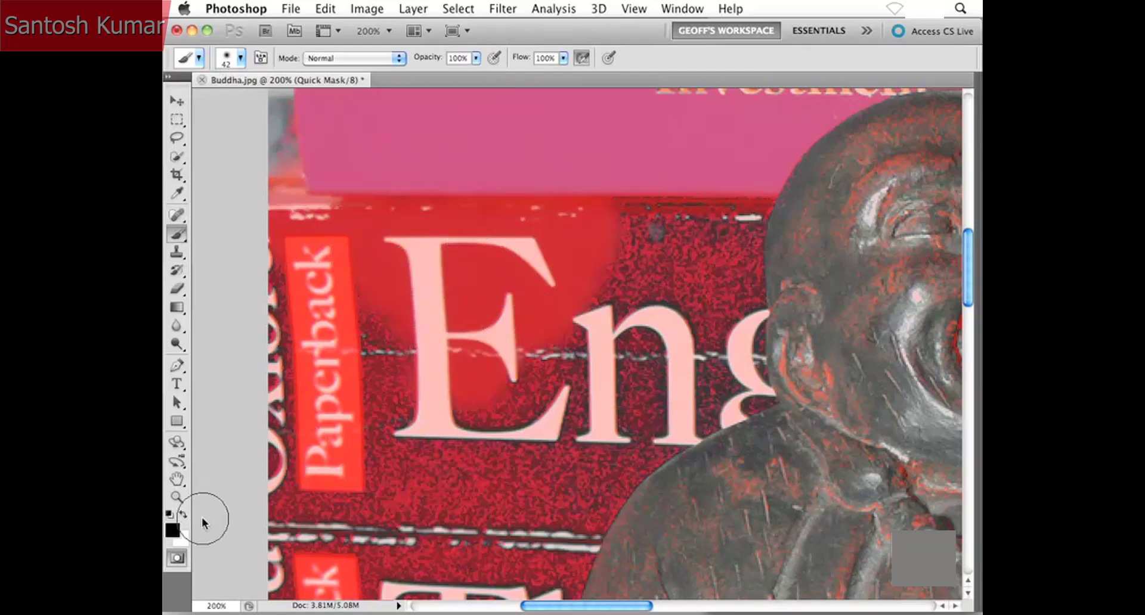
{"action": "mouse_move", "coordinate": [481, 333]}
{"action": "left_mouse_down"}
{"action": "mouse_move", "coordinate": [350, 367]}
{"action": "mouse_move", "coordinate": [365, 339]}
{"action": "mouse_move", "coordinate": [442, 301]}
{"action": "mouse_move", "coordinate": [337, 293]}
{"action": "mouse_move", "coordinate": [308, 194]}
{"action": "mouse_move", "coordinate": [286, 266]}
{"action": "mouse_move", "coordinate": [283, 355]}
{"action": "mouse_move", "coordinate": [298, 407]}
{"action": "mouse_move", "coordinate": [282, 480]}
{"action": "mouse_move", "coordinate": [310, 447]}
{"action": "mouse_move", "coordinate": [332, 462]}
{"action": "mouse_move", "coordinate": [415, 469]}
{"action": "mouse_move", "coordinate": [463, 448]}
{"action": "mouse_move", "coordinate": [345, 494]}
{"action": "mouse_move", "coordinate": [507, 485]}
{"action": "mouse_move", "coordinate": [581, 359]}
{"action": "mouse_move", "coordinate": [513, 399]}
{"action": "mouse_move", "coordinate": [589, 297]}
{"action": "mouse_move", "coordinate": [610, 307]}
{"action": "mouse_move", "coordinate": [640, 235]}
{"action": "mouse_move", "coordinate": [685, 216]}
{"action": "mouse_move", "coordinate": [697, 244]}
{"action": "mouse_move", "coordinate": [724, 211]}
{"action": "mouse_move", "coordinate": [718, 288]}
{"action": "mouse_move", "coordinate": [688, 365]}
{"action": "mouse_move", "coordinate": [685, 267]}
{"action": "mouse_move", "coordinate": [599, 379]}
{"action": "mouse_move", "coordinate": [539, 488]}
{"action": "mouse_move", "coordinate": [587, 438]}
{"action": "mouse_move", "coordinate": [583, 472]}
{"action": "mouse_move", "coordinate": [524, 540]}
{"action": "mouse_move", "coordinate": [605, 425]}
{"action": "mouse_move", "coordinate": [540, 348]}
{"action": "mouse_move", "coordinate": [458, 360]}
{"action": "left_mouse_up"}
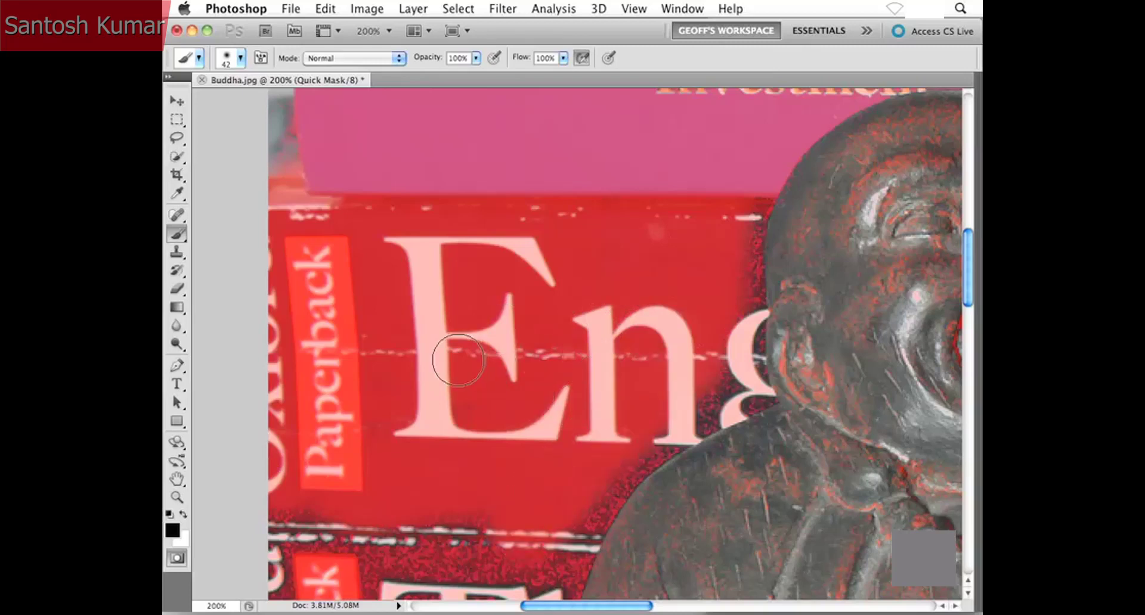
{"action": "key", "text": "q"}
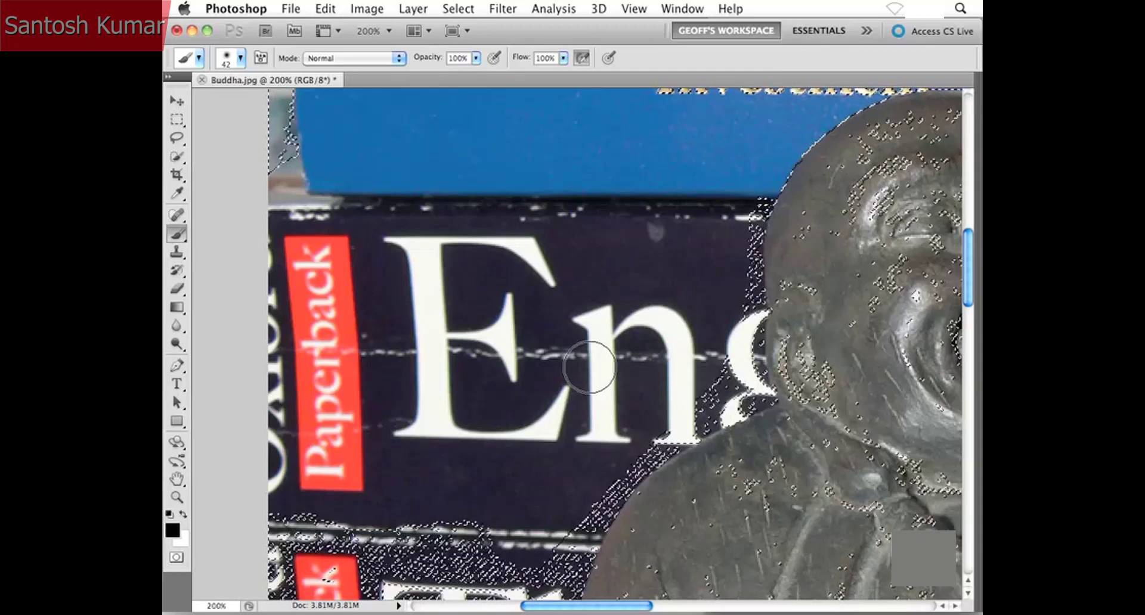
{"action": "key", "text": "q"}
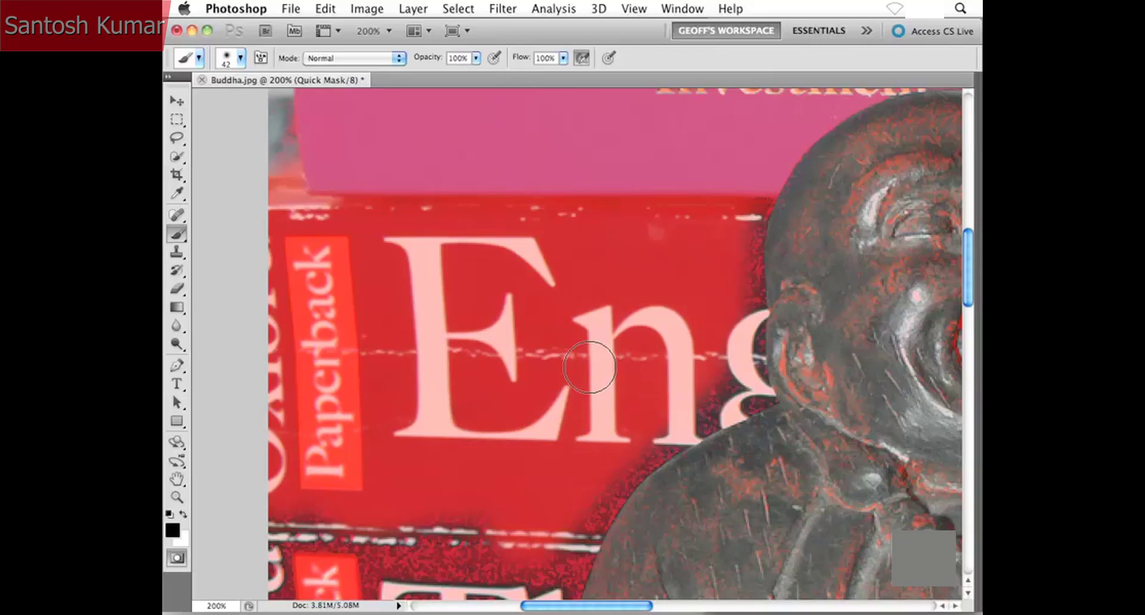
Paint white over the statue's face and head to add the speckled areas to the selection.
{"action": "scroll", "coordinate": [589, 367], "scroll_direction": "right", "scroll_amount": 12}
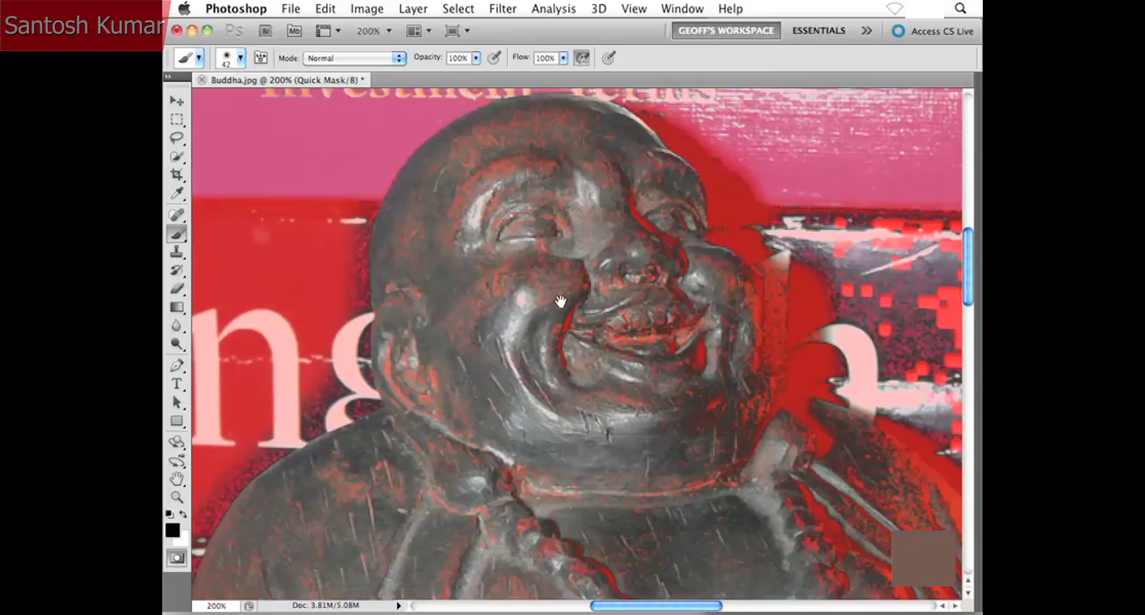
{"action": "scroll", "coordinate": [542, 329], "scroll_direction": "up", "scroll_amount": 1}
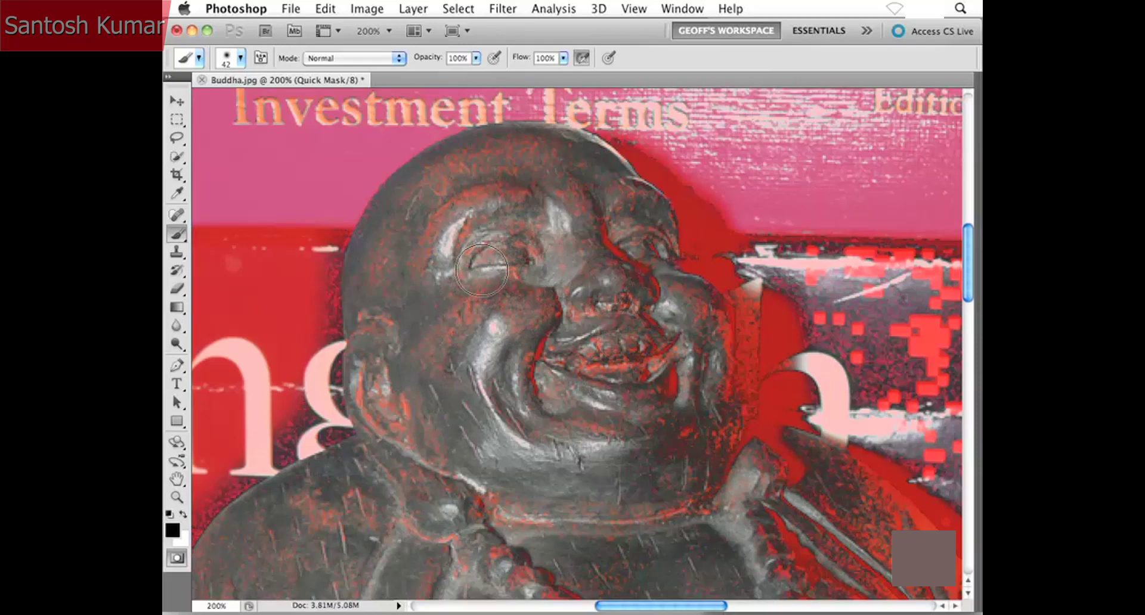
{"action": "key", "text": "x"}
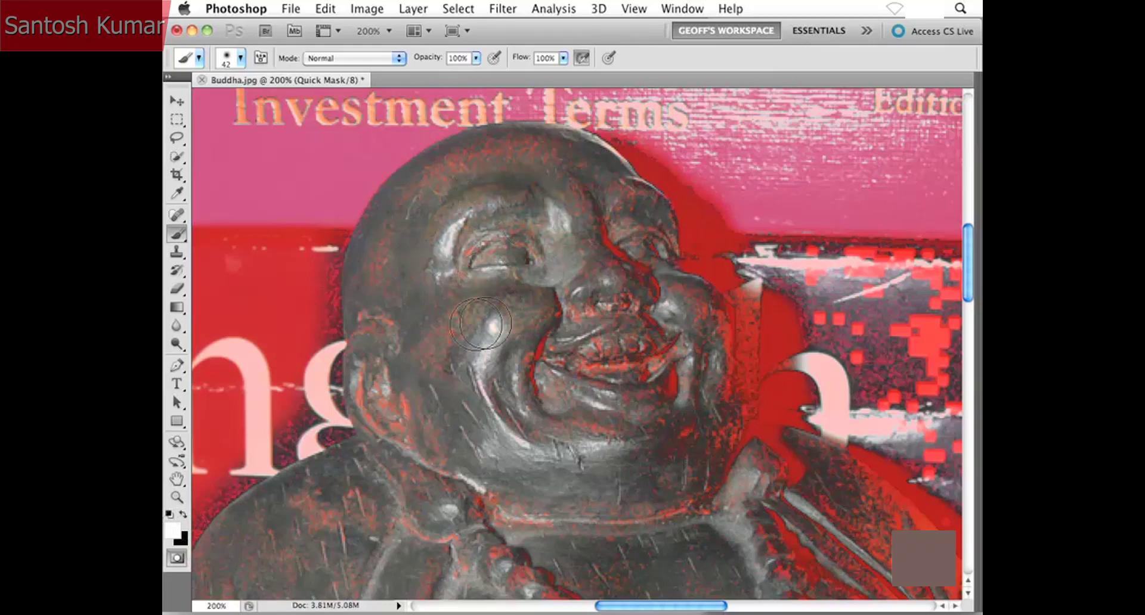
{"action": "mouse_move", "coordinate": [399, 311]}
{"action": "left_mouse_down"}
{"action": "mouse_move", "coordinate": [388, 273]}
{"action": "mouse_move", "coordinate": [404, 239]}
{"action": "mouse_move", "coordinate": [375, 274]}
{"action": "mouse_move", "coordinate": [437, 194]}
{"action": "mouse_move", "coordinate": [487, 166]}
{"action": "mouse_move", "coordinate": [533, 166]}
{"action": "mouse_move", "coordinate": [570, 185]}
{"action": "mouse_move", "coordinate": [440, 192]}
{"action": "mouse_move", "coordinate": [524, 160]}
{"action": "mouse_move", "coordinate": [583, 174]}
{"action": "mouse_move", "coordinate": [623, 237]}
{"action": "mouse_move", "coordinate": [615, 327]}
{"action": "mouse_move", "coordinate": [564, 317]}
{"action": "mouse_move", "coordinate": [535, 332]}
{"action": "mouse_move", "coordinate": [596, 370]}
{"action": "mouse_move", "coordinate": [609, 399]}
{"action": "mouse_move", "coordinate": [657, 345]}
{"action": "mouse_move", "coordinate": [666, 357]}
{"action": "mouse_move", "coordinate": [696, 347]}
{"action": "mouse_move", "coordinate": [696, 333]}
{"action": "mouse_move", "coordinate": [682, 319]}
{"action": "mouse_move", "coordinate": [675, 434]}
{"action": "mouse_move", "coordinate": [631, 449]}
{"action": "mouse_move", "coordinate": [581, 420]}
{"action": "mouse_move", "coordinate": [577, 441]}
{"action": "mouse_move", "coordinate": [638, 495]}
{"action": "mouse_move", "coordinate": [680, 471]}
{"action": "mouse_move", "coordinate": [691, 505]}
{"action": "mouse_move", "coordinate": [582, 524]}
{"action": "mouse_move", "coordinate": [617, 513]}
{"action": "mouse_move", "coordinate": [502, 511]}
{"action": "mouse_move", "coordinate": [388, 423]}
{"action": "mouse_move", "coordinate": [381, 403]}
{"action": "mouse_move", "coordinate": [379, 366]}
{"action": "mouse_move", "coordinate": [412, 400]}
{"action": "mouse_move", "coordinate": [428, 396]}
{"action": "mouse_move", "coordinate": [427, 441]}
{"action": "mouse_move", "coordinate": [660, 298]}
{"action": "mouse_move", "coordinate": [637, 251]}
{"action": "mouse_move", "coordinate": [646, 305]}
{"action": "mouse_move", "coordinate": [683, 307]}
{"action": "mouse_move", "coordinate": [707, 353]}
{"action": "mouse_move", "coordinate": [536, 376]}
{"action": "left_mouse_up"}
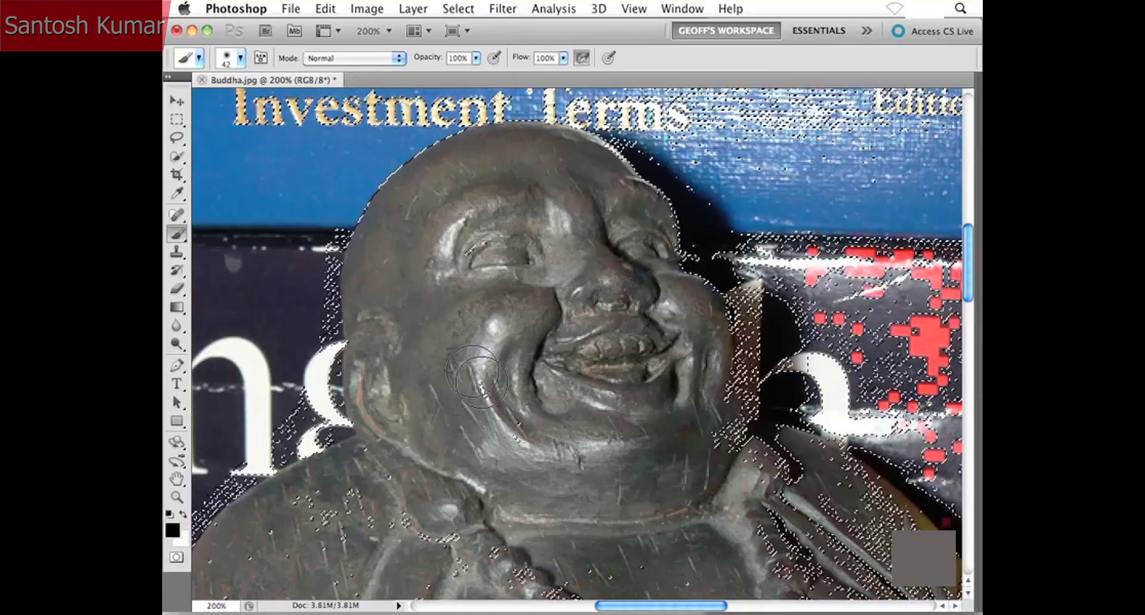
In Quick Mask, paint white over the bead necklace, chest and adjoining robe to add them to the selection.
{"action": "key", "text": "space"}
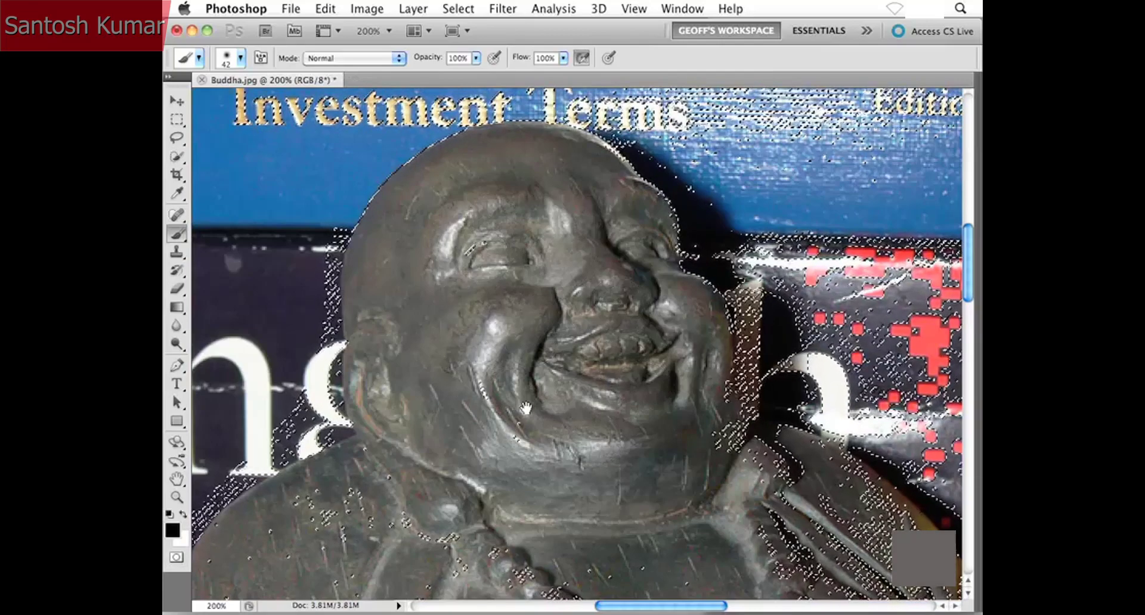
{"action": "left_click_drag", "start_coordinate": [524, 409], "coordinate": [548, 285]}
{"action": "left_click_drag", "start_coordinate": [544, 413], "coordinate": [545, 360]}
{"action": "left_click_drag", "start_coordinate": [573, 425], "coordinate": [549, 349]}
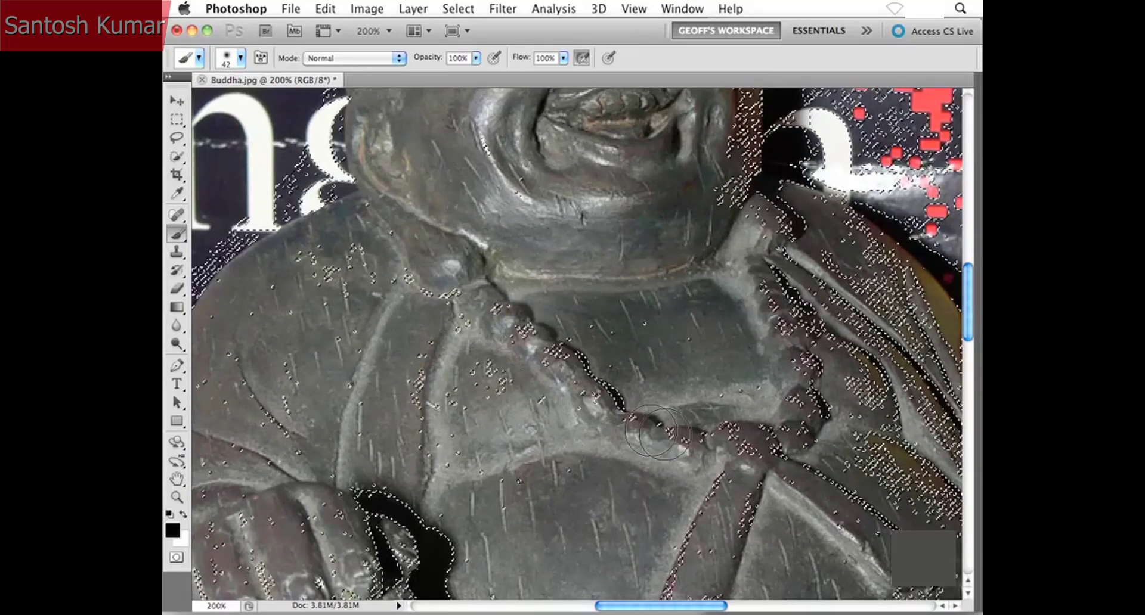
{"action": "key", "text": "q"}
{"action": "key", "text": "x"}
{"action": "mouse_move", "coordinate": [577, 363]}
{"action": "left_mouse_down"}
{"action": "mouse_move", "coordinate": [526, 367]}
{"action": "mouse_move", "coordinate": [564, 371]}
{"action": "mouse_move", "coordinate": [486, 323]}
{"action": "mouse_move", "coordinate": [495, 313]}
{"action": "mouse_move", "coordinate": [585, 402]}
{"action": "mouse_move", "coordinate": [668, 442]}
{"action": "mouse_move", "coordinate": [722, 442]}
{"action": "mouse_move", "coordinate": [617, 419]}
{"action": "mouse_move", "coordinate": [756, 439]}
{"action": "left_mouse_up"}
{"action": "mouse_move", "coordinate": [809, 380]}
{"action": "left_mouse_down"}
{"action": "mouse_move", "coordinate": [745, 254]}
{"action": "mouse_move", "coordinate": [798, 312]}
{"action": "left_mouse_up"}
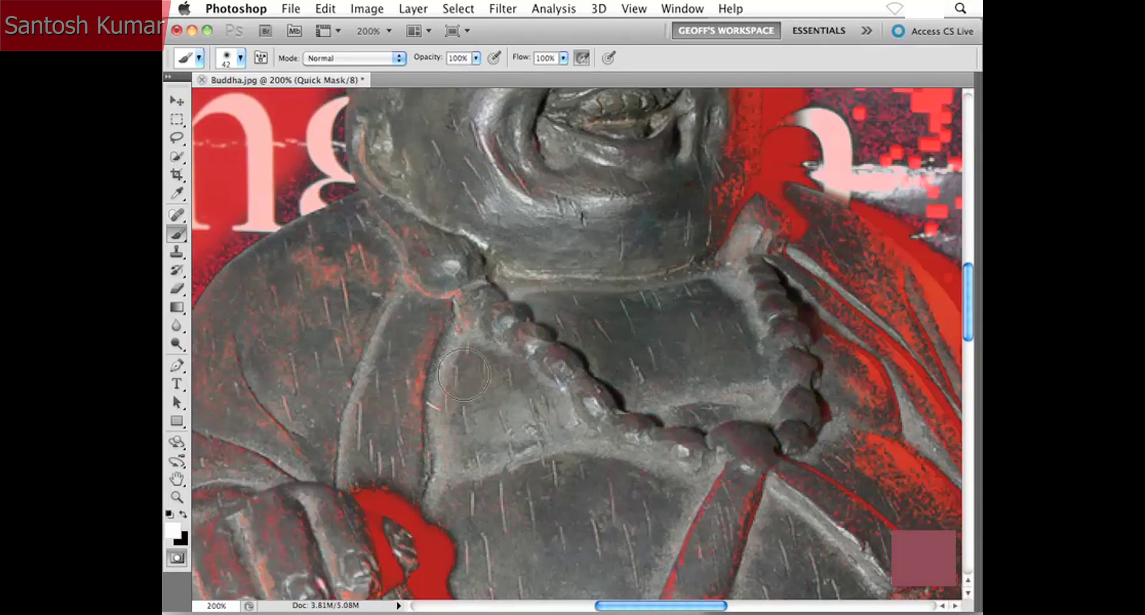
{"action": "mouse_move", "coordinate": [429, 382]}
{"action": "left_mouse_down"}
{"action": "mouse_move", "coordinate": [426, 312]}
{"action": "mouse_move", "coordinate": [410, 441]}
{"action": "mouse_move", "coordinate": [421, 406]}
{"action": "mouse_move", "coordinate": [511, 285]}
{"action": "mouse_move", "coordinate": [413, 280]}
{"action": "mouse_move", "coordinate": [387, 247]}
{"action": "left_mouse_up"}
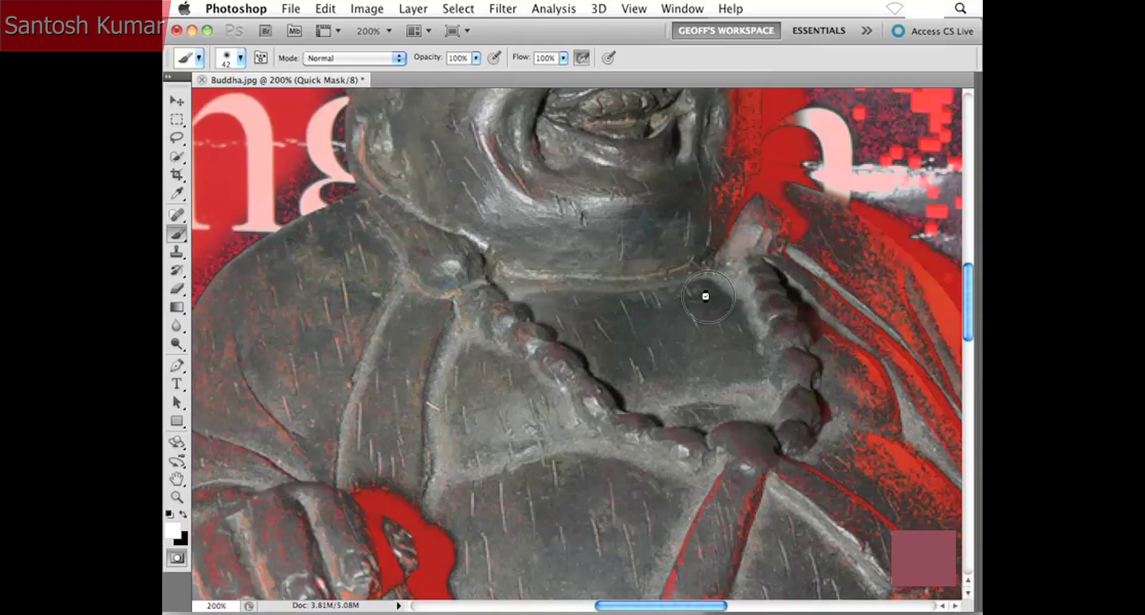
Check the selection outline over the whole image, and return to Quick Mask with white as the foreground colour.
{"action": "key", "text": "q"}
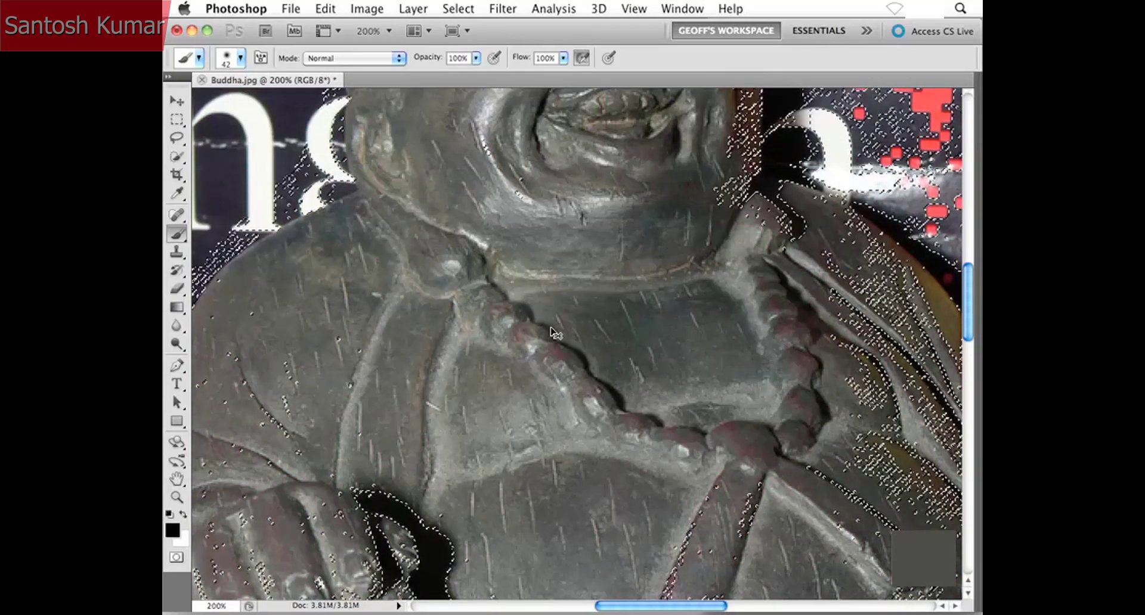
{"action": "key", "text": "super+0"}
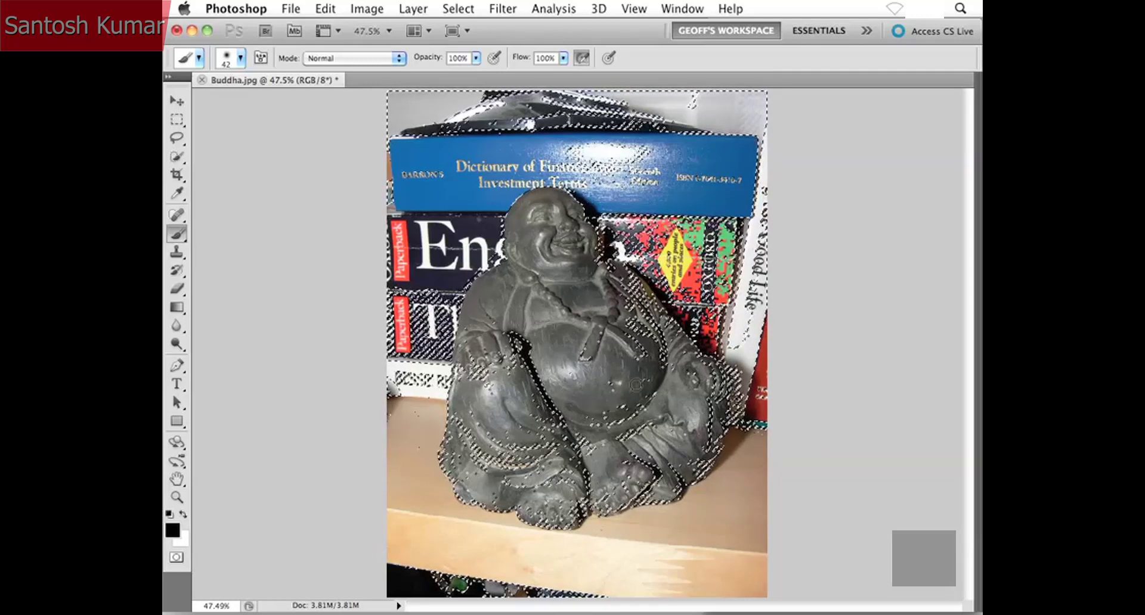
{"action": "key", "text": "q"}
{"action": "key", "text": "x"}
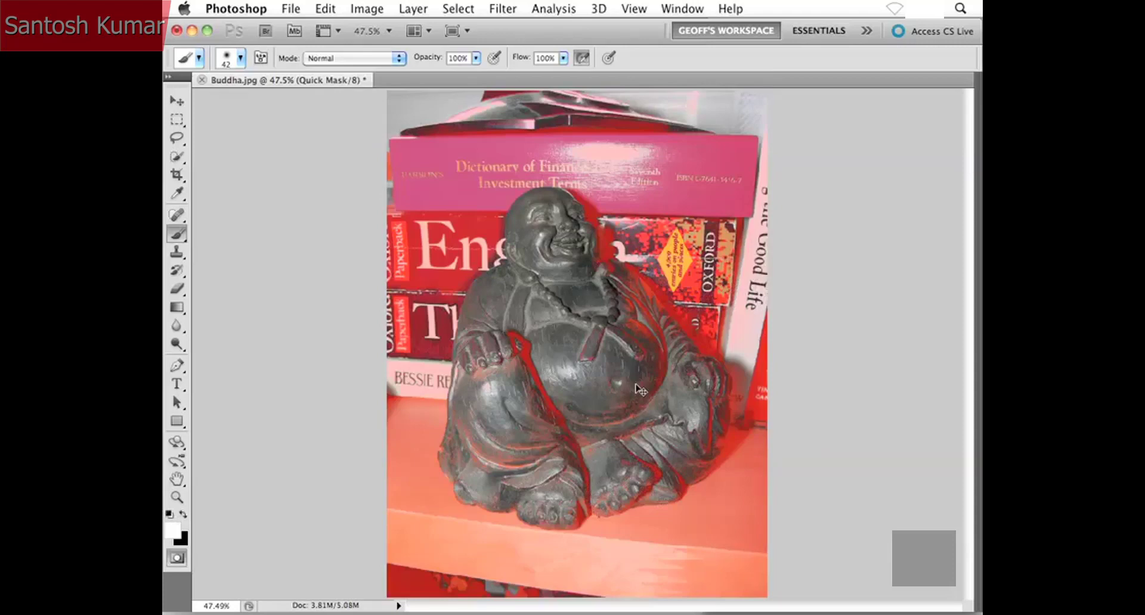
Inspect the mask from the statue's head down to its feet for areas that still need painting.
{"action": "key", "text": "super+equal"}
{"action": "key", "text": "super+equal"}
{"action": "key", "text": "super+equal"}
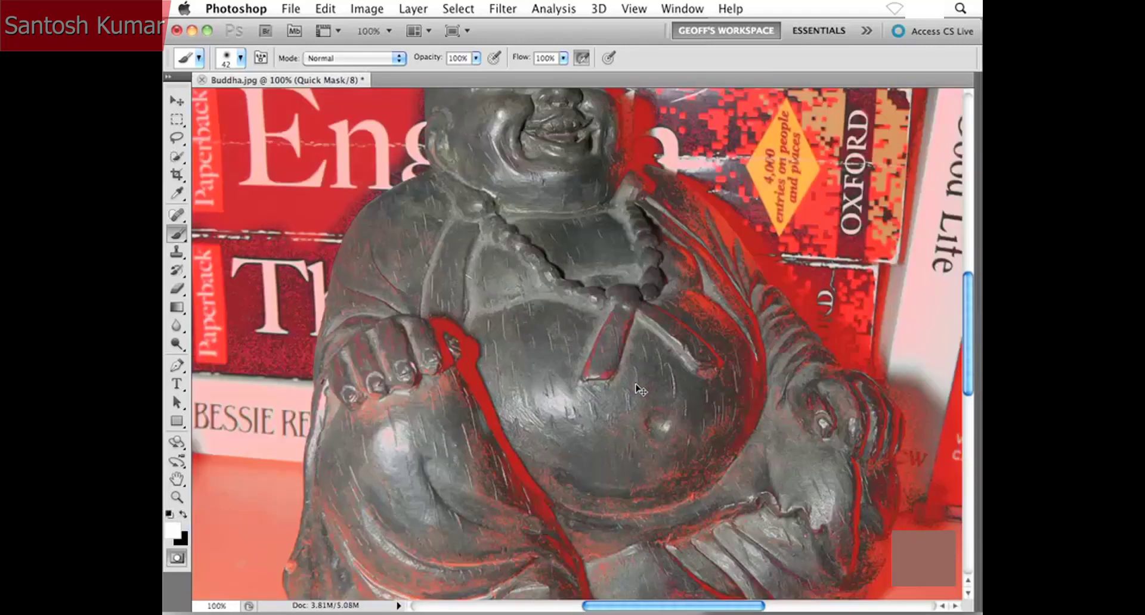
{"action": "scroll", "coordinate": [626, 357], "scroll_direction": "up", "scroll_amount": 10}
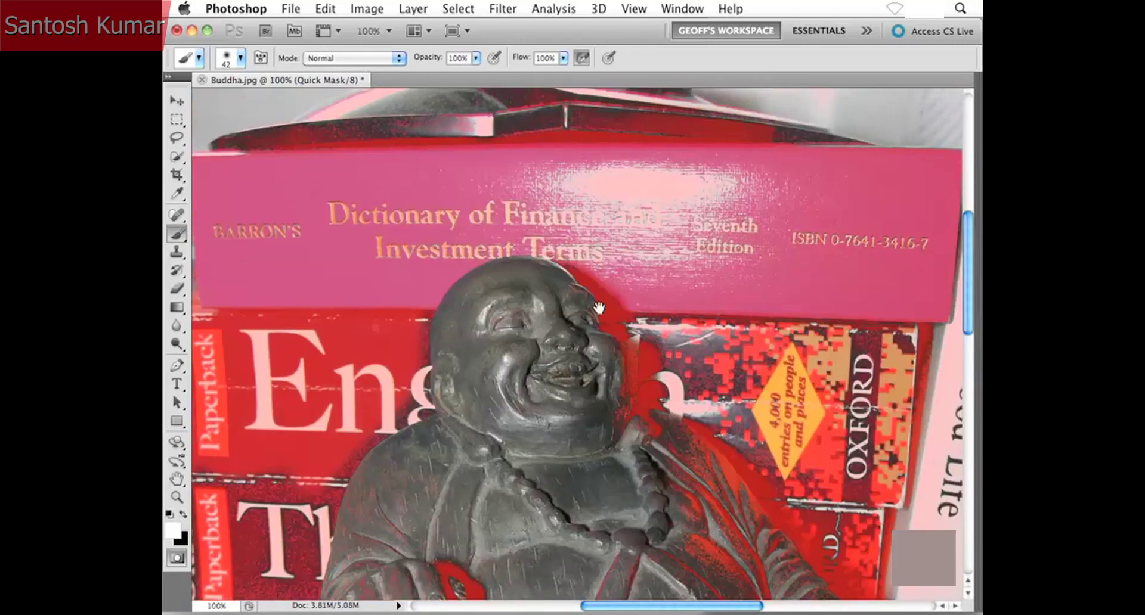
{"action": "scroll", "coordinate": [598, 442], "scroll_direction": "down", "scroll_amount": 9}
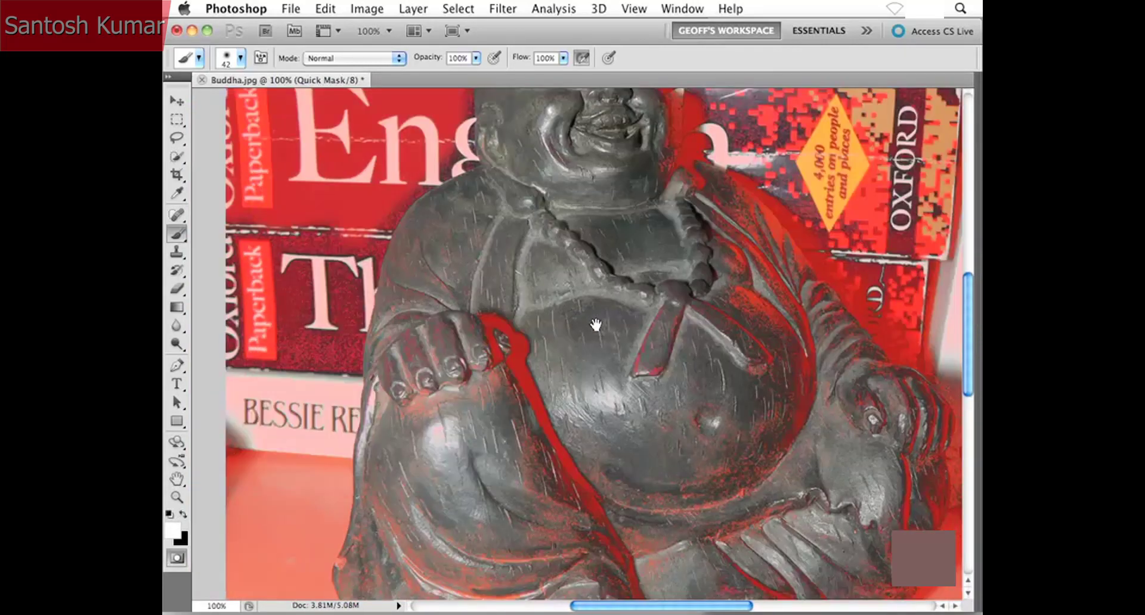
{"action": "left_click_drag", "start_coordinate": [595, 324], "coordinate": [583, 293]}
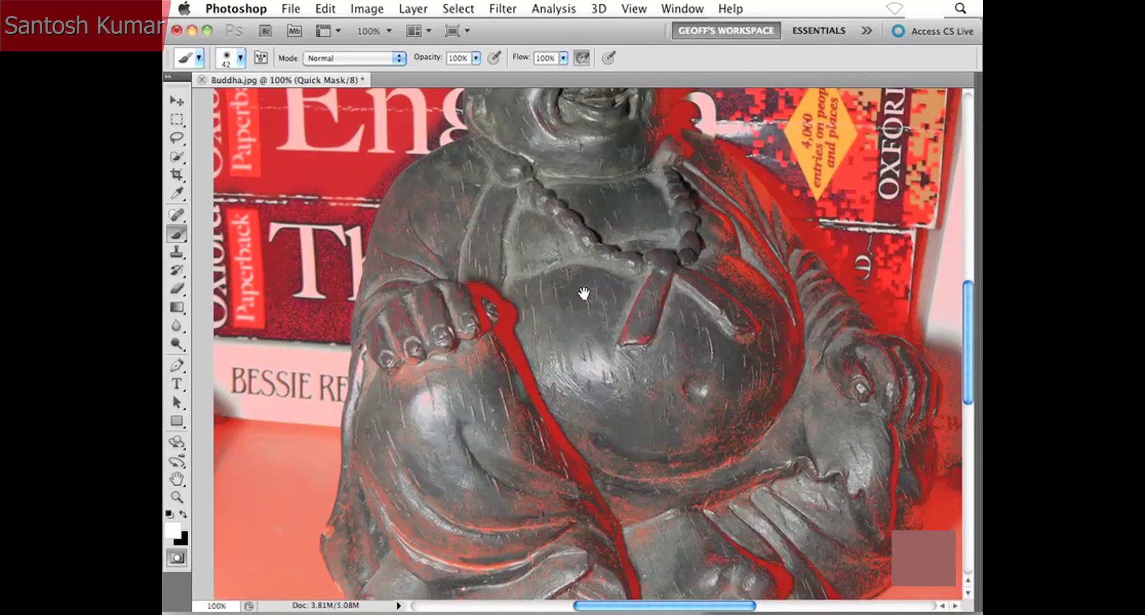
{"action": "left_click_drag", "start_coordinate": [579, 341], "coordinate": [630, 315]}
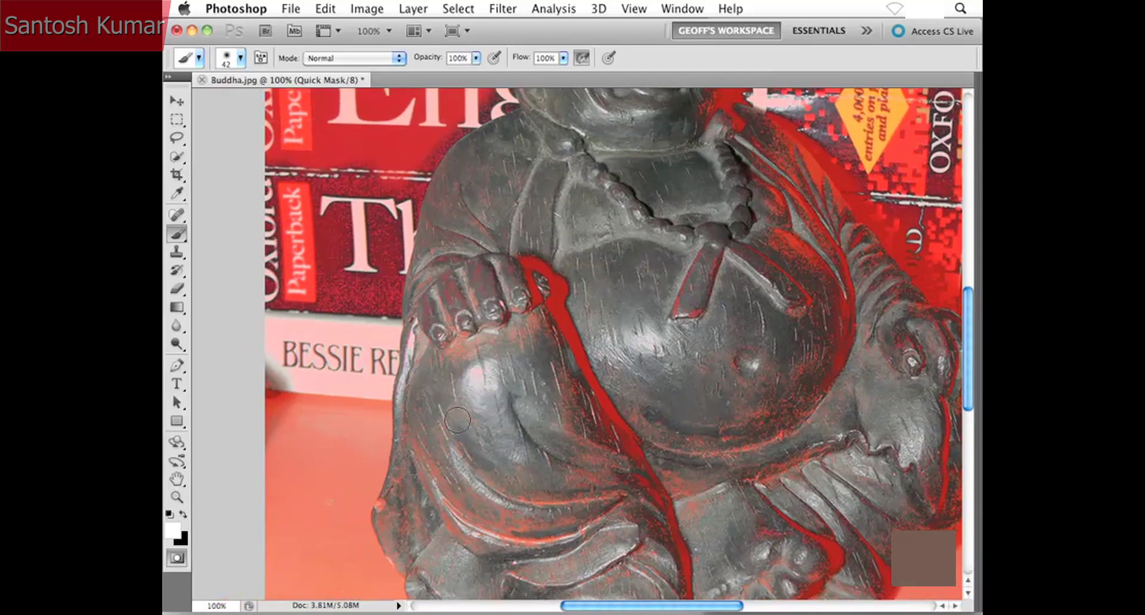
{"action": "scroll", "coordinate": [457, 421], "scroll_direction": "down", "scroll_amount": 3}
{"action": "left_click_drag", "start_coordinate": [618, 447], "coordinate": [545, 458]}
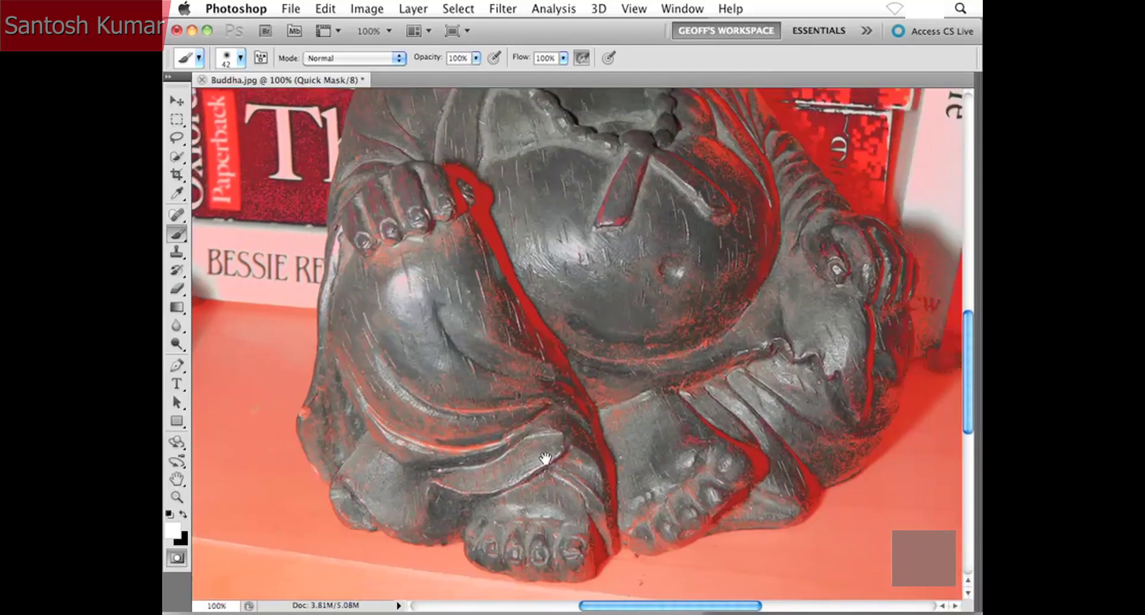
{"action": "scroll", "coordinate": [718, 271], "scroll_direction": "up", "scroll_amount": 6}
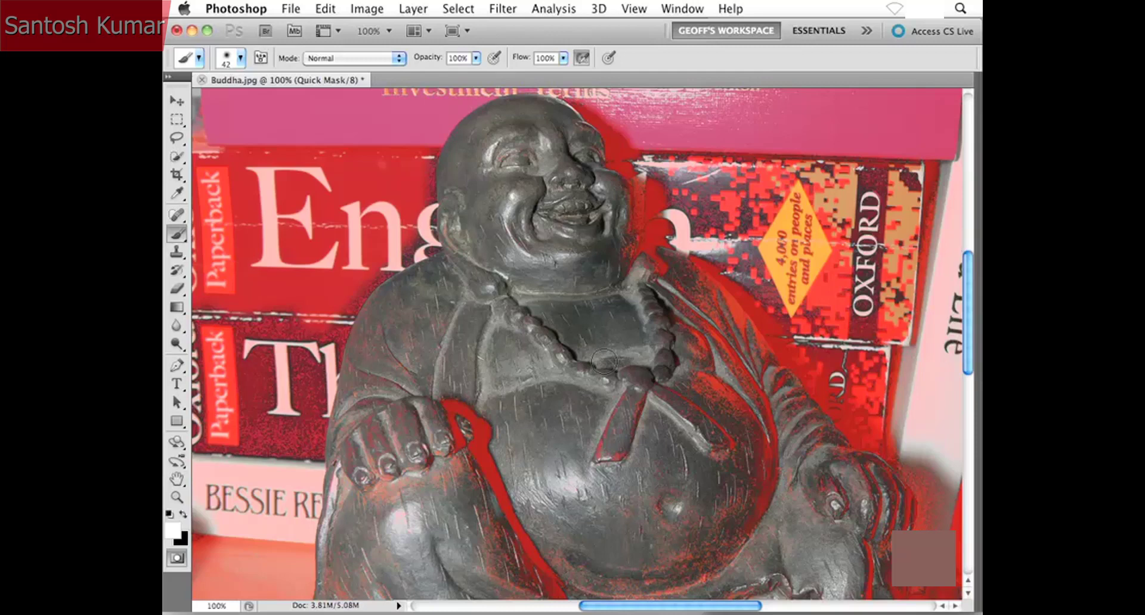
Paint black with the soft 42 px brush along the back of the statue's head and ear to mask the speckled background.
{"action": "scroll", "coordinate": [603, 360], "scroll_direction": "up", "scroll_amount": 1}
{"action": "scroll", "coordinate": [493, 289], "scroll_direction": "up", "scroll_amount": 10}
{"action": "scroll", "coordinate": [493, 288], "scroll_direction": "left", "scroll_amount": 5}
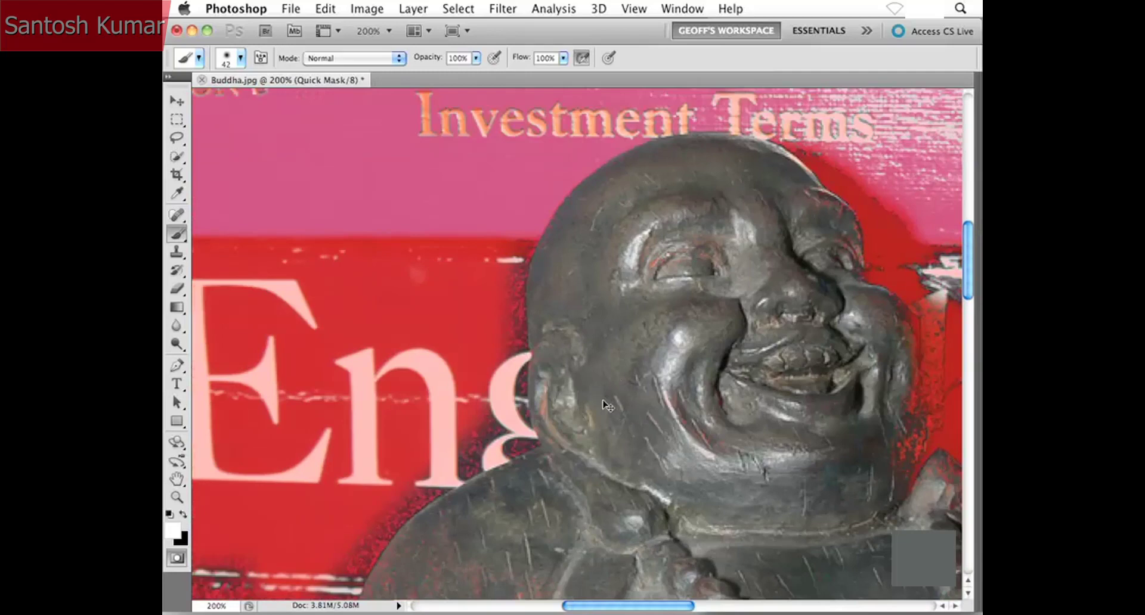
{"action": "scroll", "coordinate": [606, 405], "scroll_direction": "up", "scroll_amount": 1}
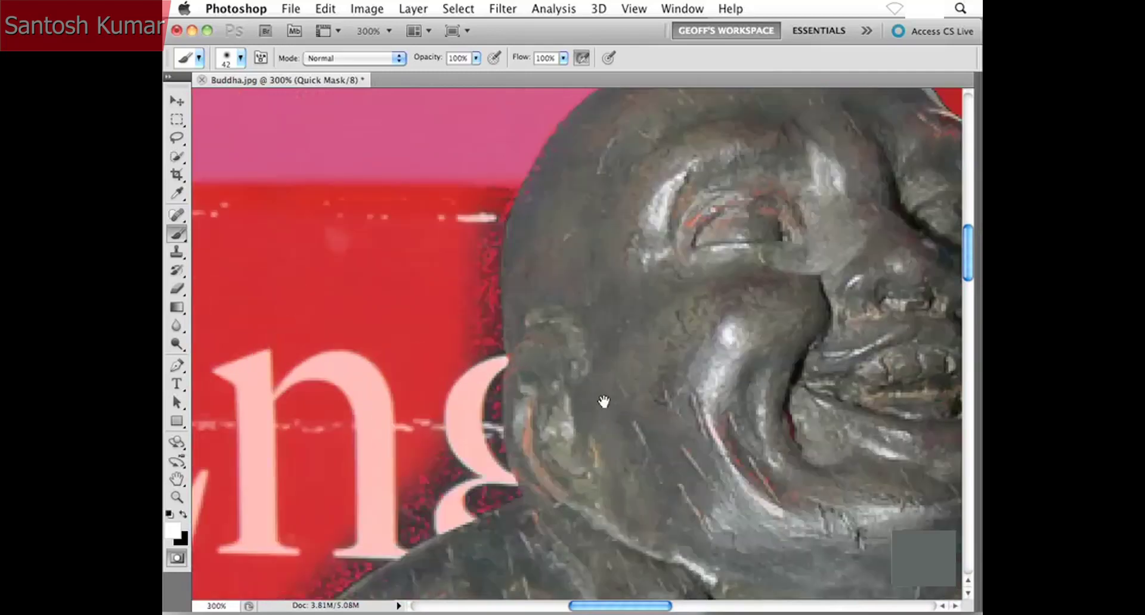
{"action": "scroll", "coordinate": [603, 404], "scroll_direction": "down", "scroll_amount": 3}
{"action": "scroll", "coordinate": [603, 403], "scroll_direction": "right", "scroll_amount": 1}
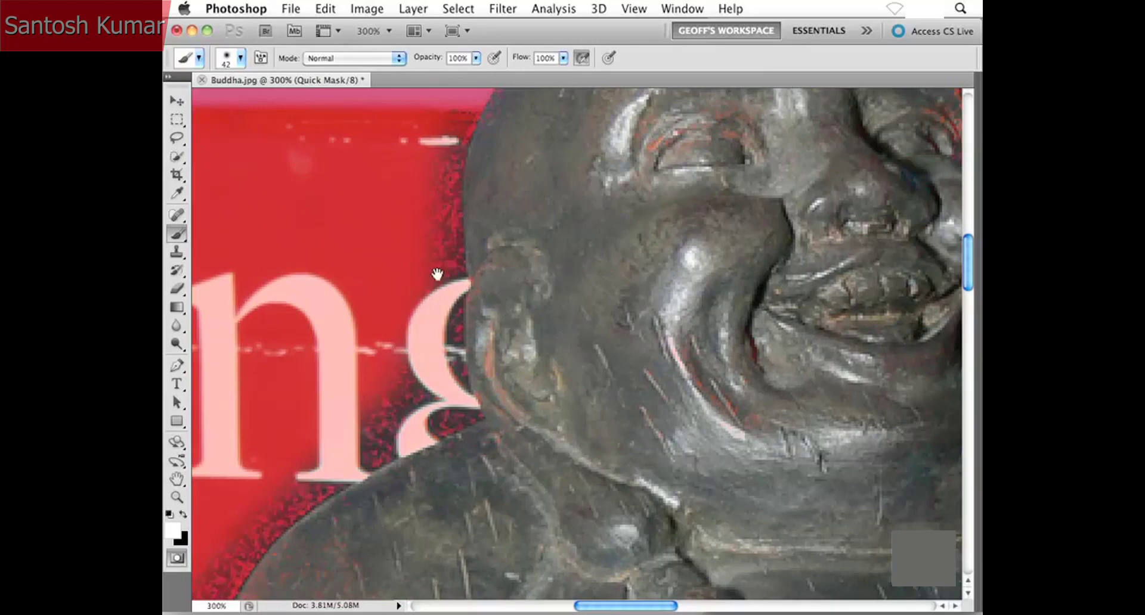
{"action": "scroll", "coordinate": [525, 310], "scroll_direction": "up", "scroll_amount": 2}
{"action": "scroll", "coordinate": [525, 310], "scroll_direction": "left", "scroll_amount": 1}
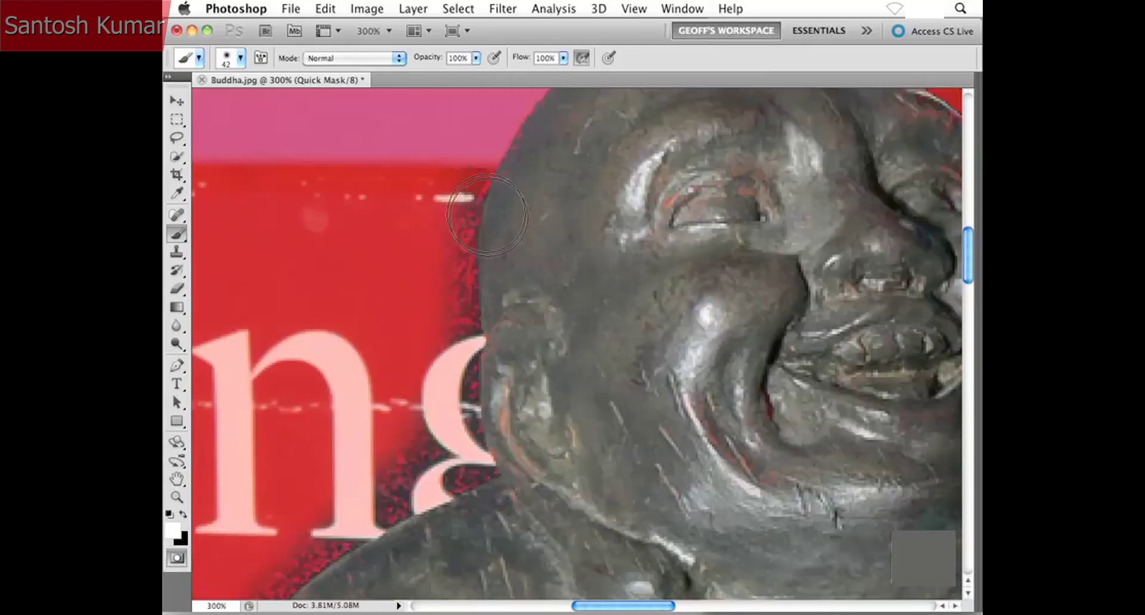
{"action": "scroll", "coordinate": [495, 232], "scroll_direction": "down", "scroll_amount": 1}
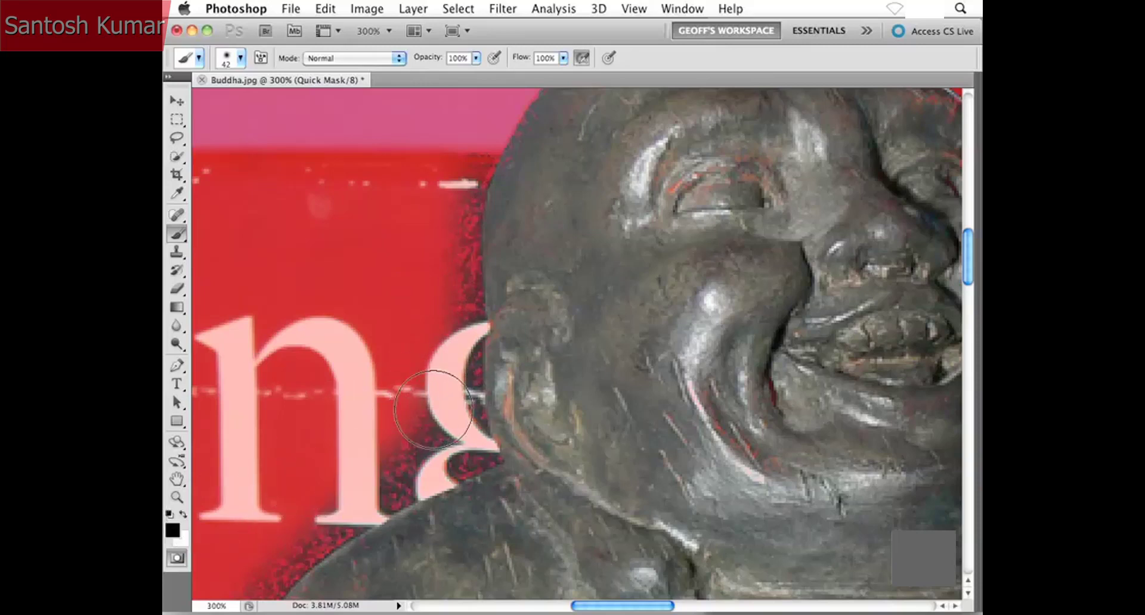
{"action": "mouse_move", "coordinate": [428, 400]}
{"action": "left_mouse_down"}
{"action": "mouse_move", "coordinate": [435, 277]}
{"action": "mouse_move", "coordinate": [424, 344]}
{"action": "mouse_move", "coordinate": [447, 351]}
{"action": "mouse_move", "coordinate": [456, 276]}
{"action": "mouse_move", "coordinate": [456, 393]}
{"action": "mouse_move", "coordinate": [450, 277]}
{"action": "mouse_move", "coordinate": [464, 181]}
{"action": "mouse_move", "coordinate": [466, 258]}
{"action": "mouse_move", "coordinate": [466, 236]}
{"action": "mouse_move", "coordinate": [498, 210]}
{"action": "mouse_move", "coordinate": [473, 234]}
{"action": "left_mouse_up"}
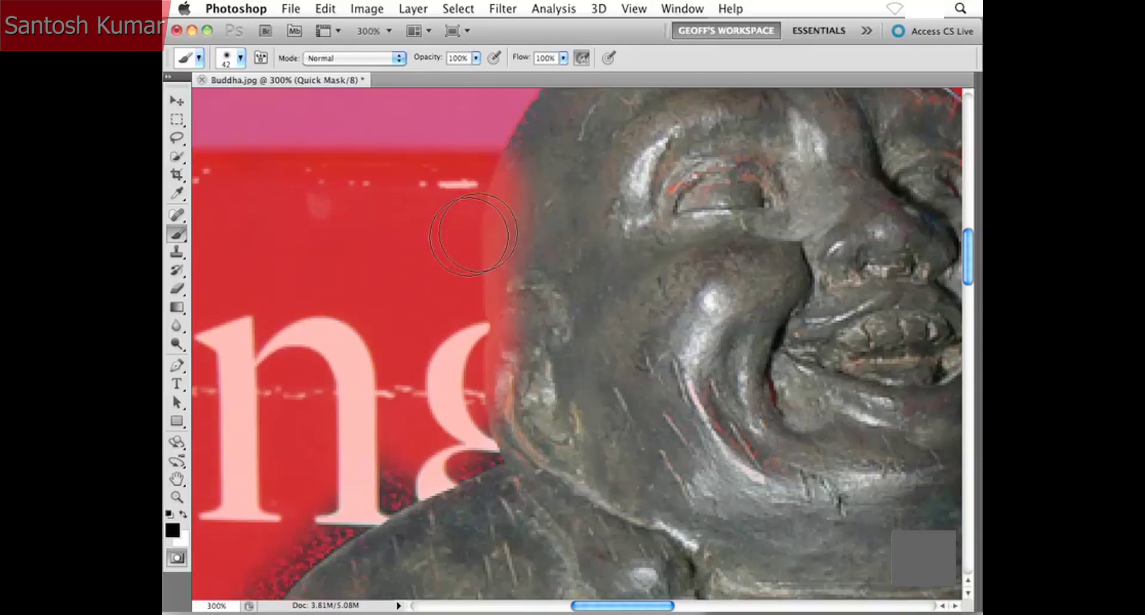
Set the brush hardness to 100% and paint black over the speckled background between the ear and the shoulder.
{"action": "left_click", "coordinate": [240, 58]}
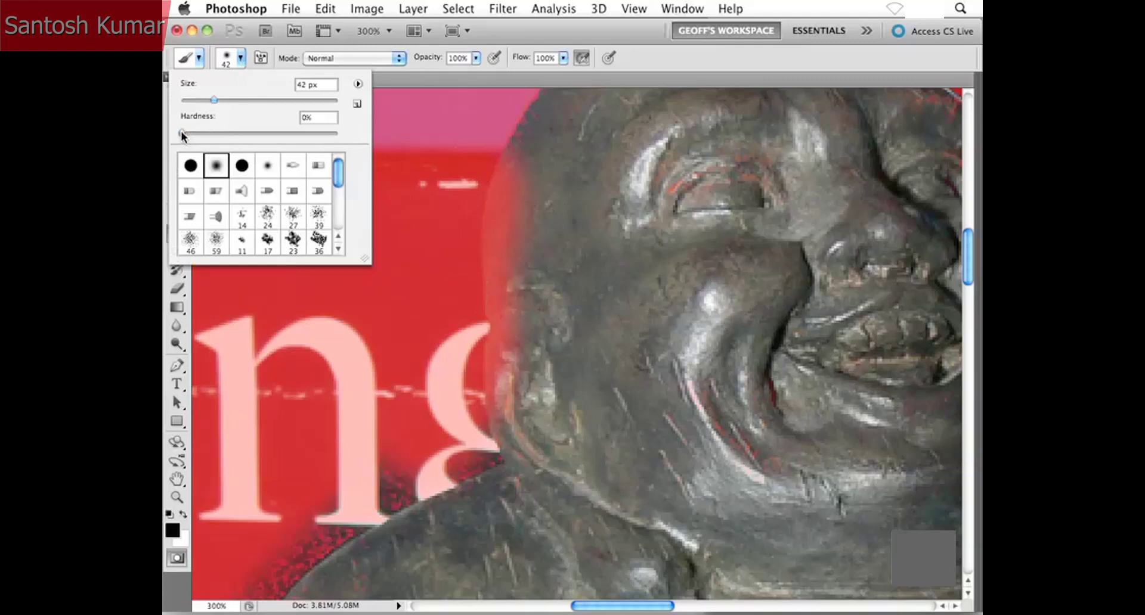
{"action": "left_click_drag", "start_coordinate": [182, 136], "coordinate": [191, 135]}
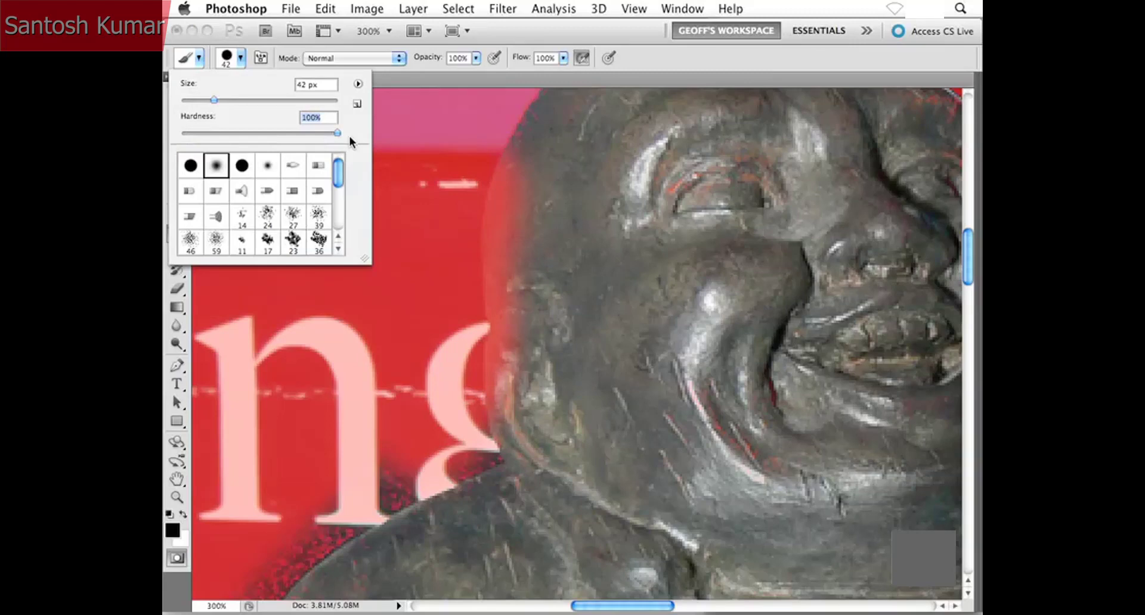
{"action": "key", "text": "Return"}
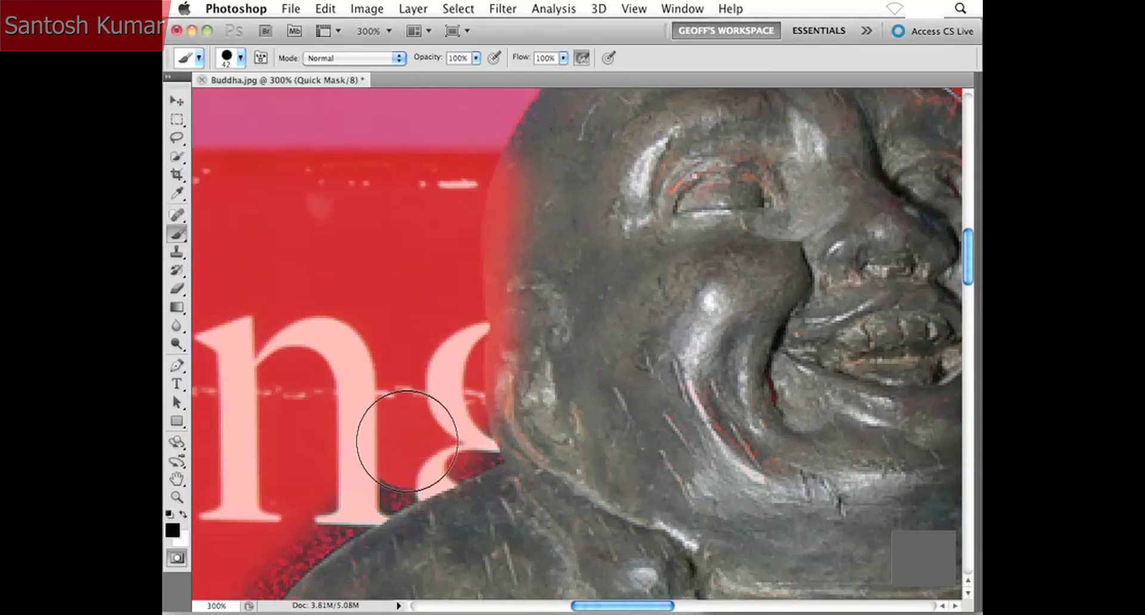
{"action": "mouse_move", "coordinate": [407, 441]}
{"action": "left_mouse_down"}
{"action": "mouse_move", "coordinate": [341, 474]}
{"action": "mouse_move", "coordinate": [396, 456]}
{"action": "mouse_move", "coordinate": [403, 477]}
{"action": "mouse_move", "coordinate": [432, 470]}
{"action": "mouse_move", "coordinate": [389, 490]}
{"action": "mouse_move", "coordinate": [450, 479]}
{"action": "mouse_move", "coordinate": [463, 435]}
{"action": "mouse_move", "coordinate": [430, 473]}
{"action": "mouse_move", "coordinate": [461, 445]}
{"action": "mouse_move", "coordinate": [461, 482]}
{"action": "mouse_move", "coordinate": [447, 496]}
{"action": "mouse_move", "coordinate": [467, 461]}
{"action": "left_mouse_up"}
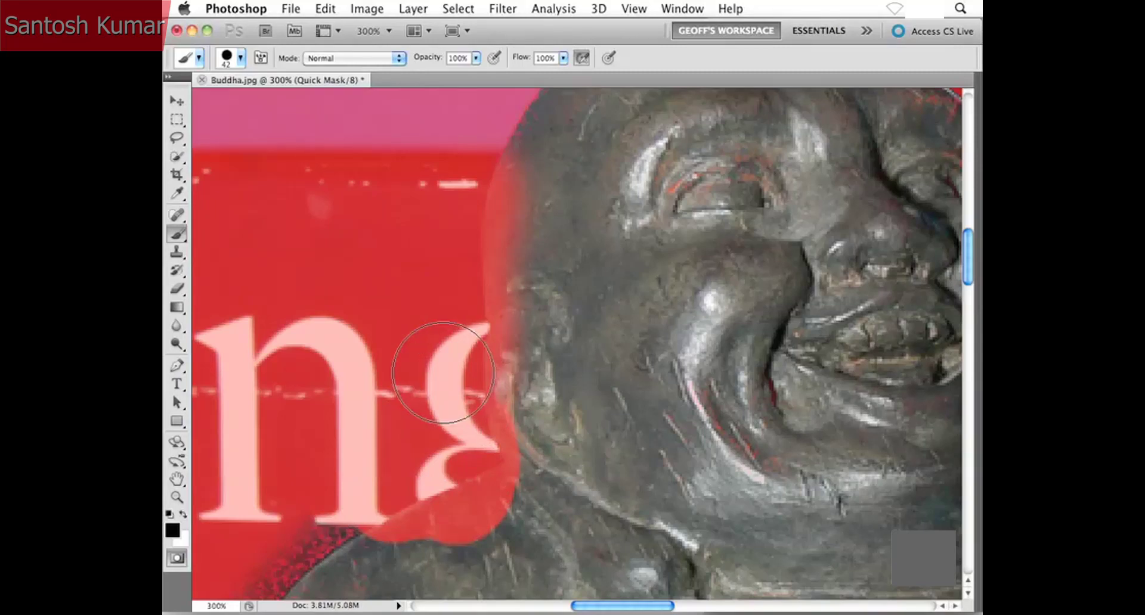
Paint white with the hard brush along the back of the head and ear to return their edge to the selection.
{"action": "key", "text": "space"}
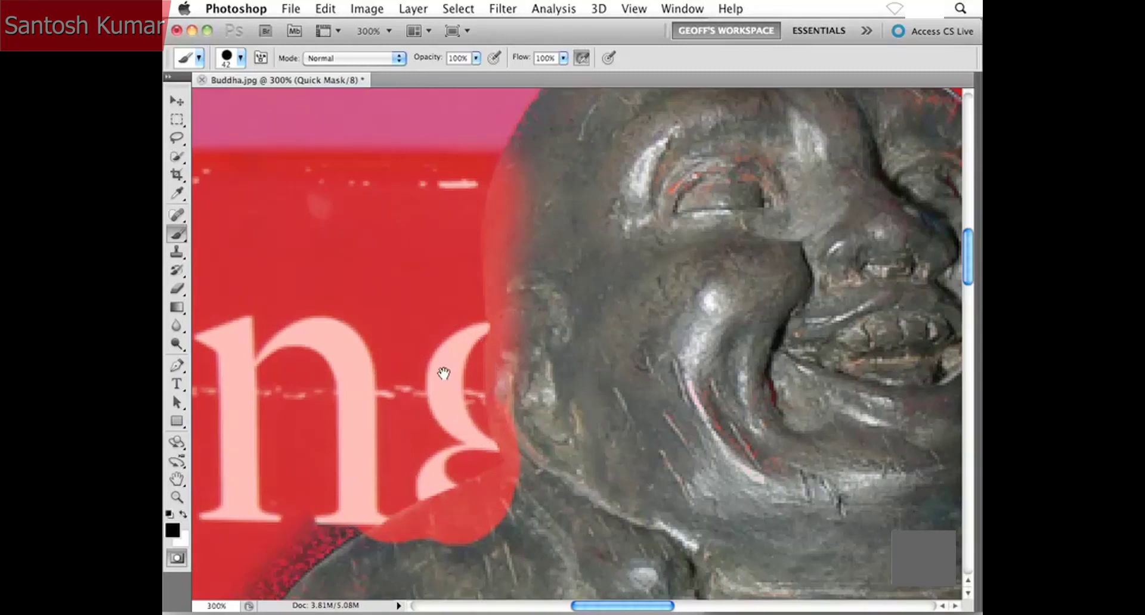
{"action": "mouse_move", "coordinate": [440, 374]}
{"action": "left_mouse_down"}
{"action": "mouse_move", "coordinate": [429, 355]}
{"action": "mouse_move", "coordinate": [390, 354]}
{"action": "left_mouse_up"}
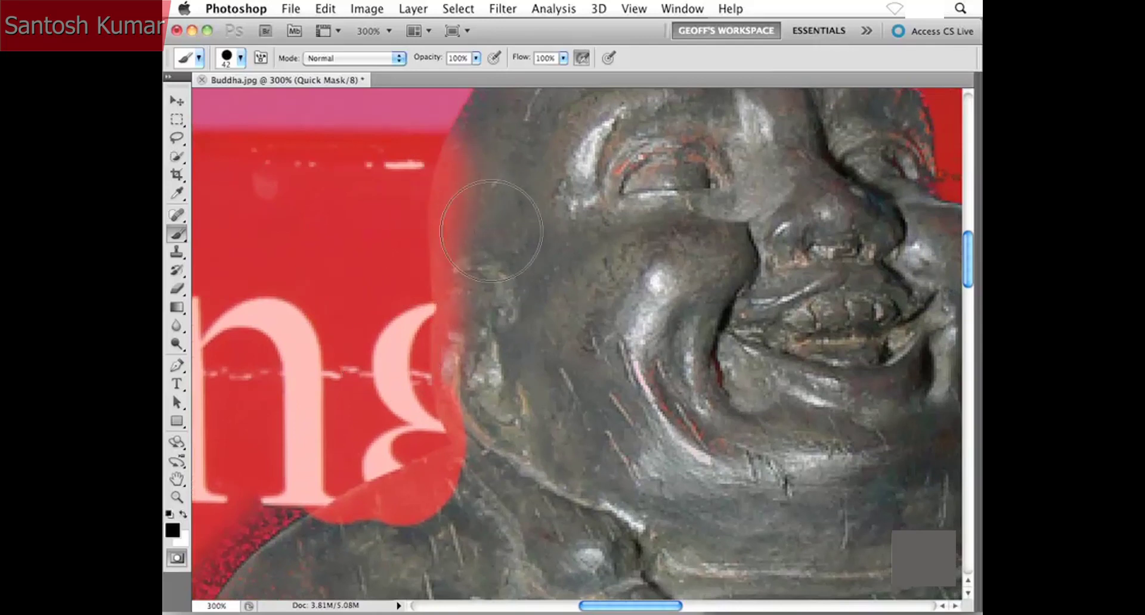
{"action": "mouse_move", "coordinate": [491, 232]}
{"action": "left_mouse_down"}
{"action": "mouse_move", "coordinate": [496, 174]}
{"action": "mouse_move", "coordinate": [462, 289]}
{"action": "mouse_move", "coordinate": [494, 418]}
{"action": "mouse_move", "coordinate": [491, 404]}
{"action": "left_mouse_up"}
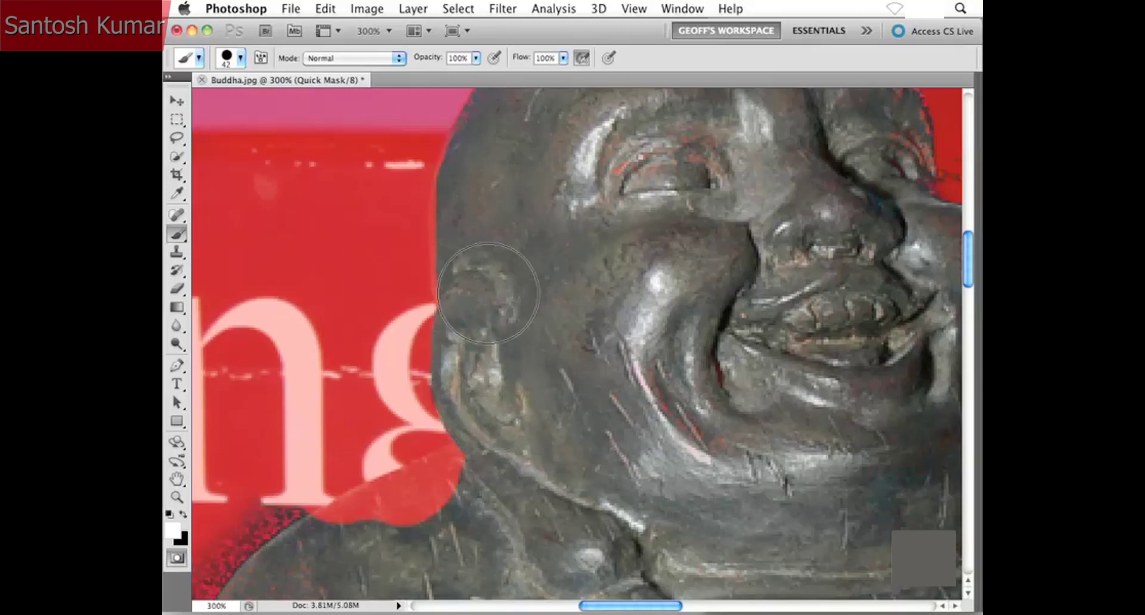
Inspect the mask edge along the back of the head and the ear at 500% magnification.
{"action": "key", "text": "ctrl+plus"}
{"action": "key", "text": "ctrl+plus"}
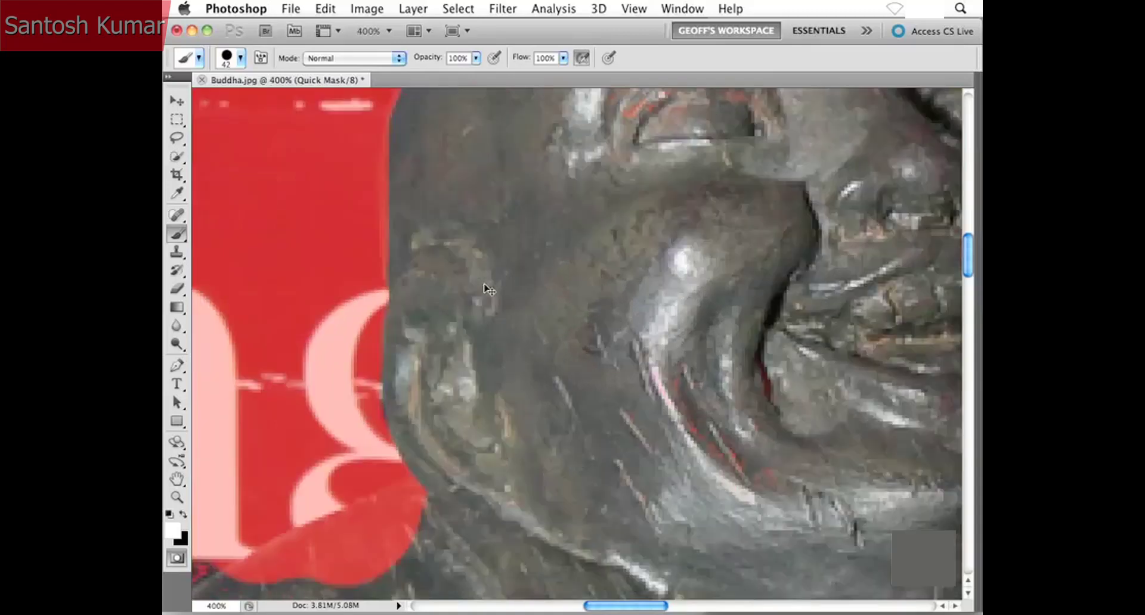
{"action": "left_click_drag", "start_coordinate": [474, 258], "coordinate": [599, 376]}
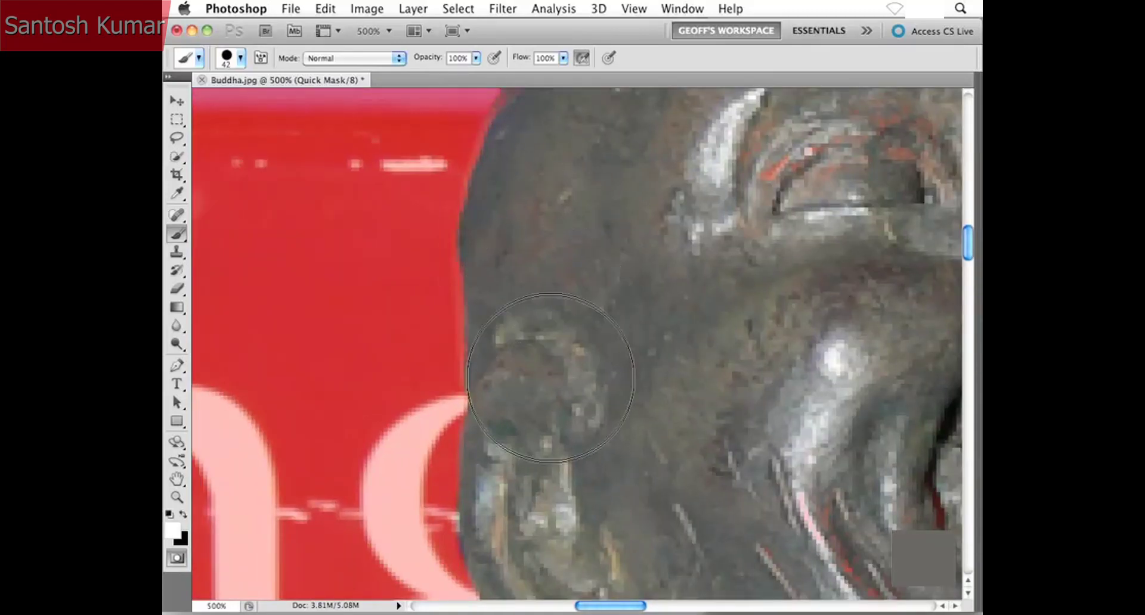
{"action": "left_click_drag", "start_coordinate": [569, 254], "coordinate": [577, 371]}
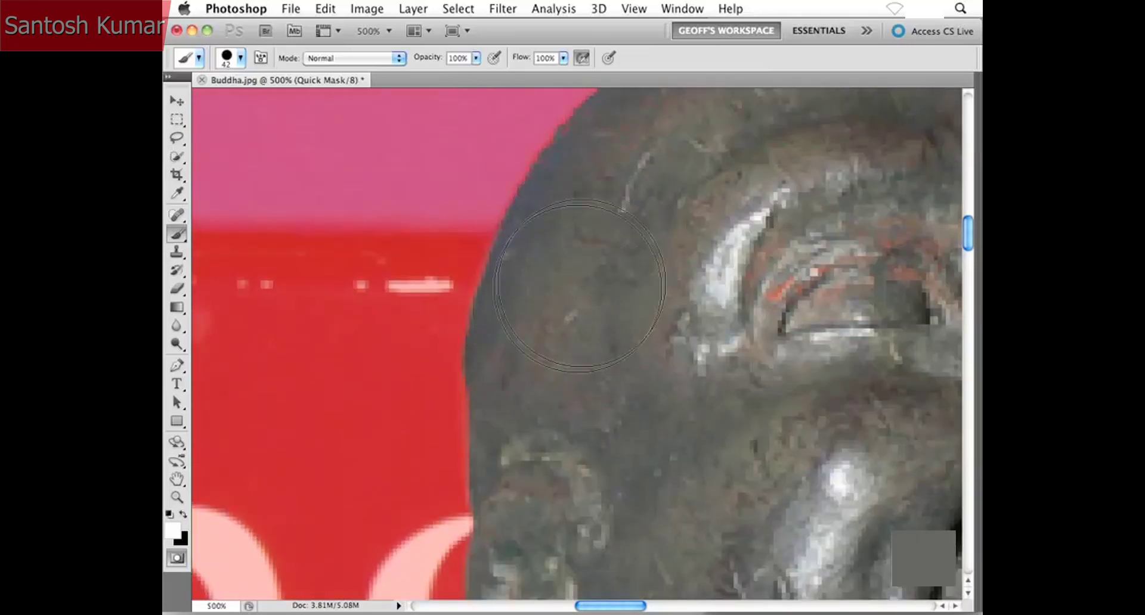
{"action": "left_click_drag", "start_coordinate": [568, 406], "coordinate": [585, 291]}
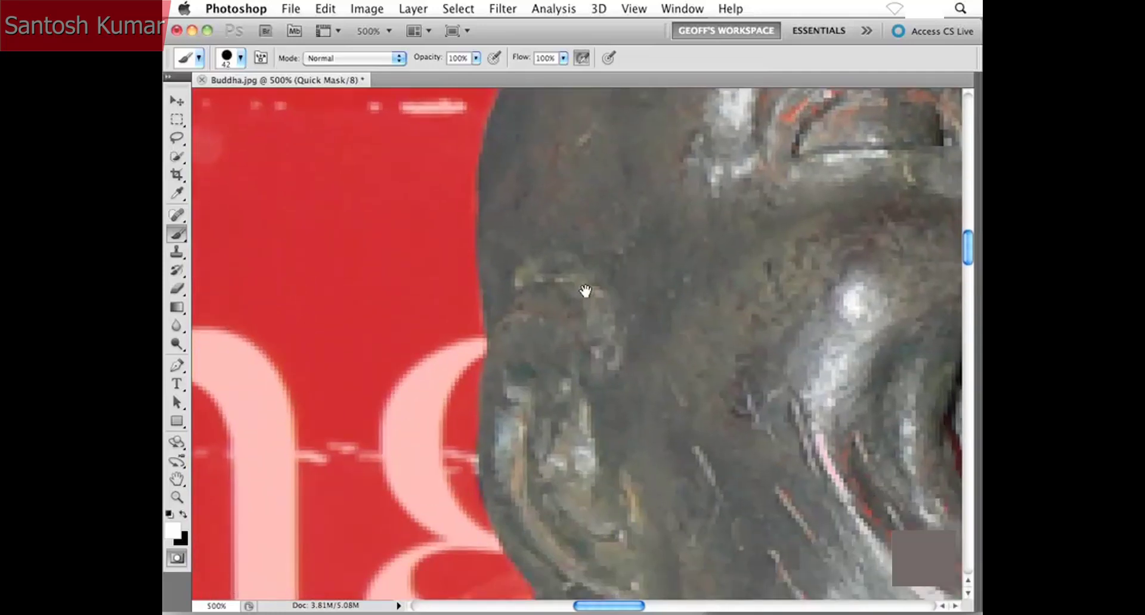
{"action": "left_click_drag", "start_coordinate": [635, 351], "coordinate": [622, 285]}
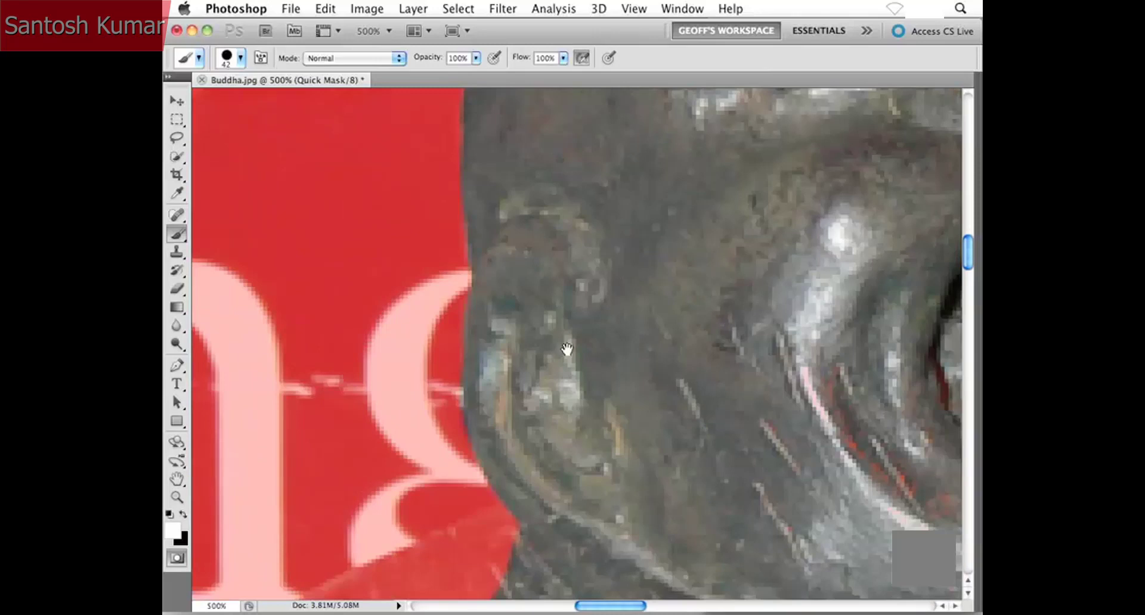
{"action": "mouse_move", "coordinate": [566, 349]}
{"action": "left_mouse_down"}
{"action": "mouse_move", "coordinate": [558, 312]}
{"action": "mouse_move", "coordinate": [599, 295]}
{"action": "left_mouse_up"}
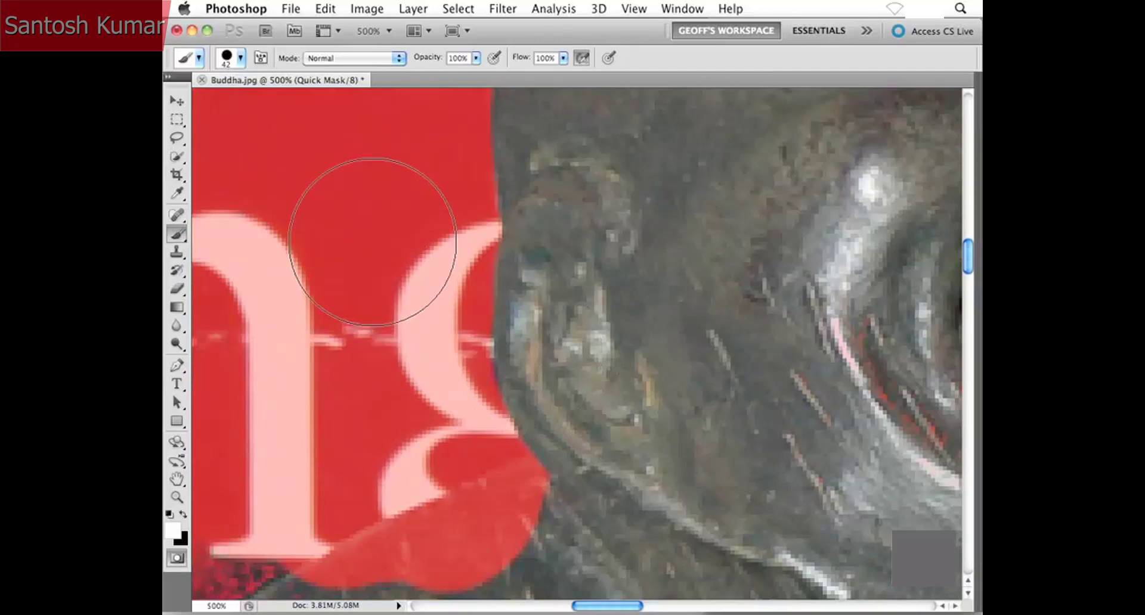
Reduce the hard brush to 3 px and make black the foreground colour near the ear's edge.
{"action": "key", "text": "bracketleft"}
{"action": "key", "text": "bracketleft"}
{"action": "key", "text": "bracketleft"}
{"action": "key", "text": "bracketleft"}
{"action": "key", "text": "bracketleft"}
{"action": "key", "text": "bracketleft"}
{"action": "key", "text": "bracketleft"}
{"action": "key", "text": "bracketleft"}
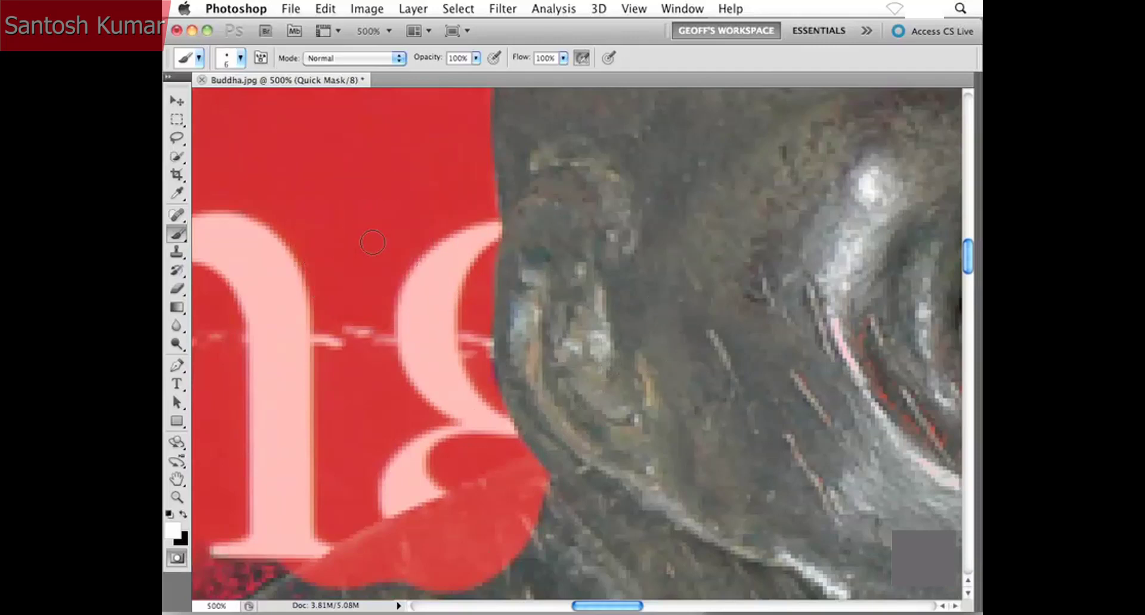
{"action": "key", "text": "bracketright"}
{"action": "key", "text": "bracketright"}
{"action": "key", "text": "bracketright"}
{"action": "key", "text": "bracketright"}
{"action": "key", "text": "bracketright"}
{"action": "key", "text": "bracketright"}
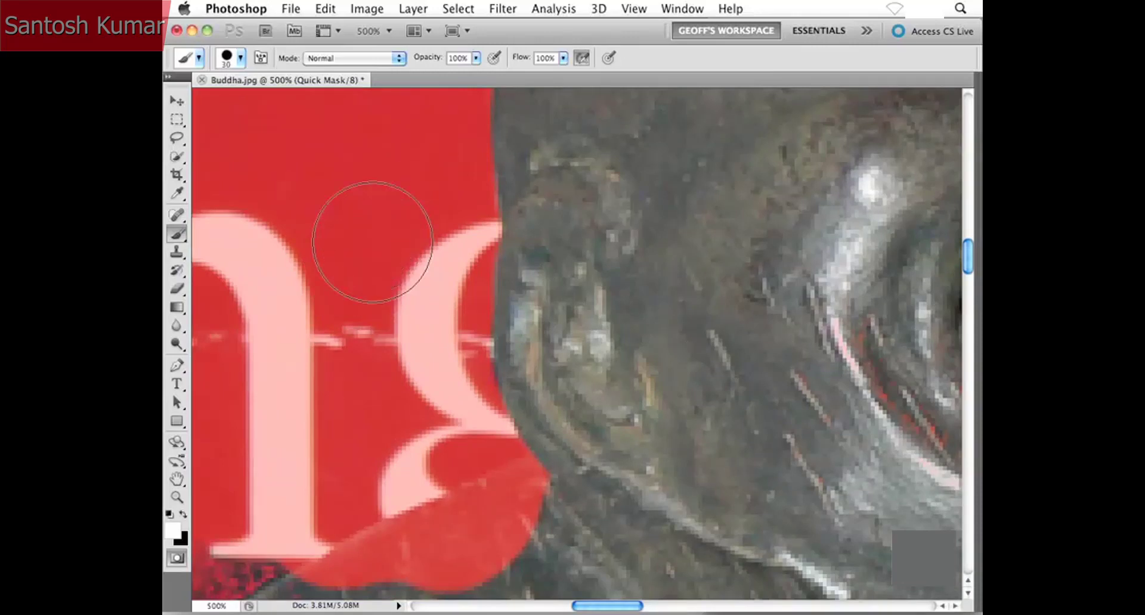
{"action": "key", "text": "bracketleft"}
{"action": "key", "text": "bracketleft"}
{"action": "key", "text": "bracketleft"}
{"action": "key", "text": "bracketleft"}
{"action": "key", "text": "bracketleft"}
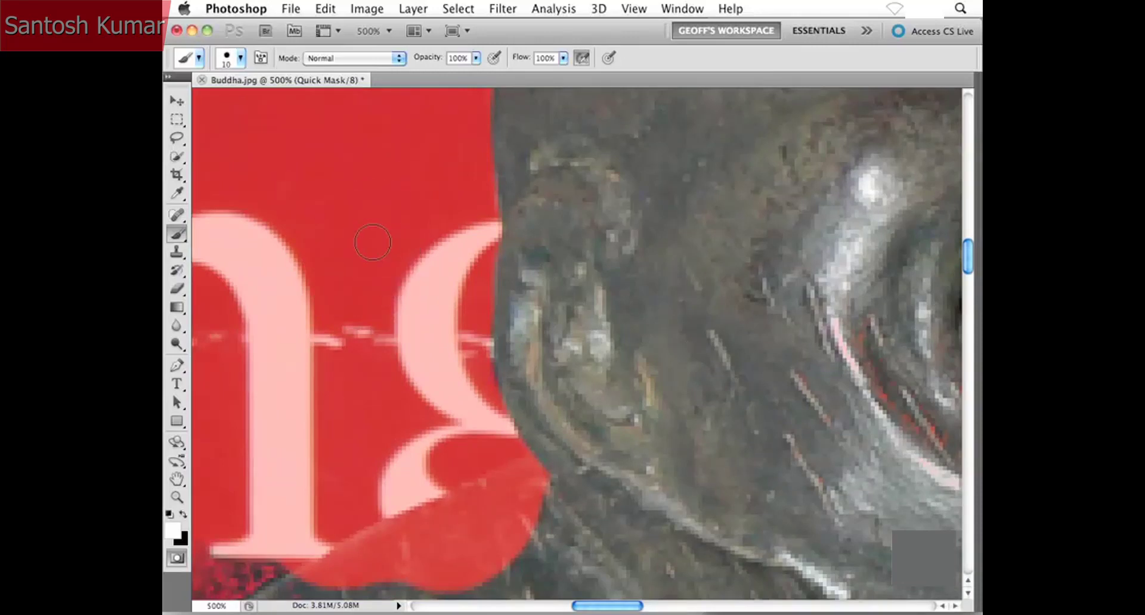
{"action": "key", "text": "bracketright"}
{"action": "key", "text": "bracketright"}
{"action": "left_click", "coordinate": [242, 58]}
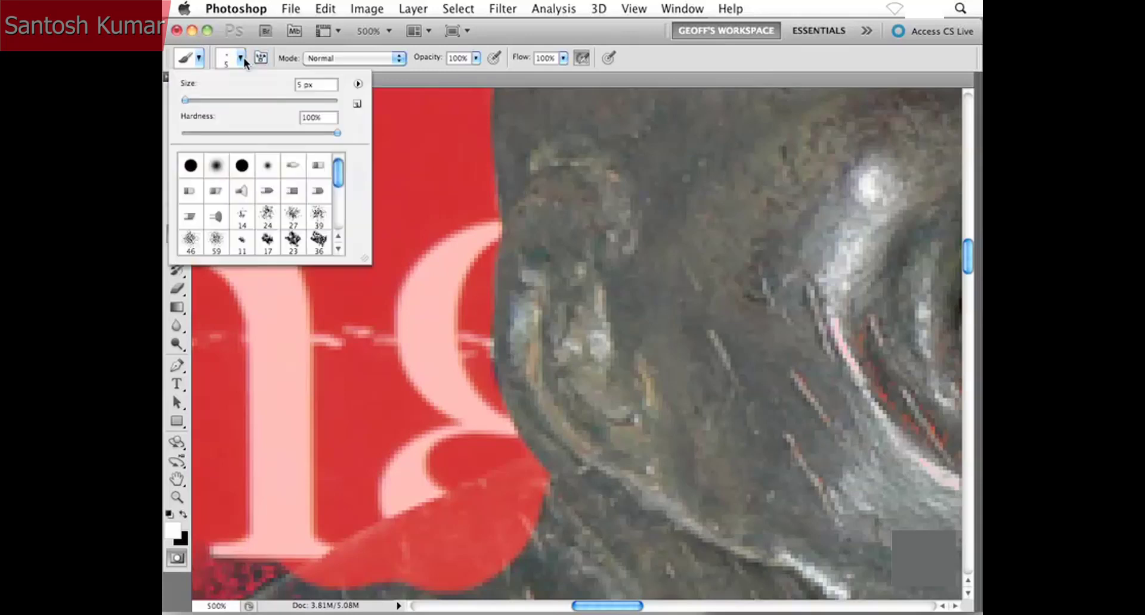
{"action": "left_click", "coordinate": [243, 58]}
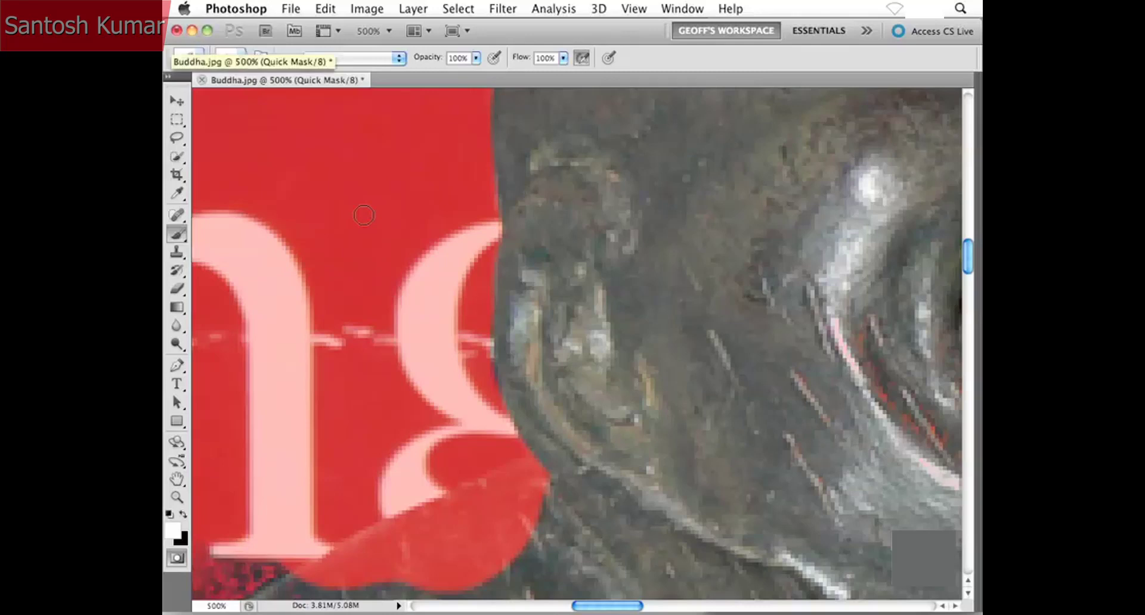
{"action": "key", "text": "bracketright"}
{"action": "key", "text": "bracketright"}
{"action": "key", "text": "bracketright"}
{"action": "key", "text": "bracketleft"}
{"action": "key", "text": "bracketleft"}
{"action": "key", "text": "bracketleft"}
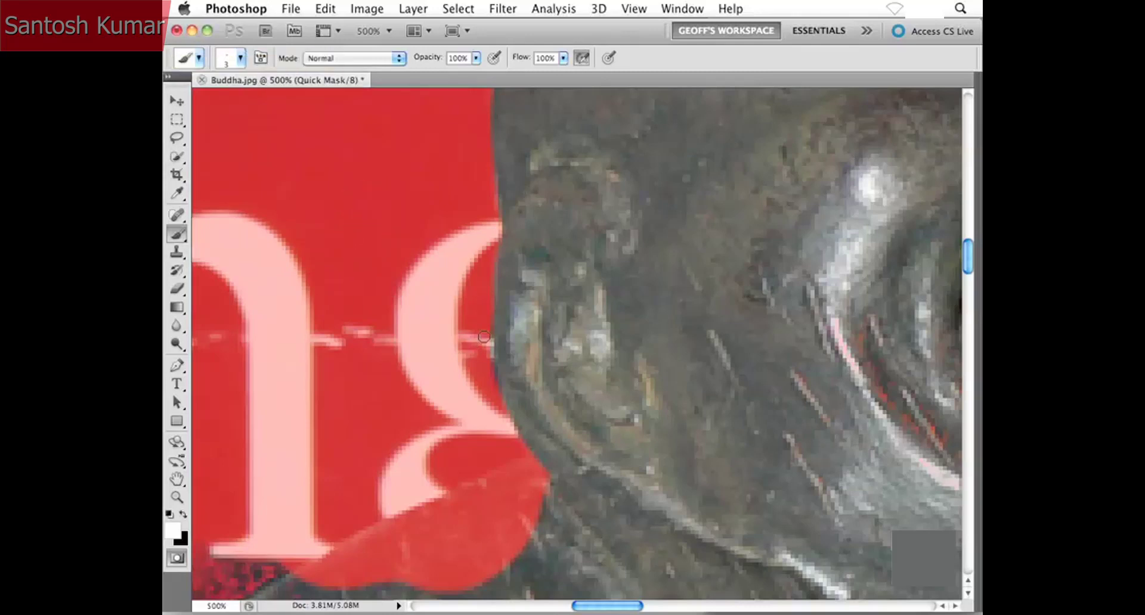
{"action": "key", "text": "x"}
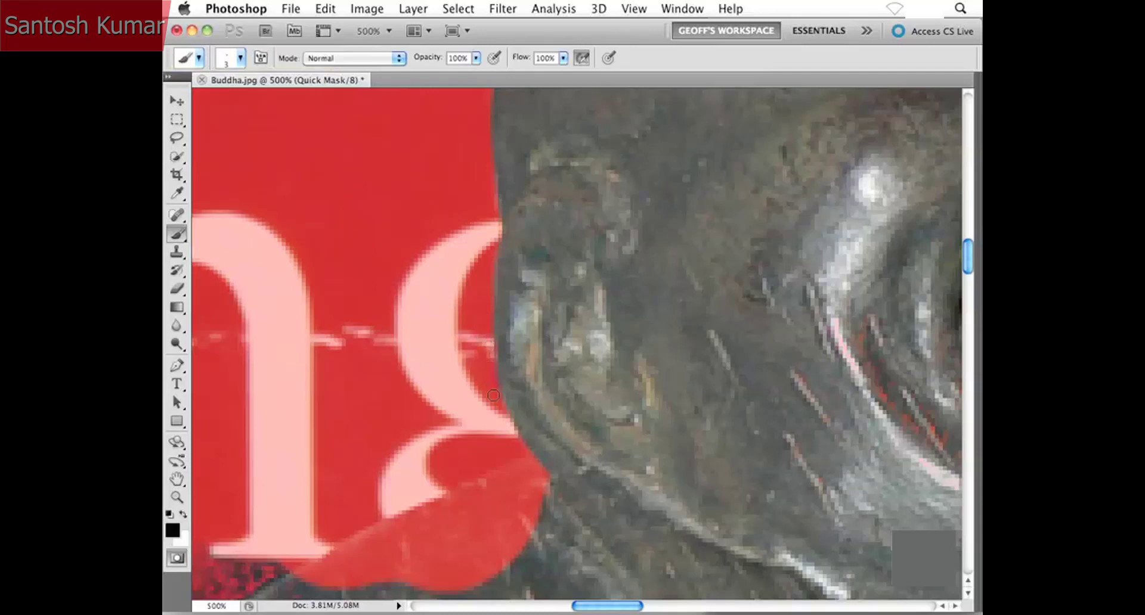
{"action": "left_click_drag", "start_coordinate": [455, 409], "coordinate": [477, 325]}
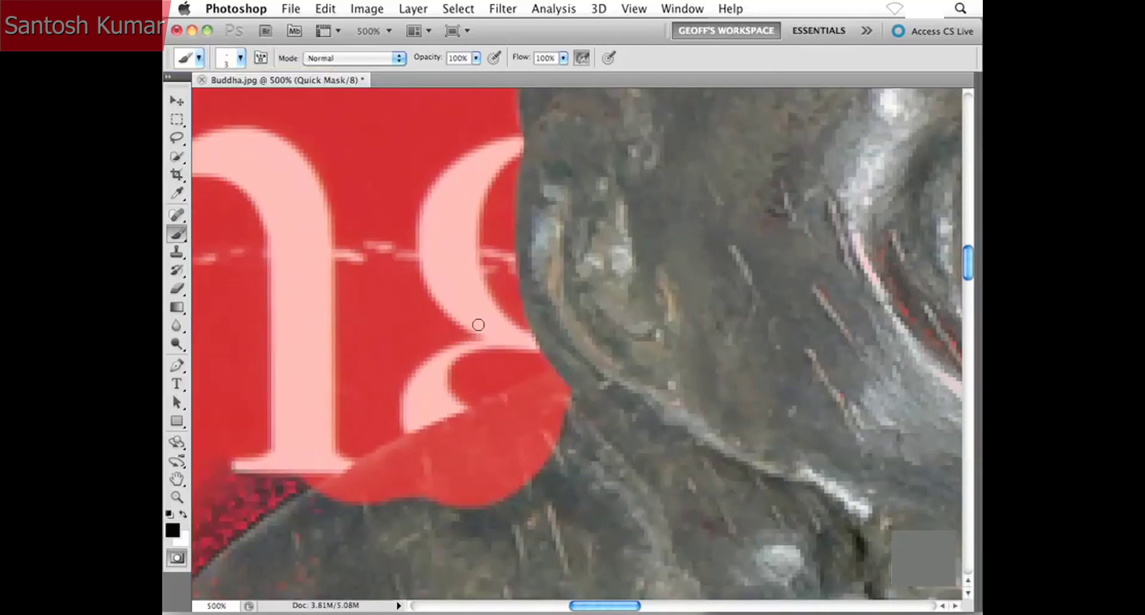
Set the foreground colour to white and enlarge the brush to 6 px.
{"action": "key", "text": "x"}
{"action": "key", "text": "x"}
{"action": "key", "text": "x"}
{"action": "key", "text": "x"}
{"action": "key", "text": "x"}
{"action": "key", "text": "bracketleft"}
{"action": "key", "text": "bracketright"}
{"action": "key", "text": "bracketright"}
{"action": "key", "text": "bracketright"}
{"action": "key", "text": "bracketright"}
{"action": "key", "text": "bracketright"}
{"action": "key", "text": "bracketleft"}
Examine the mask edge around the ear and shoulder at several magnifications.
{"action": "key", "text": "super+equal"}
{"action": "key", "text": "super+equal"}
{"action": "key", "text": "super+equal"}
{"action": "key", "text": "super+minus"}
{"action": "key", "text": "super+minus"}
{"action": "key", "text": "super+minus"}
{"action": "key", "text": "super+minus"}
{"action": "key", "text": "super+minus"}
{"action": "key", "text": "super+minus"}
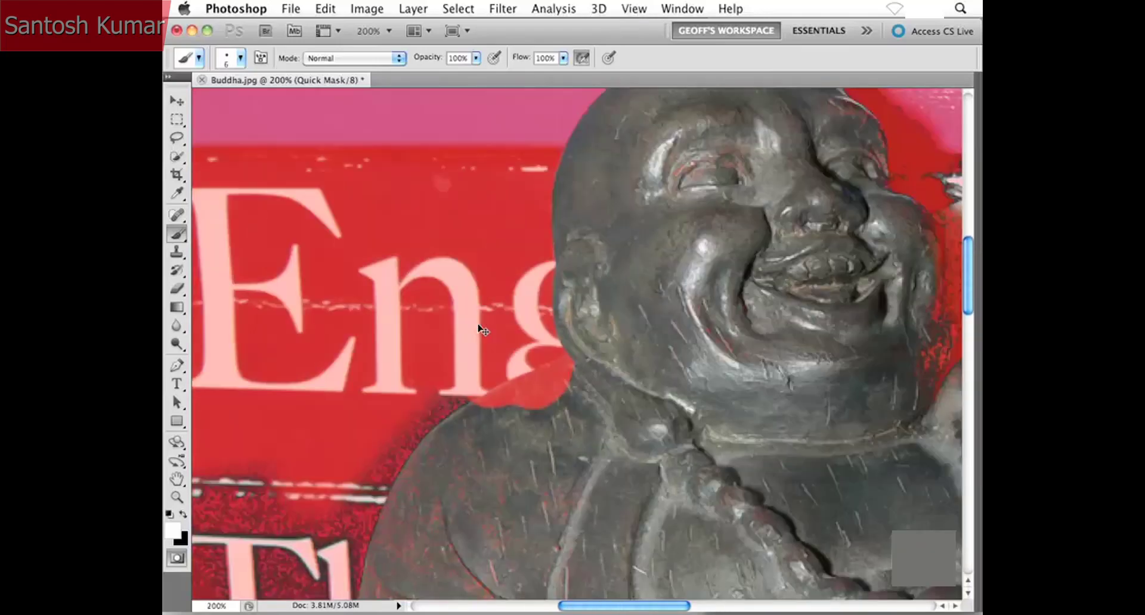
{"action": "key", "text": "super+equal"}
{"action": "key", "text": "super+equal"}
{"action": "key", "text": "super+equal"}
{"action": "key", "text": "space"}
{"action": "left_click_drag", "start_coordinate": [467, 409], "coordinate": [516, 389]}
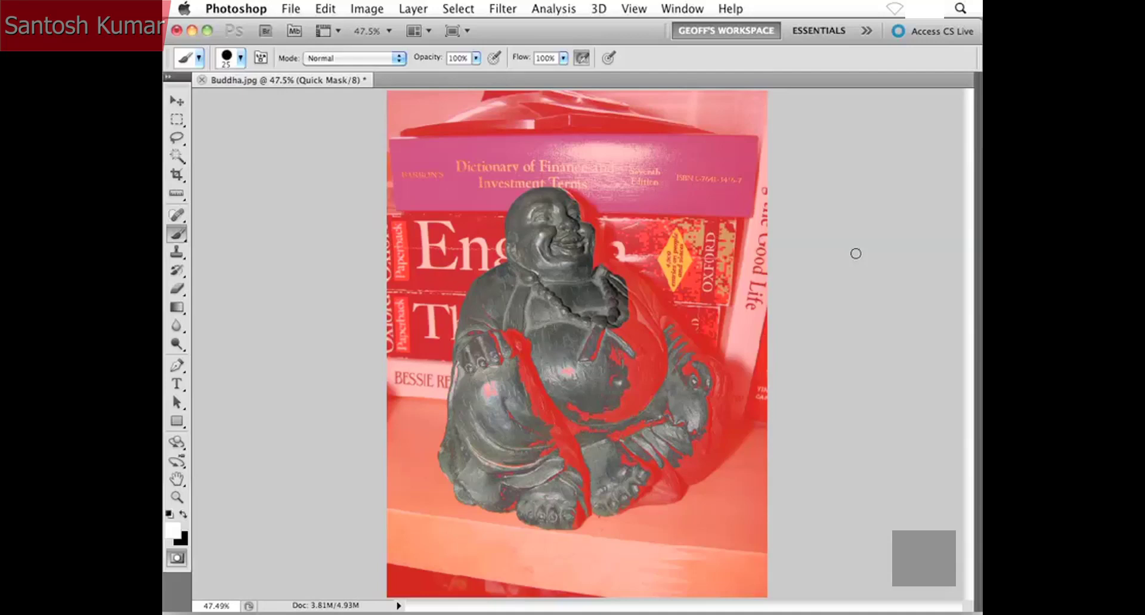
Leave Quick Mask mode and check the selection outline around the whole statue.
{"action": "key", "text": "super+plus"}
{"action": "key", "text": "super+plus"}
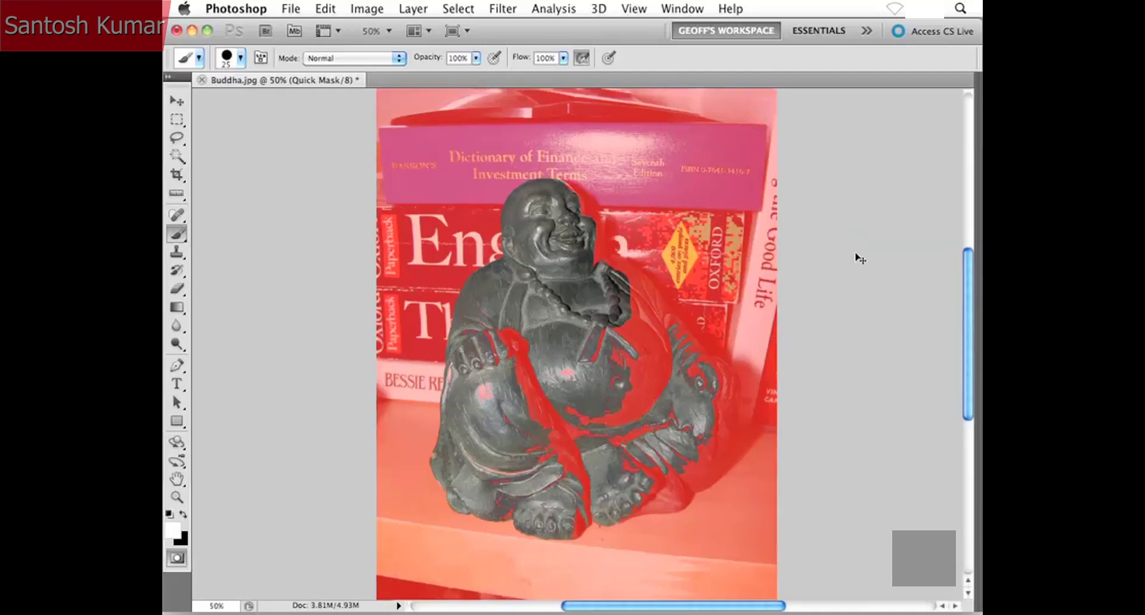
{"action": "left_click_drag", "start_coordinate": [667, 229], "coordinate": [625, 224]}
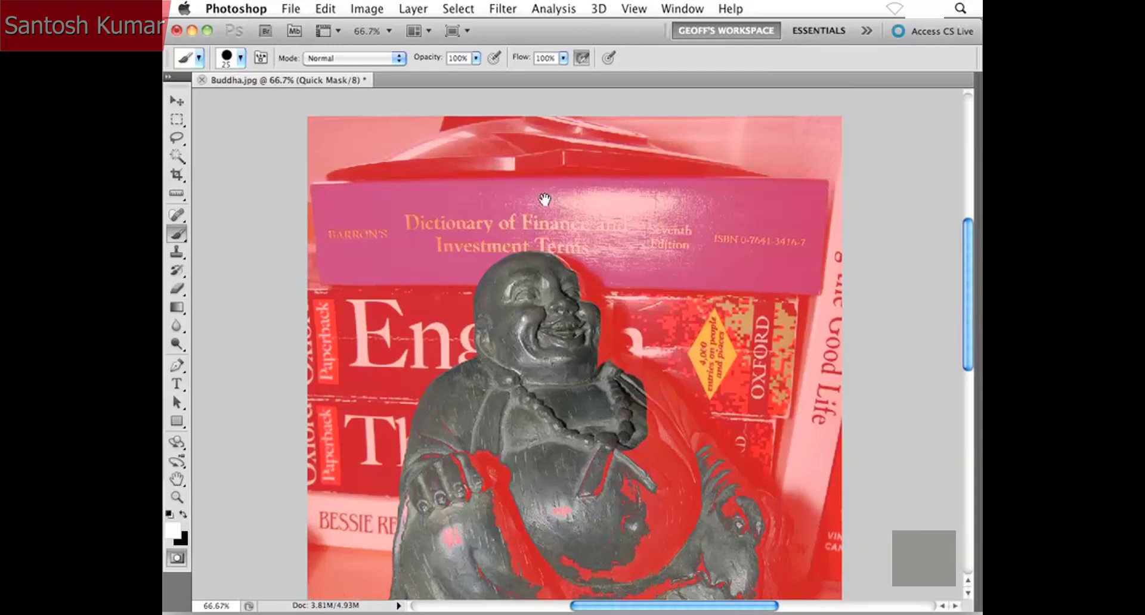
{"action": "scroll", "coordinate": [539, 200], "scroll_direction": "up", "scroll_amount": 1}
{"action": "scroll", "coordinate": [540, 200], "scroll_direction": "left", "scroll_amount": 1}
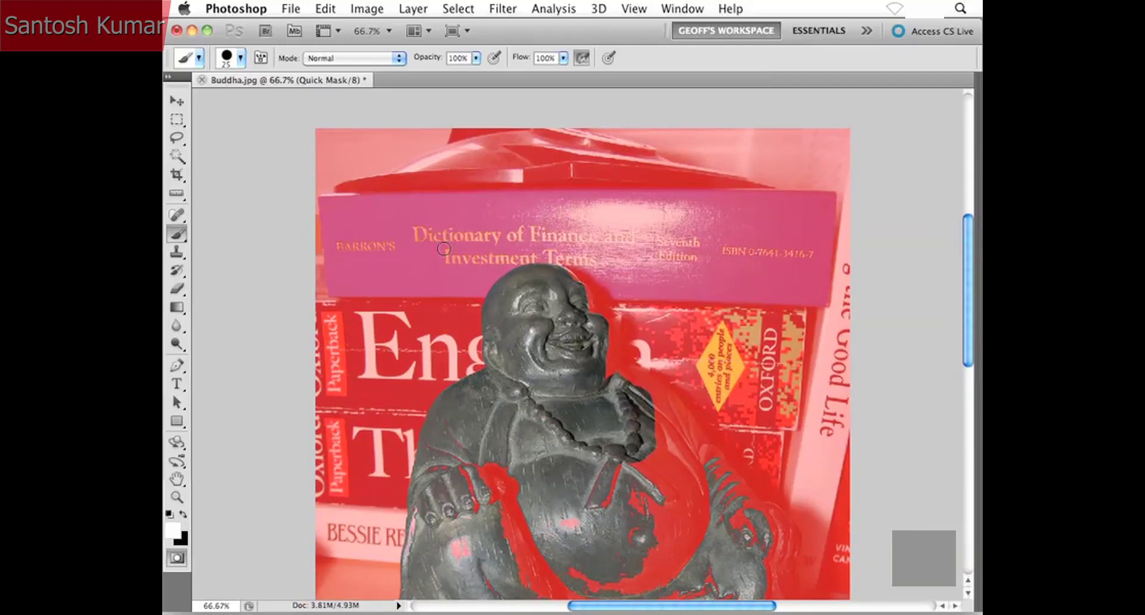
{"action": "scroll", "coordinate": [485, 281], "scroll_direction": "down", "scroll_amount": 1}
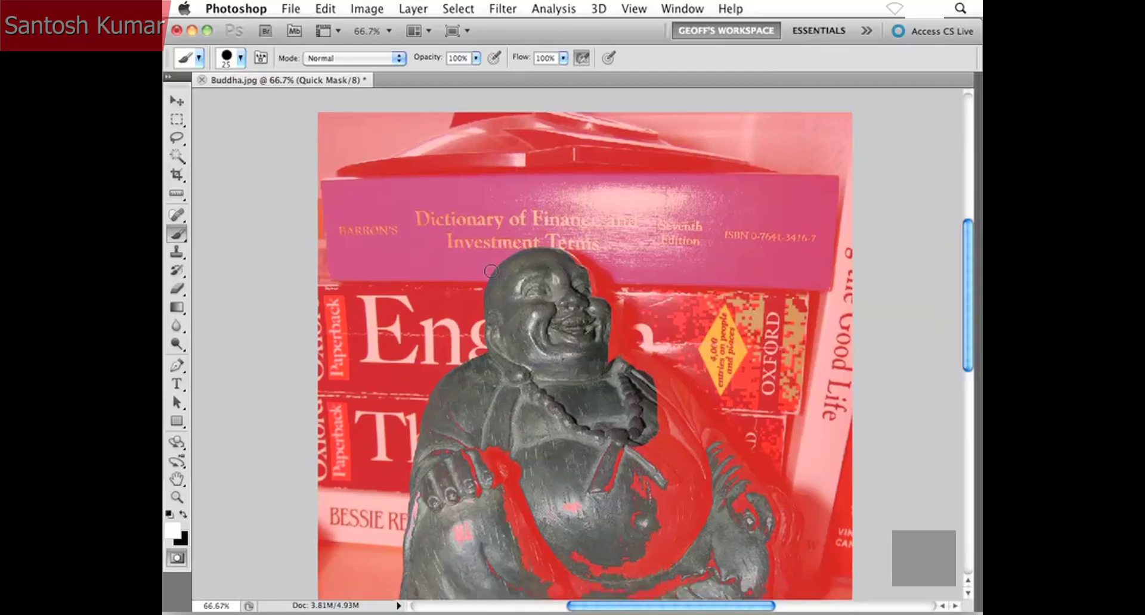
{"action": "key", "text": "q"}
{"action": "scroll", "coordinate": [513, 239], "scroll_direction": "down", "scroll_amount": 7}
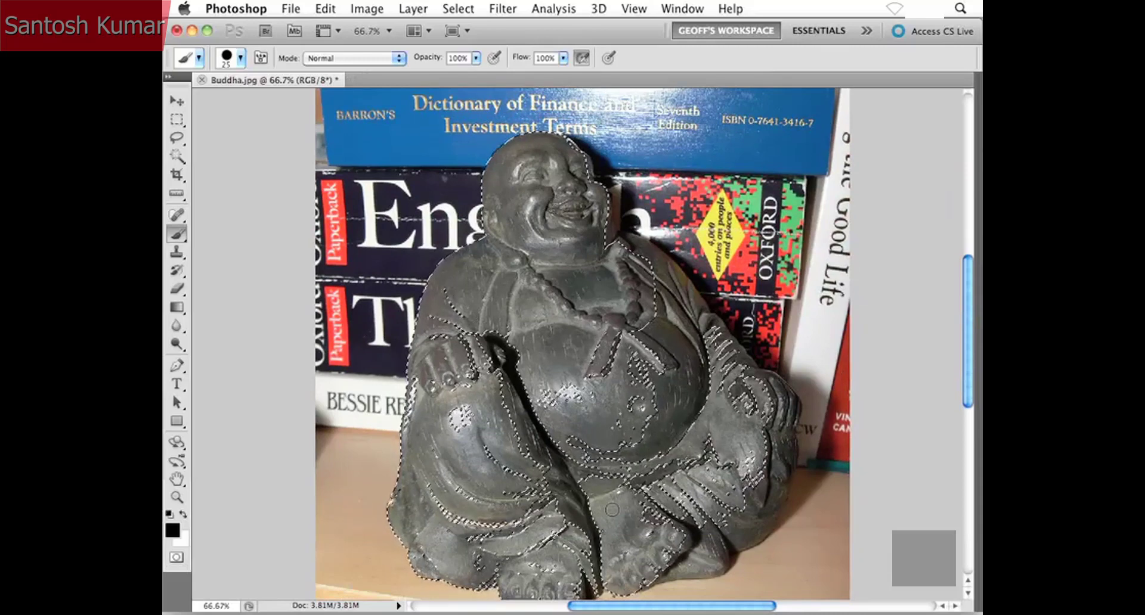
{"action": "left_click_drag", "start_coordinate": [602, 327], "coordinate": [597, 392]}
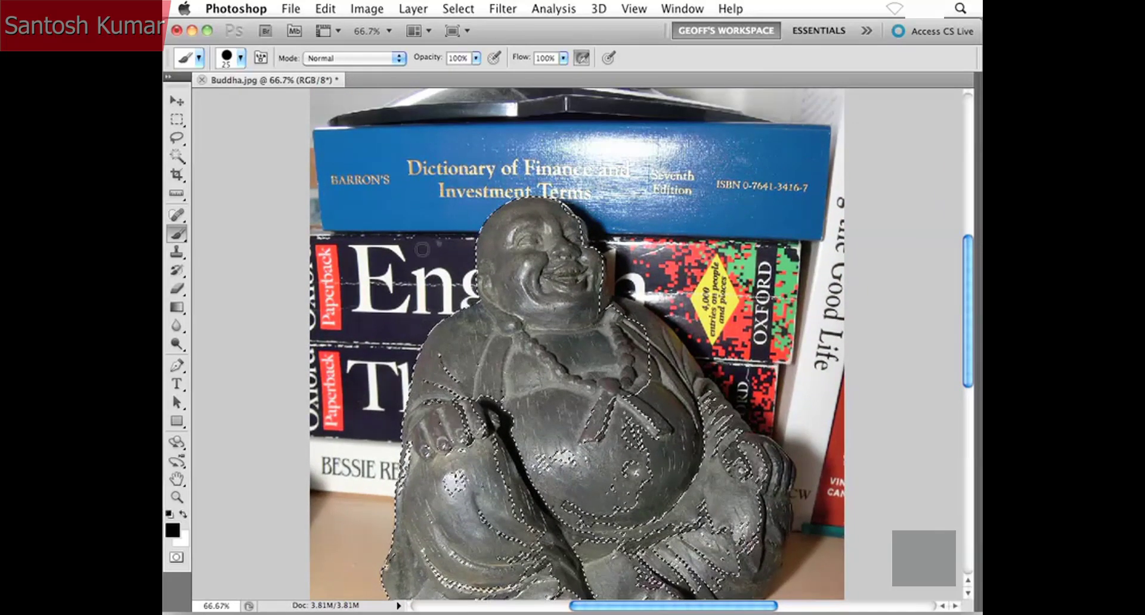
Return to Quick Mask mode with white as the foreground colour.
{"action": "left_click_drag", "start_coordinate": [575, 148], "coordinate": [574, 227]}
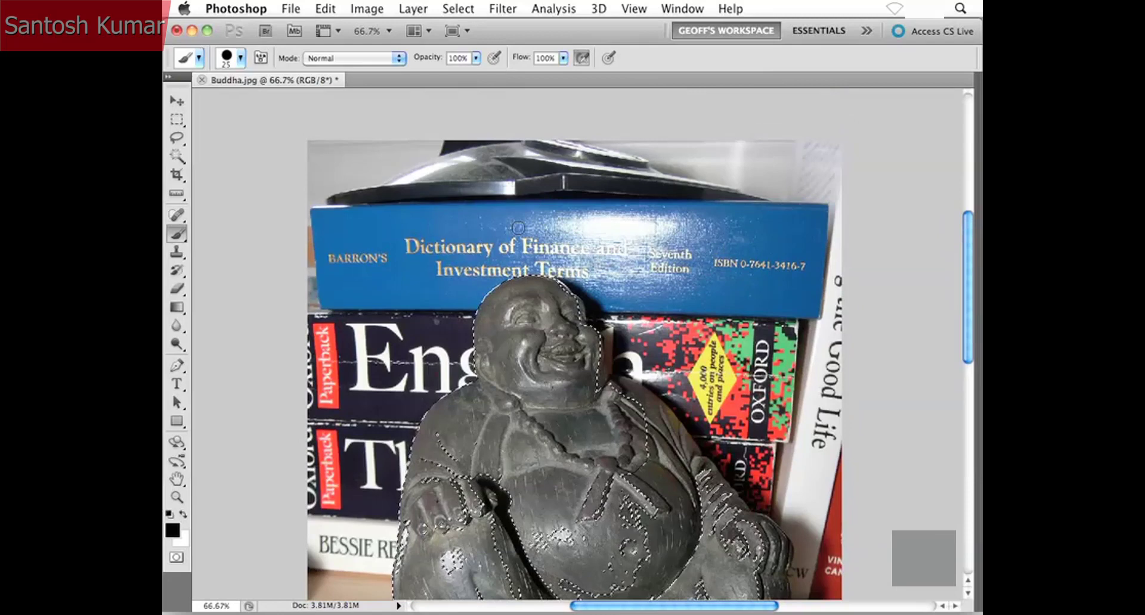
{"action": "key", "text": "q"}
{"action": "key", "text": "x"}
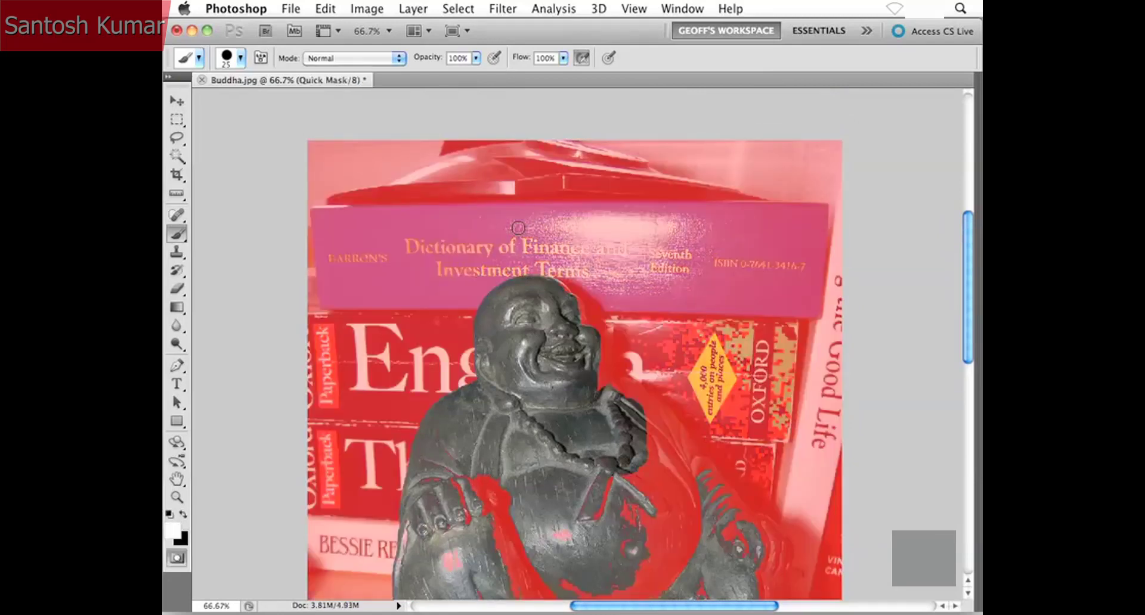
Enlarge the hard brush to 200 px.
{"action": "key", "text": "bracketright"}
{"action": "key", "text": "bracketright"}
{"action": "key", "text": "bracketright"}
{"action": "key", "text": "bracketright"}
{"action": "key", "text": "bracketright"}
{"action": "key", "text": "bracketright"}
{"action": "key", "text": "bracketright"}
{"action": "key", "text": "bracketright"}
{"action": "key", "text": "bracketright"}
{"action": "key", "text": "bracketright"}
{"action": "key", "text": "bracketright"}
{"action": "key", "text": "bracketright"}
{"action": "key", "text": "bracketright"}
{"action": "key", "text": "bracketright"}
{"action": "key", "text": "bracketright"}
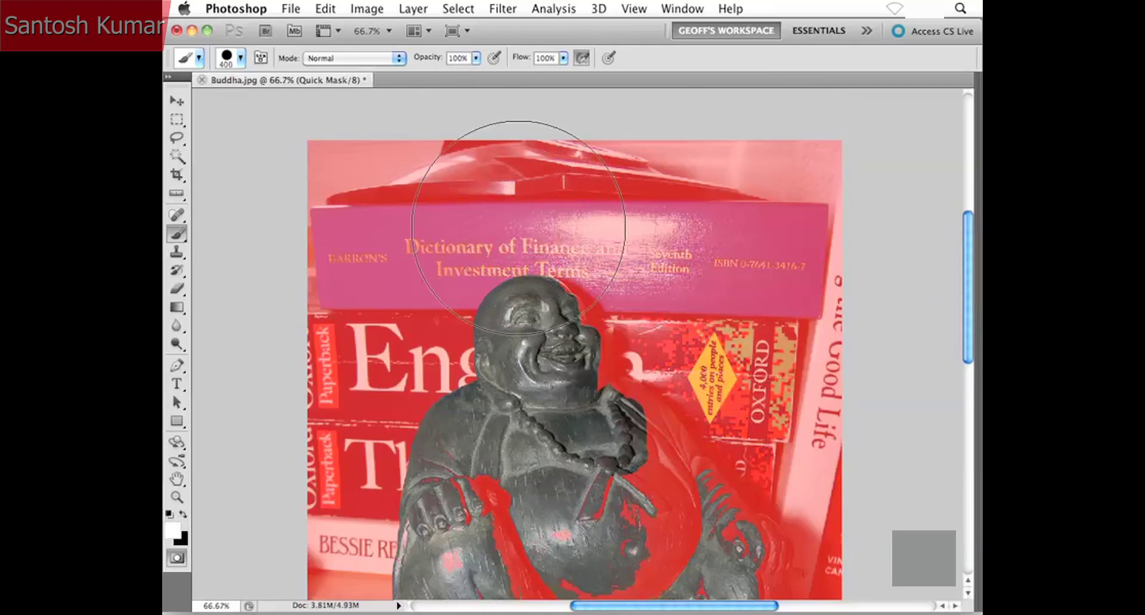
{"action": "key", "text": "bracketright"}
{"action": "key", "text": "bracketright"}
{"action": "key", "text": "bracketleft"}
{"action": "key", "text": "bracketleft"}
{"action": "key", "text": "bracketleft"}
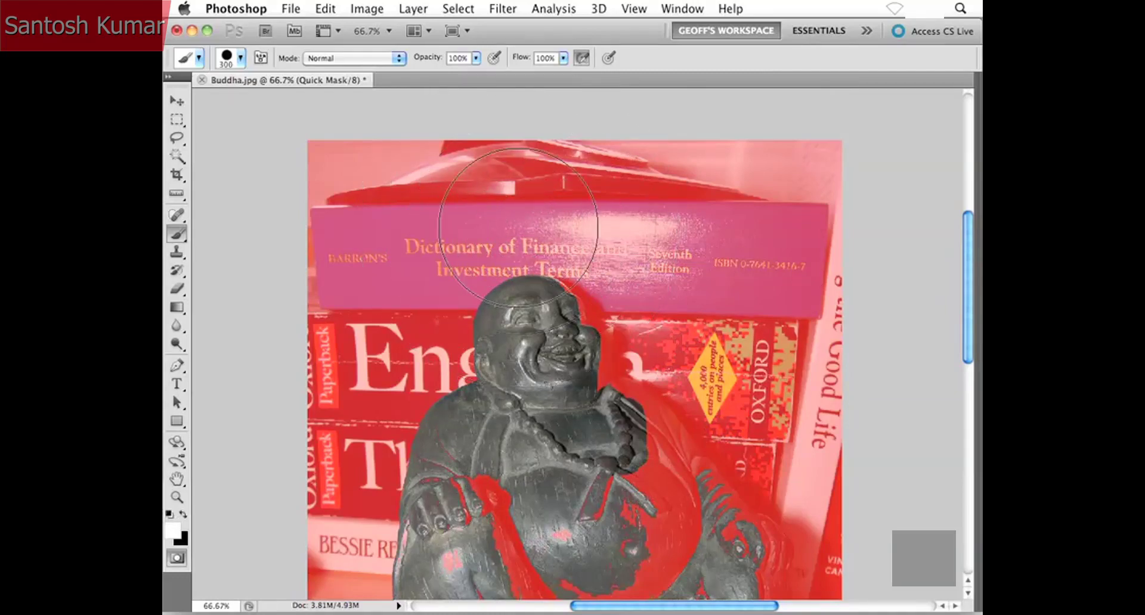
{"action": "key", "text": "bracketleft"}
{"action": "key", "text": "bracketleft"}
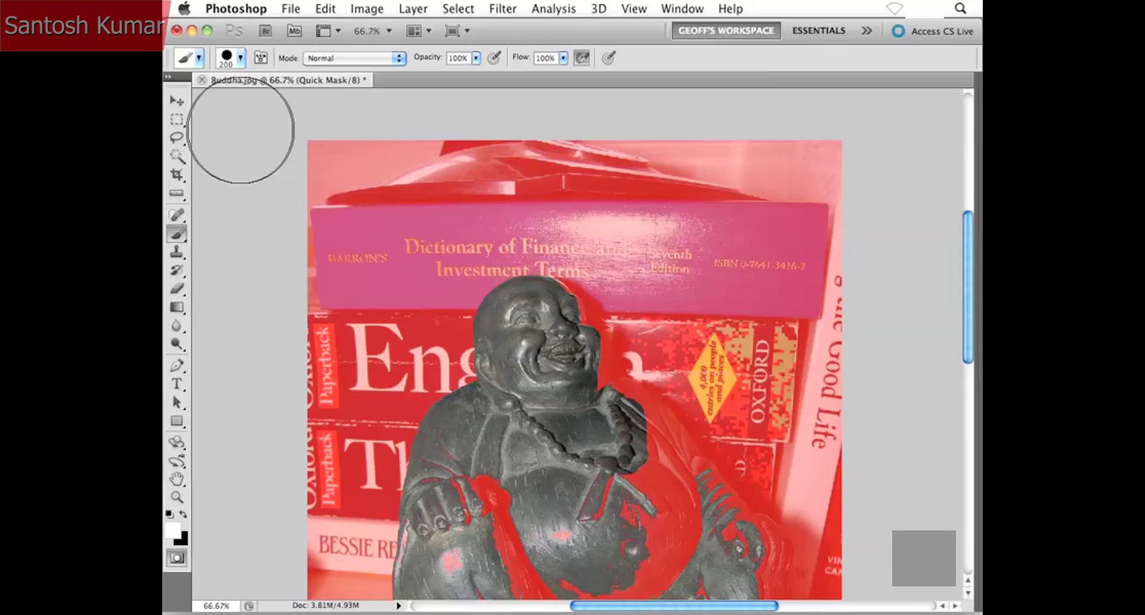
Marquee-select the background above and on both sides of the statue as one combined selection, and deselect it.
{"action": "left_click", "coordinate": [176, 120]}
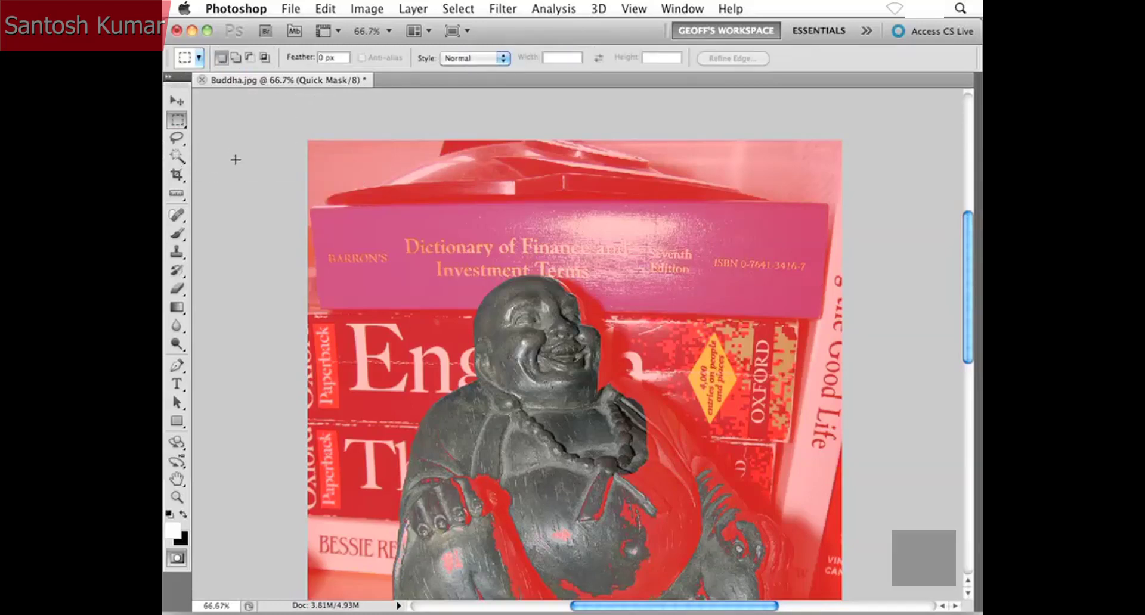
{"action": "left_click_drag", "start_coordinate": [284, 136], "coordinate": [842, 270]}
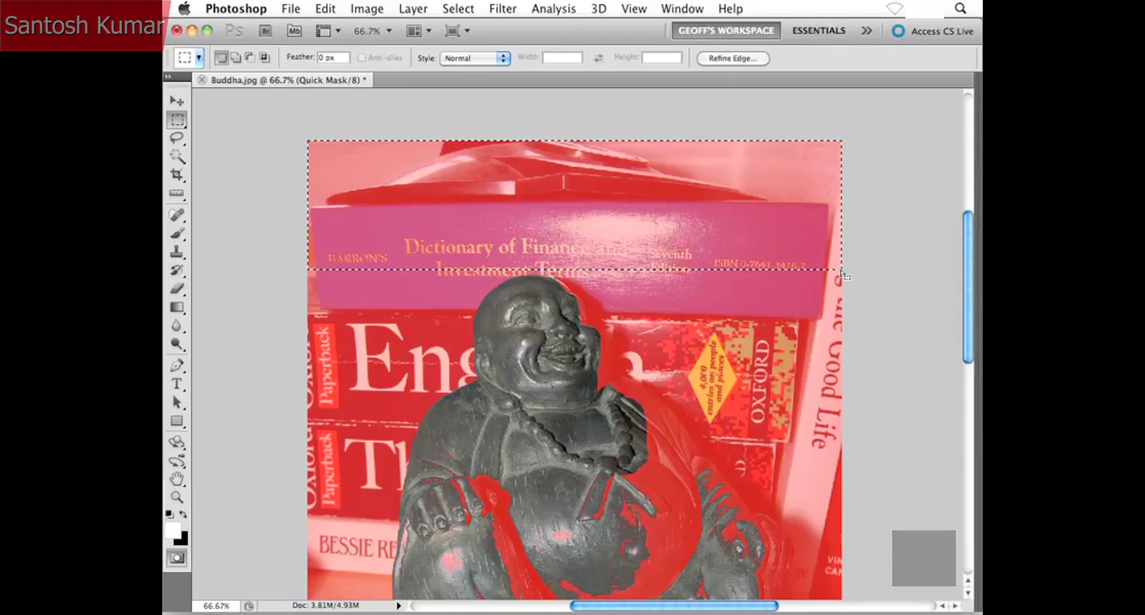
{"action": "left_click_drag", "start_coordinate": [674, 245], "coordinate": [841, 402]}
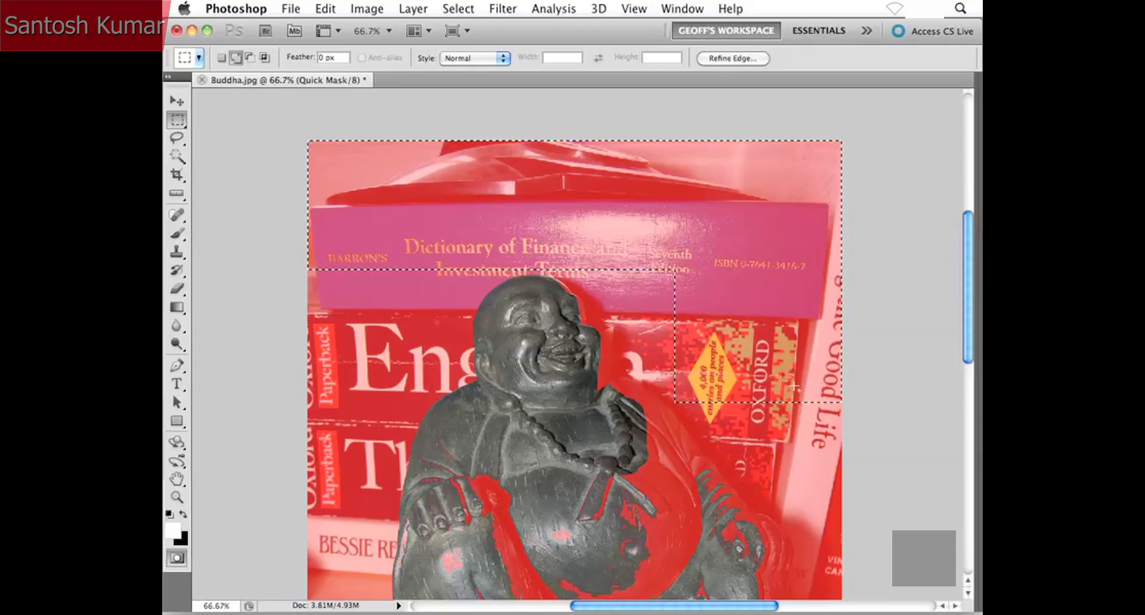
{"action": "left_click_drag", "start_coordinate": [862, 498], "coordinate": [772, 403]}
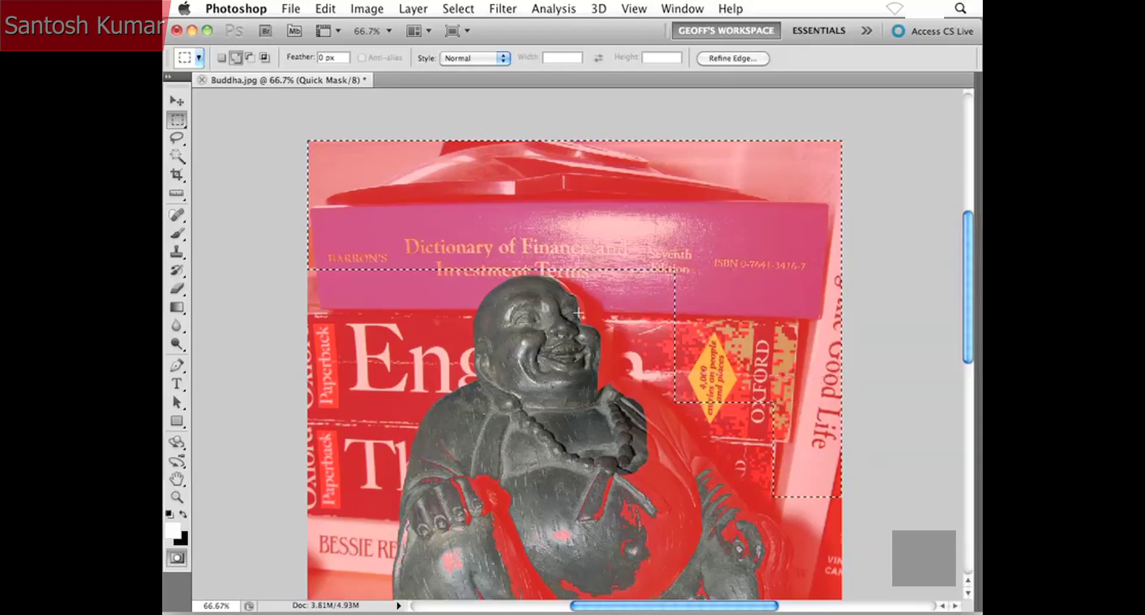
{"action": "left_click_drag", "start_coordinate": [295, 243], "coordinate": [465, 376]}
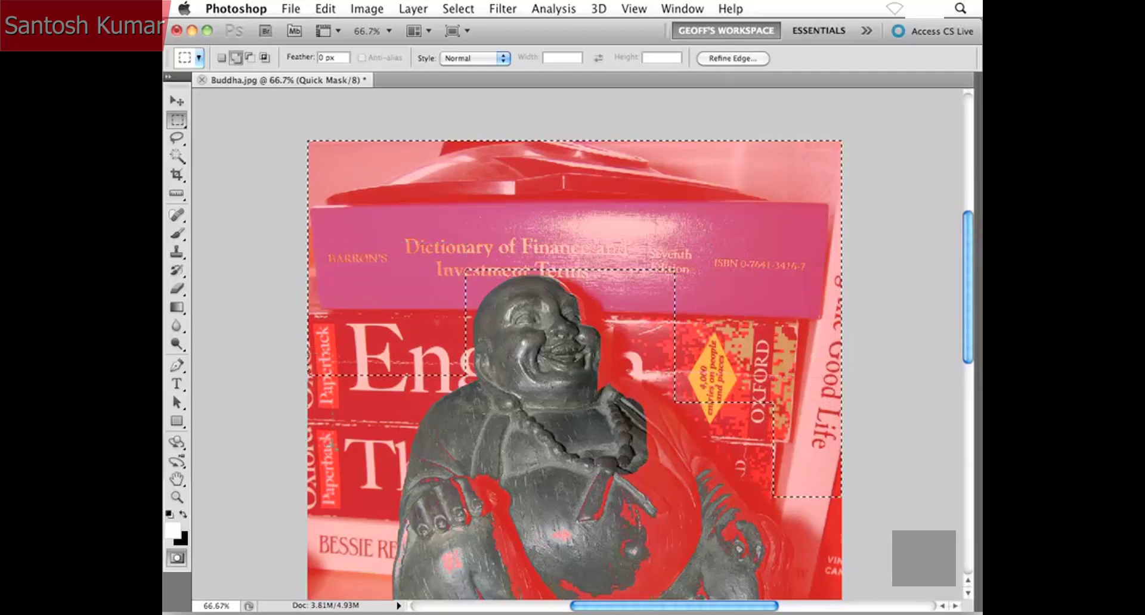
{"action": "left_click_drag", "start_coordinate": [310, 353], "coordinate": [370, 511]}
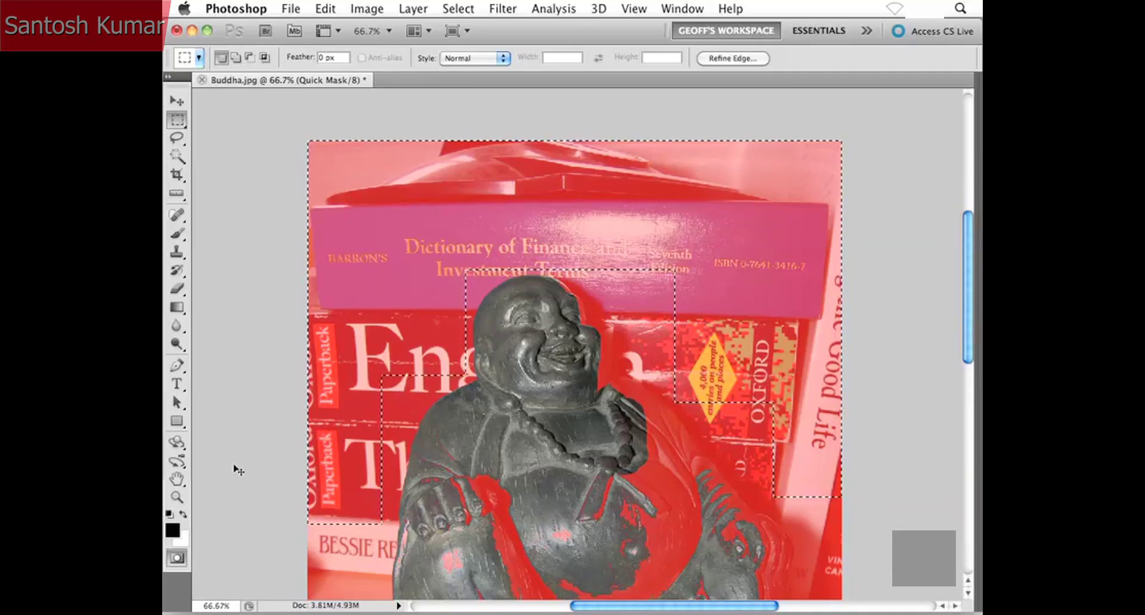
{"action": "left_click", "coordinate": [233, 465]}
Switch back to the Brush tool and reduce it to 50 px for work beside the statue's robe.
{"action": "scroll", "coordinate": [468, 433], "scroll_direction": "down", "scroll_amount": 2}
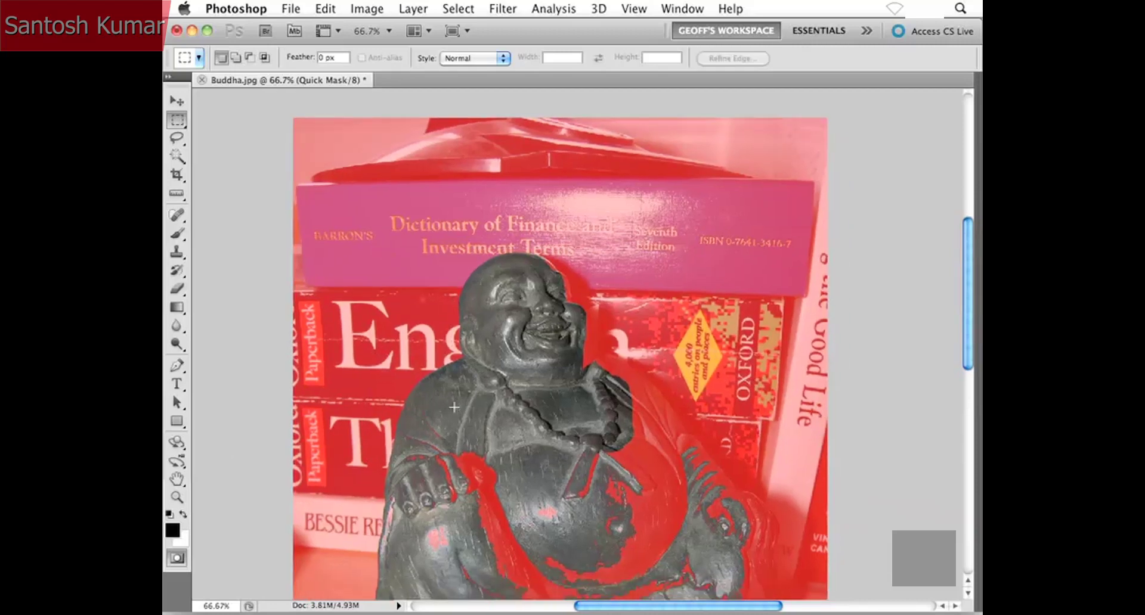
{"action": "key", "text": "b"}
{"action": "scroll", "coordinate": [523, 400], "scroll_direction": "down", "scroll_amount": 3}
{"action": "scroll", "coordinate": [522, 399], "scroll_direction": "right", "scroll_amount": 3}
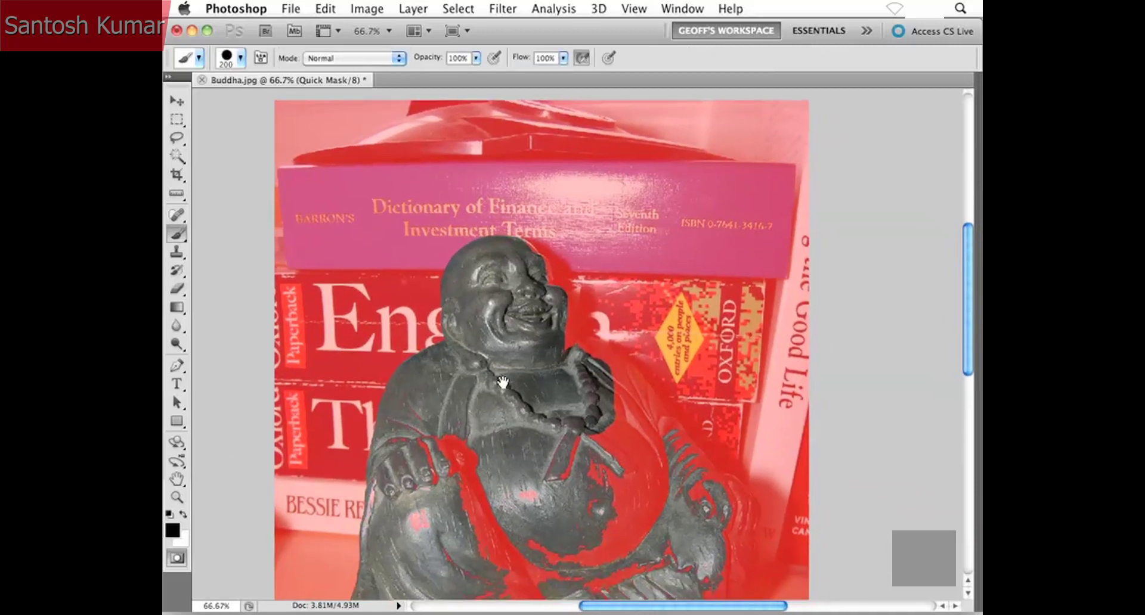
{"action": "scroll", "coordinate": [524, 394], "scroll_direction": "down", "scroll_amount": 4}
{"action": "scroll", "coordinate": [524, 394], "scroll_direction": "right", "scroll_amount": 1}
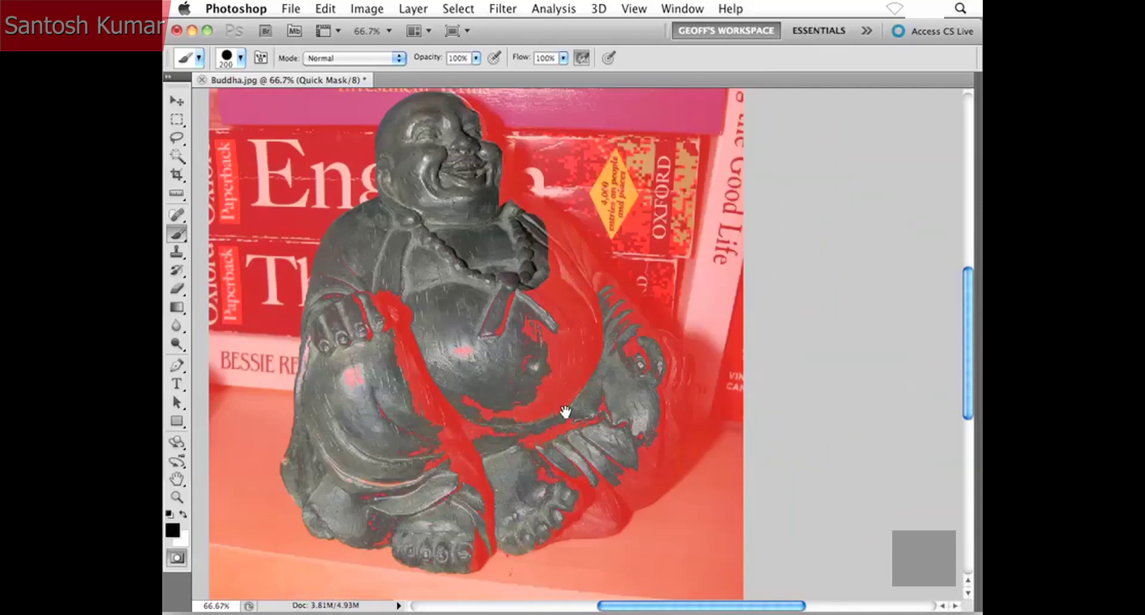
{"action": "left_click_drag", "start_coordinate": [538, 362], "coordinate": [536, 376]}
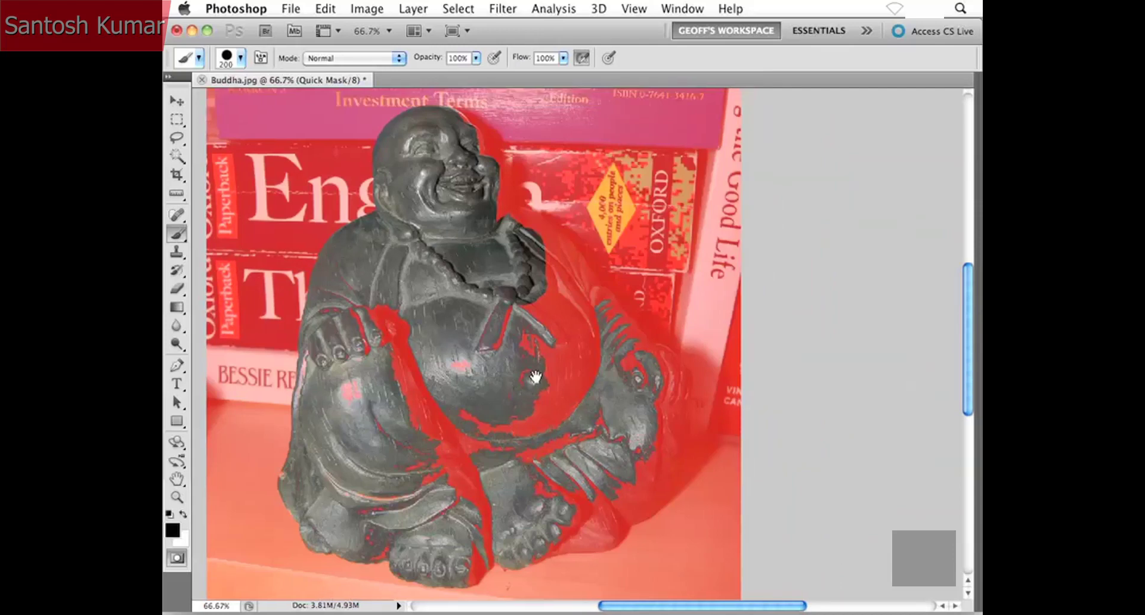
{"action": "key", "text": "super+plus"}
{"action": "key", "text": "super+plus"}
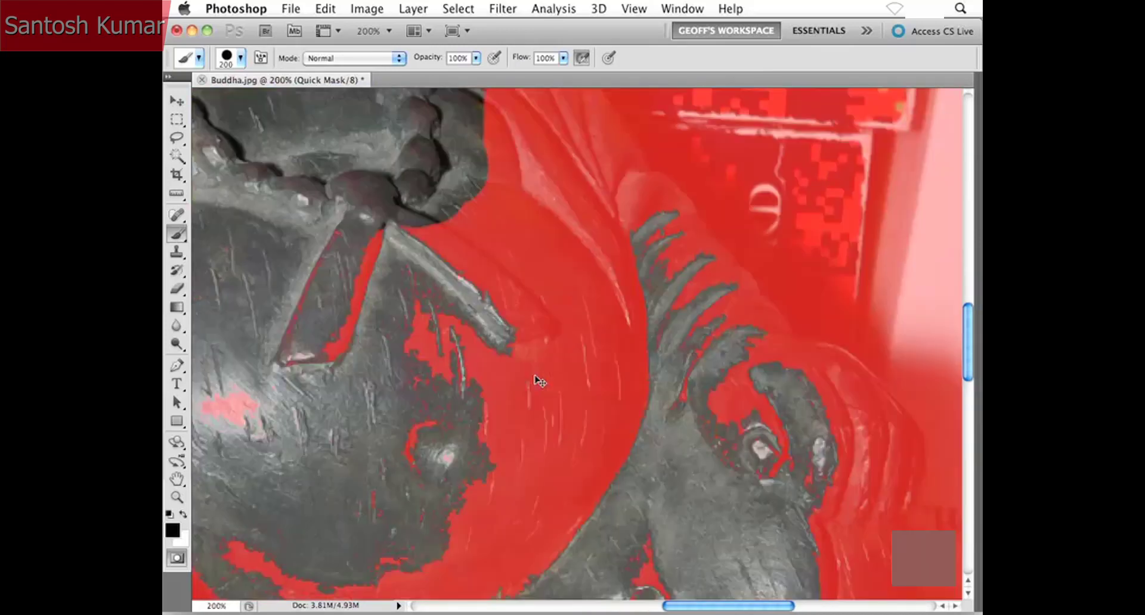
{"action": "scroll", "coordinate": [566, 376], "scroll_direction": "down", "scroll_amount": 3}
{"action": "scroll", "coordinate": [596, 373], "scroll_direction": "right", "scroll_amount": 2}
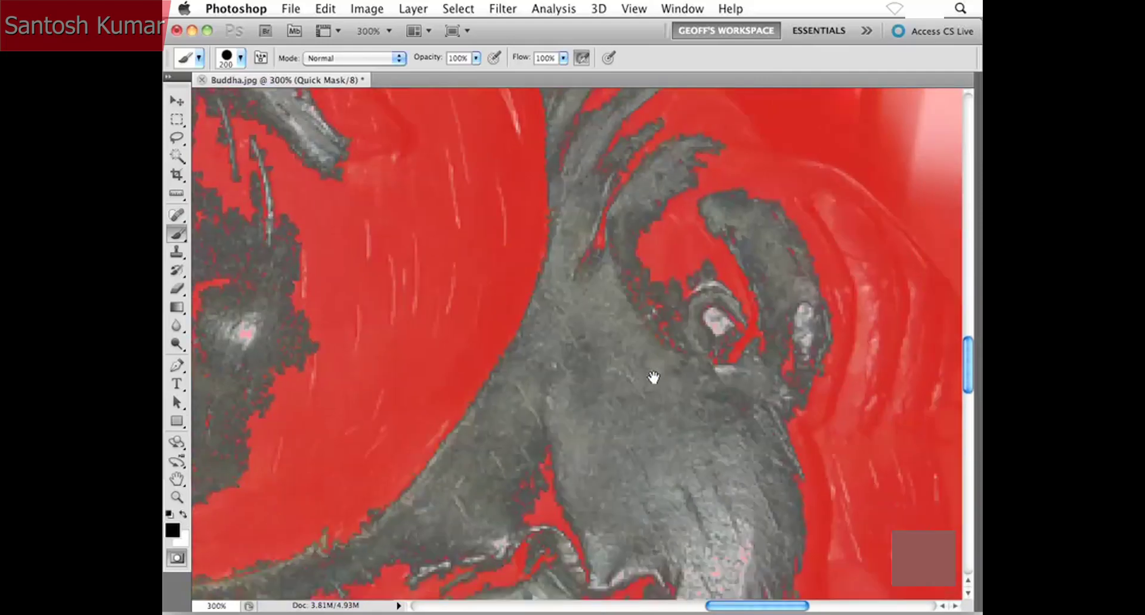
{"action": "key", "text": "super+plus"}
{"action": "key", "text": "bracketleft"}
{"action": "key", "text": "bracketleft"}
{"action": "key", "text": "bracketleft"}
{"action": "key", "text": "bracketleft"}
{"action": "key", "text": "bracketleft"}
{"action": "key", "text": "bracketleft"}
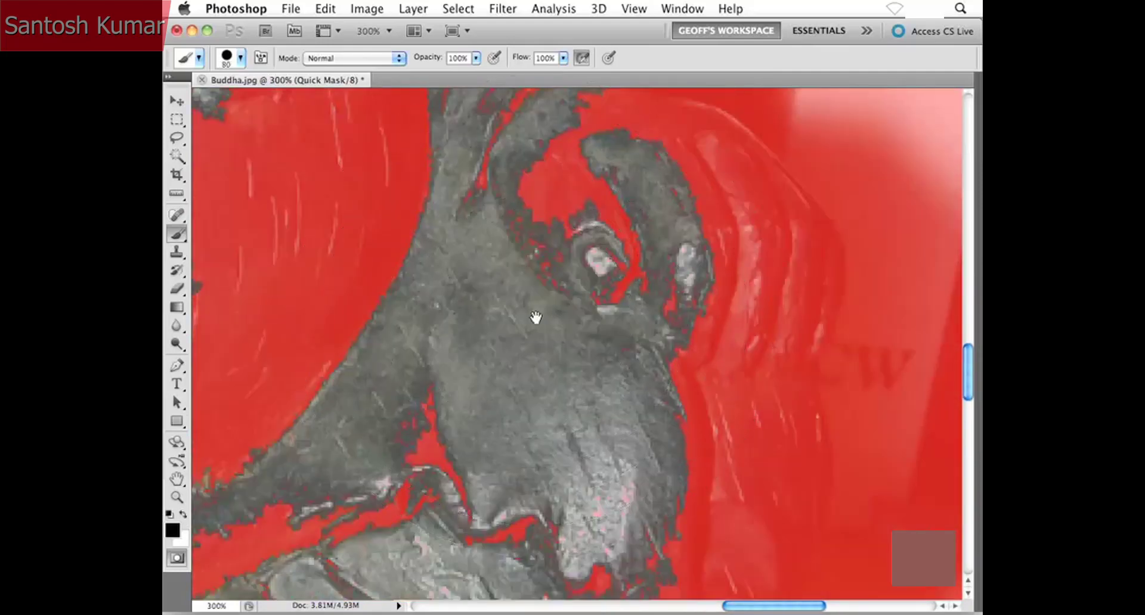
{"action": "left_click_drag", "start_coordinate": [662, 417], "coordinate": [570, 289]}
{"action": "scroll", "coordinate": [570, 288], "scroll_direction": "down", "scroll_amount": 5}
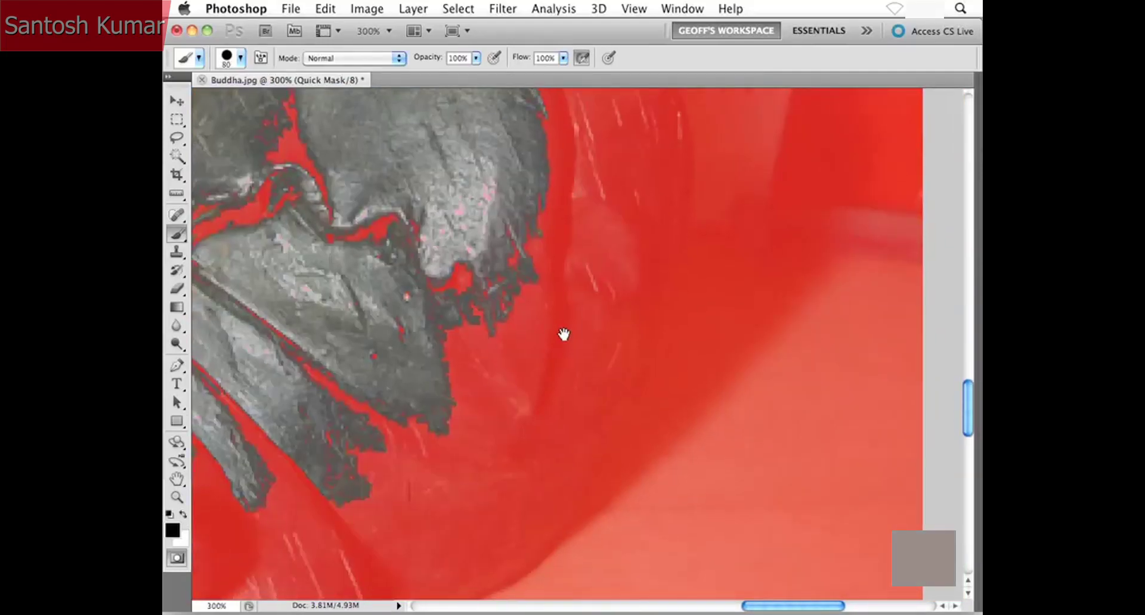
{"action": "key", "text": "bracketleft"}
{"action": "key", "text": "bracketleft"}
{"action": "key", "text": "bracketleft"}
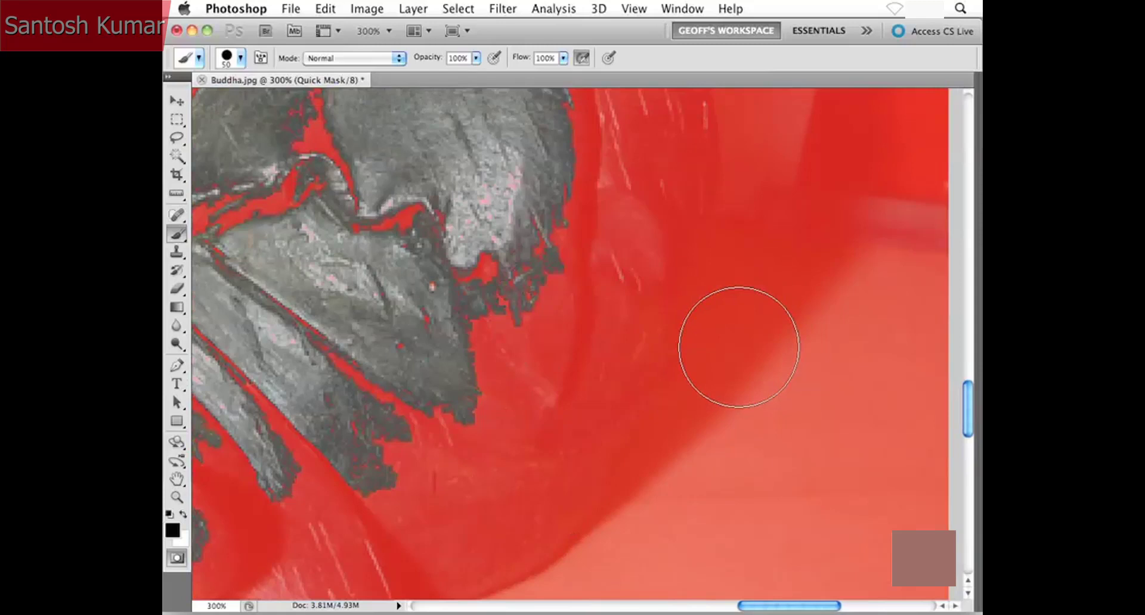
Examine the mask edge at 300% from the statue's face down to the lower robe.
{"action": "key", "text": "v"}
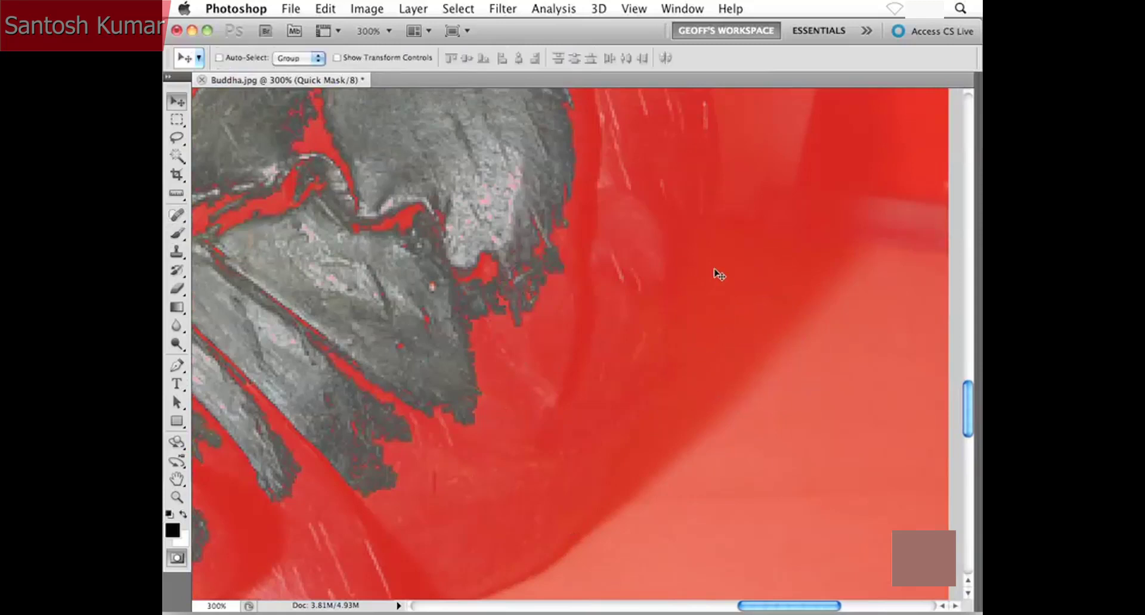
{"action": "left_click_drag", "start_coordinate": [479, 266], "coordinate": [522, 354]}
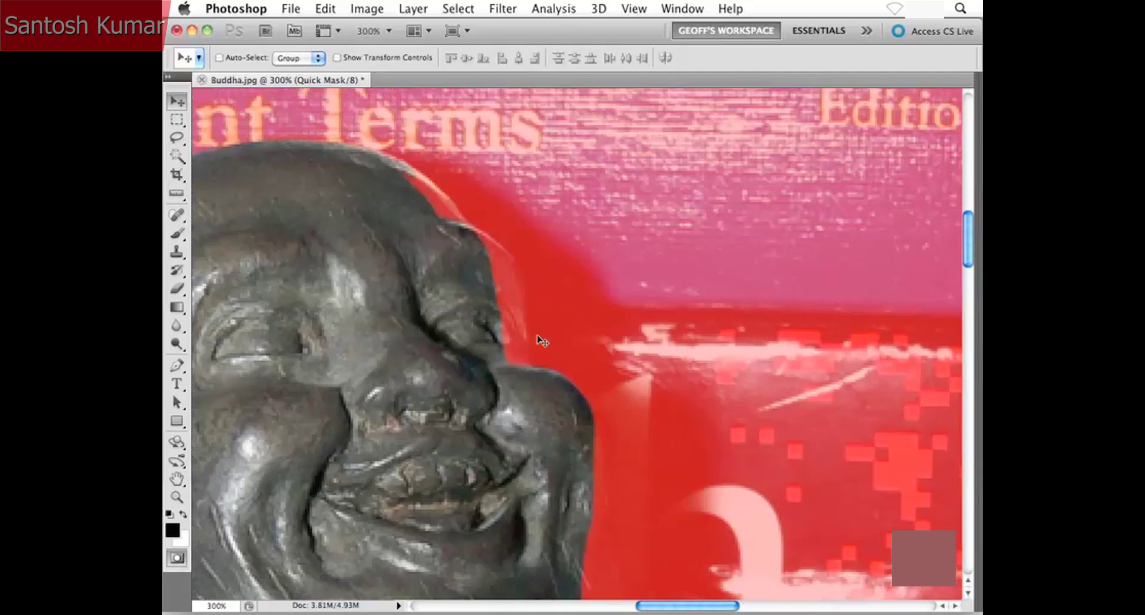
{"action": "scroll", "coordinate": [544, 406], "scroll_direction": "down", "scroll_amount": 3}
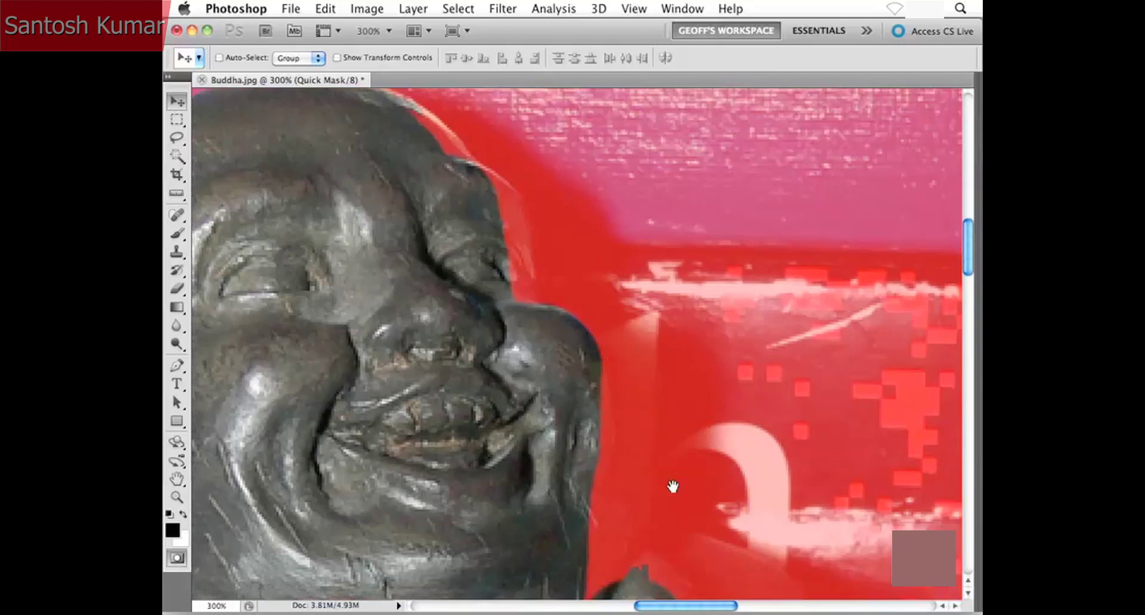
{"action": "scroll", "coordinate": [672, 487], "scroll_direction": "down", "scroll_amount": 15}
{"action": "scroll", "coordinate": [673, 486], "scroll_direction": "right", "scroll_amount": 8}
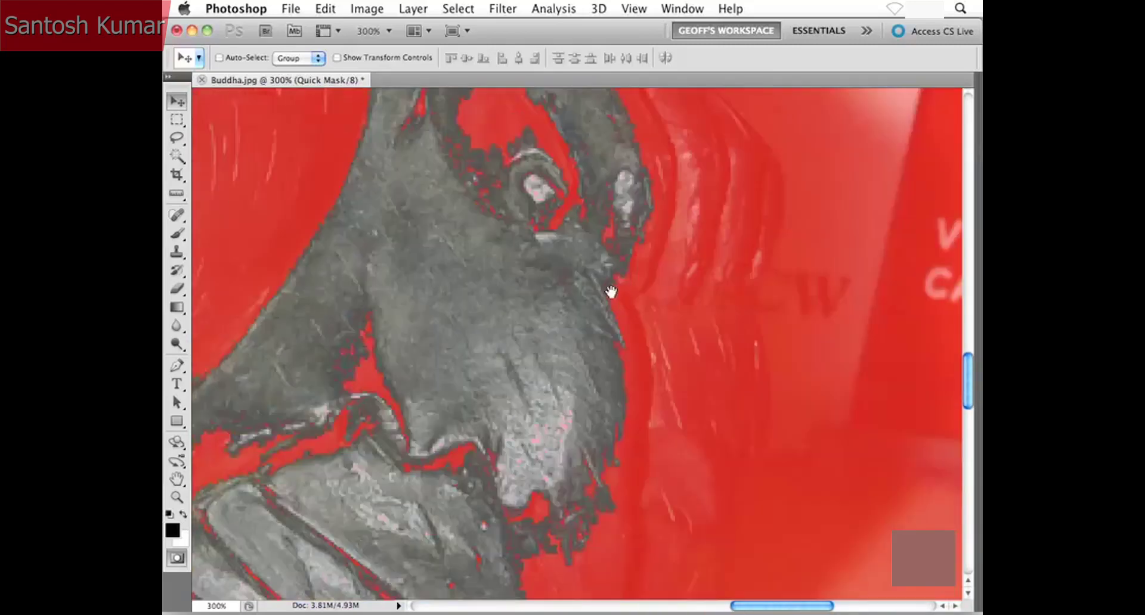
{"action": "scroll", "coordinate": [611, 292], "scroll_direction": "down", "scroll_amount": 10}
{"action": "scroll", "coordinate": [611, 293], "scroll_direction": "right", "scroll_amount": 5}
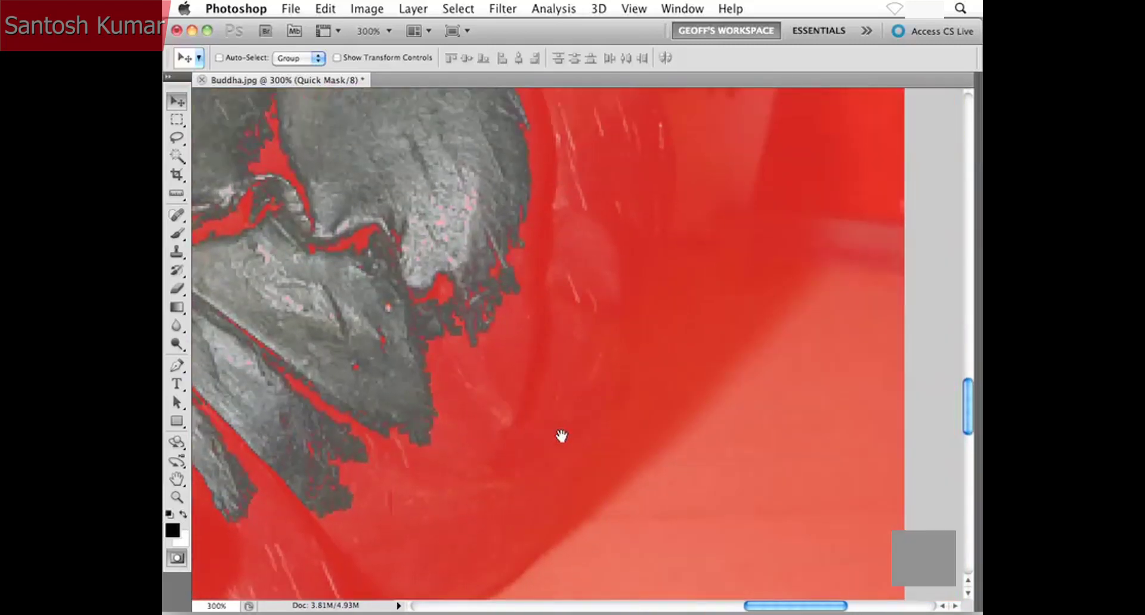
{"action": "scroll", "coordinate": [561, 435], "scroll_direction": "right", "scroll_amount": 1}
{"action": "scroll", "coordinate": [561, 436], "scroll_direction": "up", "scroll_amount": 1}
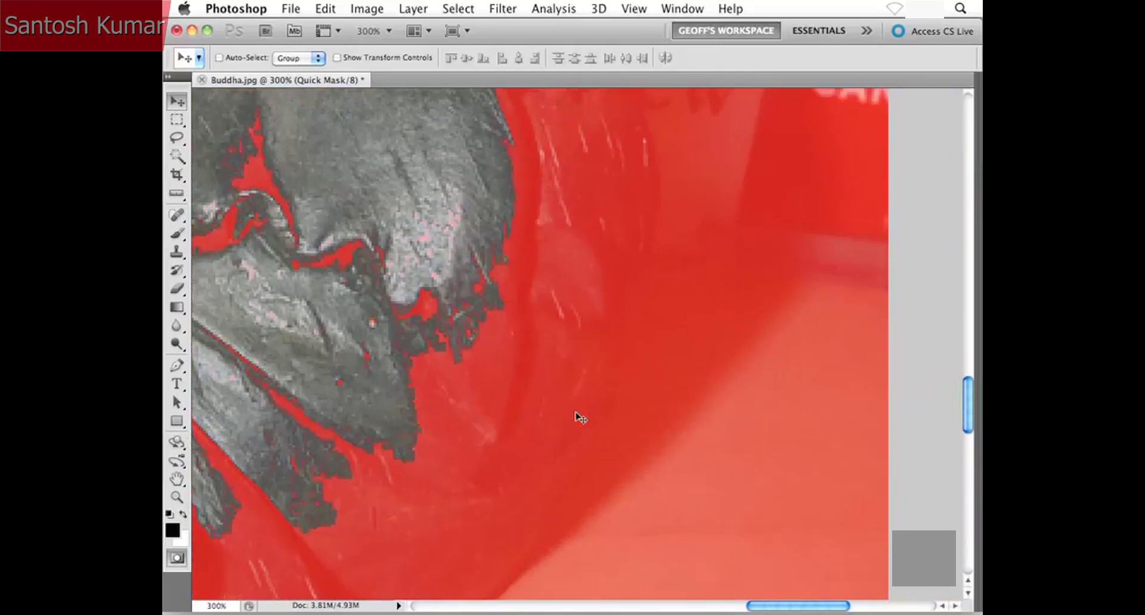
Paint white along the lower outer edge of the statue's robe with a 20 px hard brush.
{"action": "key", "text": "b"}
{"action": "scroll", "coordinate": [590, 334], "scroll_direction": "right", "scroll_amount": 2}
{"action": "scroll", "coordinate": [590, 334], "scroll_direction": "up", "scroll_amount": 2}
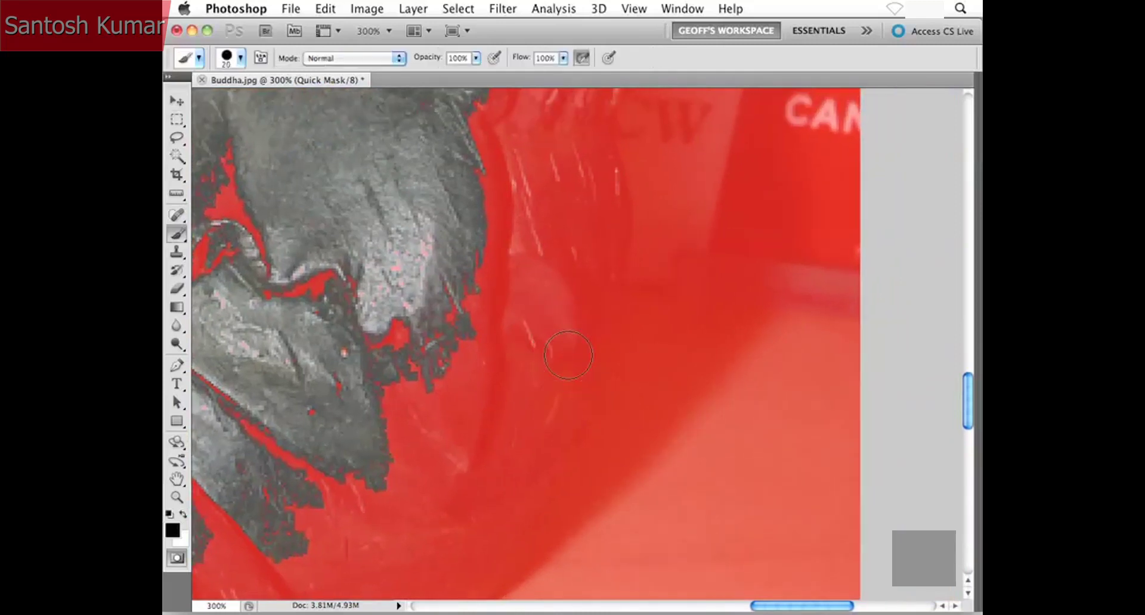
{"action": "scroll", "coordinate": [560, 375], "scroll_direction": "down", "scroll_amount": 3}
{"action": "scroll", "coordinate": [560, 376], "scroll_direction": "left", "scroll_amount": 2}
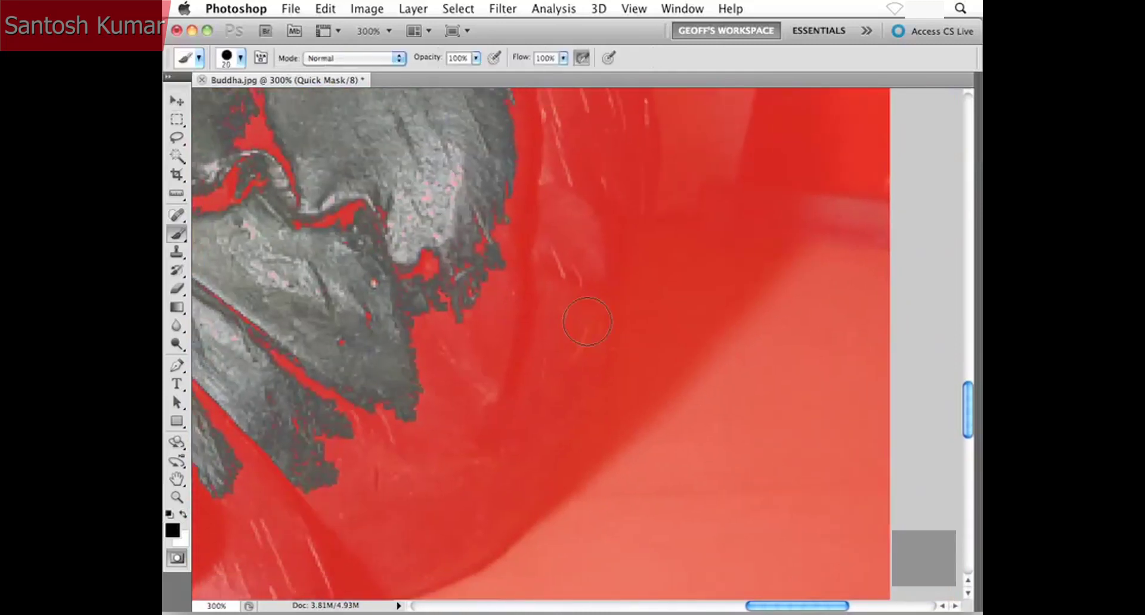
{"action": "left_click_drag", "start_coordinate": [529, 502], "coordinate": [513, 539]}
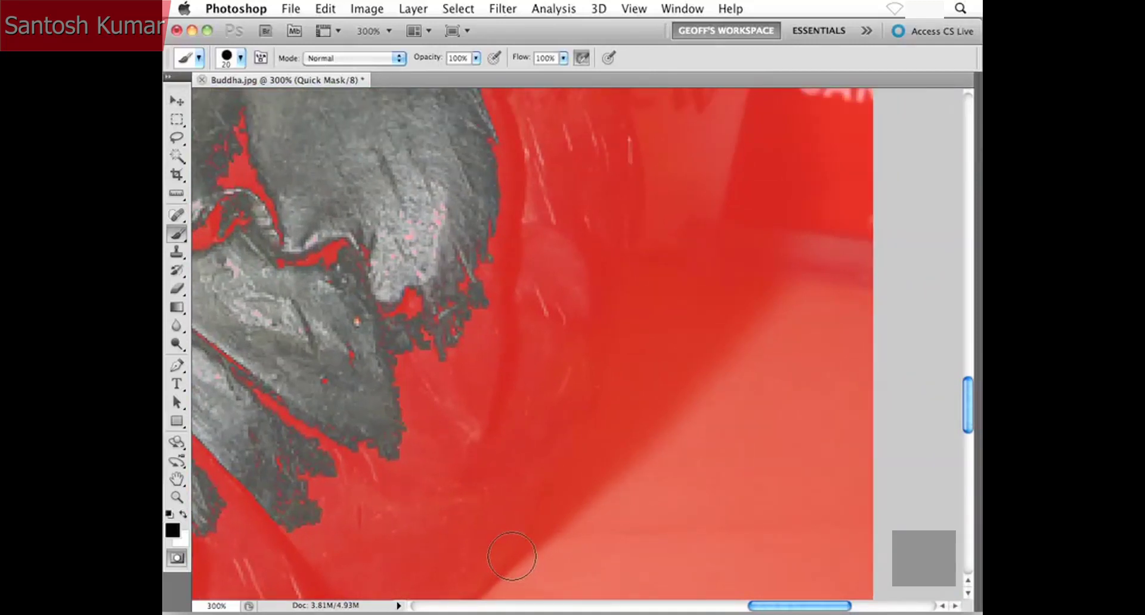
{"action": "key", "text": "x"}
{"action": "mouse_move", "coordinate": [511, 556]}
{"action": "left_mouse_down"}
{"action": "mouse_move", "coordinate": [505, 563]}
{"action": "mouse_move", "coordinate": [596, 393]}
{"action": "mouse_move", "coordinate": [502, 560]}
{"action": "left_mouse_up"}
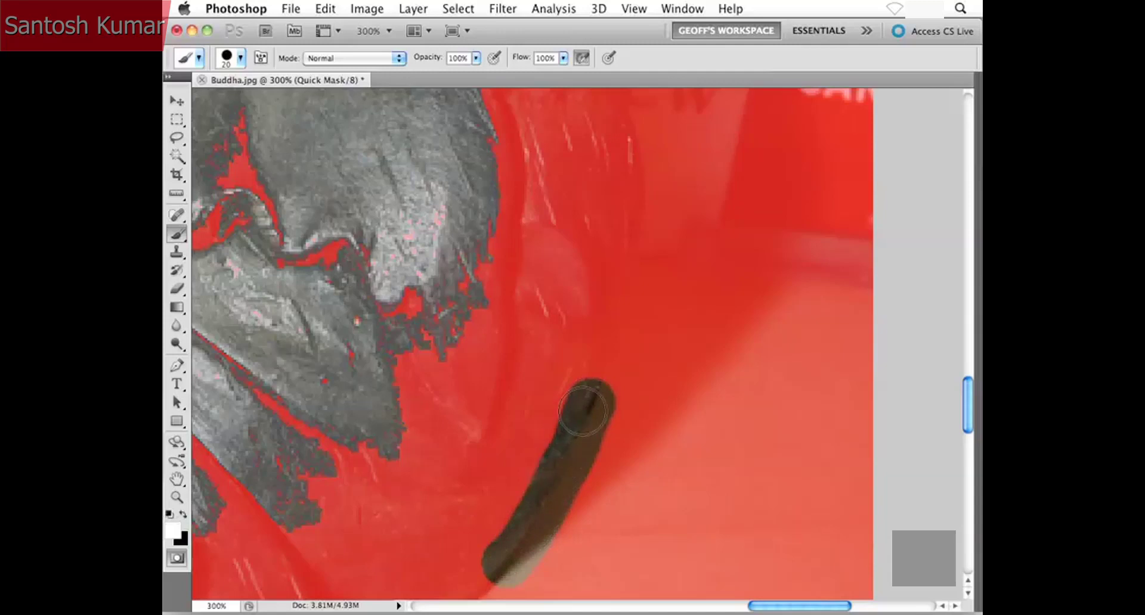
{"action": "mouse_move", "coordinate": [583, 411]}
{"action": "left_mouse_down"}
{"action": "mouse_move", "coordinate": [525, 518]}
{"action": "mouse_move", "coordinate": [616, 318]}
{"action": "left_mouse_up"}
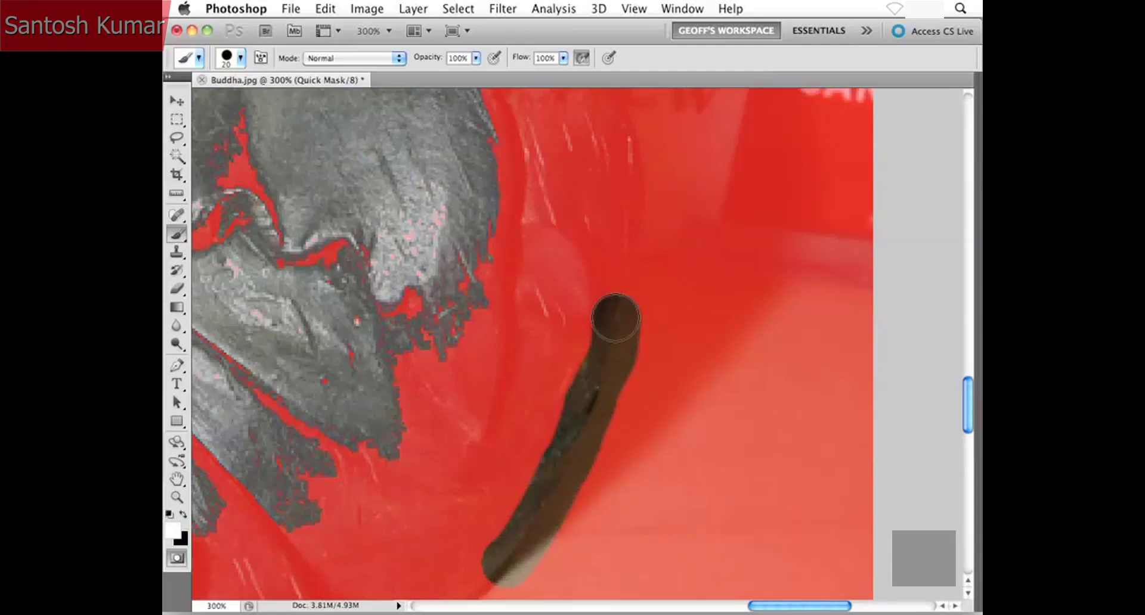
Switch Quick Mask mode off and on to compare the painted robe edge with its selection outline.
{"action": "key", "text": "q"}
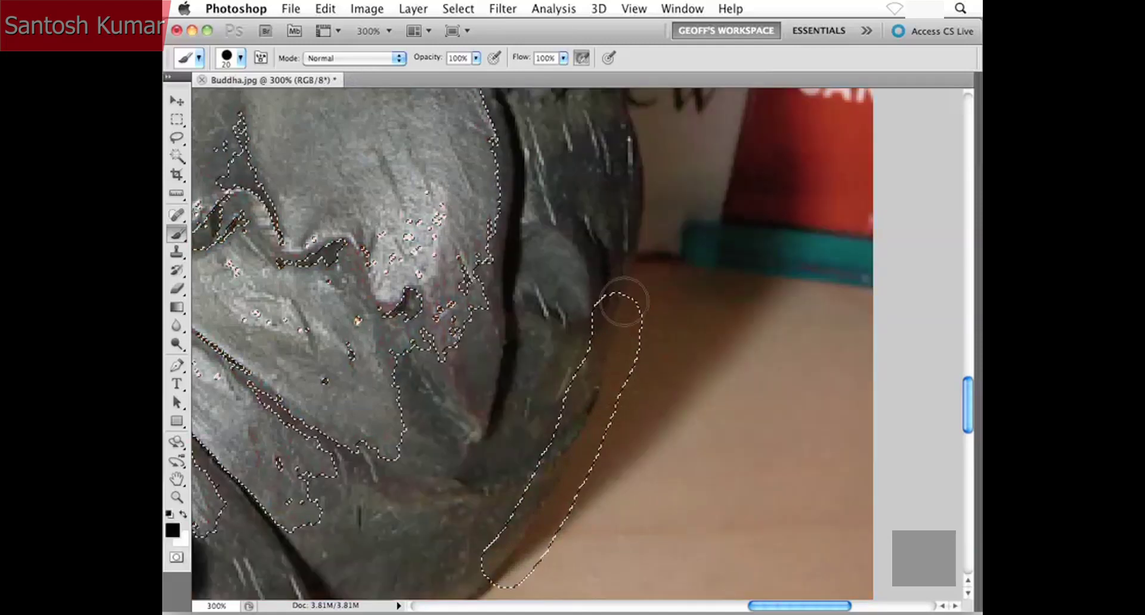
{"action": "left_click_drag", "start_coordinate": [618, 245], "coordinate": [598, 384]}
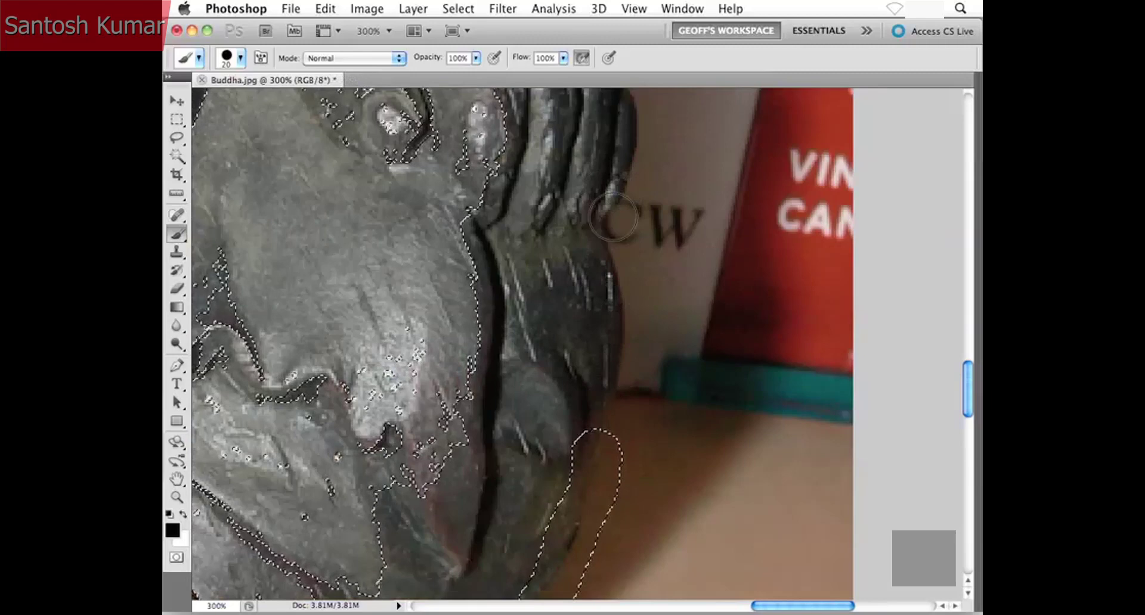
{"action": "key", "text": "q"}
{"action": "key", "text": "q"}
{"action": "key", "text": "q"}
{"action": "key", "text": "q"}
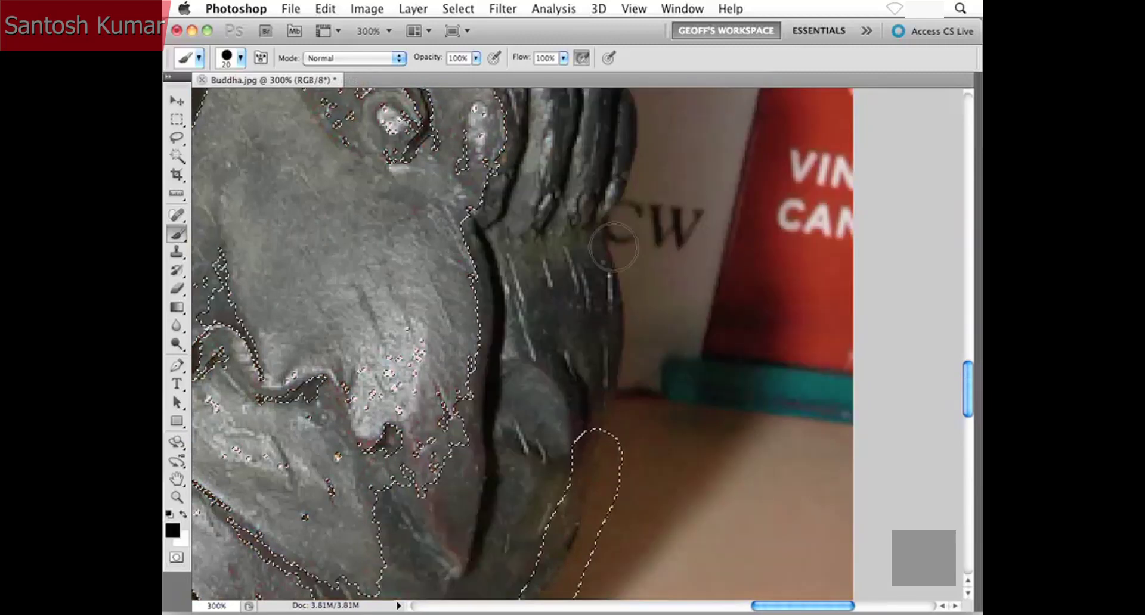
Re-enter Quick Mask mode and paint white along the outer edge of the hand and up the sleeve.
{"action": "key", "text": "q"}
{"action": "key", "text": "x"}
{"action": "mouse_move", "coordinate": [595, 456]}
{"action": "left_mouse_down"}
{"action": "mouse_move", "coordinate": [618, 271]}
{"action": "mouse_move", "coordinate": [609, 229]}
{"action": "mouse_move", "coordinate": [576, 255]}
{"action": "mouse_move", "coordinate": [565, 435]}
{"action": "mouse_move", "coordinate": [584, 433]}
{"action": "mouse_move", "coordinate": [593, 415]}
{"action": "mouse_move", "coordinate": [610, 265]}
{"action": "mouse_move", "coordinate": [548, 396]}
{"action": "mouse_move", "coordinate": [554, 441]}
{"action": "mouse_move", "coordinate": [620, 426]}
{"action": "mouse_move", "coordinate": [550, 335]}
{"action": "mouse_move", "coordinate": [455, 300]}
{"action": "mouse_move", "coordinate": [421, 264]}
{"action": "left_mouse_up"}
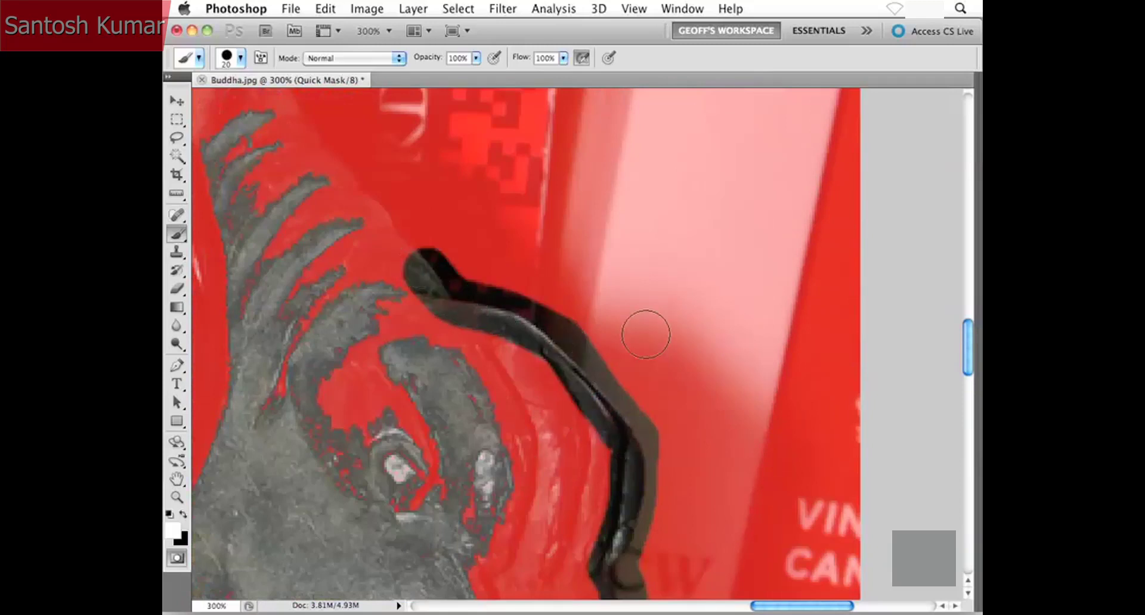
Switch to black and paint out the excess selection at the lower end of the stroke along the robe's outer edge.
{"action": "left_click_drag", "start_coordinate": [595, 460], "coordinate": [582, 306]}
{"action": "left_click_drag", "start_coordinate": [602, 501], "coordinate": [592, 358]}
{"action": "left_click_drag", "start_coordinate": [575, 503], "coordinate": [574, 360]}
{"action": "key", "text": "super+equal"}
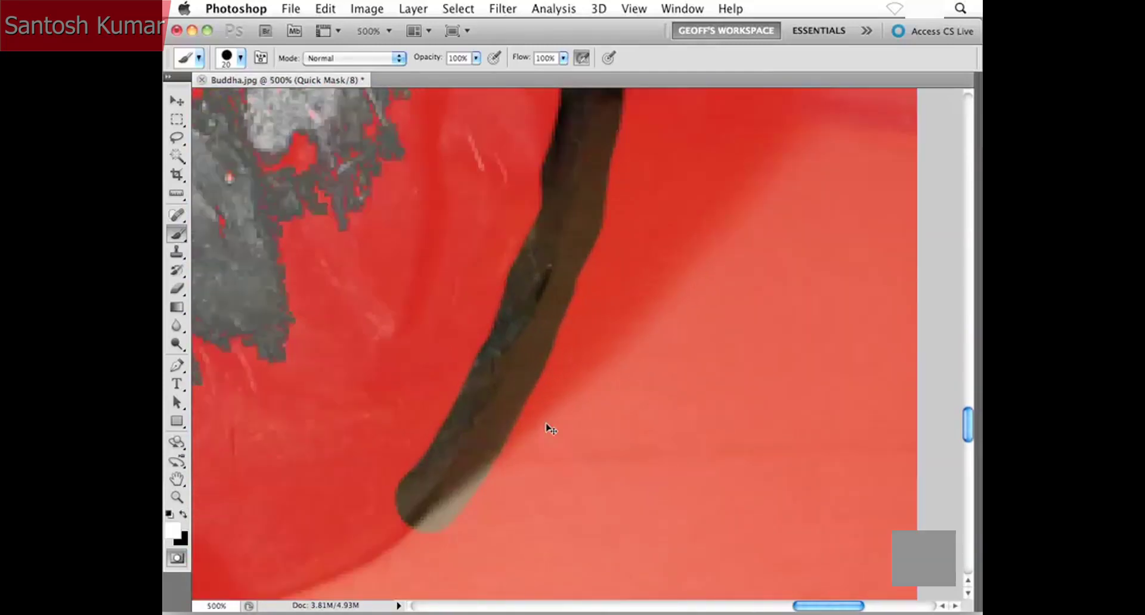
{"action": "key", "text": "super+equal"}
{"action": "left_click_drag", "start_coordinate": [533, 473], "coordinate": [582, 368]}
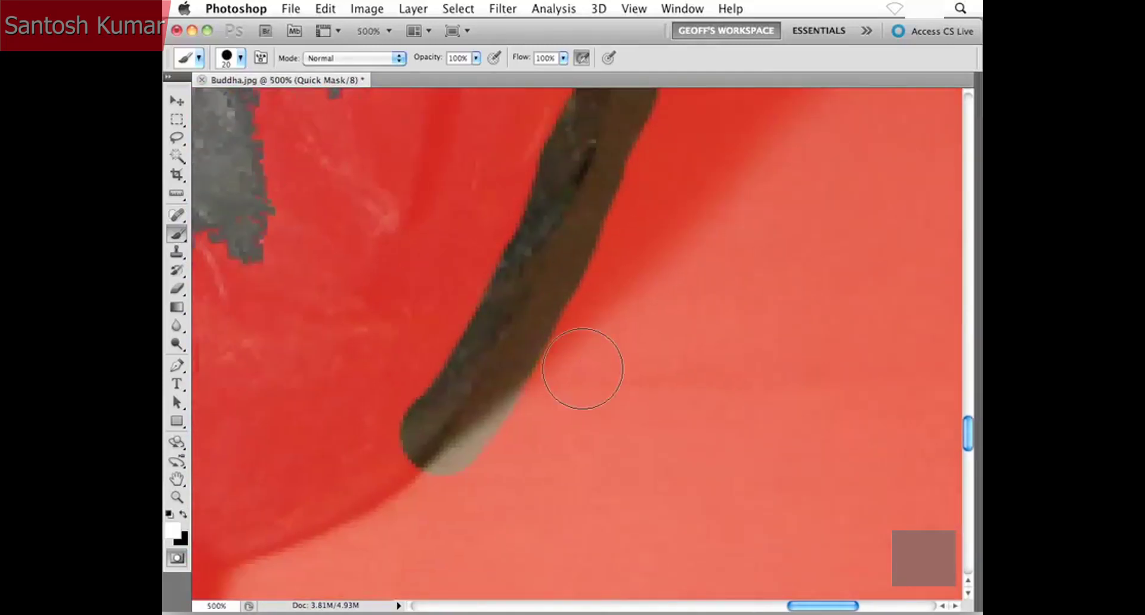
{"action": "key", "text": "x"}
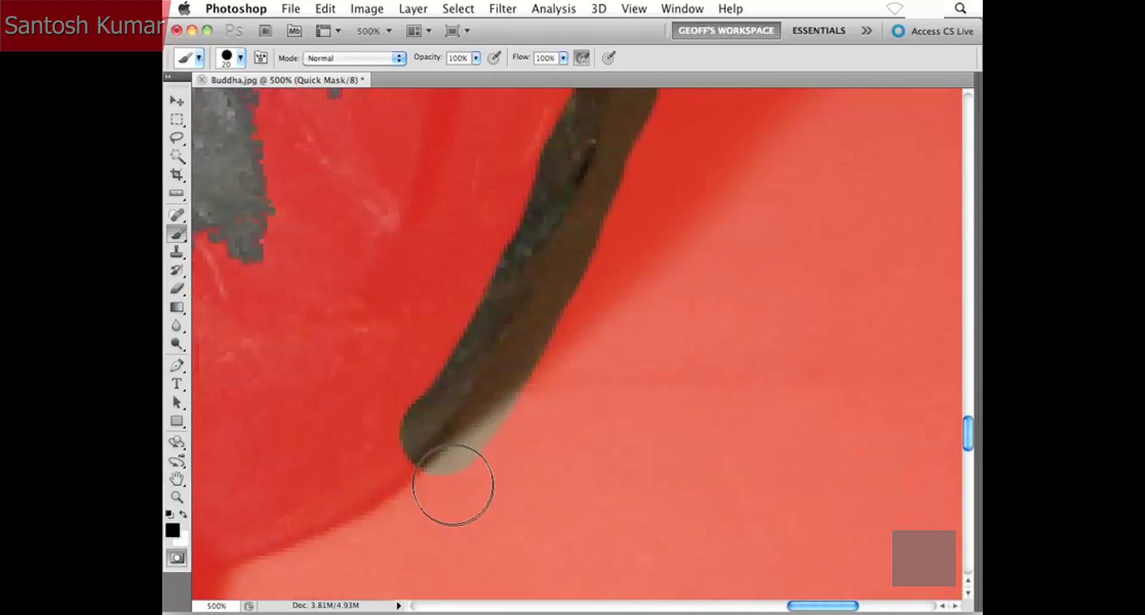
{"action": "mouse_move", "coordinate": [453, 485]}
{"action": "left_mouse_down"}
{"action": "mouse_move", "coordinate": [485, 455]}
{"action": "mouse_move", "coordinate": [506, 401]}
{"action": "left_mouse_up"}
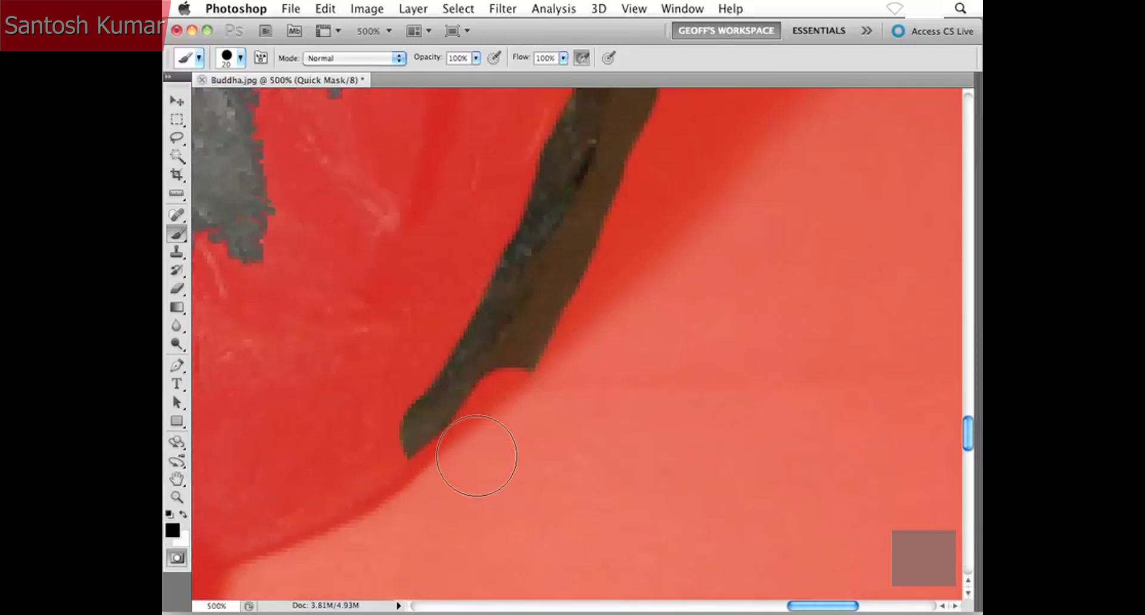
Continue painting black further up the robe's outer edge to mask the overspill onto the background.
{"action": "left_click_drag", "start_coordinate": [559, 347], "coordinate": [523, 462]}
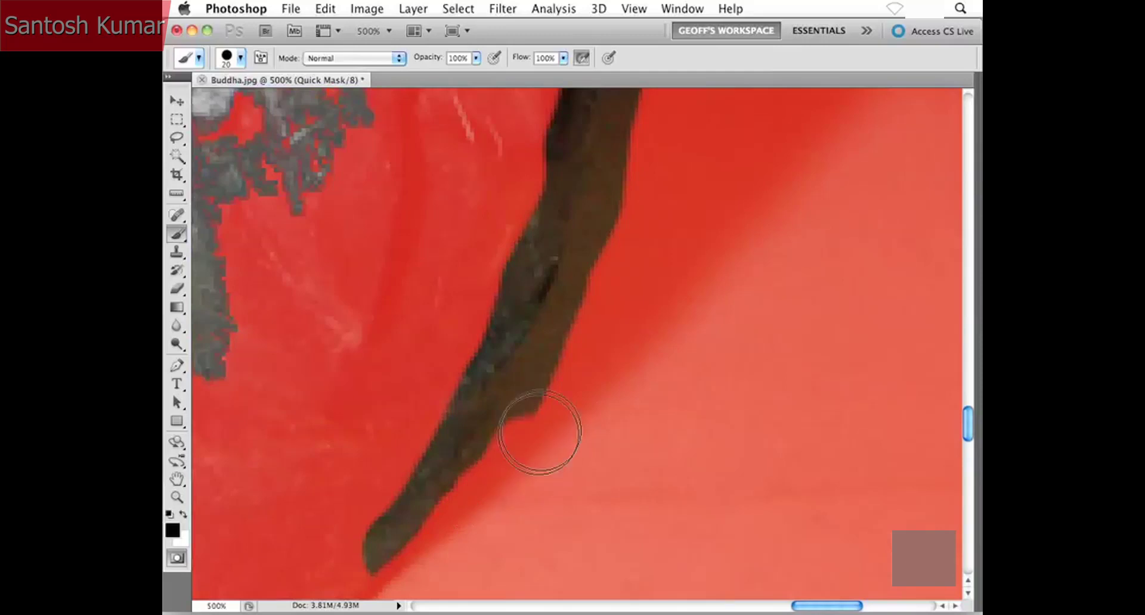
{"action": "left_click_drag", "start_coordinate": [606, 335], "coordinate": [590, 406]}
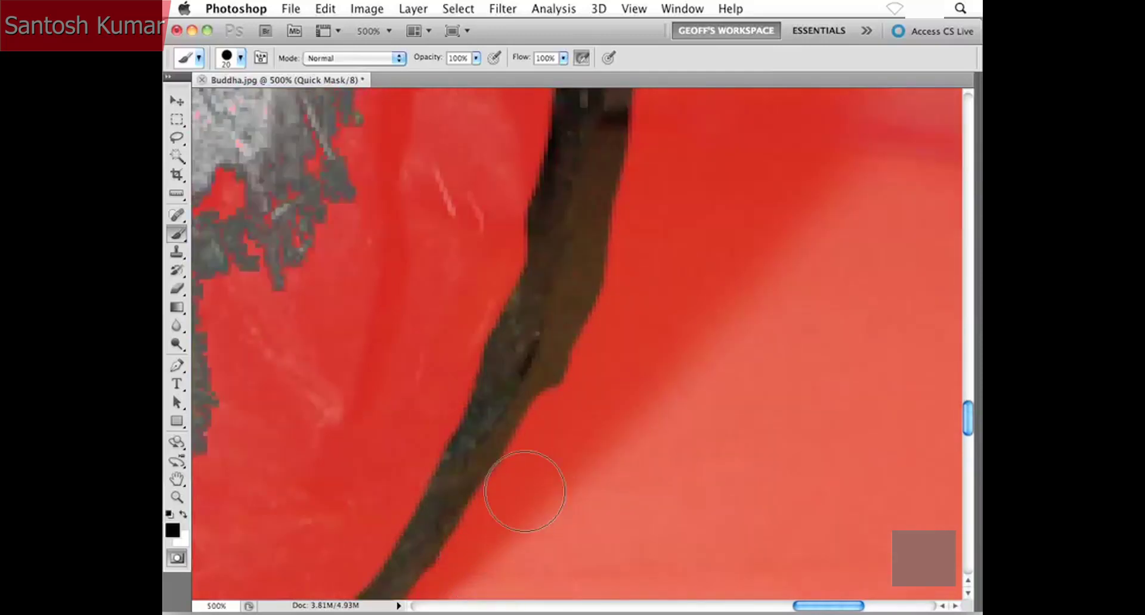
{"action": "left_click_drag", "start_coordinate": [567, 429], "coordinate": [559, 490]}
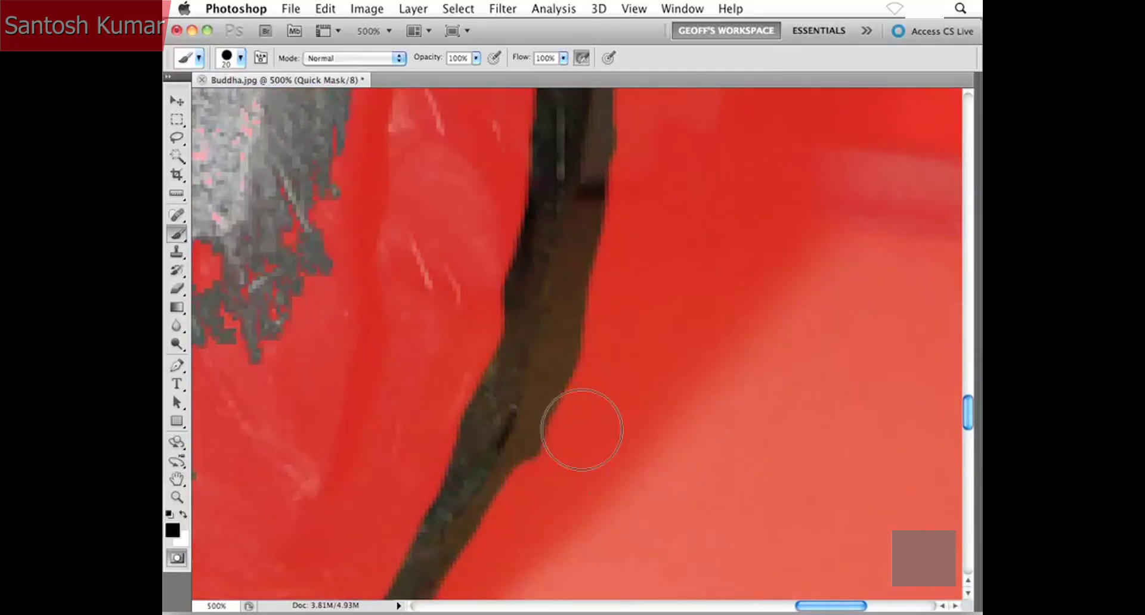
{"action": "left_click_drag", "start_coordinate": [574, 340], "coordinate": [524, 528]}
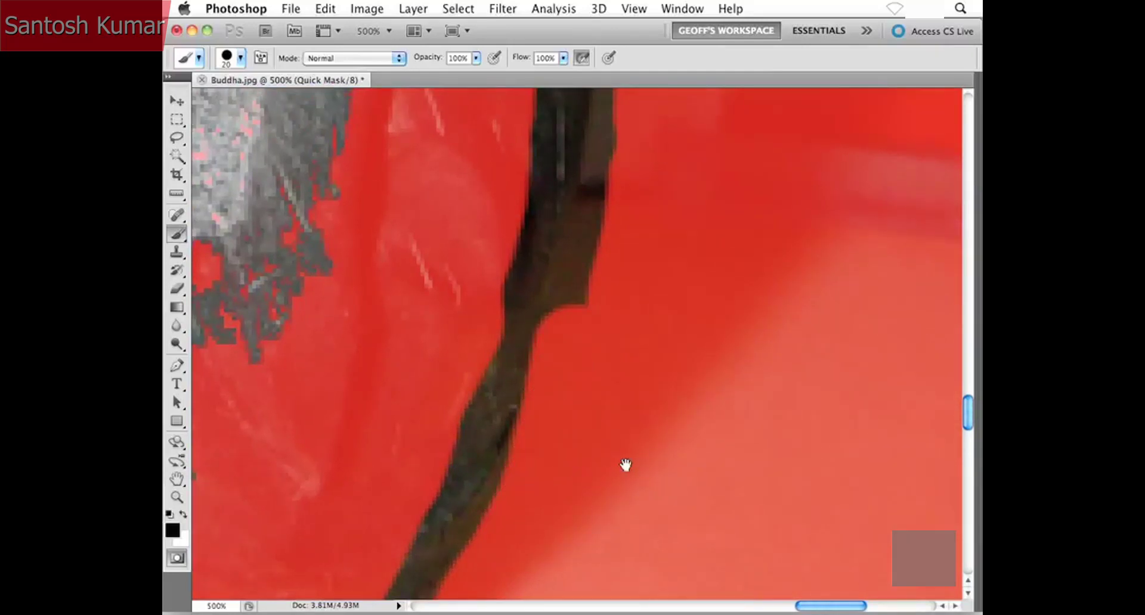
Paint black up the outer edge of the robe to just below the hand, covering the background beside the dark outline.
{"action": "mouse_move", "coordinate": [677, 324]}
{"action": "left_mouse_down"}
{"action": "mouse_move", "coordinate": [652, 335]}
{"action": "mouse_move", "coordinate": [633, 430]}
{"action": "left_mouse_up"}
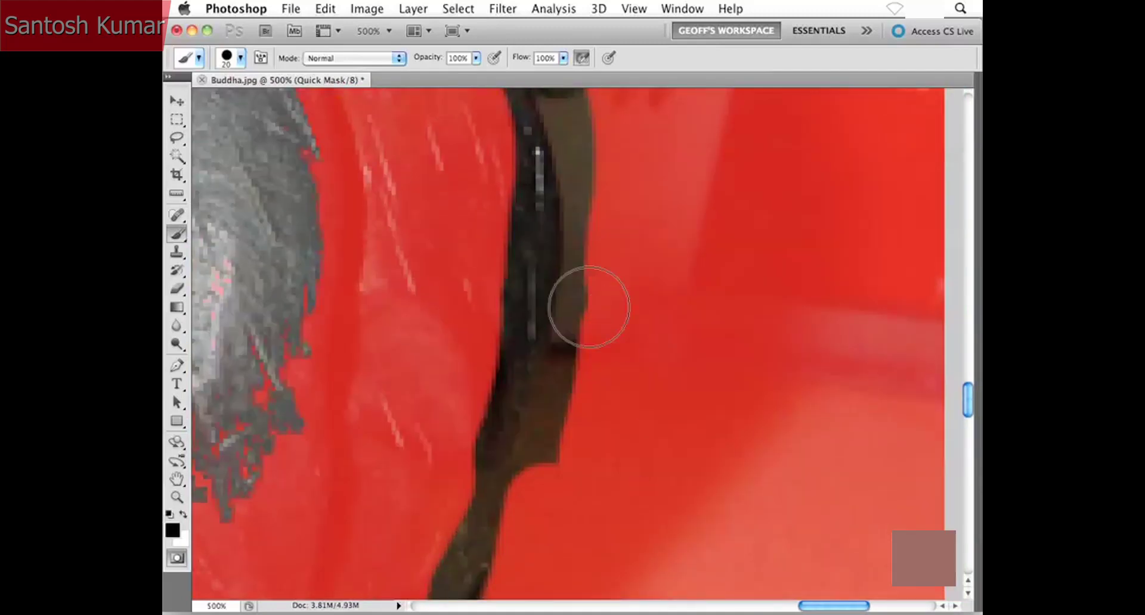
{"action": "mouse_move", "coordinate": [588, 307]}
{"action": "left_mouse_down"}
{"action": "mouse_move", "coordinate": [580, 401]}
{"action": "mouse_move", "coordinate": [556, 472]}
{"action": "left_mouse_up"}
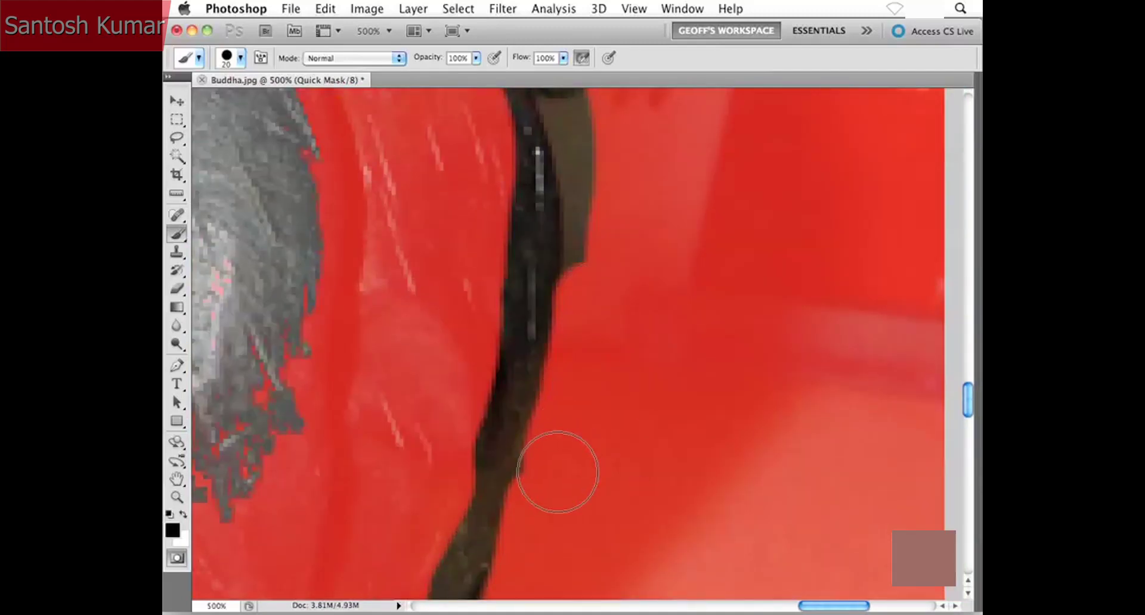
{"action": "left_click_drag", "start_coordinate": [651, 348], "coordinate": [639, 445]}
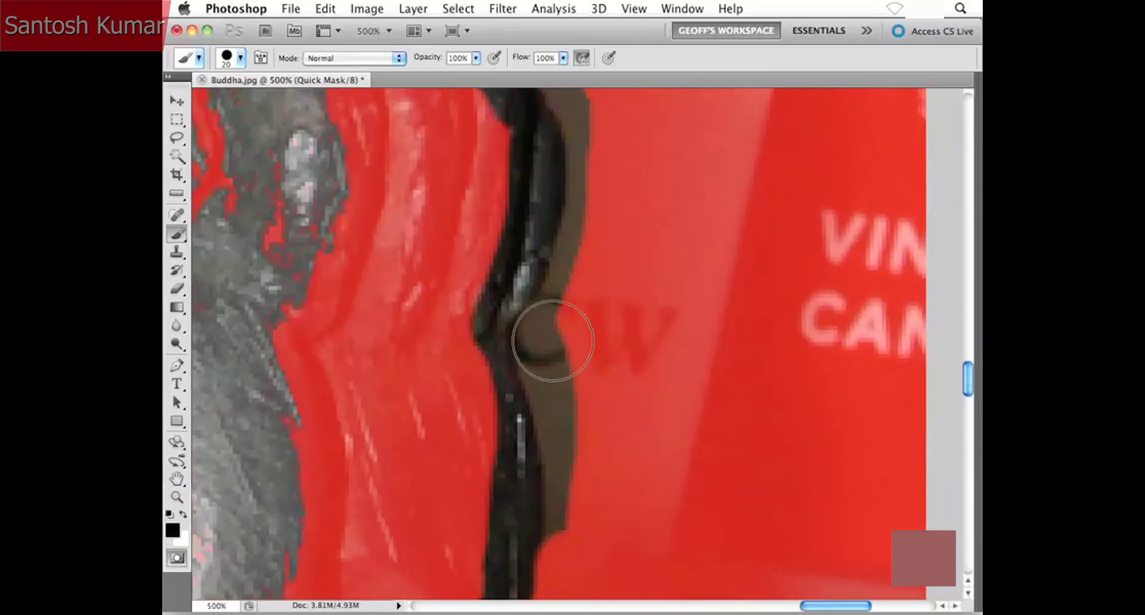
{"action": "mouse_move", "coordinate": [553, 337]}
{"action": "left_mouse_down"}
{"action": "mouse_move", "coordinate": [585, 460]}
{"action": "mouse_move", "coordinate": [584, 549]}
{"action": "left_mouse_up"}
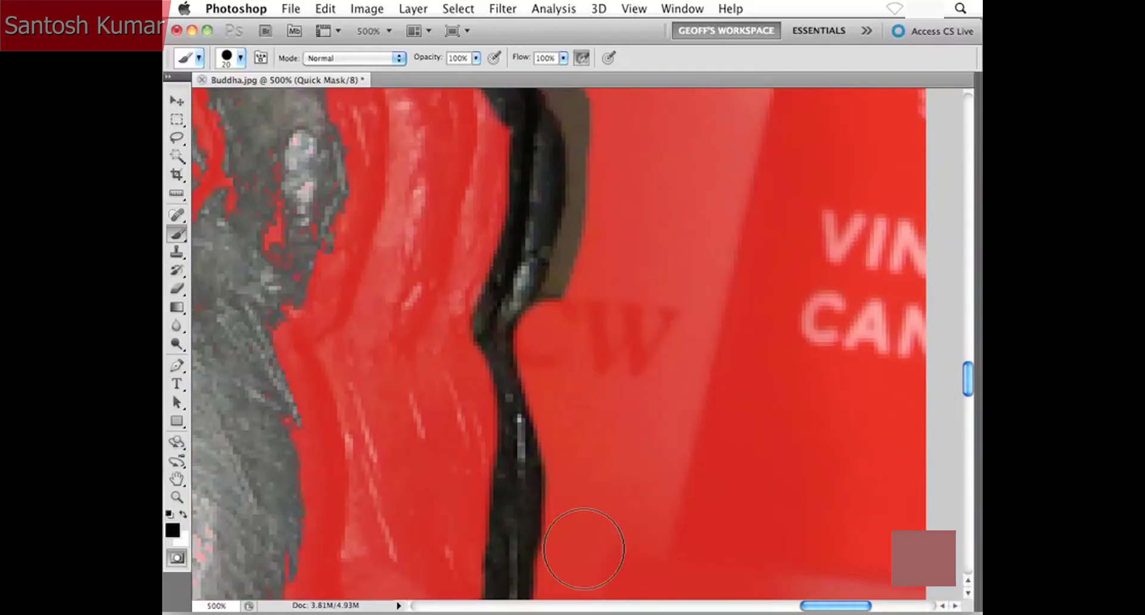
{"action": "scroll", "coordinate": [618, 438], "scroll_direction": "up", "scroll_amount": 3}
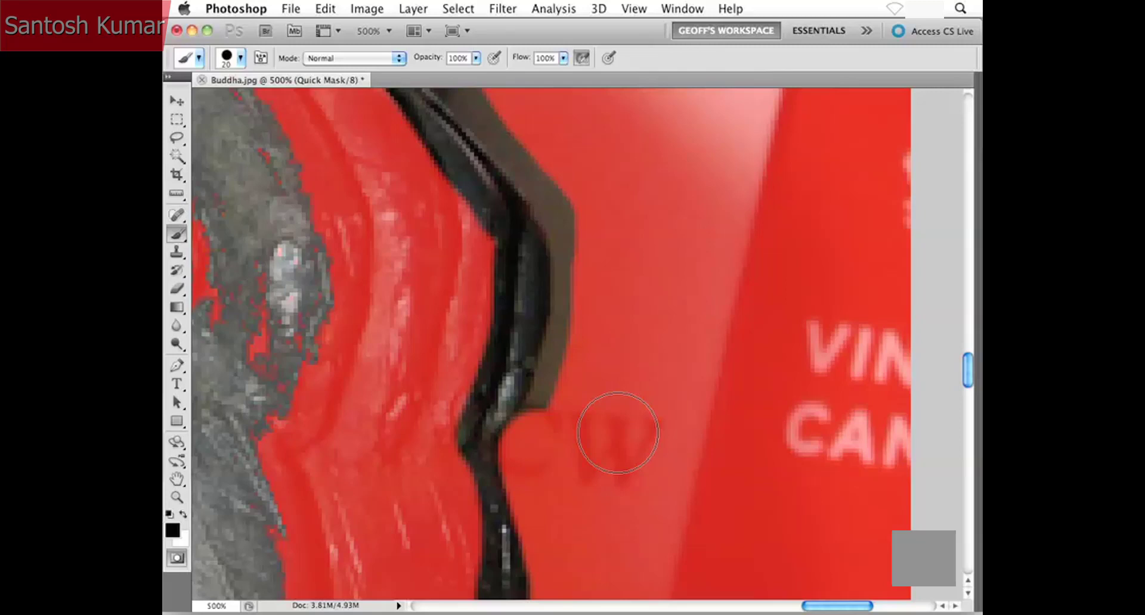
Exit Quick Mask mode and save the statue selection in Buddha.psd as a new channel named Buddha.
{"action": "key", "text": "super+0"}
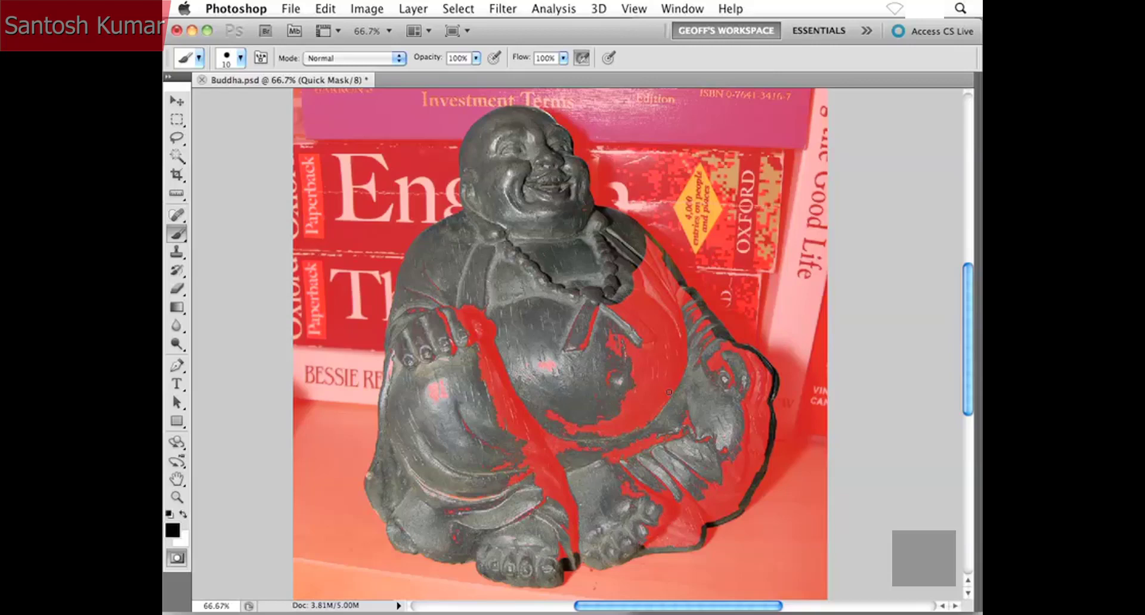
{"action": "key", "text": "q"}
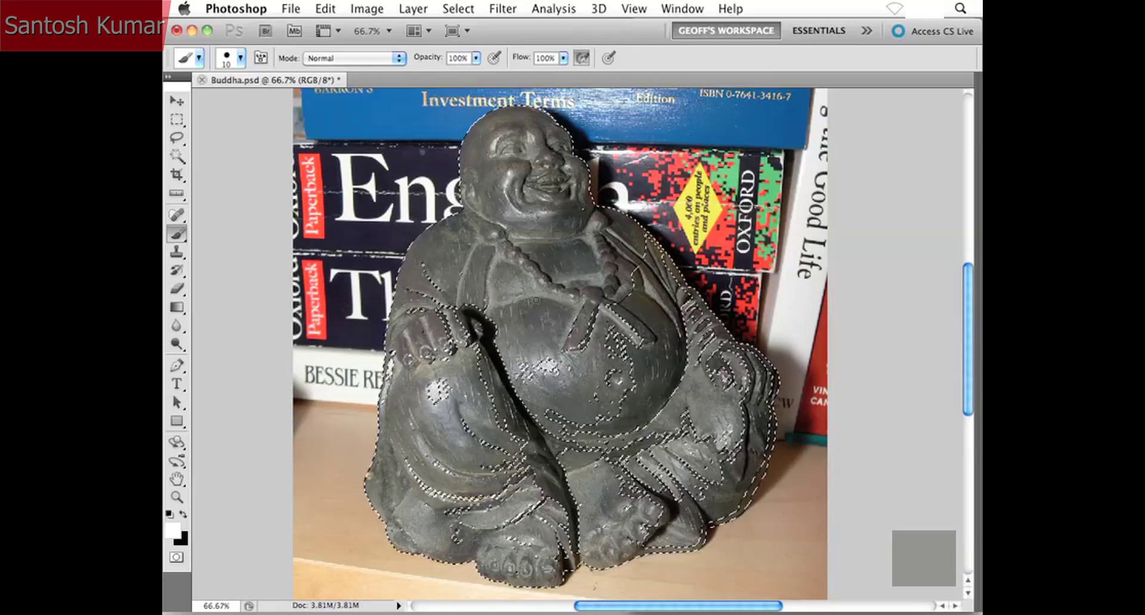
{"action": "left_click", "coordinate": [454, 9]}
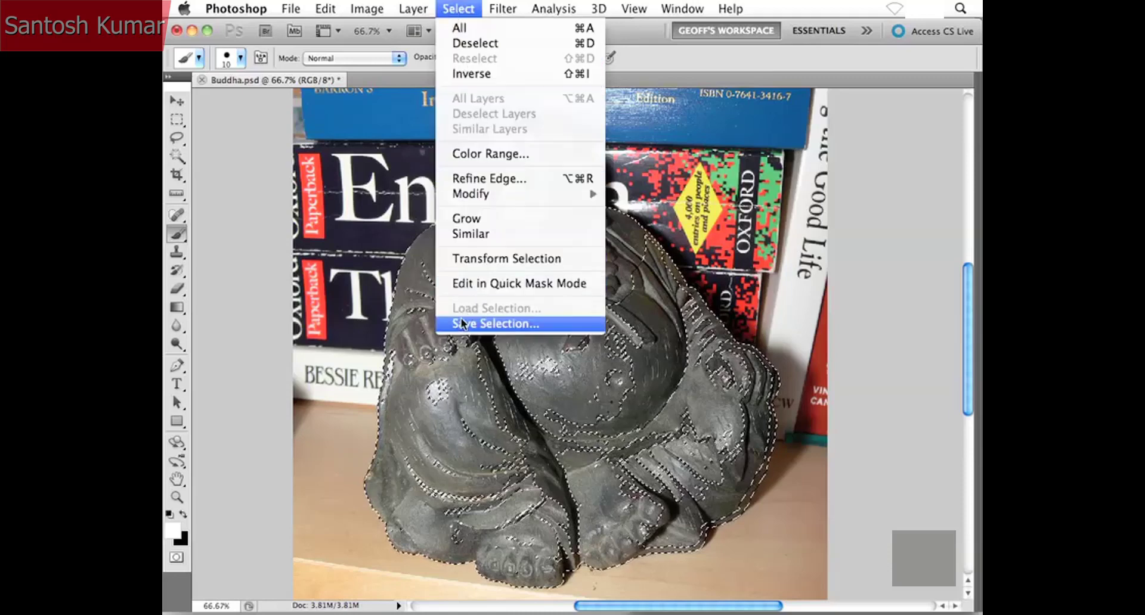
{"action": "left_click", "coordinate": [521, 324]}
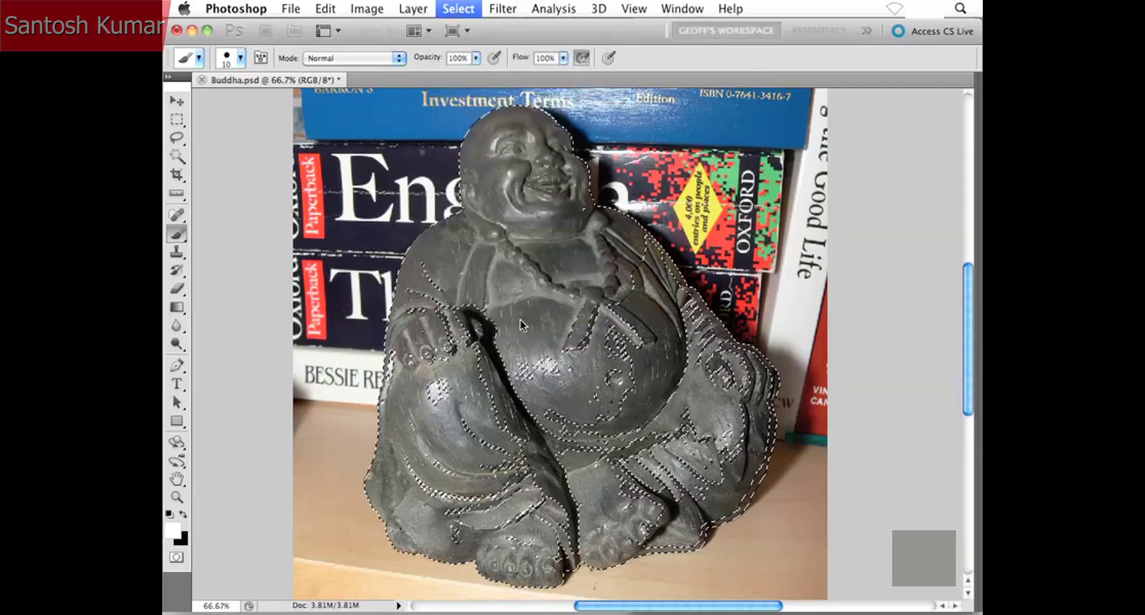
{"action": "left_click_drag", "start_coordinate": [524, 147], "coordinate": [509, 163]}
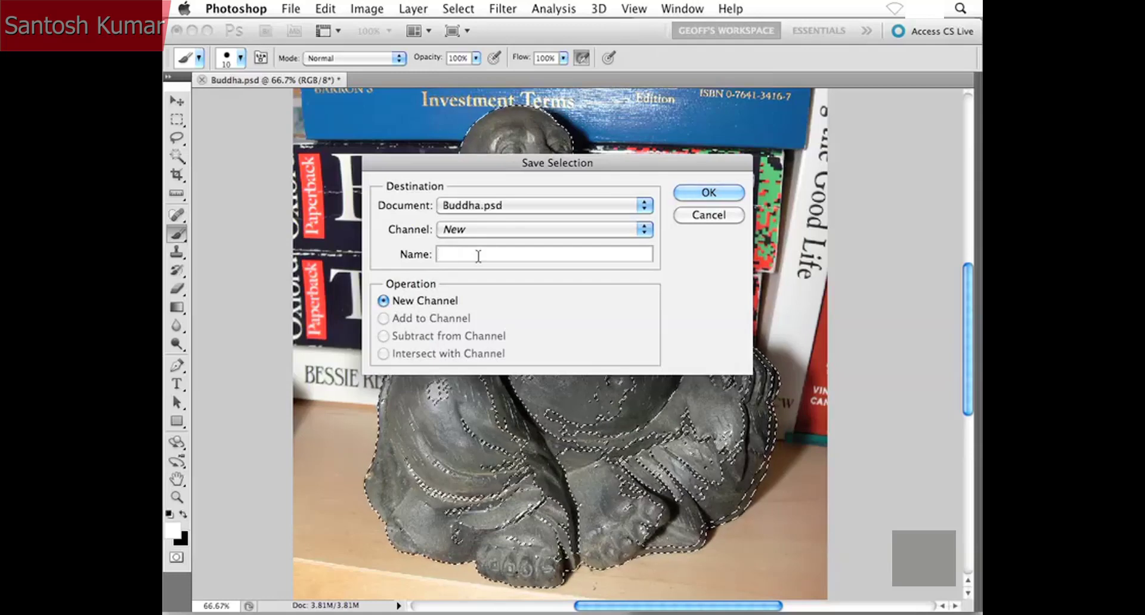
{"action": "type", "text": "Buddha"}
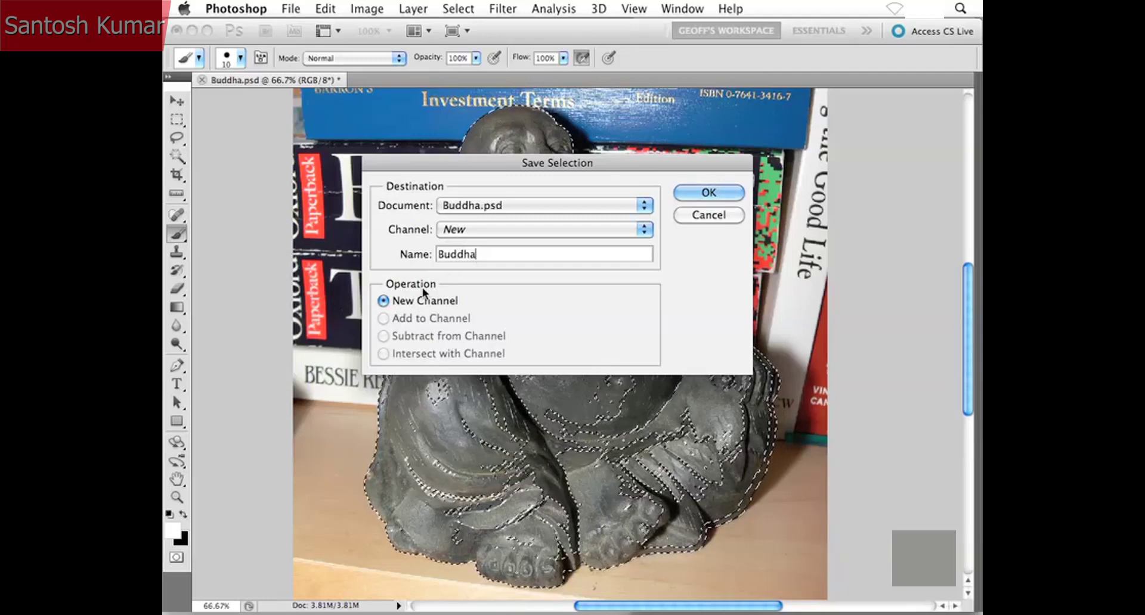
{"action": "left_click", "coordinate": [709, 193]}
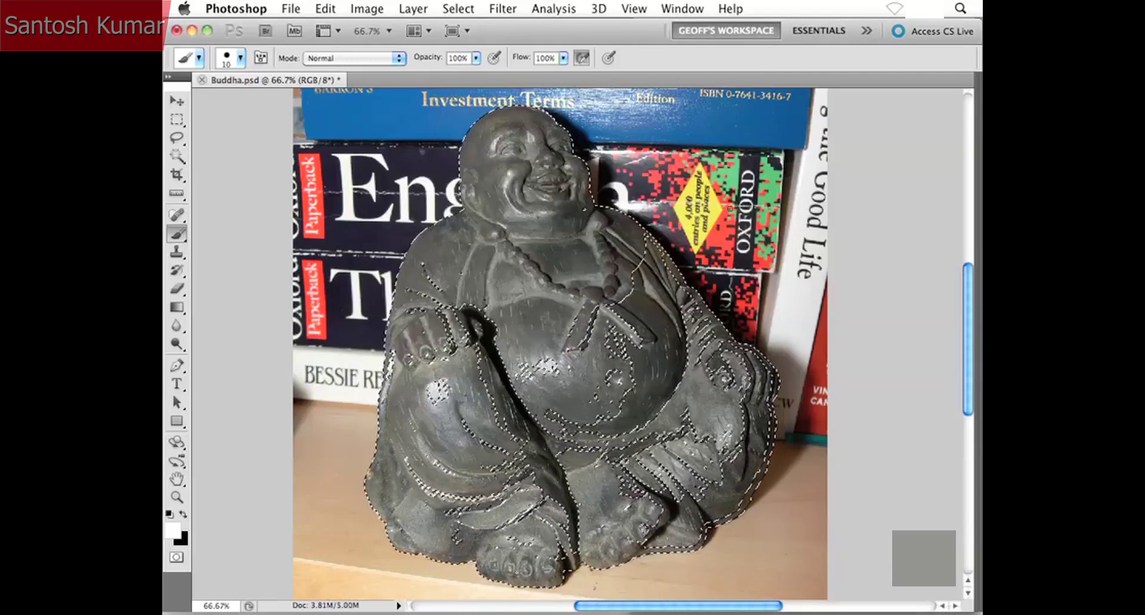
Deselect the statue and load the saved Buddha channel as a new selection.
{"action": "key", "text": "v"}
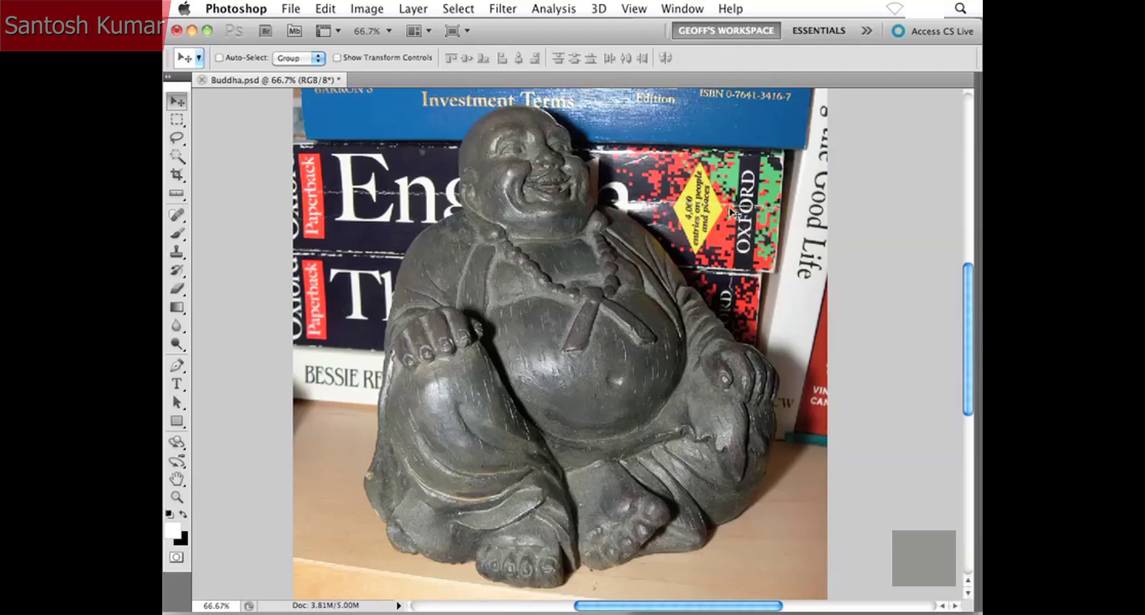
{"action": "left_click", "coordinate": [458, 10]}
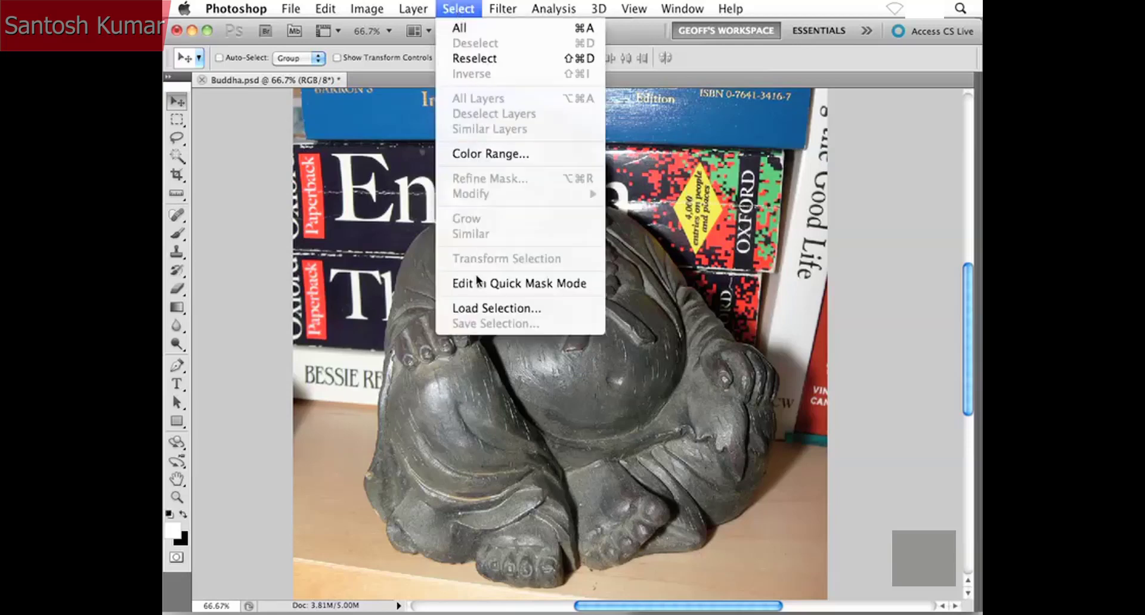
{"action": "left_click", "coordinate": [464, 307]}
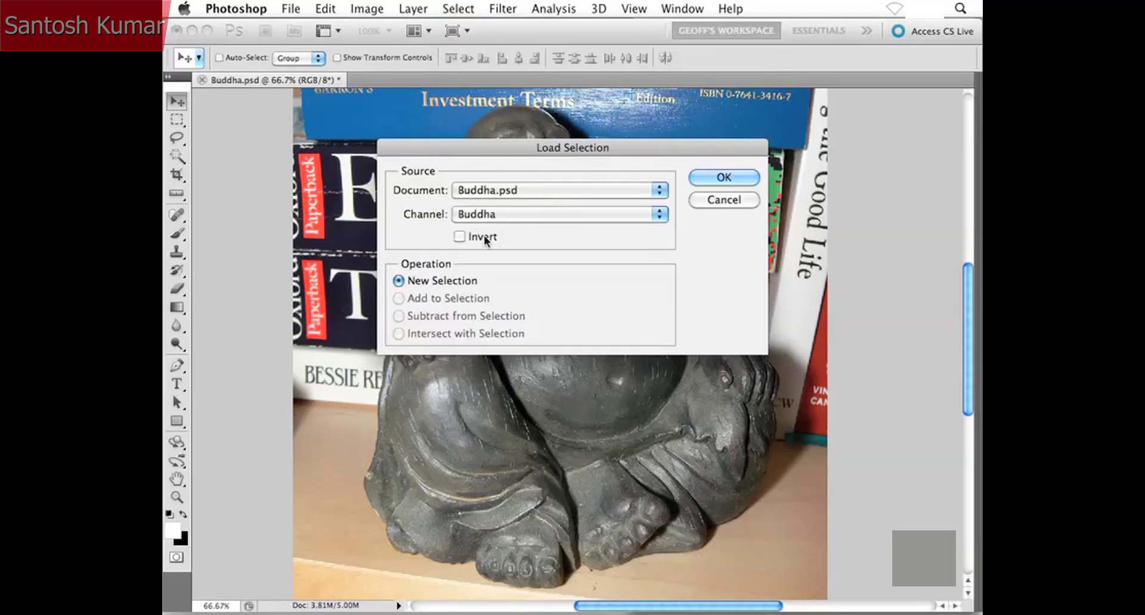
{"action": "left_click", "coordinate": [462, 235]}
{"action": "left_click", "coordinate": [494, 235]}
{"action": "left_click", "coordinate": [754, 181]}
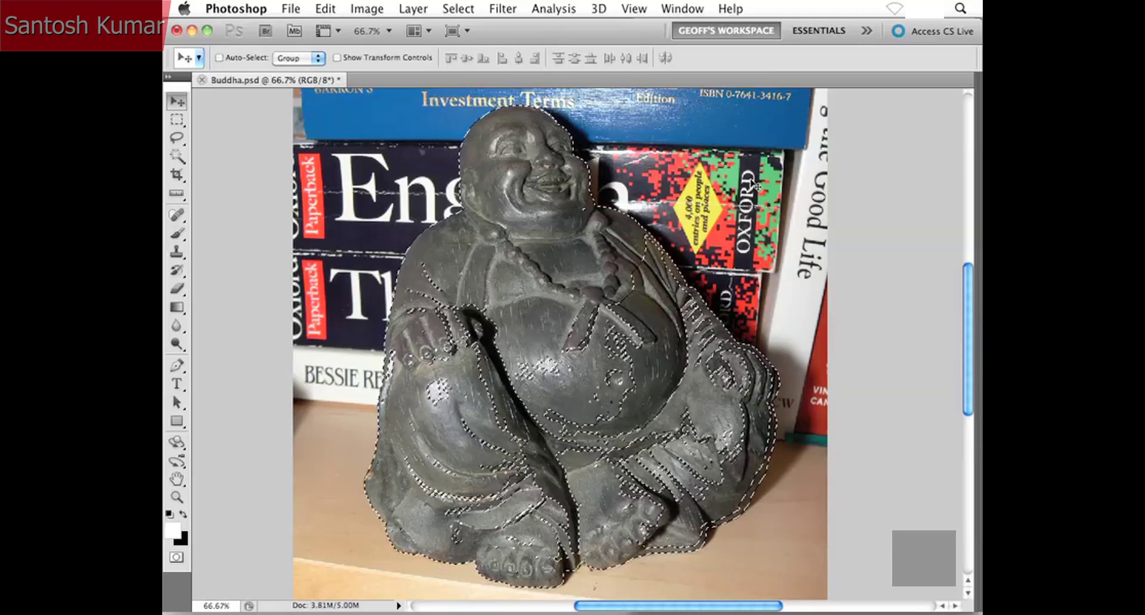
Clear the loaded selection and load the Buddha channel once more without inverting it.
{"action": "key", "text": "super+d"}
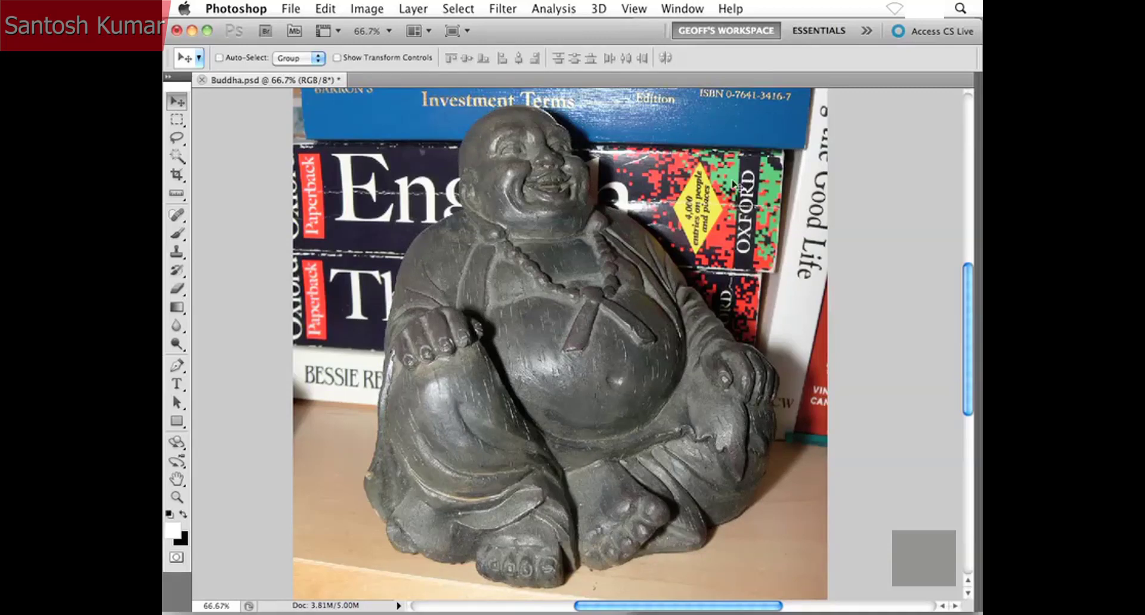
{"action": "left_click", "coordinate": [458, 8]}
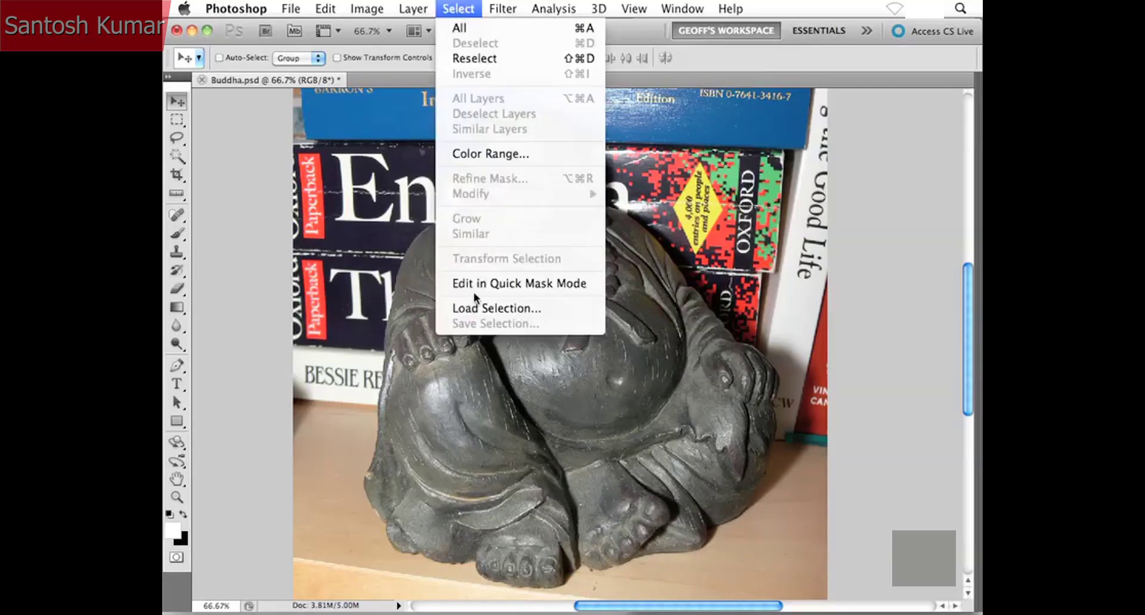
{"action": "left_click", "coordinate": [468, 306]}
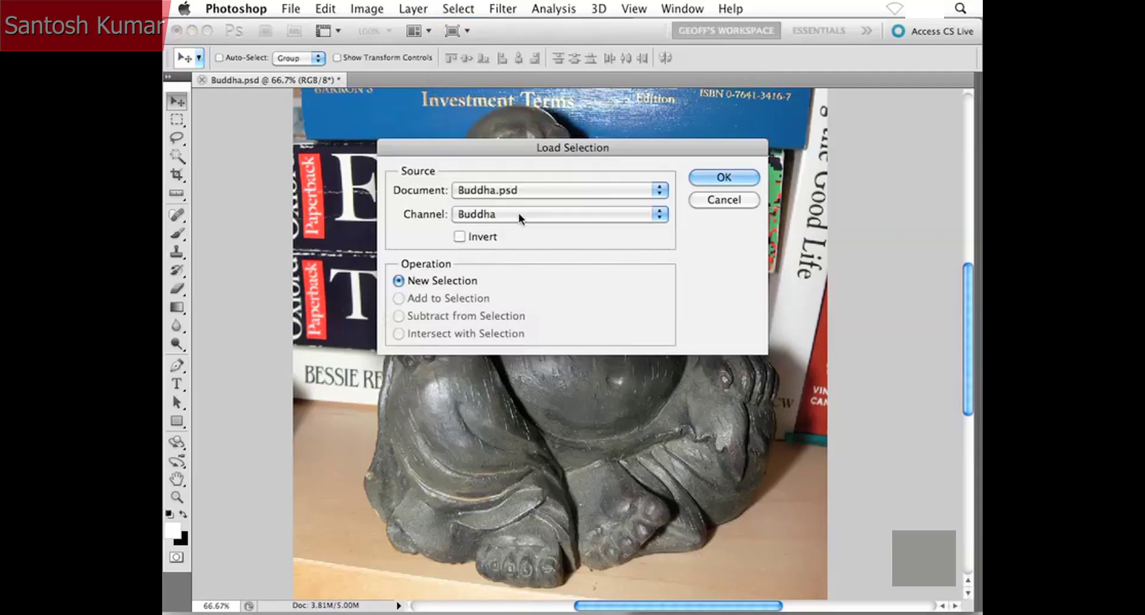
{"action": "left_click", "coordinate": [732, 176]}
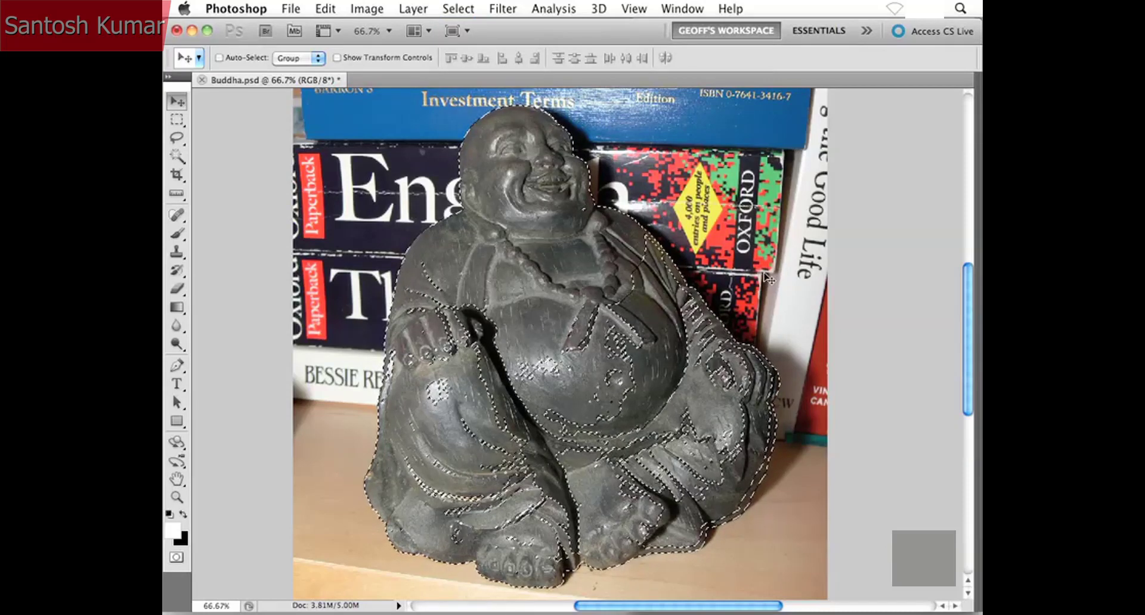
Deselect the statue and display the document's channels.
{"action": "key", "text": "super+d"}
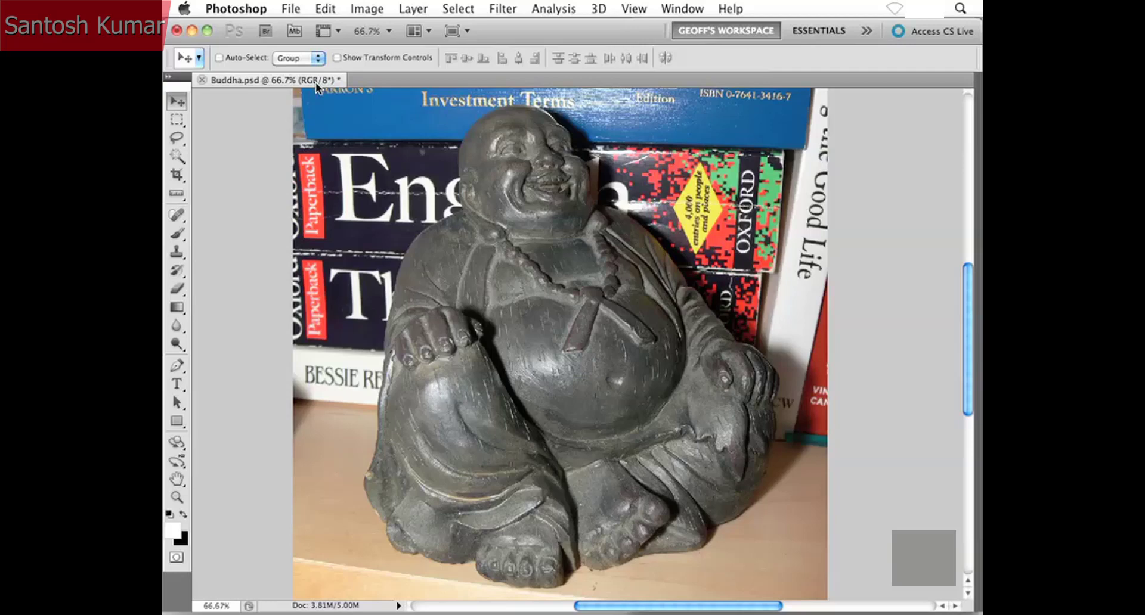
{"action": "left_click", "coordinate": [683, 9]}
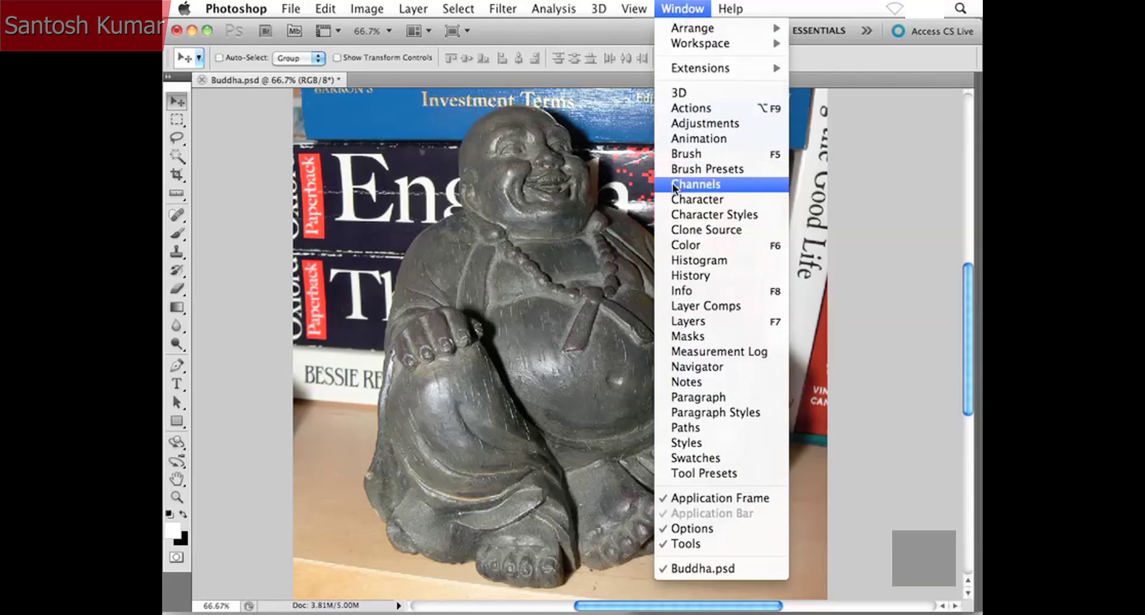
{"action": "left_click", "coordinate": [723, 185]}
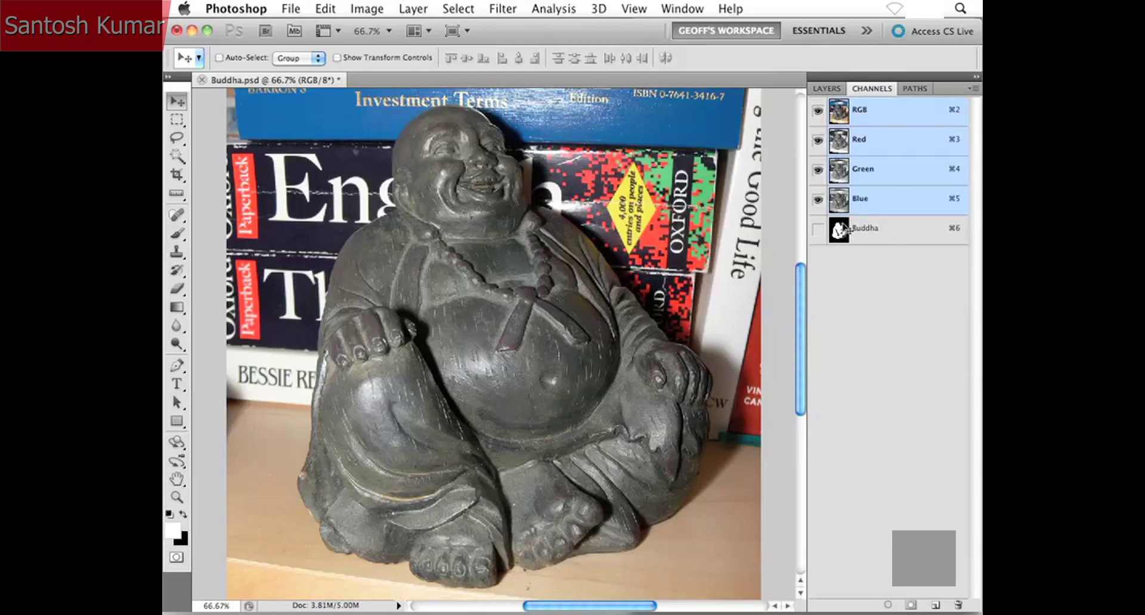
Load the Buddha selection directly from its channel thumbnail and deselect it again.
{"action": "left_click", "coordinate": [472, 9]}
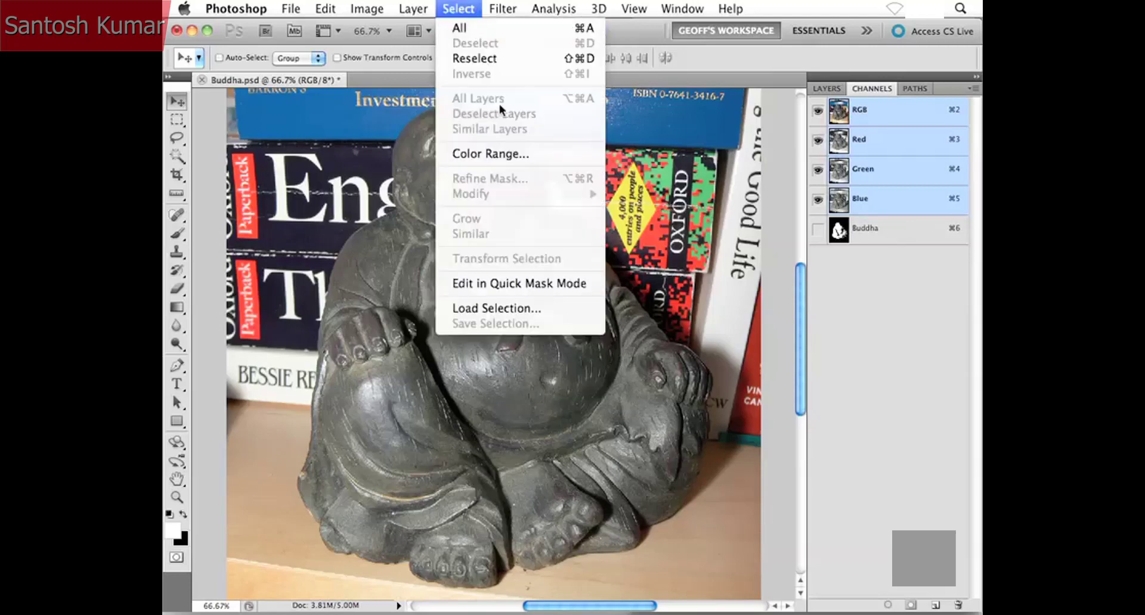
{"action": "left_click", "coordinate": [527, 305]}
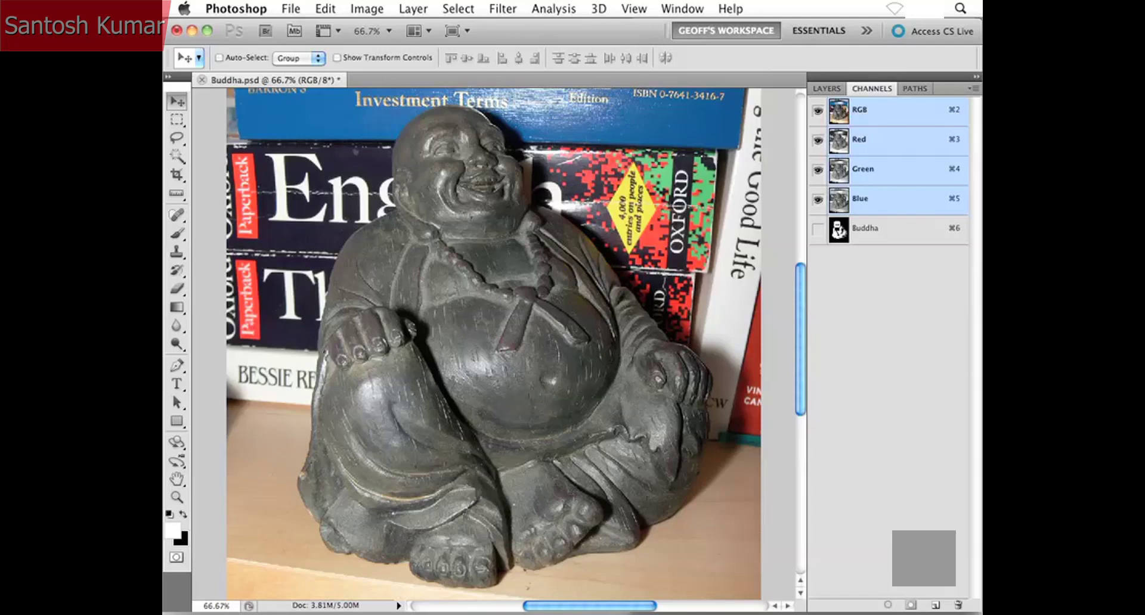
{"action": "left_click", "coordinate": [838, 230], "text": "super"}
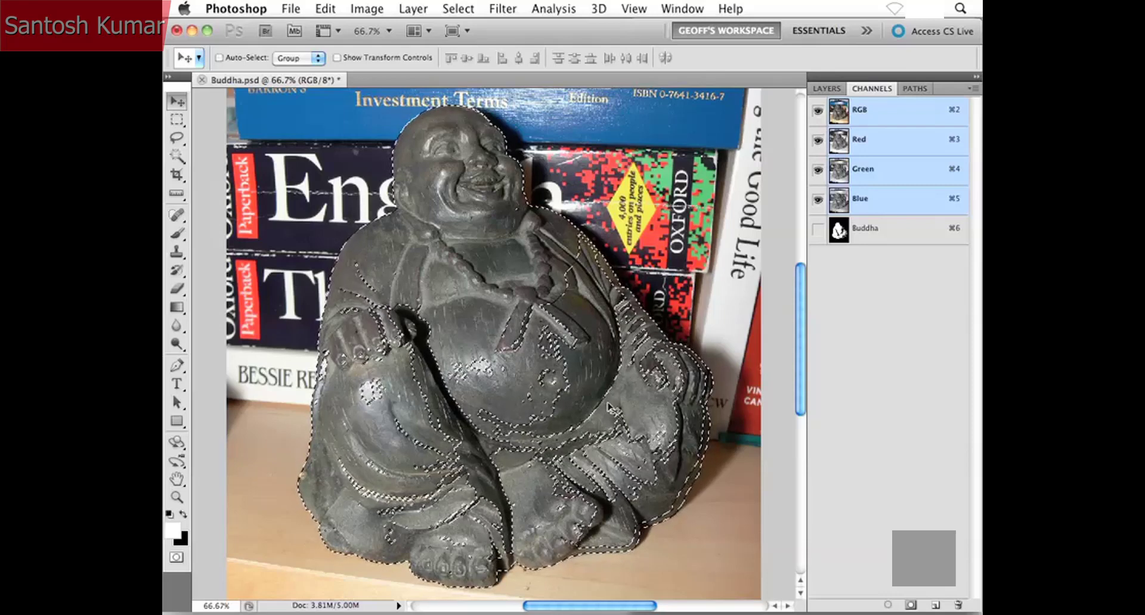
{"action": "key", "text": "super+d"}
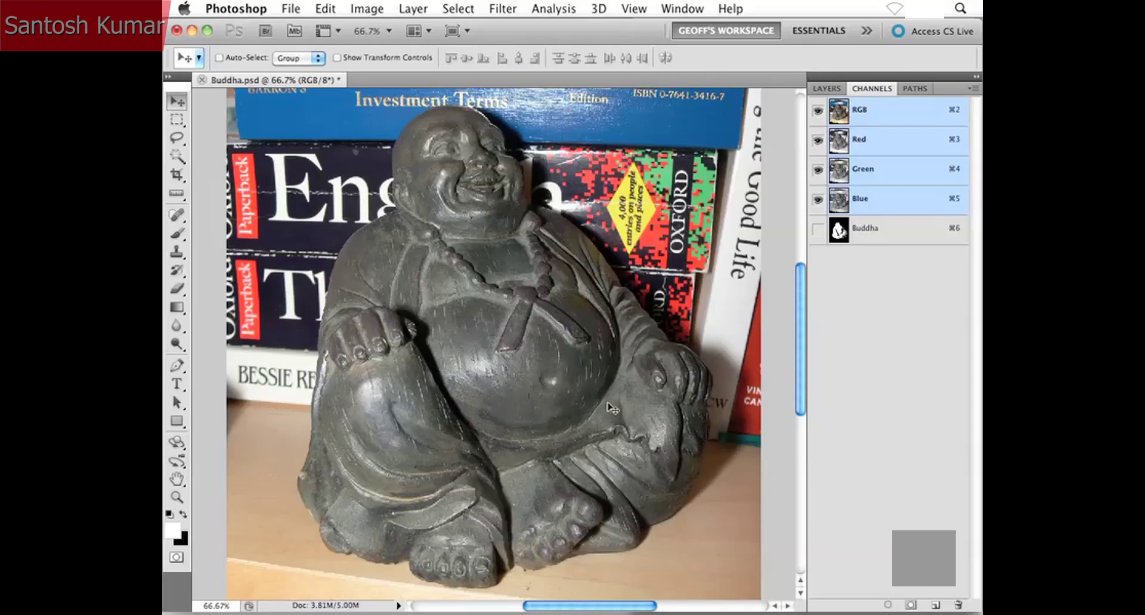
Display the Buddha channel's mask on its own and activate the Brush tool.
{"action": "left_click", "coordinate": [871, 233]}
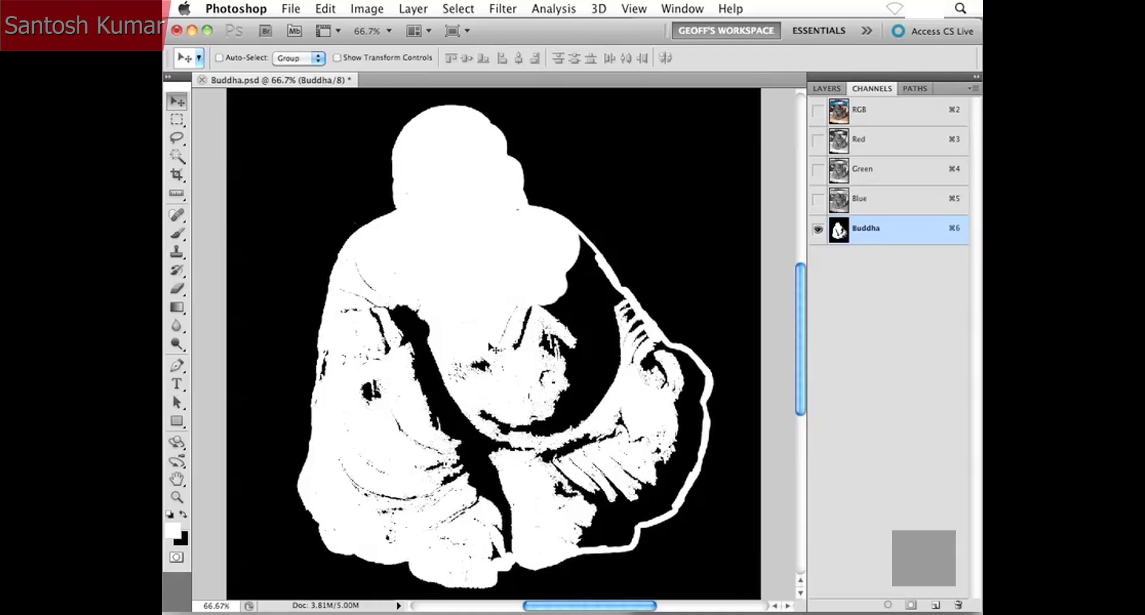
{"action": "key", "text": "super+equal"}
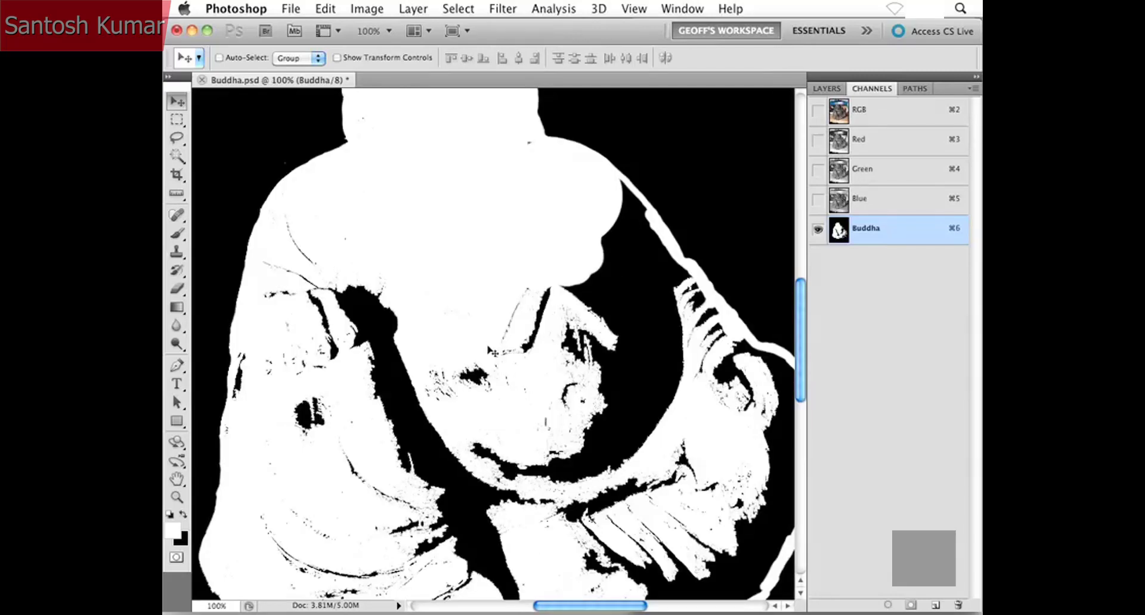
{"action": "key", "text": "b"}
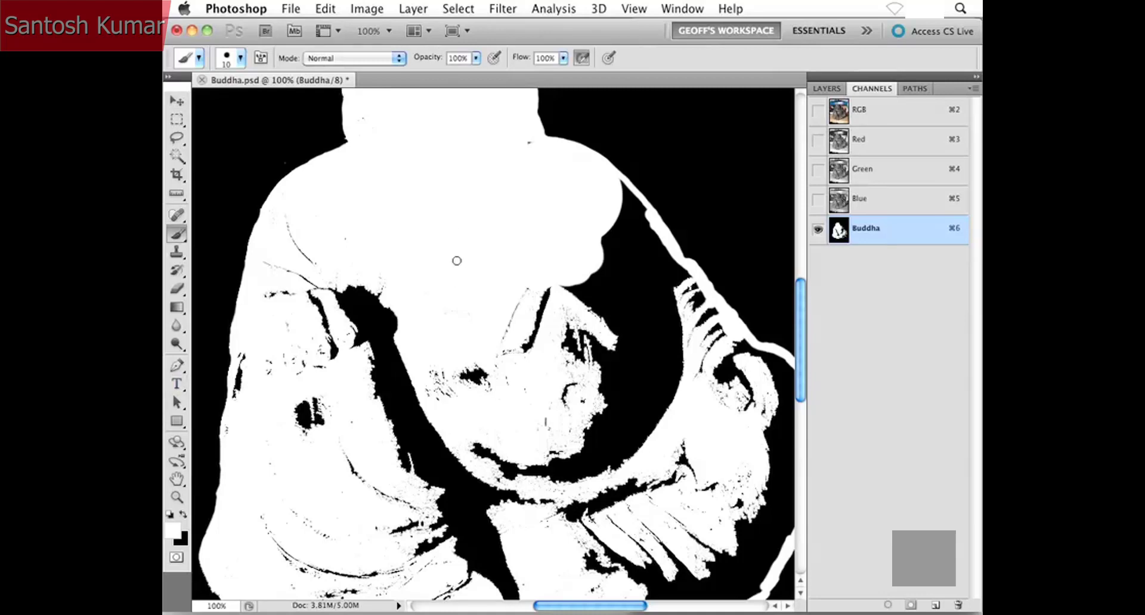
Paint a black patch over the white chest area of the mask with the 10 px brush.
{"action": "key", "text": "x"}
{"action": "mouse_move", "coordinate": [463, 245]}
{"action": "left_mouse_down"}
{"action": "mouse_move", "coordinate": [503, 233]}
{"action": "mouse_move", "coordinate": [444, 244]}
{"action": "mouse_move", "coordinate": [507, 241]}
{"action": "mouse_move", "coordinate": [493, 210]}
{"action": "mouse_move", "coordinate": [448, 224]}
{"action": "mouse_move", "coordinate": [515, 245]}
{"action": "mouse_move", "coordinate": [483, 206]}
{"action": "mouse_move", "coordinate": [534, 228]}
{"action": "mouse_move", "coordinate": [466, 220]}
{"action": "mouse_move", "coordinate": [491, 230]}
{"action": "mouse_move", "coordinate": [485, 241]}
{"action": "mouse_move", "coordinate": [460, 229]}
{"action": "mouse_move", "coordinate": [457, 245]}
{"action": "mouse_move", "coordinate": [475, 230]}
{"action": "mouse_move", "coordinate": [446, 232]}
{"action": "mouse_move", "coordinate": [465, 249]}
{"action": "mouse_move", "coordinate": [447, 255]}
{"action": "mouse_move", "coordinate": [511, 238]}
{"action": "left_mouse_up"}
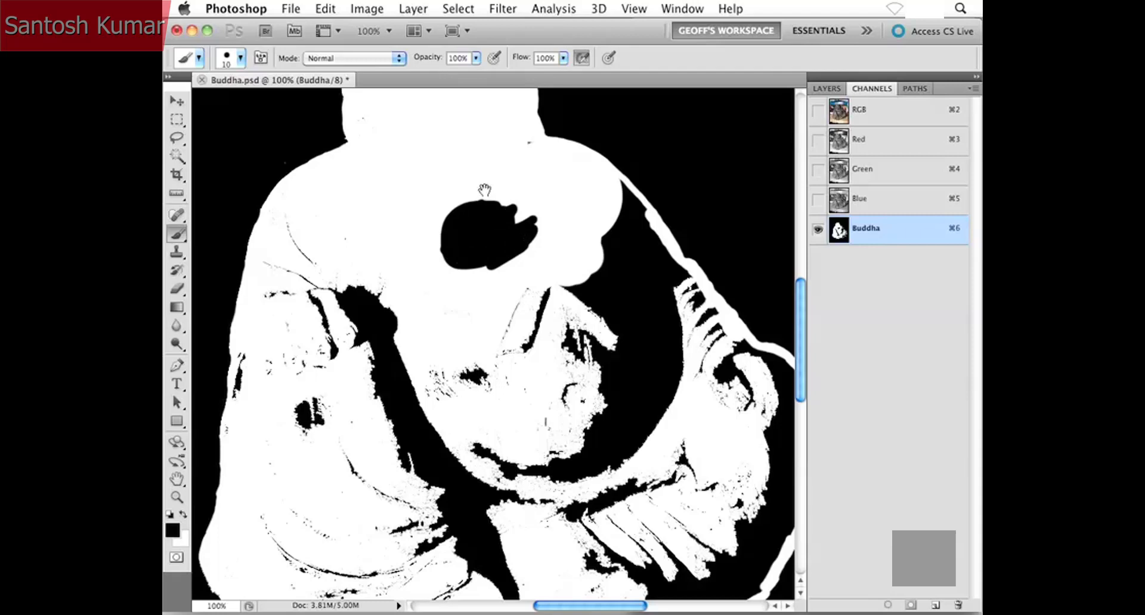
{"action": "left_click_drag", "start_coordinate": [484, 190], "coordinate": [494, 281]}
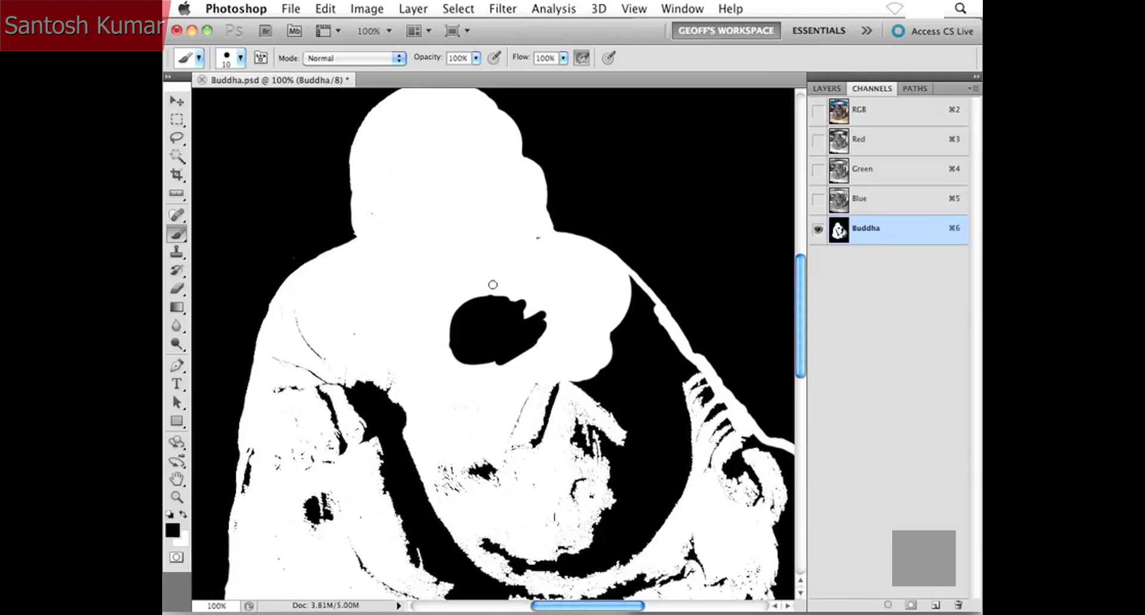
Paint over the black patch and the gaps in the statue's chest and belly with a white 125 px brush.
{"action": "key", "text": "x"}
{"action": "key", "text": "bracketright"}
{"action": "key", "text": "bracketright"}
{"action": "key", "text": "bracketright"}
{"action": "key", "text": "bracketright"}
{"action": "key", "text": "bracketright"}
{"action": "key", "text": "bracketright"}
{"action": "key", "text": "bracketright"}
{"action": "key", "text": "bracketright"}
{"action": "key", "text": "bracketright"}
{"action": "key", "text": "bracketright"}
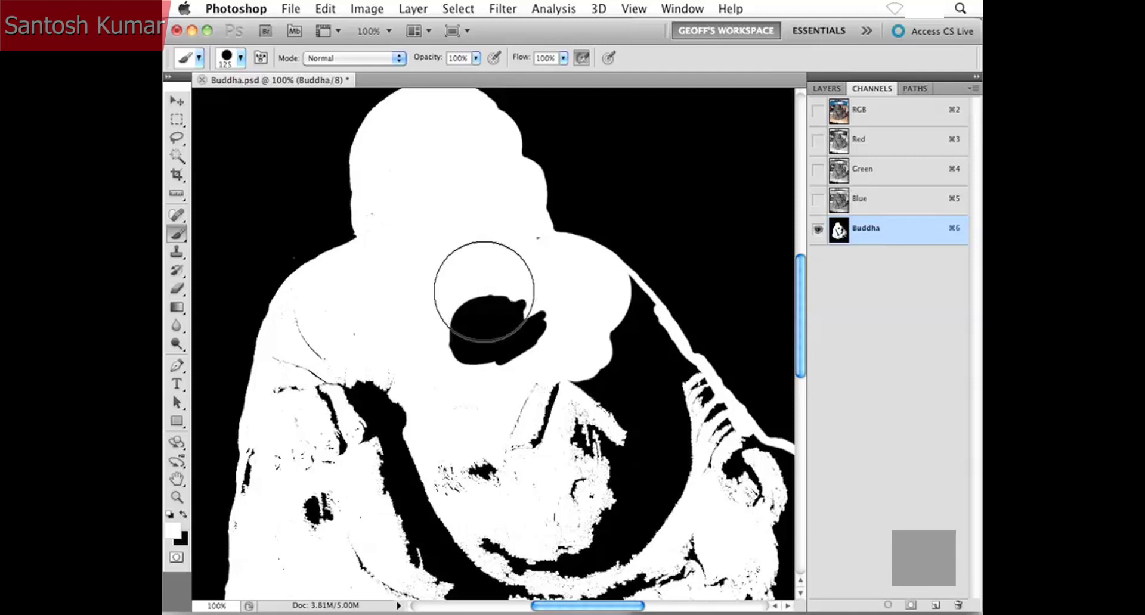
{"action": "left_click_drag", "start_coordinate": [454, 332], "coordinate": [486, 404]}
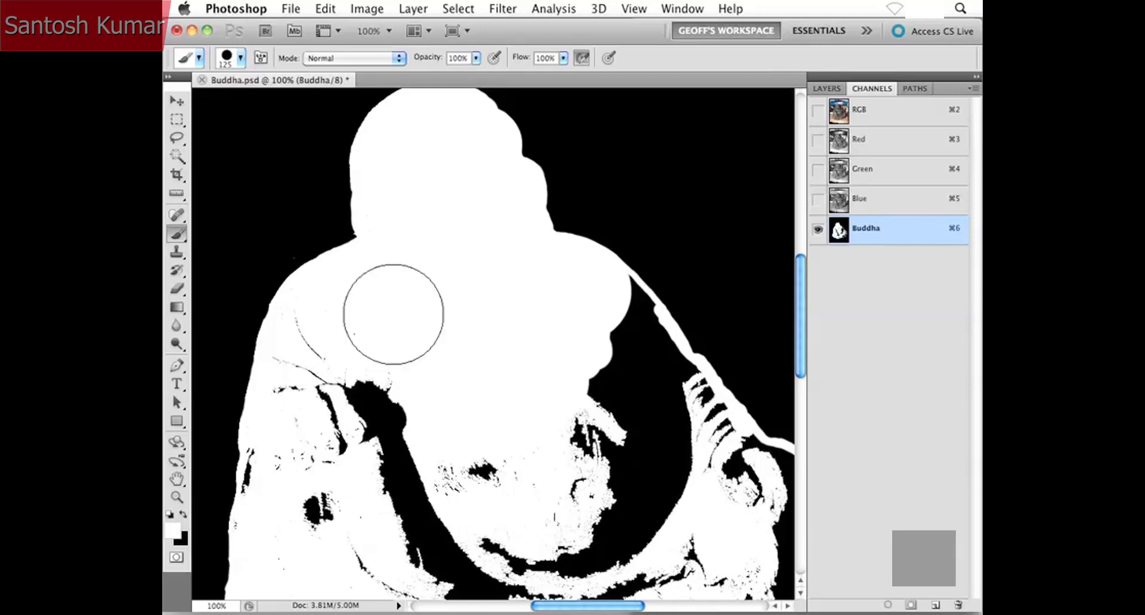
{"action": "mouse_move", "coordinate": [391, 310]}
{"action": "left_mouse_down"}
{"action": "mouse_move", "coordinate": [331, 416]}
{"action": "mouse_move", "coordinate": [334, 332]}
{"action": "mouse_move", "coordinate": [318, 421]}
{"action": "mouse_move", "coordinate": [390, 417]}
{"action": "mouse_move", "coordinate": [414, 323]}
{"action": "mouse_move", "coordinate": [396, 284]}
{"action": "mouse_move", "coordinate": [429, 364]}
{"action": "mouse_move", "coordinate": [372, 361]}
{"action": "mouse_move", "coordinate": [354, 338]}
{"action": "mouse_move", "coordinate": [334, 388]}
{"action": "mouse_move", "coordinate": [332, 378]}
{"action": "mouse_move", "coordinate": [446, 356]}
{"action": "mouse_move", "coordinate": [475, 414]}
{"action": "mouse_move", "coordinate": [597, 375]}
{"action": "mouse_move", "coordinate": [618, 386]}
{"action": "mouse_move", "coordinate": [596, 361]}
{"action": "mouse_move", "coordinate": [507, 349]}
{"action": "left_mouse_up"}
{"action": "key", "text": "space"}
{"action": "key", "text": "space"}
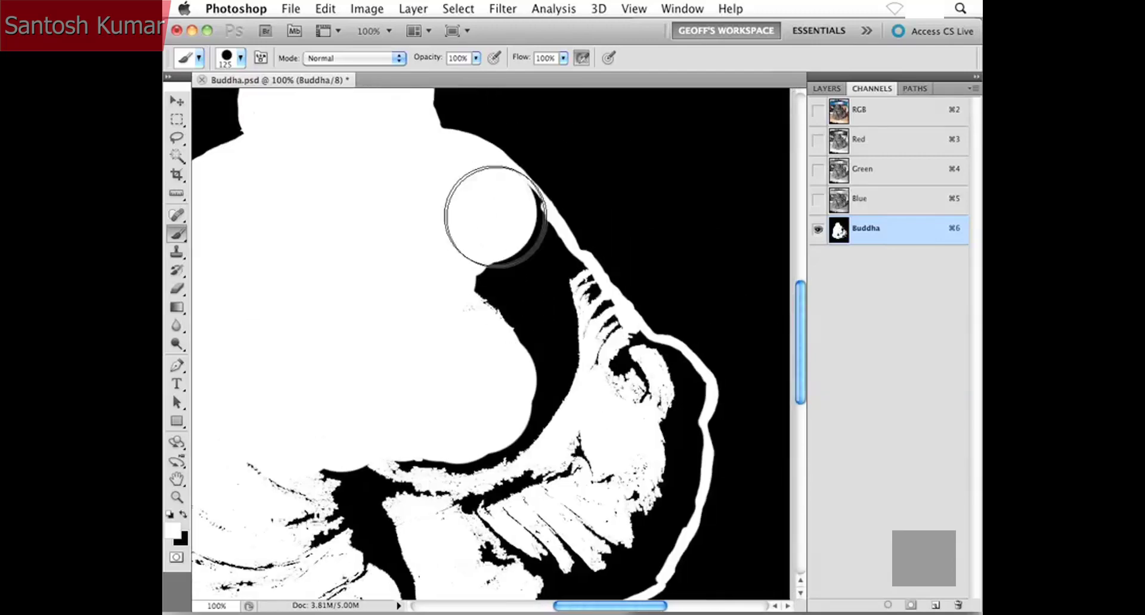
Fill the remaining black gaps in the shoulder, arm, knees and feet of the mask with white.
{"action": "left_click_drag", "start_coordinate": [499, 225], "coordinate": [486, 199]}
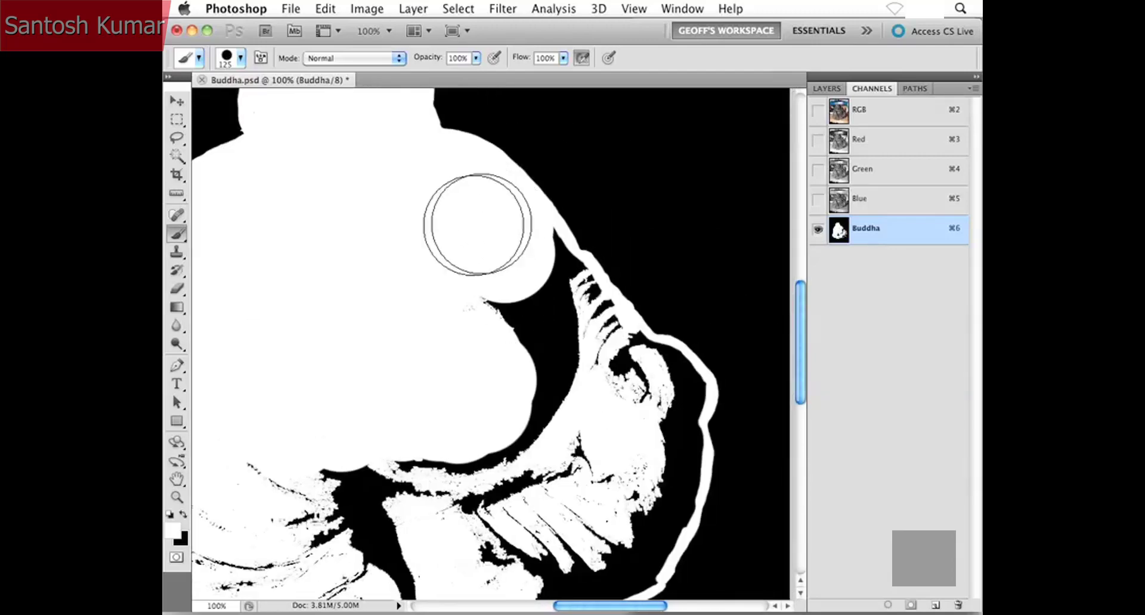
{"action": "mouse_move", "coordinate": [500, 242]}
{"action": "left_mouse_down"}
{"action": "mouse_move", "coordinate": [541, 331]}
{"action": "mouse_move", "coordinate": [531, 296]}
{"action": "mouse_move", "coordinate": [548, 294]}
{"action": "mouse_move", "coordinate": [577, 373]}
{"action": "mouse_move", "coordinate": [567, 319]}
{"action": "mouse_move", "coordinate": [602, 414]}
{"action": "mouse_move", "coordinate": [619, 377]}
{"action": "mouse_move", "coordinate": [610, 401]}
{"action": "mouse_move", "coordinate": [565, 411]}
{"action": "mouse_move", "coordinate": [460, 467]}
{"action": "mouse_move", "coordinate": [469, 506]}
{"action": "left_mouse_up"}
{"action": "mouse_move", "coordinate": [469, 507]}
{"action": "left_mouse_down"}
{"action": "mouse_move", "coordinate": [546, 371]}
{"action": "mouse_move", "coordinate": [538, 360]}
{"action": "left_mouse_up"}
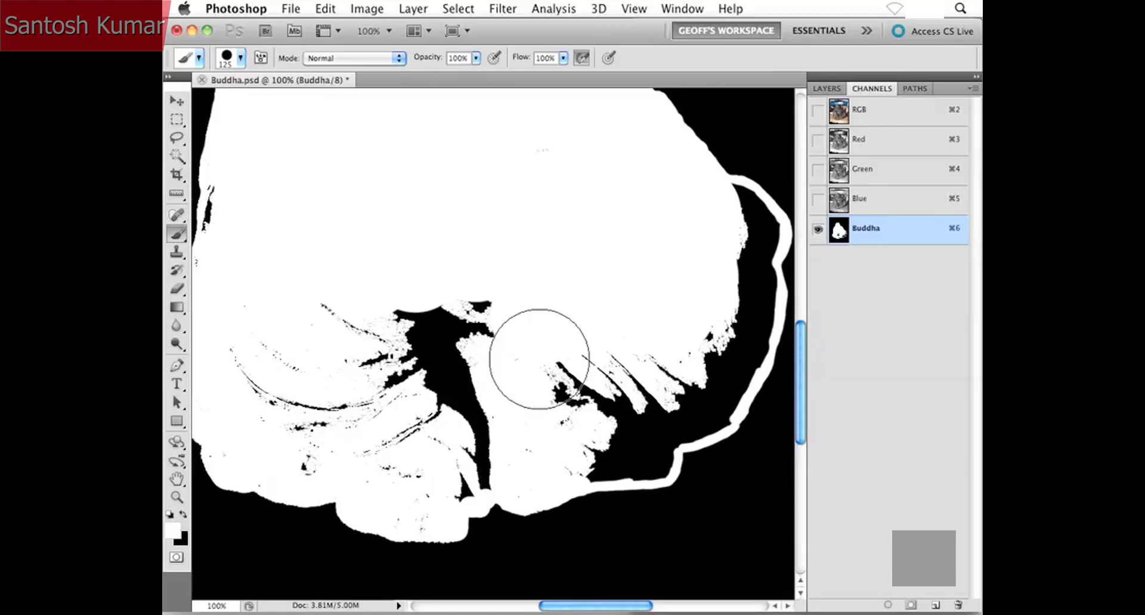
{"action": "scroll", "coordinate": [539, 359], "scroll_direction": "up", "scroll_amount": 5}
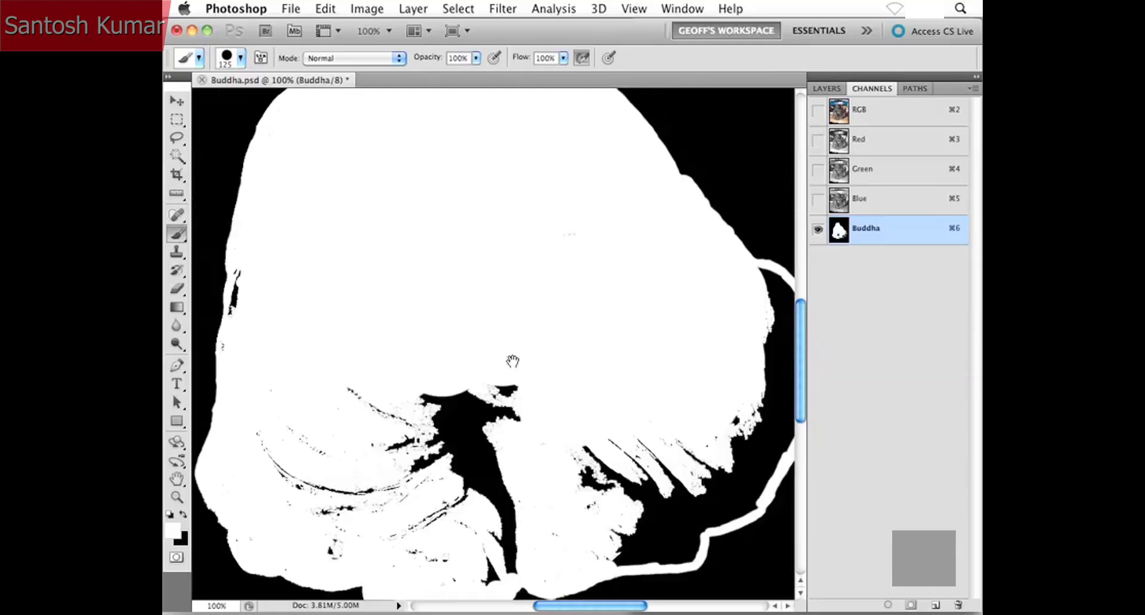
{"action": "key", "text": "super+minus"}
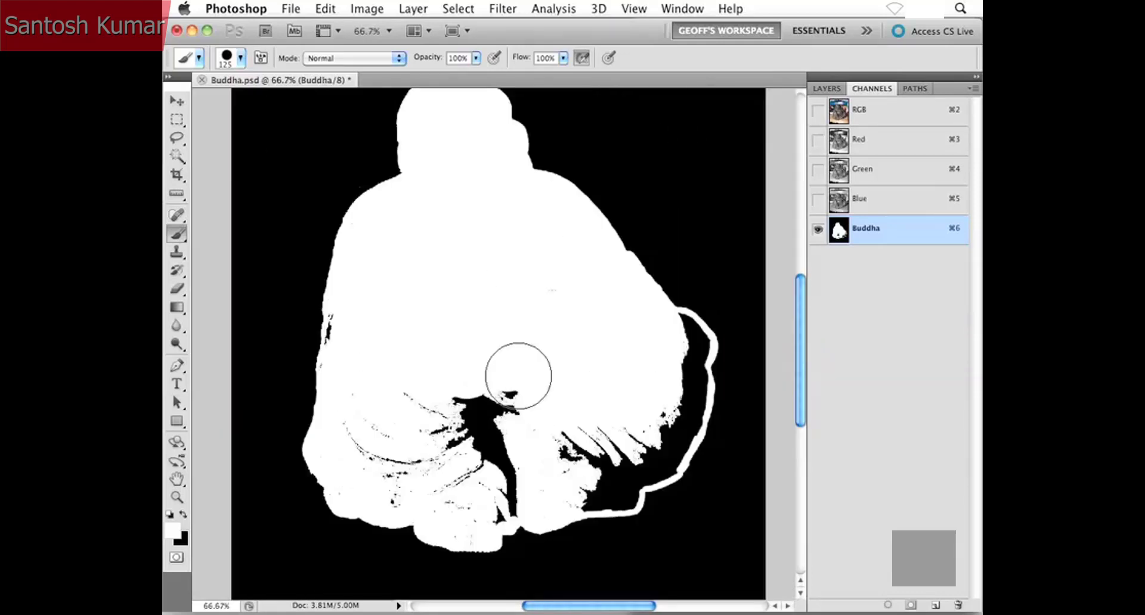
{"action": "left_click_drag", "start_coordinate": [511, 351], "coordinate": [519, 383]}
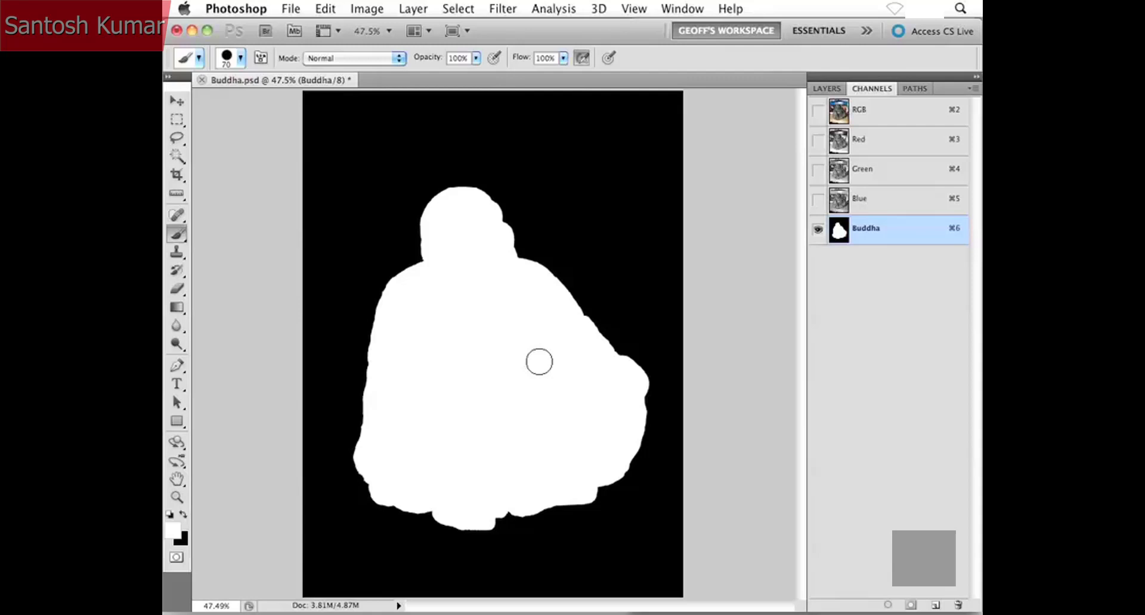
Enlarge the brush to 250 px.
{"action": "key", "text": "bracketright"}
{"action": "key", "text": "bracketright"}
{"action": "key", "text": "bracketright"}
{"action": "key", "text": "bracketright"}
{"action": "key", "text": "bracketright"}
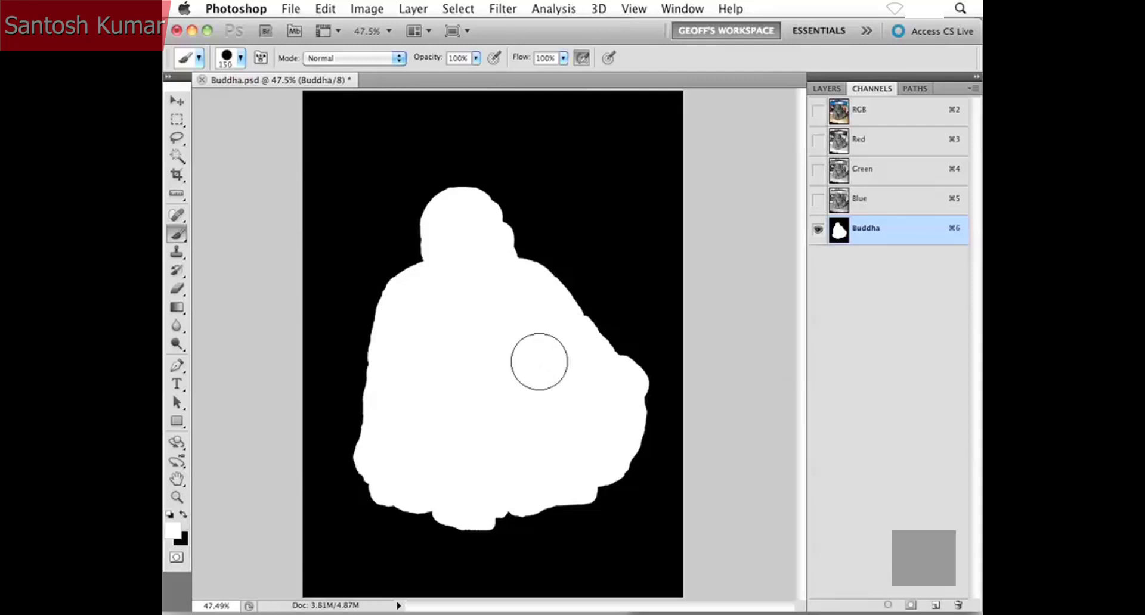
{"action": "key", "text": "bracketright"}
{"action": "key", "text": "bracketright"}
{"action": "key", "text": "bracketright"}
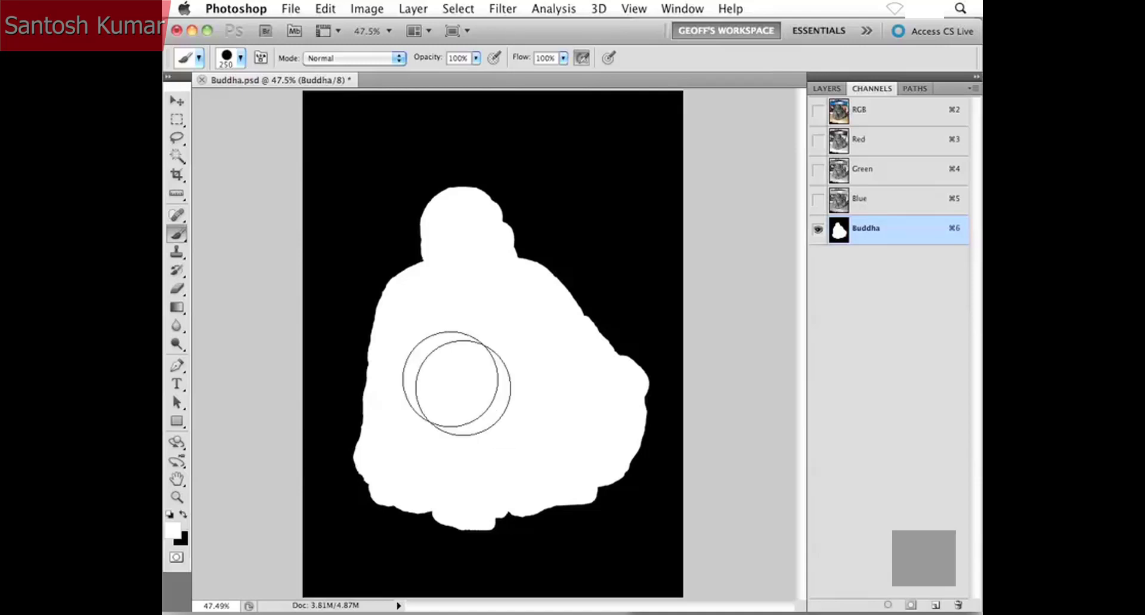
Reduce the brush size to less than 90 px.
{"action": "key", "text": "bracketleft"}
{"action": "key", "text": "bracketleft"}
{"action": "key", "text": "bracketleft"}
{"action": "key", "text": "bracketleft"}
{"action": "key", "text": "bracketleft"}
{"action": "key", "text": "bracketleft"}
{"action": "key", "text": "bracketleft"}
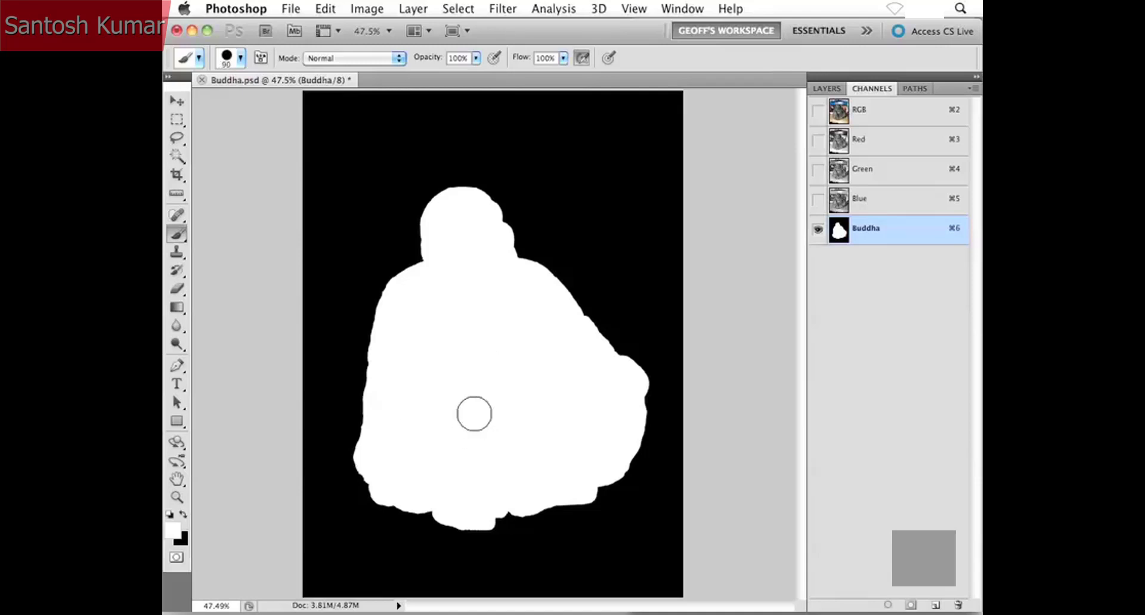
{"action": "key", "text": "bracketleft"}
{"action": "key", "text": "bracketleft"}
{"action": "key", "text": "bracketleft"}
Return to the RGB composite with the Move tool active and load the Buddha channel as a new selection.
{"action": "key", "text": "v"}
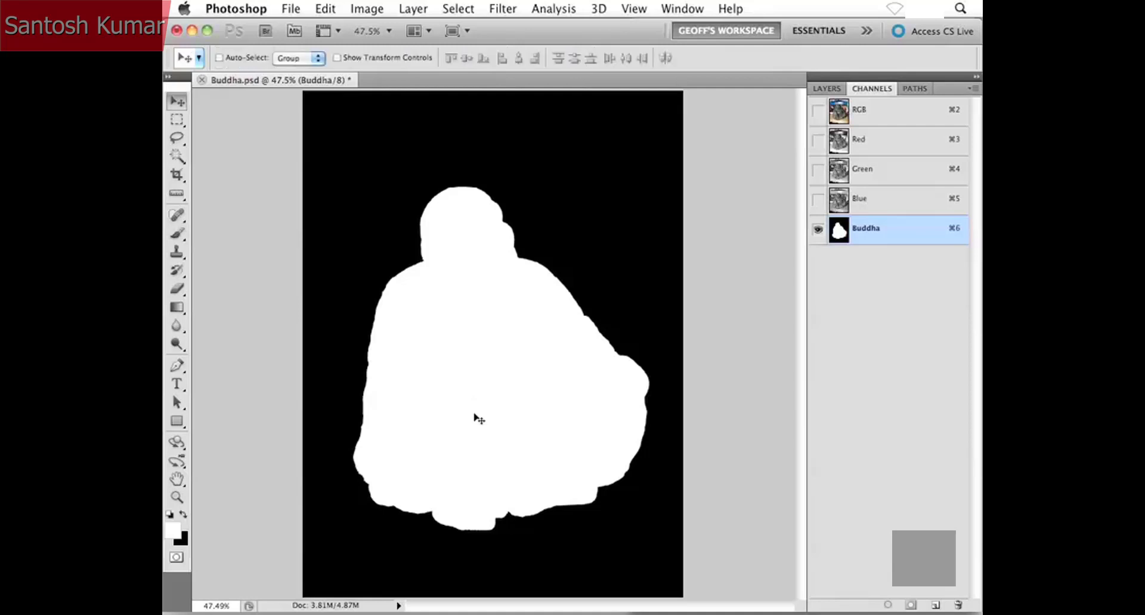
{"action": "left_click", "coordinate": [900, 115]}
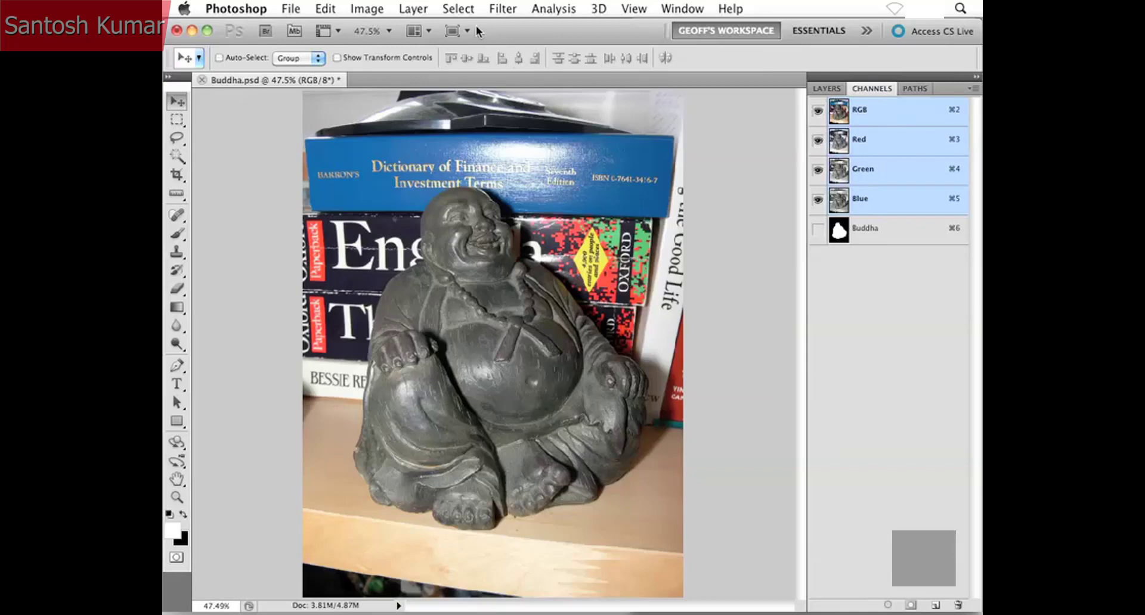
{"action": "left_click", "coordinate": [458, 9]}
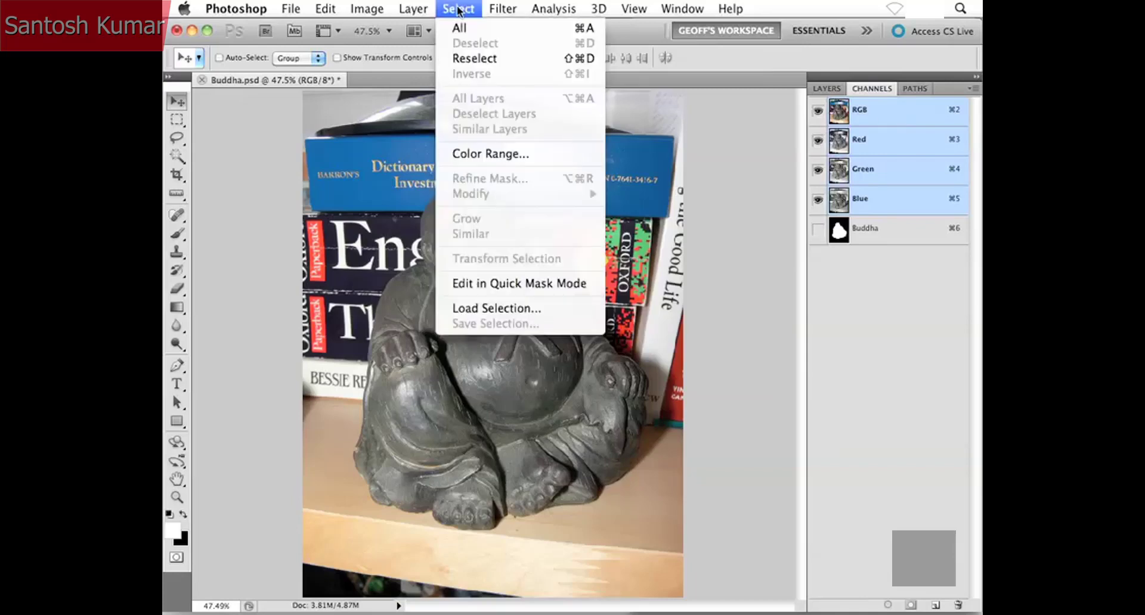
{"action": "left_click", "coordinate": [474, 305]}
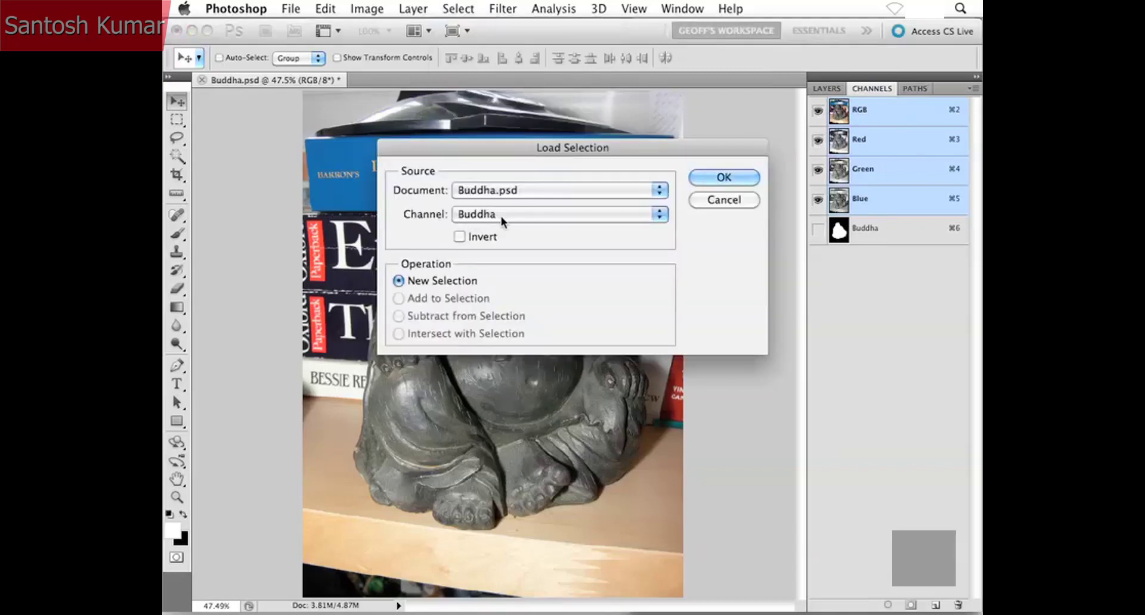
{"action": "left_click", "coordinate": [710, 181]}
Open Refine Edge for the statue selection using the Rectangular Marquee tool, and place its dialog clear of the statue.
{"action": "key", "text": "super+equal"}
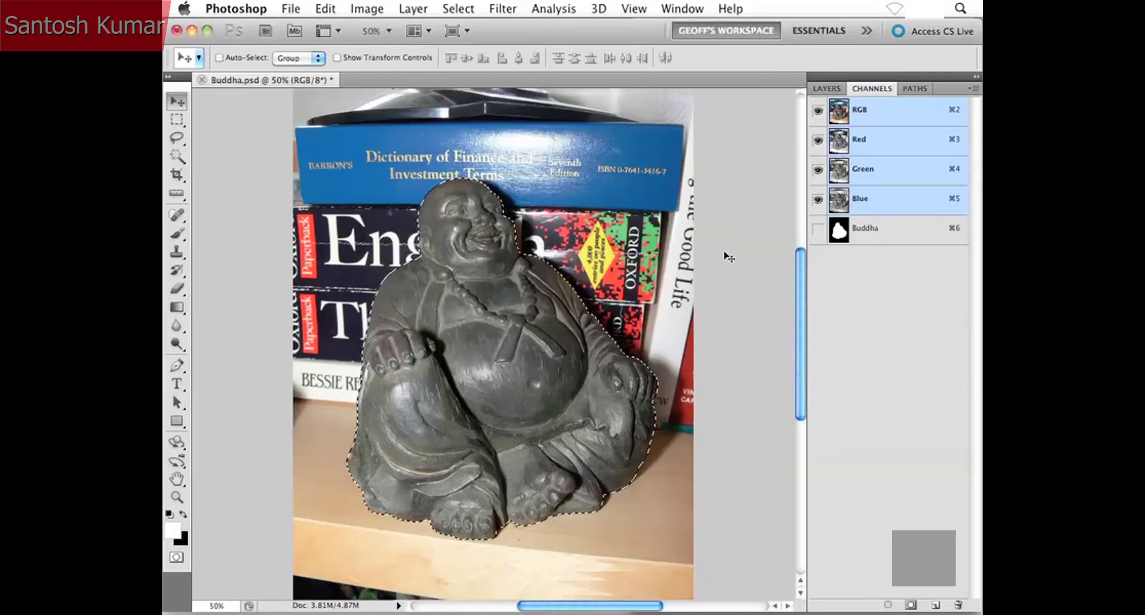
{"action": "key", "text": "super+equal"}
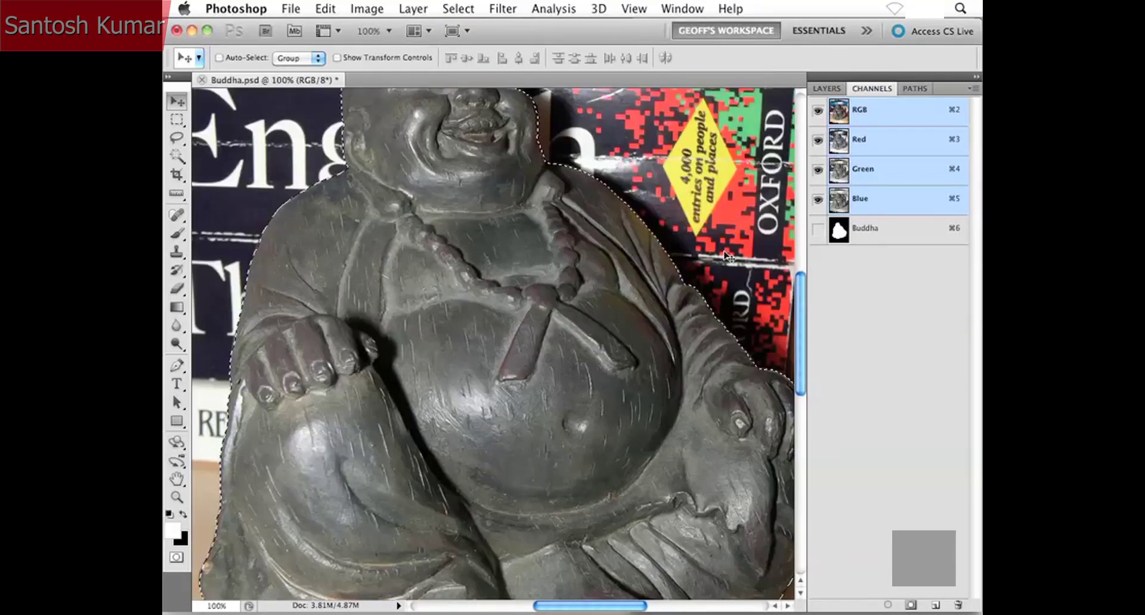
{"action": "left_click_drag", "start_coordinate": [546, 248], "coordinate": [548, 271]}
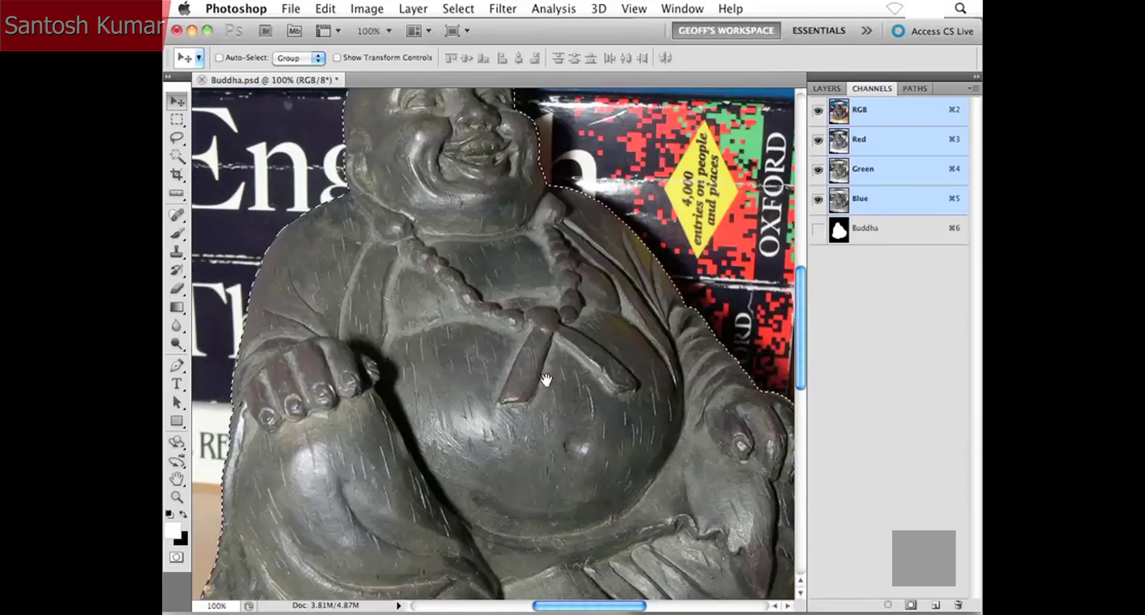
{"action": "left_click_drag", "start_coordinate": [546, 379], "coordinate": [519, 370]}
{"action": "key", "text": "super+minus"}
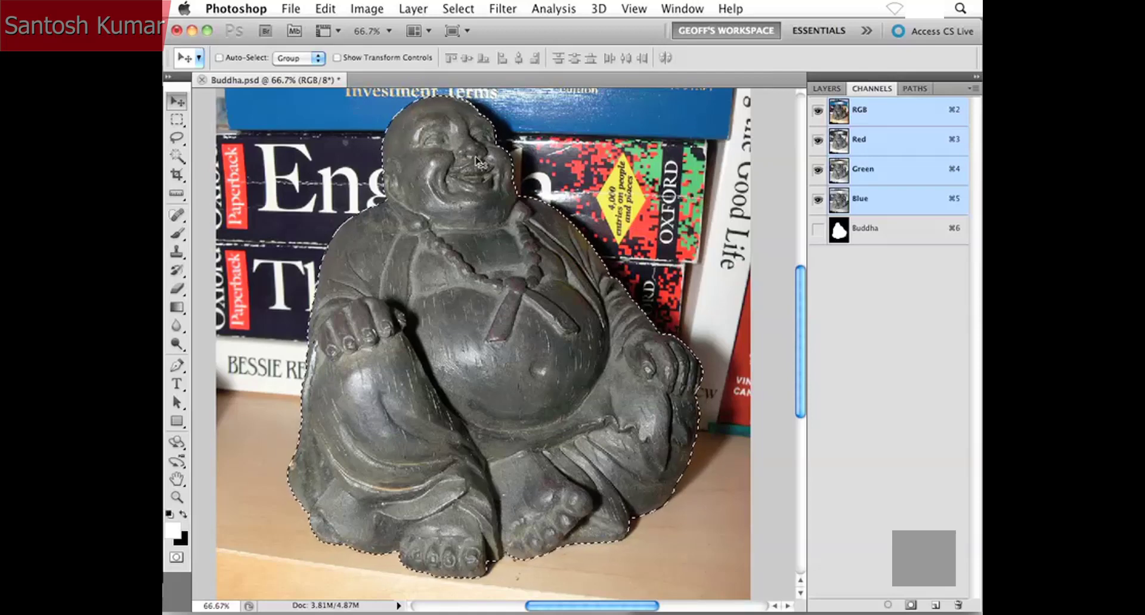
{"action": "left_click", "coordinate": [177, 120]}
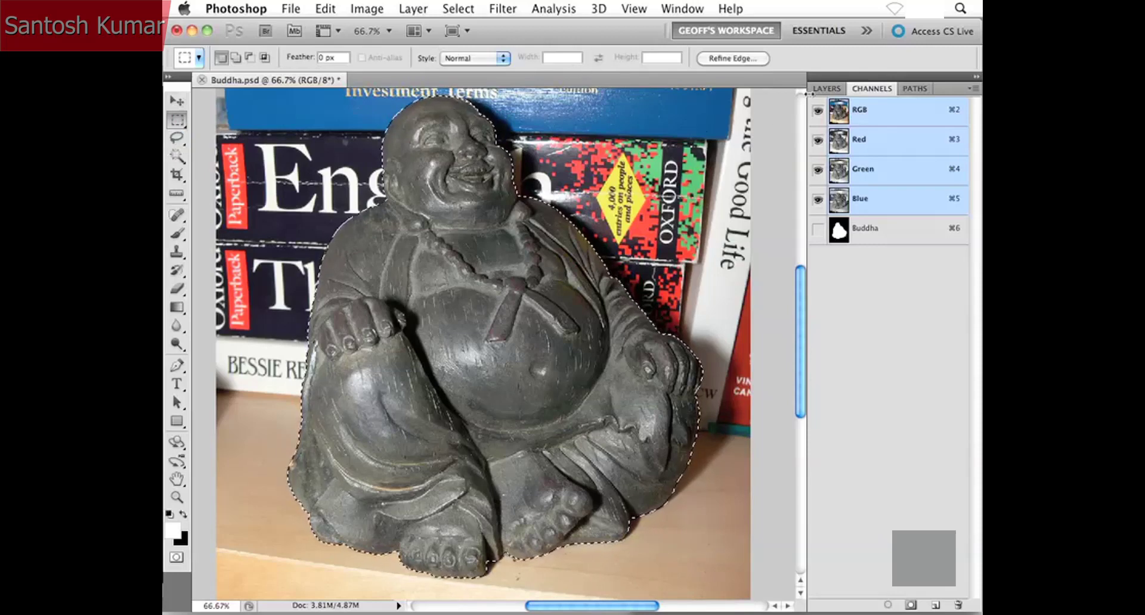
{"action": "left_click", "coordinate": [756, 58]}
{"action": "left_click_drag", "start_coordinate": [756, 89], "coordinate": [750, 74]}
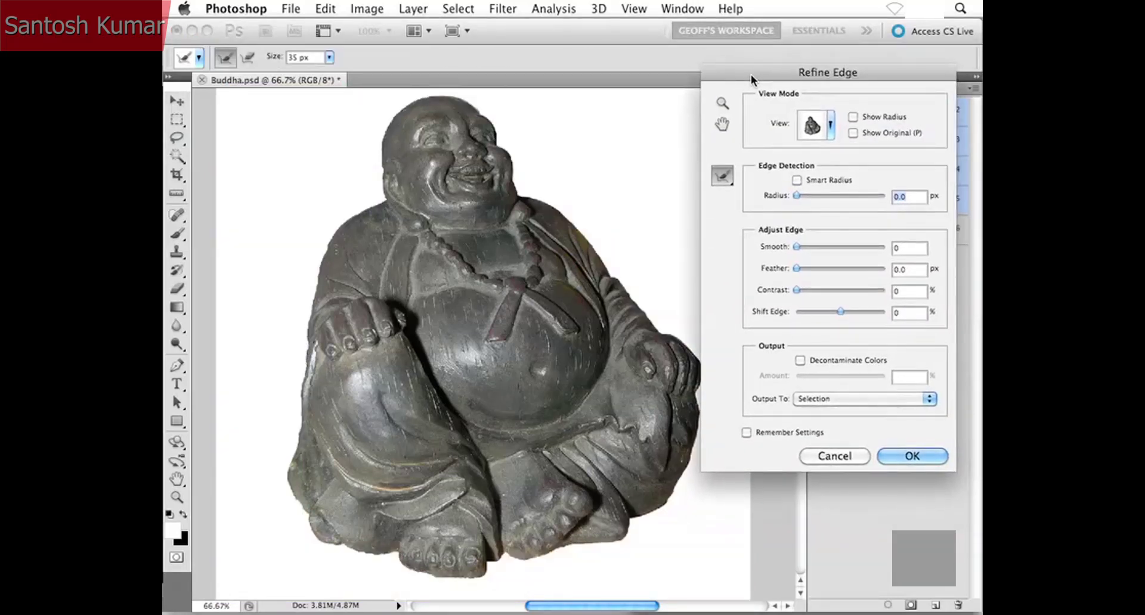
{"action": "left_click_drag", "start_coordinate": [749, 74], "coordinate": [769, 66]}
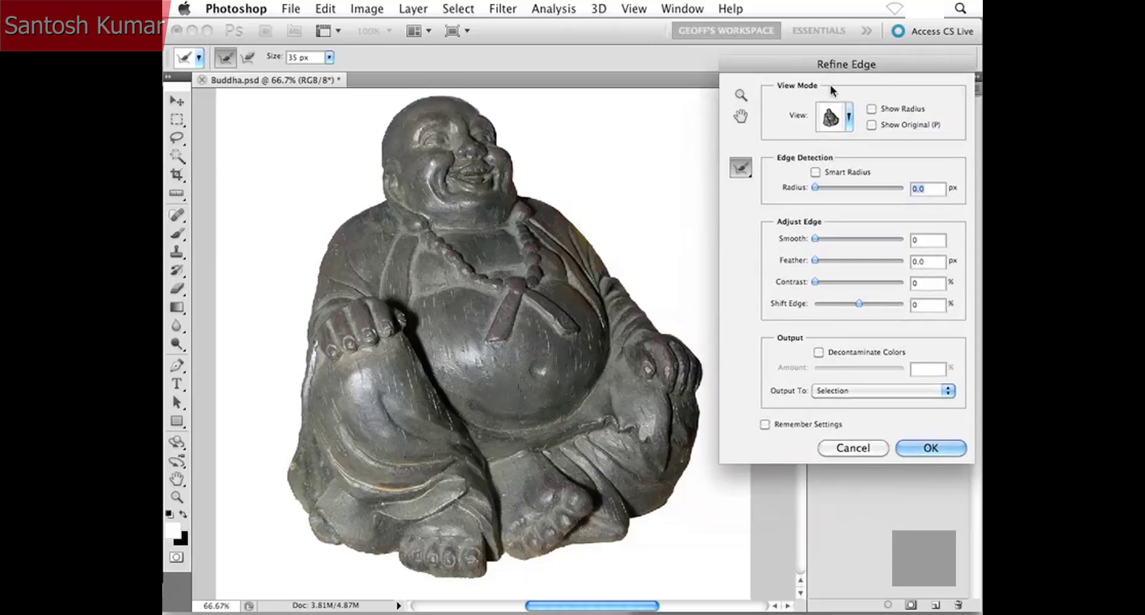
Preview the statue selection in the Marching Ants, Overlay and On Black views, ending with On White.
{"action": "left_click", "coordinate": [850, 123]}
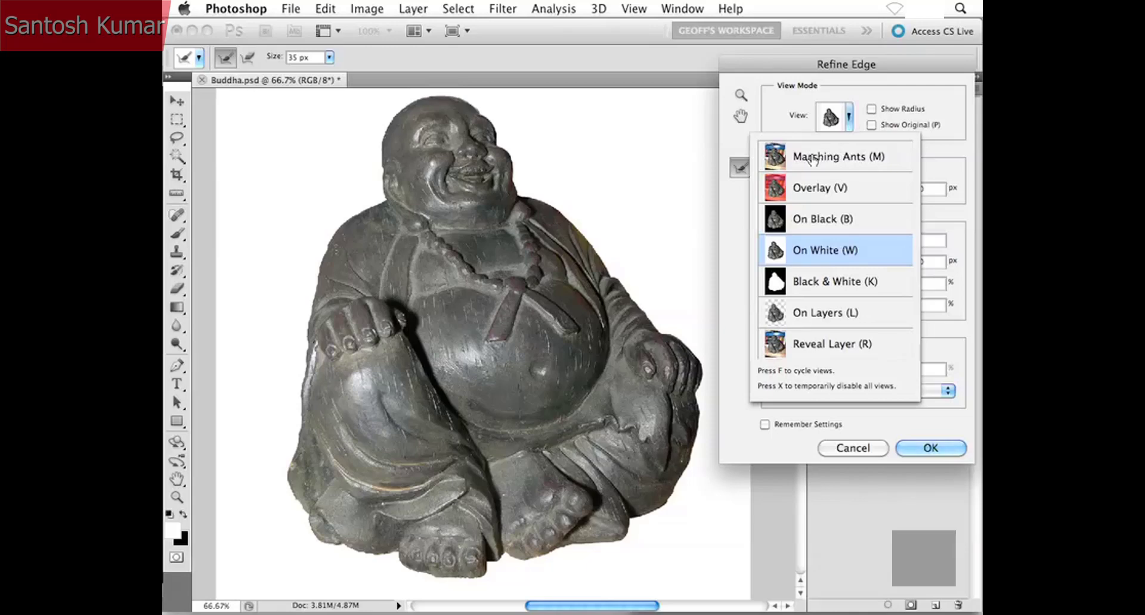
{"action": "left_click", "coordinate": [812, 158]}
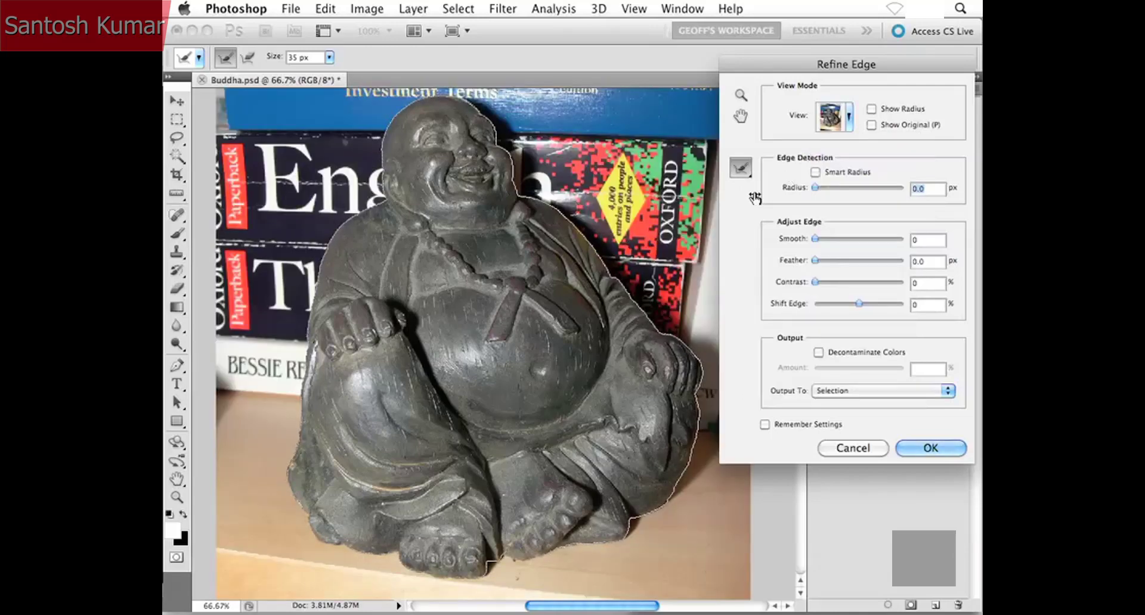
{"action": "left_click", "coordinate": [848, 116]}
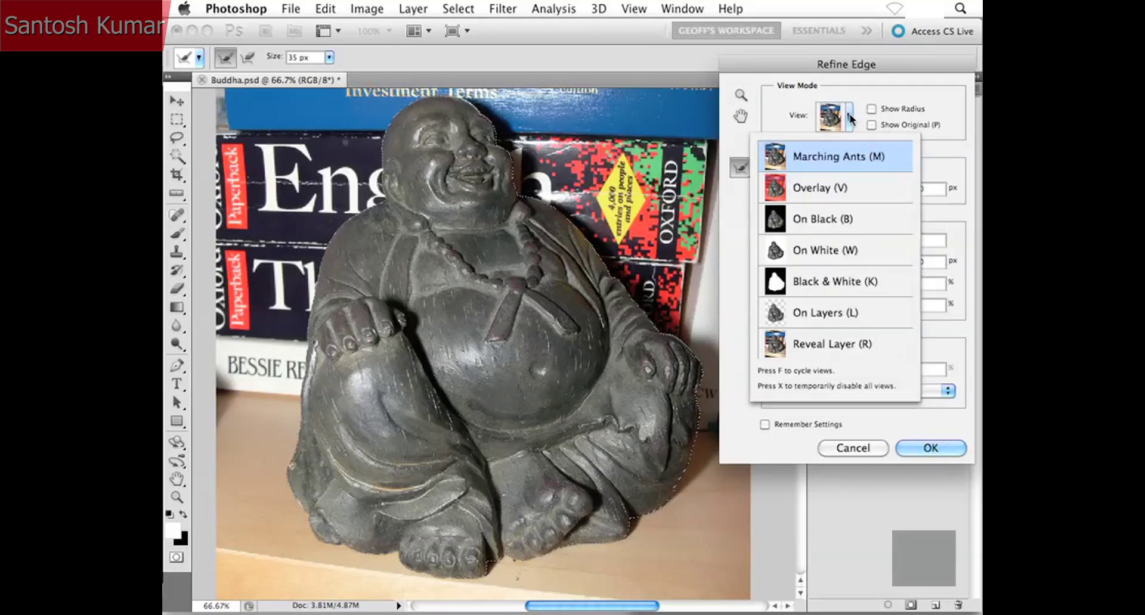
{"action": "left_click", "coordinate": [812, 188]}
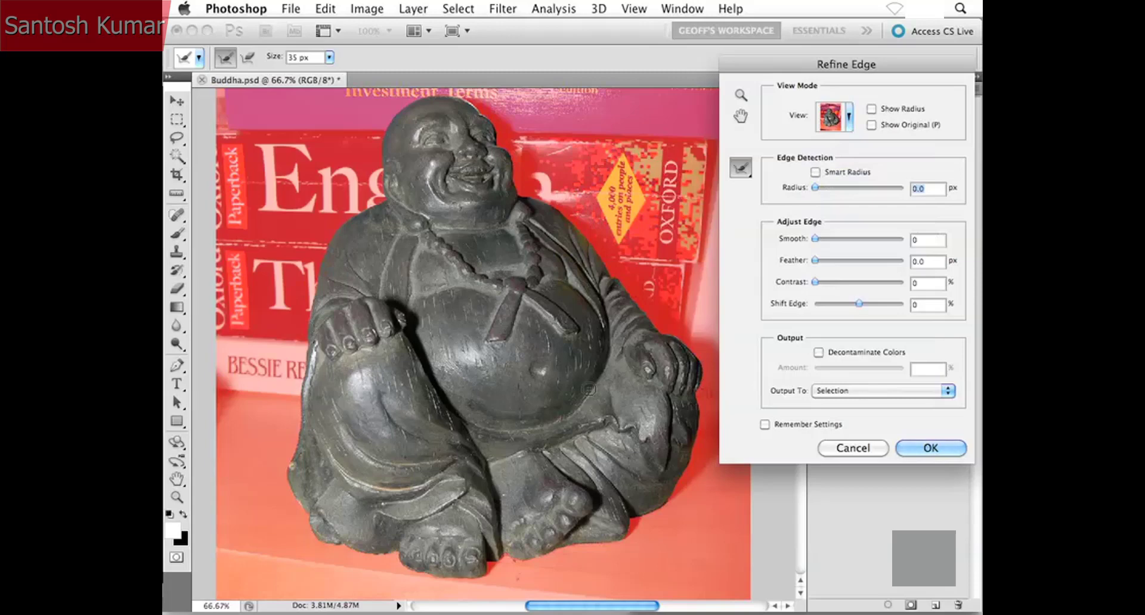
{"action": "left_click", "coordinate": [849, 117]}
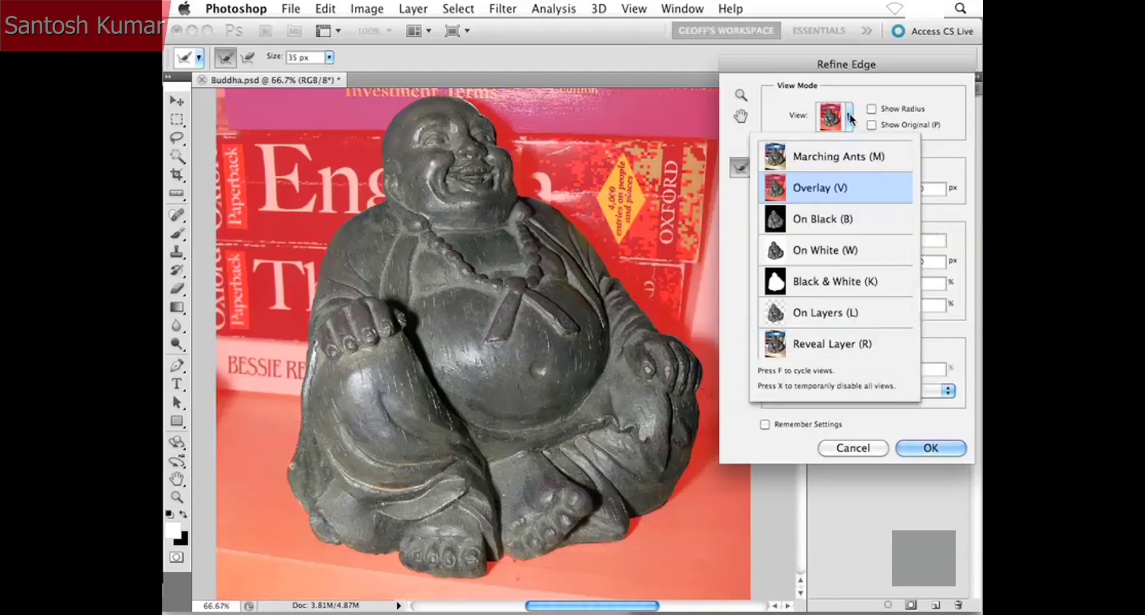
{"action": "left_click", "coordinate": [835, 221]}
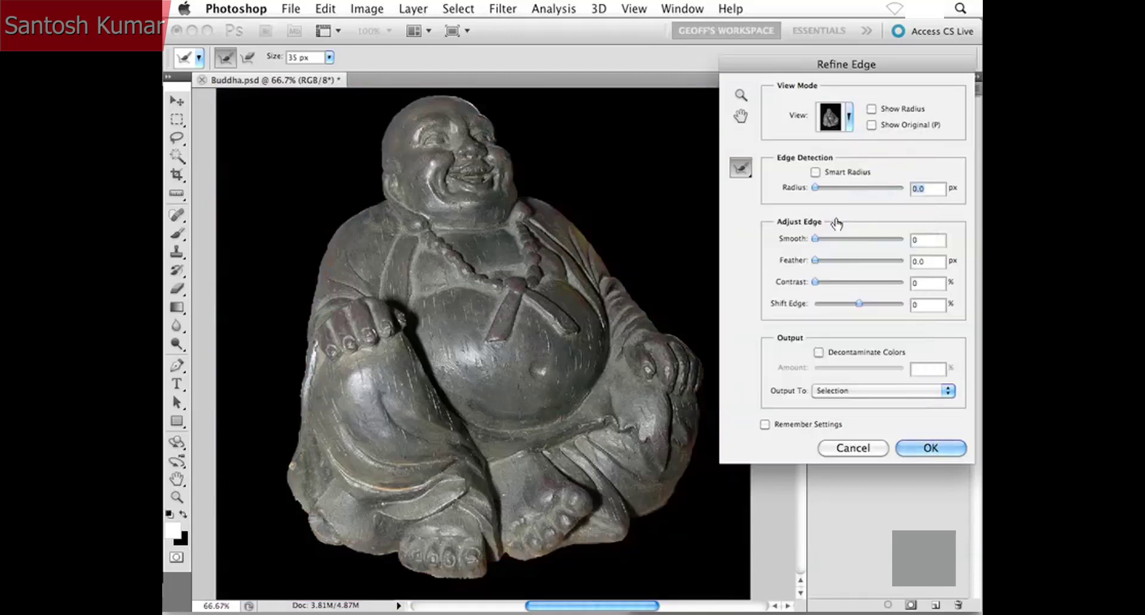
{"action": "left_click", "coordinate": [849, 116]}
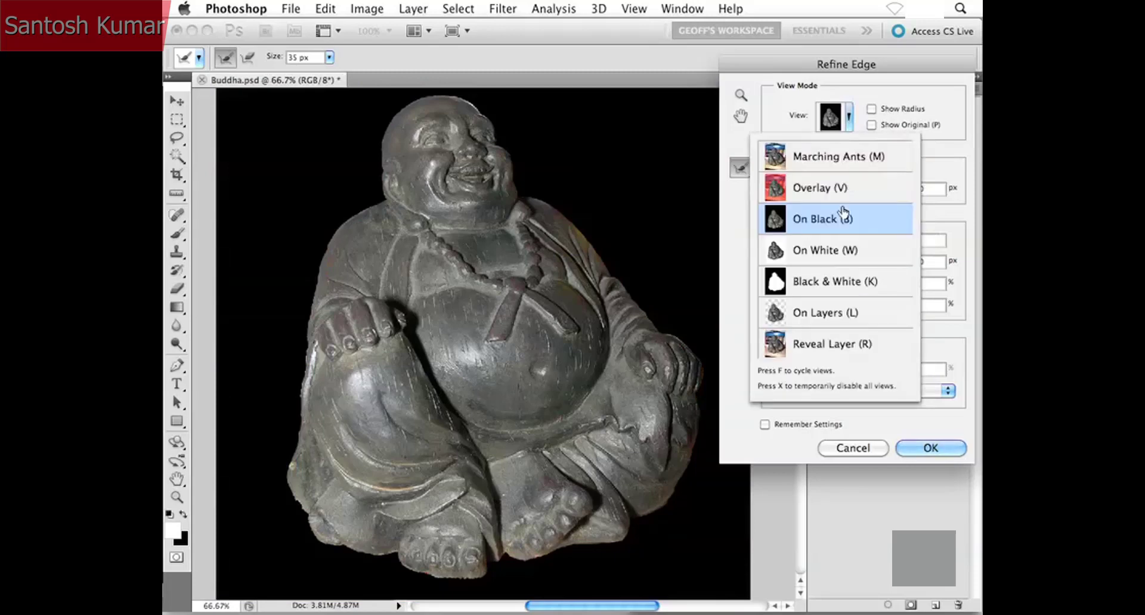
{"action": "left_click", "coordinate": [783, 253]}
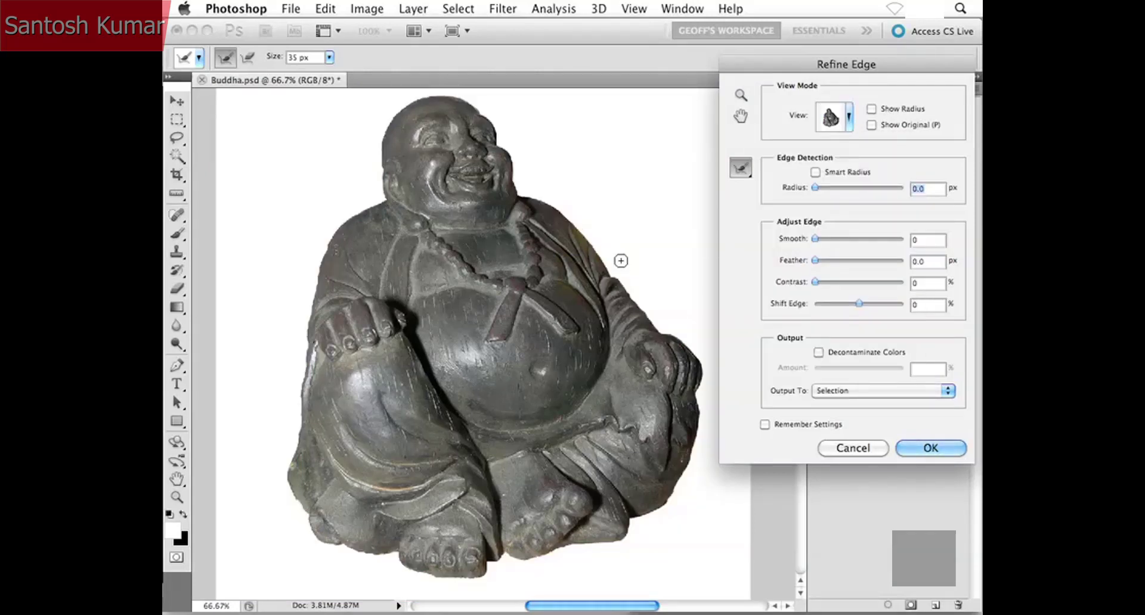
Preview the statue selection in the Reveal Layer view, ending with On Layers.
{"action": "left_click", "coordinate": [849, 119]}
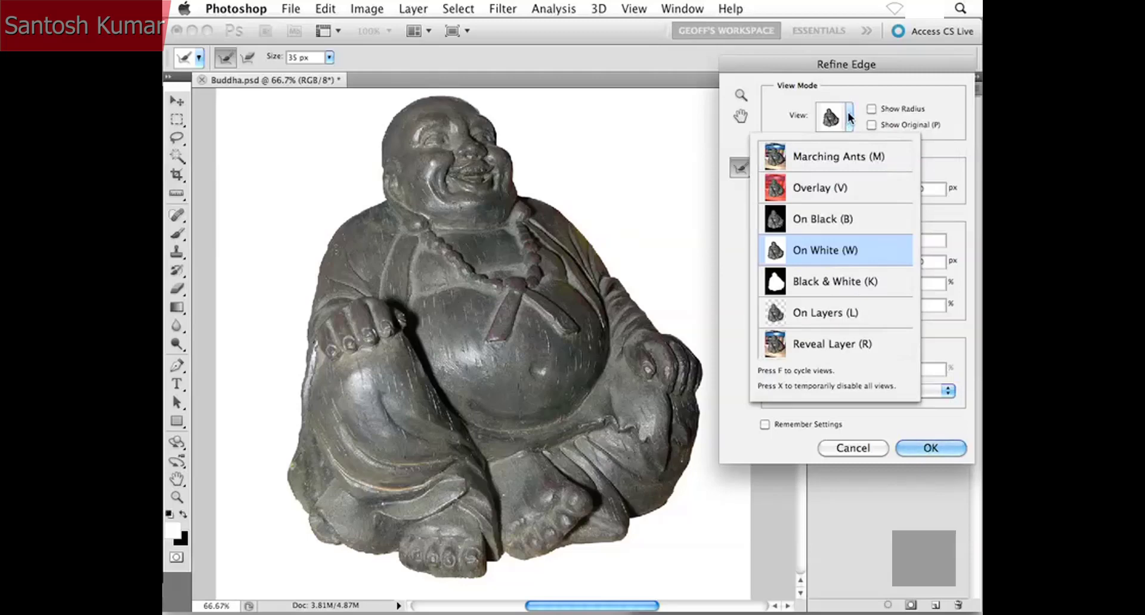
{"action": "left_click", "coordinate": [803, 346]}
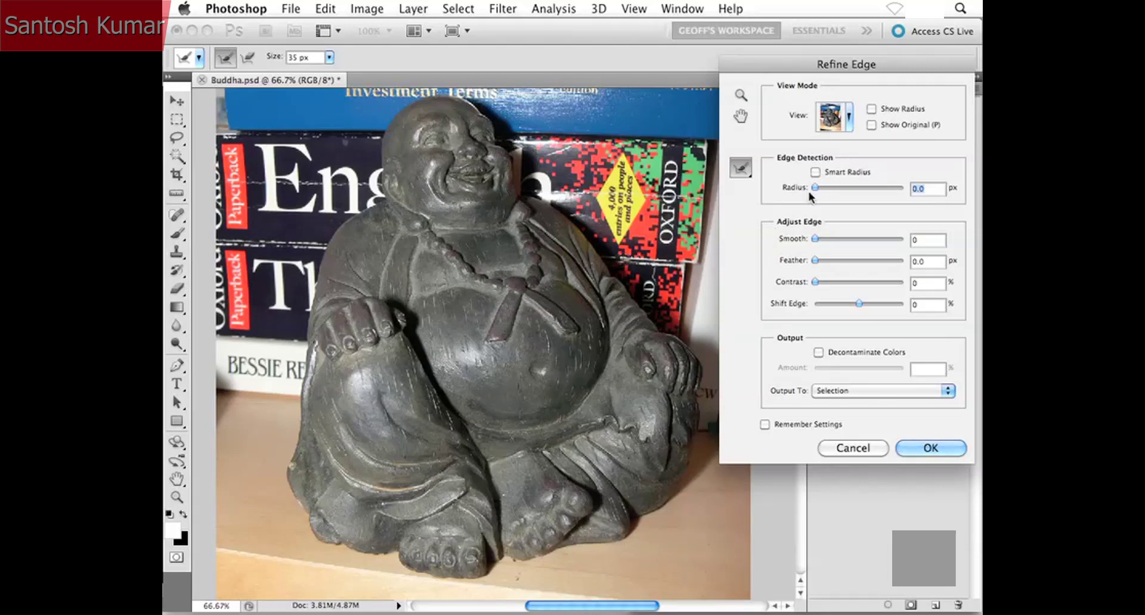
{"action": "left_click", "coordinate": [848, 119]}
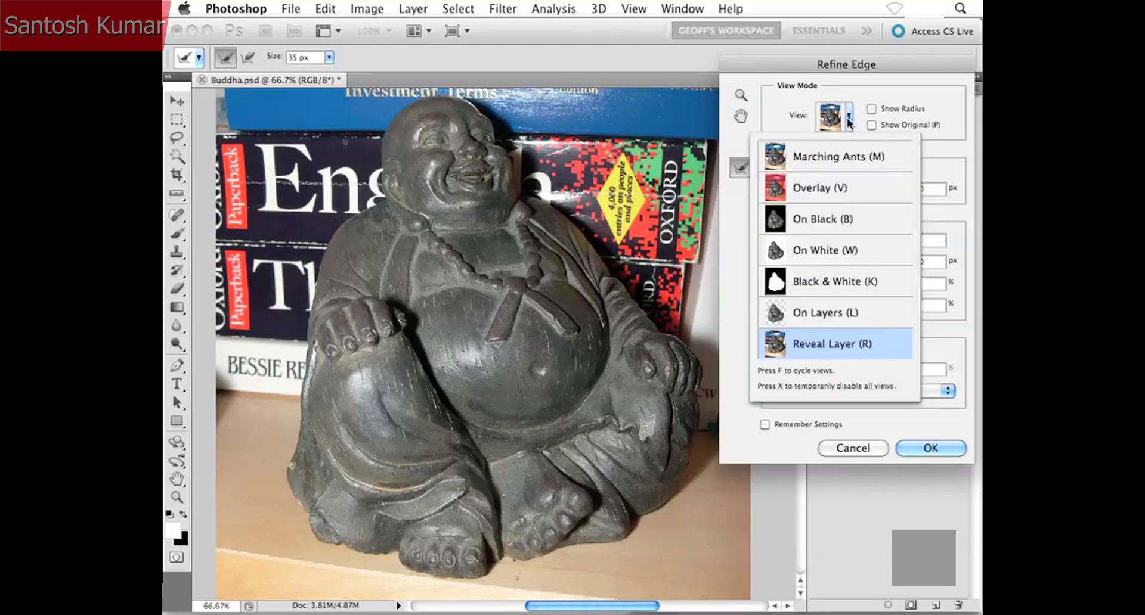
{"action": "double_click", "coordinate": [801, 315]}
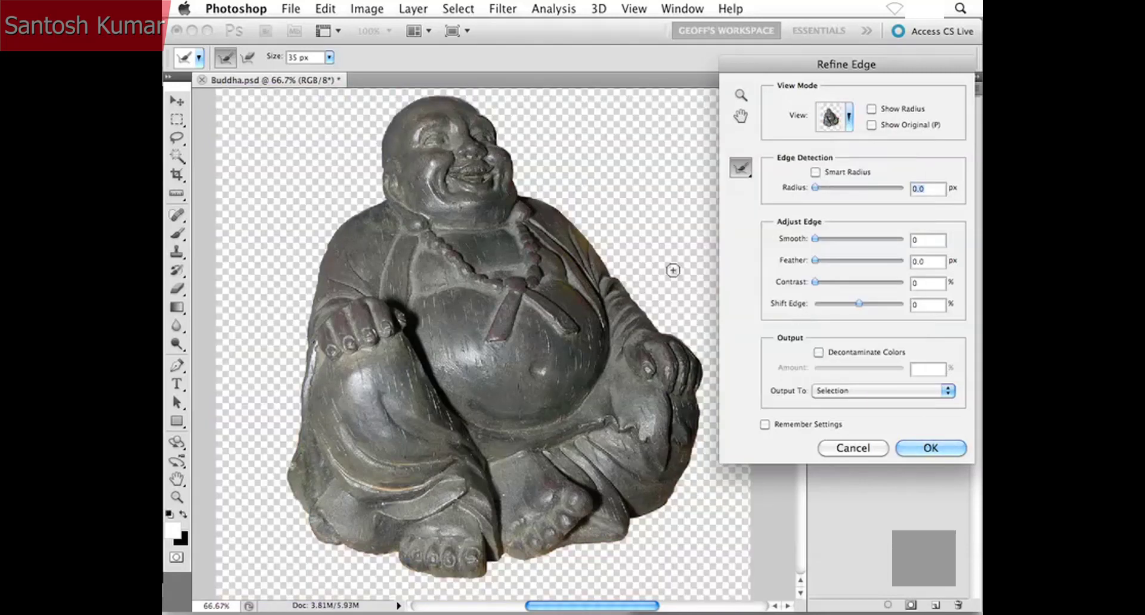
Move the Refine Edge dialog aside to show the document's layers, and place it back beside the statue.
{"action": "left_click_drag", "start_coordinate": [771, 69], "coordinate": [742, 421]}
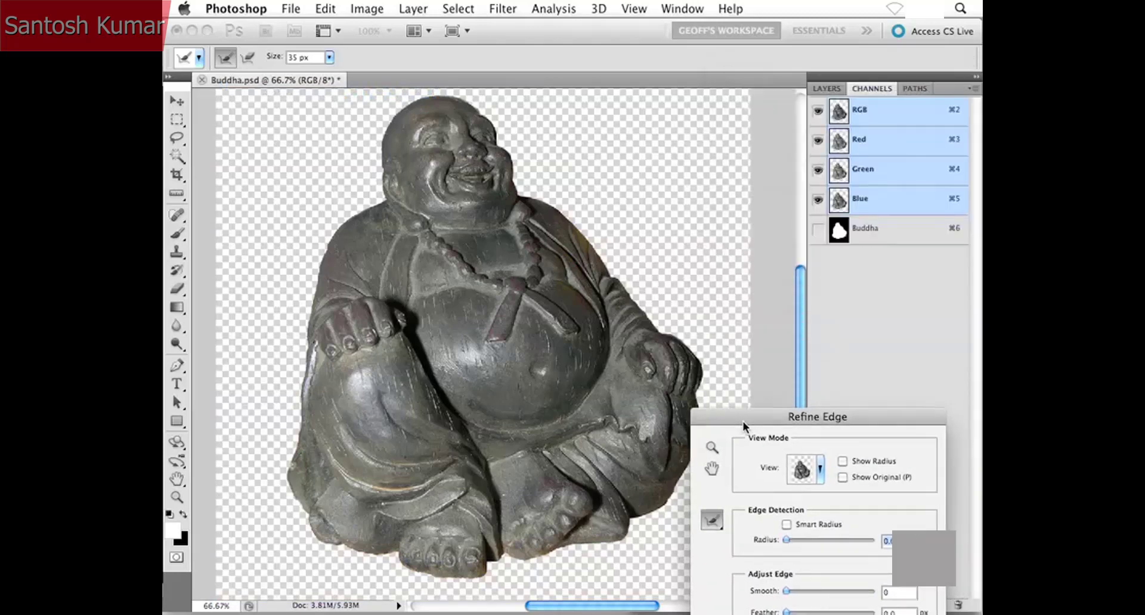
{"action": "left_click", "coordinate": [824, 90]}
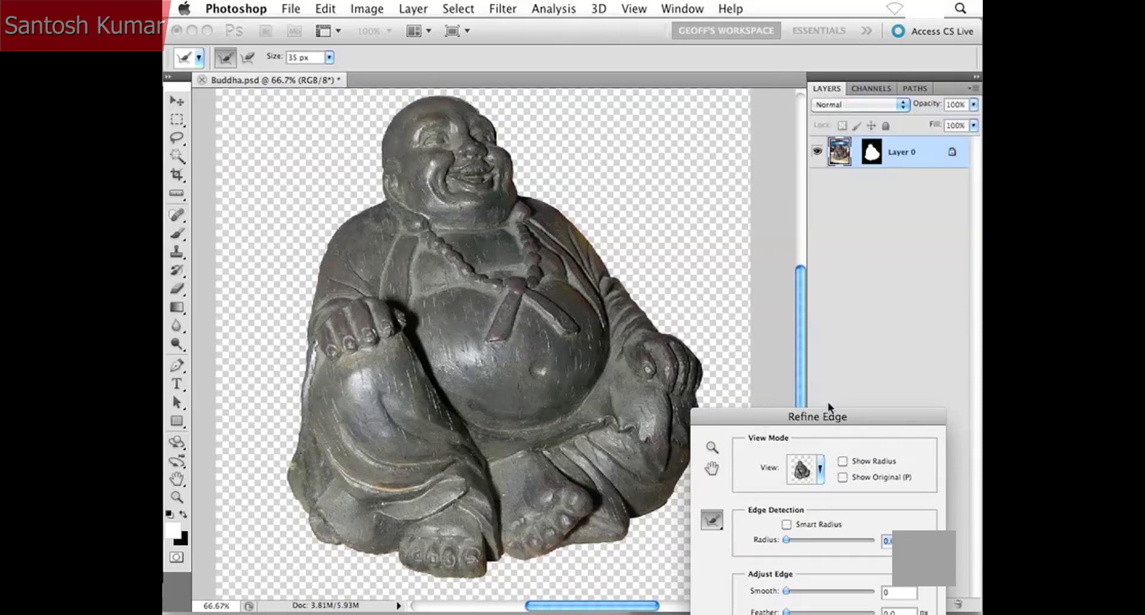
{"action": "left_click_drag", "start_coordinate": [818, 417], "coordinate": [822, 117]}
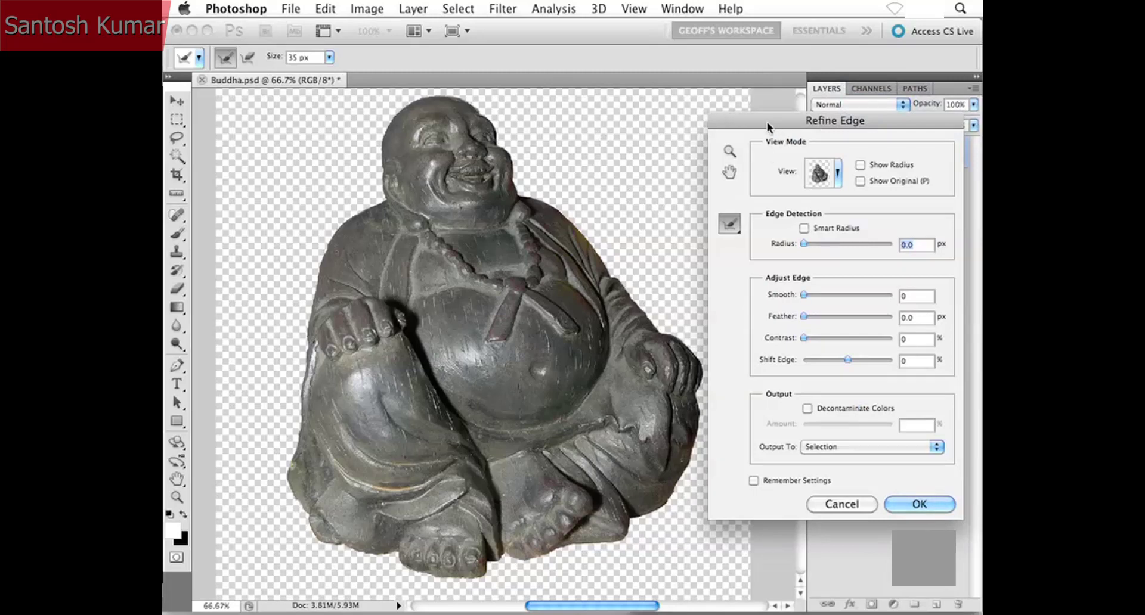
{"action": "left_click_drag", "start_coordinate": [766, 122], "coordinate": [775, 106]}
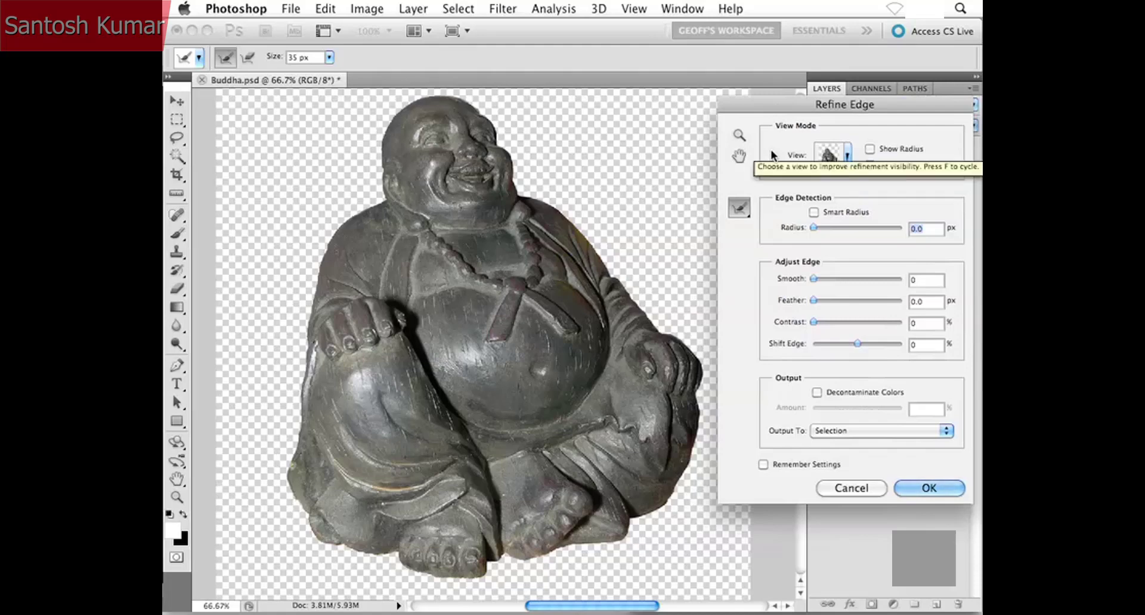
Compare the selection in the On White and Black & White views, return to On White, and reposition the Refine Edge dialog.
{"action": "left_click", "coordinate": [847, 162]}
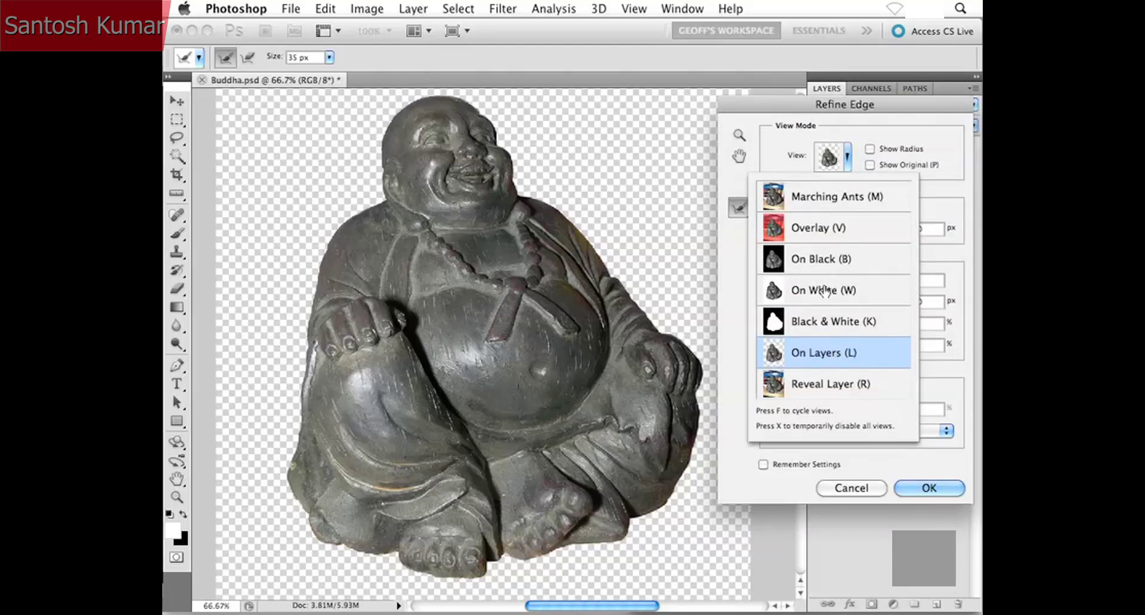
{"action": "left_click", "coordinate": [803, 290]}
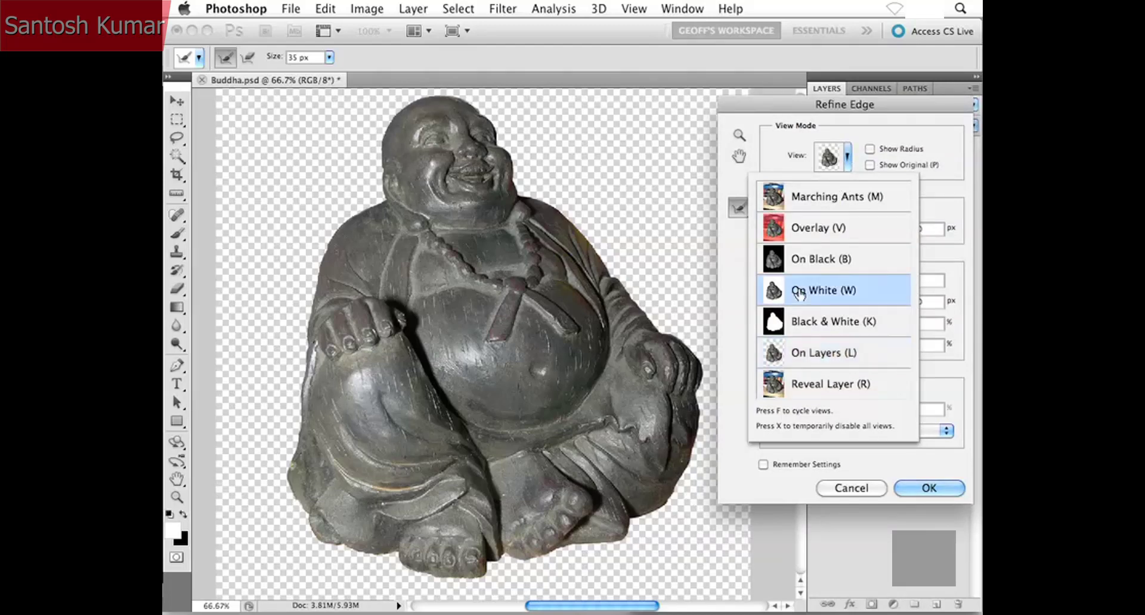
{"action": "left_click", "coordinate": [850, 164]}
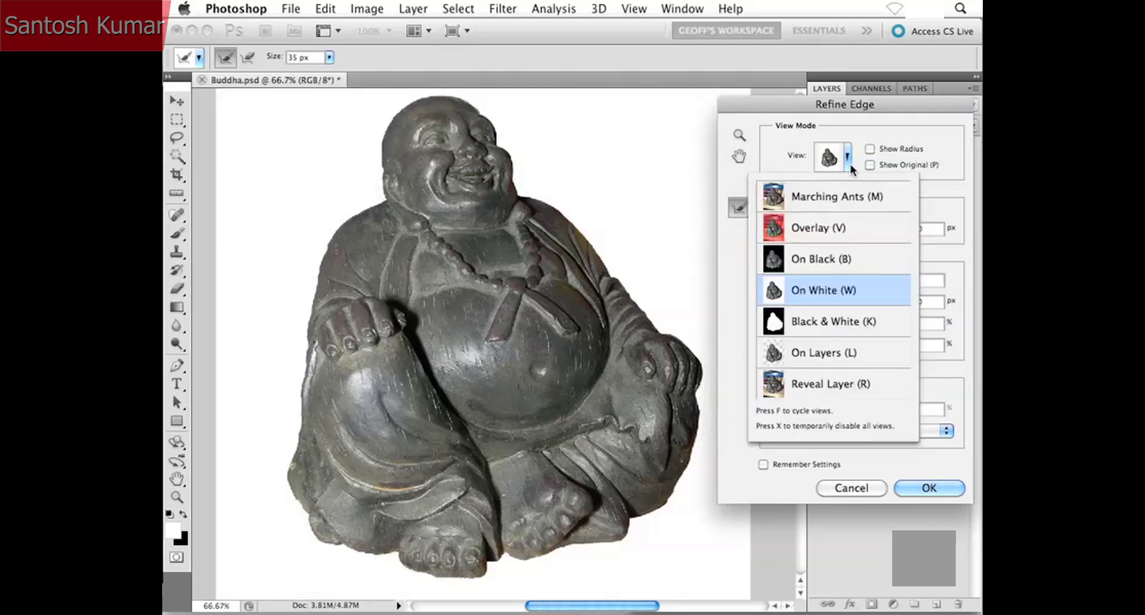
{"action": "left_click", "coordinate": [814, 322]}
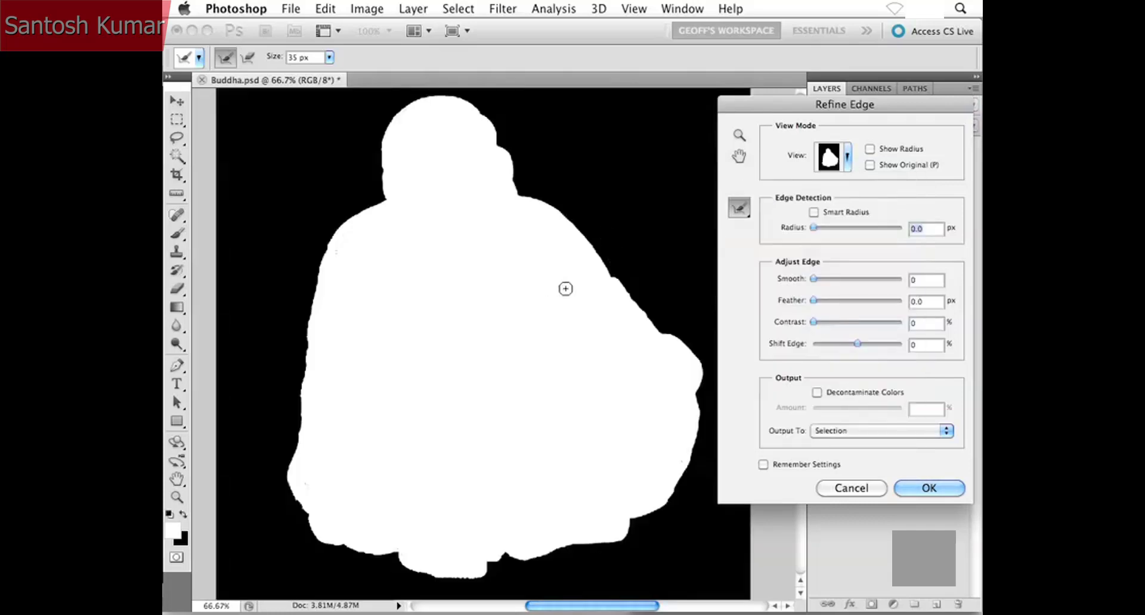
{"action": "left_click", "coordinate": [844, 167]}
{"action": "left_click", "coordinate": [820, 286]}
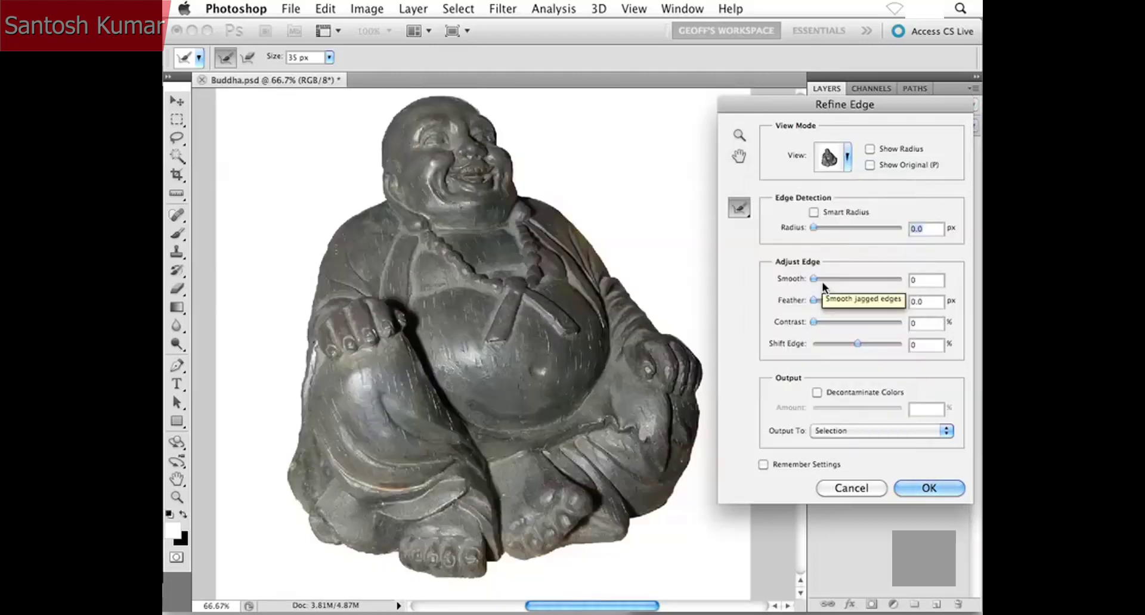
{"action": "left_click_drag", "start_coordinate": [796, 106], "coordinate": [791, 67]}
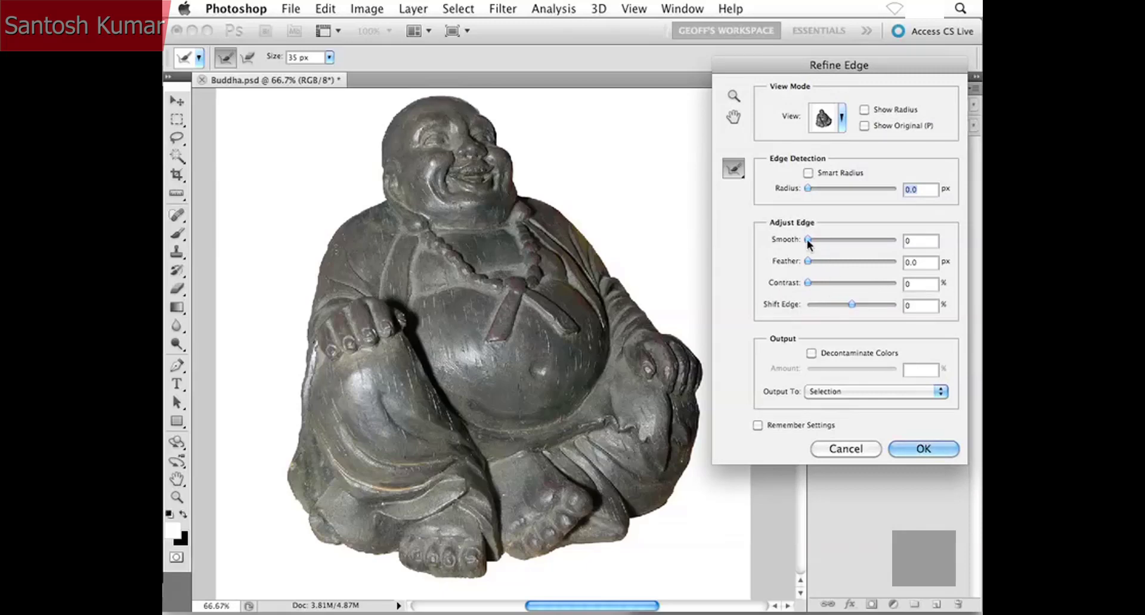
Try Smooth values of 66 and 18 on the statue's selection edge.
{"action": "left_click_drag", "start_coordinate": [808, 240], "coordinate": [855, 239]}
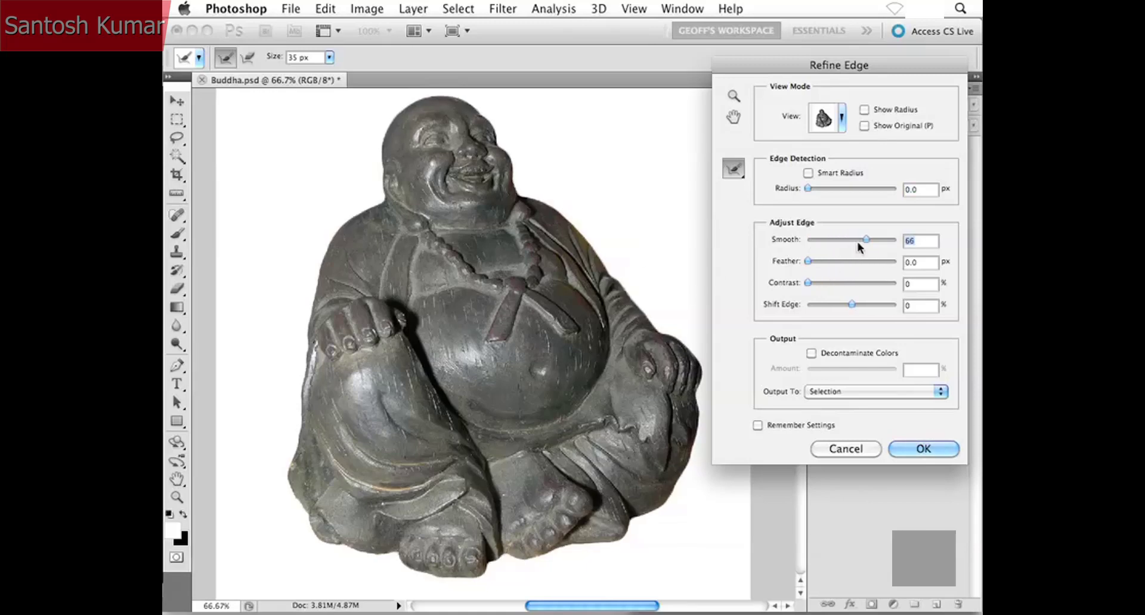
{"action": "left_click_drag", "start_coordinate": [864, 240], "coordinate": [845, 237]}
{"action": "left_click", "coordinate": [844, 239]}
{"action": "left_click_drag", "start_coordinate": [827, 240], "coordinate": [823, 239]}
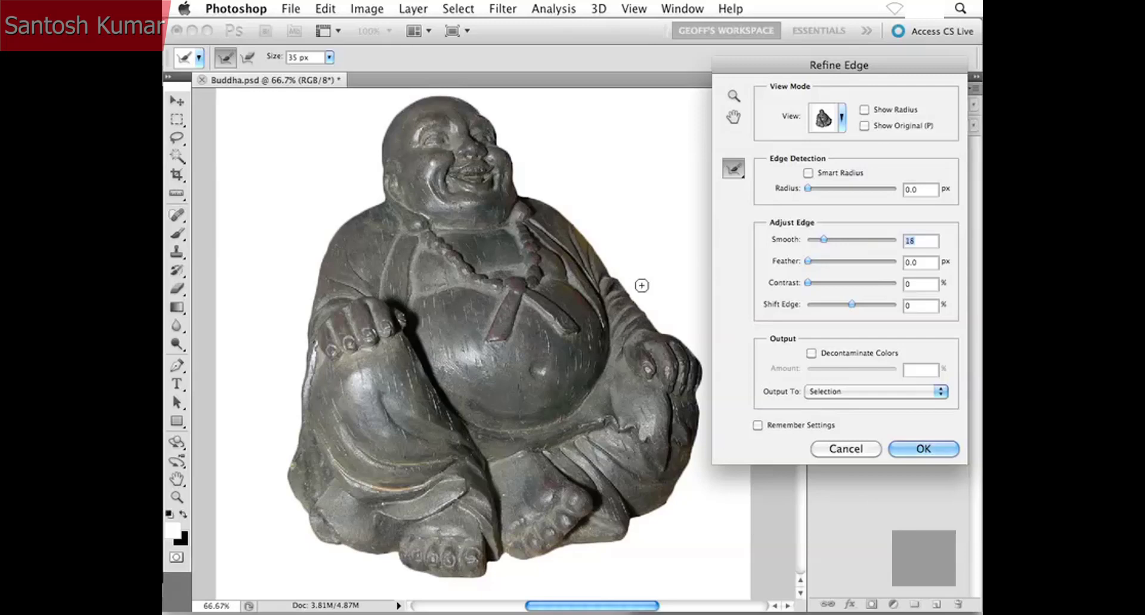
Check the edge around the statue's head up close and set Smooth to 33.
{"action": "key", "text": "super+plus"}
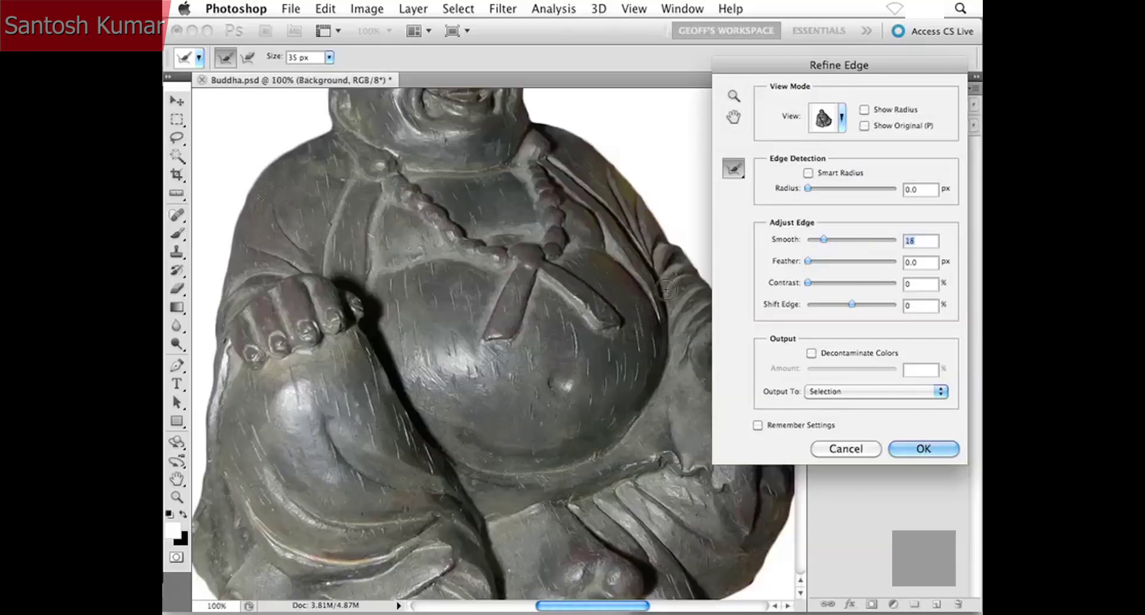
{"action": "key", "text": "space"}
{"action": "left_click_drag", "start_coordinate": [575, 243], "coordinate": [567, 404]}
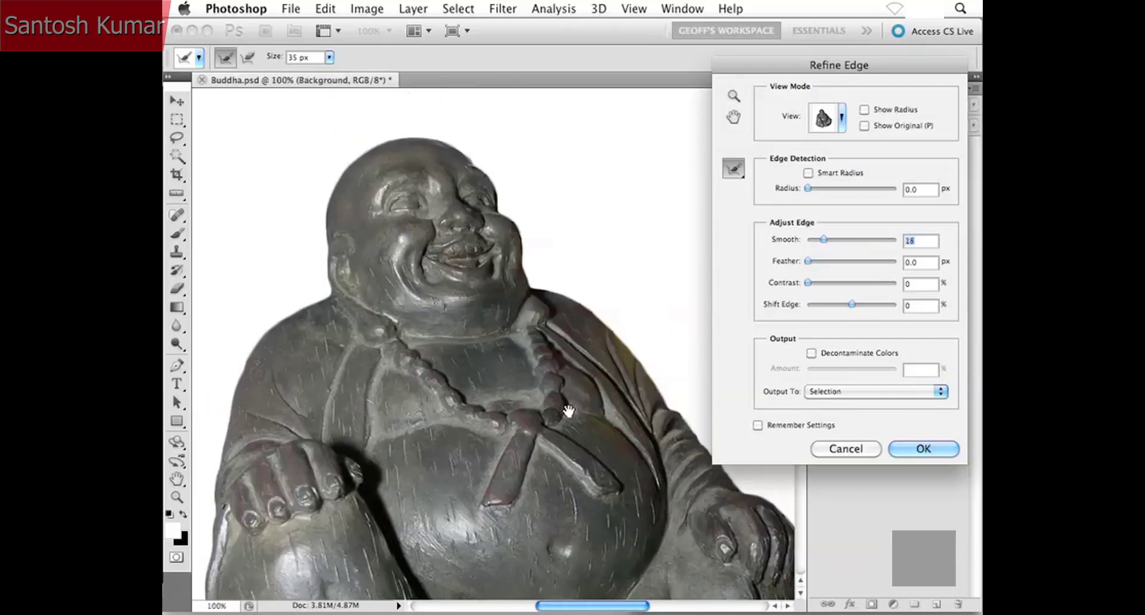
{"action": "key", "text": "super+plus"}
{"action": "key", "text": "space"}
{"action": "left_click_drag", "start_coordinate": [561, 359], "coordinate": [530, 448]}
{"action": "left_click_drag", "start_coordinate": [494, 356], "coordinate": [518, 452]}
{"action": "left_click_drag", "start_coordinate": [825, 239], "coordinate": [842, 239]}
{"action": "key", "text": "super+minus"}
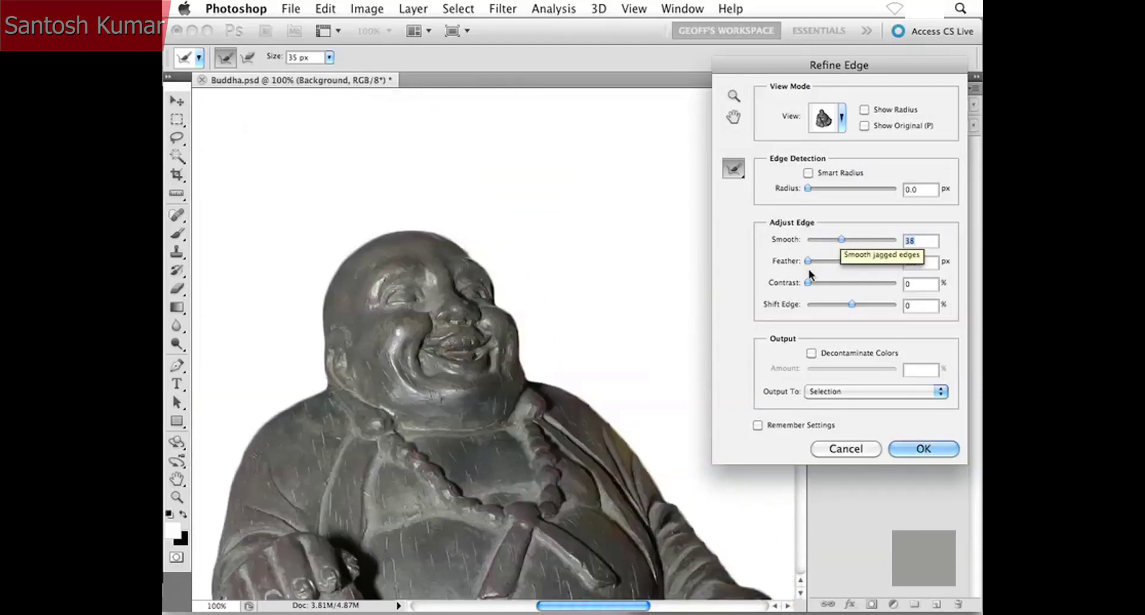
{"action": "key", "text": "space"}
{"action": "left_click_drag", "start_coordinate": [489, 375], "coordinate": [475, 334]}
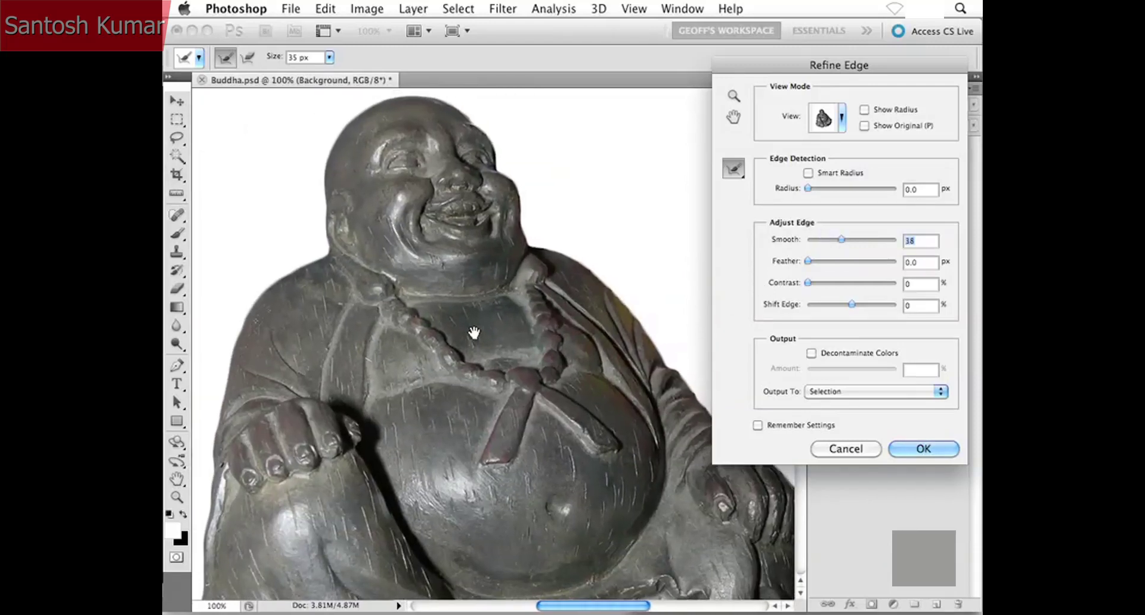
{"action": "left_click_drag", "start_coordinate": [841, 239], "coordinate": [838, 239]}
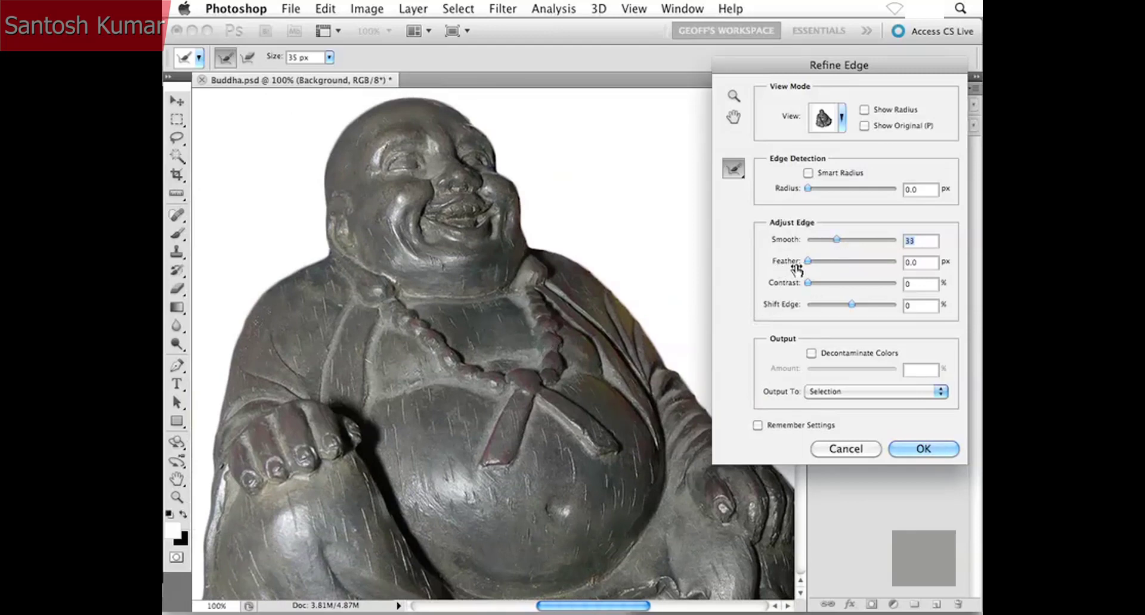
Try stronger feathering up to 32.5 px on the selection edge, and set Feather to 1.0 px.
{"action": "left_click_drag", "start_coordinate": [808, 262], "coordinate": [835, 261]}
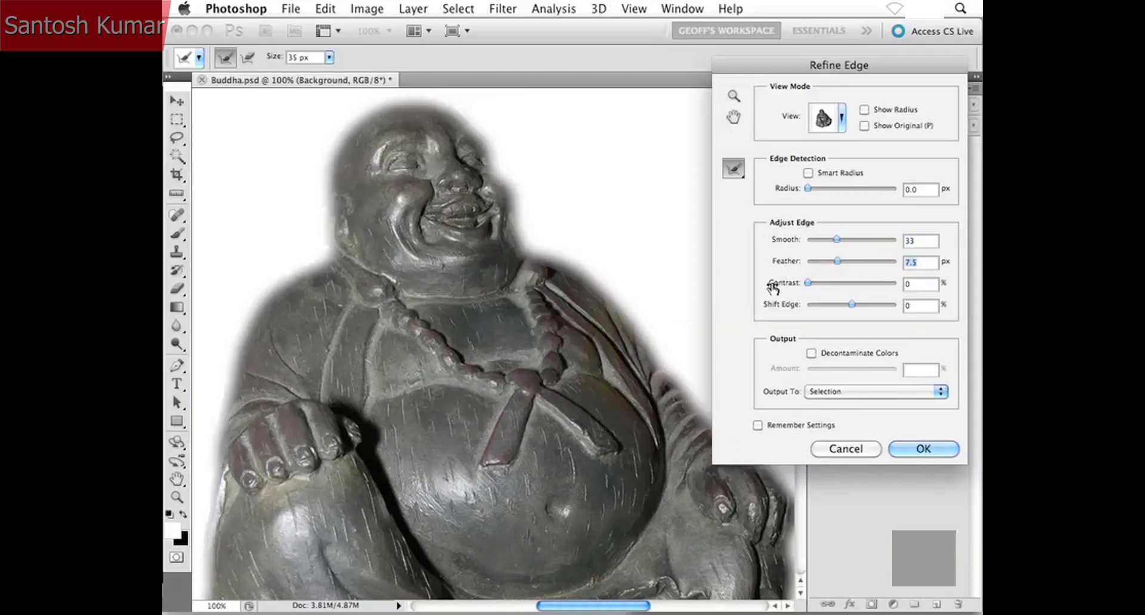
{"action": "left_click_drag", "start_coordinate": [837, 262], "coordinate": [856, 266]}
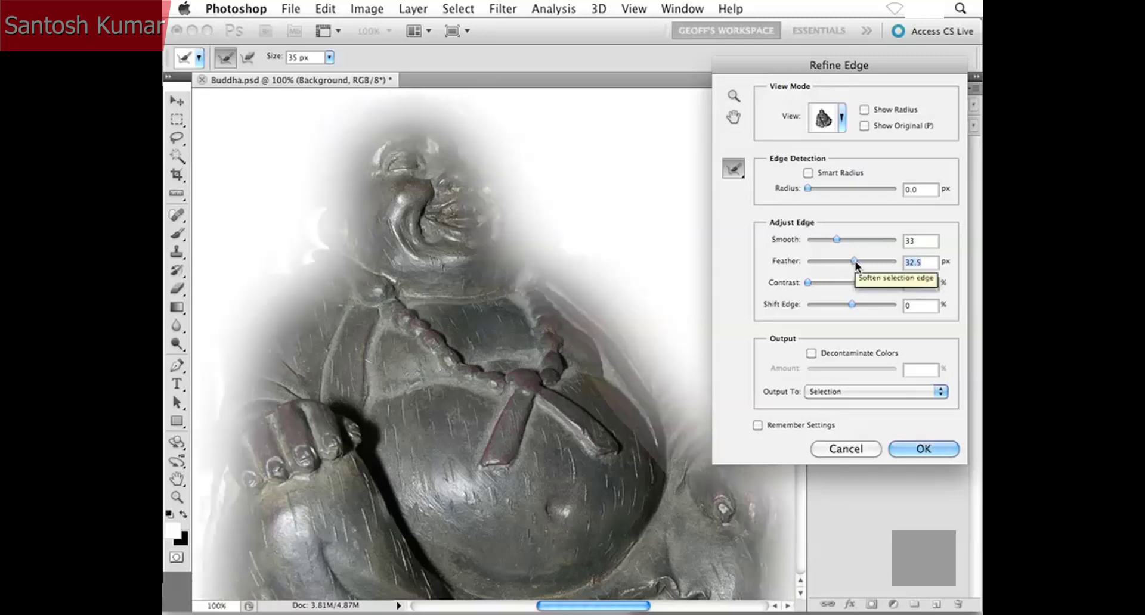
{"action": "left_click_drag", "start_coordinate": [856, 262], "coordinate": [829, 262]}
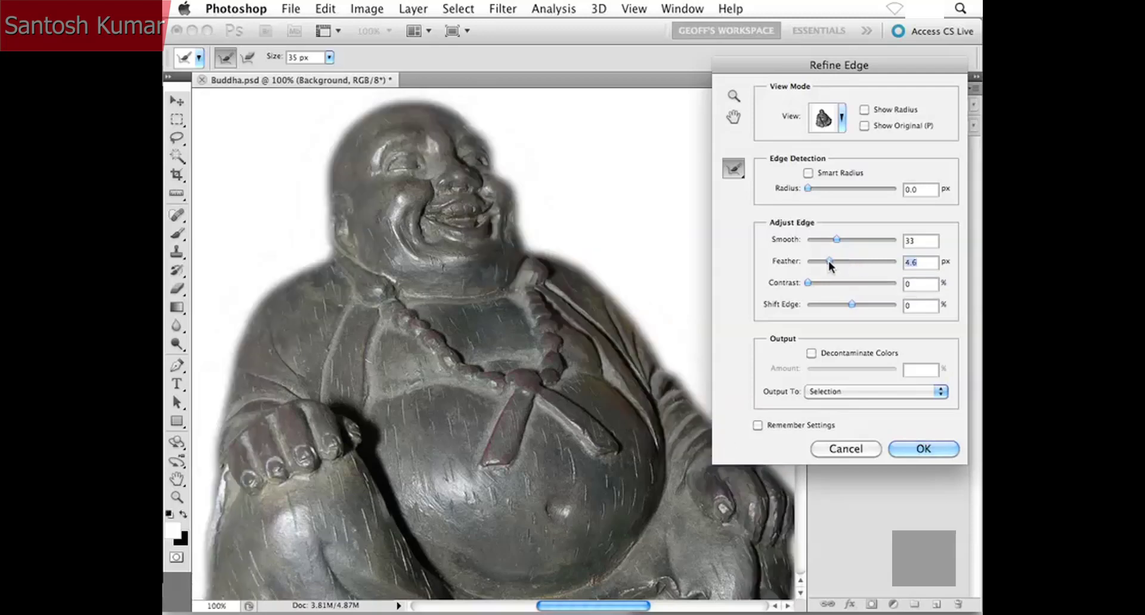
{"action": "left_click_drag", "start_coordinate": [828, 261], "coordinate": [812, 262]}
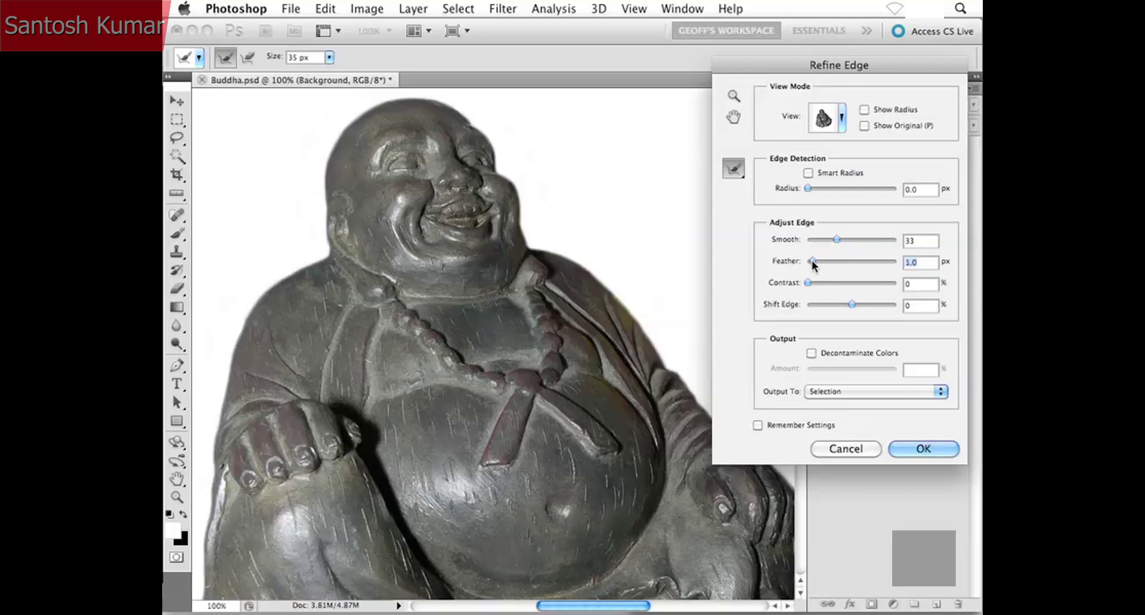
{"action": "left_click", "coordinate": [911, 263]}
Set the selection edge's Contrast to 64% and, after trying +80%, its Shift Edge to -7%.
{"action": "left_click_drag", "start_coordinate": [808, 283], "coordinate": [864, 288]}
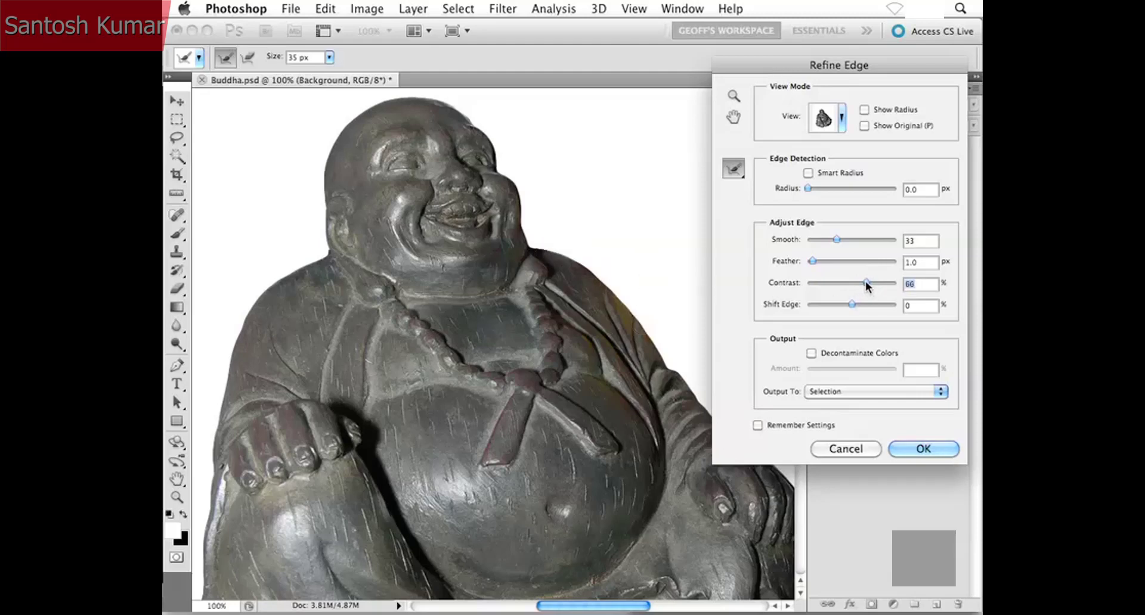
{"action": "left_click_drag", "start_coordinate": [867, 286], "coordinate": [863, 284]}
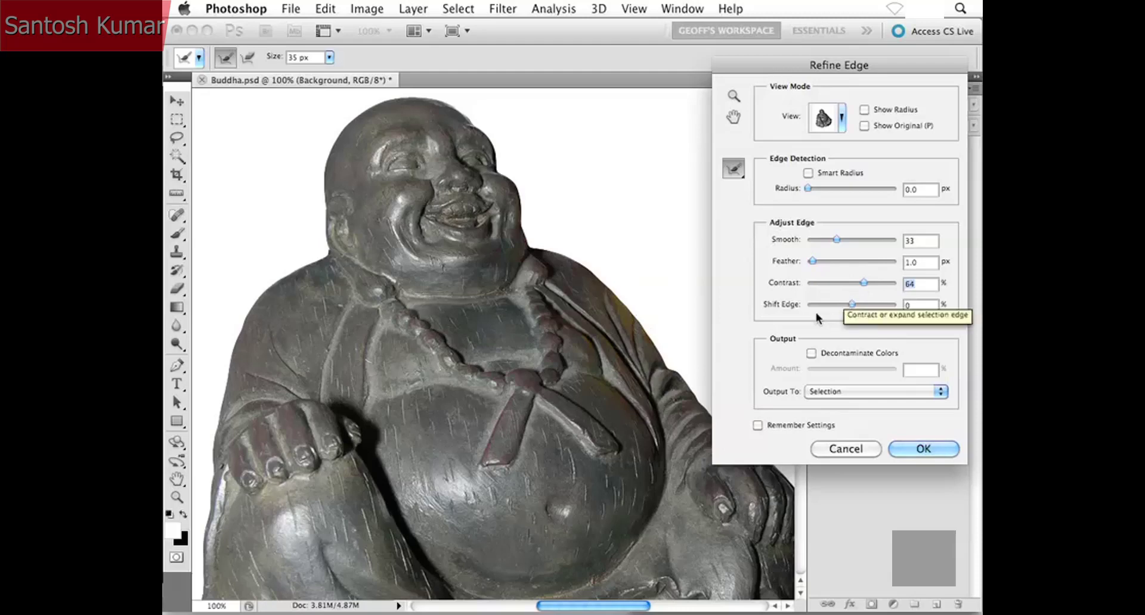
{"action": "left_click_drag", "start_coordinate": [851, 304], "coordinate": [887, 305]}
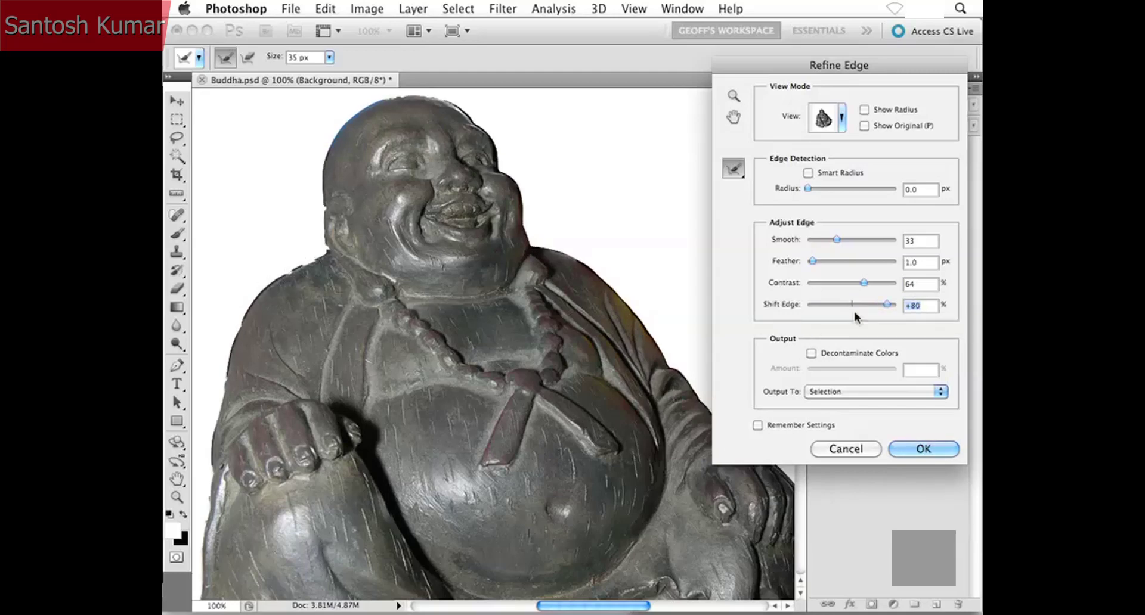
{"action": "left_click_drag", "start_coordinate": [887, 305], "coordinate": [849, 309]}
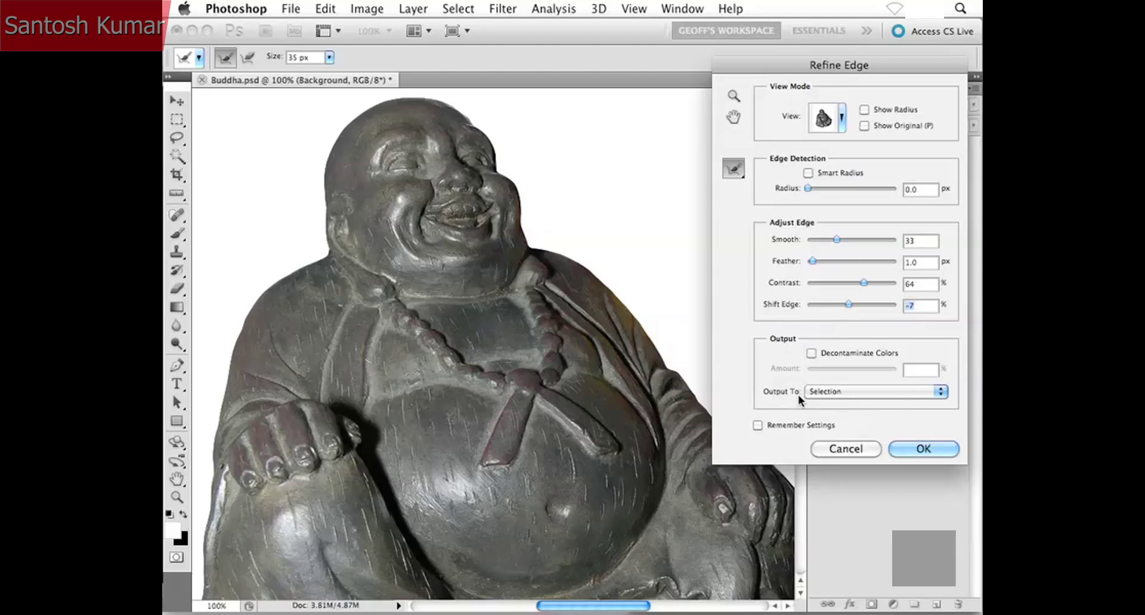
Output the refined statue selection to a new layer and apply Refine Edge.
{"action": "left_click", "coordinate": [860, 392]}
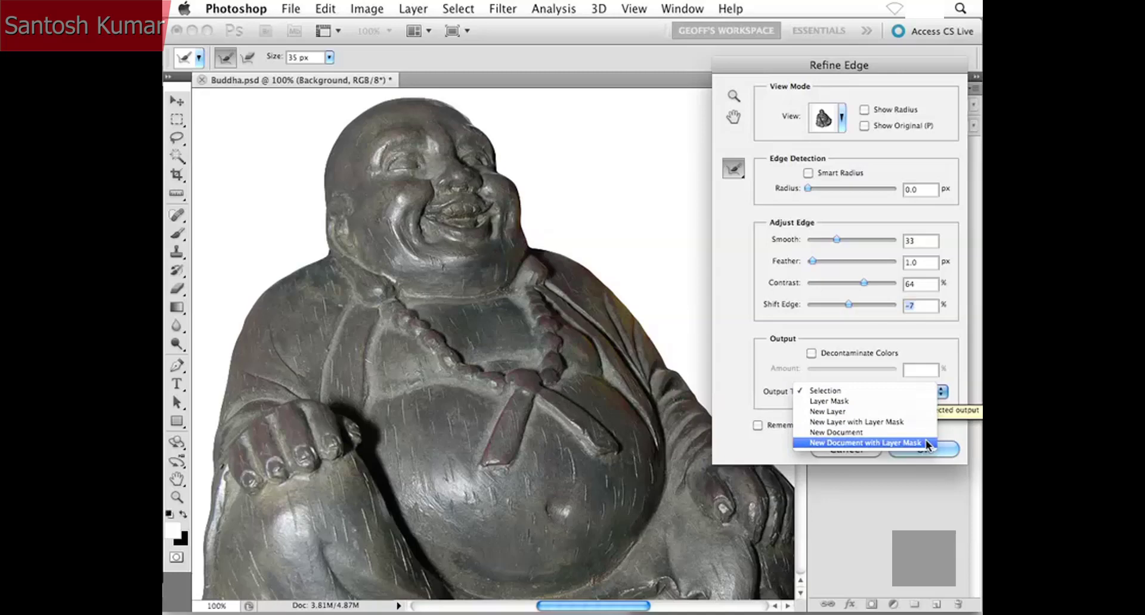
{"action": "left_click", "coordinate": [858, 412]}
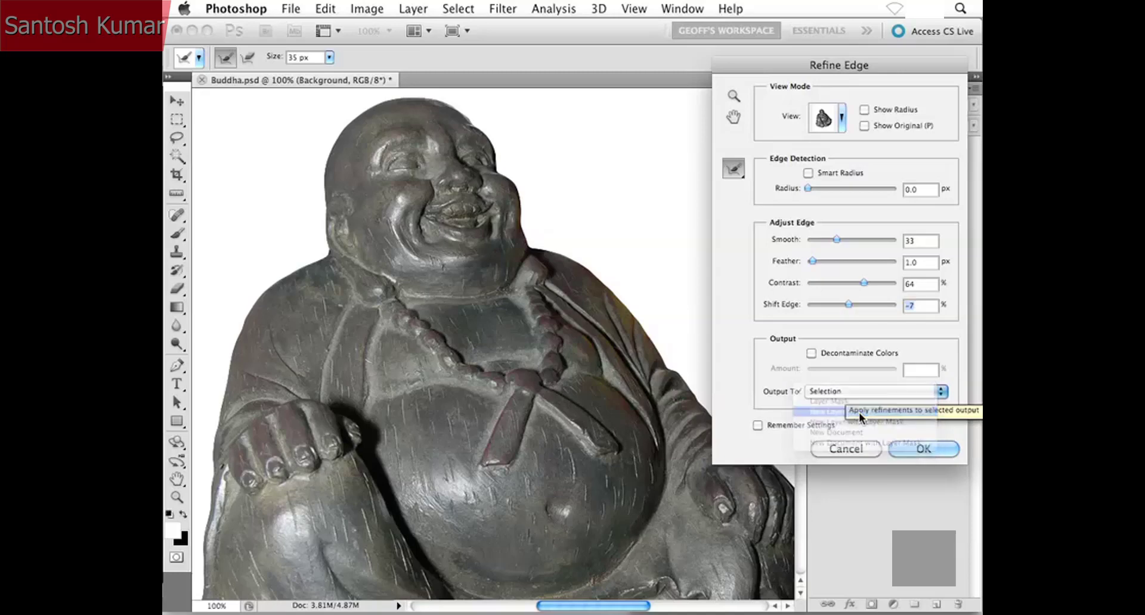
{"action": "left_click", "coordinate": [901, 450]}
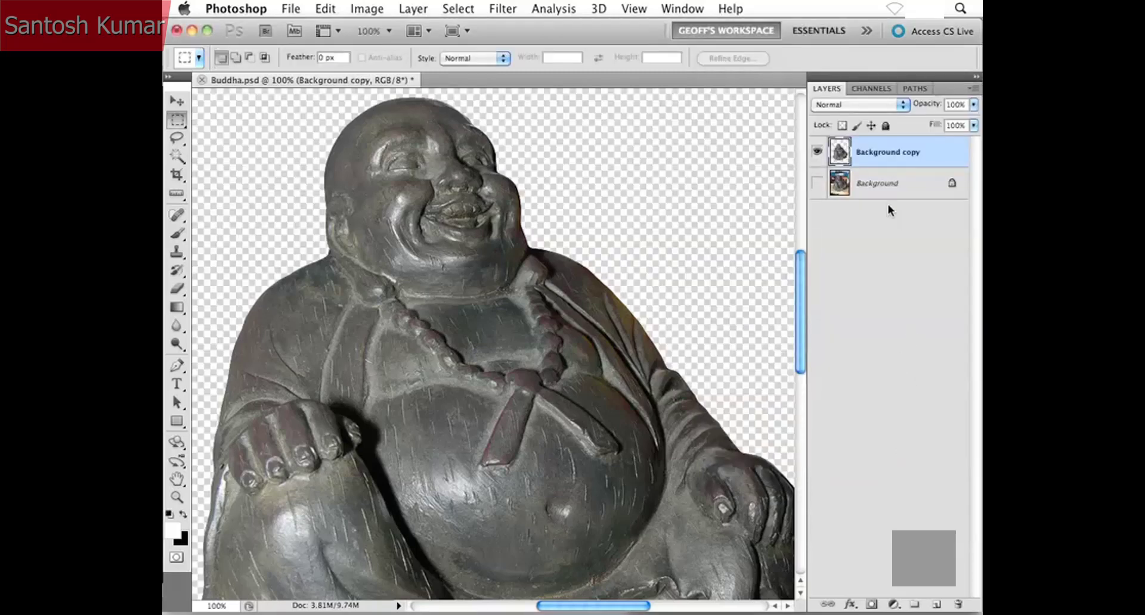
Compare the original Background with the cut-out statue by toggling layer visibility, ending with only Background copy shown.
{"action": "left_click", "coordinate": [817, 185]}
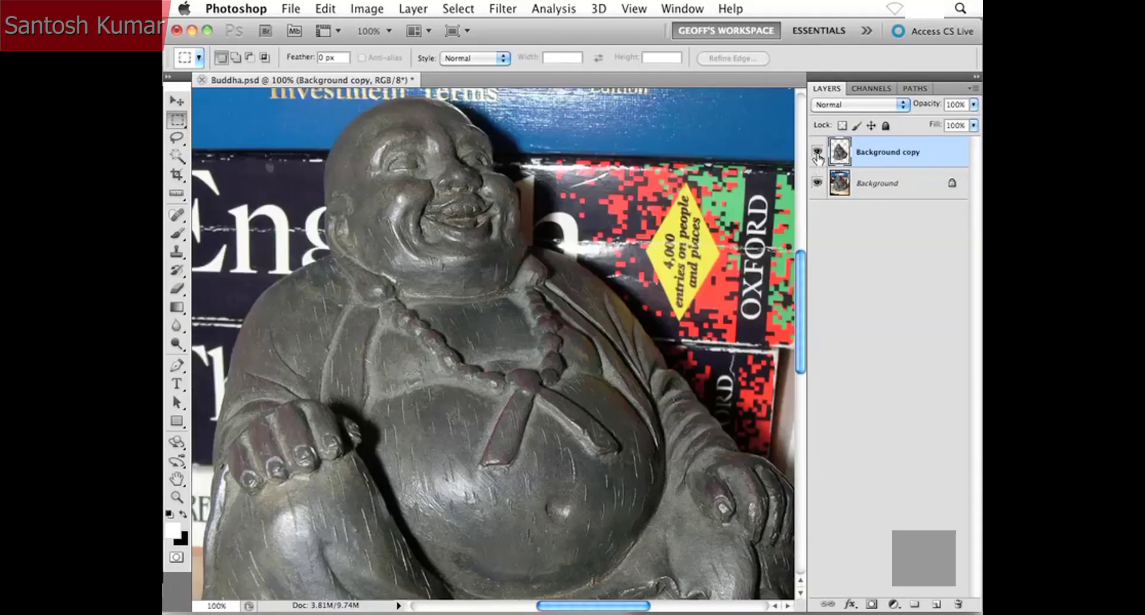
{"action": "left_click", "coordinate": [817, 154]}
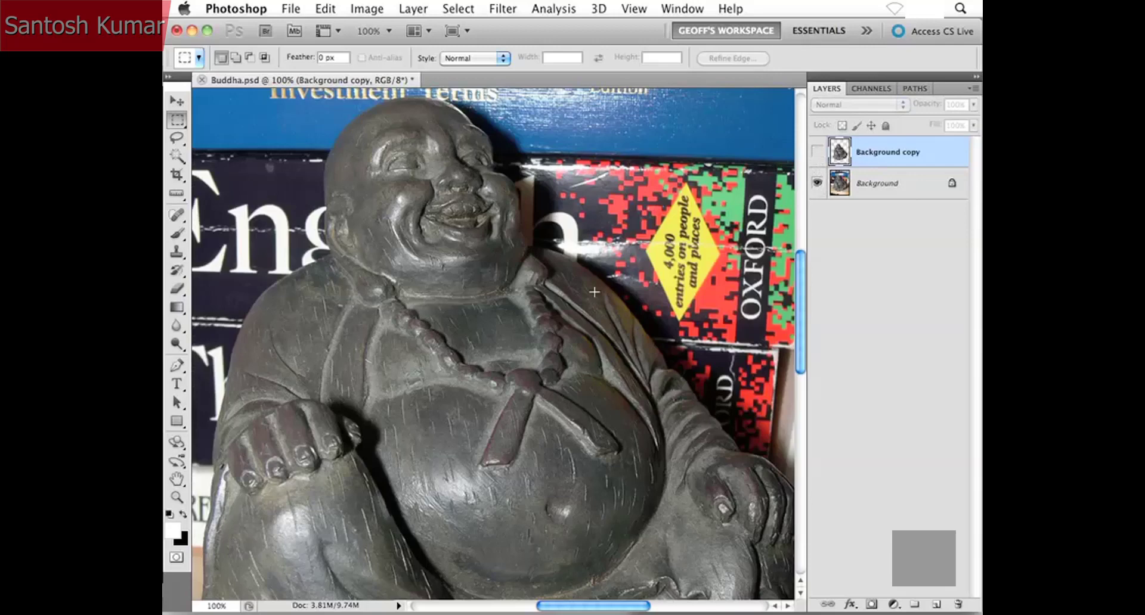
{"action": "left_click", "coordinate": [817, 185]}
{"action": "left_click", "coordinate": [817, 152]}
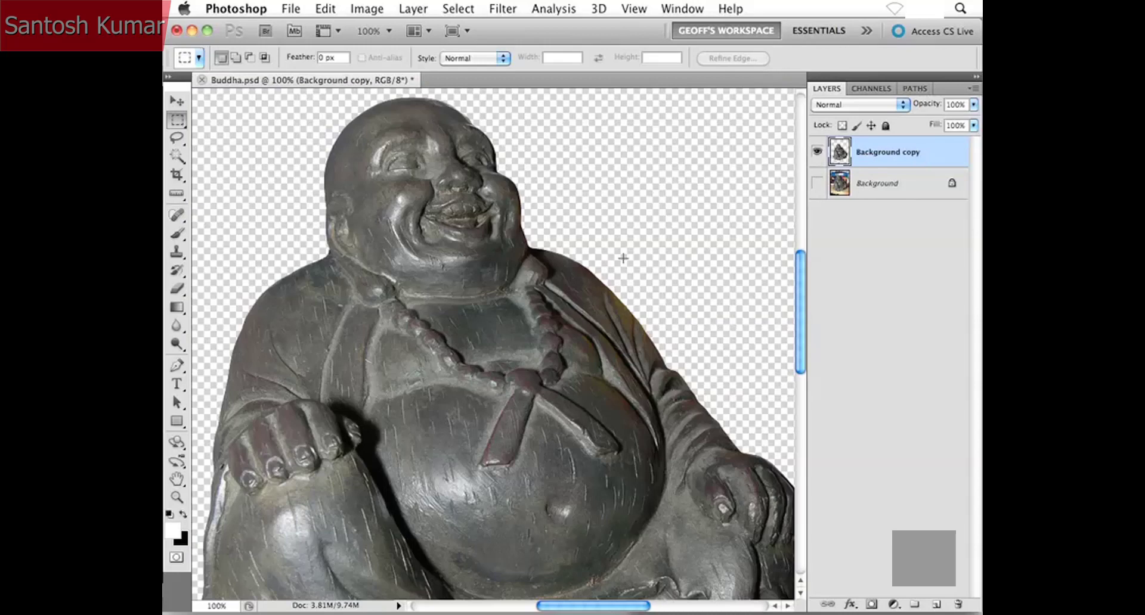
{"action": "key", "text": "super+minus"}
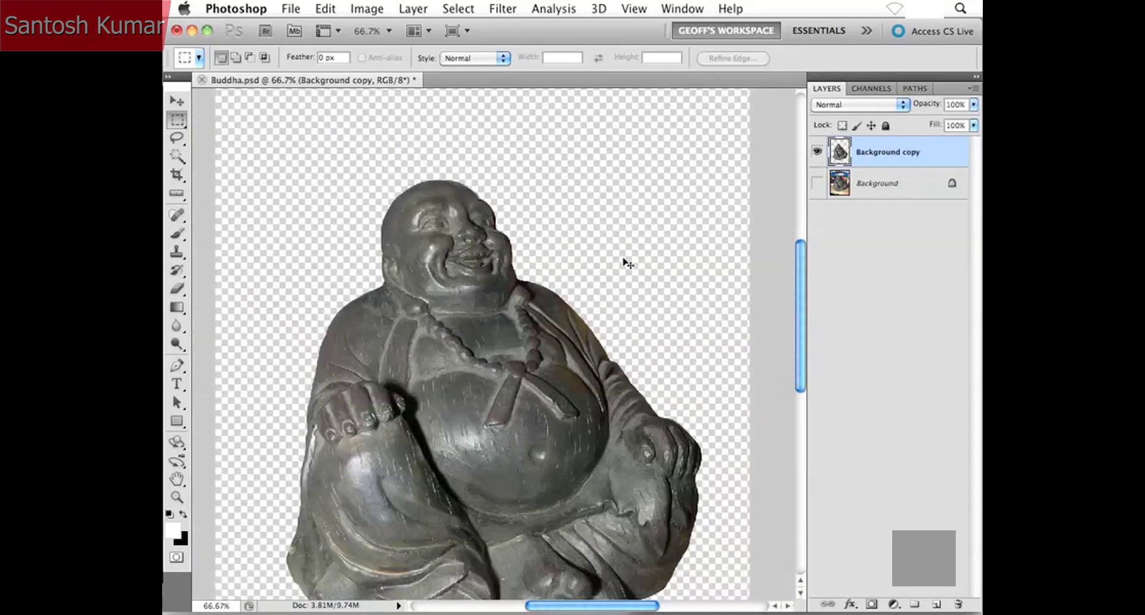
{"action": "left_click_drag", "start_coordinate": [495, 376], "coordinate": [519, 289]}
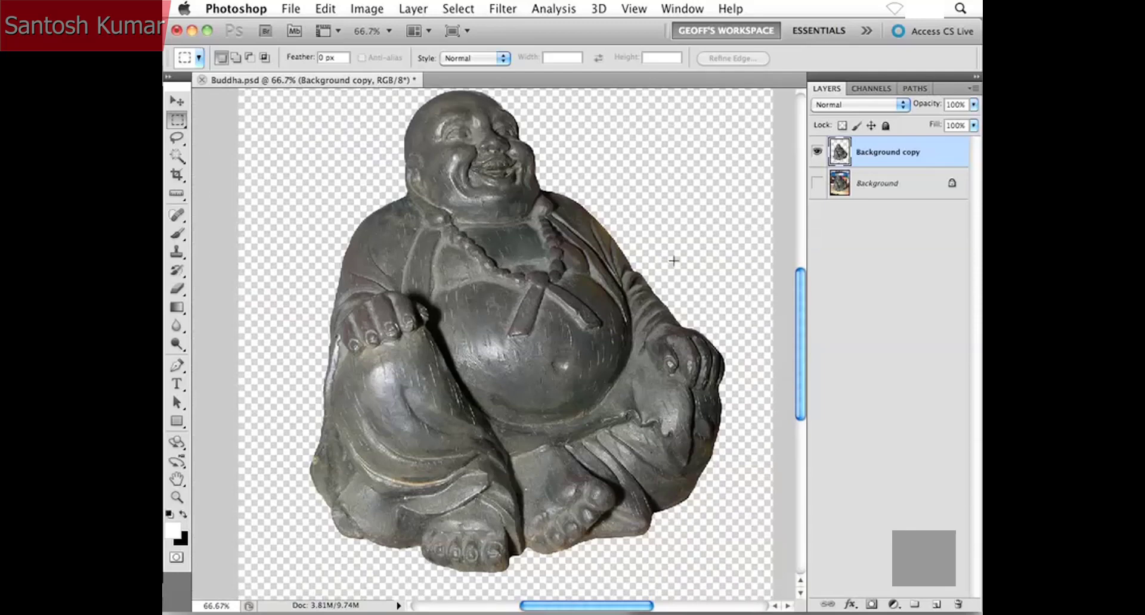
{"action": "scroll", "coordinate": [650, 253], "scroll_direction": "up", "scroll_amount": 2}
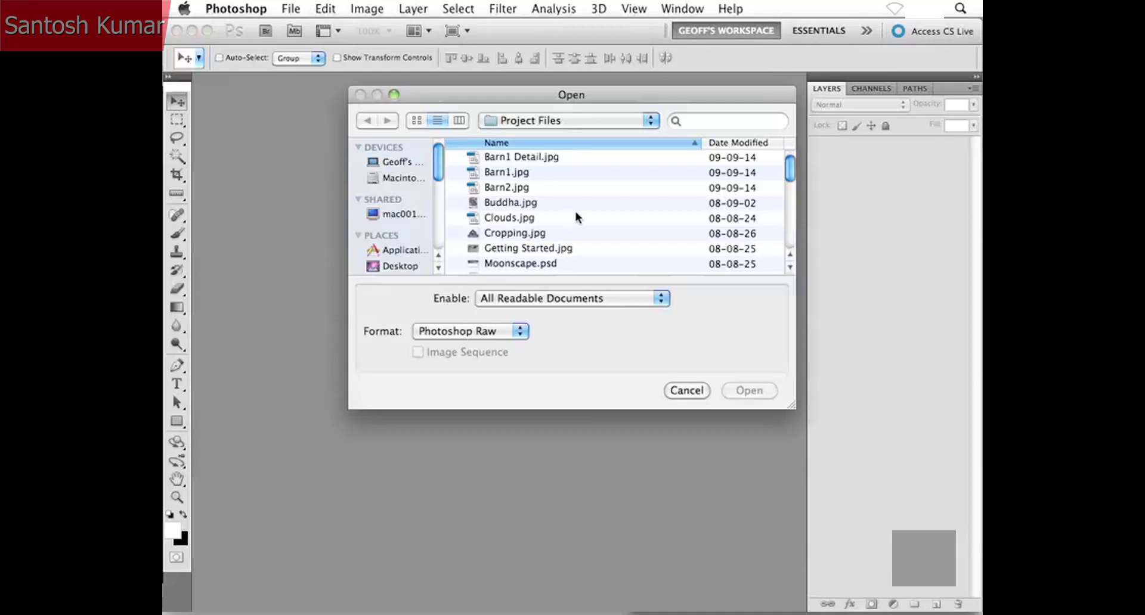
Open Trucks.psd from the Project Files folder.
{"action": "scroll", "coordinate": [575, 215], "scroll_direction": "down", "scroll_amount": 5}
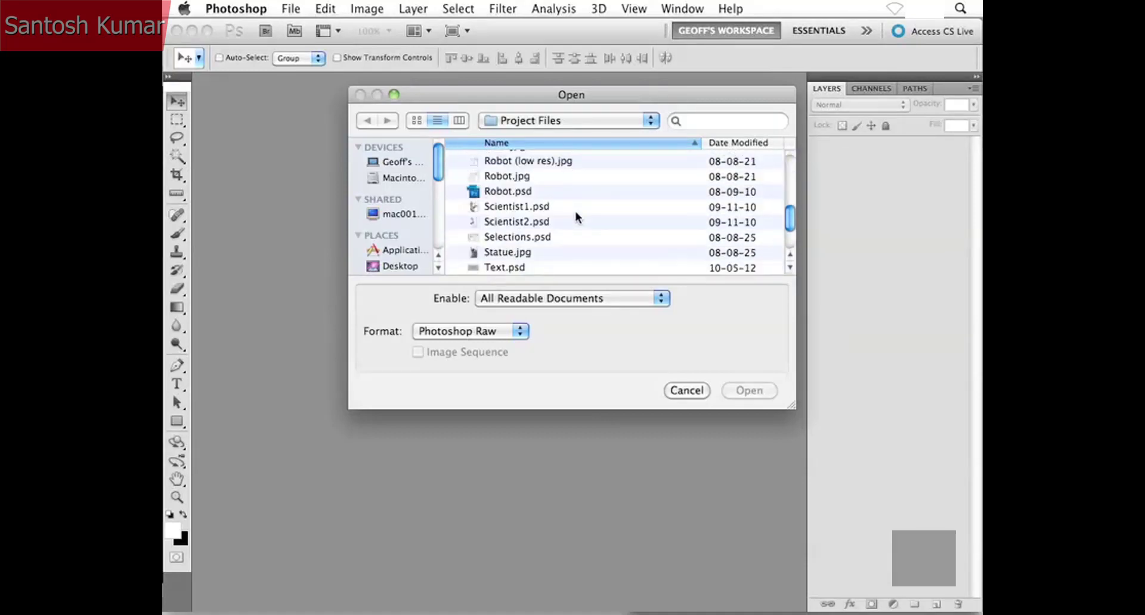
{"action": "scroll", "coordinate": [577, 217], "scroll_direction": "down", "scroll_amount": 3}
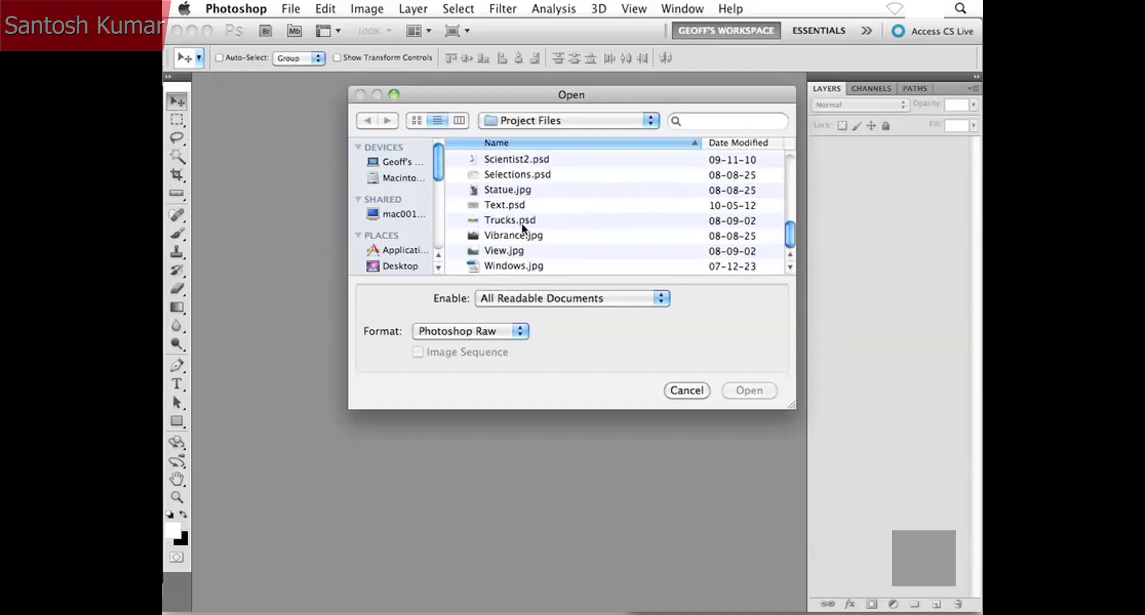
{"action": "left_click", "coordinate": [578, 219]}
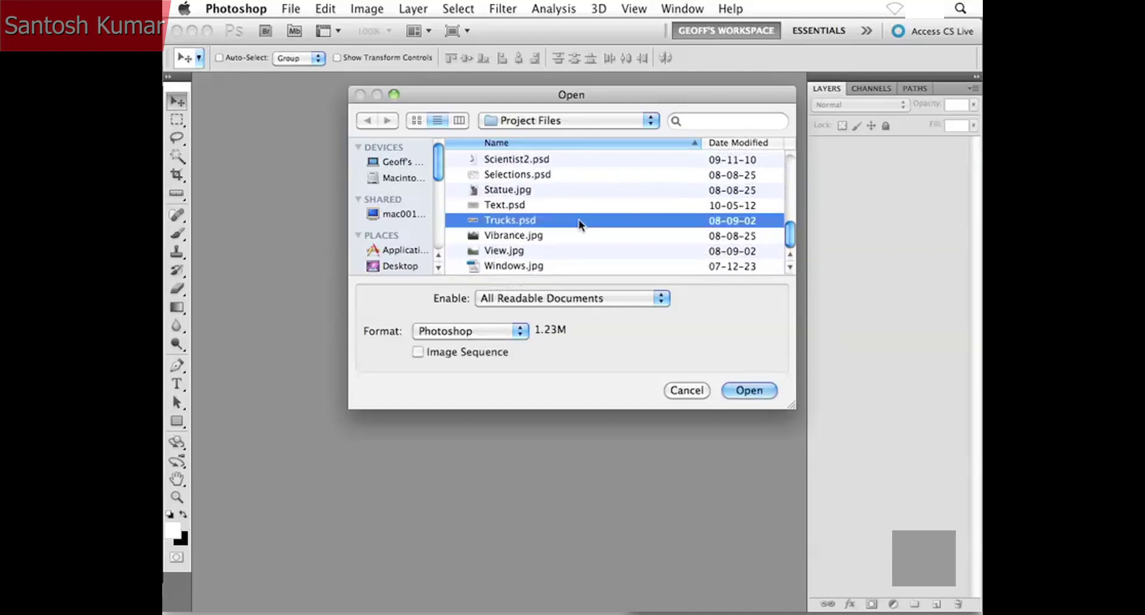
{"action": "double_click", "coordinate": [579, 219]}
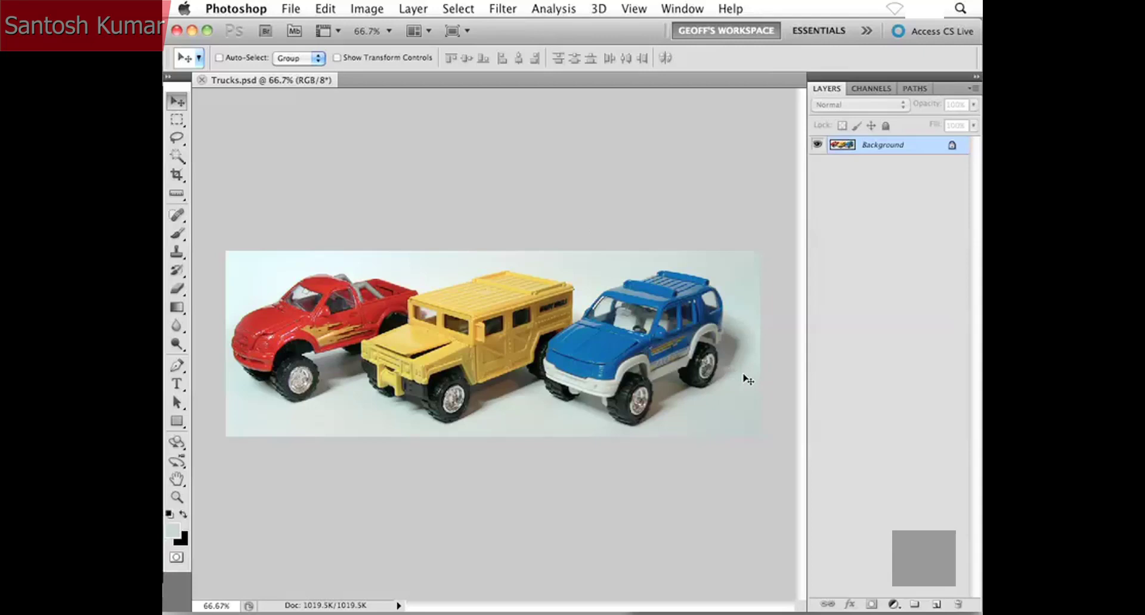
Convert the Background into a regular layer with the default name Layer 0 and add a white layer mask to it.
{"action": "key", "text": "super+1"}
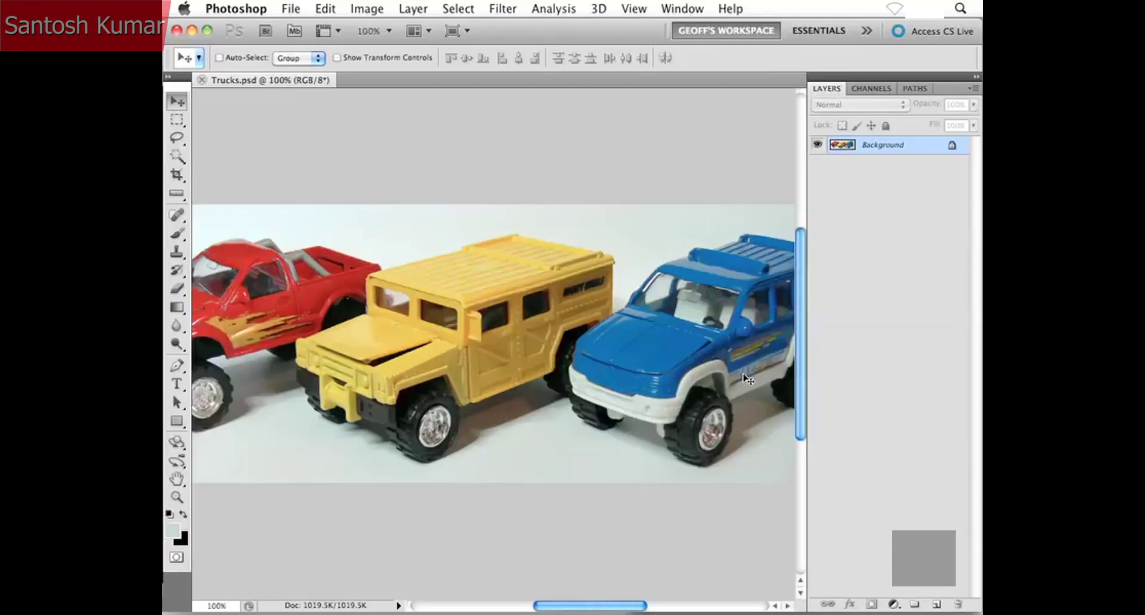
{"action": "scroll", "coordinate": [698, 340], "scroll_direction": "right", "scroll_amount": 5}
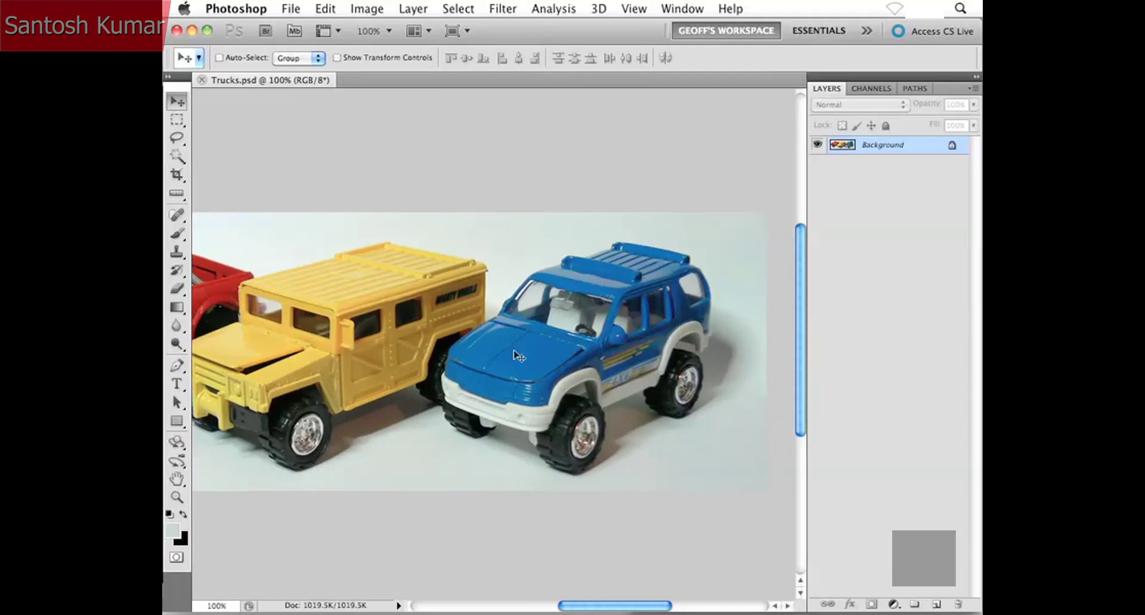
{"action": "left_click_drag", "start_coordinate": [471, 372], "coordinate": [664, 374]}
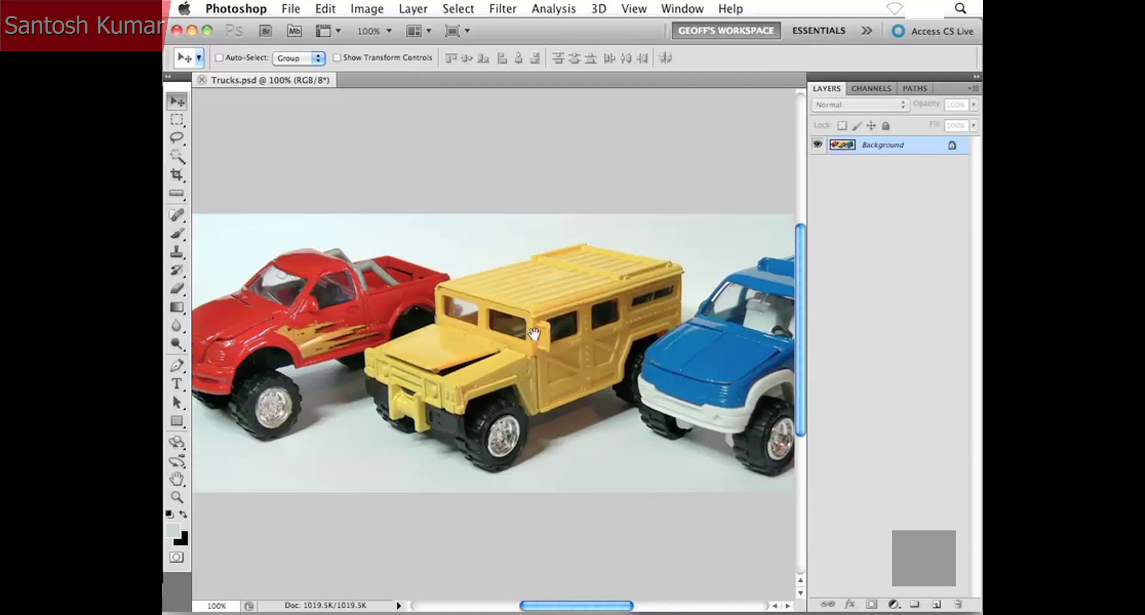
{"action": "left_click_drag", "start_coordinate": [534, 334], "coordinate": [398, 335]}
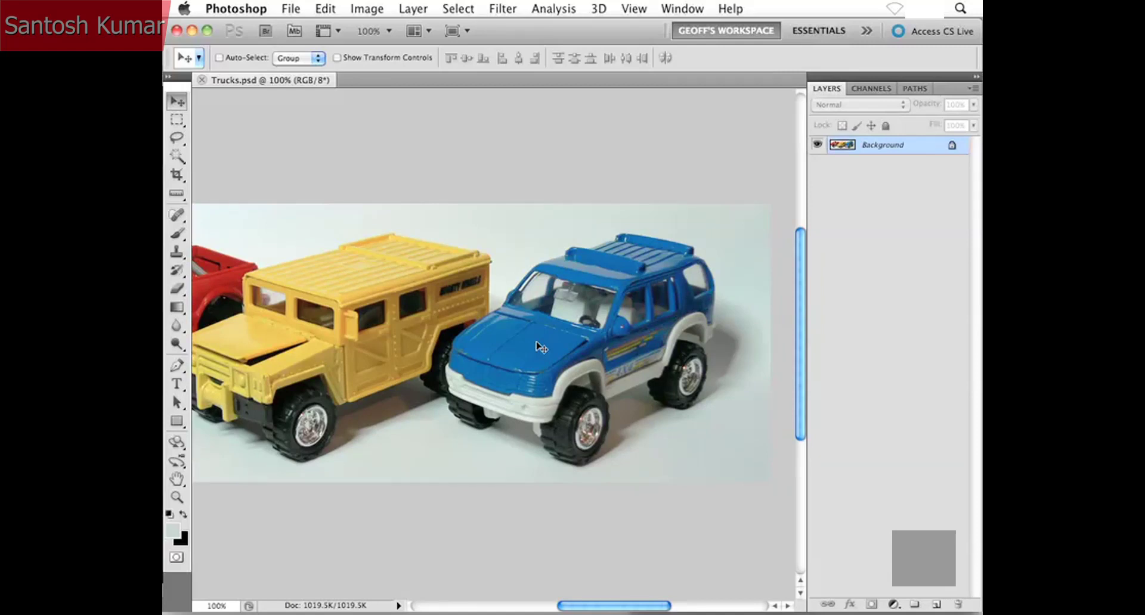
{"action": "double_click", "coordinate": [883, 146]}
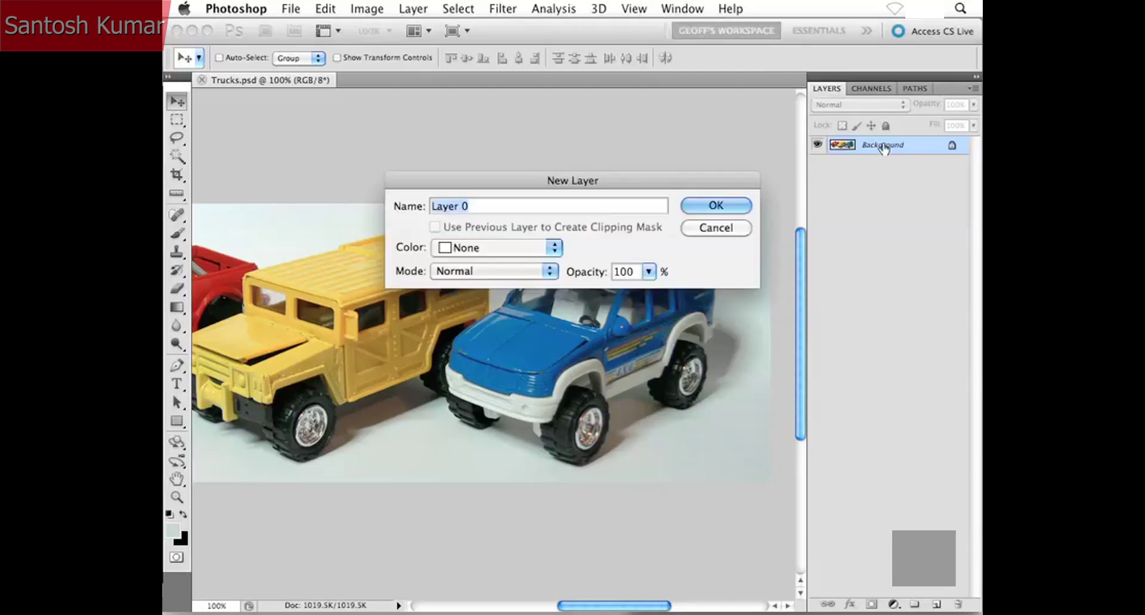
{"action": "key", "text": "Return"}
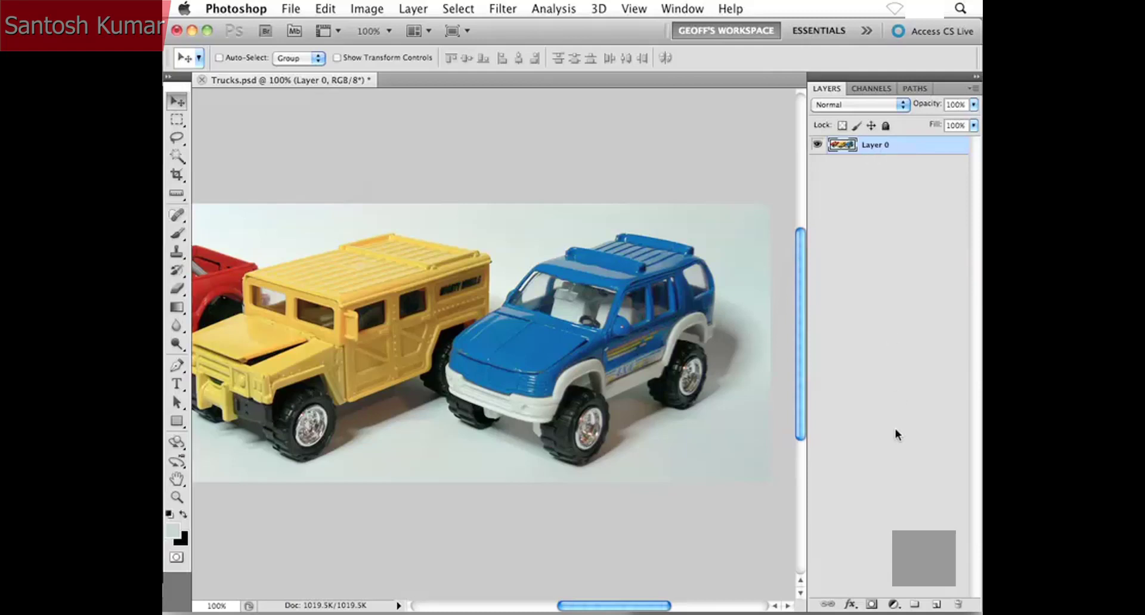
{"action": "left_click", "coordinate": [870, 605]}
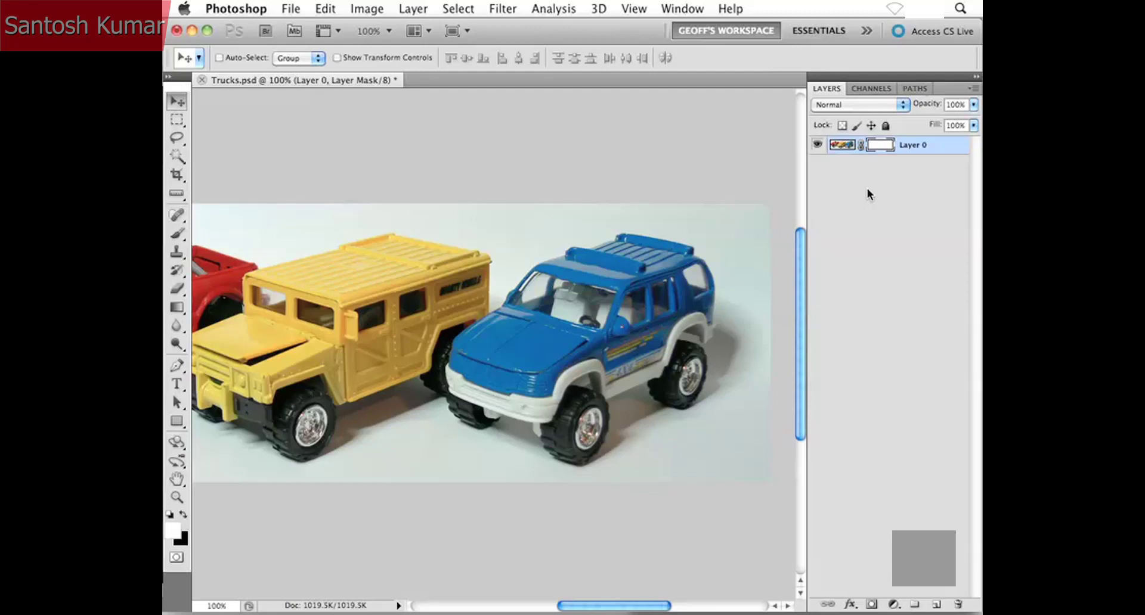
Paint black on the layer mask with a size 45 brush to hide the background around the blue truck.
{"action": "key", "text": "b"}
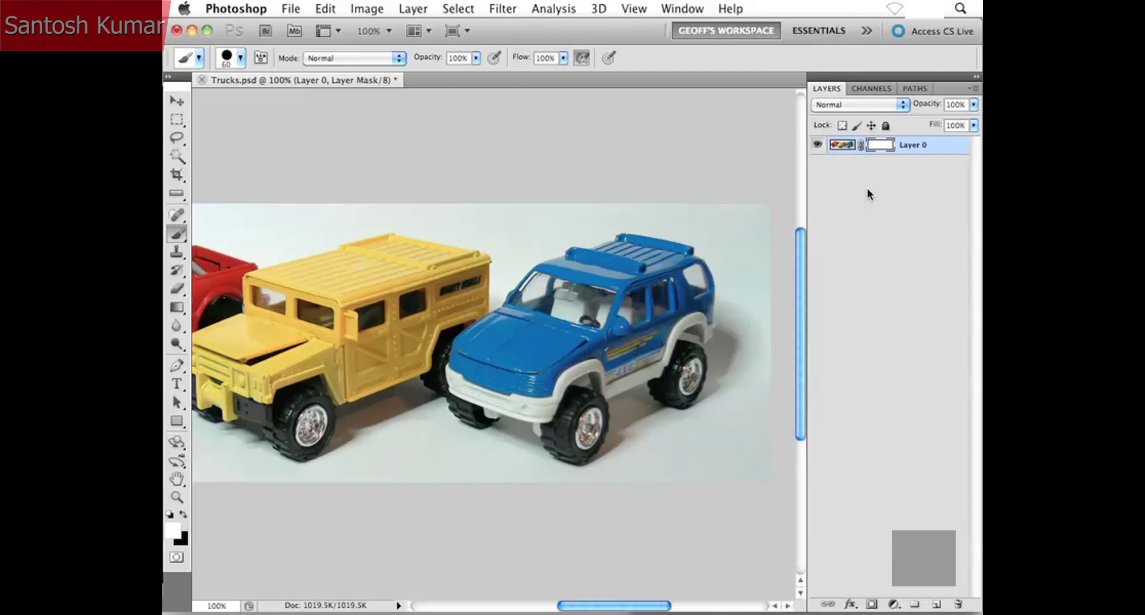
{"action": "key", "text": "x"}
{"action": "left_click_drag", "start_coordinate": [739, 248], "coordinate": [702, 243]}
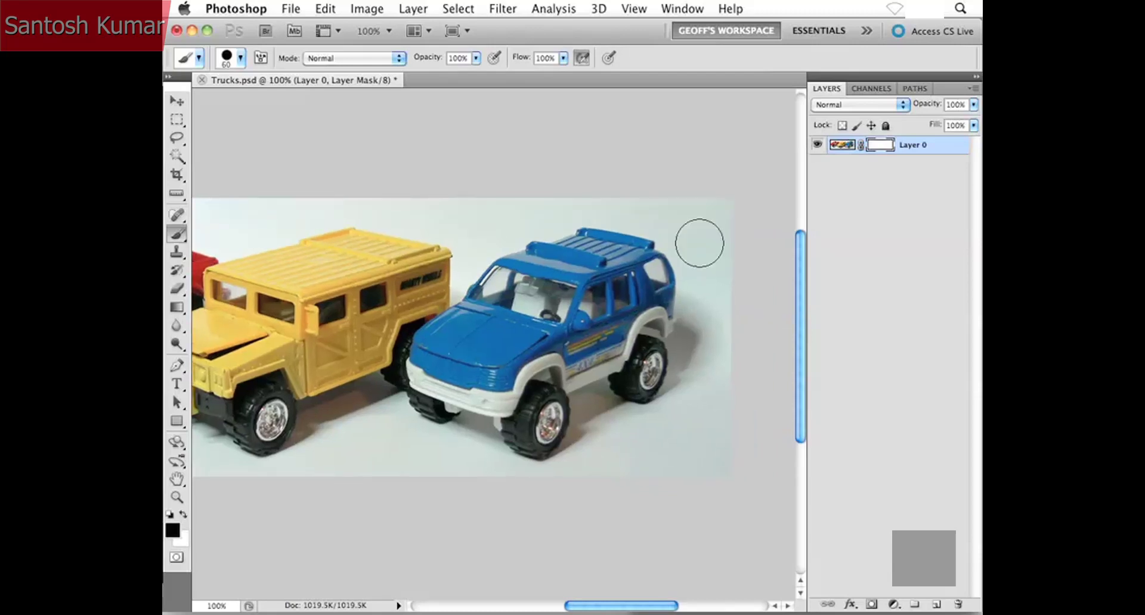
{"action": "key", "text": "bracketleft"}
{"action": "key", "text": "bracketleft"}
{"action": "key", "text": "bracketleft"}
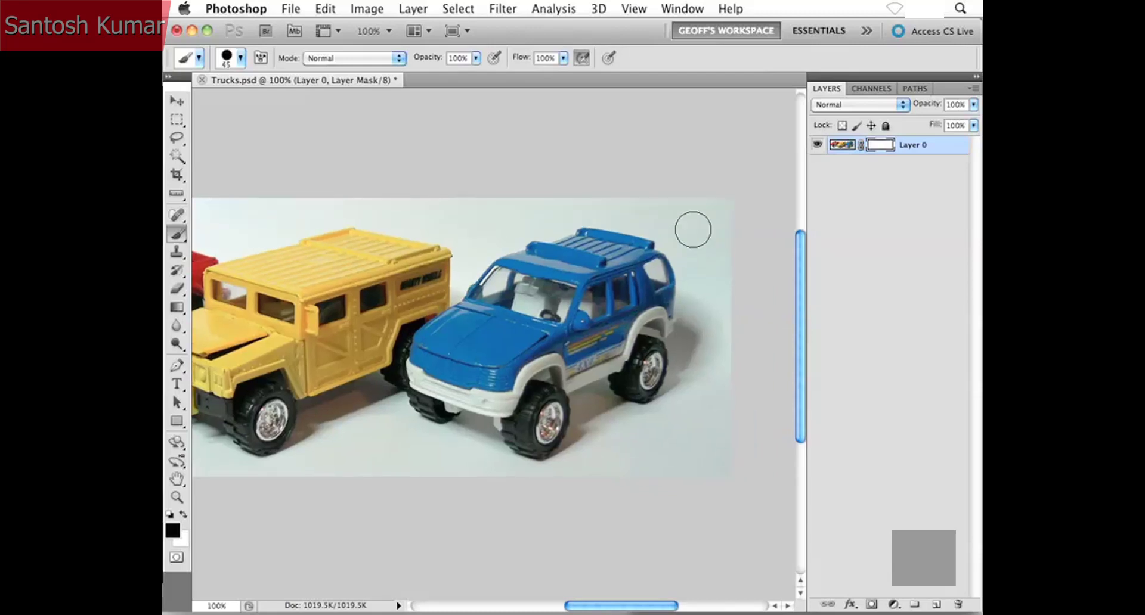
{"action": "mouse_move", "coordinate": [712, 201]}
{"action": "left_mouse_down"}
{"action": "mouse_move", "coordinate": [703, 473]}
{"action": "mouse_move", "coordinate": [717, 427]}
{"action": "mouse_move", "coordinate": [690, 476]}
{"action": "mouse_move", "coordinate": [665, 458]}
{"action": "mouse_move", "coordinate": [732, 439]}
{"action": "mouse_move", "coordinate": [711, 462]}
{"action": "mouse_move", "coordinate": [679, 420]}
{"action": "mouse_move", "coordinate": [702, 356]}
{"action": "mouse_move", "coordinate": [676, 419]}
{"action": "mouse_move", "coordinate": [647, 429]}
{"action": "mouse_move", "coordinate": [604, 419]}
{"action": "mouse_move", "coordinate": [601, 453]}
{"action": "mouse_move", "coordinate": [576, 471]}
{"action": "mouse_move", "coordinate": [599, 443]}
{"action": "mouse_move", "coordinate": [602, 476]}
{"action": "mouse_move", "coordinate": [626, 470]}
{"action": "mouse_move", "coordinate": [625, 457]}
{"action": "mouse_move", "coordinate": [663, 475]}
{"action": "mouse_move", "coordinate": [597, 480]}
{"action": "left_mouse_up"}
{"action": "scroll", "coordinate": [495, 452], "scroll_direction": "left", "scroll_amount": 5}
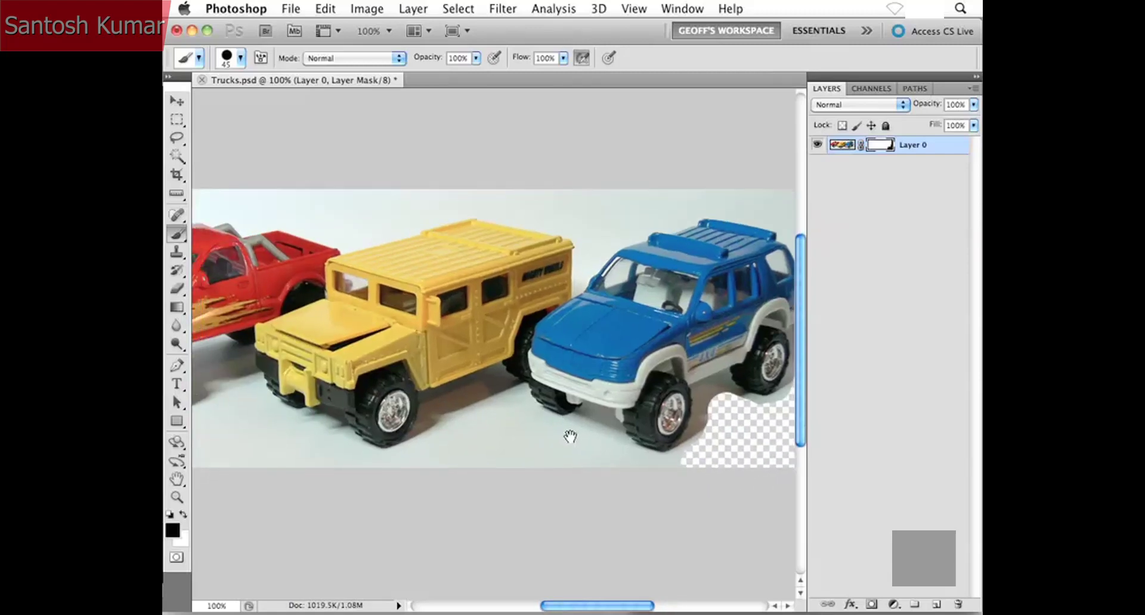
{"action": "mouse_move", "coordinate": [675, 475]}
{"action": "left_mouse_down"}
{"action": "mouse_move", "coordinate": [582, 462]}
{"action": "mouse_move", "coordinate": [586, 439]}
{"action": "mouse_move", "coordinate": [594, 450]}
{"action": "mouse_move", "coordinate": [538, 449]}
{"action": "mouse_move", "coordinate": [504, 420]}
{"action": "mouse_move", "coordinate": [525, 437]}
{"action": "mouse_move", "coordinate": [500, 439]}
{"action": "mouse_move", "coordinate": [492, 366]}
{"action": "mouse_move", "coordinate": [430, 393]}
{"action": "mouse_move", "coordinate": [431, 367]}
{"action": "mouse_move", "coordinate": [438, 452]}
{"action": "mouse_move", "coordinate": [433, 375]}
{"action": "mouse_move", "coordinate": [457, 334]}
{"action": "mouse_move", "coordinate": [431, 401]}
{"action": "mouse_move", "coordinate": [454, 355]}
{"action": "mouse_move", "coordinate": [522, 295]}
{"action": "mouse_move", "coordinate": [498, 325]}
{"action": "mouse_move", "coordinate": [533, 275]}
{"action": "mouse_move", "coordinate": [546, 270]}
{"action": "mouse_move", "coordinate": [529, 284]}
{"action": "mouse_move", "coordinate": [580, 260]}
{"action": "mouse_move", "coordinate": [552, 279]}
{"action": "mouse_move", "coordinate": [603, 251]}
{"action": "mouse_move", "coordinate": [701, 245]}
{"action": "mouse_move", "coordinate": [749, 258]}
{"action": "mouse_move", "coordinate": [752, 270]}
{"action": "mouse_move", "coordinate": [686, 251]}
{"action": "mouse_move", "coordinate": [754, 281]}
{"action": "mouse_move", "coordinate": [768, 331]}
{"action": "mouse_move", "coordinate": [761, 391]}
{"action": "mouse_move", "coordinate": [750, 282]}
{"action": "left_mouse_up"}
{"action": "scroll", "coordinate": [489, 428], "scroll_direction": "up", "scroll_amount": 3}
{"action": "scroll", "coordinate": [488, 428], "scroll_direction": "right", "scroll_amount": 3}
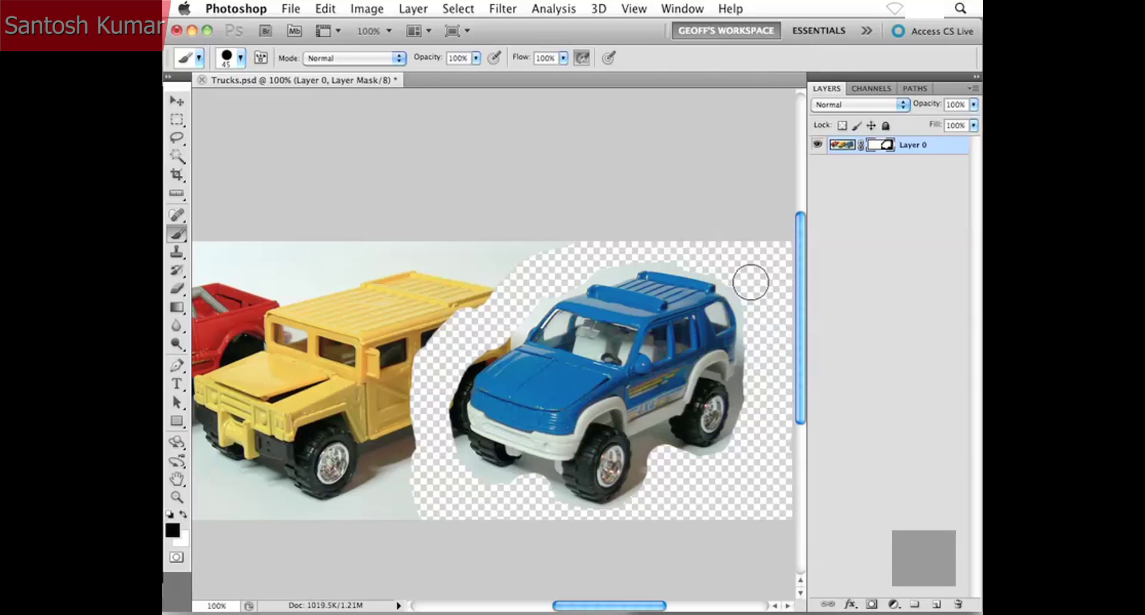
Paint more black on the layer mask to hide the rear and roof of the yellow truck and the backdrop above it.
{"action": "left_click_drag", "start_coordinate": [498, 290], "coordinate": [562, 282]}
{"action": "mouse_move", "coordinate": [644, 238]}
{"action": "left_mouse_down"}
{"action": "mouse_move", "coordinate": [492, 262]}
{"action": "mouse_move", "coordinate": [554, 256]}
{"action": "mouse_move", "coordinate": [512, 315]}
{"action": "mouse_move", "coordinate": [458, 294]}
{"action": "mouse_move", "coordinate": [465, 334]}
{"action": "mouse_move", "coordinate": [441, 352]}
{"action": "mouse_move", "coordinate": [444, 361]}
{"action": "mouse_move", "coordinate": [470, 336]}
{"action": "mouse_move", "coordinate": [478, 357]}
{"action": "mouse_move", "coordinate": [481, 342]}
{"action": "mouse_move", "coordinate": [462, 464]}
{"action": "mouse_move", "coordinate": [471, 515]}
{"action": "mouse_move", "coordinate": [434, 505]}
{"action": "mouse_move", "coordinate": [422, 468]}
{"action": "mouse_move", "coordinate": [437, 441]}
{"action": "mouse_move", "coordinate": [411, 463]}
{"action": "mouse_move", "coordinate": [417, 381]}
{"action": "left_mouse_up"}
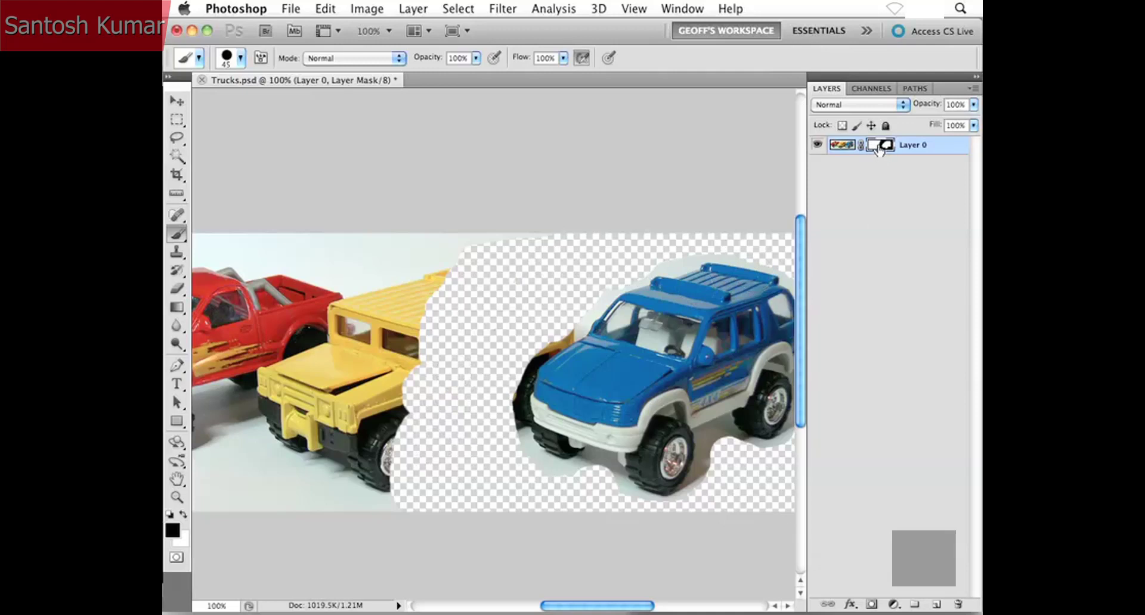
{"action": "left_click_drag", "start_coordinate": [513, 239], "coordinate": [455, 240]}
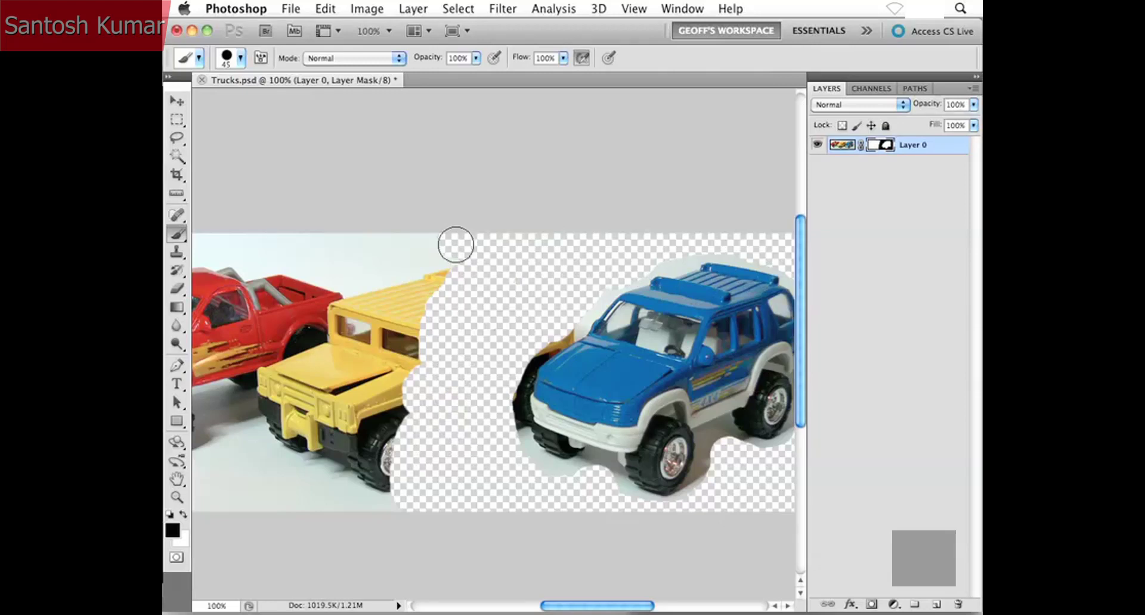
{"action": "left_click_drag", "start_coordinate": [417, 294], "coordinate": [547, 288]}
{"action": "mouse_move", "coordinate": [606, 254]}
{"action": "left_mouse_down"}
{"action": "mouse_move", "coordinate": [480, 233]}
{"action": "mouse_move", "coordinate": [554, 234]}
{"action": "mouse_move", "coordinate": [521, 256]}
{"action": "mouse_move", "coordinate": [536, 264]}
{"action": "mouse_move", "coordinate": [535, 250]}
{"action": "mouse_move", "coordinate": [477, 246]}
{"action": "left_mouse_up"}
{"action": "mouse_move", "coordinate": [518, 294]}
{"action": "left_mouse_down"}
{"action": "mouse_move", "coordinate": [560, 276]}
{"action": "mouse_move", "coordinate": [524, 342]}
{"action": "mouse_move", "coordinate": [534, 383]}
{"action": "mouse_move", "coordinate": [516, 430]}
{"action": "mouse_move", "coordinate": [520, 389]}
{"action": "left_mouse_up"}
{"action": "left_click_drag", "start_coordinate": [598, 374], "coordinate": [509, 373]}
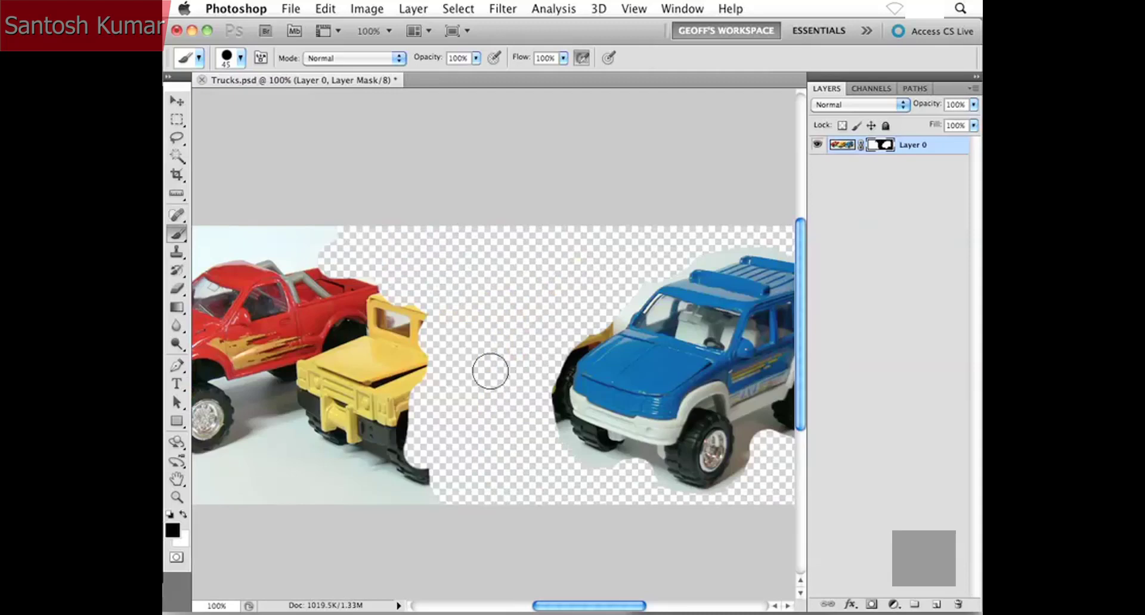
Paint white on the layer mask to restore the yellow truck and its roof.
{"action": "key", "text": "x"}
{"action": "mouse_move", "coordinate": [490, 372]}
{"action": "left_mouse_down"}
{"action": "mouse_move", "coordinate": [511, 342]}
{"action": "mouse_move", "coordinate": [486, 388]}
{"action": "mouse_move", "coordinate": [455, 342]}
{"action": "mouse_move", "coordinate": [473, 329]}
{"action": "mouse_move", "coordinate": [495, 339]}
{"action": "mouse_move", "coordinate": [490, 384]}
{"action": "mouse_move", "coordinate": [428, 362]}
{"action": "mouse_move", "coordinate": [517, 321]}
{"action": "mouse_move", "coordinate": [505, 382]}
{"action": "mouse_move", "coordinate": [523, 392]}
{"action": "mouse_move", "coordinate": [438, 357]}
{"action": "mouse_move", "coordinate": [458, 414]}
{"action": "mouse_move", "coordinate": [426, 386]}
{"action": "mouse_move", "coordinate": [432, 490]}
{"action": "mouse_move", "coordinate": [476, 435]}
{"action": "mouse_move", "coordinate": [528, 398]}
{"action": "mouse_move", "coordinate": [543, 404]}
{"action": "mouse_move", "coordinate": [536, 477]}
{"action": "mouse_move", "coordinate": [505, 471]}
{"action": "mouse_move", "coordinate": [536, 438]}
{"action": "mouse_move", "coordinate": [511, 488]}
{"action": "mouse_move", "coordinate": [427, 501]}
{"action": "mouse_move", "coordinate": [559, 474]}
{"action": "mouse_move", "coordinate": [569, 461]}
{"action": "mouse_move", "coordinate": [532, 506]}
{"action": "mouse_move", "coordinate": [516, 429]}
{"action": "mouse_move", "coordinate": [525, 366]}
{"action": "mouse_move", "coordinate": [592, 302]}
{"action": "mouse_move", "coordinate": [546, 360]}
{"action": "mouse_move", "coordinate": [424, 282]}
{"action": "left_mouse_up"}
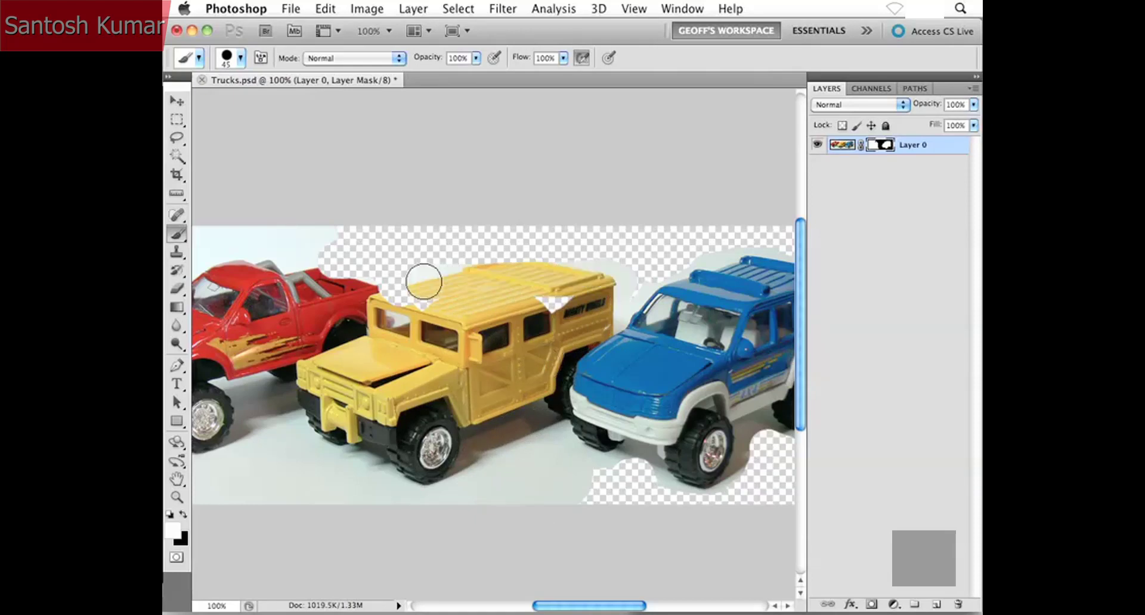
{"action": "mouse_move", "coordinate": [424, 281]}
{"action": "left_mouse_down"}
{"action": "mouse_move", "coordinate": [380, 299]}
{"action": "mouse_move", "coordinate": [526, 294]}
{"action": "mouse_move", "coordinate": [560, 311]}
{"action": "mouse_move", "coordinate": [532, 290]}
{"action": "mouse_move", "coordinate": [554, 260]}
{"action": "left_mouse_up"}
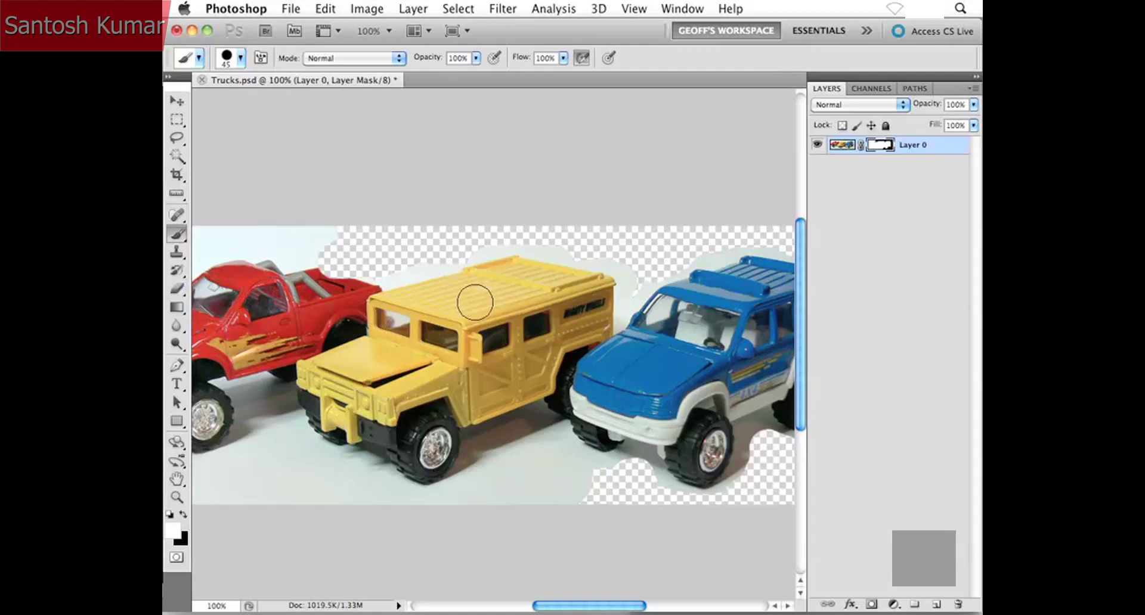
Paint black on the layer mask over the yellow truck's upper body and rear, up to the blue truck's hood and windshield.
{"action": "key", "text": "x"}
{"action": "mouse_move", "coordinate": [475, 302]}
{"action": "left_mouse_down"}
{"action": "mouse_move", "coordinate": [507, 258]}
{"action": "mouse_move", "coordinate": [491, 279]}
{"action": "mouse_move", "coordinate": [578, 247]}
{"action": "mouse_move", "coordinate": [561, 286]}
{"action": "mouse_move", "coordinate": [521, 300]}
{"action": "mouse_move", "coordinate": [507, 292]}
{"action": "mouse_move", "coordinate": [446, 304]}
{"action": "mouse_move", "coordinate": [459, 275]}
{"action": "mouse_move", "coordinate": [375, 297]}
{"action": "mouse_move", "coordinate": [392, 277]}
{"action": "mouse_move", "coordinate": [396, 334]}
{"action": "mouse_move", "coordinate": [480, 323]}
{"action": "mouse_move", "coordinate": [456, 357]}
{"action": "mouse_move", "coordinate": [583, 297]}
{"action": "mouse_move", "coordinate": [617, 262]}
{"action": "mouse_move", "coordinate": [593, 303]}
{"action": "mouse_move", "coordinate": [447, 374]}
{"action": "mouse_move", "coordinate": [403, 359]}
{"action": "mouse_move", "coordinate": [386, 334]}
{"action": "left_mouse_up"}
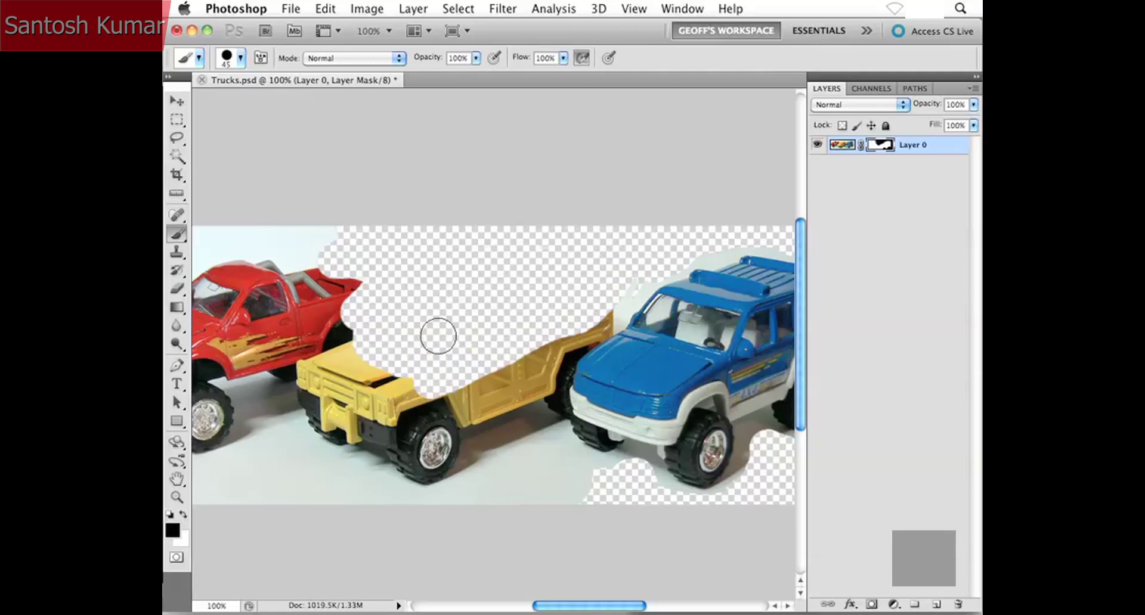
{"action": "key", "text": "super+equal"}
{"action": "mouse_move", "coordinate": [606, 329]}
{"action": "left_mouse_down"}
{"action": "mouse_move", "coordinate": [520, 353]}
{"action": "mouse_move", "coordinate": [388, 358]}
{"action": "left_mouse_up"}
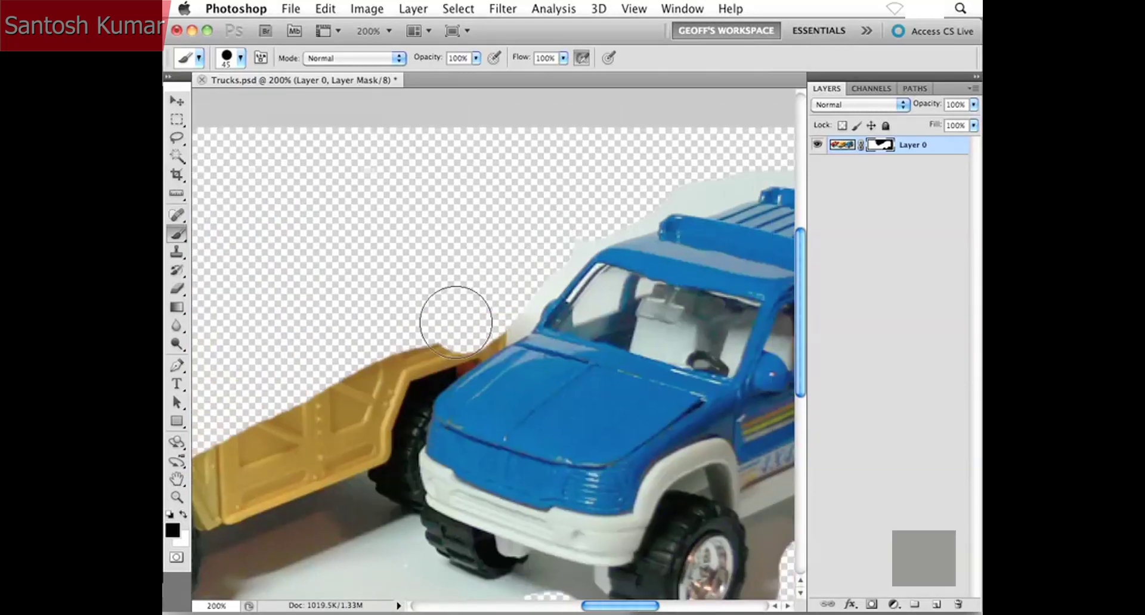
{"action": "mouse_move", "coordinate": [455, 322]}
{"action": "left_mouse_down"}
{"action": "mouse_move", "coordinate": [352, 385]}
{"action": "mouse_move", "coordinate": [407, 360]}
{"action": "mouse_move", "coordinate": [365, 424]}
{"action": "mouse_move", "coordinate": [358, 499]}
{"action": "mouse_move", "coordinate": [404, 373]}
{"action": "mouse_move", "coordinate": [388, 411]}
{"action": "mouse_move", "coordinate": [503, 323]}
{"action": "mouse_move", "coordinate": [430, 456]}
{"action": "mouse_move", "coordinate": [519, 345]}
{"action": "mouse_move", "coordinate": [408, 485]}
{"action": "mouse_move", "coordinate": [391, 398]}
{"action": "mouse_move", "coordinate": [419, 349]}
{"action": "left_mouse_up"}
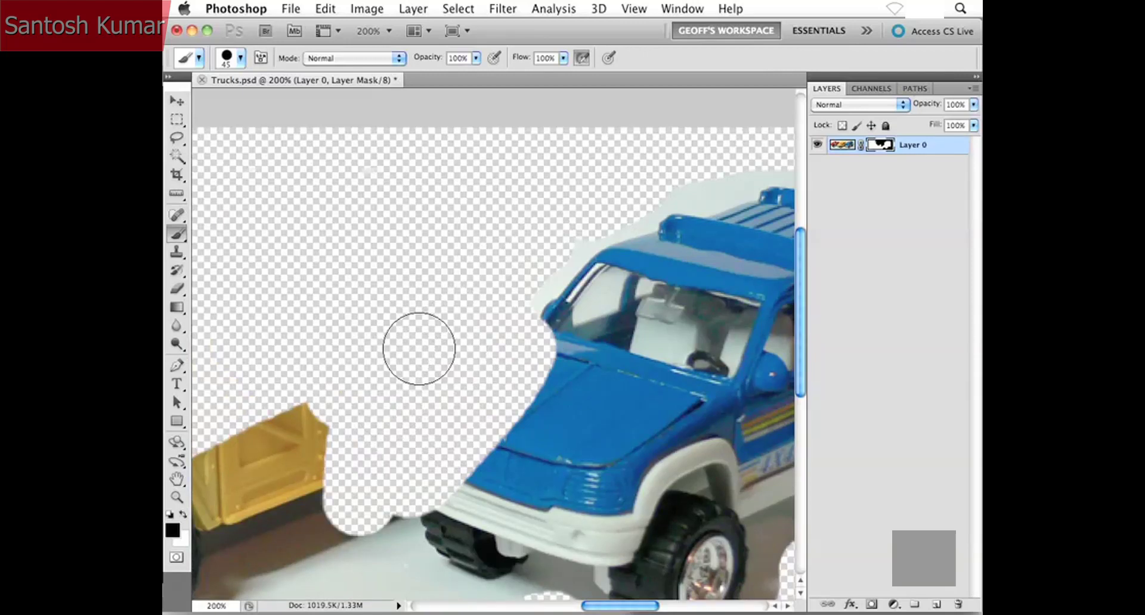
{"action": "mouse_move", "coordinate": [419, 348]}
{"action": "left_mouse_down"}
{"action": "mouse_move", "coordinate": [519, 308]}
{"action": "mouse_move", "coordinate": [536, 313]}
{"action": "mouse_move", "coordinate": [493, 336]}
{"action": "left_mouse_up"}
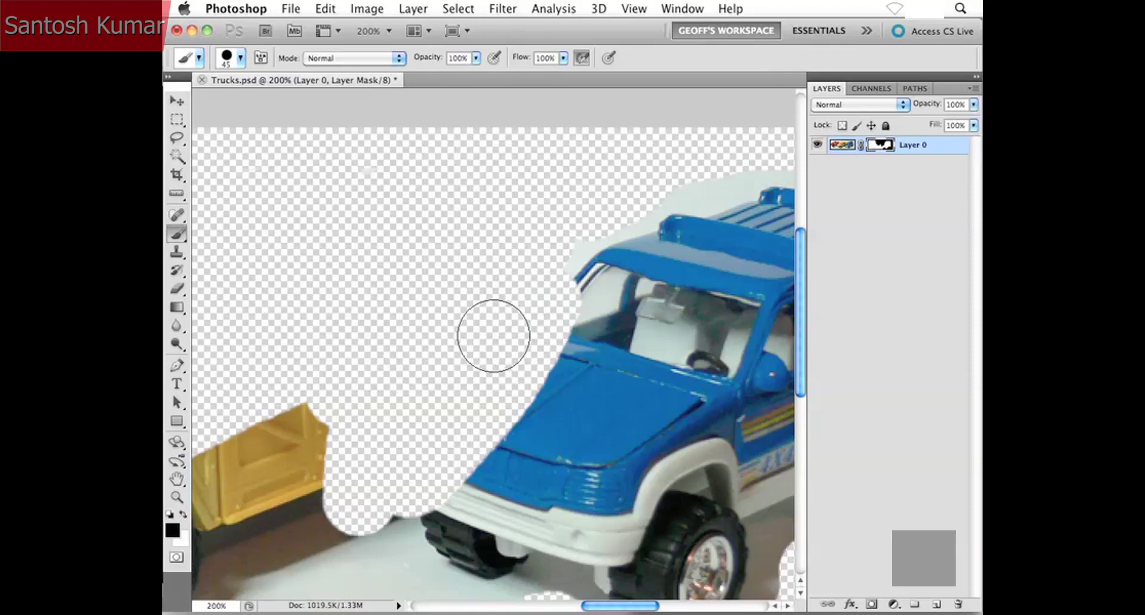
Paint white on the layer mask to bring back the hidden edge of the blue truck's hood, bumper and windshield.
{"action": "key", "text": "x"}
{"action": "mouse_move", "coordinate": [493, 336]}
{"action": "left_mouse_down"}
{"action": "mouse_move", "coordinate": [563, 312]}
{"action": "mouse_move", "coordinate": [524, 332]}
{"action": "mouse_move", "coordinate": [435, 474]}
{"action": "mouse_move", "coordinate": [442, 506]}
{"action": "mouse_move", "coordinate": [462, 405]}
{"action": "mouse_move", "coordinate": [508, 371]}
{"action": "mouse_move", "coordinate": [515, 381]}
{"action": "mouse_move", "coordinate": [424, 381]}
{"action": "mouse_move", "coordinate": [447, 459]}
{"action": "mouse_move", "coordinate": [457, 445]}
{"action": "left_mouse_up"}
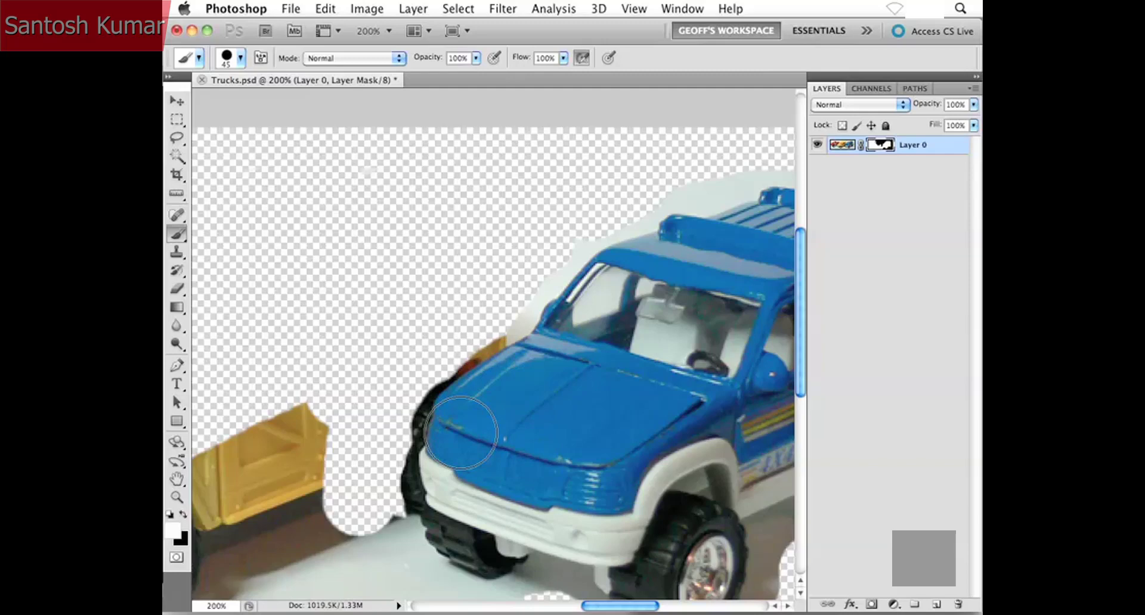
Revert Trucks.psd to its last saved version, discarding the layer conversion and the mask.
{"action": "key", "text": "super+0"}
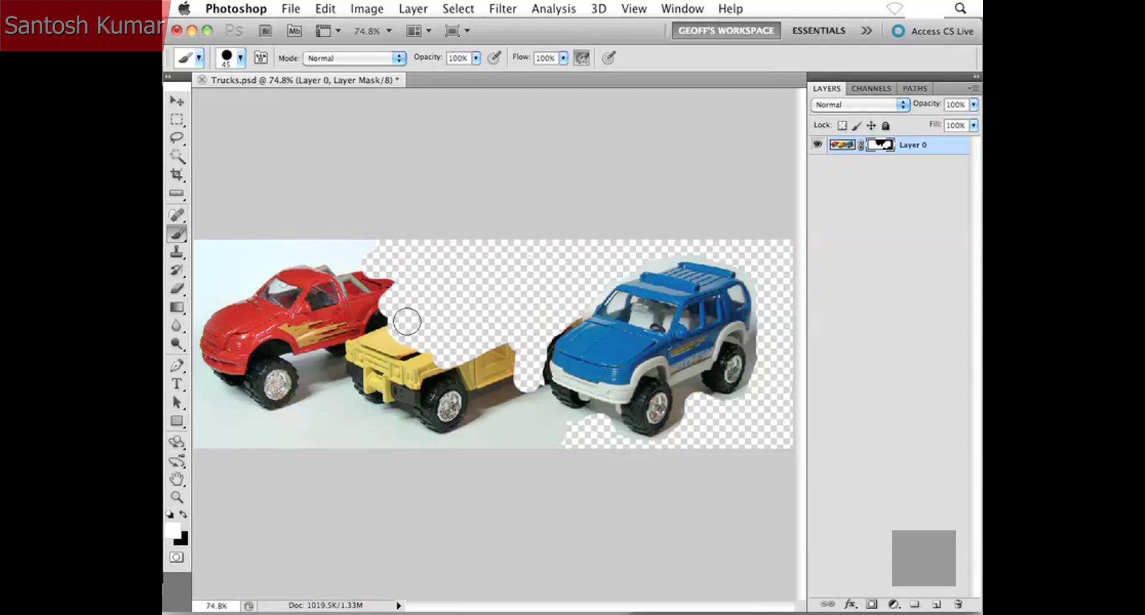
{"action": "left_click", "coordinate": [289, 8]}
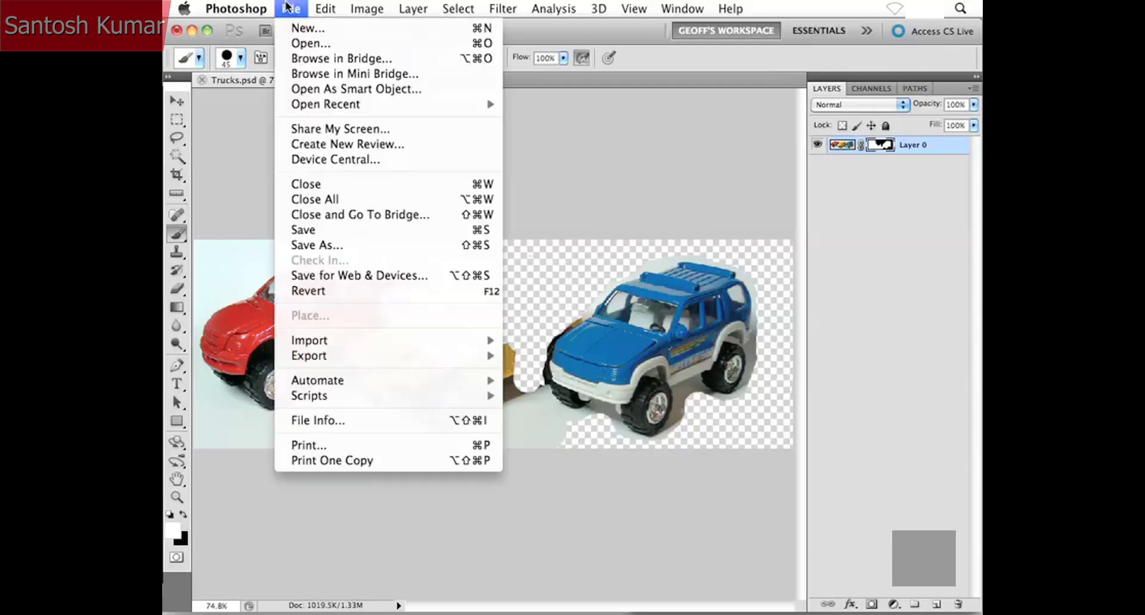
{"action": "left_click", "coordinate": [300, 292]}
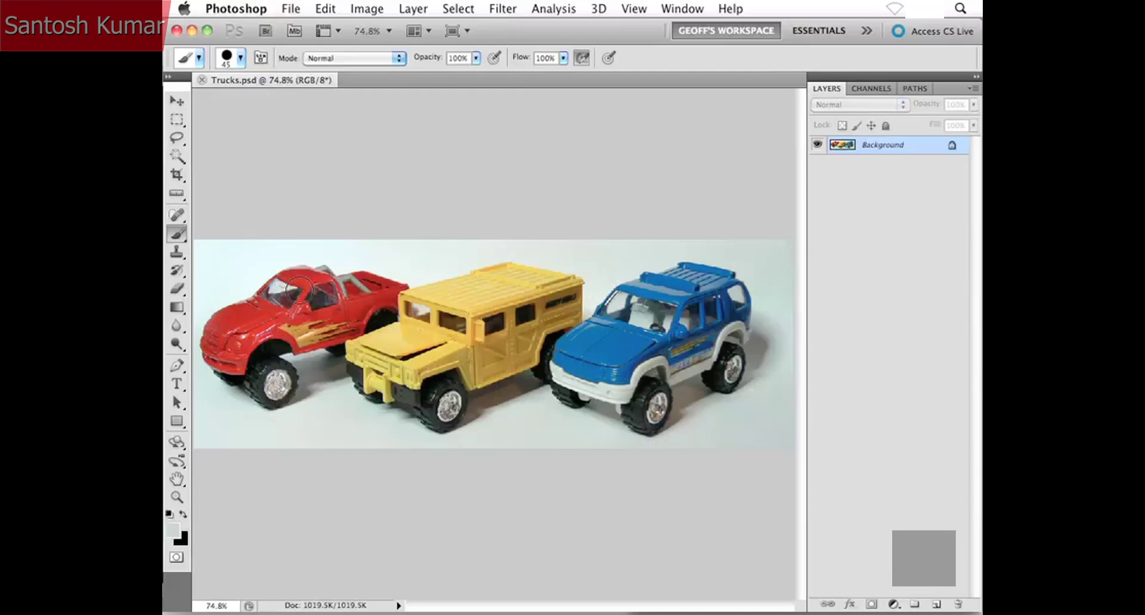
Examine the blue truck's body and outline up close at 200% with the Move tool active.
{"action": "key", "text": "v"}
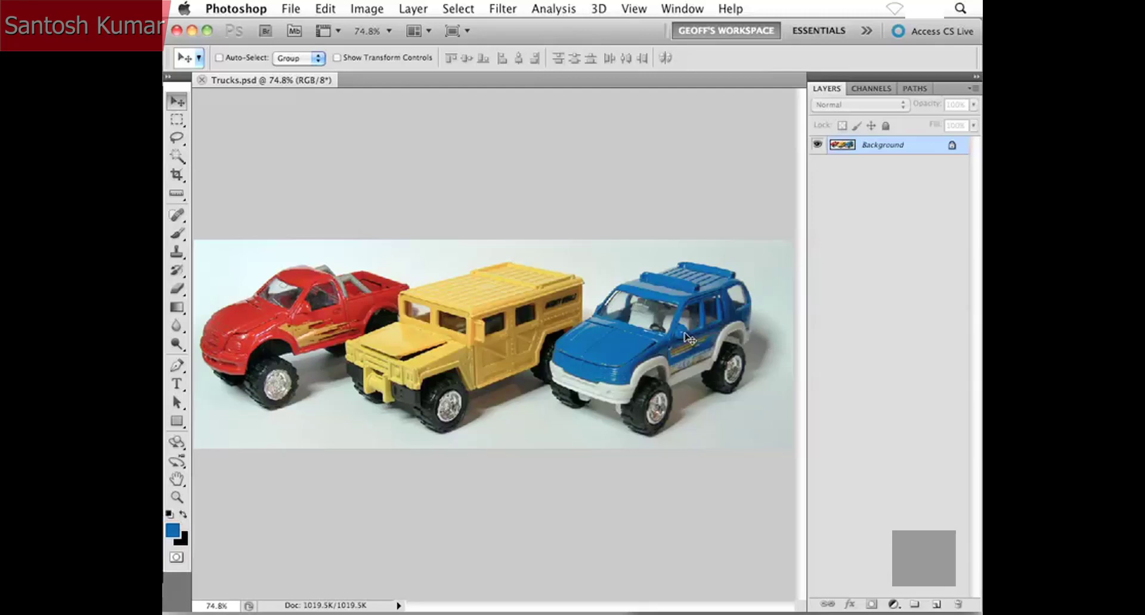
{"action": "key", "text": "super+plus"}
{"action": "key", "text": "super+plus"}
{"action": "key", "text": "space"}
{"action": "left_click_drag", "start_coordinate": [719, 343], "coordinate": [292, 375]}
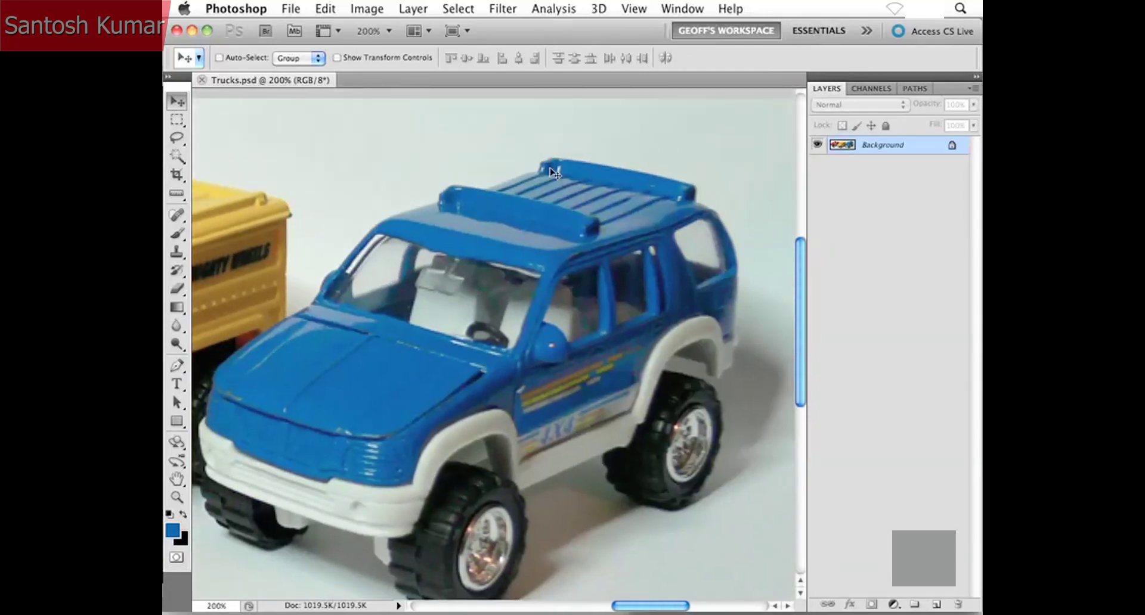
{"action": "key", "text": "space"}
{"action": "left_click_drag", "start_coordinate": [354, 347], "coordinate": [391, 338]}
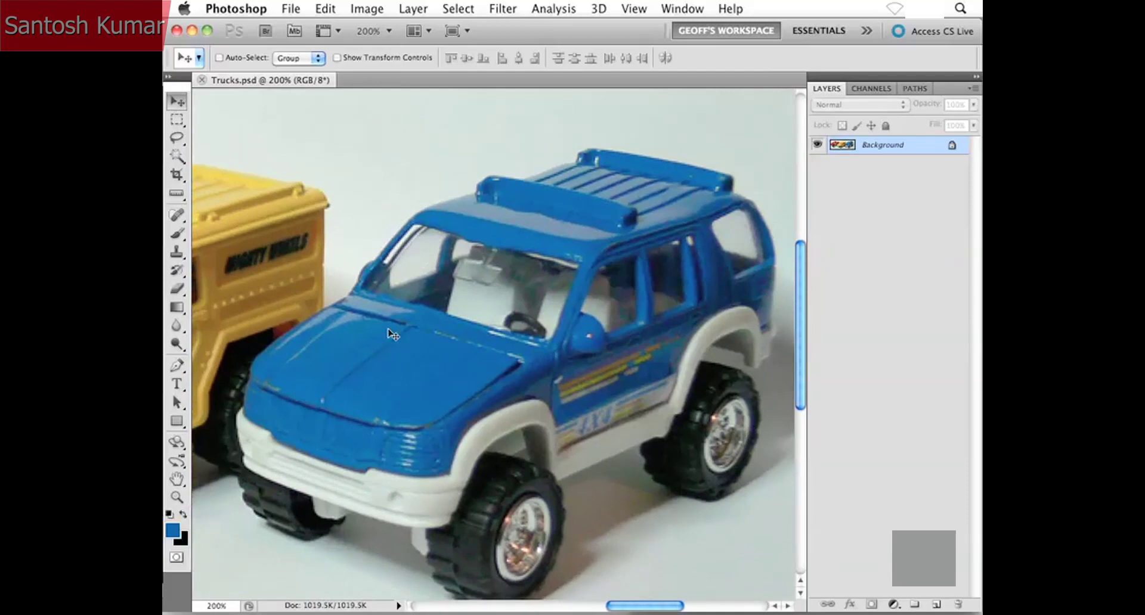
Convert the locked Background of Trucks.psd into a regular layer named Layer 0 with Normal mode and 100% opacity.
{"action": "key", "text": "super+0"}
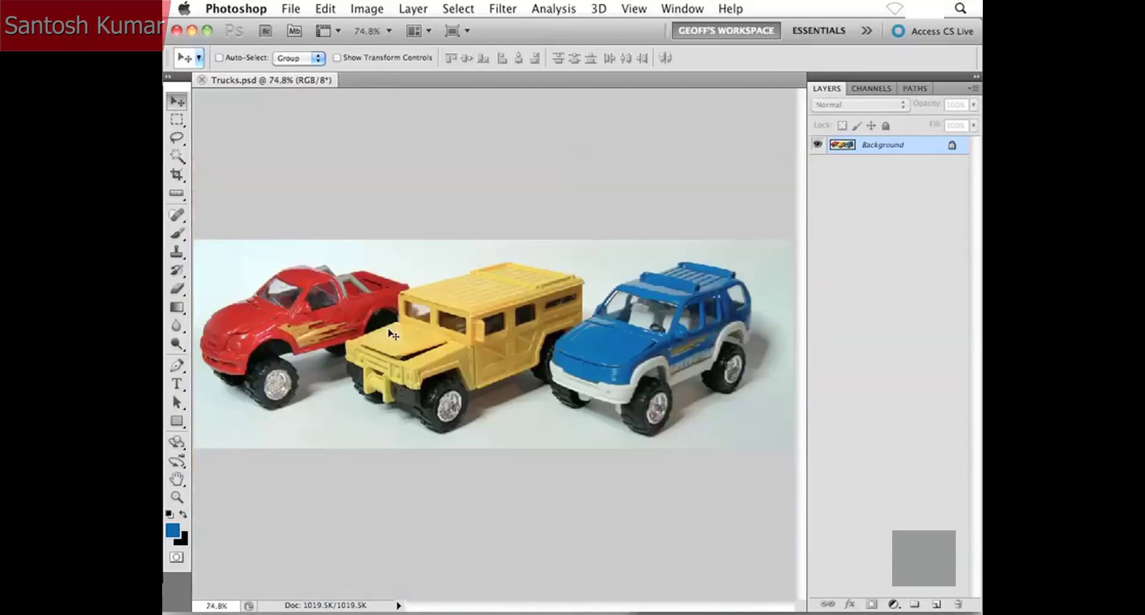
{"action": "double_click", "coordinate": [884, 146]}
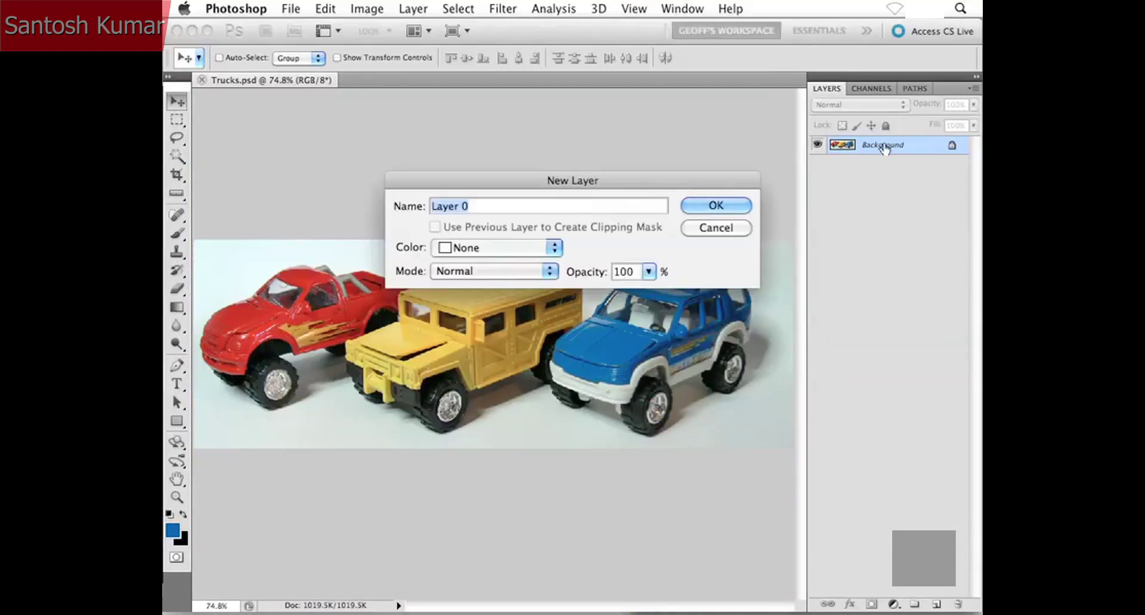
{"action": "key", "text": "Return"}
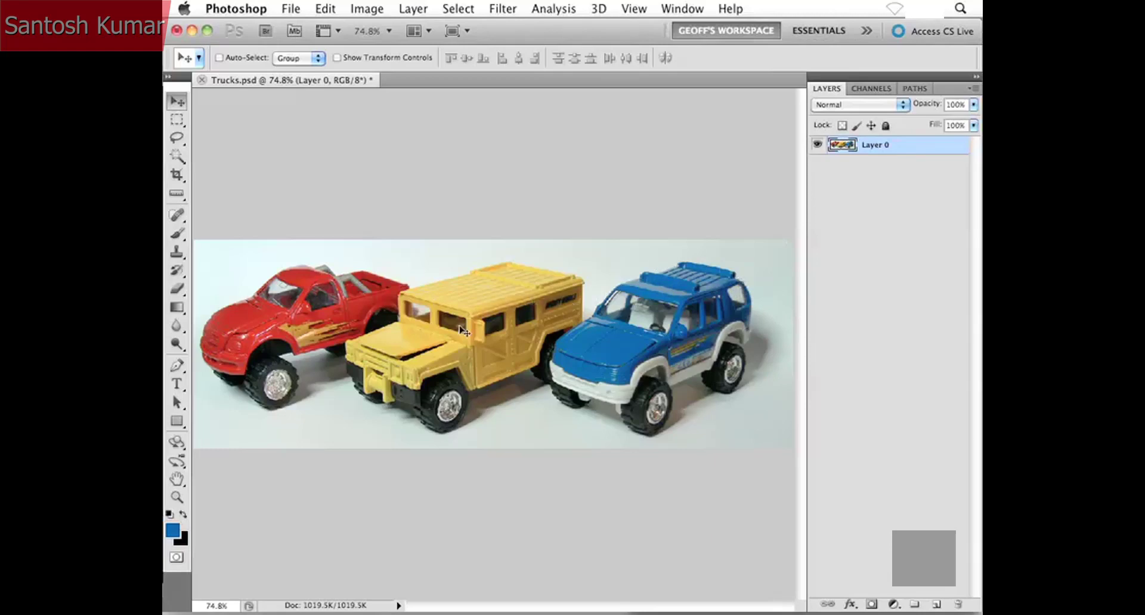
Start a Color Range selection and sample the pale backdrop just above the blue truck.
{"action": "left_click", "coordinate": [458, 9]}
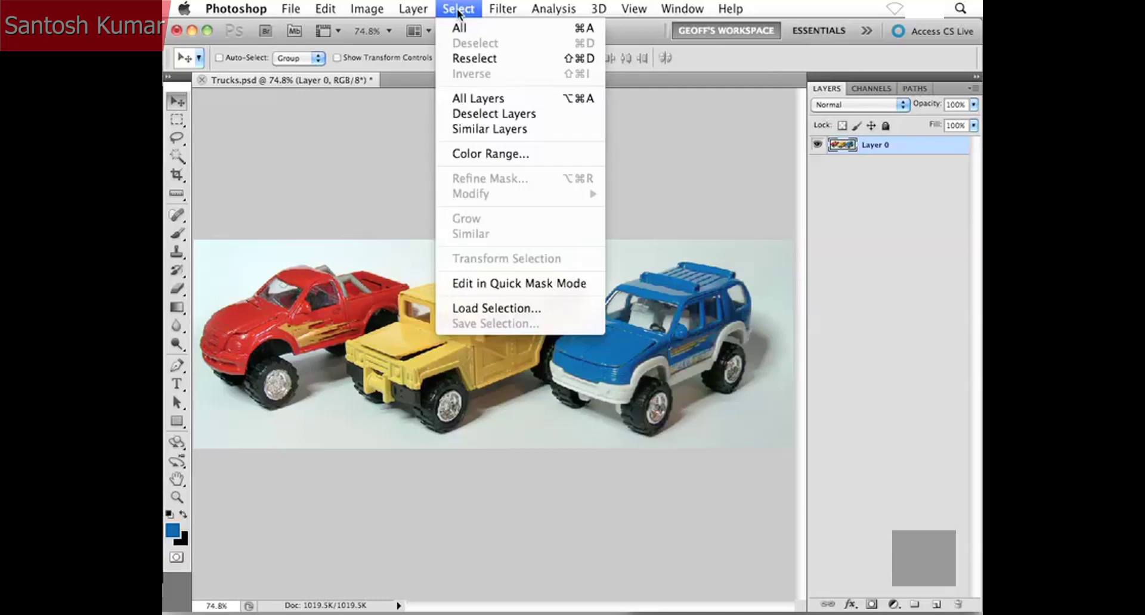
{"action": "left_click", "coordinate": [554, 155]}
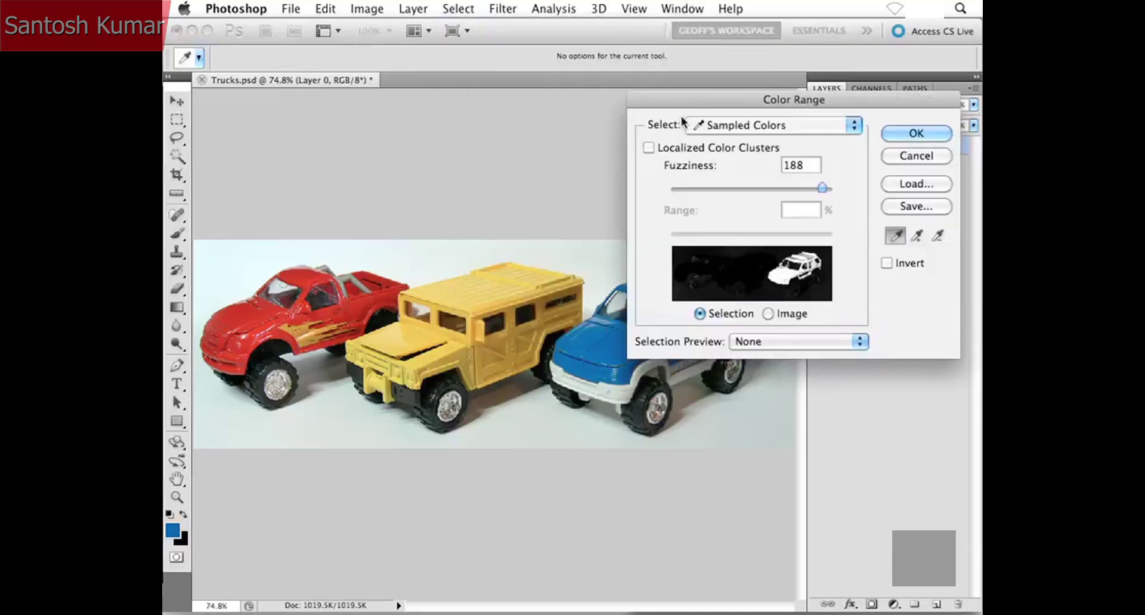
{"action": "left_click_drag", "start_coordinate": [681, 104], "coordinate": [695, 93]}
{"action": "left_click_drag", "start_coordinate": [693, 81], "coordinate": [693, 80]}
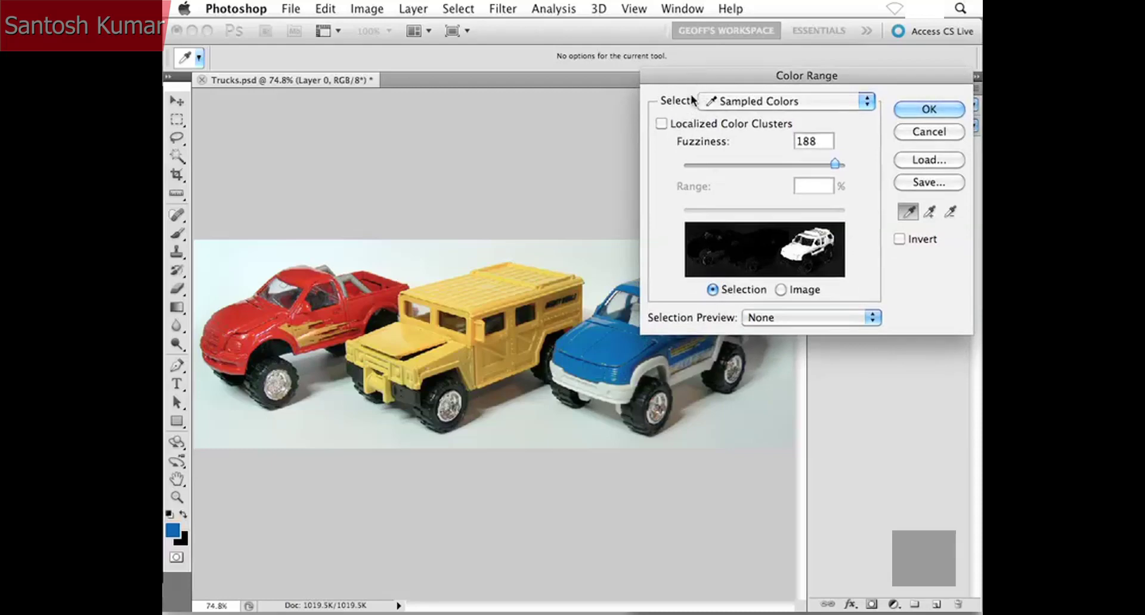
{"action": "left_click_drag", "start_coordinate": [688, 77], "coordinate": [686, 348]}
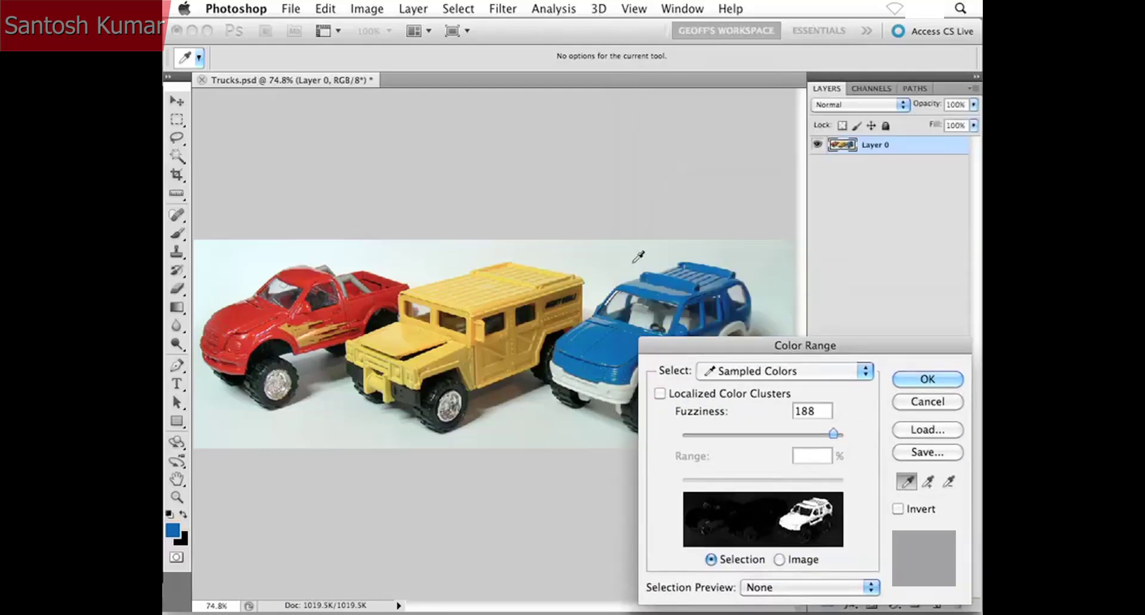
{"action": "left_click", "coordinate": [641, 255]}
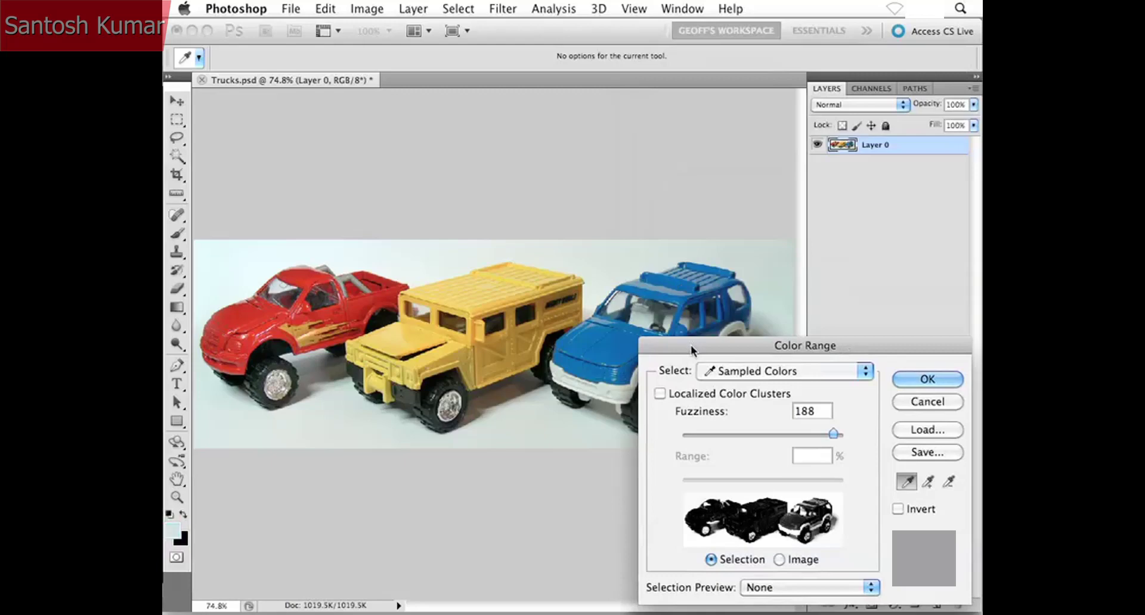
Set the Color Range fuzziness to 98 and create the backdrop selection.
{"action": "left_click_drag", "start_coordinate": [690, 344], "coordinate": [692, 277]}
{"action": "left_click_drag", "start_coordinate": [835, 364], "coordinate": [766, 365]}
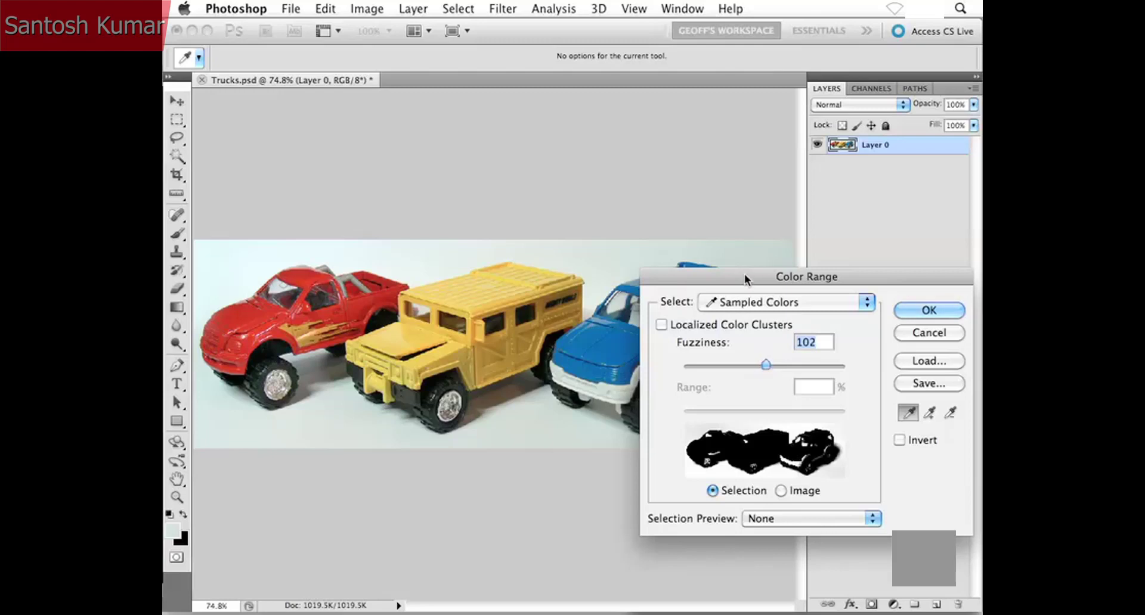
{"action": "left_click_drag", "start_coordinate": [742, 274], "coordinate": [753, 289]}
{"action": "mouse_move", "coordinate": [773, 379]}
{"action": "left_mouse_down"}
{"action": "mouse_move", "coordinate": [746, 379]}
{"action": "mouse_move", "coordinate": [767, 381]}
{"action": "left_mouse_up"}
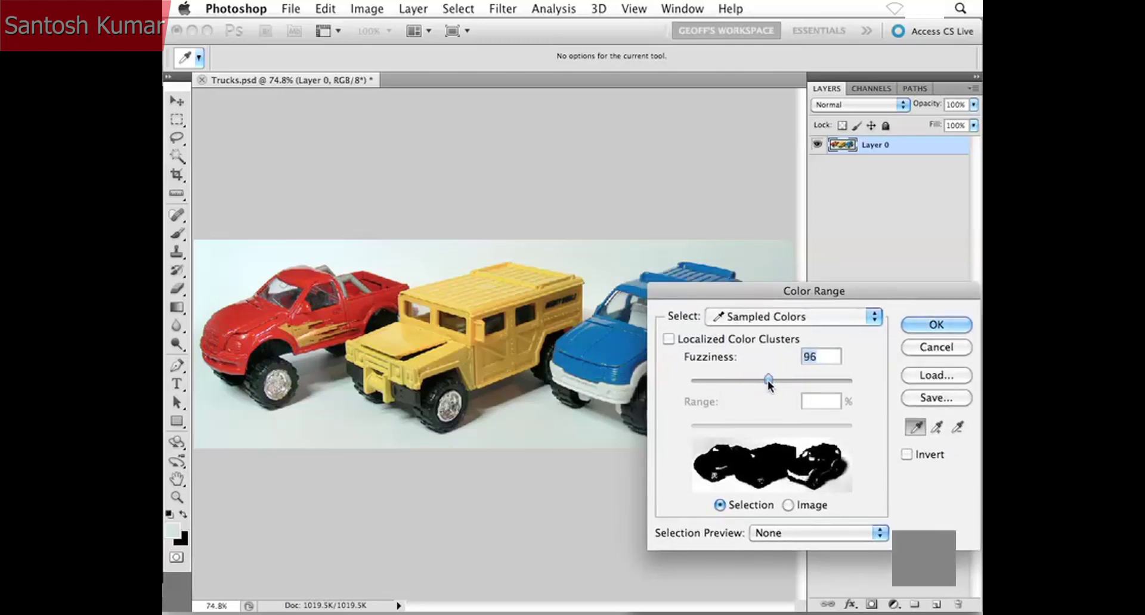
{"action": "left_click_drag", "start_coordinate": [720, 296], "coordinate": [690, 266]}
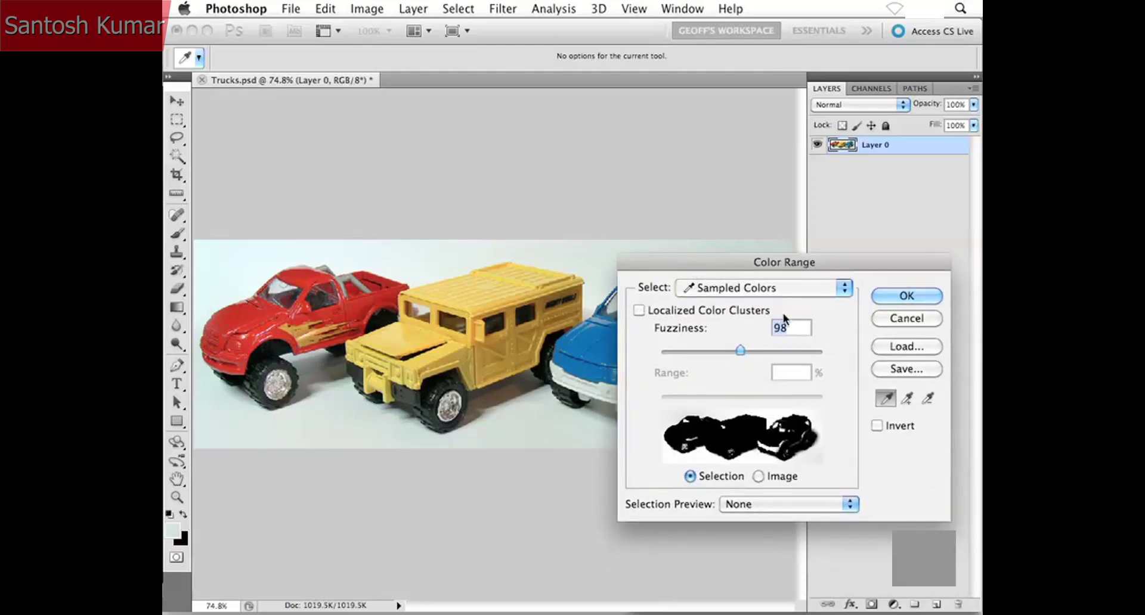
{"action": "key", "text": "Return"}
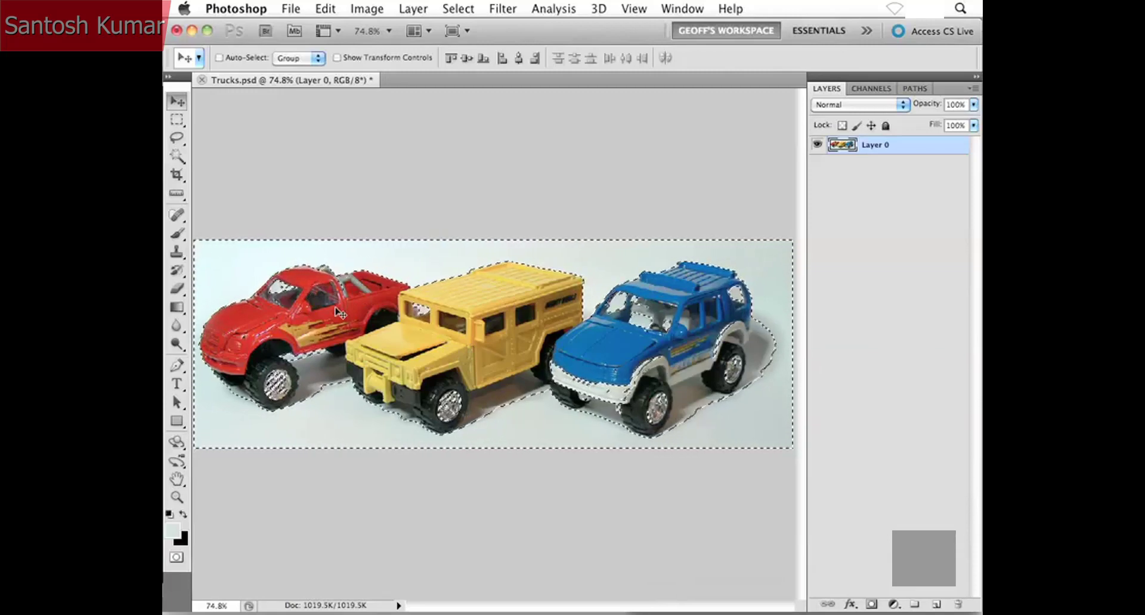
Add the red truck and most of the yellow truck to the selection with the Rectangular Marquee tool, leaving out the blue truck.
{"action": "left_click", "coordinate": [178, 121]}
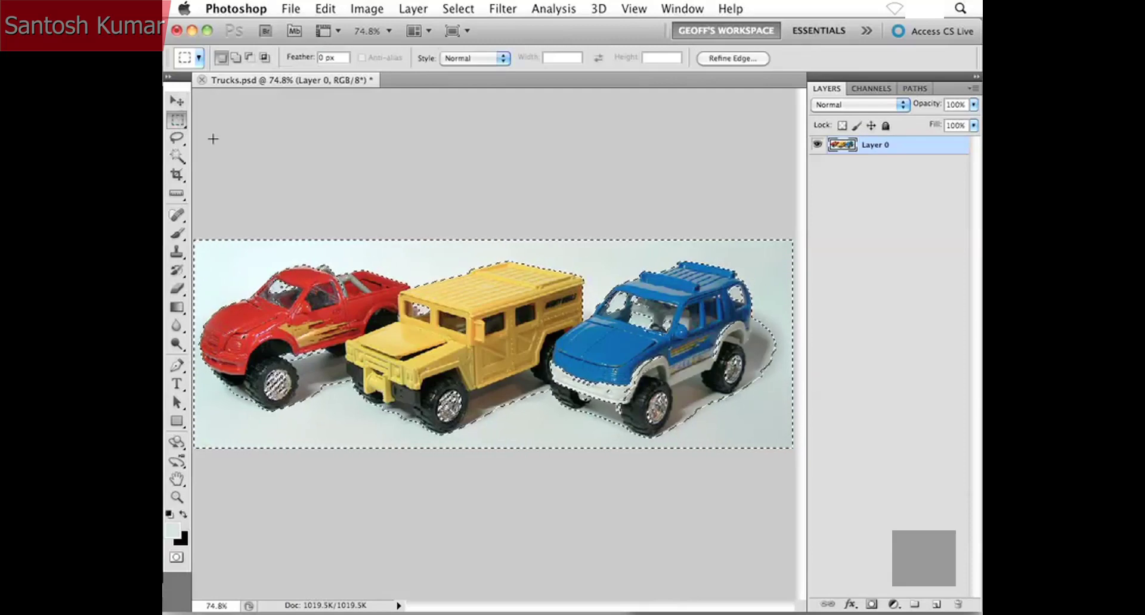
{"action": "key", "text": "shift"}
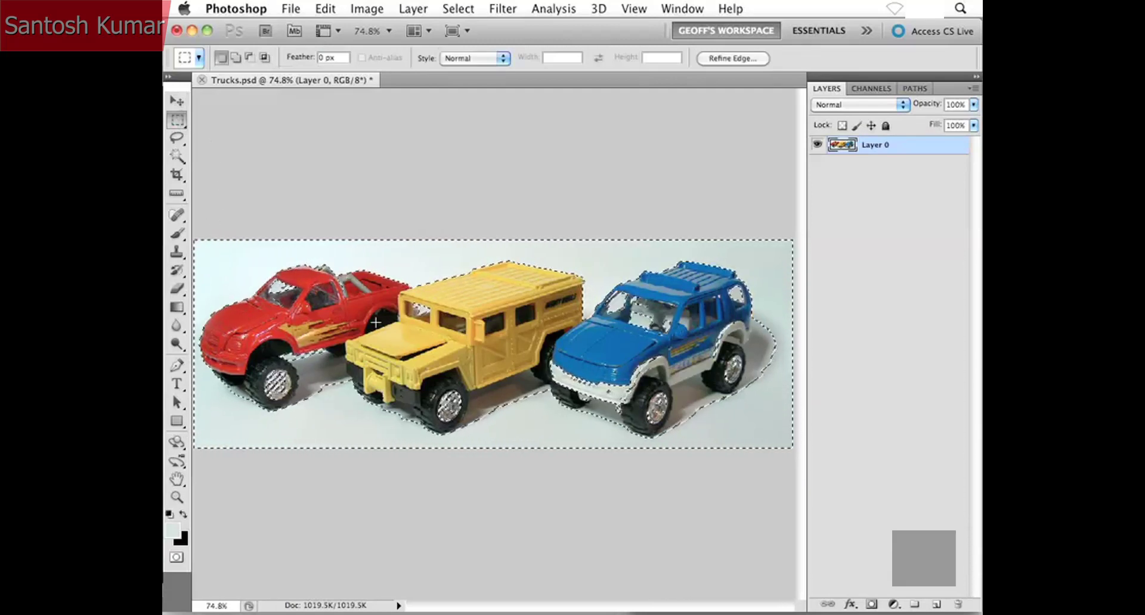
{"action": "key", "text": "shift"}
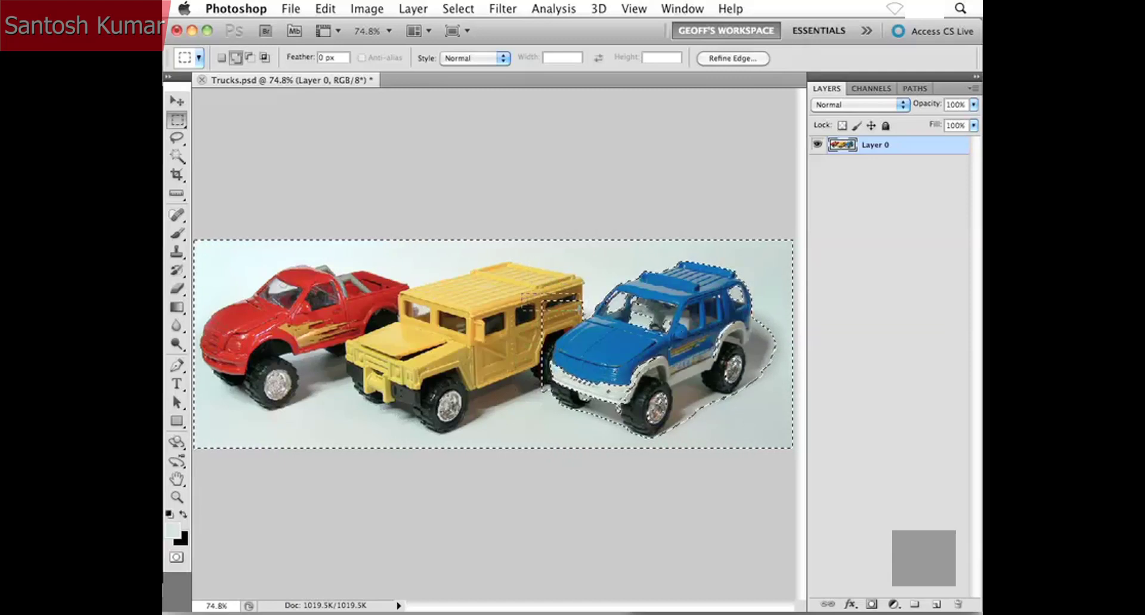
{"action": "left_click_drag", "start_coordinate": [584, 312], "coordinate": [585, 311]}
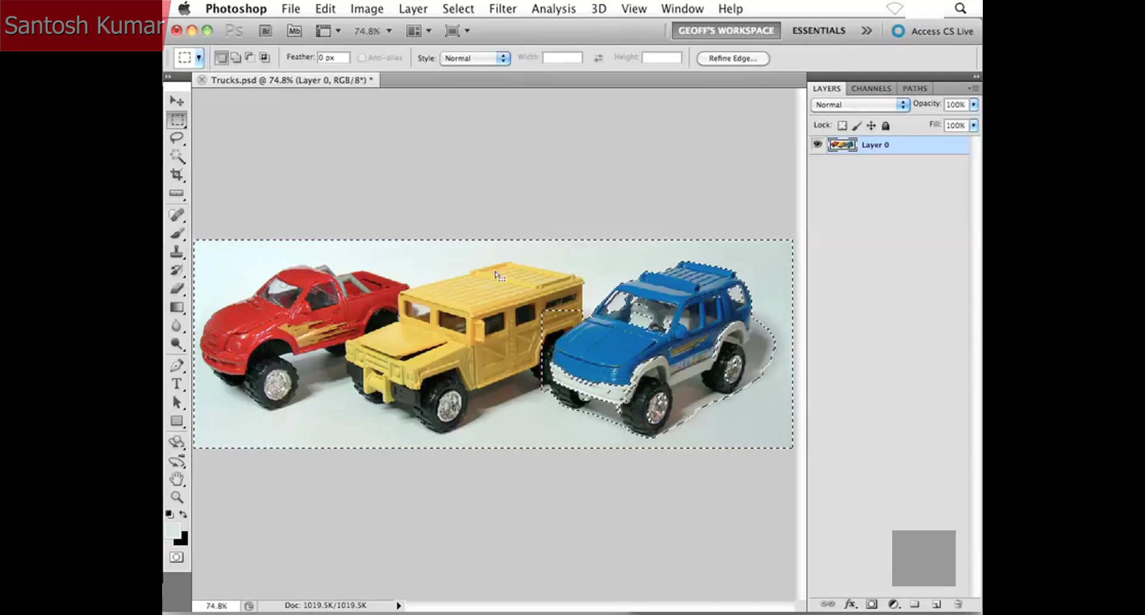
Add a layer mask to Layer 0 that hides the selected backdrop and trucks.
{"action": "left_click", "coordinate": [414, 9]}
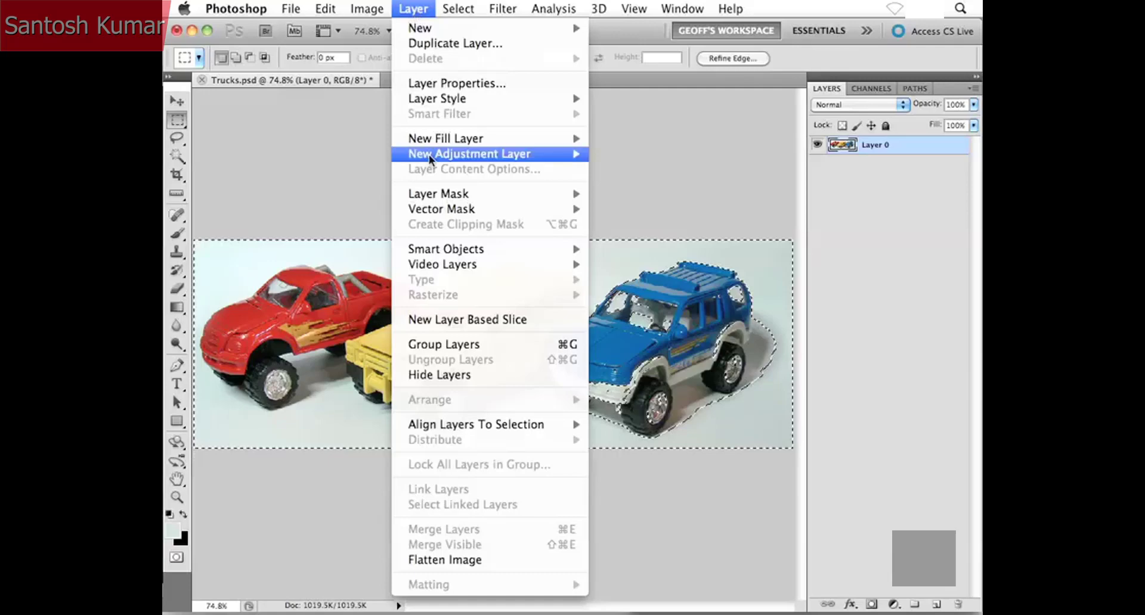
{"action": "mouse_move", "coordinate": [424, 192]}
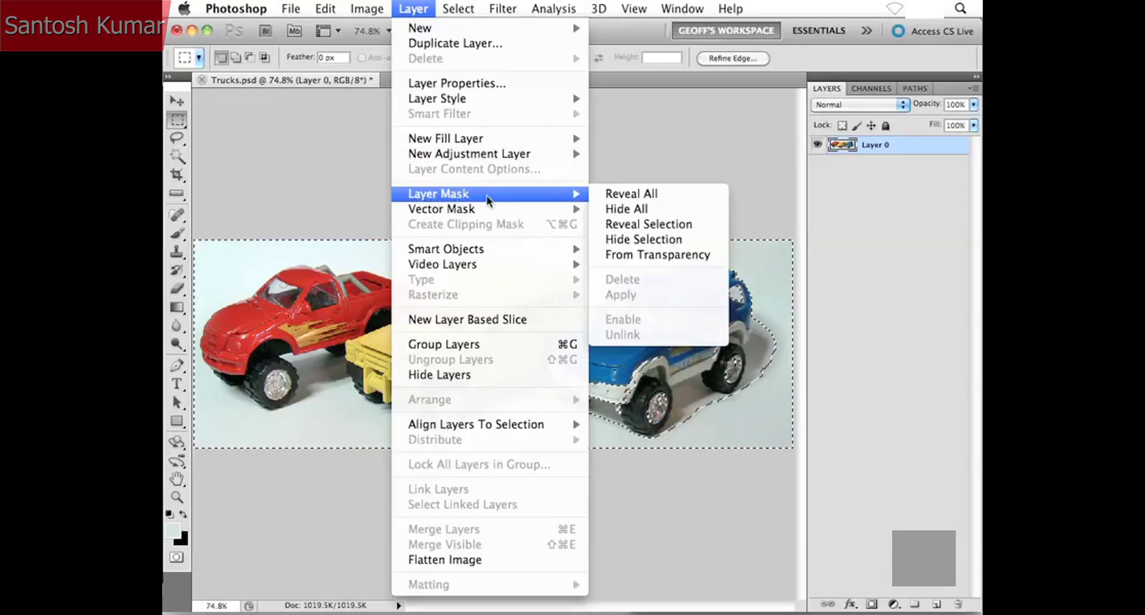
{"action": "left_click", "coordinate": [697, 244]}
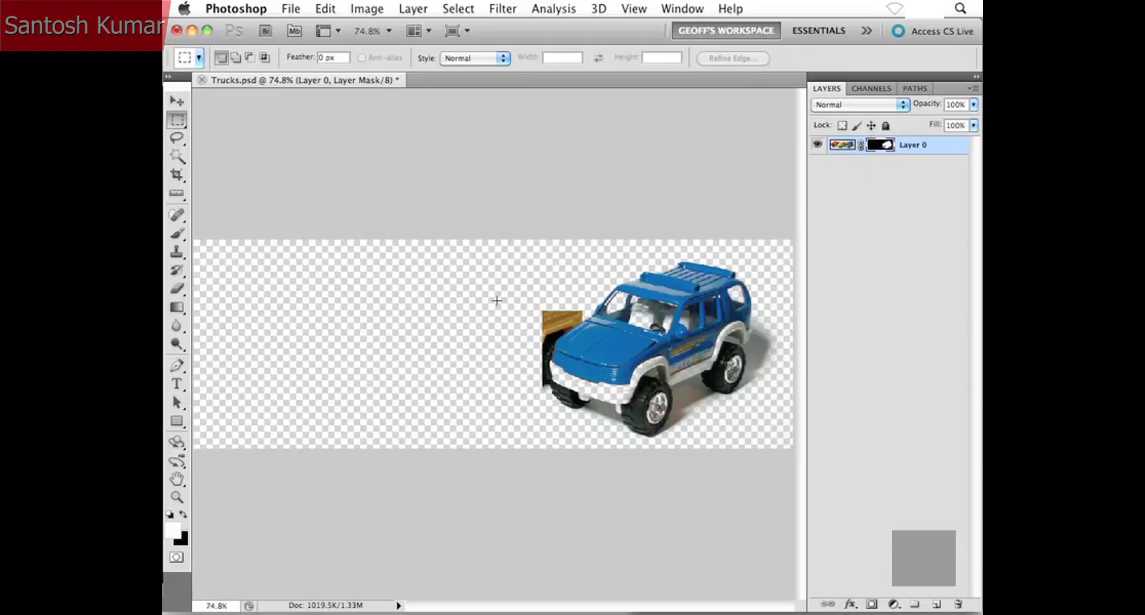
Paint black on the layer mask with a size 45 brush over the yellow truck remnant beside the blue truck's hood and bumper.
{"action": "key", "text": "super+plus"}
{"action": "key", "text": "super+plus"}
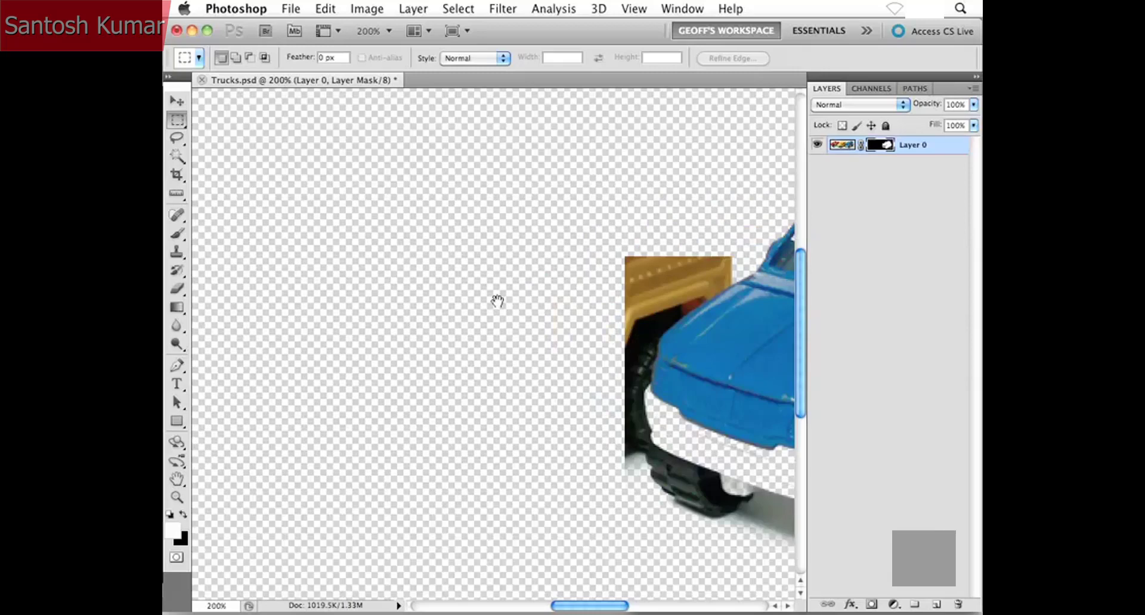
{"action": "left_click_drag", "start_coordinate": [552, 279], "coordinate": [243, 306]}
{"action": "left_click_drag", "start_coordinate": [394, 320], "coordinate": [329, 320]}
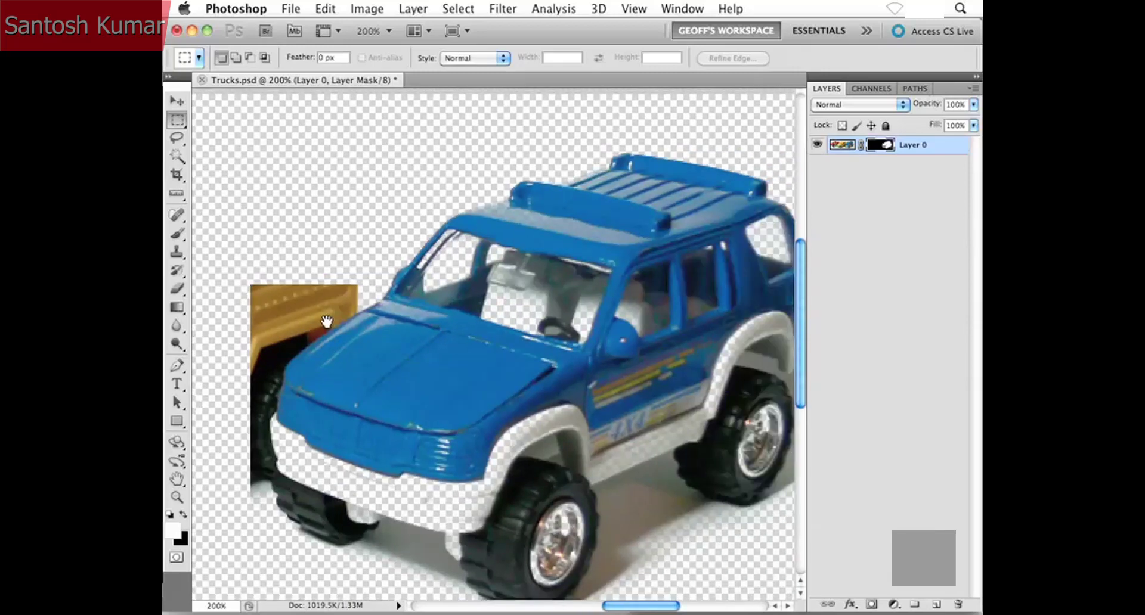
{"action": "left_click_drag", "start_coordinate": [327, 322], "coordinate": [357, 316]}
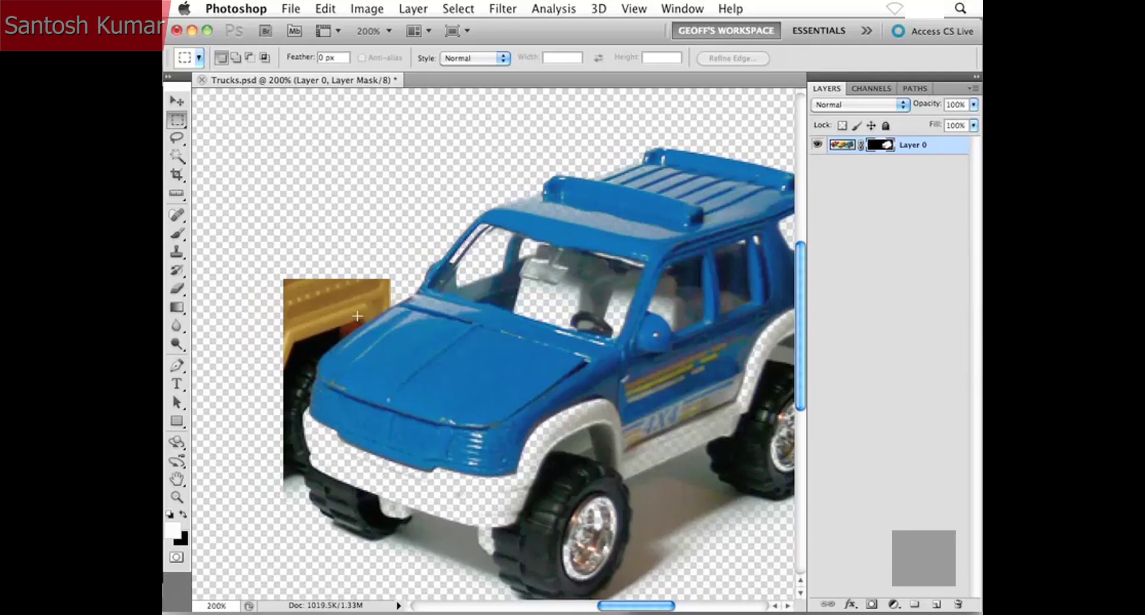
{"action": "key", "text": "b"}
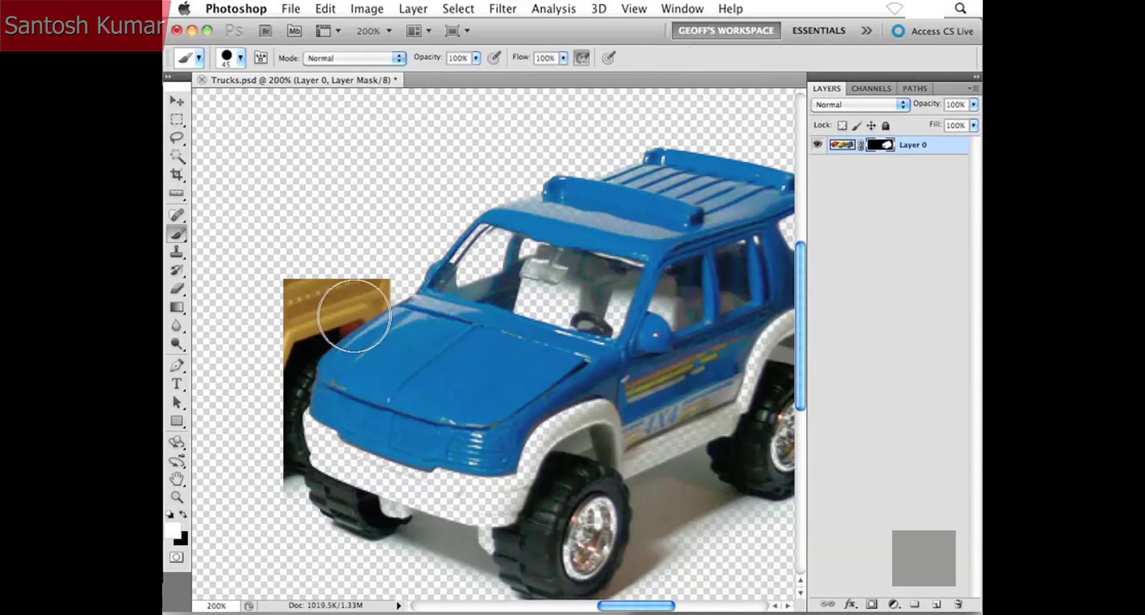
{"action": "left_click_drag", "start_coordinate": [306, 308], "coordinate": [362, 266]}
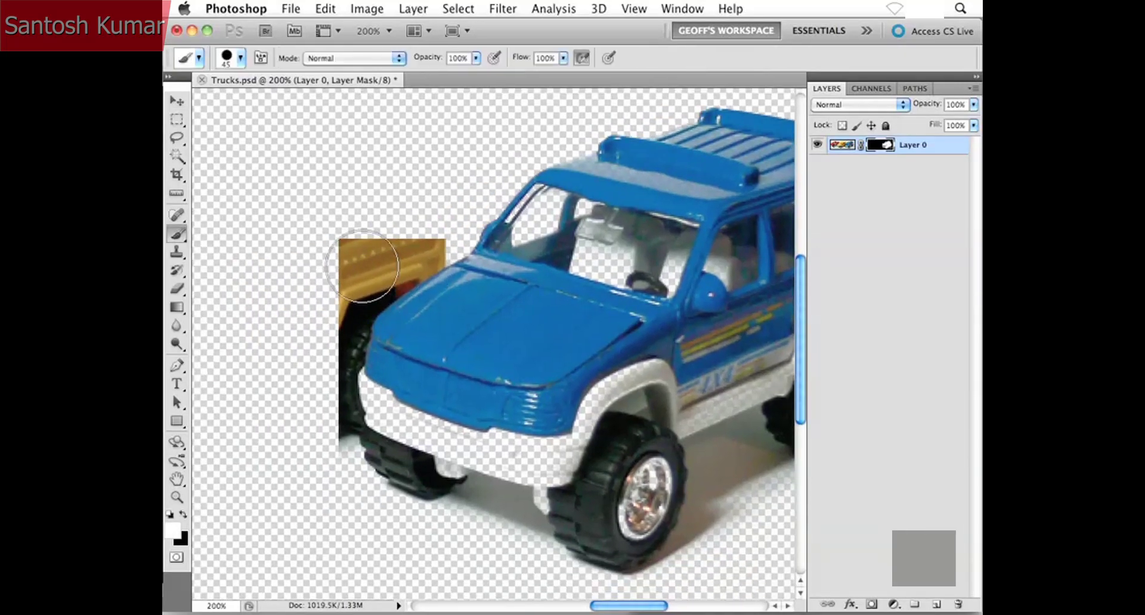
{"action": "key", "text": "x"}
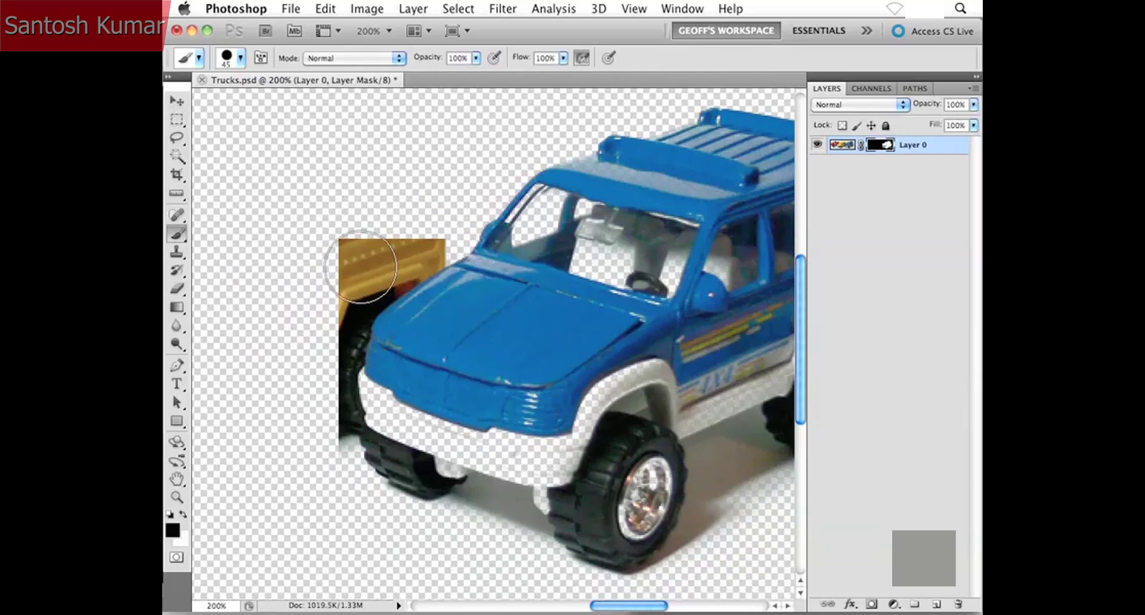
{"action": "mouse_move", "coordinate": [361, 262]}
{"action": "left_mouse_down"}
{"action": "mouse_move", "coordinate": [326, 307]}
{"action": "mouse_move", "coordinate": [347, 267]}
{"action": "mouse_move", "coordinate": [411, 222]}
{"action": "mouse_move", "coordinate": [330, 292]}
{"action": "mouse_move", "coordinate": [313, 351]}
{"action": "left_mouse_up"}
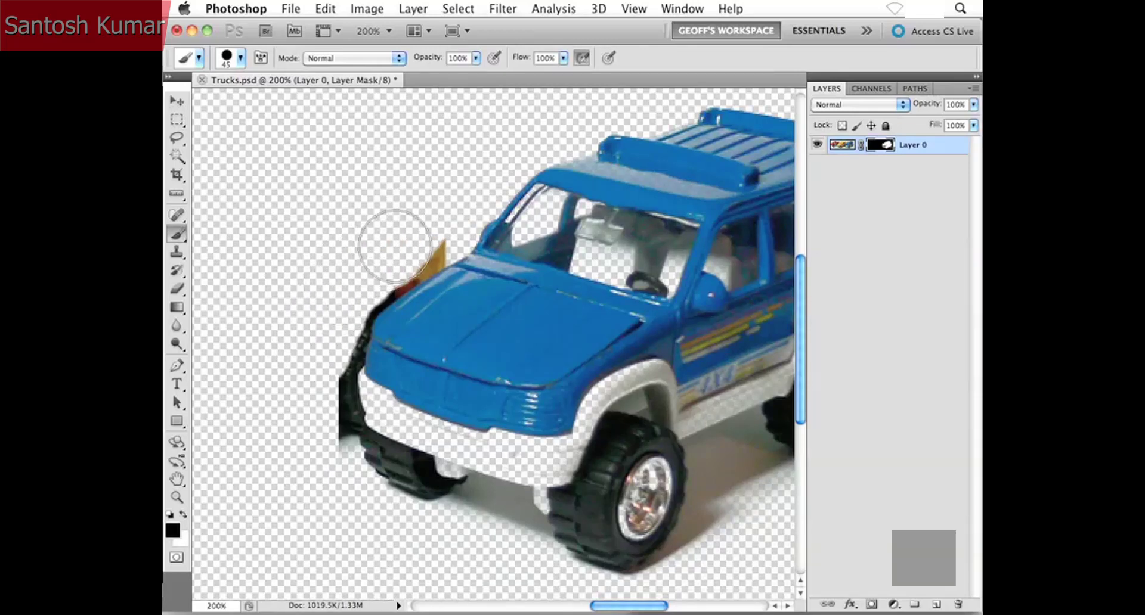
{"action": "mouse_move", "coordinate": [394, 246]}
{"action": "left_mouse_down"}
{"action": "mouse_move", "coordinate": [409, 242]}
{"action": "mouse_move", "coordinate": [358, 263]}
{"action": "mouse_move", "coordinate": [320, 319]}
{"action": "mouse_move", "coordinate": [299, 384]}
{"action": "mouse_move", "coordinate": [302, 439]}
{"action": "mouse_move", "coordinate": [312, 406]}
{"action": "left_mouse_up"}
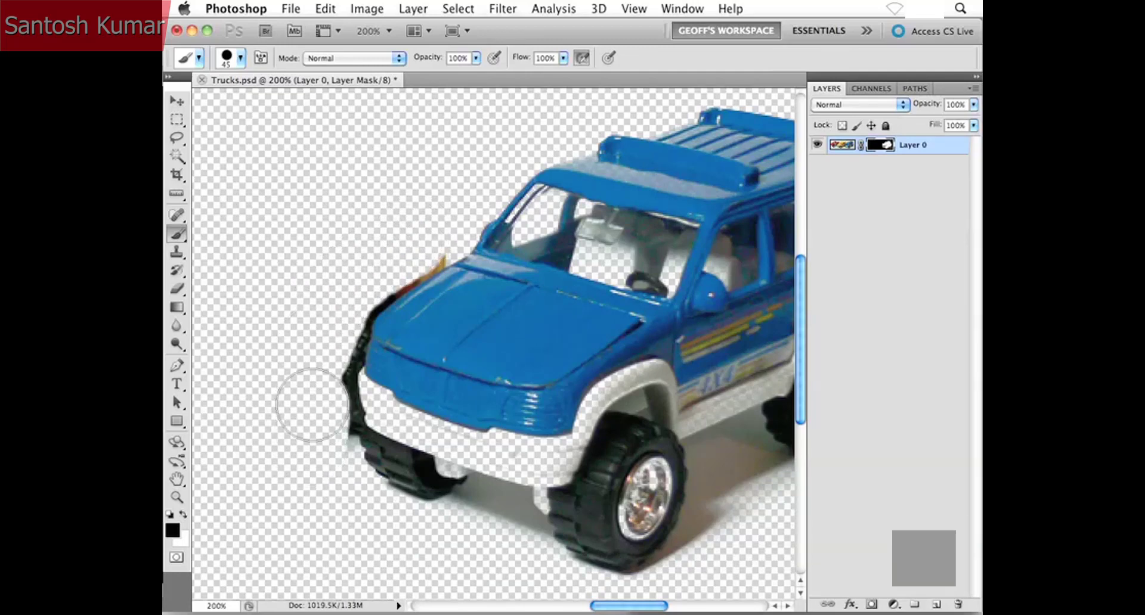
Paint white on the layer mask to restore the blue truck's bumper, fender trim, side sill and seats.
{"action": "left_click_drag", "start_coordinate": [431, 372], "coordinate": [351, 316]}
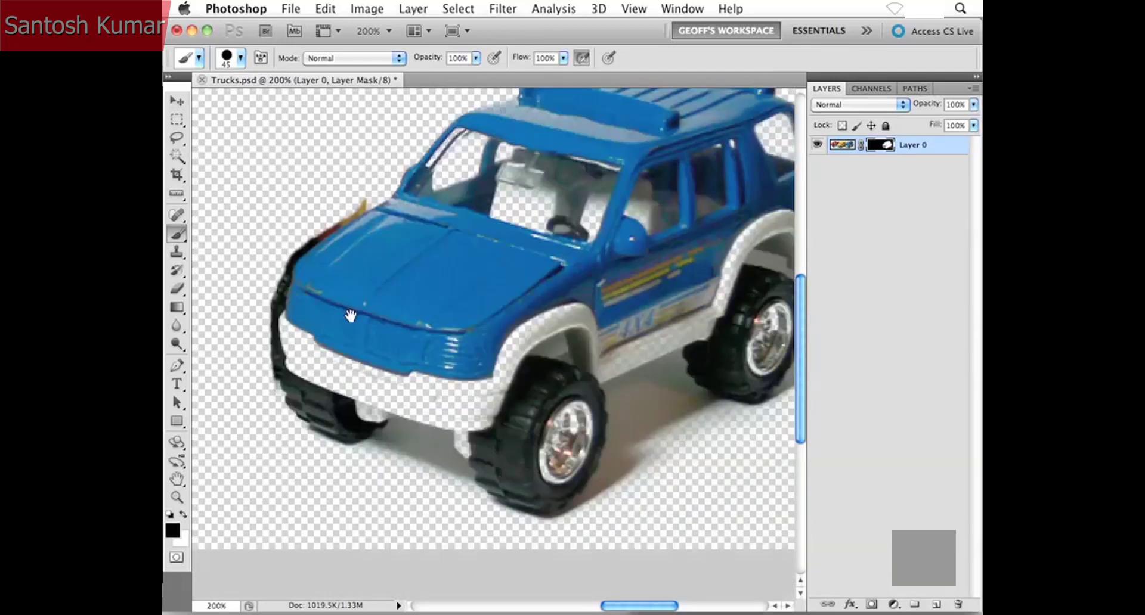
{"action": "left_click_drag", "start_coordinate": [634, 322], "coordinate": [579, 355]}
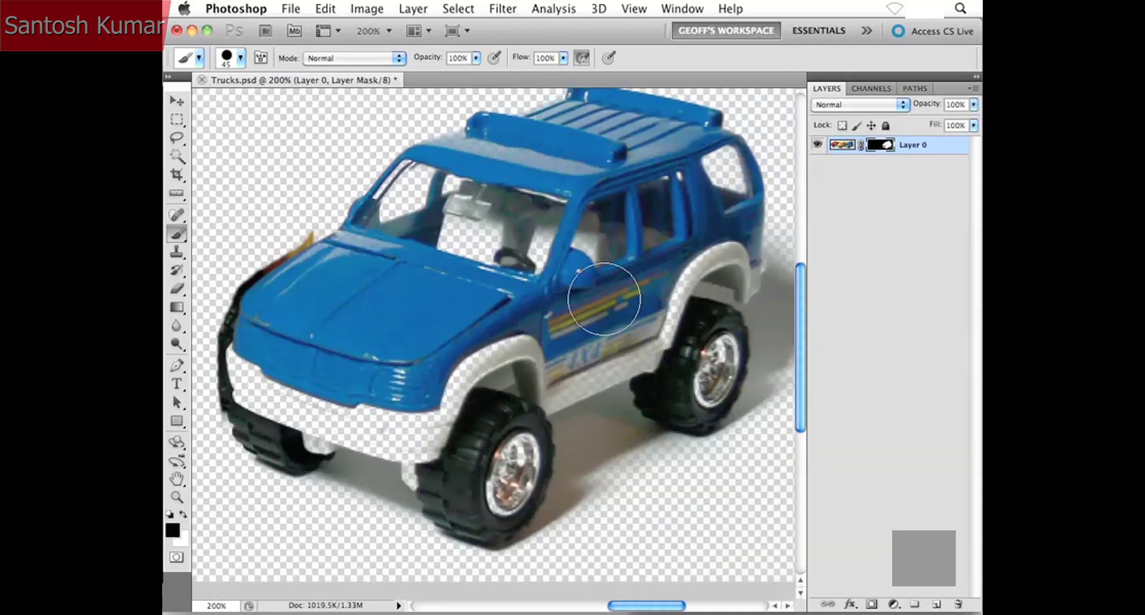
{"action": "key", "text": "x"}
{"action": "mouse_move", "coordinate": [300, 401]}
{"action": "left_mouse_down"}
{"action": "mouse_move", "coordinate": [272, 385]}
{"action": "mouse_move", "coordinate": [260, 353]}
{"action": "mouse_move", "coordinate": [264, 383]}
{"action": "mouse_move", "coordinate": [315, 380]}
{"action": "mouse_move", "coordinate": [350, 400]}
{"action": "mouse_move", "coordinate": [336, 404]}
{"action": "mouse_move", "coordinate": [446, 424]}
{"action": "mouse_move", "coordinate": [338, 409]}
{"action": "mouse_move", "coordinate": [440, 422]}
{"action": "mouse_move", "coordinate": [402, 425]}
{"action": "mouse_move", "coordinate": [507, 331]}
{"action": "mouse_move", "coordinate": [464, 264]}
{"action": "mouse_move", "coordinate": [476, 230]}
{"action": "mouse_move", "coordinate": [490, 246]}
{"action": "mouse_move", "coordinate": [573, 267]}
{"action": "mouse_move", "coordinate": [588, 260]}
{"action": "mouse_move", "coordinate": [525, 287]}
{"action": "left_mouse_up"}
{"action": "mouse_move", "coordinate": [591, 251]}
{"action": "left_mouse_down"}
{"action": "mouse_move", "coordinate": [582, 224]}
{"action": "mouse_move", "coordinate": [592, 235]}
{"action": "mouse_move", "coordinate": [573, 276]}
{"action": "mouse_move", "coordinate": [596, 299]}
{"action": "mouse_move", "coordinate": [587, 325]}
{"action": "mouse_move", "coordinate": [548, 341]}
{"action": "mouse_move", "coordinate": [542, 367]}
{"action": "mouse_move", "coordinate": [496, 385]}
{"action": "mouse_move", "coordinate": [513, 323]}
{"action": "mouse_move", "coordinate": [515, 337]}
{"action": "left_mouse_up"}
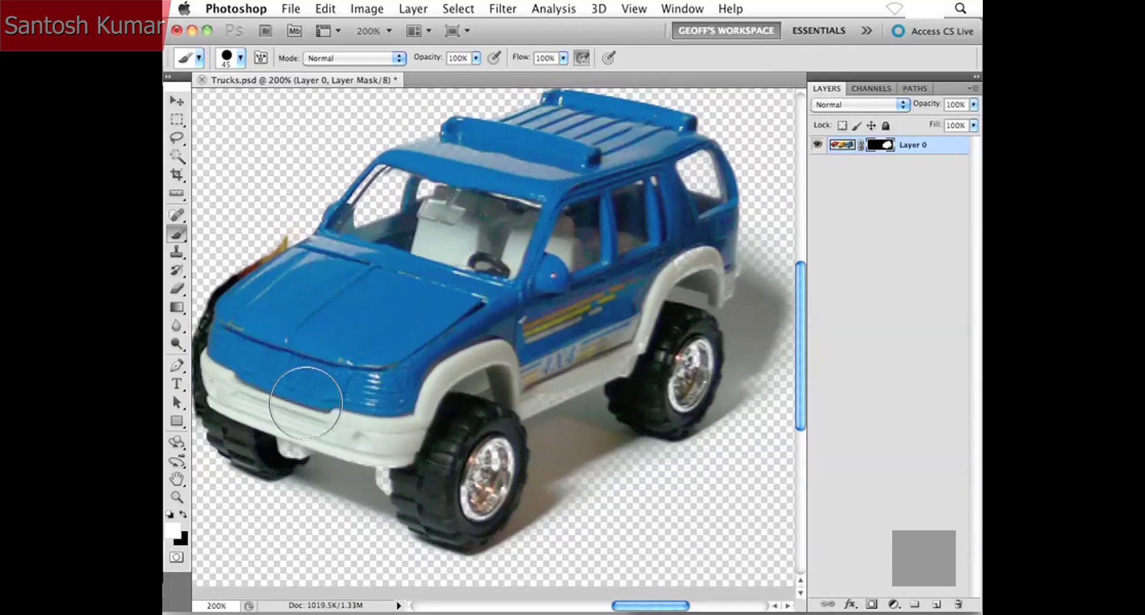
{"action": "left_click_drag", "start_coordinate": [294, 384], "coordinate": [313, 404]}
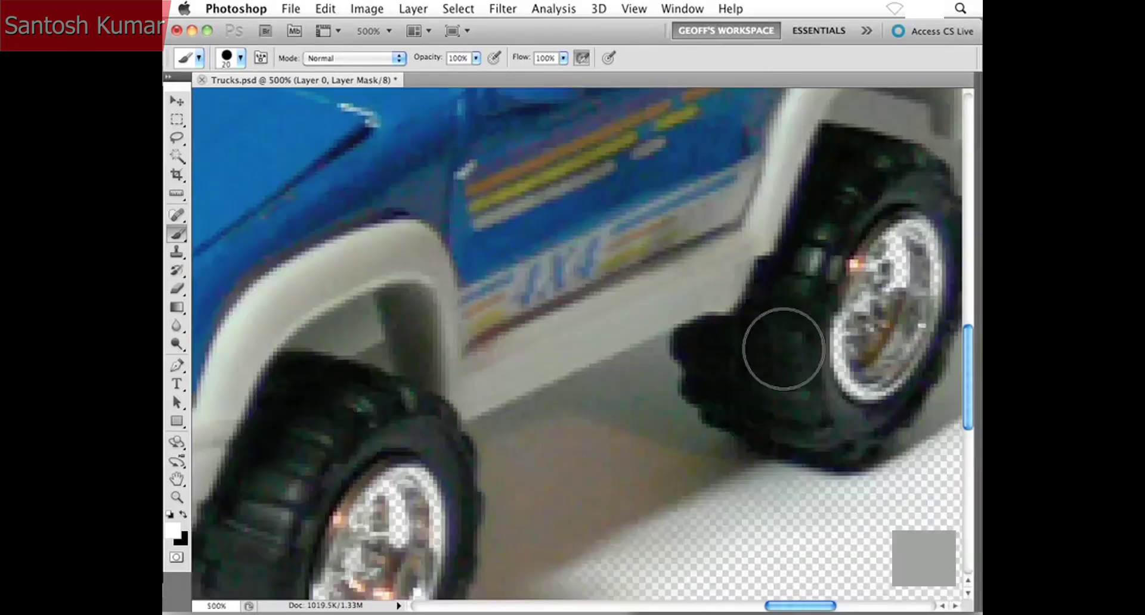
Examine the whole masked blue truck, and inspect the sill and ground shadow between its wheels at 700%.
{"action": "key", "text": "super+minus"}
{"action": "key", "text": "super+minus"}
{"action": "key", "text": "super+minus"}
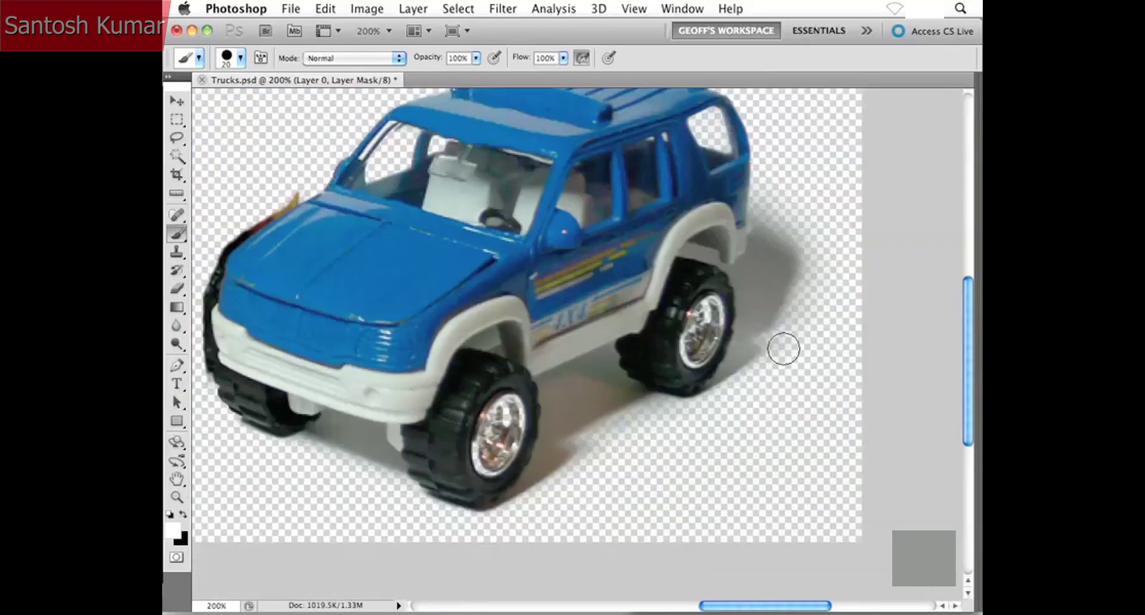
{"action": "left_click_drag", "start_coordinate": [600, 271], "coordinate": [669, 339]}
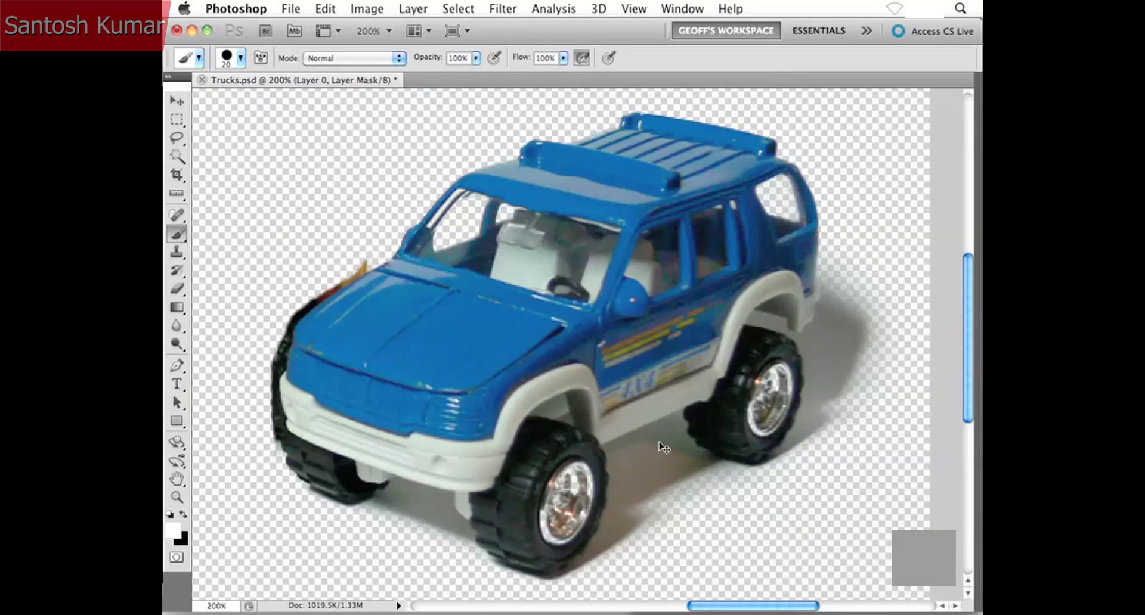
{"action": "key", "text": "super+equal"}
{"action": "key", "text": "super+equal"}
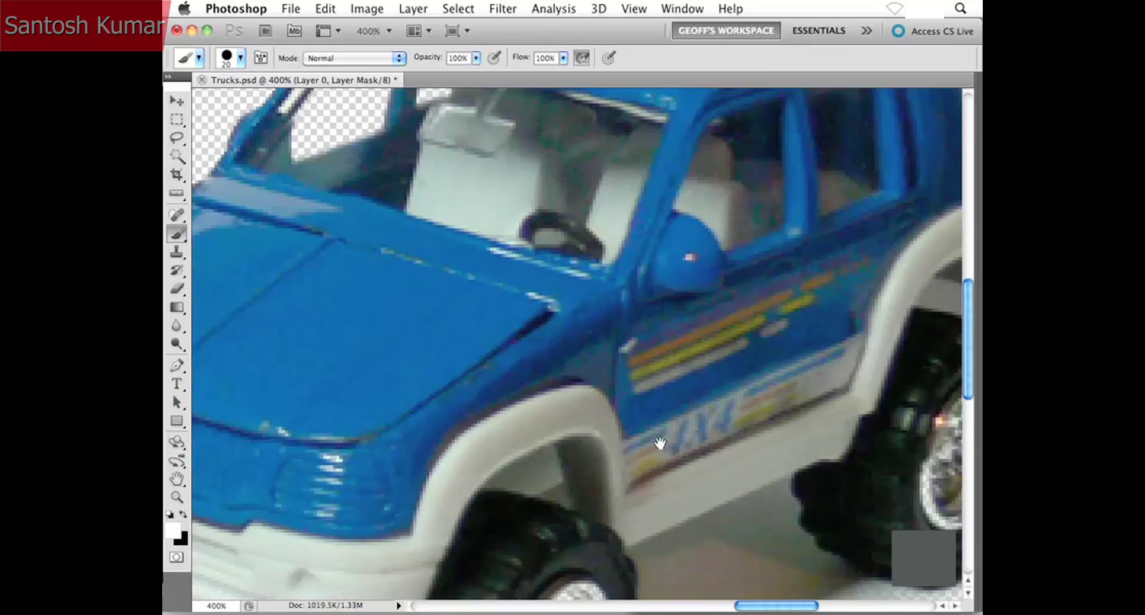
{"action": "left_click_drag", "start_coordinate": [659, 445], "coordinate": [581, 178]}
{"action": "key", "text": "super+equal"}
{"action": "key", "text": "super+equal"}
{"action": "key", "text": "super+equal"}
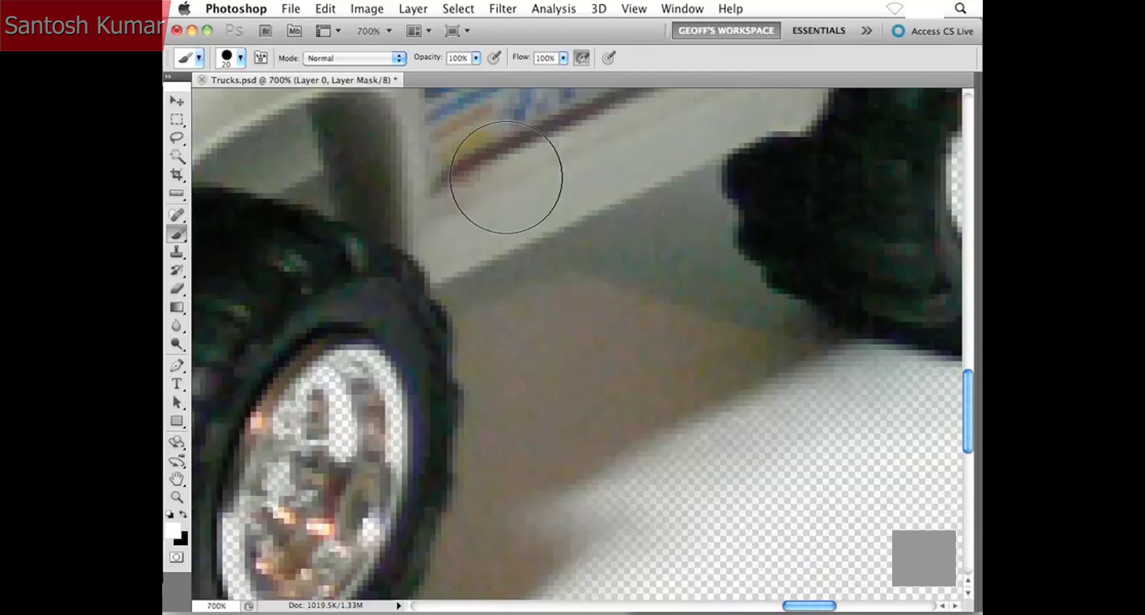
Start a Polygonal Lasso outline along the lower edge of the blue truck's side sill, from the rear tire to the front tire.
{"action": "left_click", "coordinate": [180, 139]}
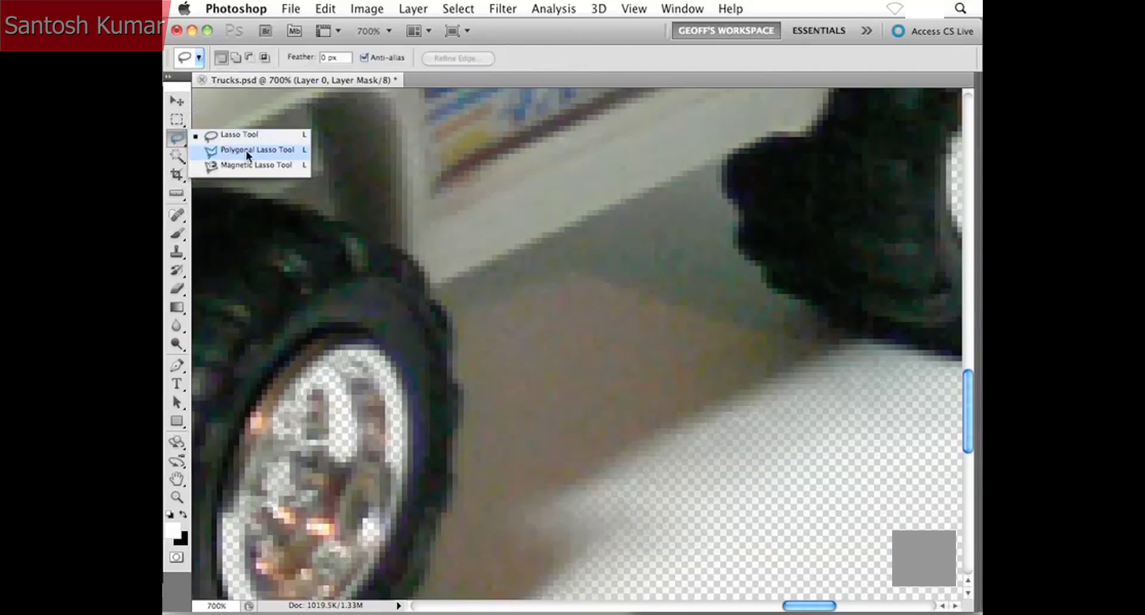
{"action": "left_click", "coordinate": [279, 153]}
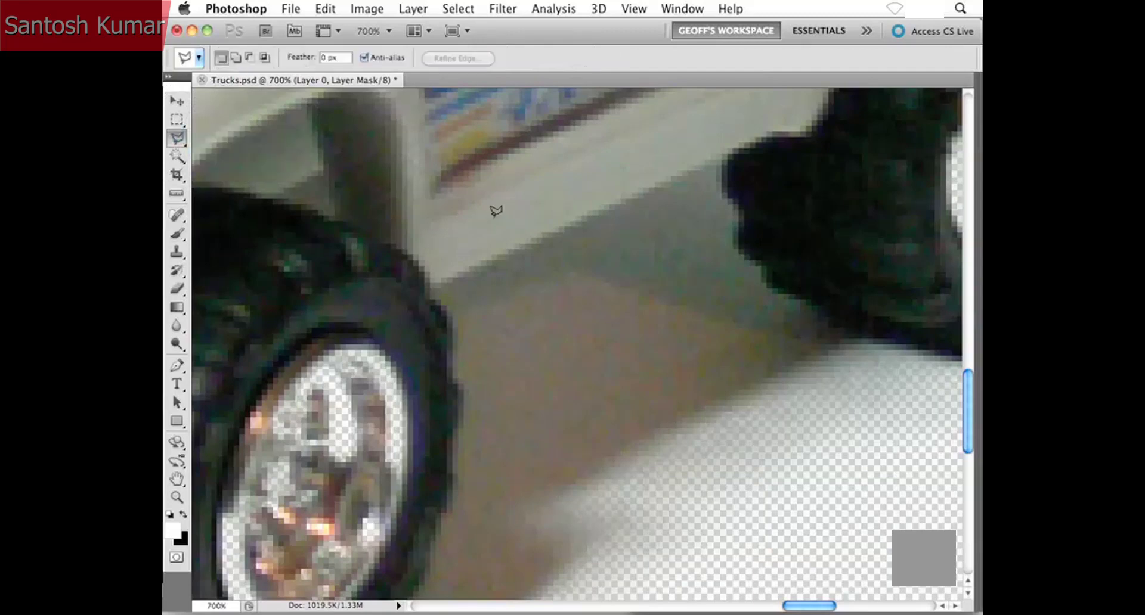
{"action": "left_click", "coordinate": [725, 153]}
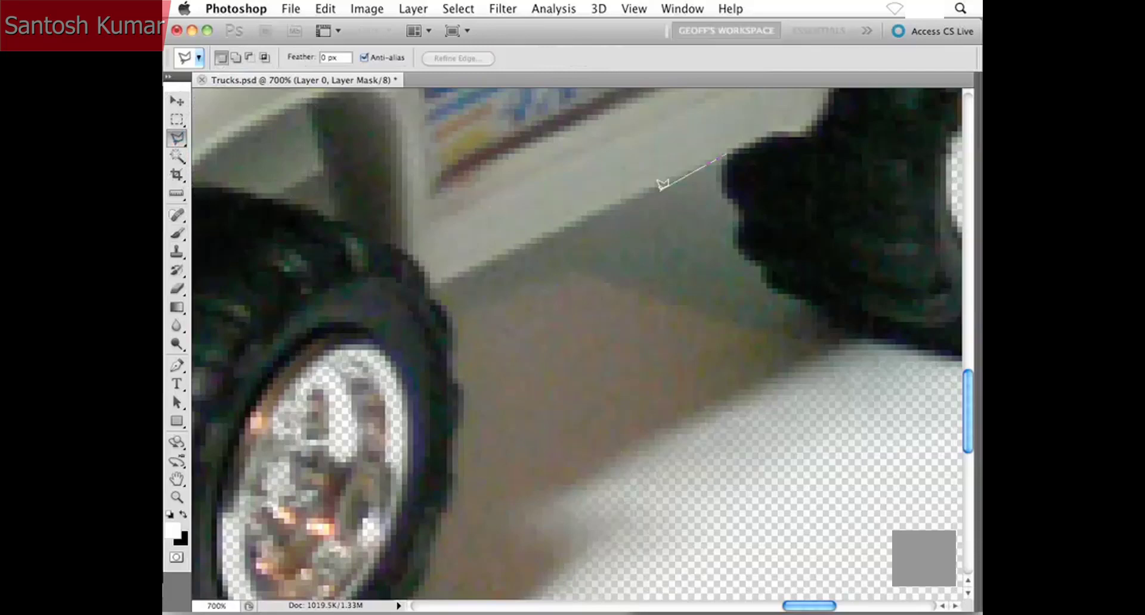
{"action": "left_click", "coordinate": [437, 302]}
{"action": "left_click", "coordinate": [445, 309]}
{"action": "scroll", "coordinate": [447, 345], "scroll_direction": "down", "scroll_amount": 3}
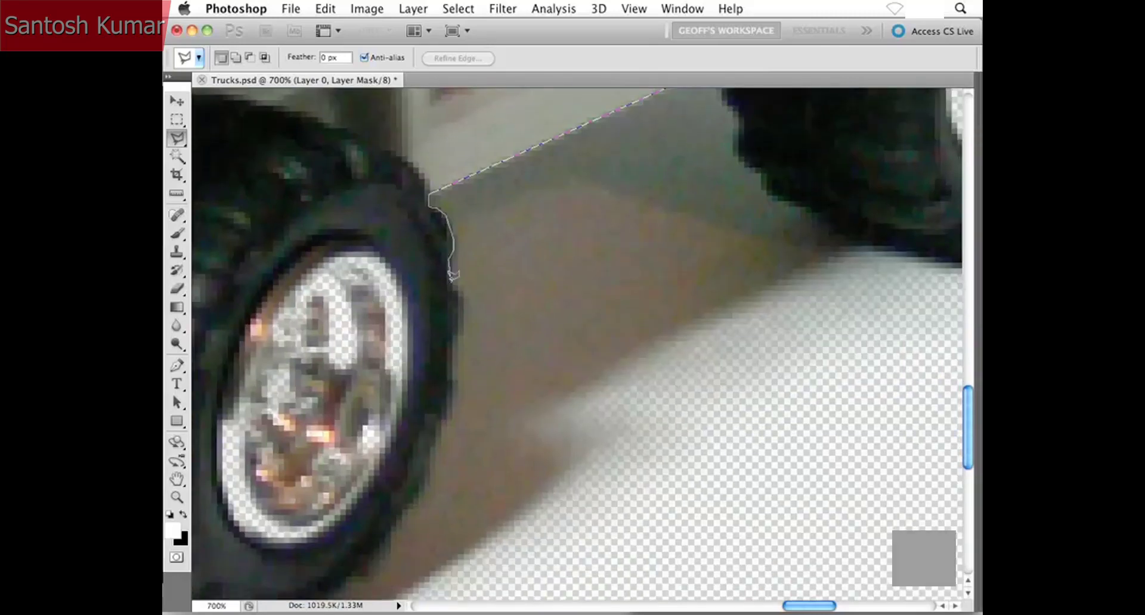
Continue the lasso outline down the upper tread edge of the front tire, following its lugs.
{"action": "left_click", "coordinate": [451, 293]}
{"action": "left_click", "coordinate": [463, 292]}
{"action": "left_click", "coordinate": [465, 316]}
{"action": "left_click", "coordinate": [464, 326]}
{"action": "left_click", "coordinate": [453, 335]}
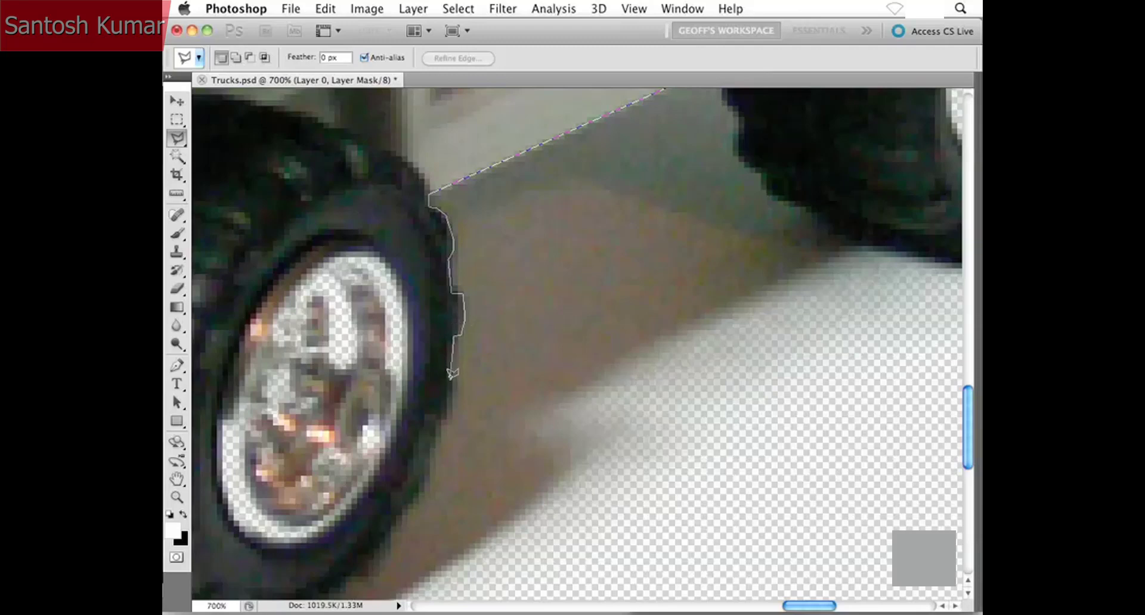
{"action": "left_click", "coordinate": [450, 377]}
Trace the lasso outline around the lower curve of the front tire to where it meets the ground shadow.
{"action": "scroll", "coordinate": [440, 416], "scroll_direction": "down", "scroll_amount": 5}
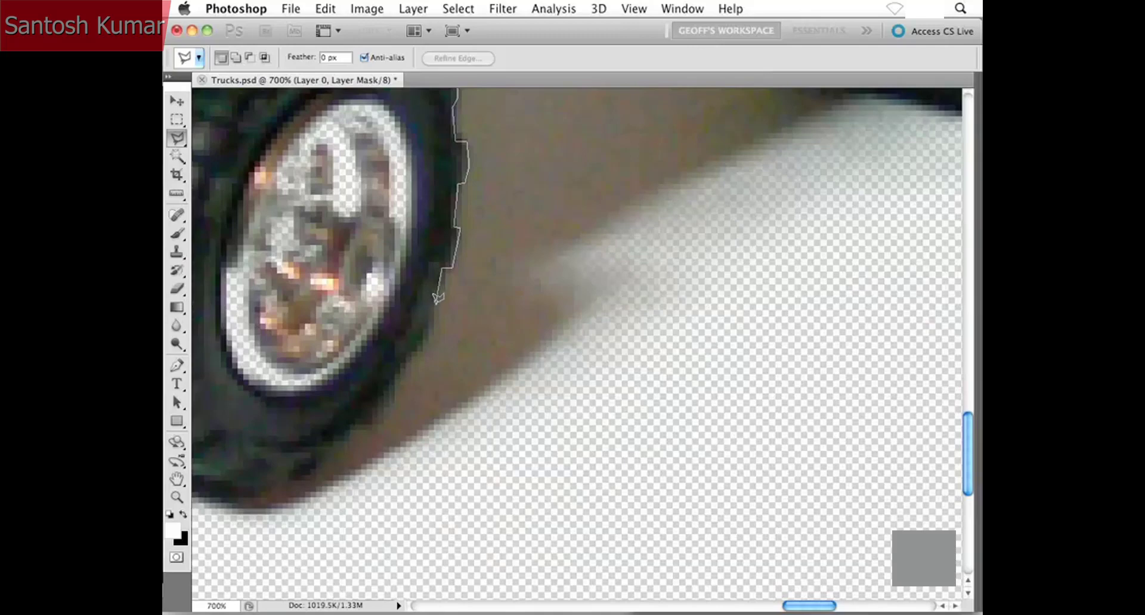
{"action": "left_click", "coordinate": [434, 320]}
{"action": "left_click", "coordinate": [416, 356]}
{"action": "left_click", "coordinate": [395, 380]}
{"action": "left_click", "coordinate": [394, 409]}
{"action": "left_click", "coordinate": [376, 422]}
{"action": "left_click", "coordinate": [350, 430]}
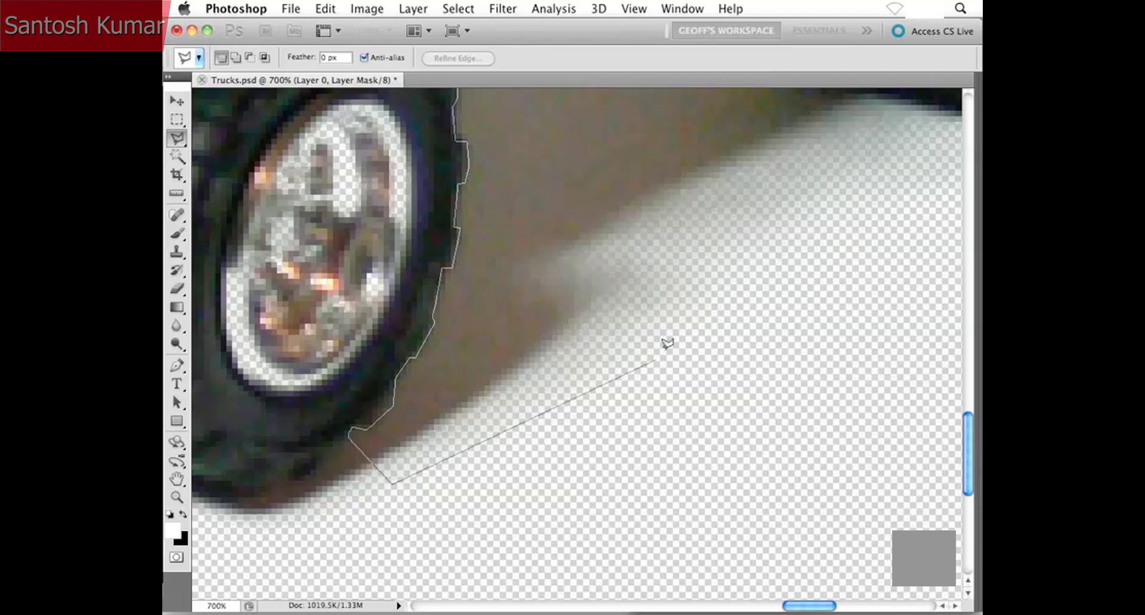
Carry the lasso outline past the outer edge of the ground shadow and along the underside of the rear tire.
{"action": "scroll", "coordinate": [664, 340], "scroll_direction": "up", "scroll_amount": 5}
{"action": "scroll", "coordinate": [664, 339], "scroll_direction": "right", "scroll_amount": 5}
{"action": "left_click", "coordinate": [738, 333]}
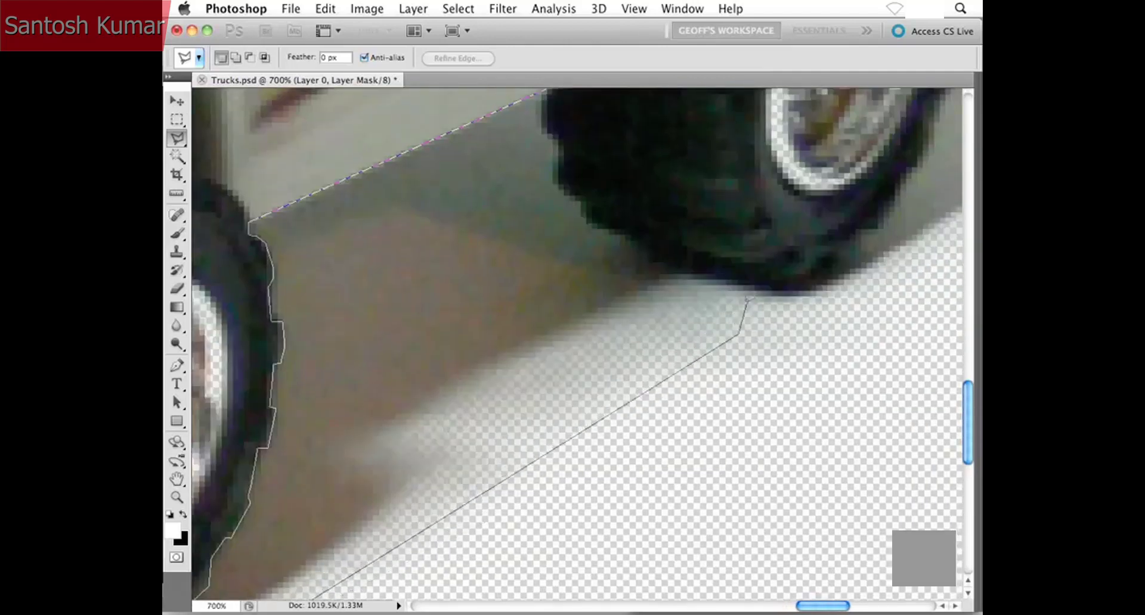
{"action": "left_click", "coordinate": [750, 292]}
{"action": "left_click", "coordinate": [724, 278]}
{"action": "left_click", "coordinate": [678, 271]}
{"action": "left_click", "coordinate": [631, 251]}
{"action": "left_click", "coordinate": [632, 238]}
{"action": "left_click", "coordinate": [600, 227]}
{"action": "left_click_drag", "start_coordinate": [580, 231], "coordinate": [654, 309]}
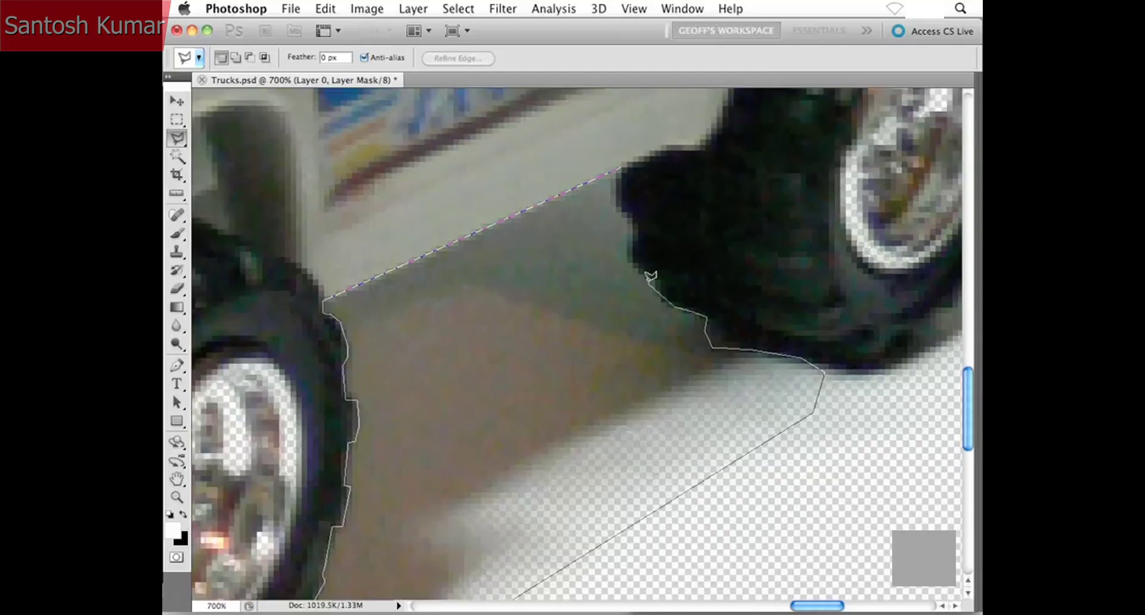
Close the selection up the rear tire's tread to the sill, hide the enclosed ground shadow on Layer 0's mask, and deselect.
{"action": "left_click", "coordinate": [658, 296]}
{"action": "left_click", "coordinate": [656, 280]}
{"action": "left_click", "coordinate": [627, 255]}
{"action": "left_click", "coordinate": [626, 242]}
{"action": "left_click", "coordinate": [634, 224]}
{"action": "left_click", "coordinate": [619, 209]}
{"action": "left_click", "coordinate": [623, 163]}
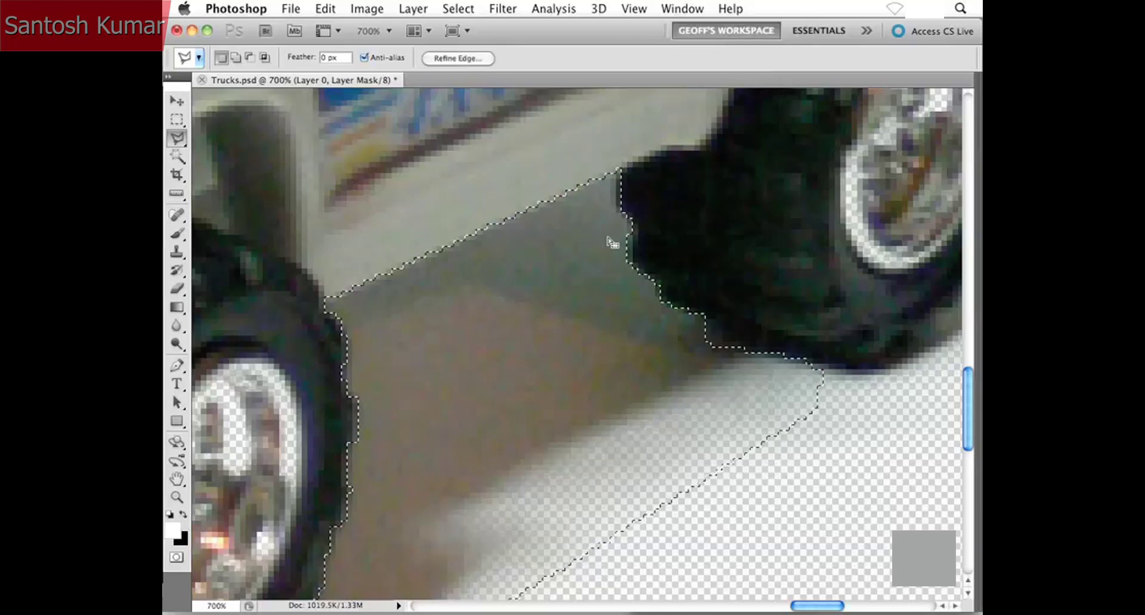
{"action": "scroll", "coordinate": [603, 281], "scroll_direction": "down", "scroll_amount": 3}
{"action": "scroll", "coordinate": [603, 280], "scroll_direction": "left", "scroll_amount": 2}
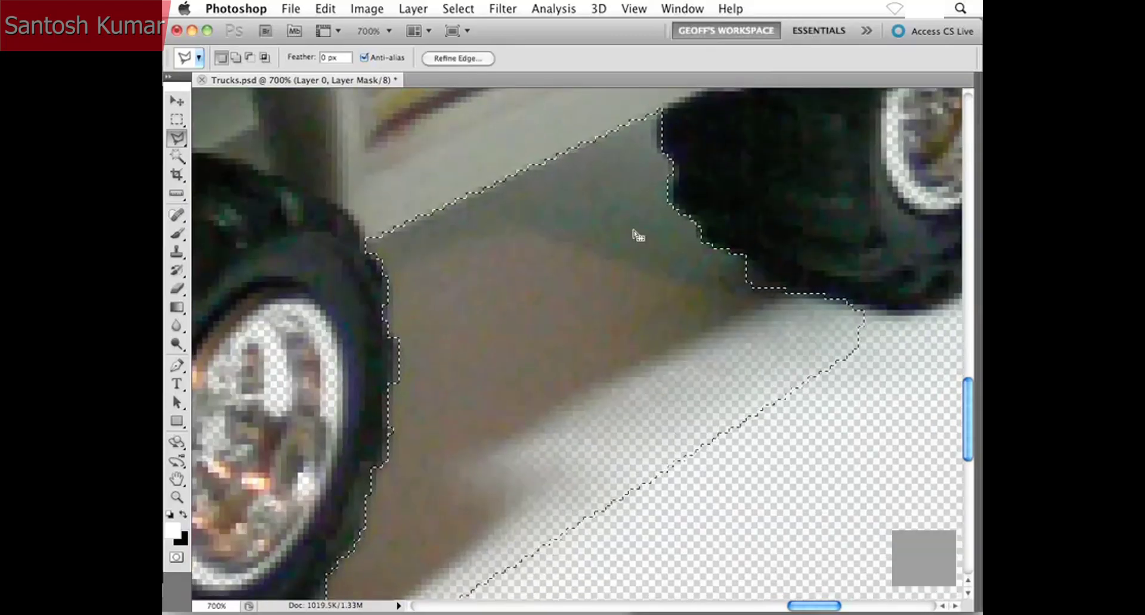
{"action": "scroll", "coordinate": [637, 235], "scroll_direction": "down", "scroll_amount": 3}
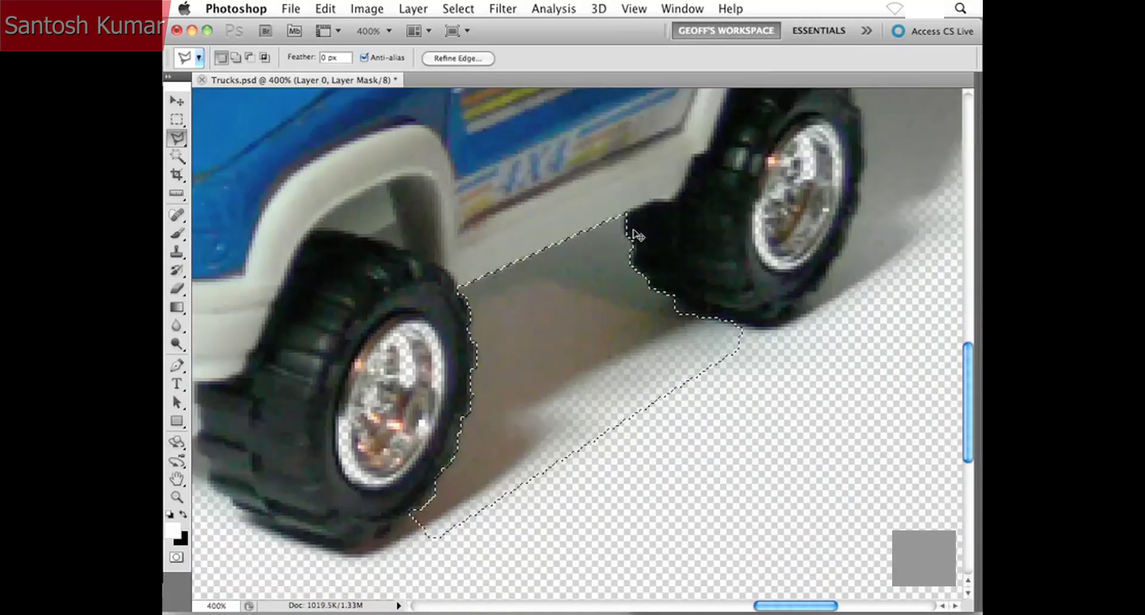
{"action": "scroll", "coordinate": [637, 236], "scroll_direction": "down", "scroll_amount": 1}
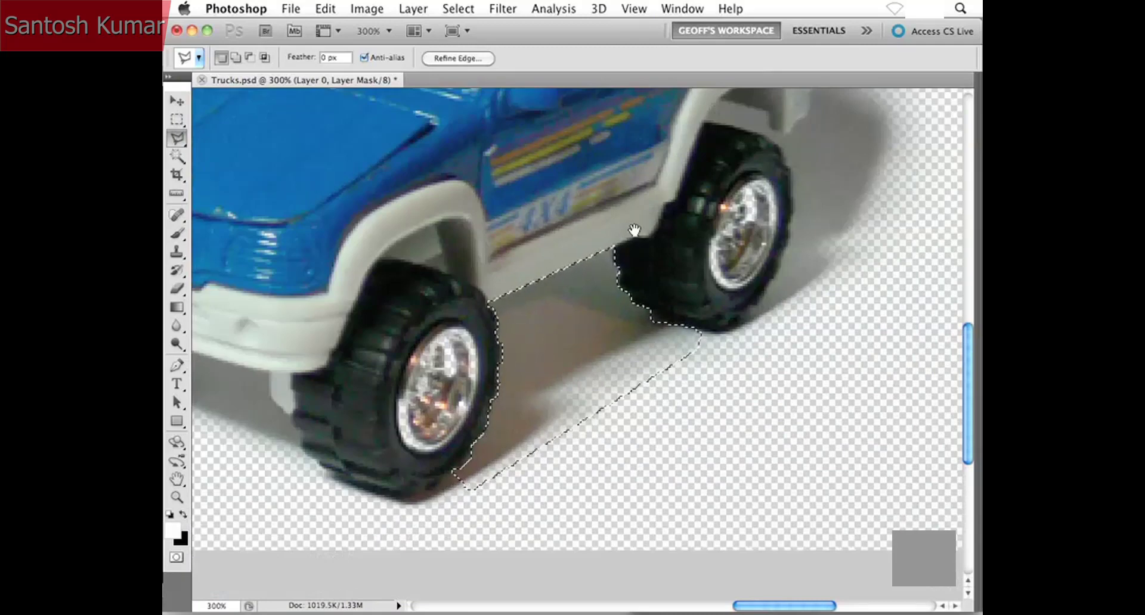
{"action": "scroll", "coordinate": [677, 276], "scroll_direction": "up", "scroll_amount": 2}
{"action": "scroll", "coordinate": [677, 276], "scroll_direction": "left", "scroll_amount": 2}
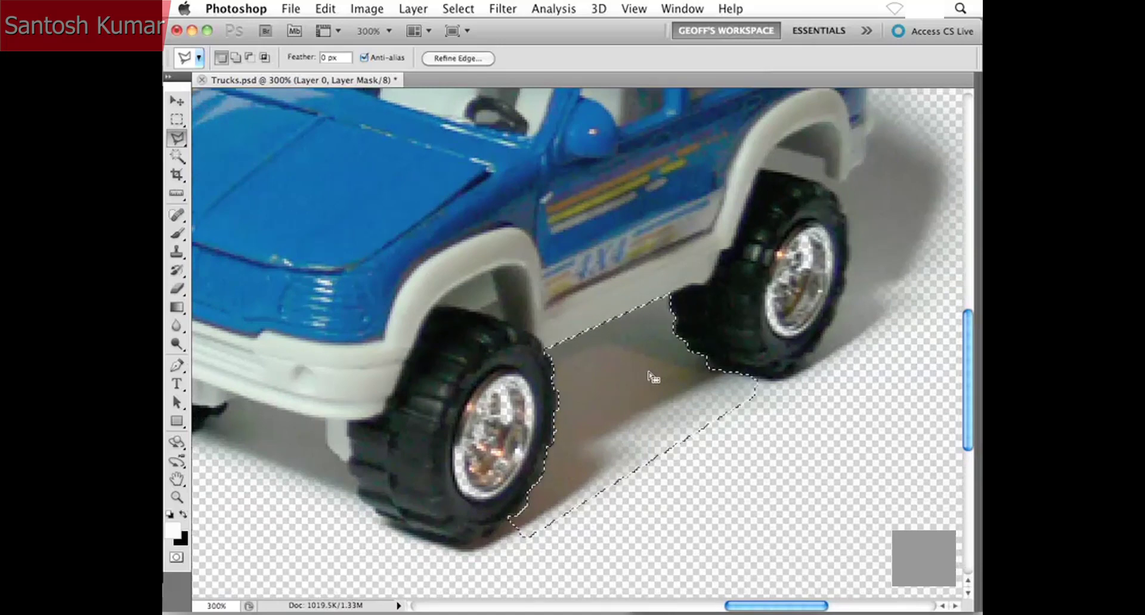
{"action": "key", "text": "F7"}
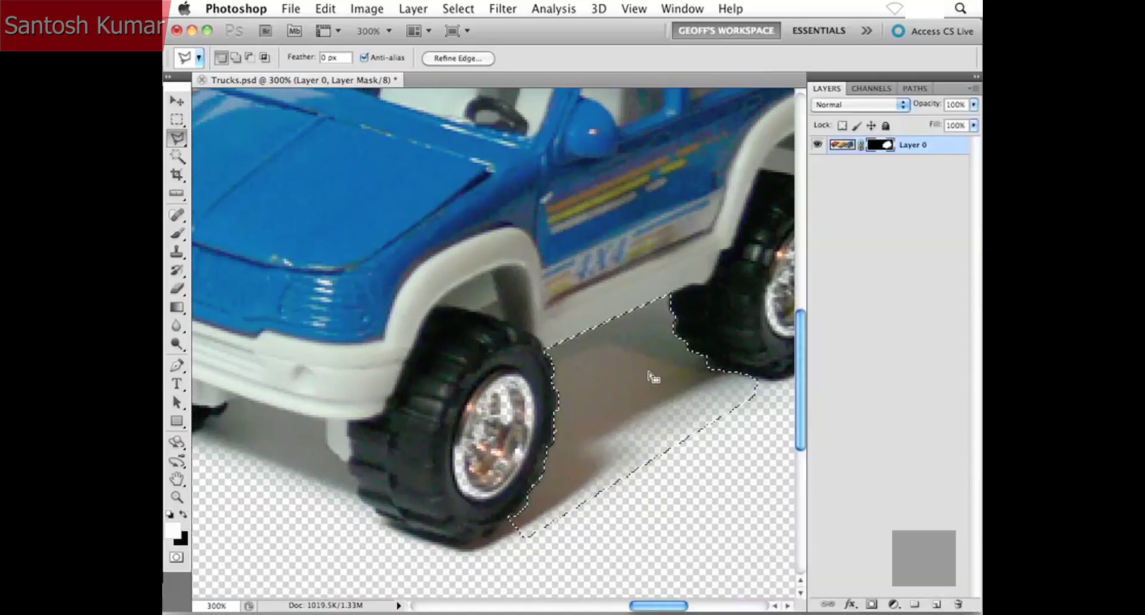
{"action": "left_click_drag", "start_coordinate": [648, 373], "coordinate": [531, 364]}
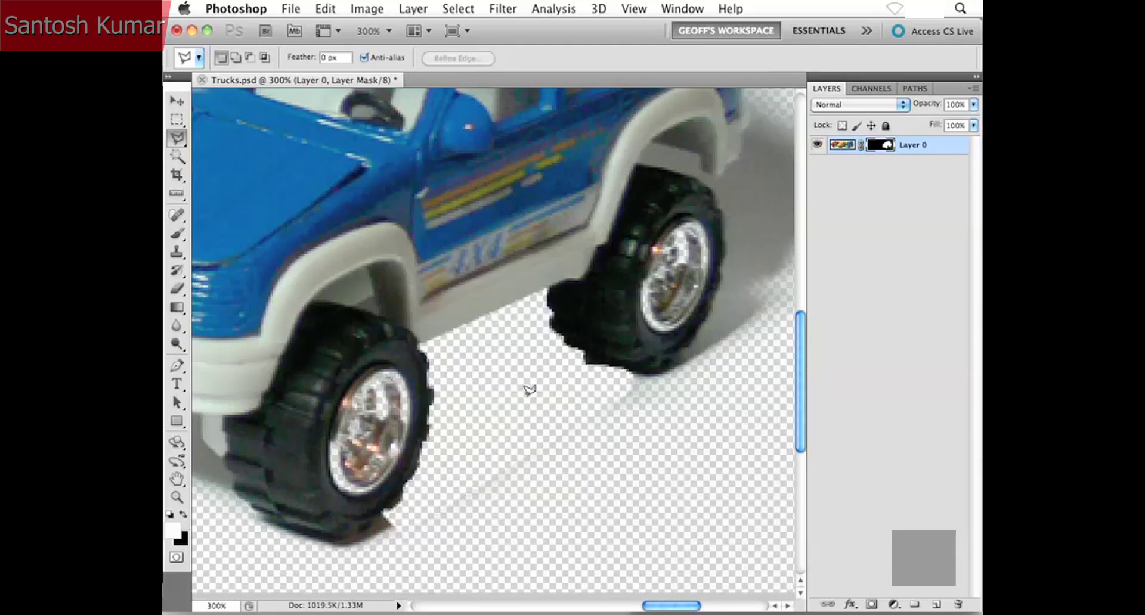
At 700%, outline the grey gap under the rear fender with the Polygonal Lasso, following the fender's inner edge and the top of the tire.
{"action": "key", "text": "super+minus"}
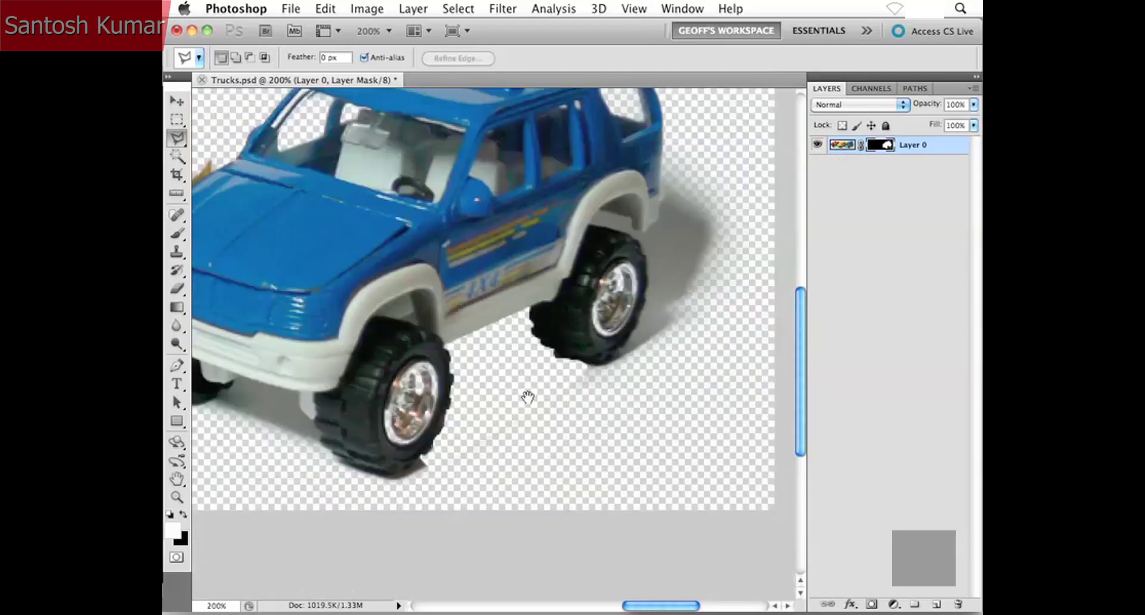
{"action": "left_click_drag", "start_coordinate": [529, 396], "coordinate": [606, 458]}
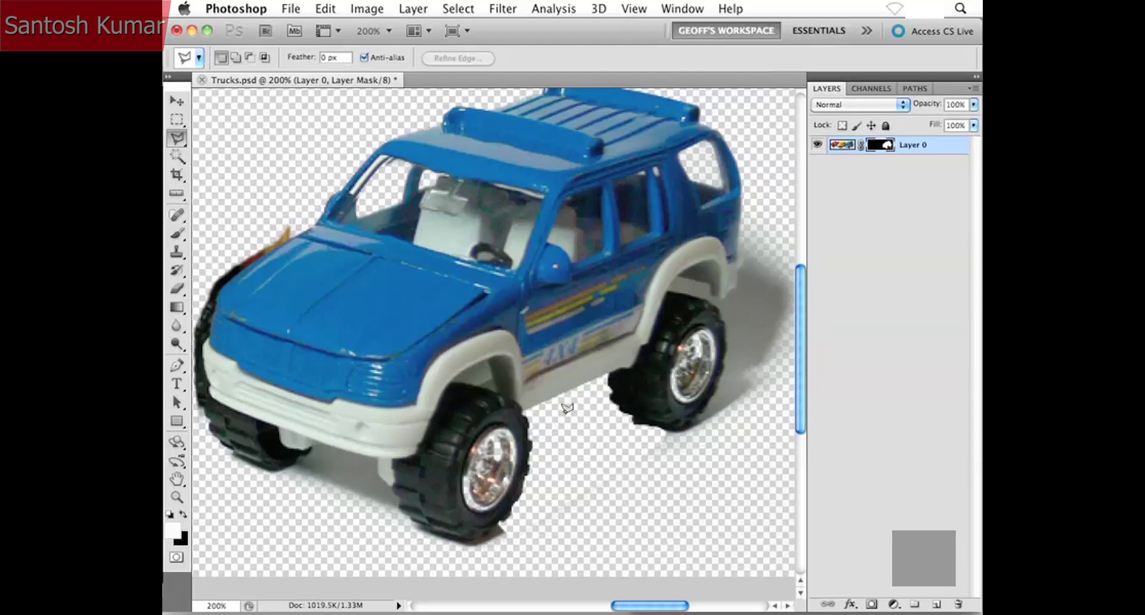
{"action": "left_click_drag", "start_coordinate": [604, 335], "coordinate": [544, 347]}
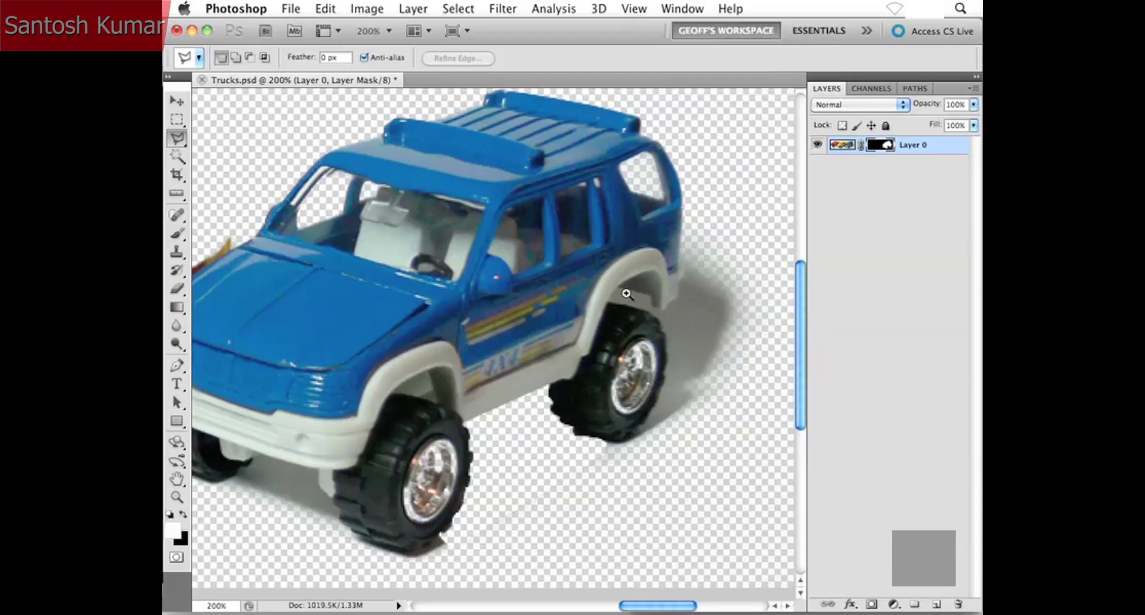
{"action": "left_click_drag", "start_coordinate": [577, 229], "coordinate": [737, 394]}
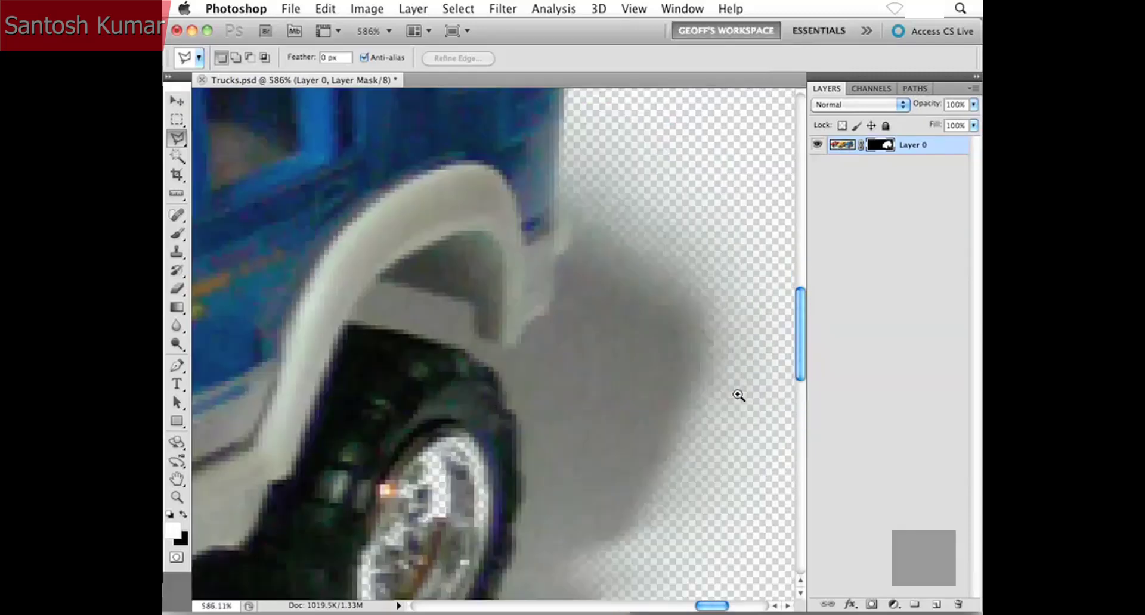
{"action": "left_click_drag", "start_coordinate": [493, 321], "coordinate": [585, 393]}
{"action": "key", "text": "super+plus"}
{"action": "key", "text": "super+plus"}
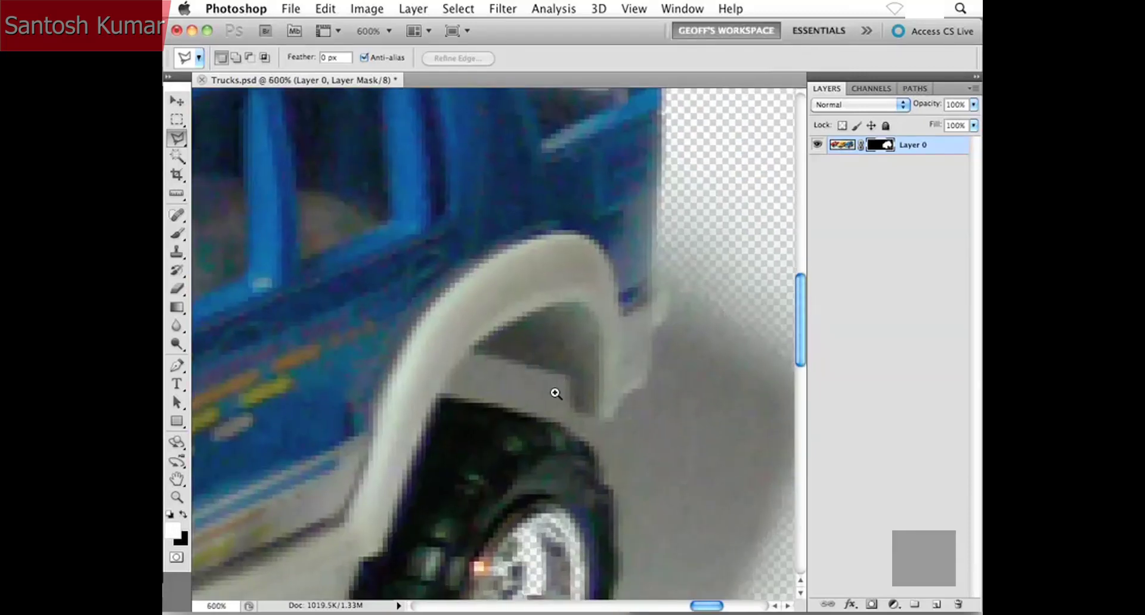
{"action": "left_click", "coordinate": [571, 375]}
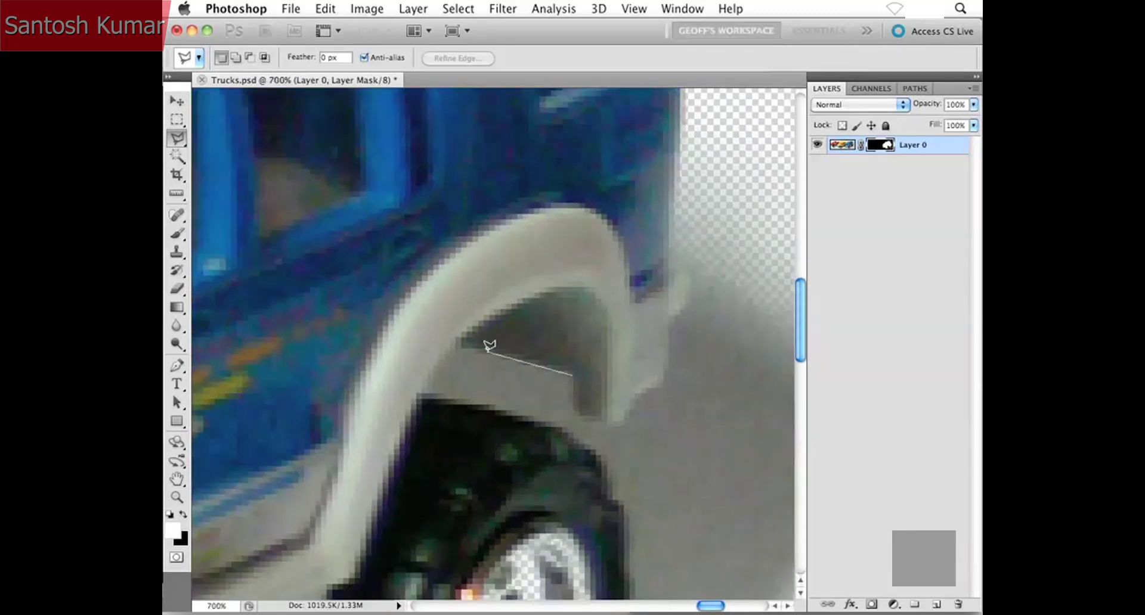
{"action": "left_click", "coordinate": [457, 344]}
{"action": "left_click", "coordinate": [421, 395]}
{"action": "left_click", "coordinate": [514, 412]}
{"action": "left_click", "coordinate": [569, 431]}
{"action": "left_click", "coordinate": [573, 442]}
{"action": "left_click", "coordinate": [596, 451]}
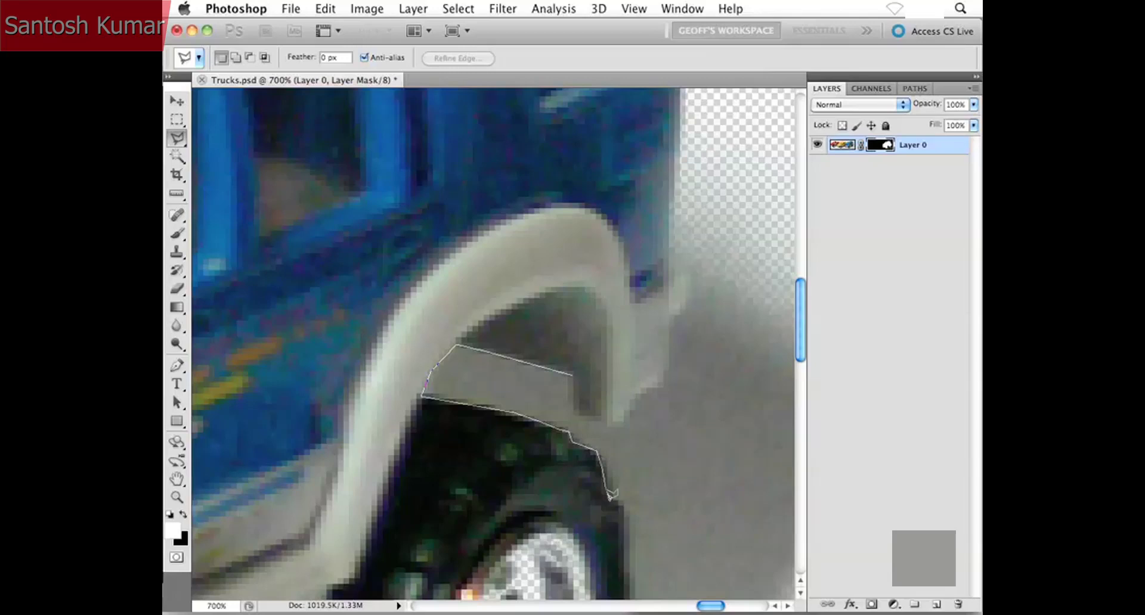
Close the selection around the fender tip and wheel-well edge, hide the enclosed gap on Layer 0's mask, and deselect.
{"action": "left_click", "coordinate": [610, 499]}
{"action": "left_click", "coordinate": [618, 501]}
{"action": "left_click", "coordinate": [634, 456]}
{"action": "left_click", "coordinate": [615, 425]}
{"action": "left_click", "coordinate": [572, 412]}
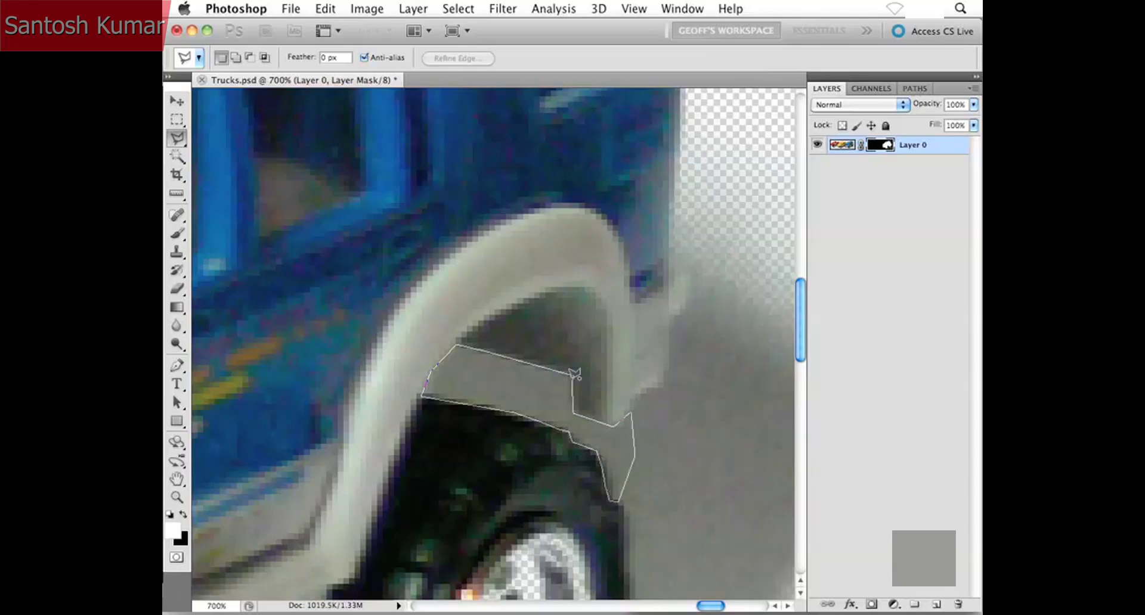
{"action": "left_click", "coordinate": [573, 372]}
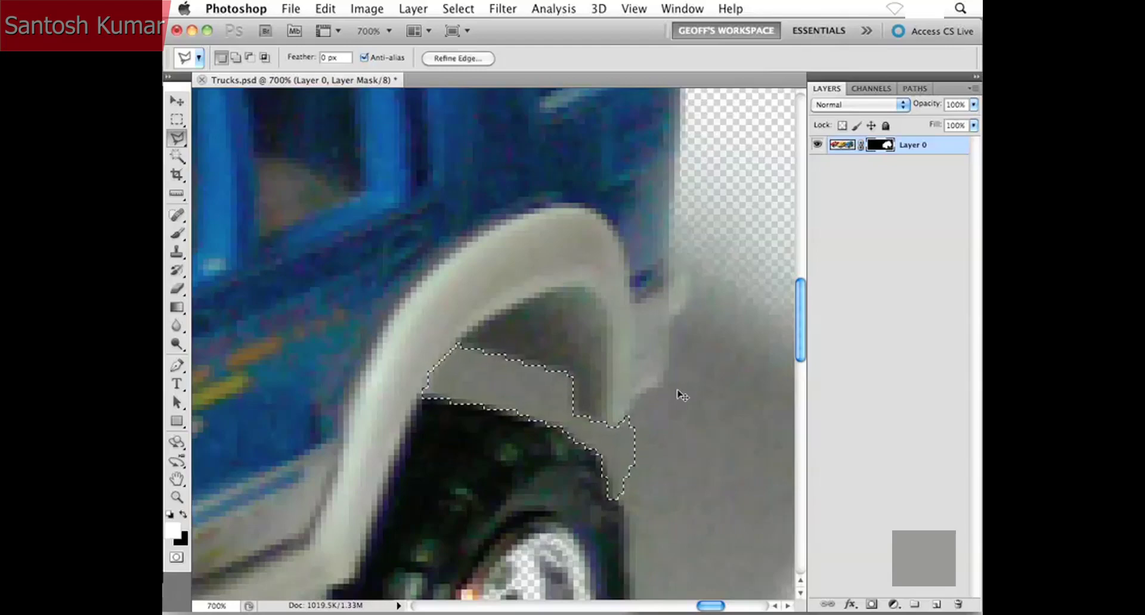
{"action": "key", "text": "Delete"}
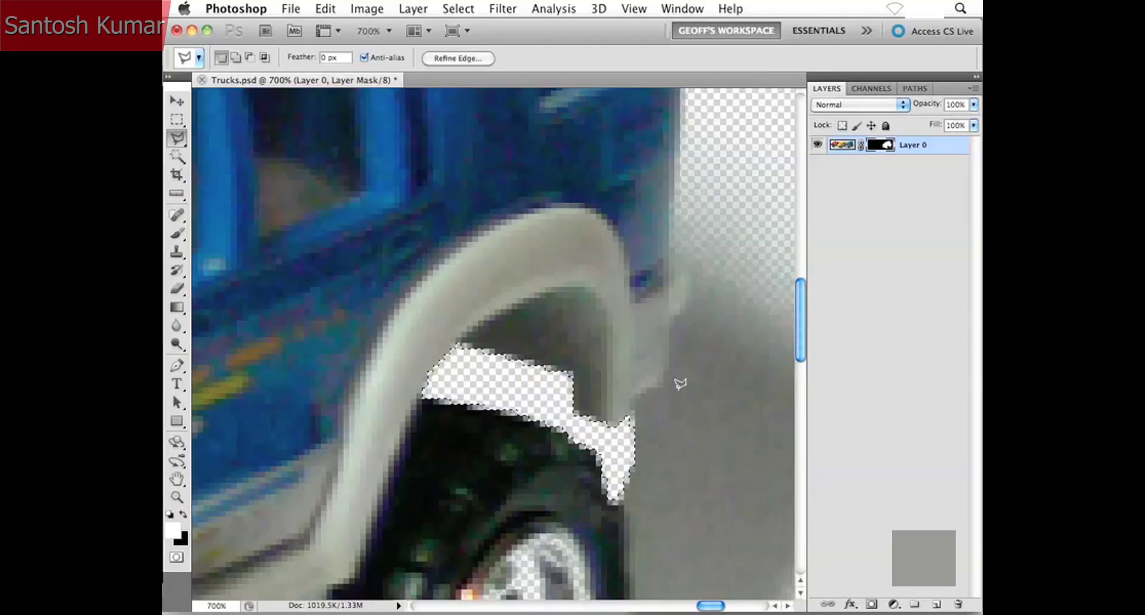
{"action": "key", "text": "super+minus"}
{"action": "key", "text": "super+minus"}
{"action": "key", "text": "super+minus"}
{"action": "key", "text": "super+minus"}
{"action": "key", "text": "super+minus"}
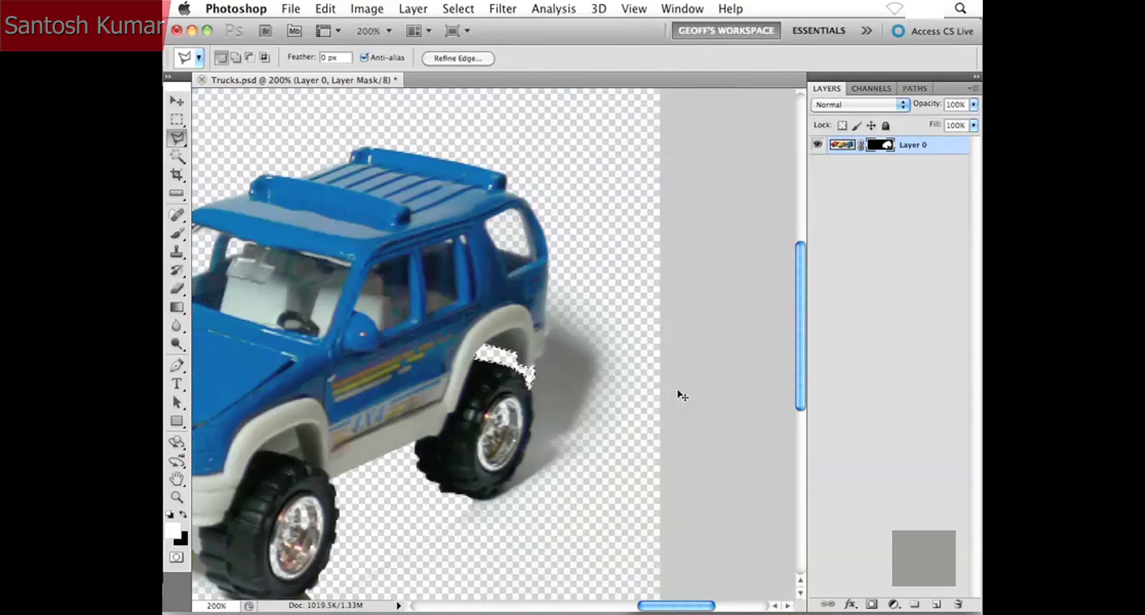
{"action": "key", "text": "super+d"}
{"action": "mouse_move", "coordinate": [401, 400]}
{"action": "left_mouse_down"}
{"action": "mouse_move", "coordinate": [529, 382]}
{"action": "mouse_move", "coordinate": [567, 334]}
{"action": "mouse_move", "coordinate": [562, 351]}
{"action": "left_mouse_up"}
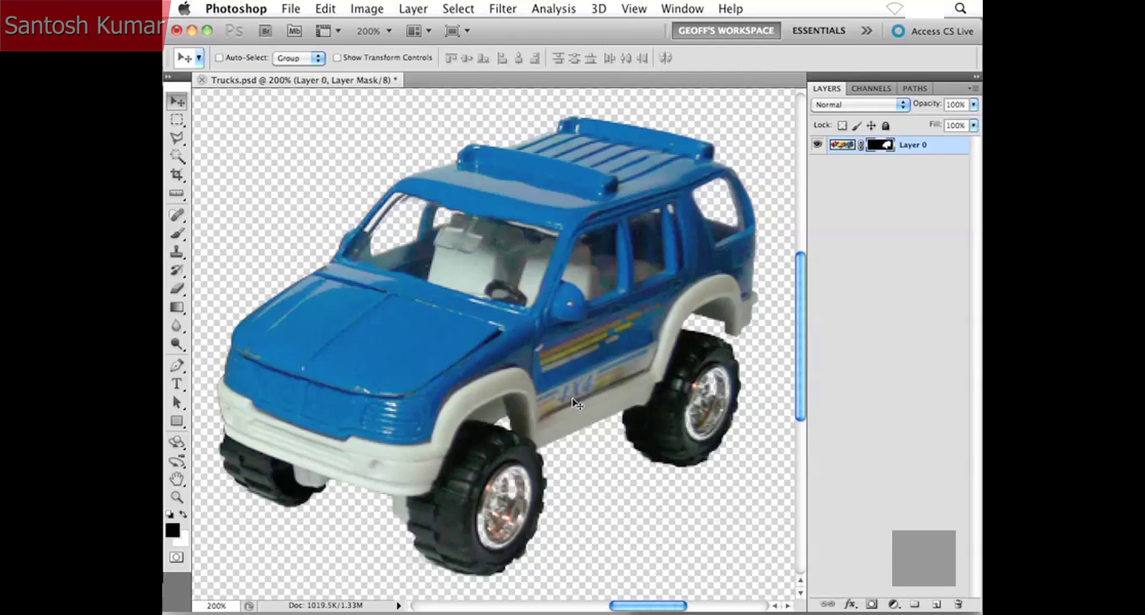
Activate the Brush tool with black as the foreground color and set its size to 15.
{"action": "key", "text": "b"}
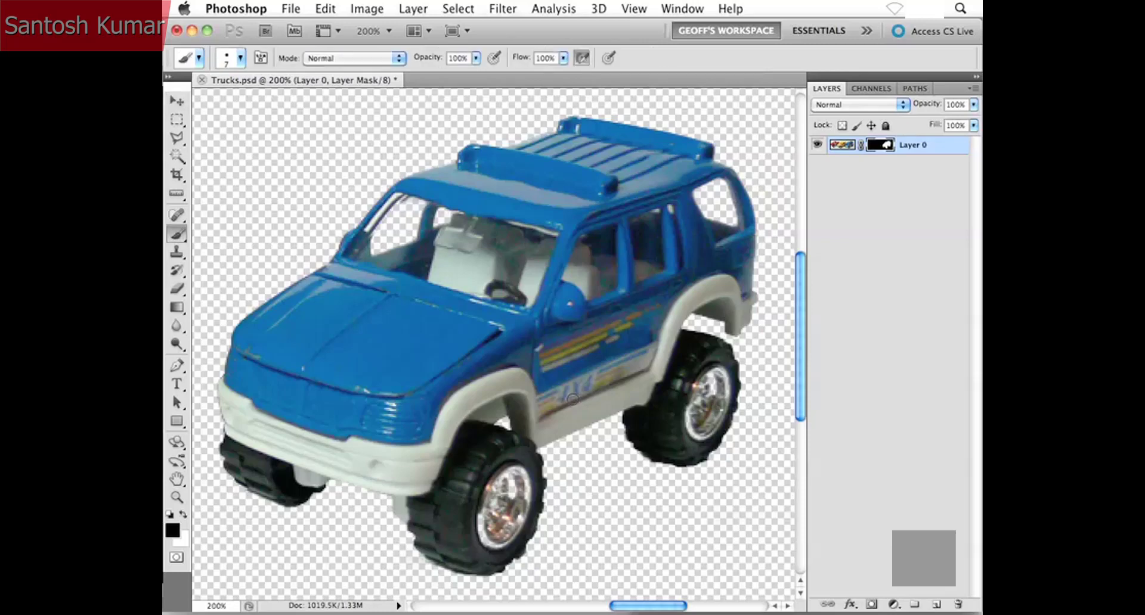
{"action": "key", "text": "bracketright"}
{"action": "key", "text": "bracketright"}
{"action": "key", "text": "bracketright"}
{"action": "key", "text": "bracketright"}
{"action": "key", "text": "bracketright"}
{"action": "key", "text": "bracketright"}
{"action": "key", "text": "bracketleft"}
{"action": "key", "text": "bracketleft"}
{"action": "key", "text": "bracketleft"}
{"action": "key", "text": "bracketleft"}
{"action": "key", "text": "bracketleft"}
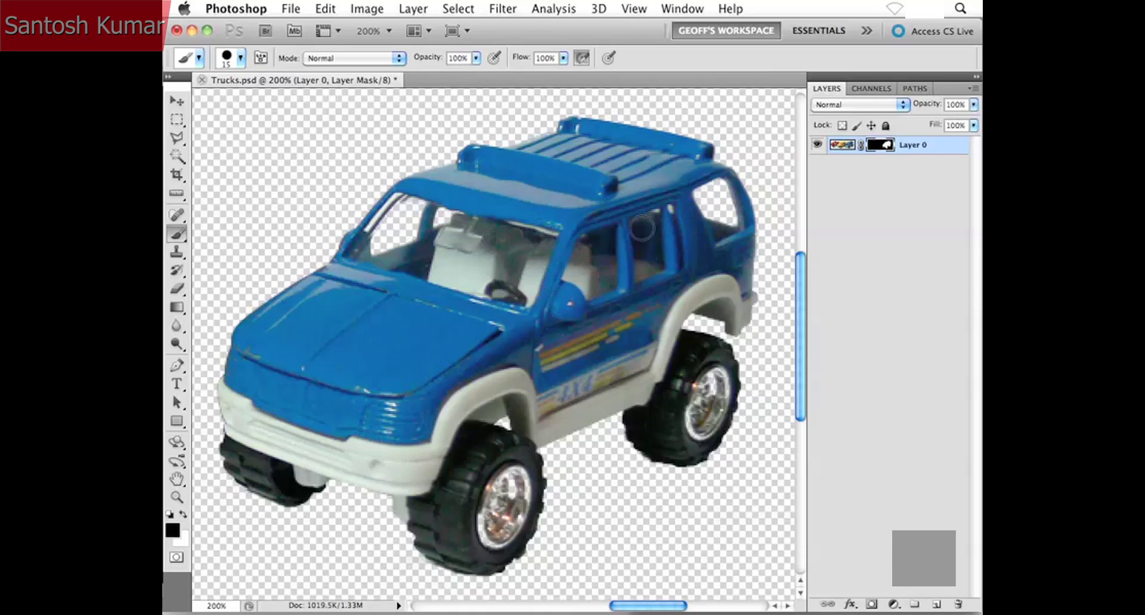
Load Layer 0's mask as a selection and inspect the selection outline around the roof, windows, hood and wheels at 300%.
{"action": "left_click", "coordinate": [880, 146], "text": "super"}
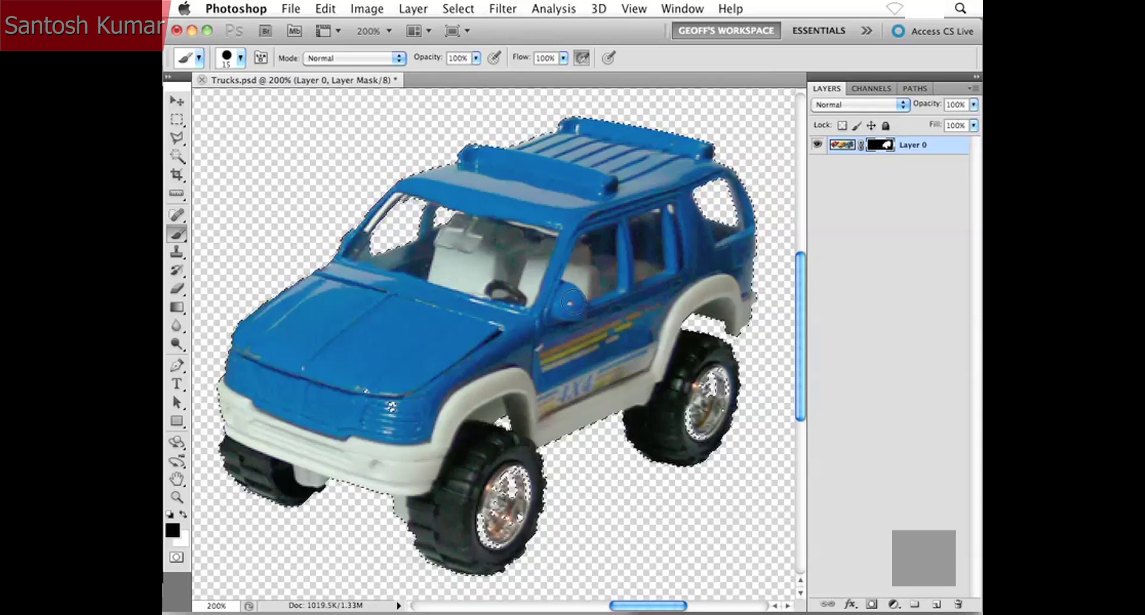
{"action": "key", "text": "super+equal"}
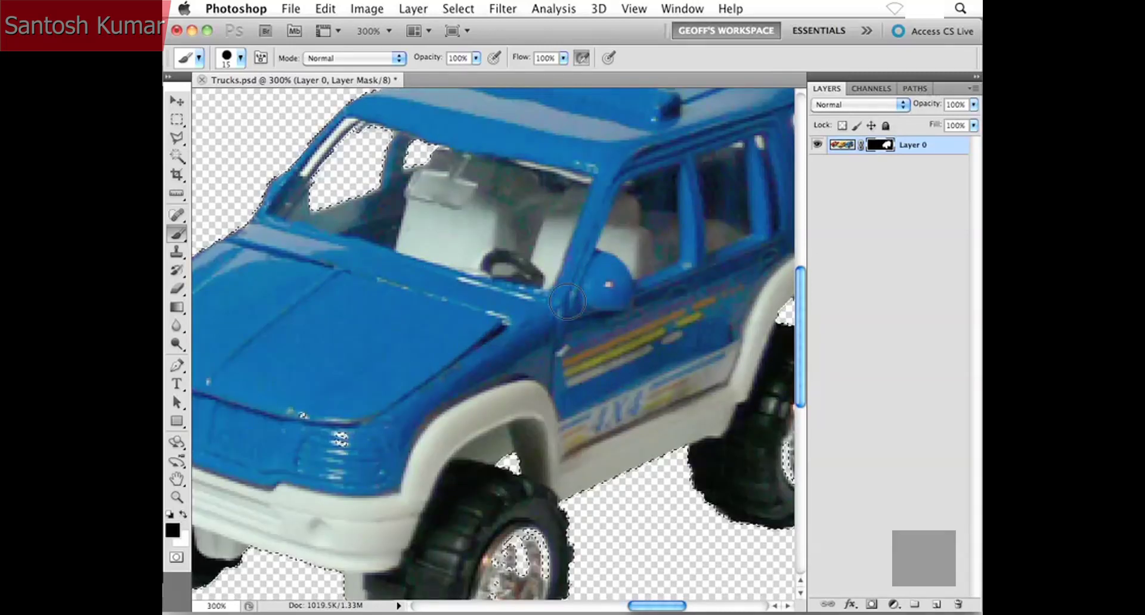
{"action": "key", "text": "shift+Tab"}
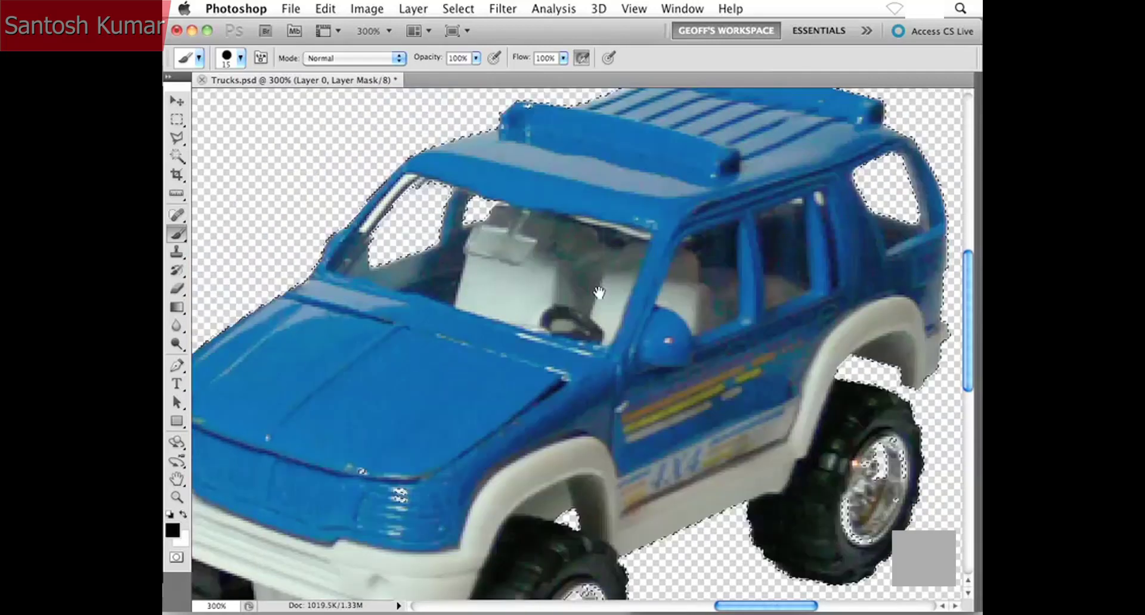
{"action": "left_click_drag", "start_coordinate": [599, 293], "coordinate": [647, 288]}
{"action": "left_click_drag", "start_coordinate": [756, 145], "coordinate": [757, 183]}
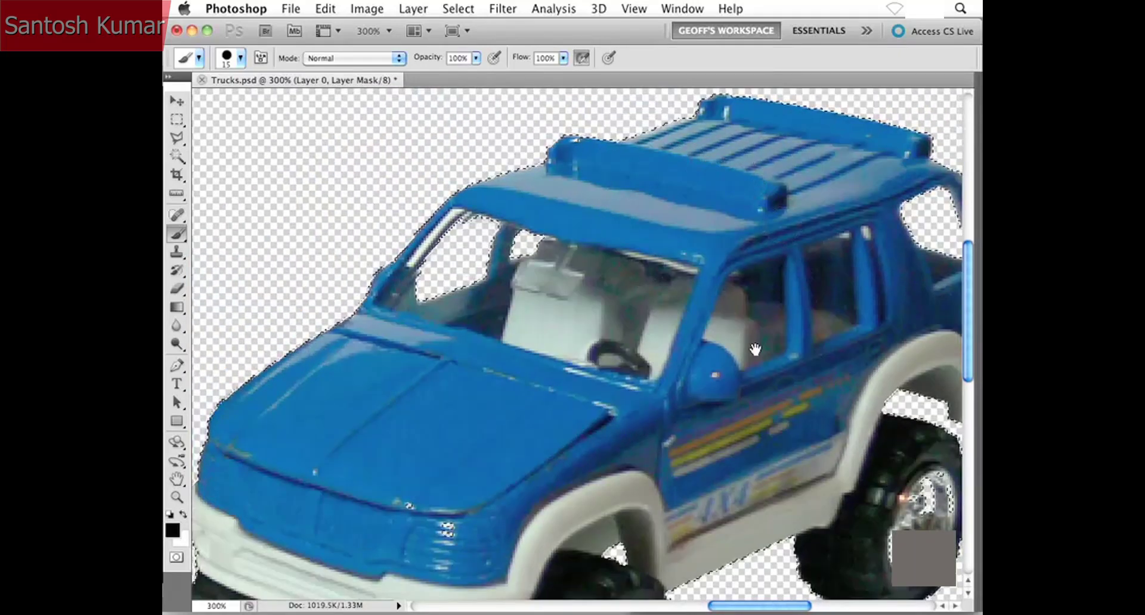
{"action": "left_click_drag", "start_coordinate": [764, 347], "coordinate": [775, 272]}
{"action": "left_click_drag", "start_coordinate": [514, 376], "coordinate": [583, 327]}
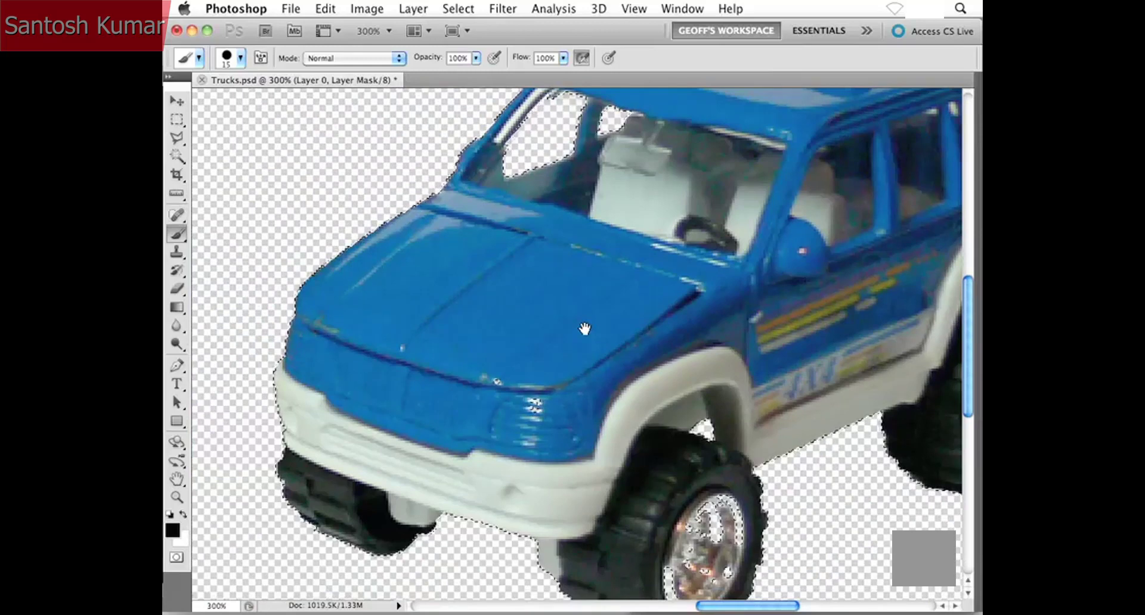
Deselect, reveal the layer list, frame the whole truck at 200%, and display Layer 0's mask on its own.
{"action": "left_click_drag", "start_coordinate": [628, 262], "coordinate": [530, 419]}
{"action": "mouse_move", "coordinate": [695, 303]}
{"action": "left_mouse_down"}
{"action": "mouse_move", "coordinate": [710, 362]}
{"action": "mouse_move", "coordinate": [731, 353]}
{"action": "mouse_move", "coordinate": [681, 273]}
{"action": "mouse_move", "coordinate": [660, 286]}
{"action": "left_mouse_up"}
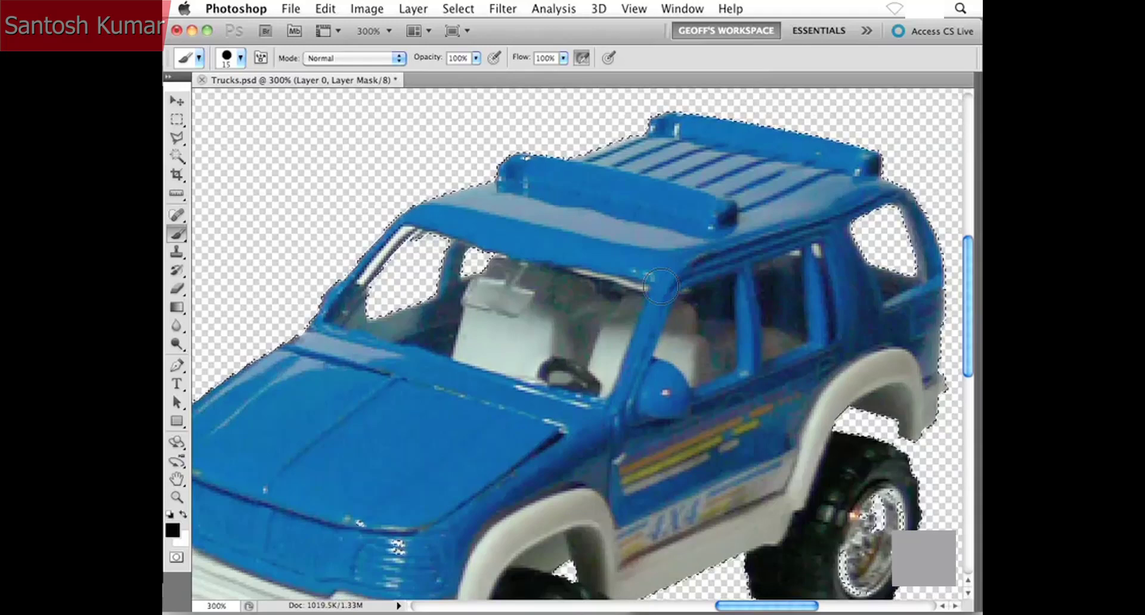
{"action": "key", "text": "F7"}
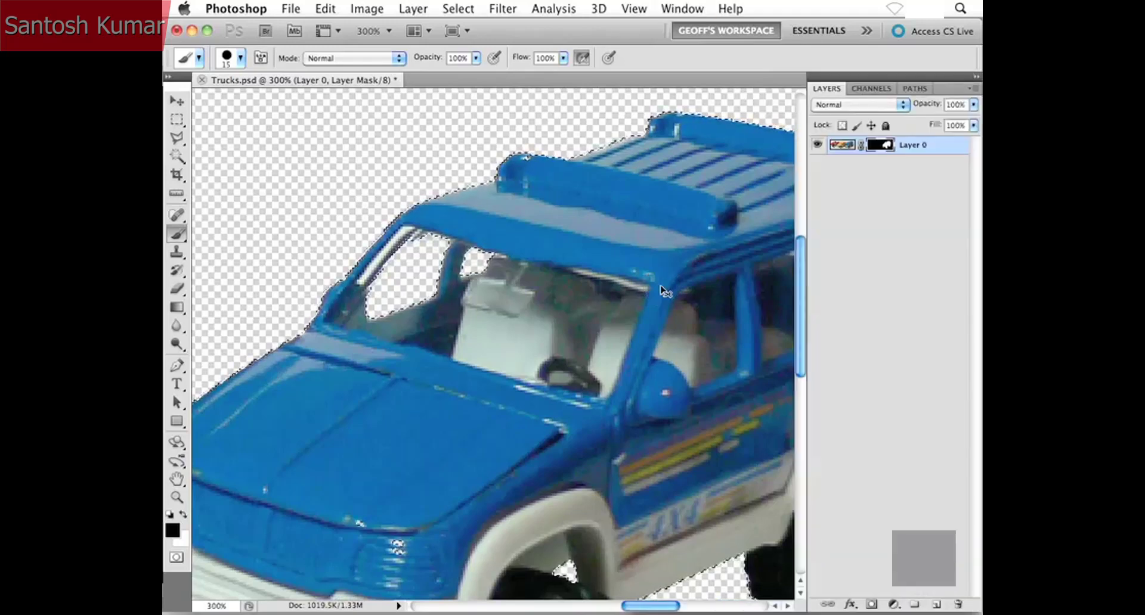
{"action": "key", "text": "super+minus"}
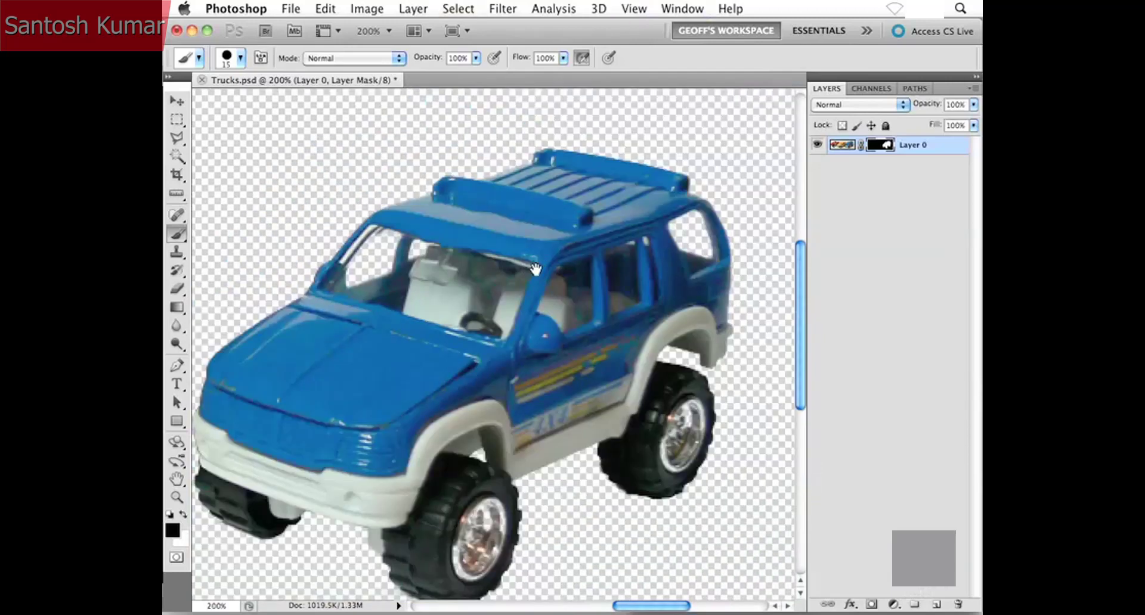
{"action": "left_click_drag", "start_coordinate": [532, 314], "coordinate": [568, 280]}
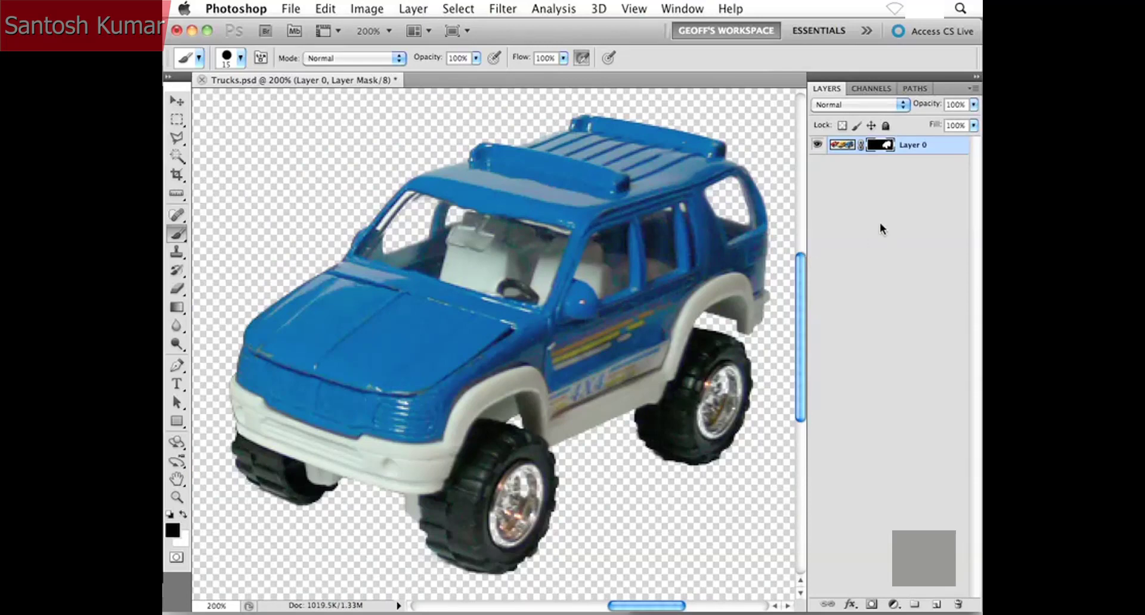
{"action": "left_click", "coordinate": [879, 147], "text": "alt"}
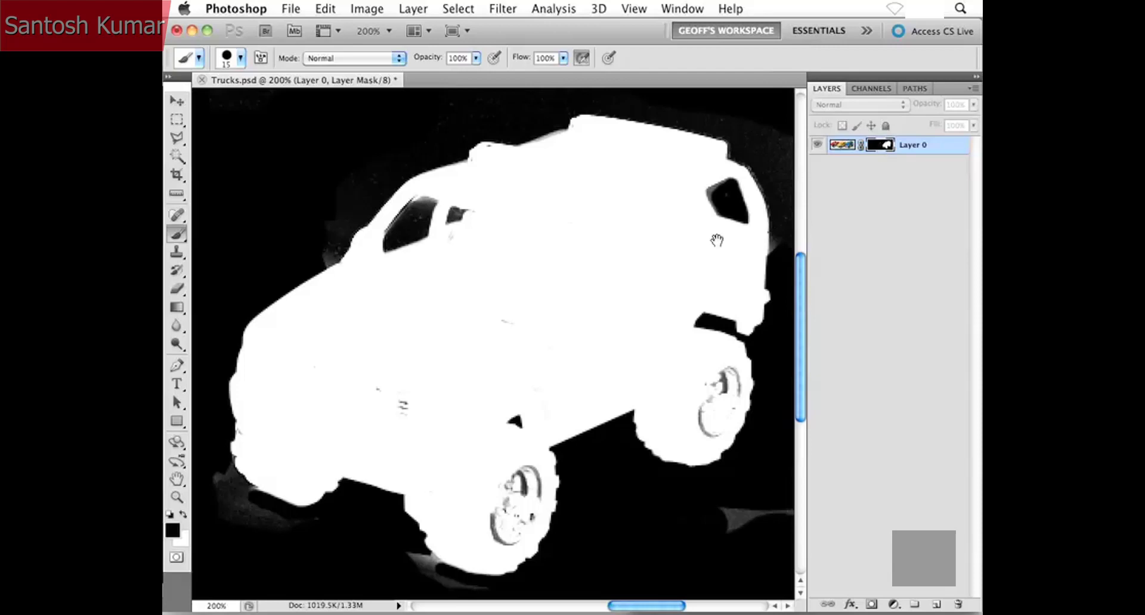
Examine Layer 0's mask around the wheels, windows, ground and right canvas edge for leftover grey areas and specks.
{"action": "left_click_drag", "start_coordinate": [625, 254], "coordinate": [600, 258]}
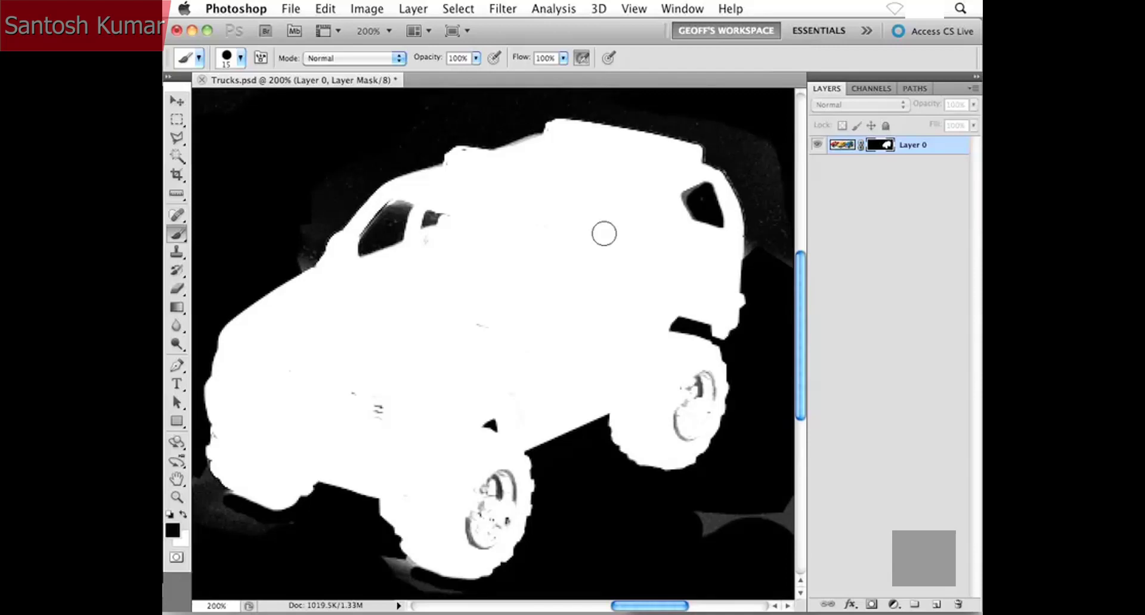
{"action": "scroll", "coordinate": [473, 357], "scroll_direction": "down", "scroll_amount": 3}
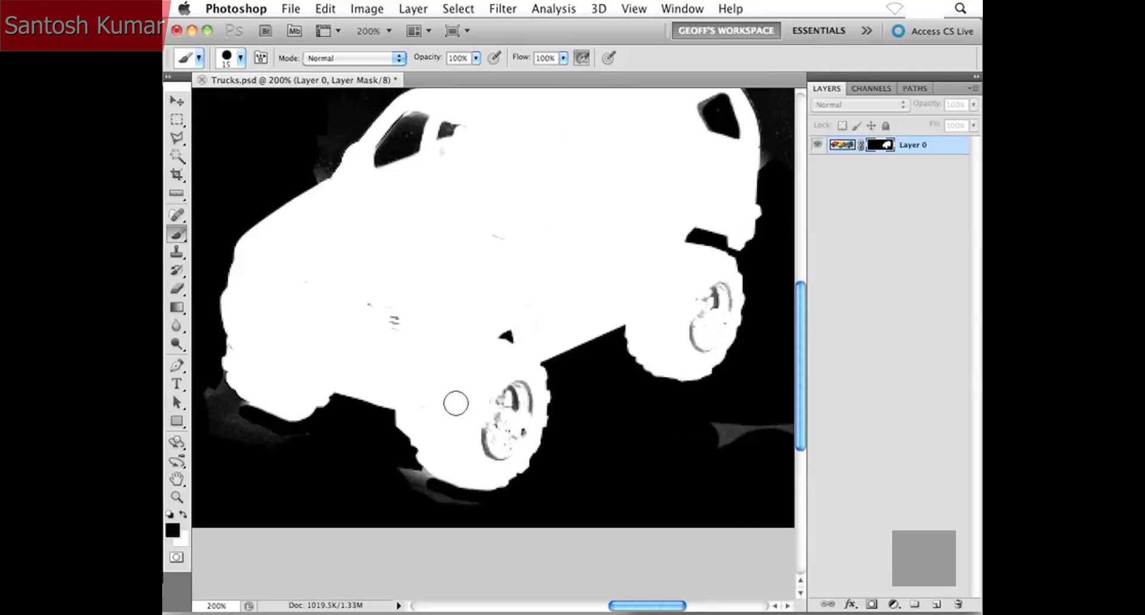
{"action": "scroll", "coordinate": [493, 404], "scroll_direction": "up", "scroll_amount": 4}
{"action": "scroll", "coordinate": [493, 404], "scroll_direction": "left", "scroll_amount": 2}
{"action": "scroll", "coordinate": [493, 386], "scroll_direction": "down", "scroll_amount": 3}
{"action": "scroll", "coordinate": [493, 386], "scroll_direction": "left", "scroll_amount": 3}
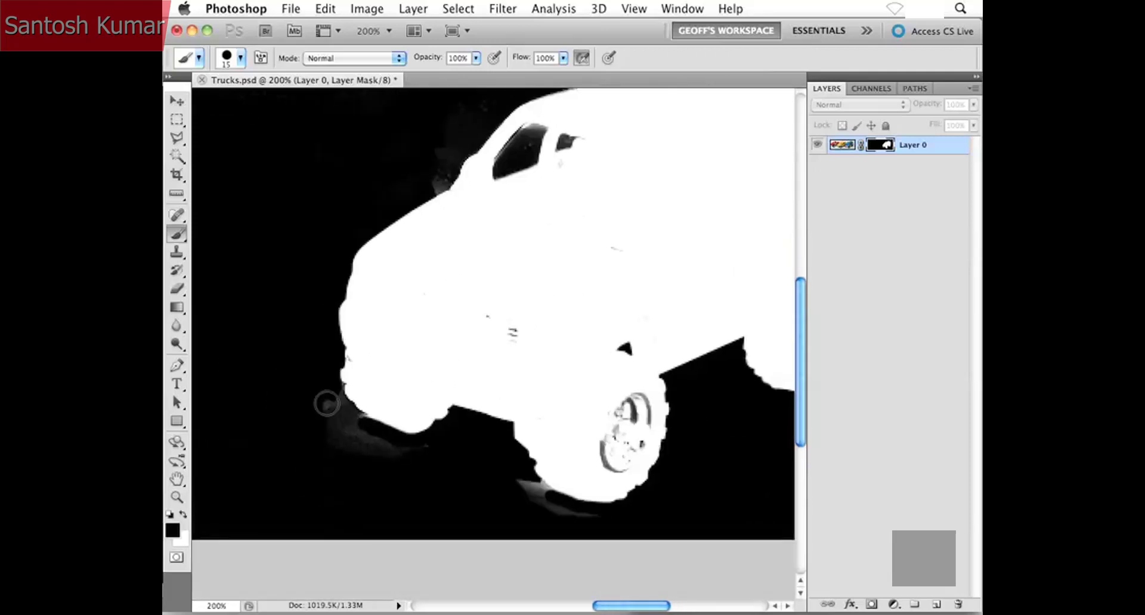
{"action": "scroll", "coordinate": [542, 317], "scroll_direction": "down", "scroll_amount": 2}
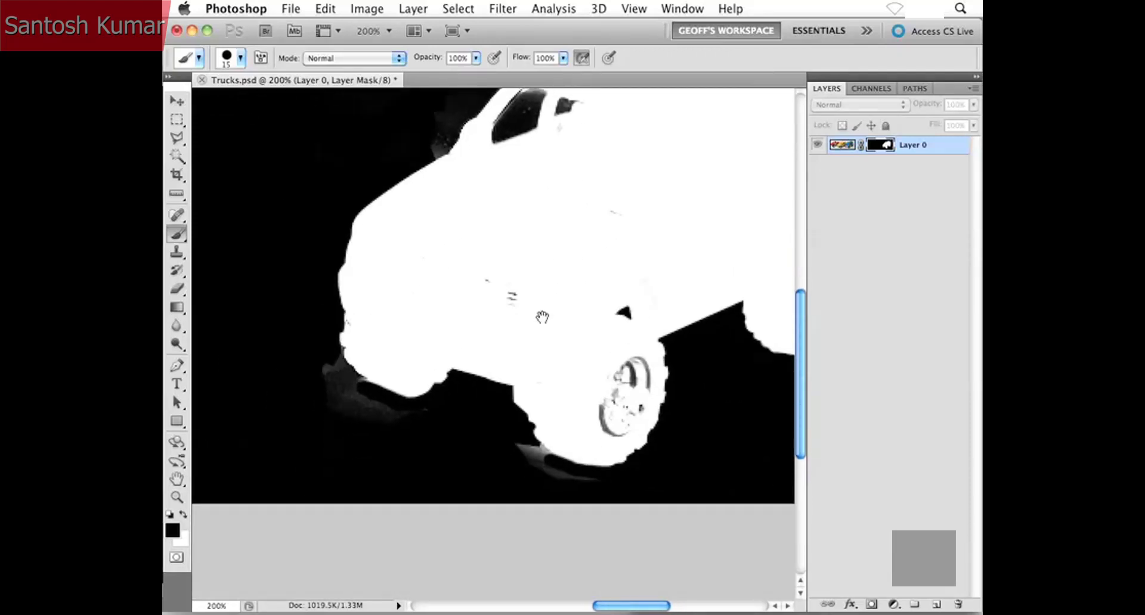
{"action": "left_click_drag", "start_coordinate": [541, 317], "coordinate": [538, 302]}
{"action": "left_click_drag", "start_coordinate": [685, 322], "coordinate": [489, 432]}
{"action": "left_click_drag", "start_coordinate": [760, 449], "coordinate": [678, 389]}
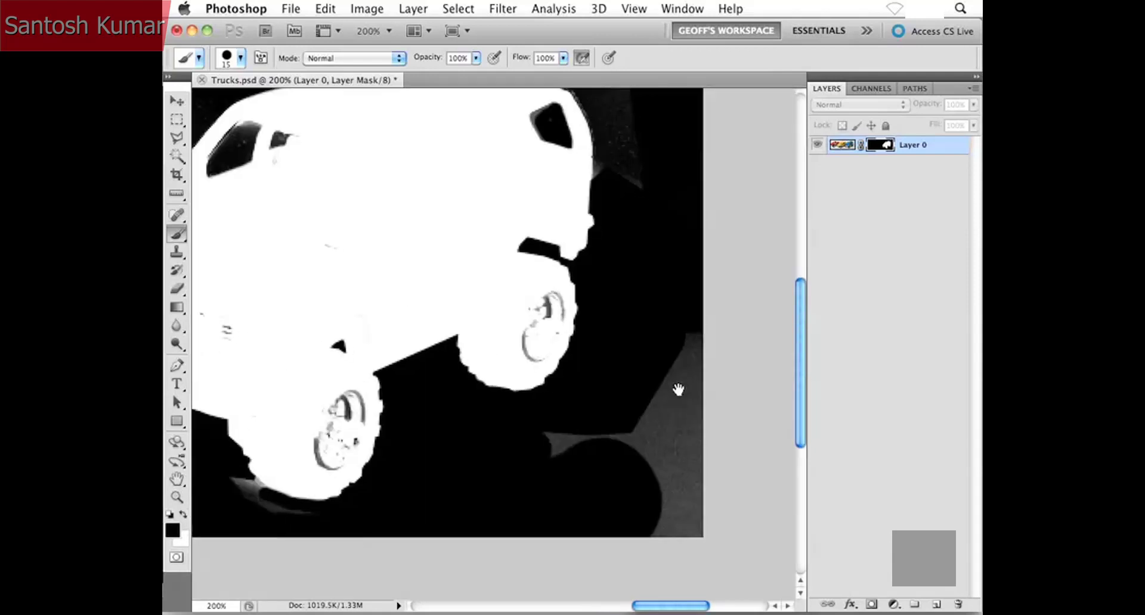
{"action": "left_click_drag", "start_coordinate": [605, 394], "coordinate": [668, 465]}
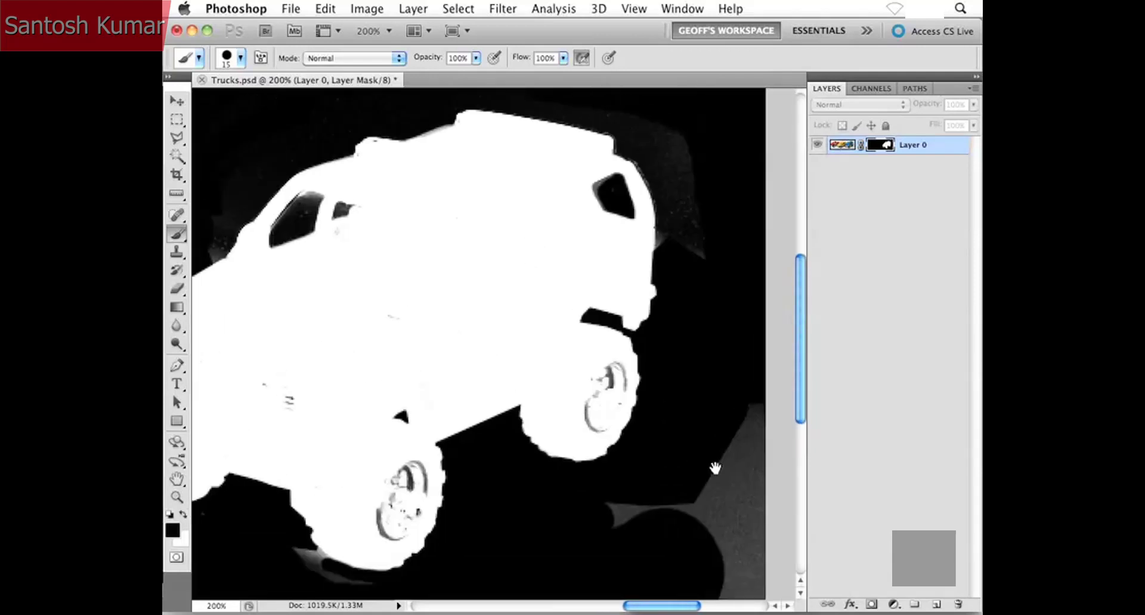
{"action": "left_click_drag", "start_coordinate": [726, 489], "coordinate": [722, 413]}
{"action": "left_click_drag", "start_coordinate": [648, 391], "coordinate": [686, 451]}
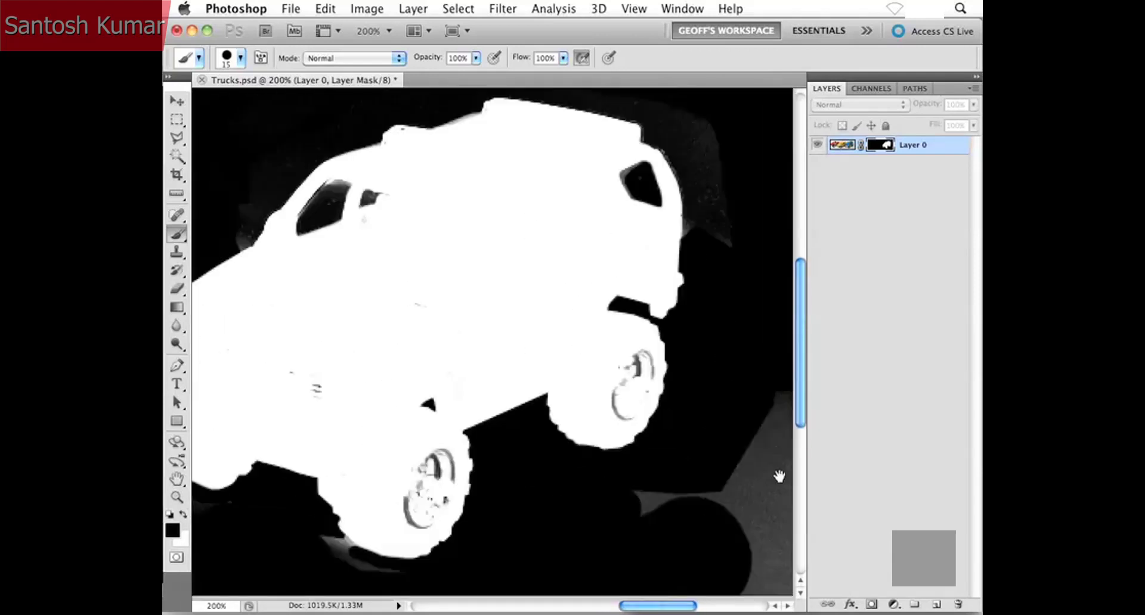
Enlarge the brush to 40 and paint black over the grey strip along the left edge of Layer 0's mask.
{"action": "left_click_drag", "start_coordinate": [338, 285], "coordinate": [547, 391]}
{"action": "left_click_drag", "start_coordinate": [358, 412], "coordinate": [591, 338]}
{"action": "left_click_drag", "start_coordinate": [427, 245], "coordinate": [564, 391]}
{"action": "left_click_drag", "start_coordinate": [434, 391], "coordinate": [628, 393]}
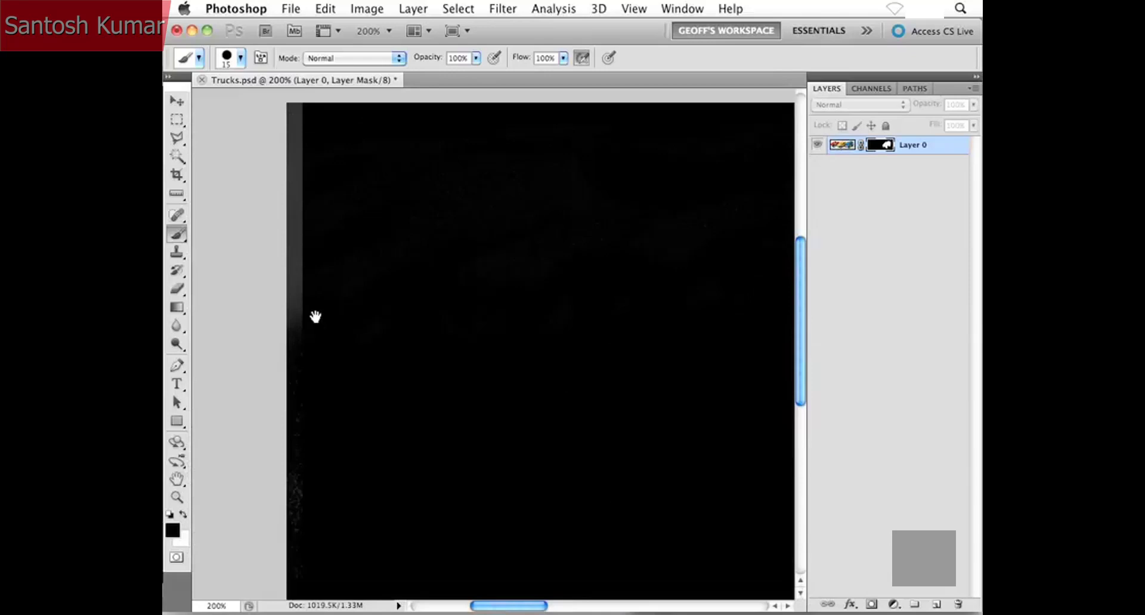
{"action": "key", "text": "bracketright"}
{"action": "key", "text": "bracketright"}
{"action": "key", "text": "bracketright"}
{"action": "key", "text": "bracketright"}
{"action": "key", "text": "bracketright"}
{"action": "left_click_drag", "start_coordinate": [307, 373], "coordinate": [296, 130]}
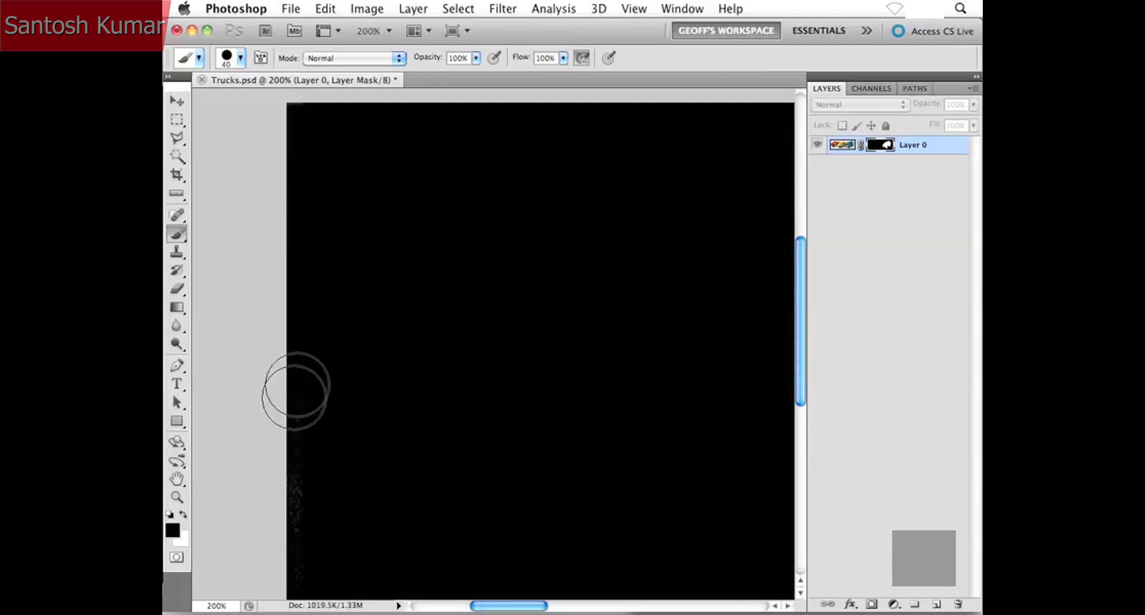
Paint black over the grey patches behind the rear wheel and in the lower-right corner of the mask.
{"action": "left_click_drag", "start_coordinate": [417, 483], "coordinate": [420, 356]}
{"action": "left_click_drag", "start_coordinate": [560, 340], "coordinate": [417, 376]}
{"action": "left_click_drag", "start_coordinate": [751, 344], "coordinate": [394, 387]}
{"action": "left_click_drag", "start_coordinate": [641, 302], "coordinate": [433, 365]}
{"action": "left_click_drag", "start_coordinate": [548, 365], "coordinate": [397, 328]}
{"action": "left_click_drag", "start_coordinate": [535, 349], "coordinate": [395, 325]}
{"action": "mouse_move", "coordinate": [620, 457]}
{"action": "left_mouse_down"}
{"action": "mouse_move", "coordinate": [642, 395]}
{"action": "mouse_move", "coordinate": [639, 329]}
{"action": "left_mouse_up"}
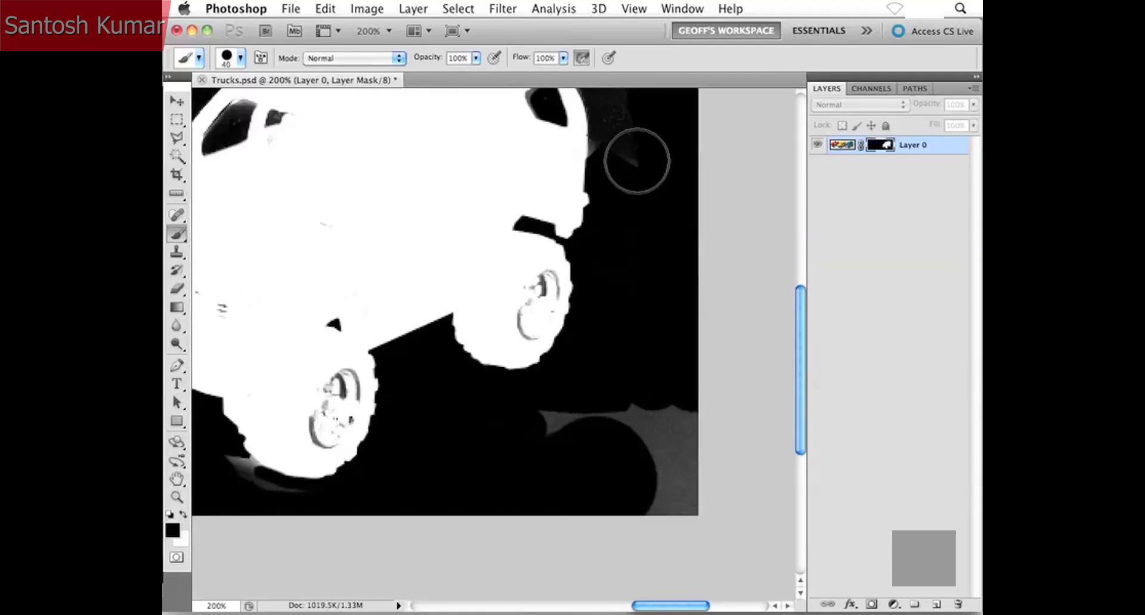
{"action": "mouse_move", "coordinate": [659, 442]}
{"action": "left_mouse_down"}
{"action": "mouse_move", "coordinate": [599, 408]}
{"action": "mouse_move", "coordinate": [498, 431]}
{"action": "left_mouse_up"}
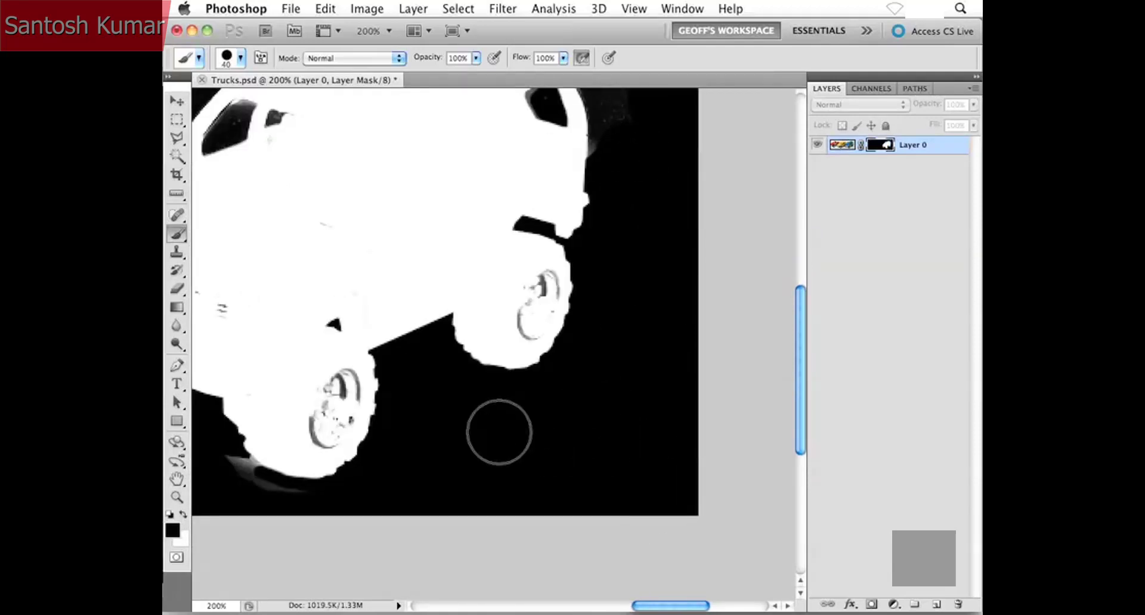
Swap the foreground color to white and fill the dark specks inside the truck's wheels and headlight on the mask.
{"action": "left_click_drag", "start_coordinate": [562, 468], "coordinate": [676, 475]}
{"action": "key", "text": "x"}
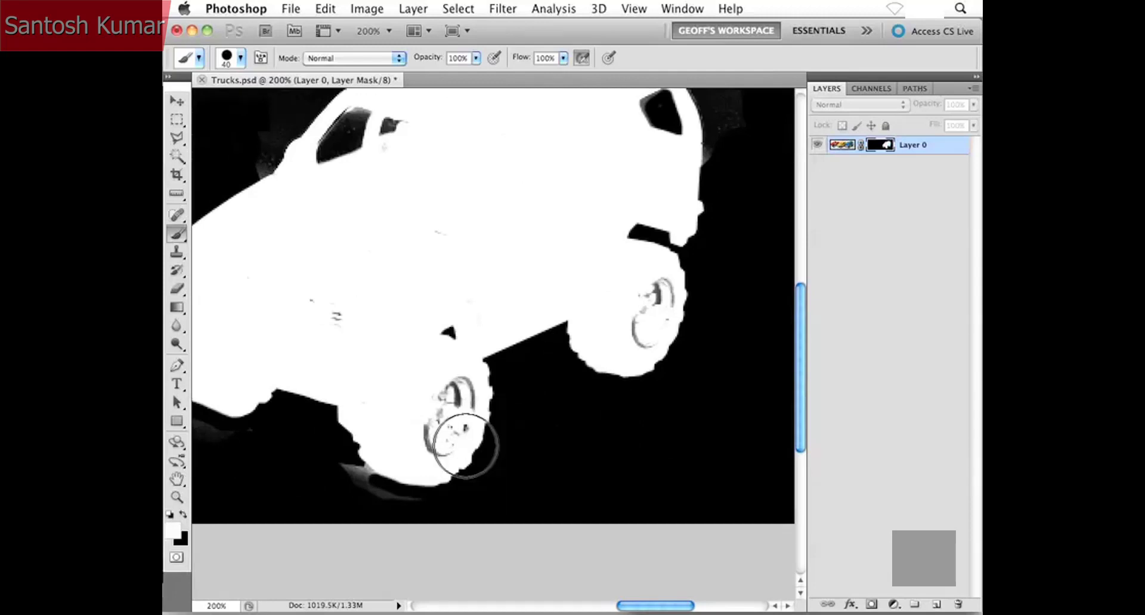
{"action": "left_click_drag", "start_coordinate": [422, 417], "coordinate": [448, 388]}
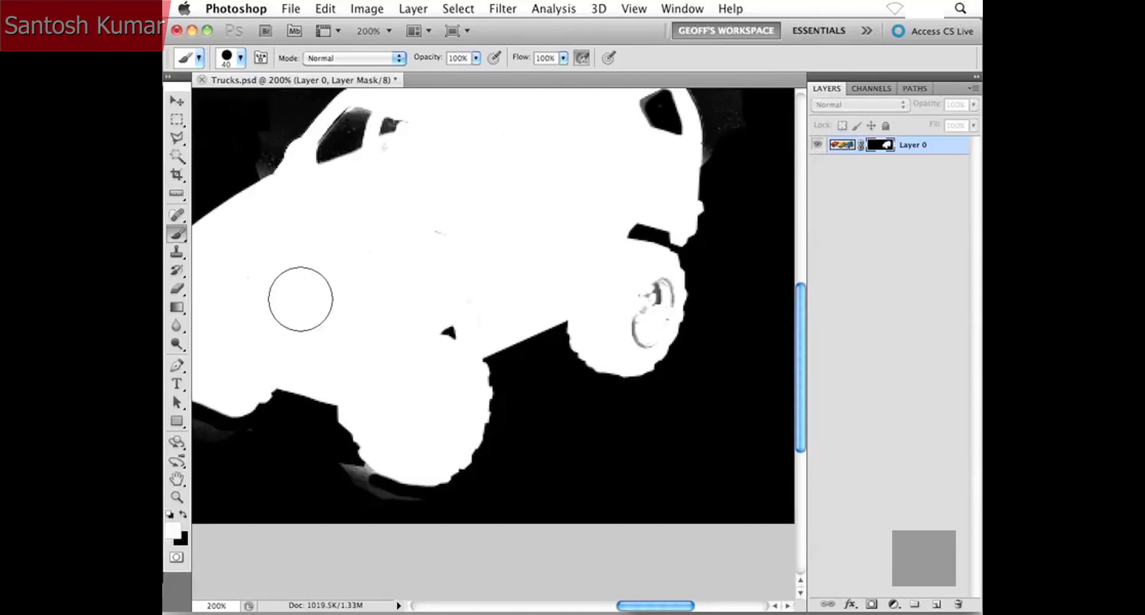
{"action": "mouse_move", "coordinate": [594, 266]}
{"action": "left_mouse_down"}
{"action": "mouse_move", "coordinate": [644, 311]}
{"action": "mouse_move", "coordinate": [572, 323]}
{"action": "mouse_move", "coordinate": [621, 310]}
{"action": "left_mouse_up"}
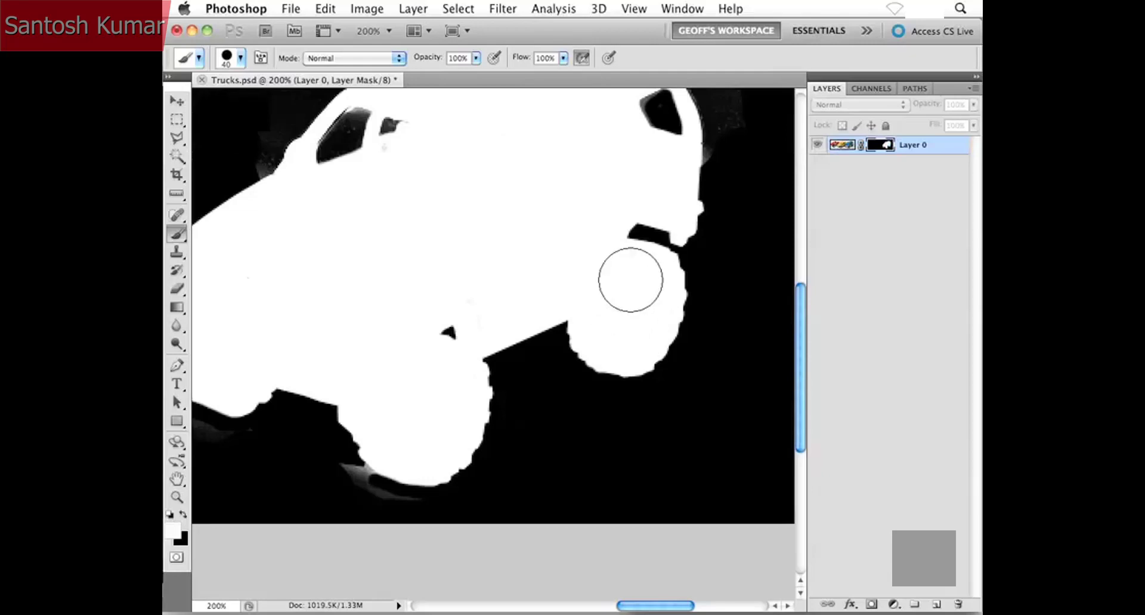
At 400%, swap back to black and paint out the grey haze beside the base of the windshield above the hood.
{"action": "mouse_move", "coordinate": [538, 249]}
{"action": "left_mouse_down"}
{"action": "mouse_move", "coordinate": [569, 338]}
{"action": "mouse_move", "coordinate": [666, 462]}
{"action": "left_mouse_up"}
{"action": "key", "text": "super+plus"}
{"action": "key", "text": "super+plus"}
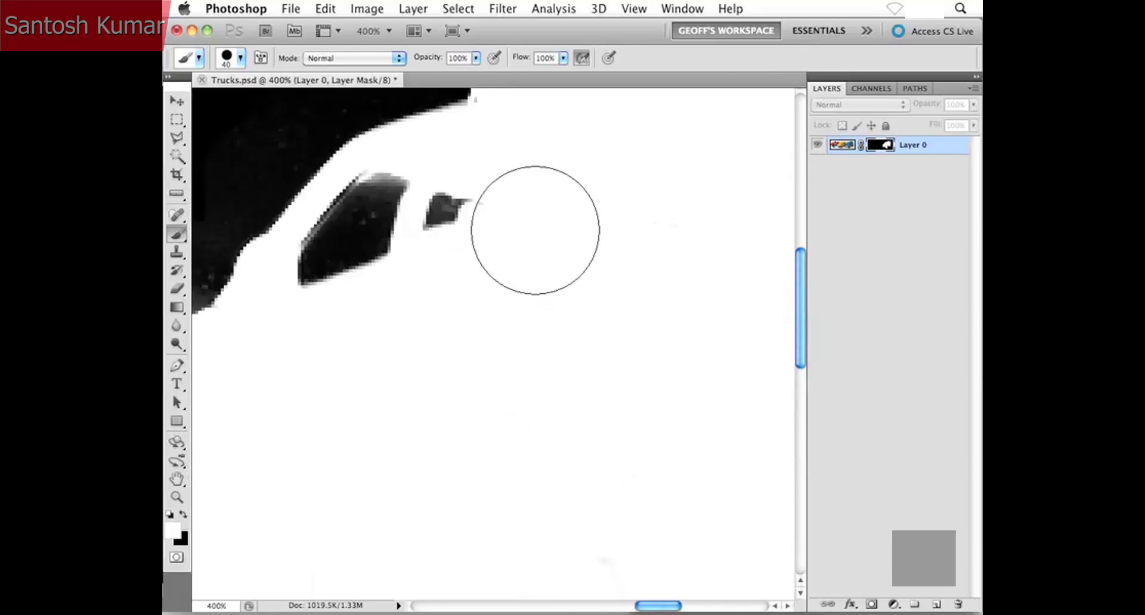
{"action": "left_click_drag", "start_coordinate": [539, 248], "coordinate": [609, 338]}
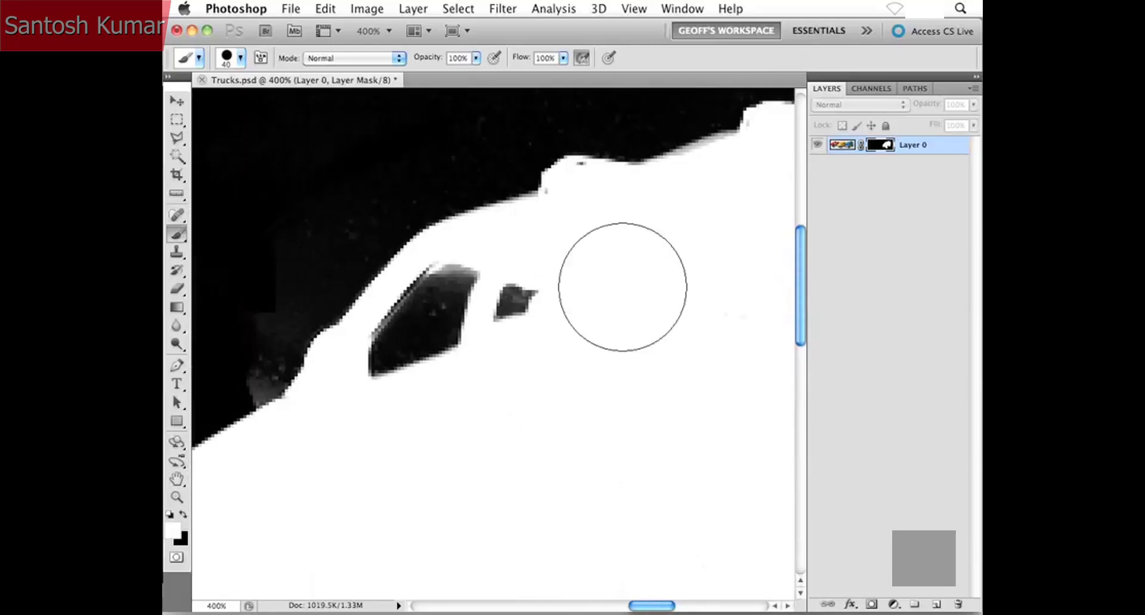
{"action": "left_click_drag", "start_coordinate": [443, 437], "coordinate": [592, 382]}
{"action": "key", "text": "x"}
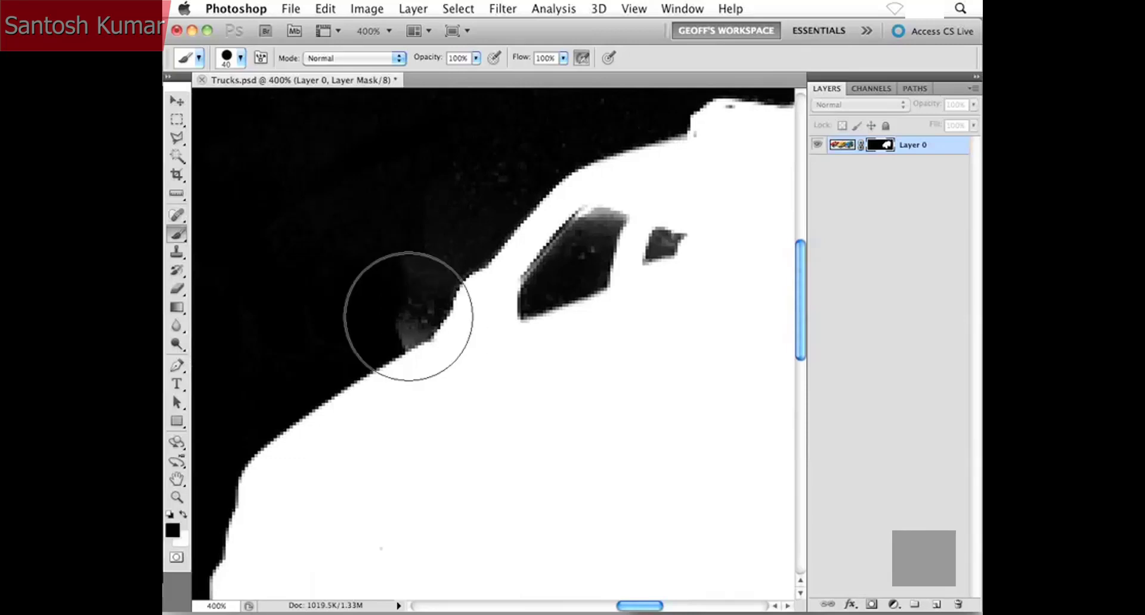
{"action": "left_click_drag", "start_coordinate": [377, 289], "coordinate": [379, 281]}
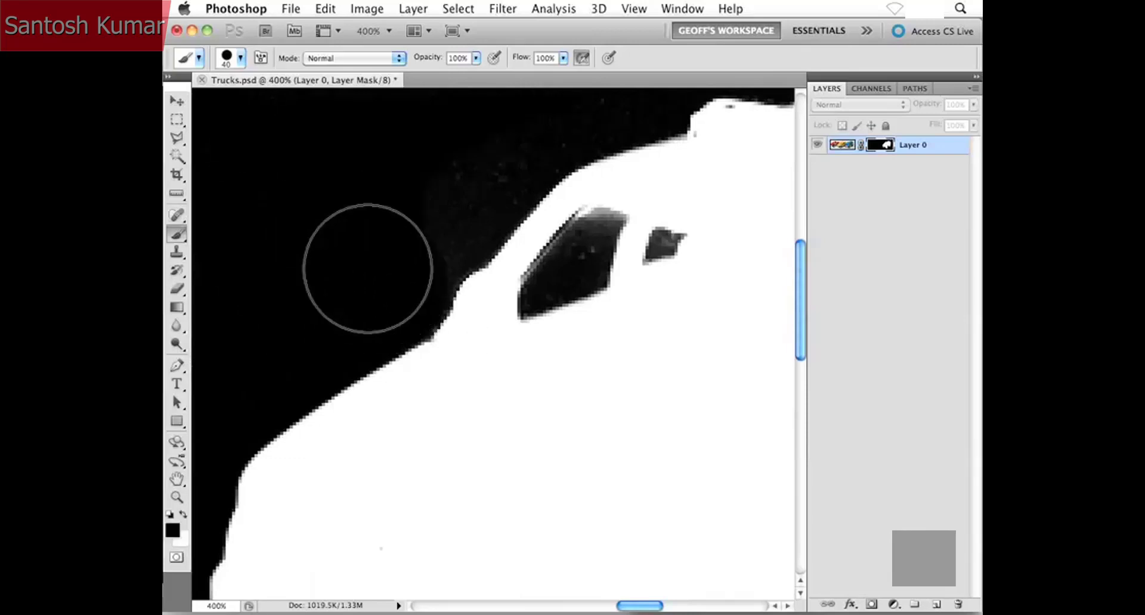
Return to 200% and compare Layer 0's mask with the masked truck, finishing with the truck image displayed.
{"action": "left_click_drag", "start_coordinate": [503, 516], "coordinate": [488, 336]}
{"action": "key", "text": "super+minus"}
{"action": "key", "text": "super+minus"}
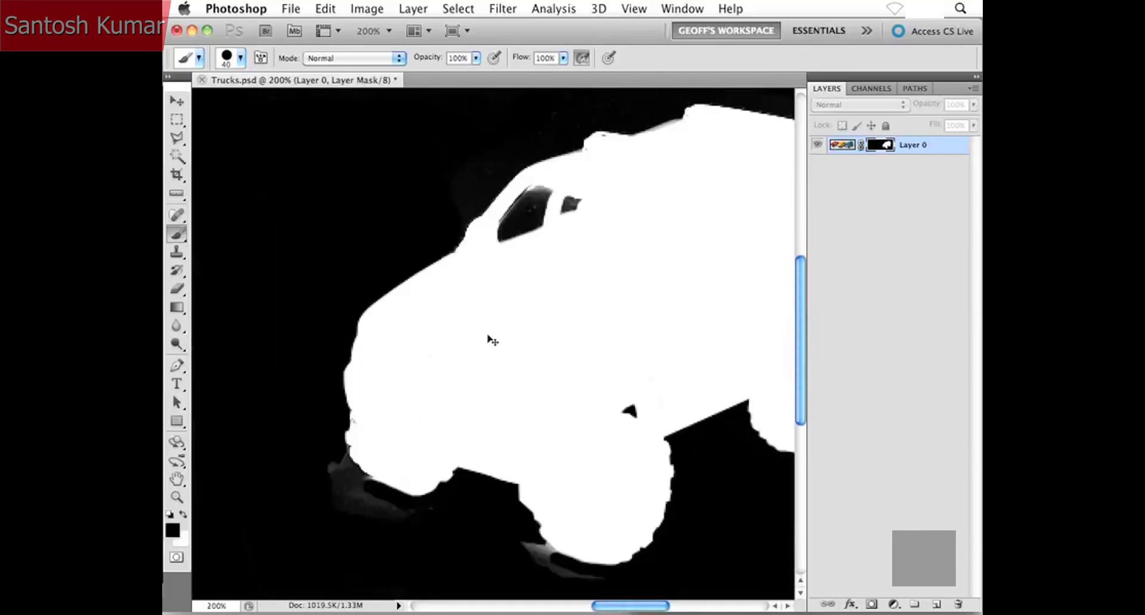
{"action": "mouse_move", "coordinate": [616, 334]}
{"action": "left_mouse_down"}
{"action": "mouse_move", "coordinate": [470, 330]}
{"action": "mouse_move", "coordinate": [491, 335]}
{"action": "left_mouse_up"}
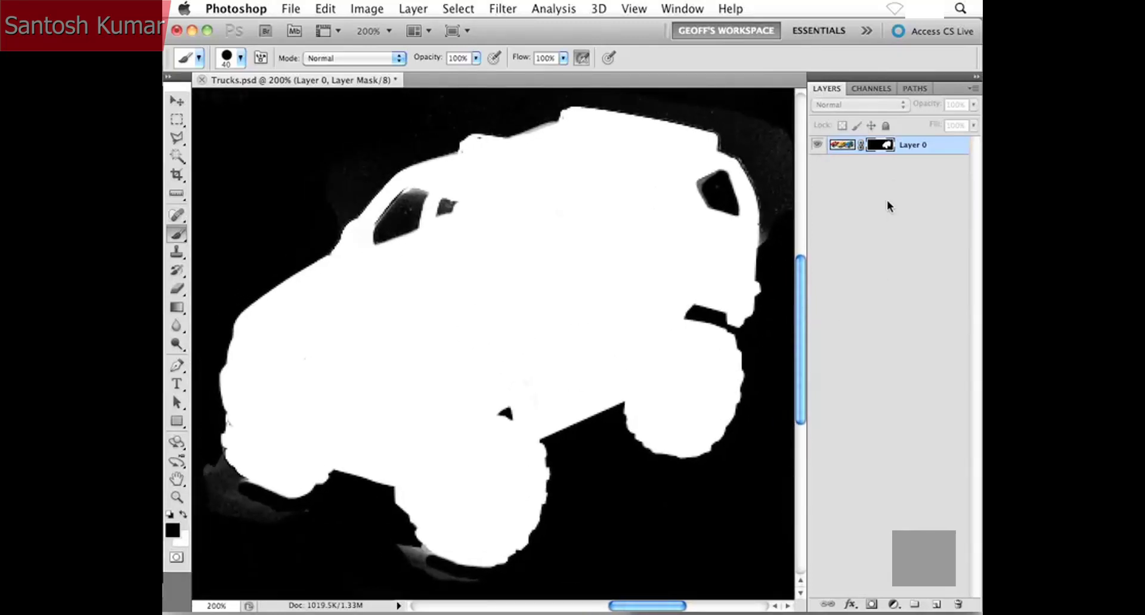
{"action": "left_click", "coordinate": [873, 147], "text": "alt"}
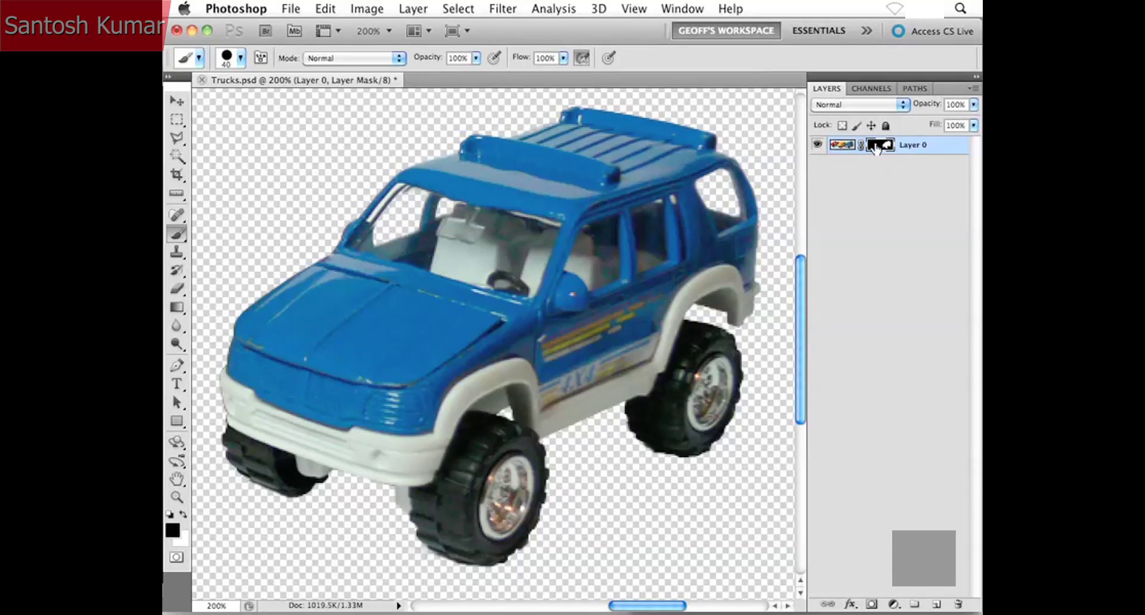
{"action": "left_click", "coordinate": [875, 148], "text": "alt"}
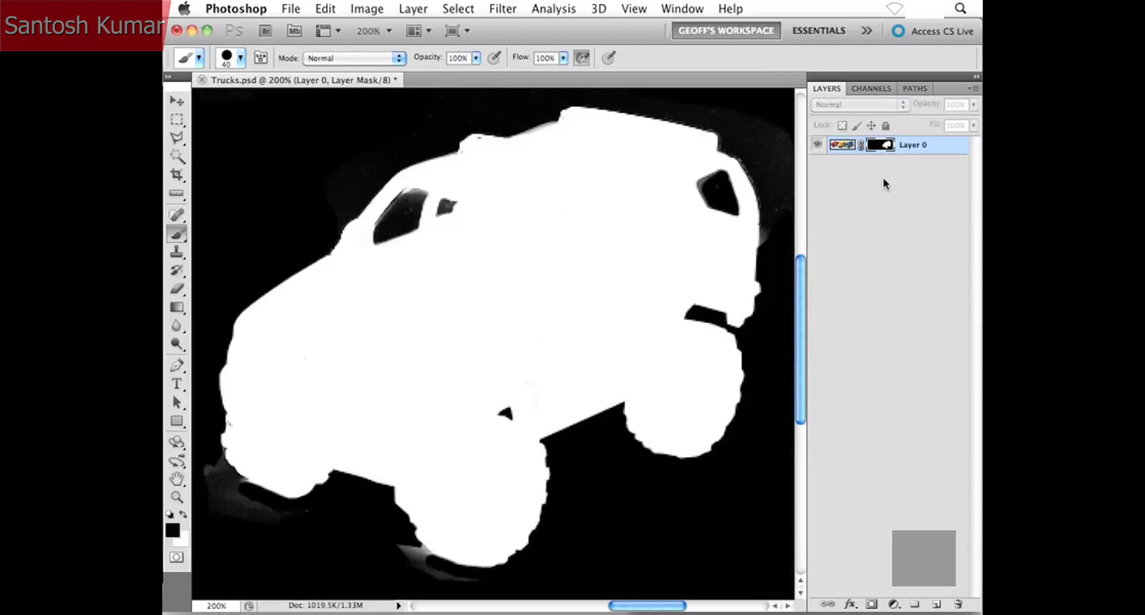
{"action": "left_click", "coordinate": [874, 145], "text": "alt"}
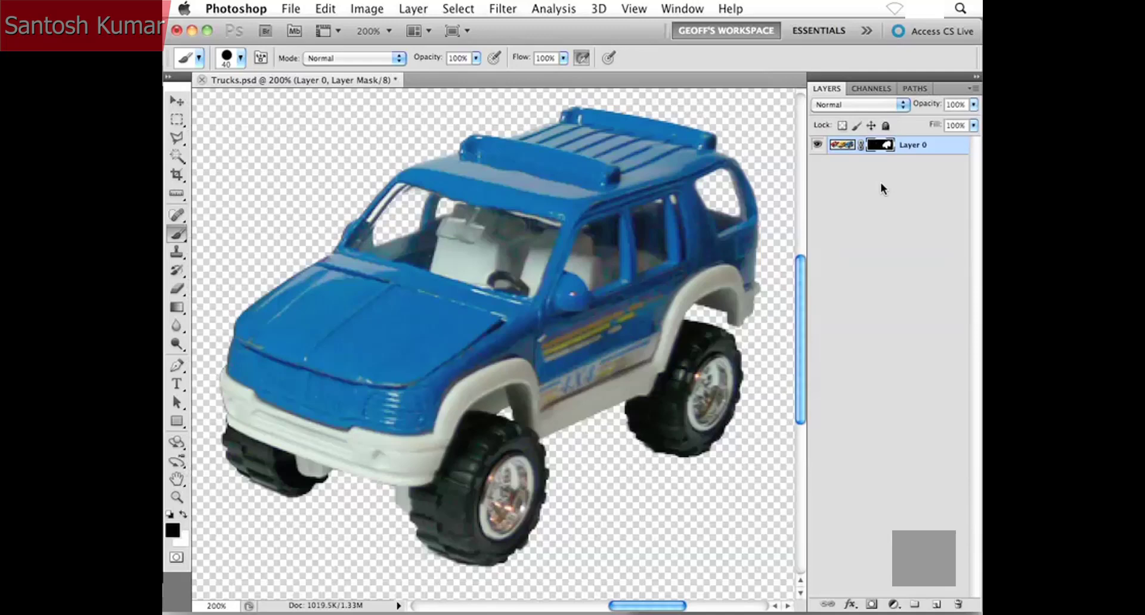
Activate the Move tool and shift the truck around the canvas together with its linked mask.
{"action": "key", "text": "v"}
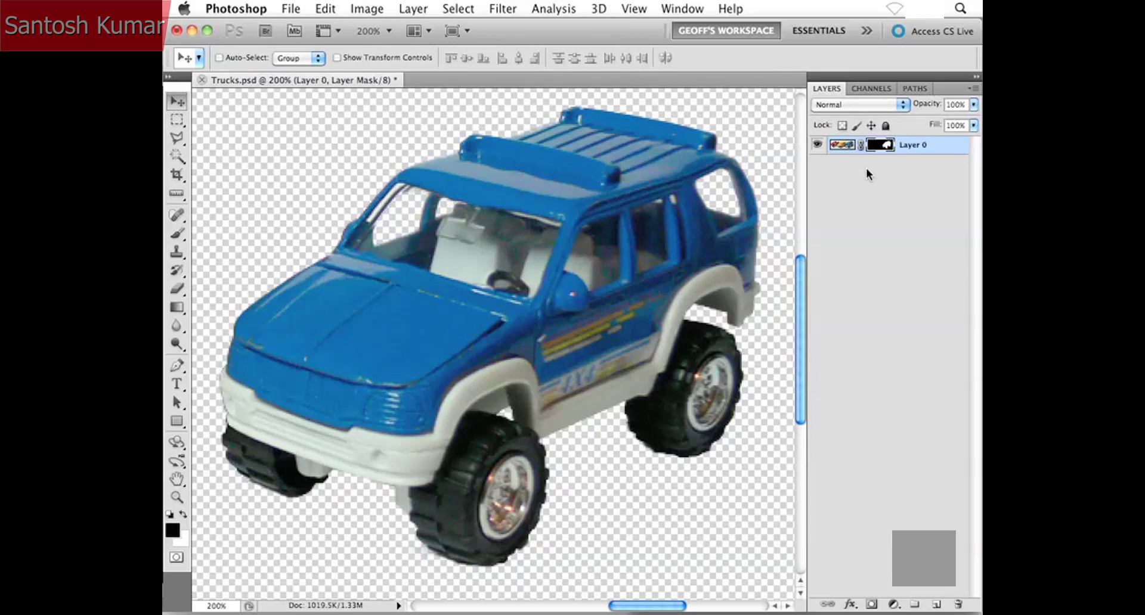
{"action": "left_click_drag", "start_coordinate": [663, 238], "coordinate": [708, 272]}
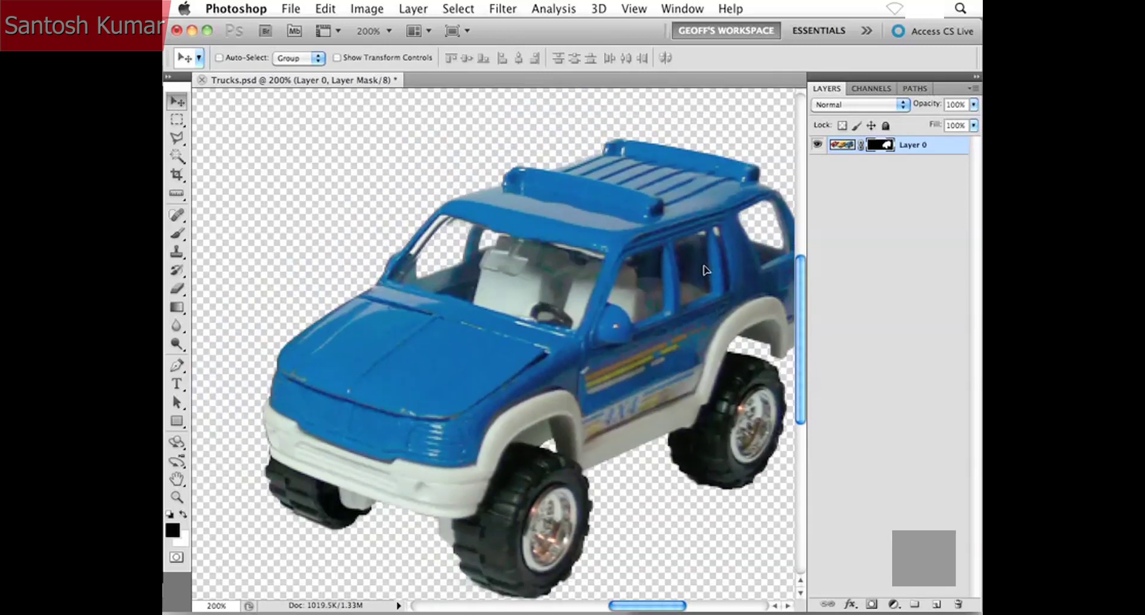
{"action": "left_click_drag", "start_coordinate": [484, 374], "coordinate": [448, 324]}
{"action": "left_click_drag", "start_coordinate": [444, 342], "coordinate": [436, 350]}
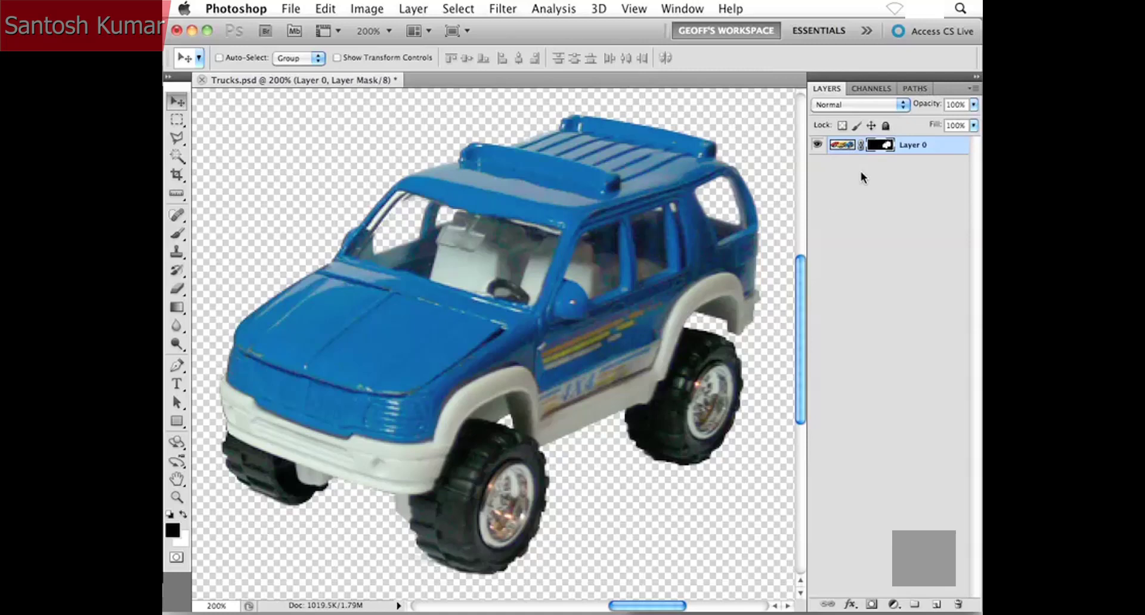
{"action": "left_click_drag", "start_coordinate": [667, 249], "coordinate": [674, 268]}
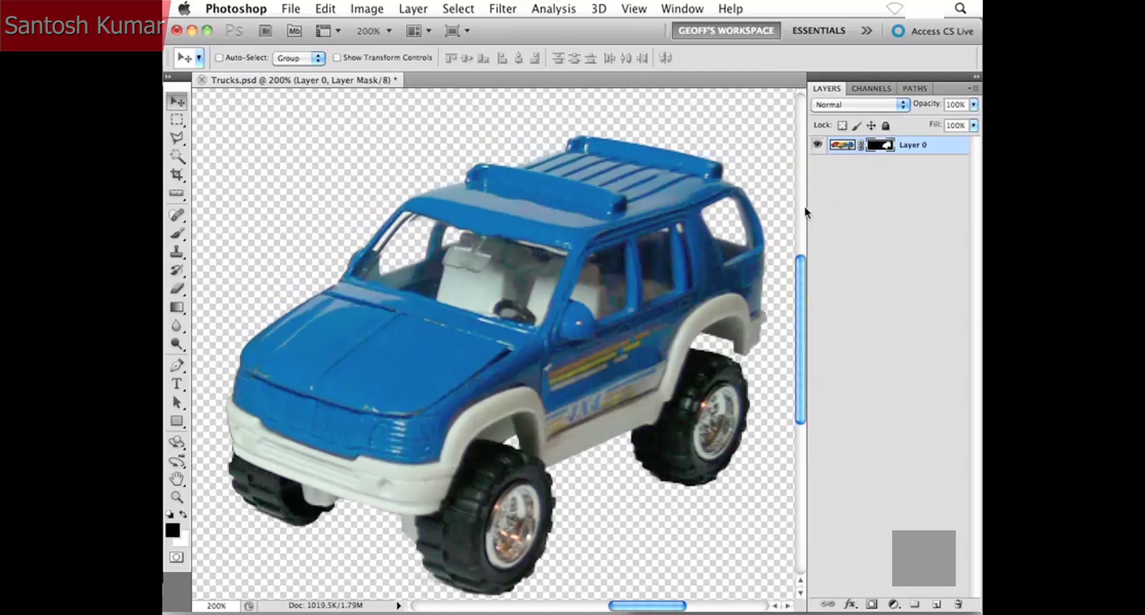
Make Layer 0's image active instead of its mask and move the truck slightly with the mask still linked.
{"action": "left_click", "coordinate": [860, 147]}
{"action": "left_click", "coordinate": [839, 146]}
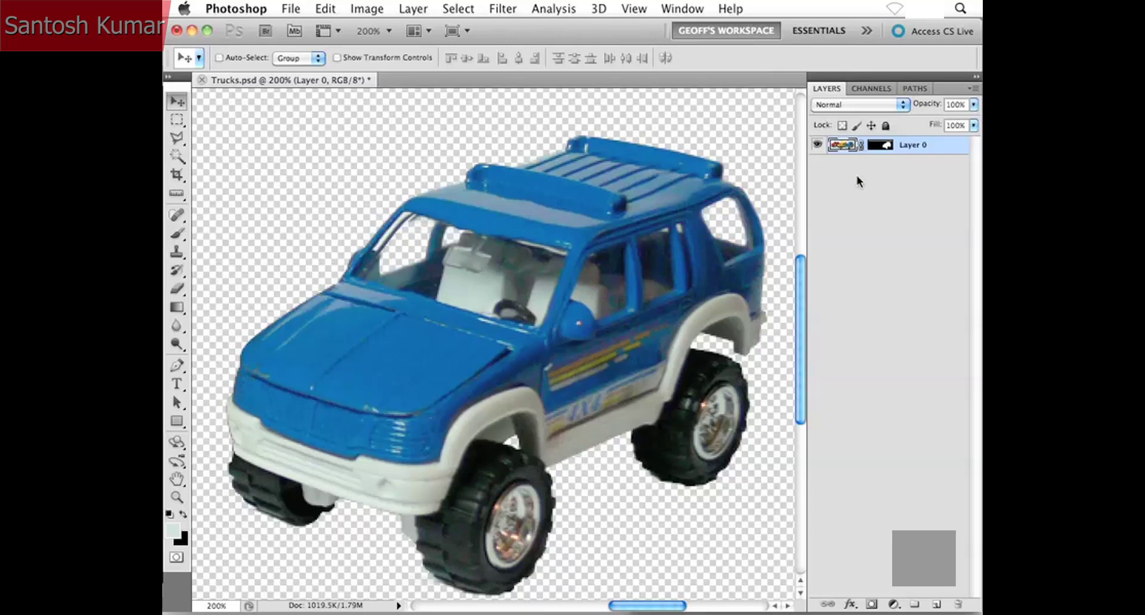
{"action": "mouse_move", "coordinate": [633, 290]}
{"action": "left_mouse_down"}
{"action": "mouse_move", "coordinate": [608, 288]}
{"action": "mouse_move", "coordinate": [582, 247]}
{"action": "mouse_move", "coordinate": [543, 244]}
{"action": "mouse_move", "coordinate": [648, 274]}
{"action": "mouse_move", "coordinate": [603, 262]}
{"action": "mouse_move", "coordinate": [623, 285]}
{"action": "left_mouse_up"}
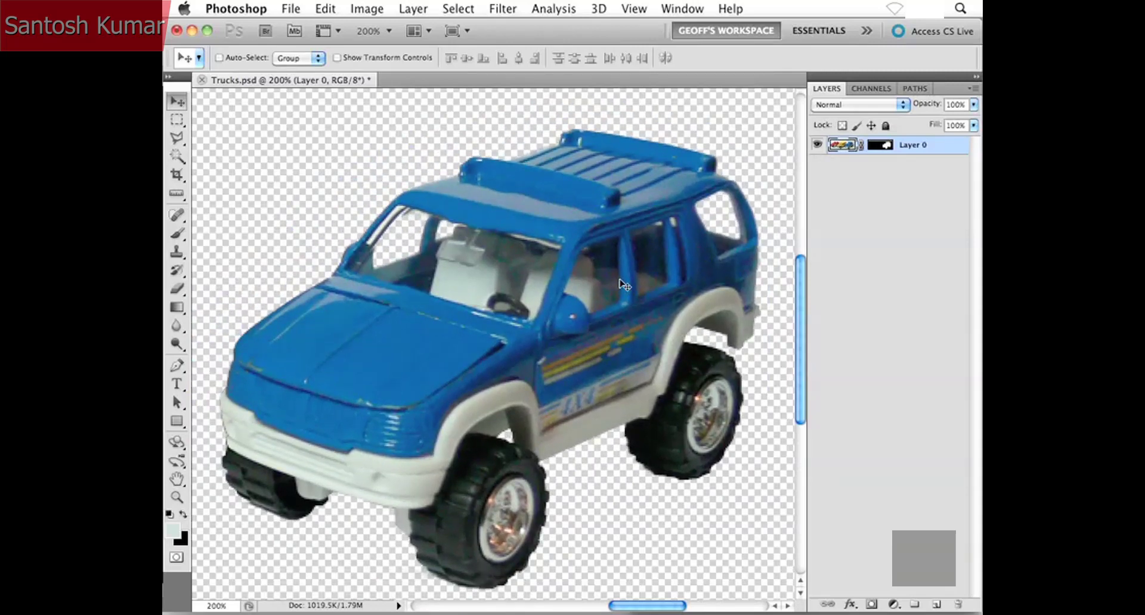
{"action": "left_click_drag", "start_coordinate": [623, 285], "coordinate": [629, 277]}
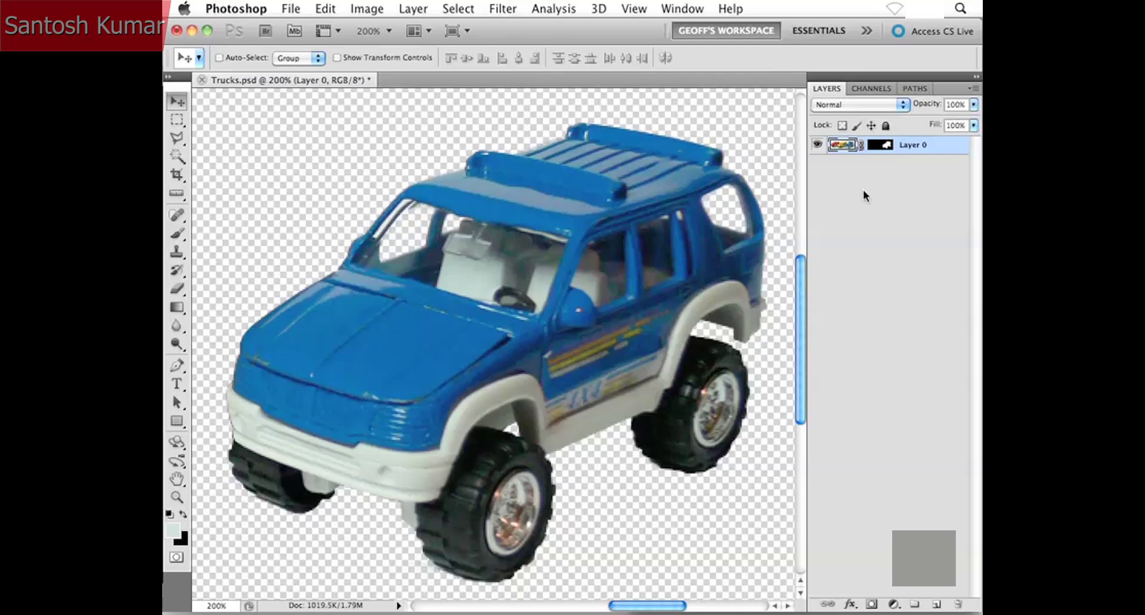
View Layer 0's mask on its own to inspect the areas around the truck, and return to the image with the Brush tool active.
{"action": "left_click", "coordinate": [881, 146], "text": "alt"}
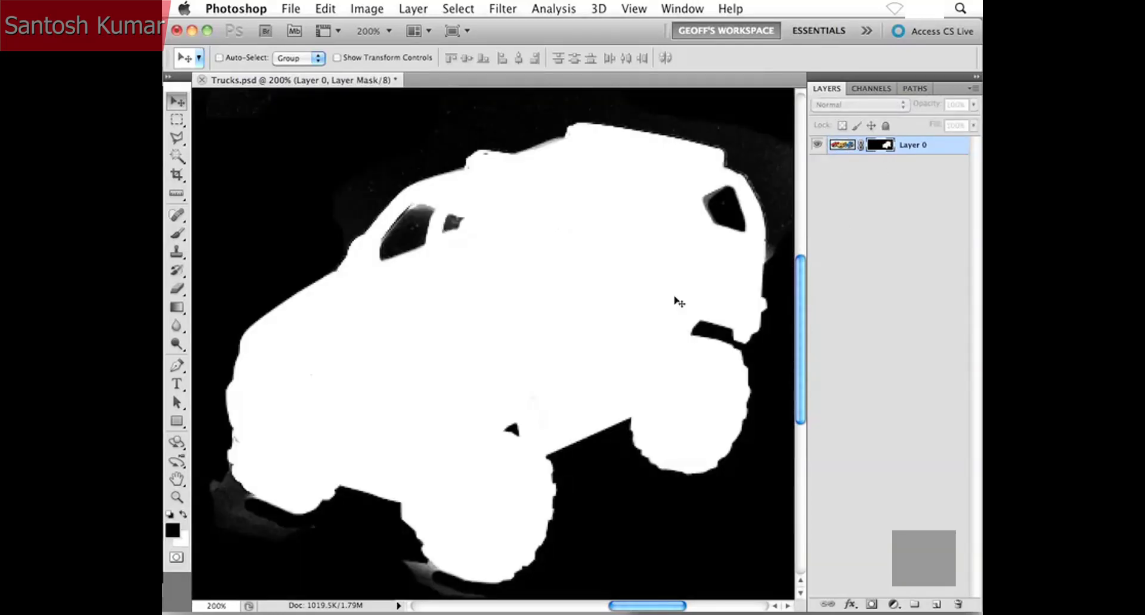
{"action": "mouse_move", "coordinate": [515, 362]}
{"action": "left_mouse_down"}
{"action": "mouse_move", "coordinate": [522, 332]}
{"action": "mouse_move", "coordinate": [521, 348]}
{"action": "left_mouse_up"}
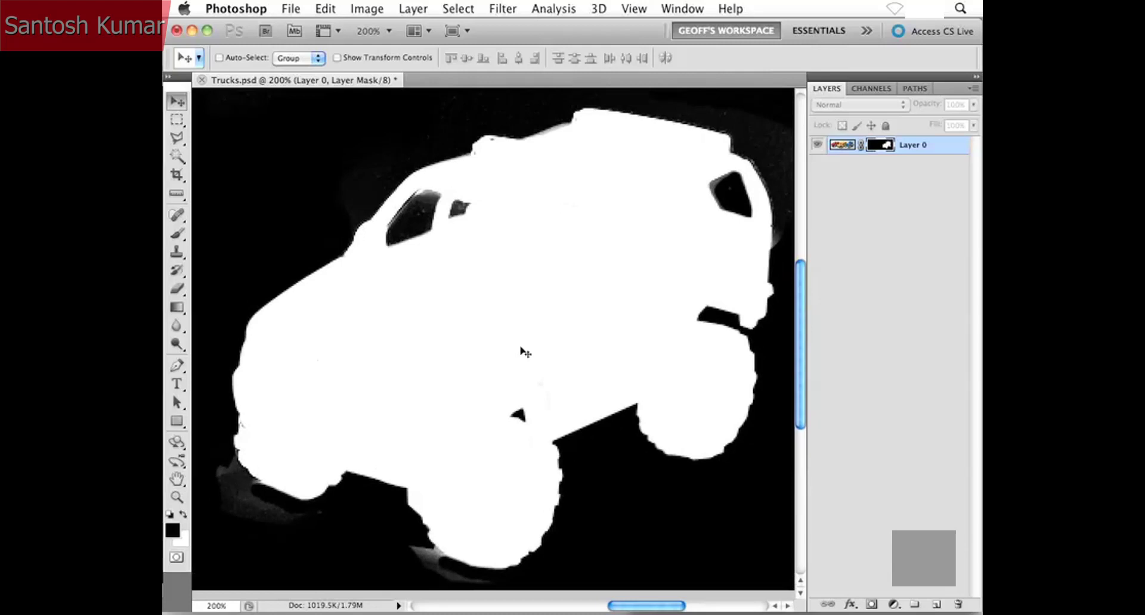
{"action": "left_click", "coordinate": [878, 146], "text": "alt"}
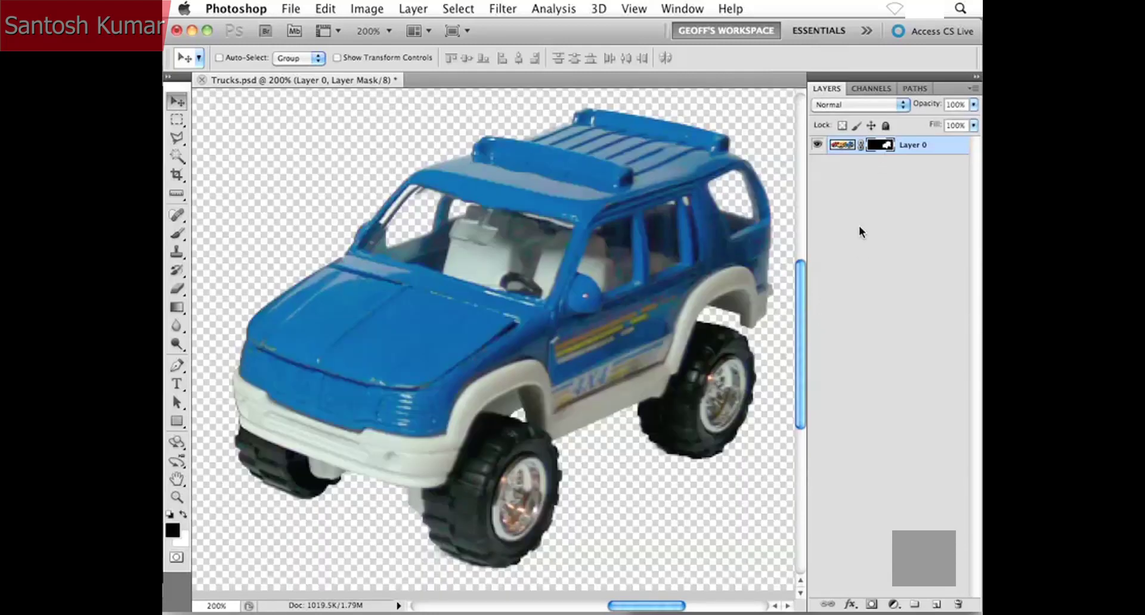
{"action": "key", "text": "b"}
{"action": "scroll", "coordinate": [567, 381], "scroll_direction": "up", "scroll_amount": 1}
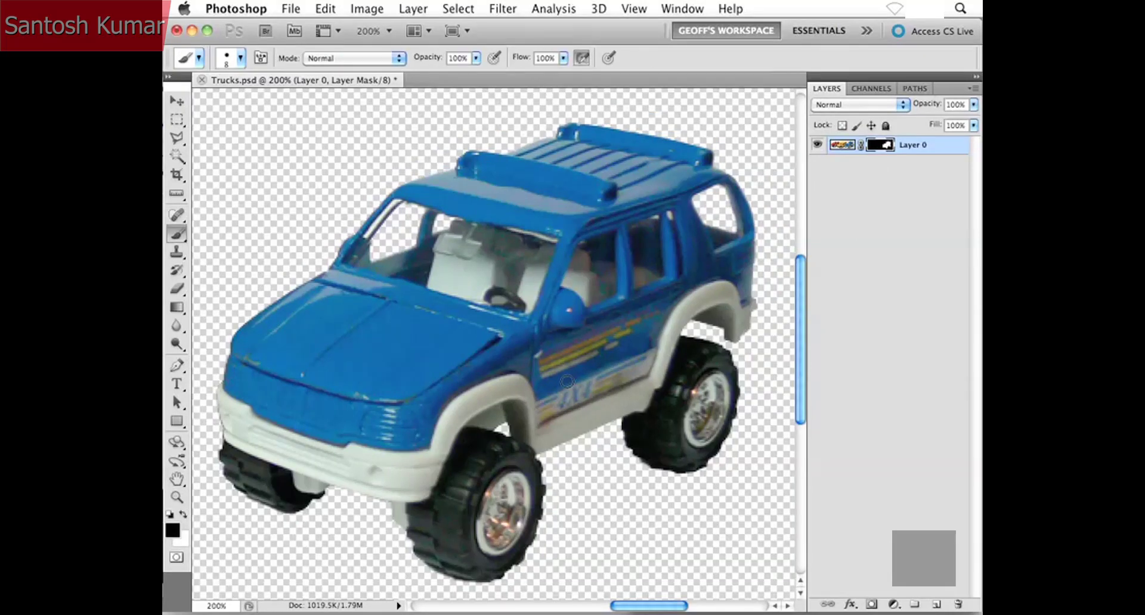
Switch to the Move tool and recheck Layer 0's mask by itself, ending on the masked truck image.
{"action": "key", "text": "v"}
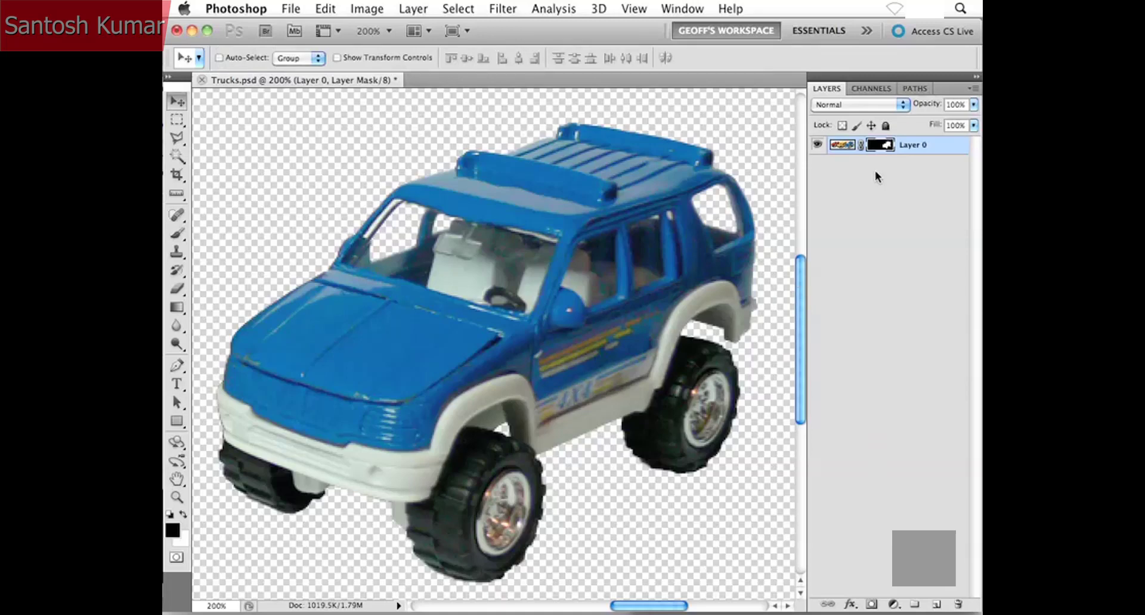
{"action": "left_click", "coordinate": [880, 146], "text": "alt"}
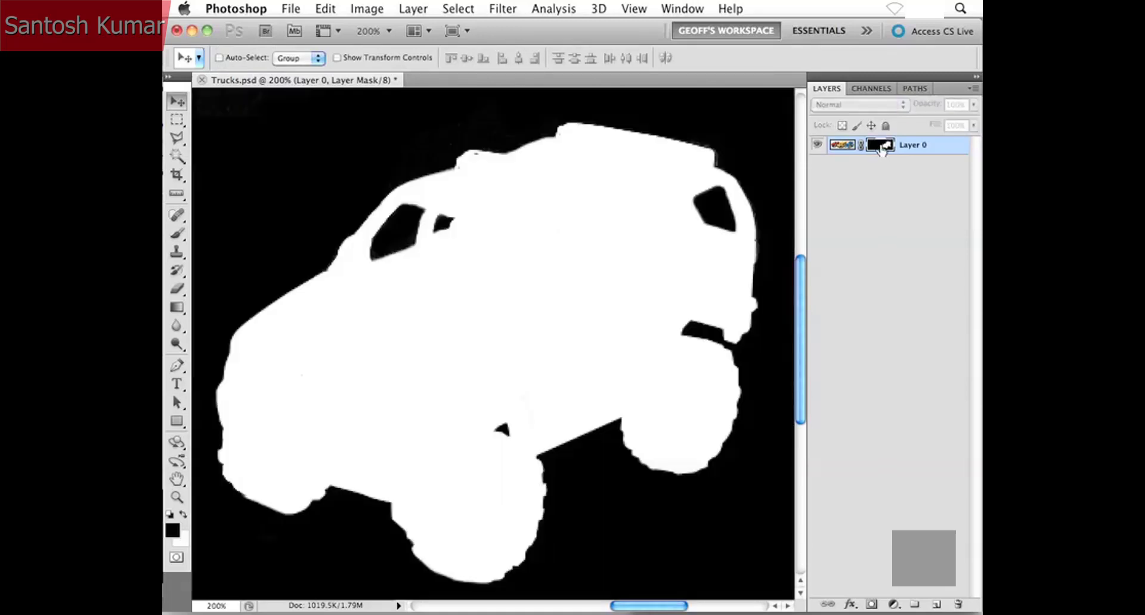
{"action": "left_click_drag", "start_coordinate": [529, 350], "coordinate": [509, 322]}
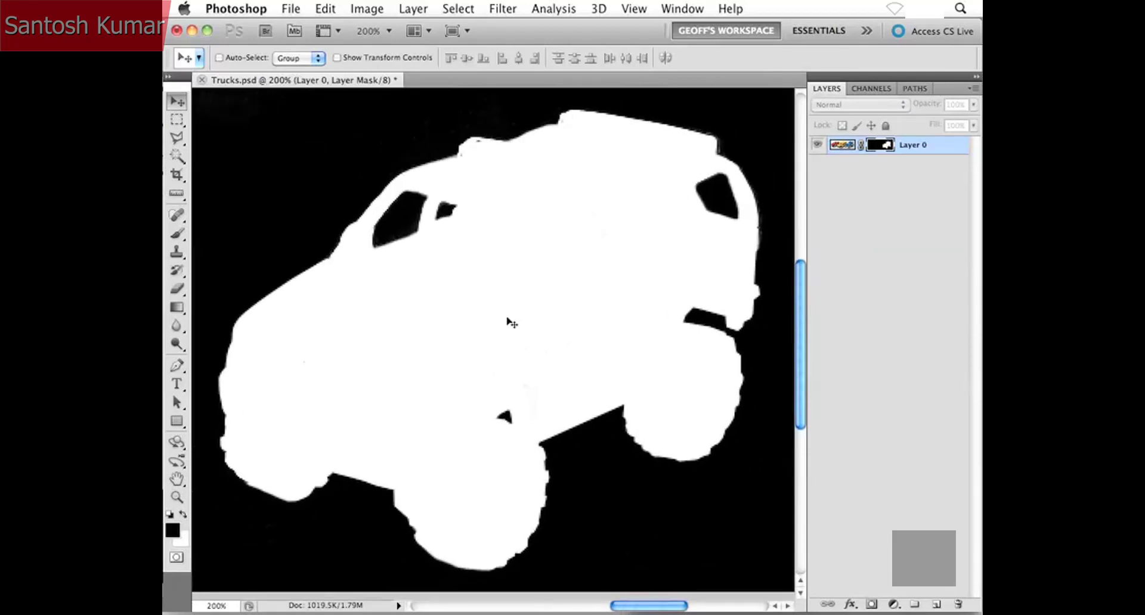
{"action": "left_click", "coordinate": [881, 146], "text": "alt"}
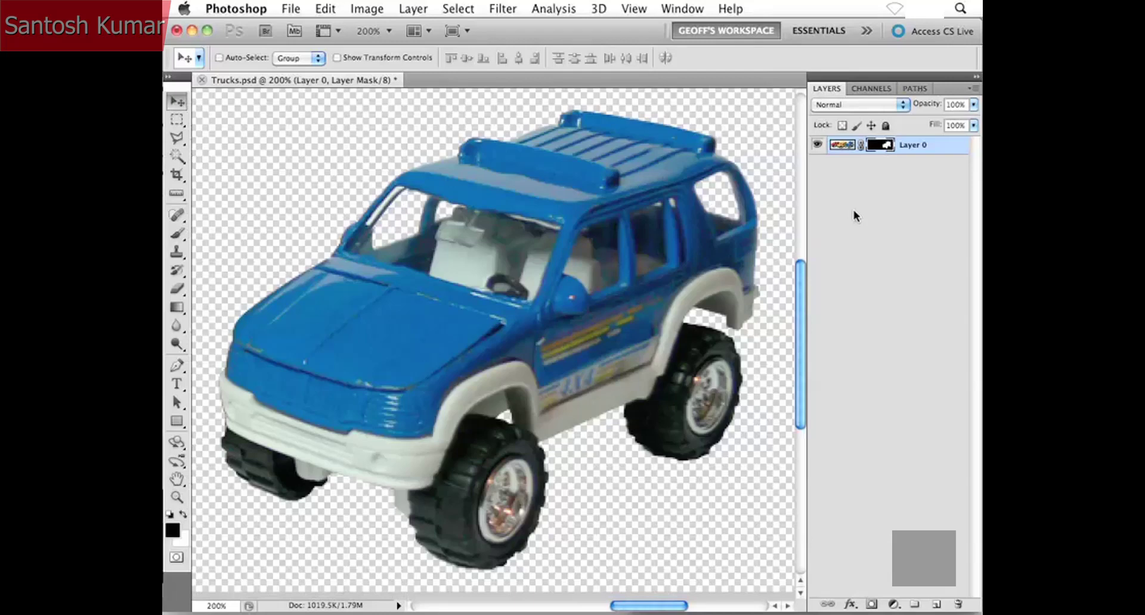
At 100%, permanently apply Layer 0's mask to its pixels and move the cut-out truck slightly.
{"action": "key", "text": "super+minus"}
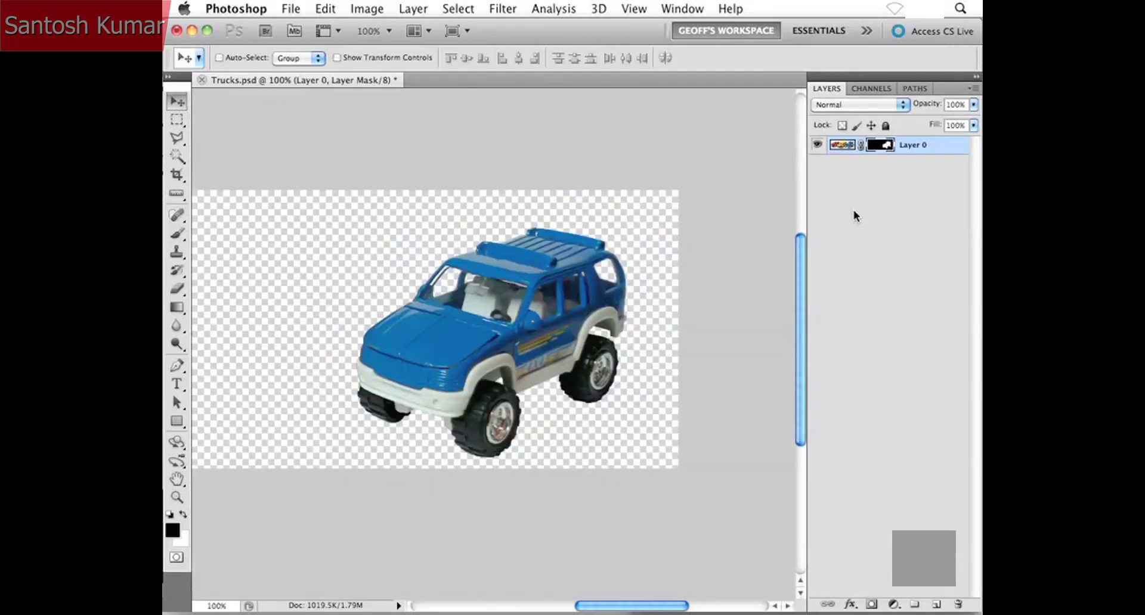
{"action": "left_click_drag", "start_coordinate": [528, 286], "coordinate": [595, 292]}
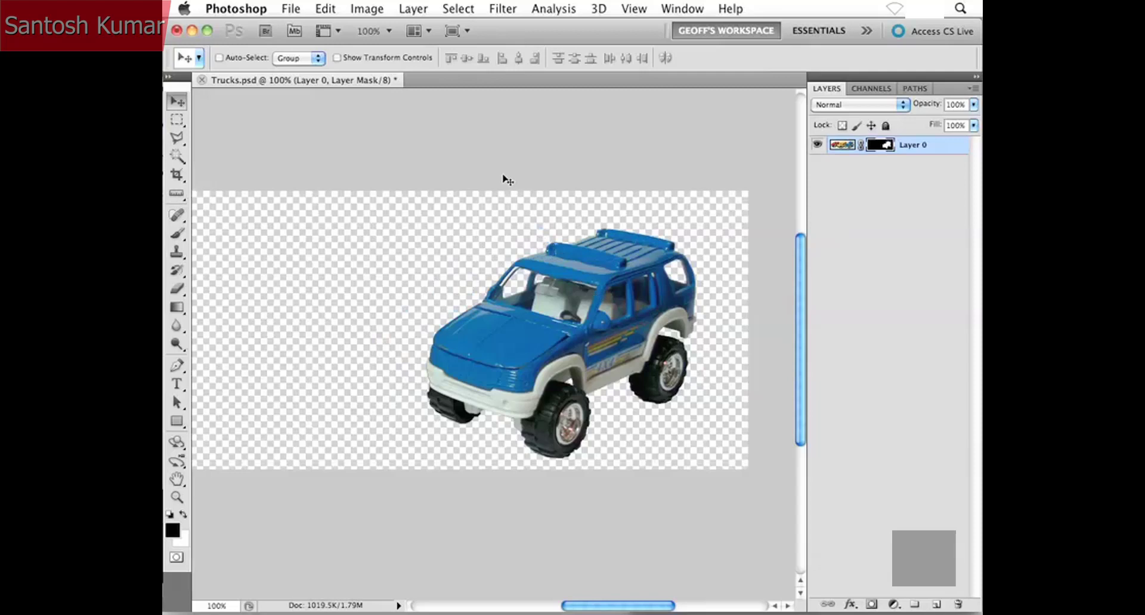
{"action": "left_click", "coordinate": [414, 10]}
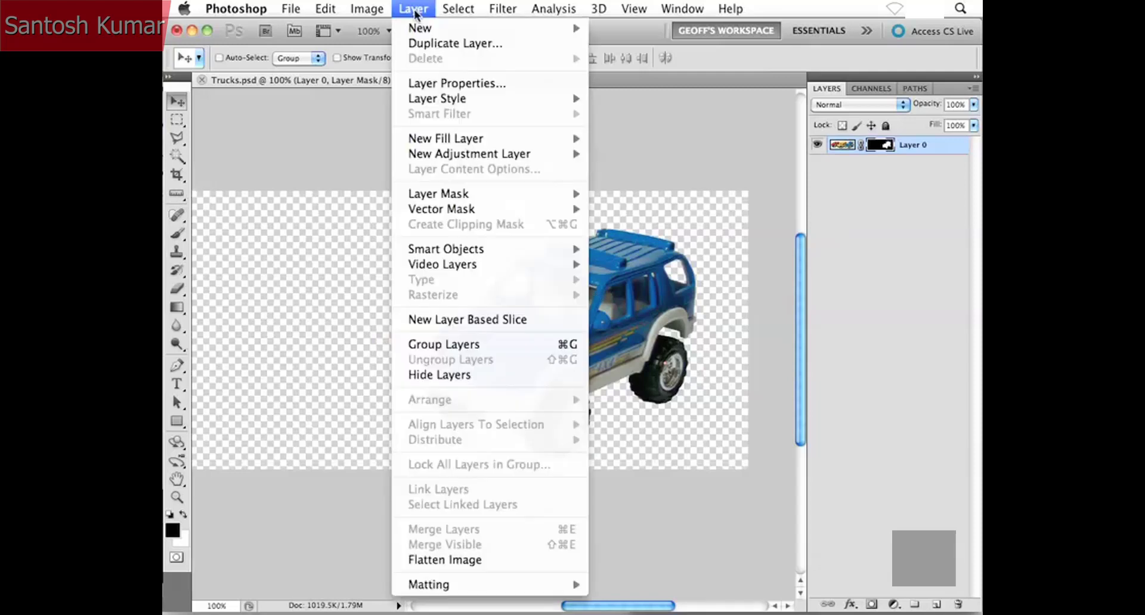
{"action": "mouse_move", "coordinate": [456, 193]}
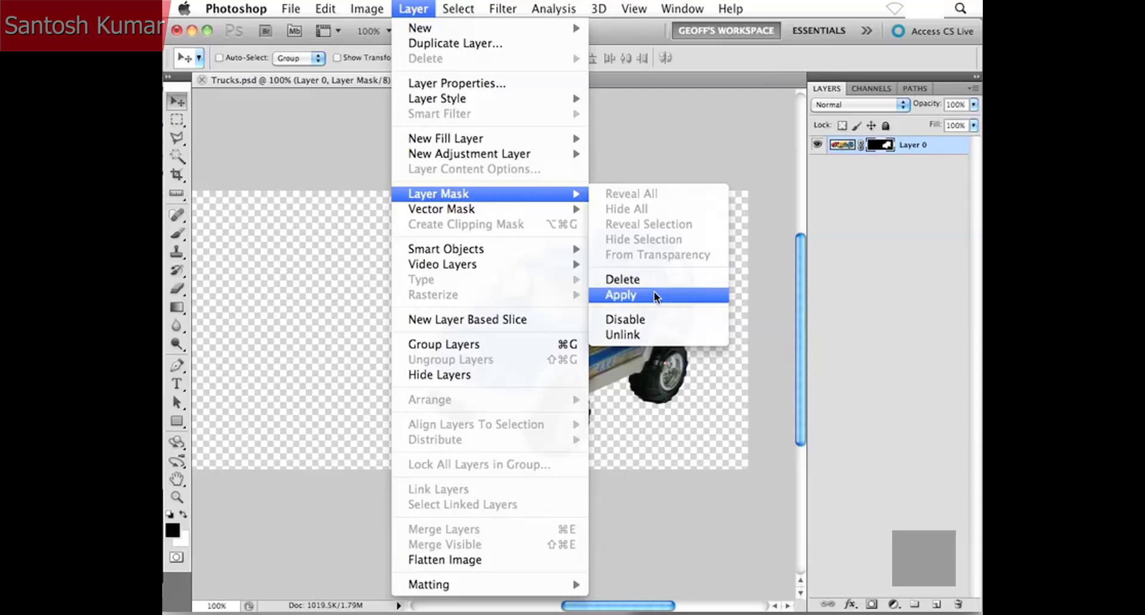
{"action": "left_click", "coordinate": [654, 296]}
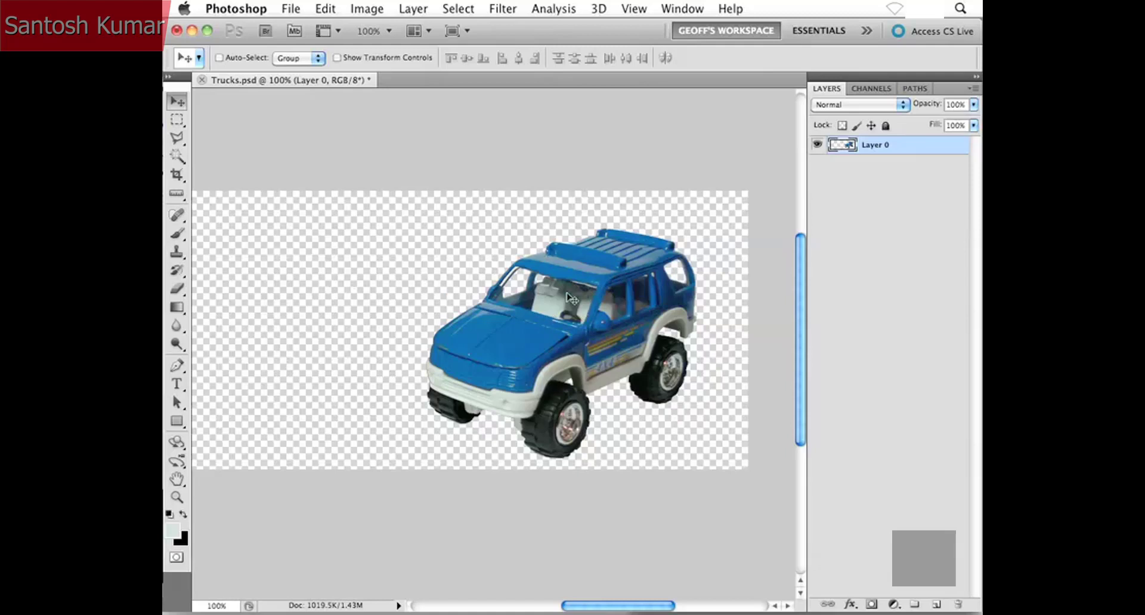
{"action": "left_click_drag", "start_coordinate": [574, 281], "coordinate": [578, 268]}
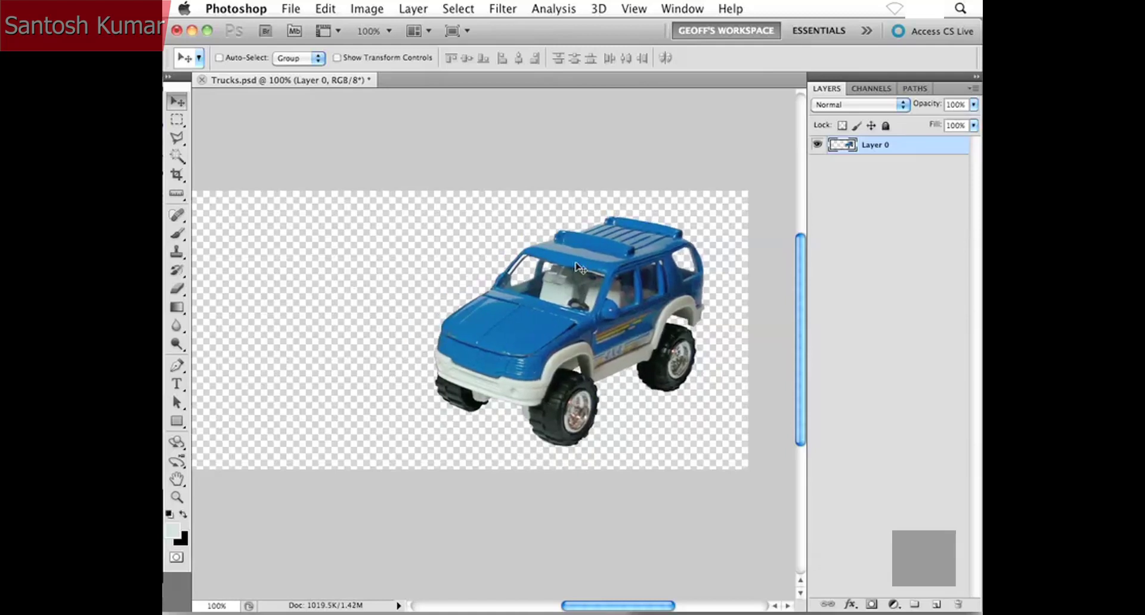
Step back through the truck move and the mask application to restore Layer 0's editable mask.
{"action": "left_click", "coordinate": [326, 8]}
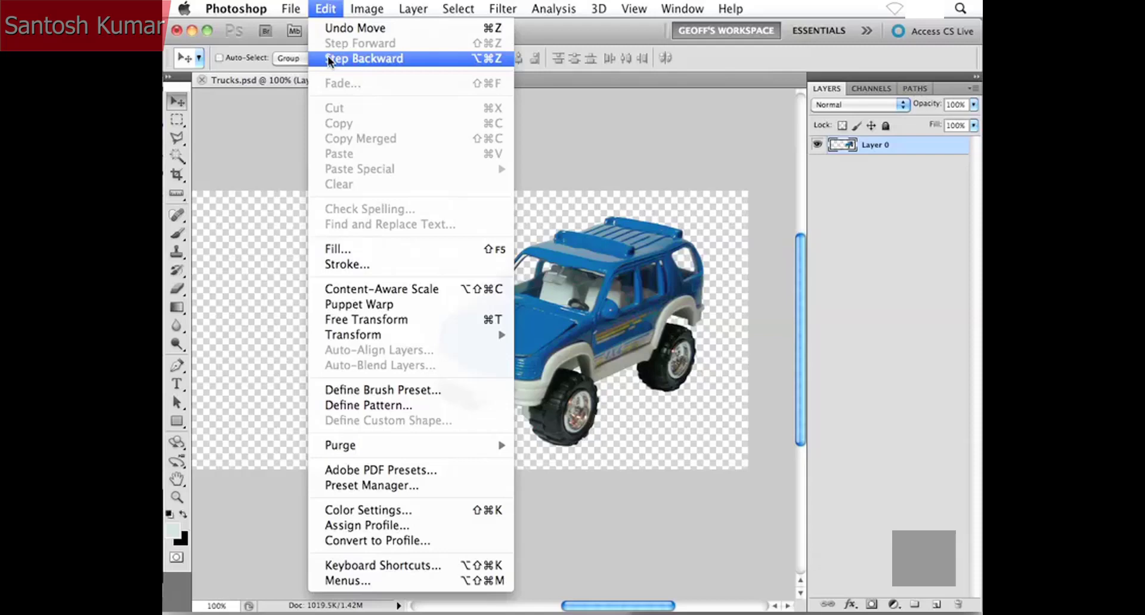
{"action": "left_click", "coordinate": [327, 59]}
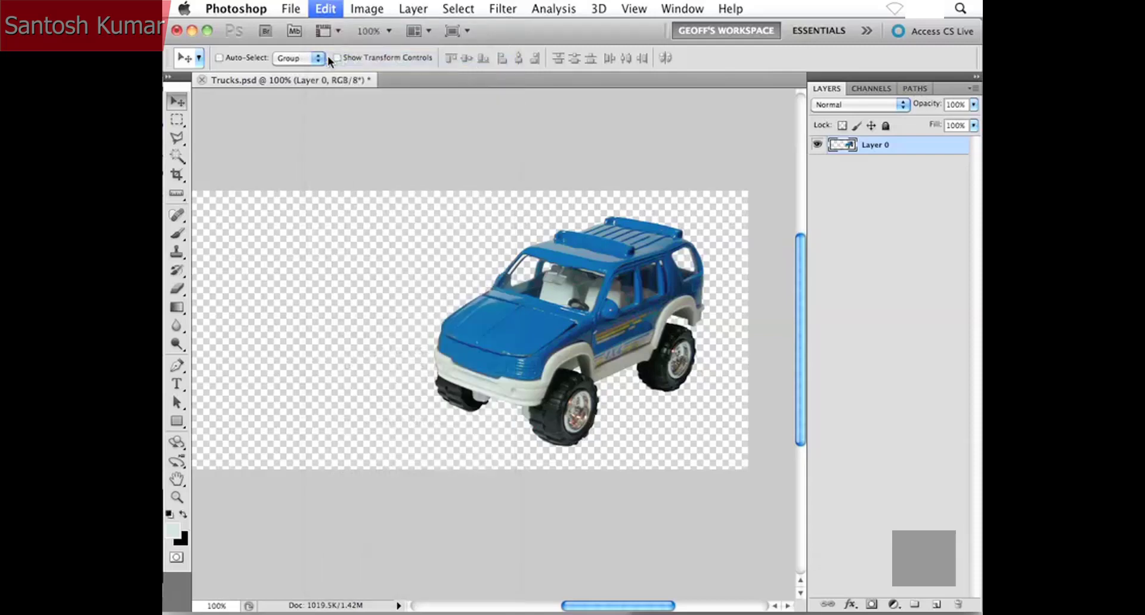
{"action": "left_click", "coordinate": [325, 8]}
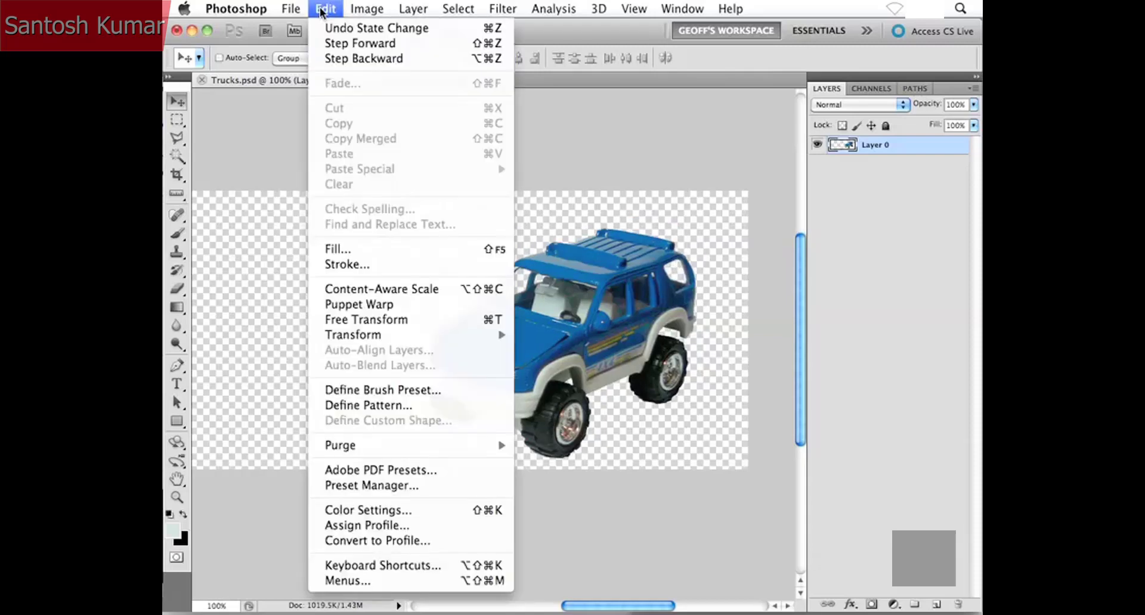
{"action": "left_click", "coordinate": [328, 57]}
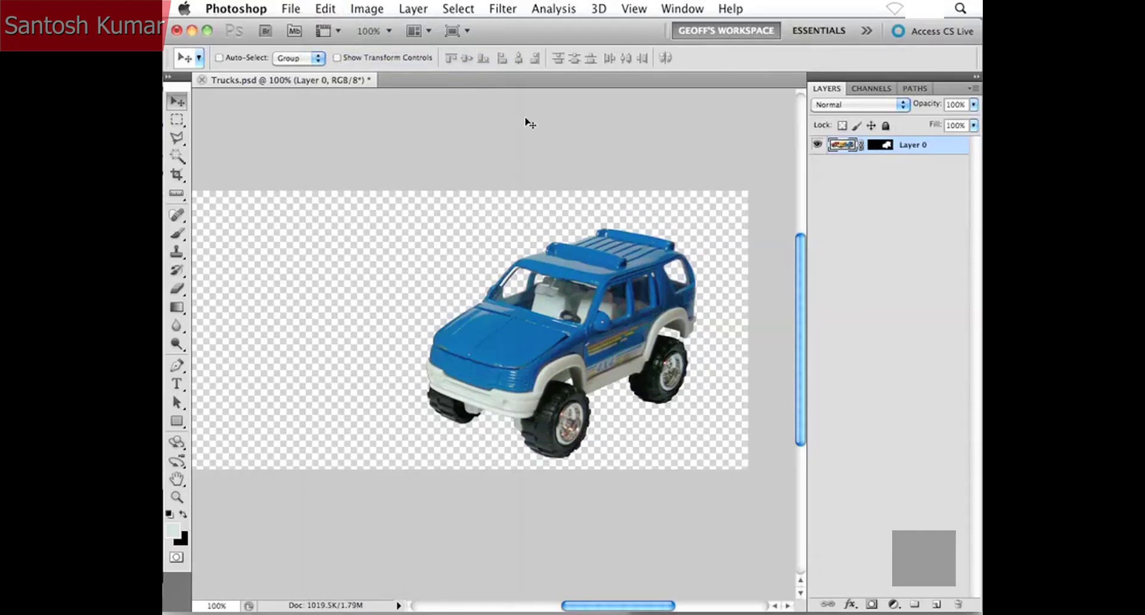
Disable Layer 0's mask to reveal the whole photo, and view the blue truck at 200%.
{"action": "left_click", "coordinate": [413, 9]}
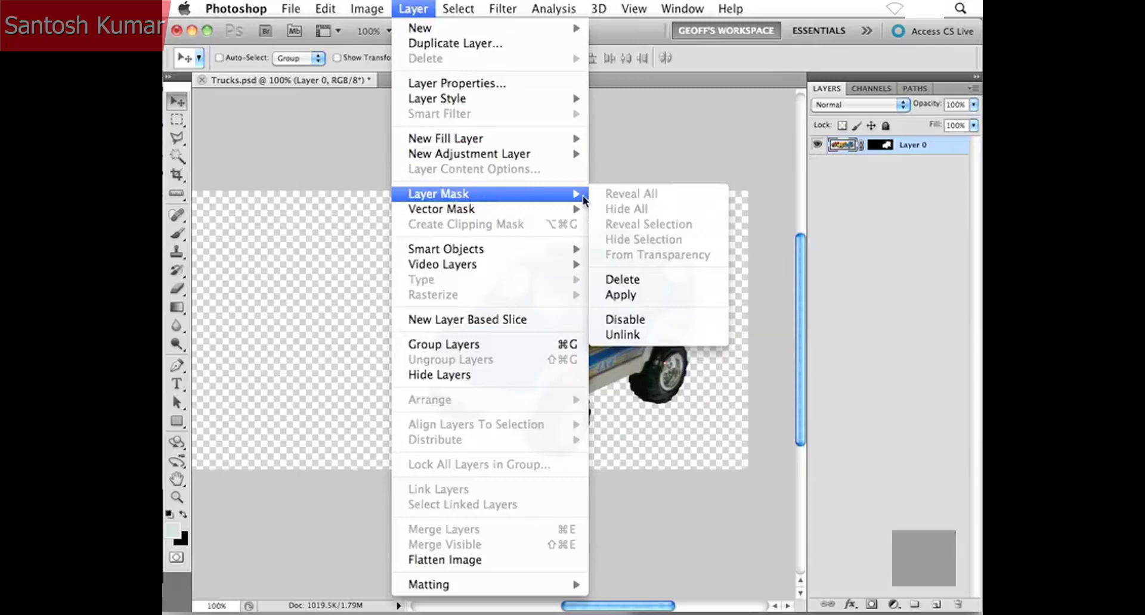
{"action": "left_click", "coordinate": [676, 324]}
{"action": "left_click_drag", "start_coordinate": [437, 295], "coordinate": [543, 271]}
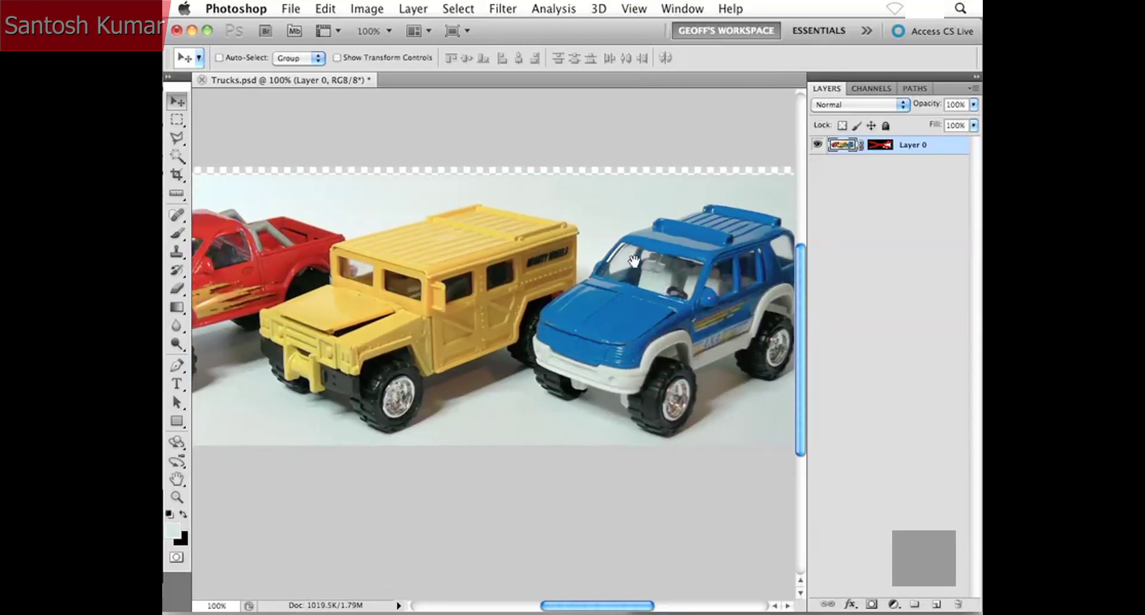
{"action": "scroll", "coordinate": [632, 261], "scroll_direction": "right", "scroll_amount": 3}
{"action": "scroll", "coordinate": [632, 261], "scroll_direction": "down", "scroll_amount": 1}
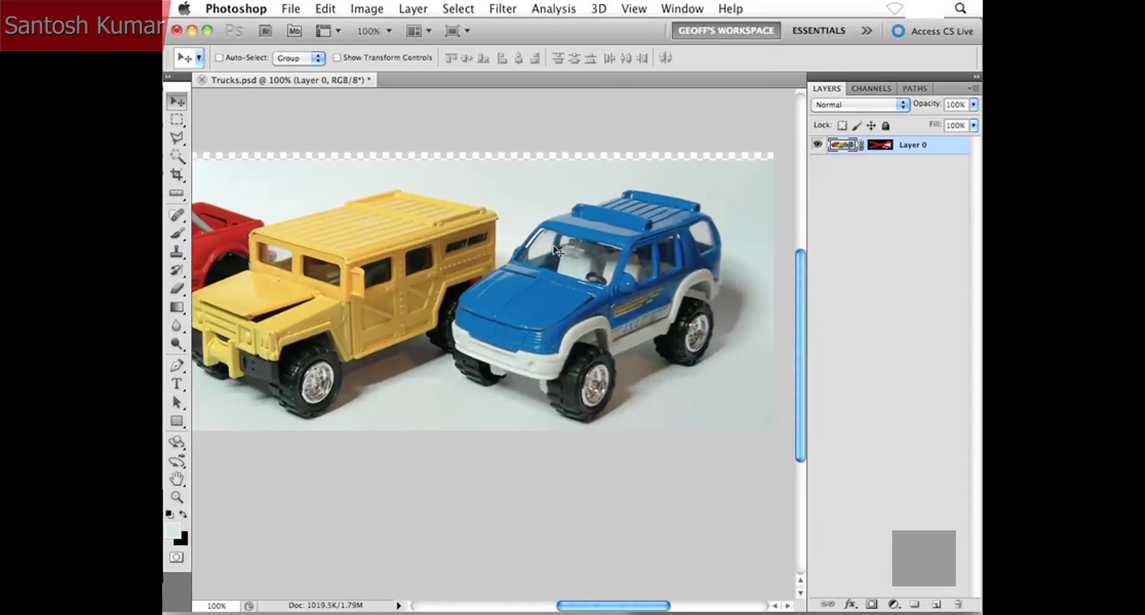
{"action": "key", "text": "super+plus"}
{"action": "left_click_drag", "start_coordinate": [683, 205], "coordinate": [473, 301]}
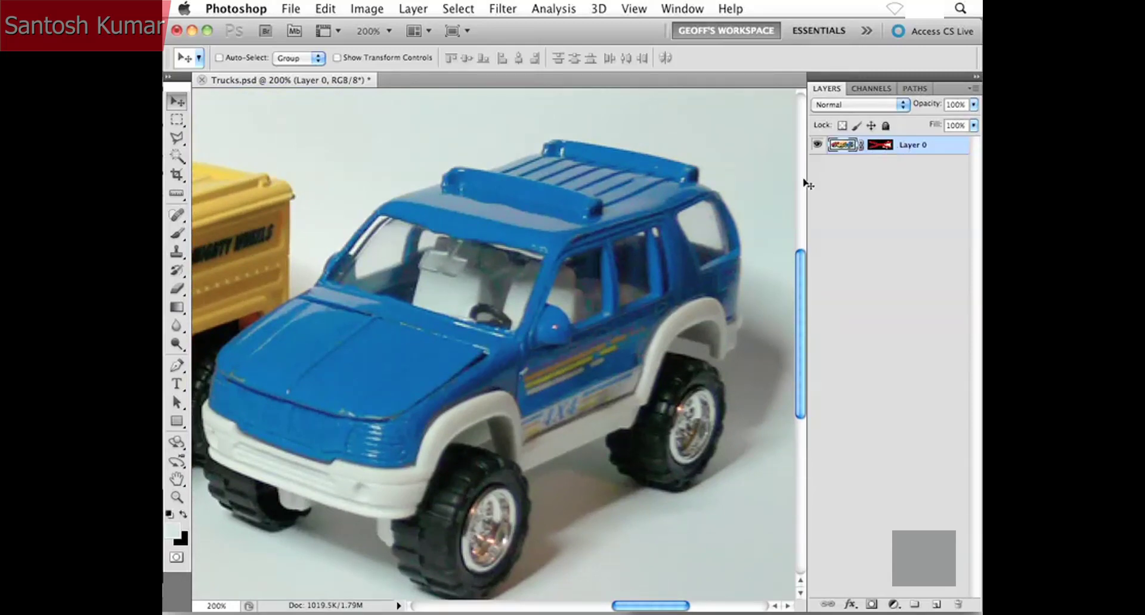
Examine the yellow and red trucks in the unmasked photo and return to the blue truck.
{"action": "left_click_drag", "start_coordinate": [516, 257], "coordinate": [693, 256]}
{"action": "left_click_drag", "start_coordinate": [422, 269], "coordinate": [626, 287]}
{"action": "left_click_drag", "start_coordinate": [377, 294], "coordinate": [620, 273]}
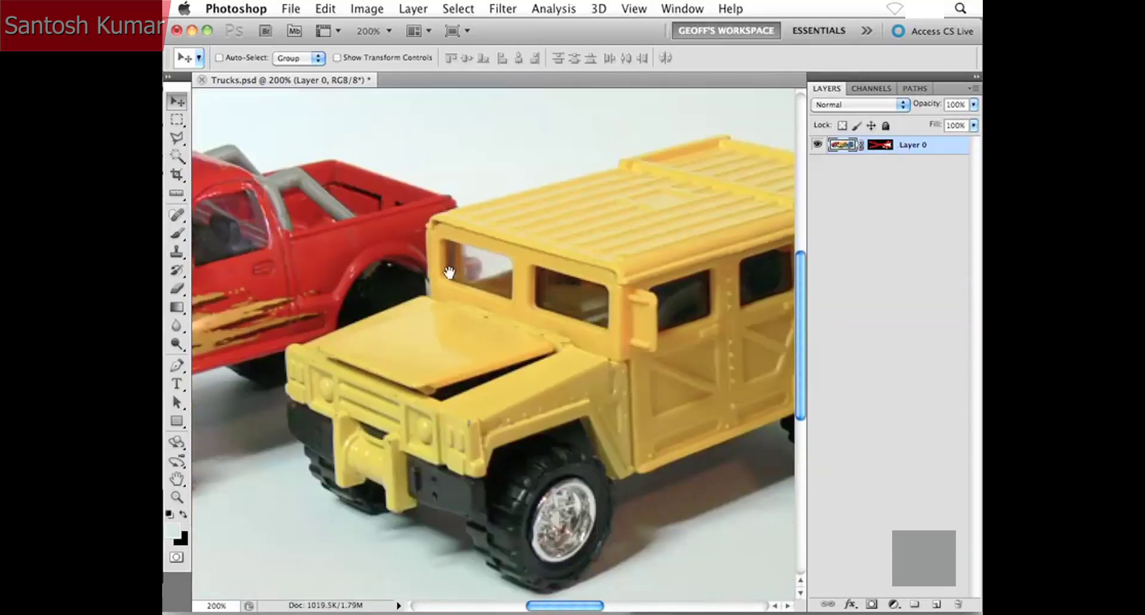
{"action": "left_click_drag", "start_coordinate": [434, 281], "coordinate": [459, 256]}
{"action": "left_click_drag", "start_coordinate": [623, 273], "coordinate": [444, 254]}
{"action": "left_click_drag", "start_coordinate": [619, 253], "coordinate": [399, 243]}
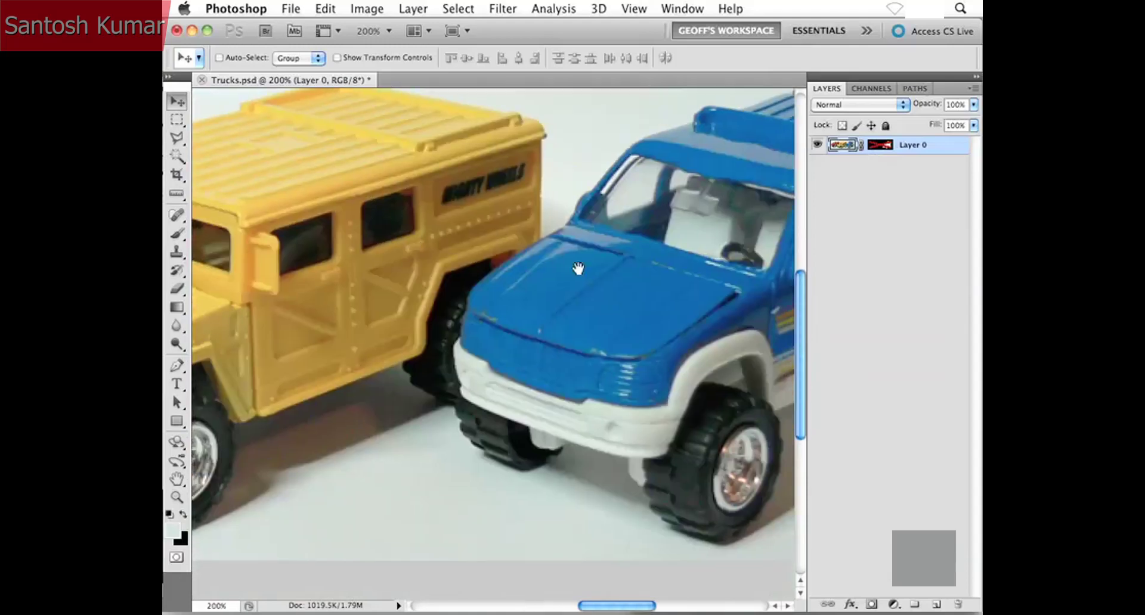
{"action": "left_click_drag", "start_coordinate": [578, 268], "coordinate": [429, 327]}
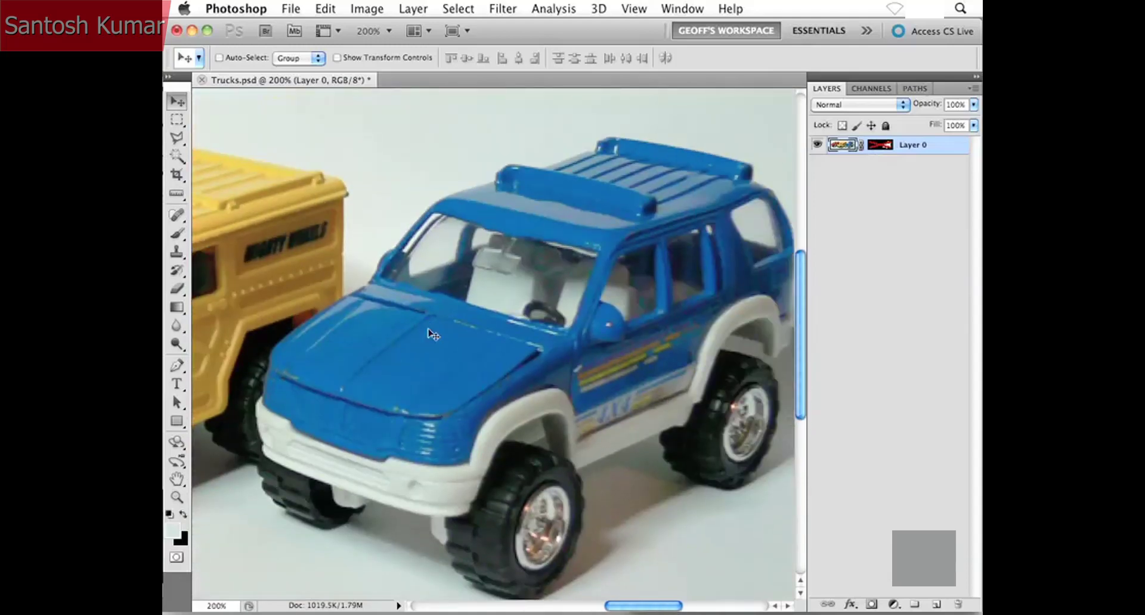
Toggle Layer 0's mask on and off to compare the isolated truck with the full photo, finishing with the mask enabled.
{"action": "left_click", "coordinate": [880, 148], "text": "shift"}
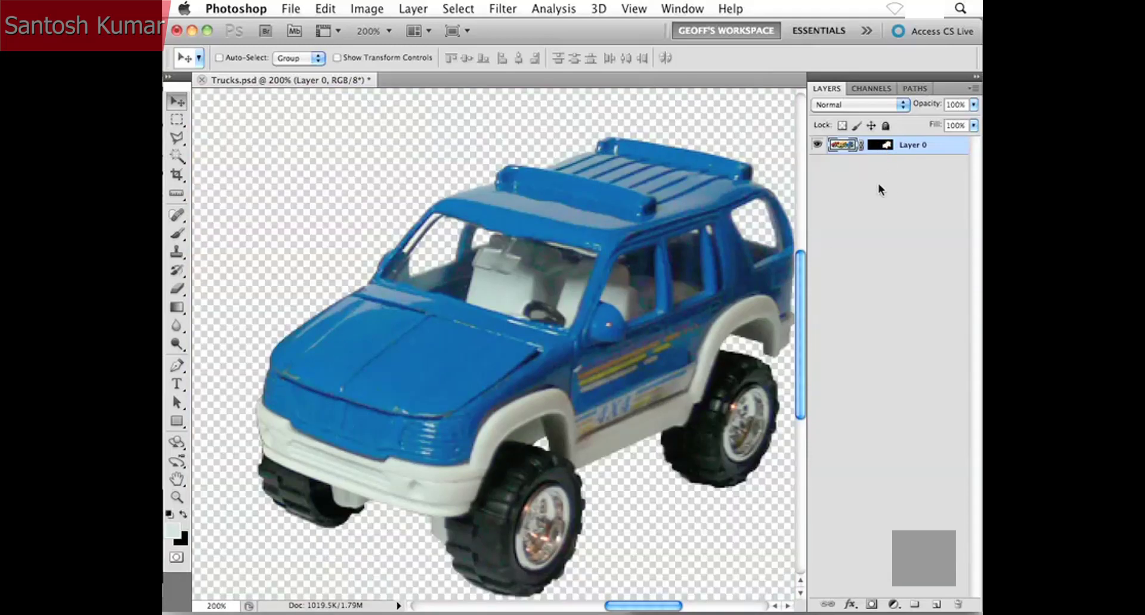
{"action": "left_click", "coordinate": [881, 146], "text": "shift"}
{"action": "left_click", "coordinate": [880, 144], "text": "shift"}
{"action": "left_click", "coordinate": [879, 146], "text": "shift"}
{"action": "left_click_drag", "start_coordinate": [575, 318], "coordinate": [546, 305]}
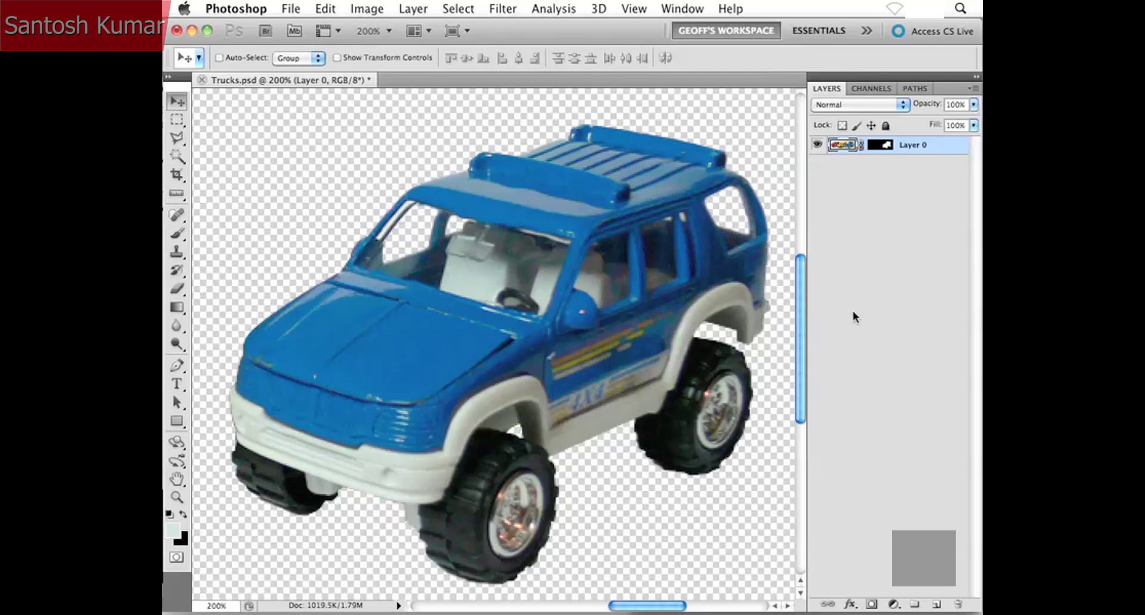
{"action": "left_click", "coordinate": [876, 148], "text": "shift"}
{"action": "left_click_drag", "start_coordinate": [420, 330], "coordinate": [372, 319]}
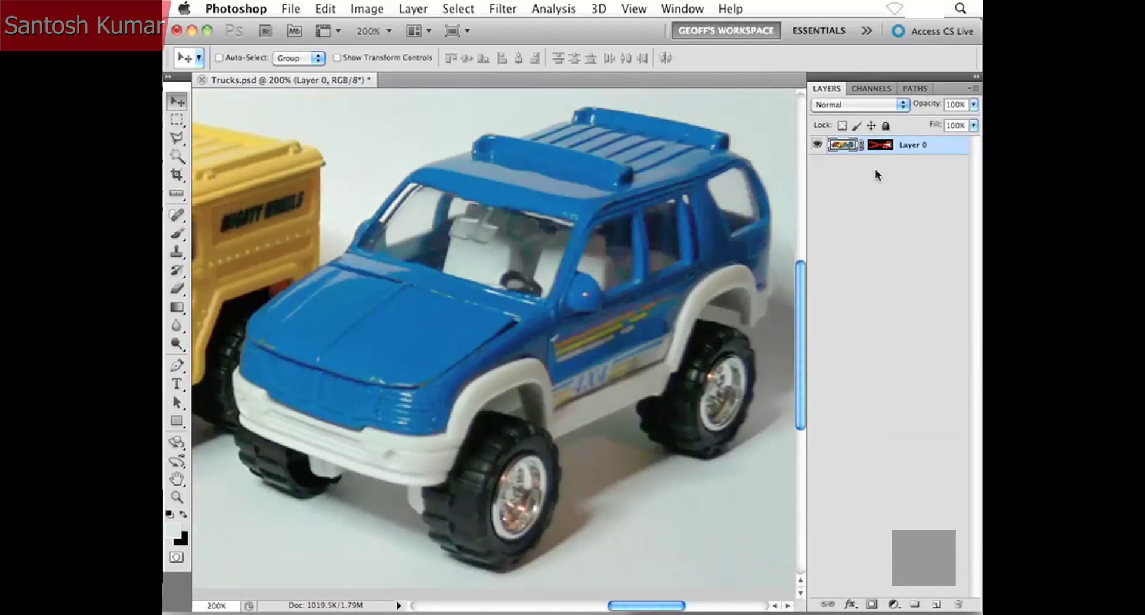
{"action": "left_click", "coordinate": [879, 146], "text": "shift"}
{"action": "left_click_drag", "start_coordinate": [584, 237], "coordinate": [563, 249]}
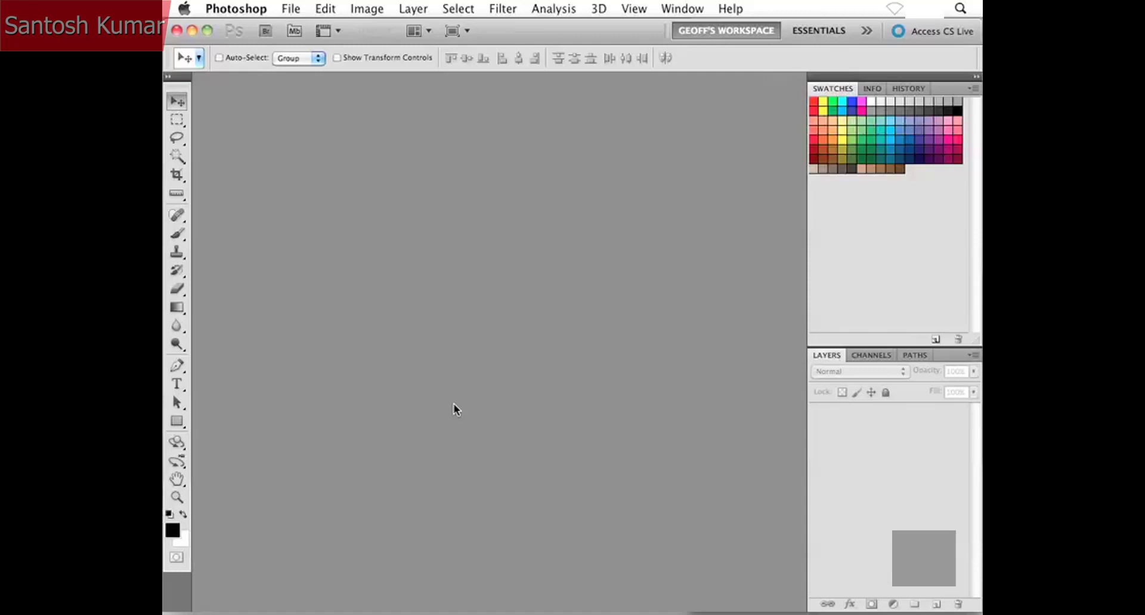
Create a new 5 by 5 inch document at 300 pixels/inch in 8-bit RGB Color with a white background.
{"action": "key", "text": "super+n"}
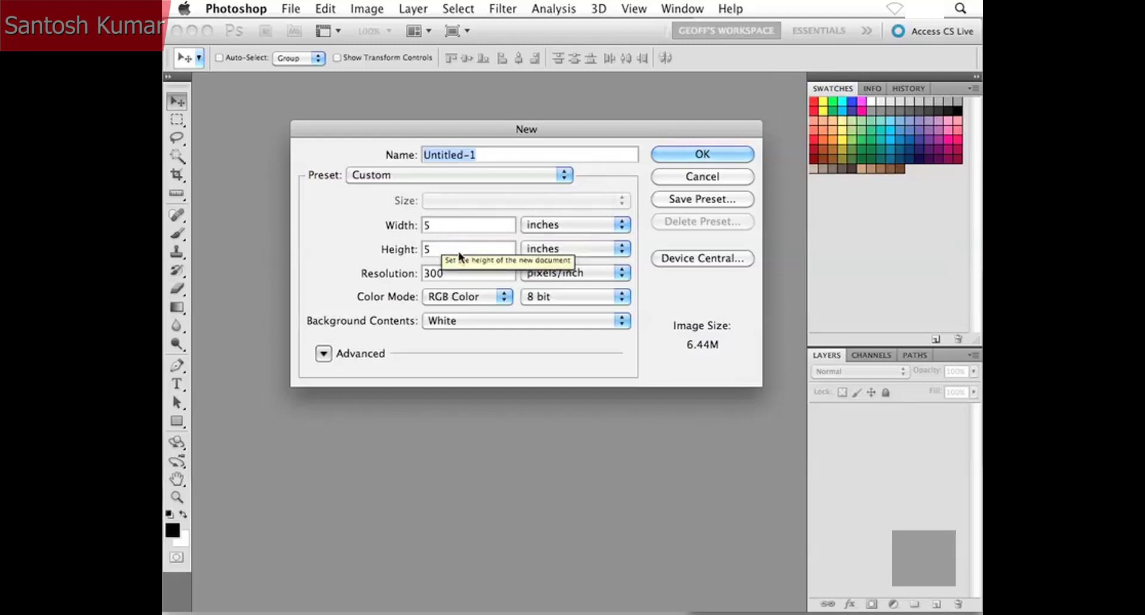
{"action": "left_click", "coordinate": [614, 230]}
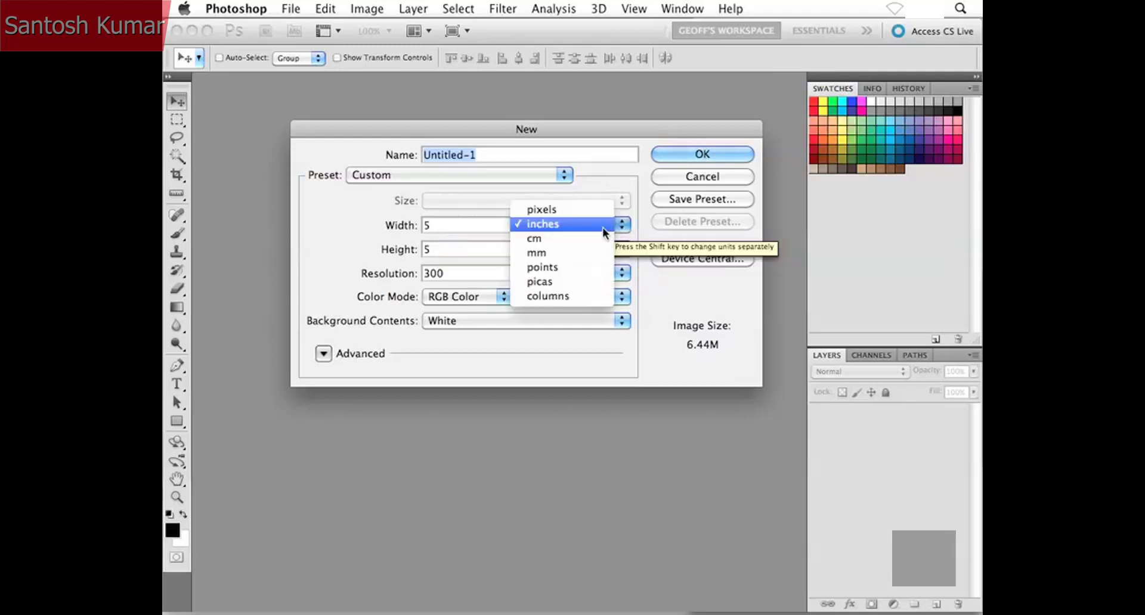
{"action": "left_click", "coordinate": [602, 227]}
{"action": "left_click_drag", "start_coordinate": [448, 272], "coordinate": [400, 273]}
{"action": "left_click", "coordinate": [456, 274]}
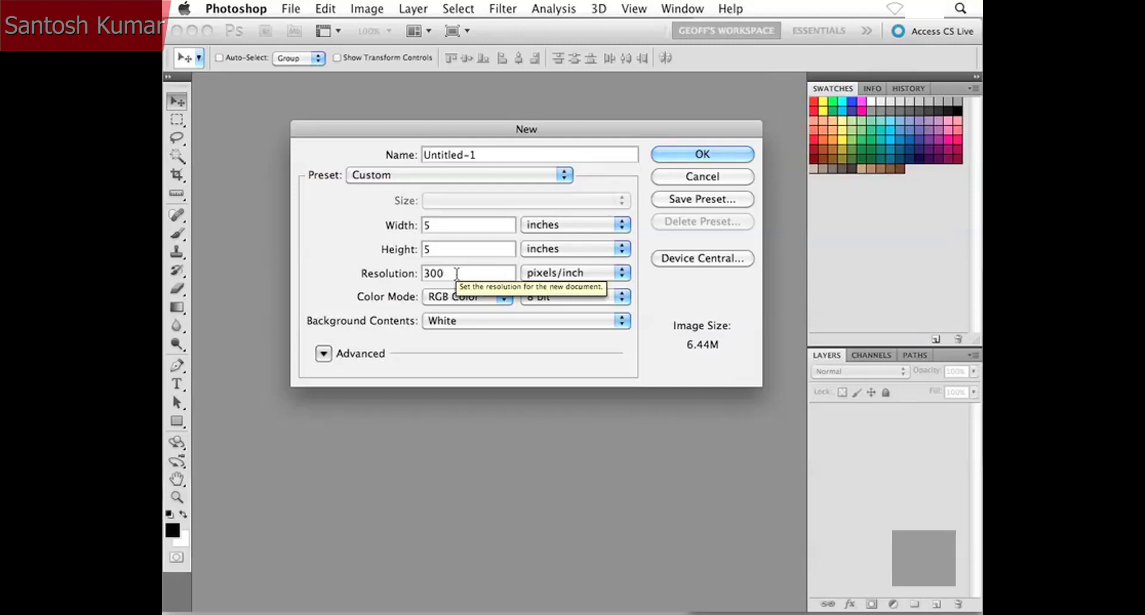
{"action": "left_click", "coordinate": [677, 154]}
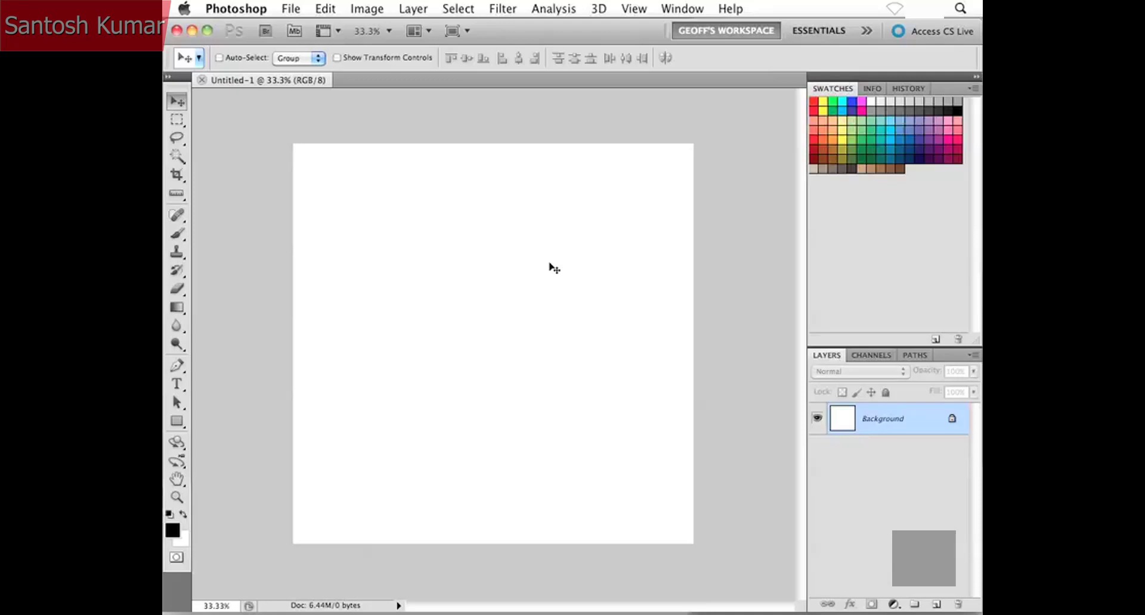
Show the rulers and place a vertical guide at the canvas's horizontal centre, about 2.5 inches.
{"action": "key", "text": "ctrl+r"}
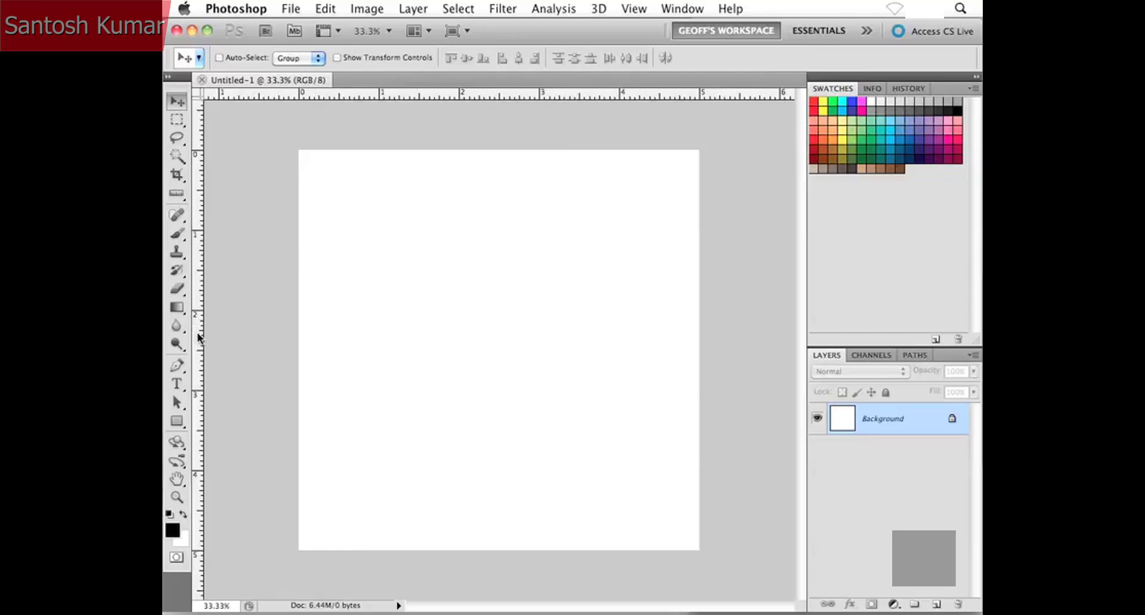
{"action": "left_click_drag", "start_coordinate": [199, 337], "coordinate": [498, 336]}
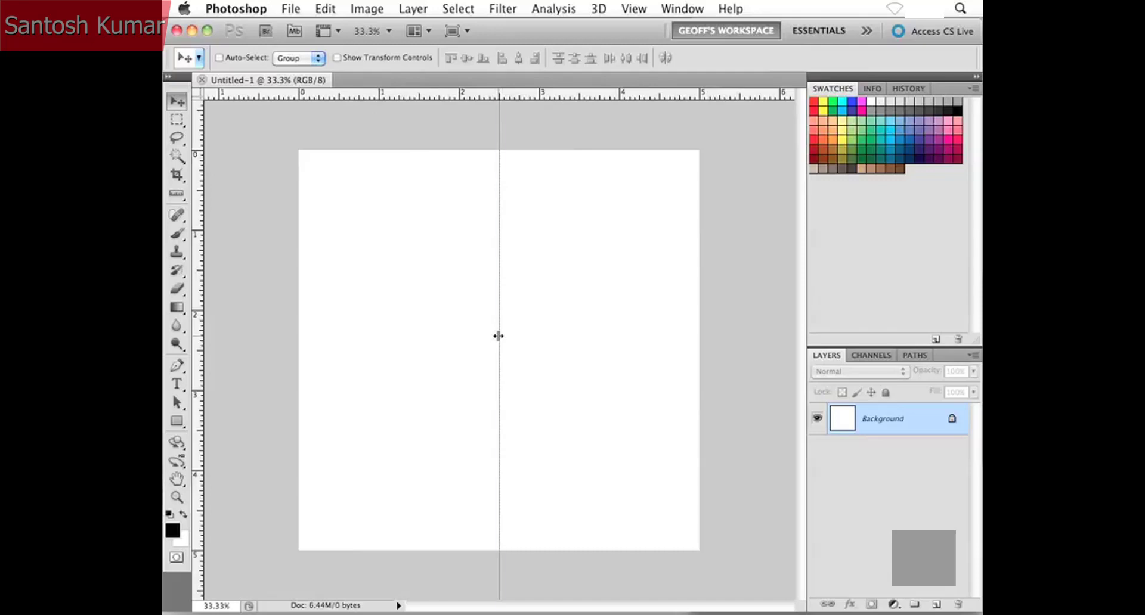
Finish the centred vertical guide, add a horizontal guide at the canvas's vertical centre, about 2.5 inches, and hide the rulers.
{"action": "left_click_drag", "start_coordinate": [499, 335], "coordinate": [498, 336]}
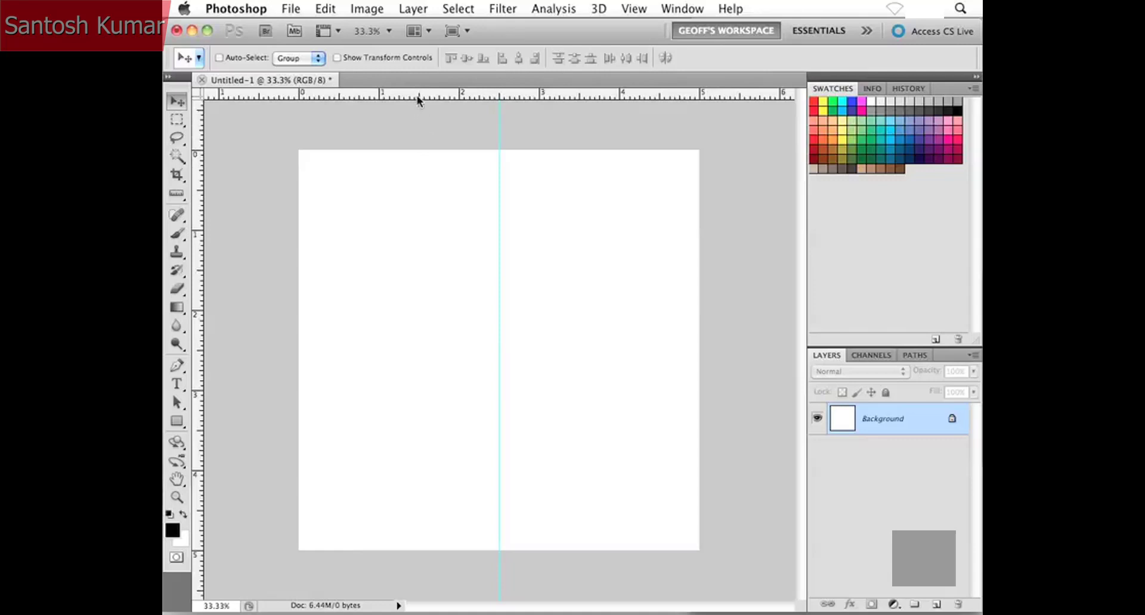
{"action": "left_click_drag", "start_coordinate": [418, 92], "coordinate": [416, 351]}
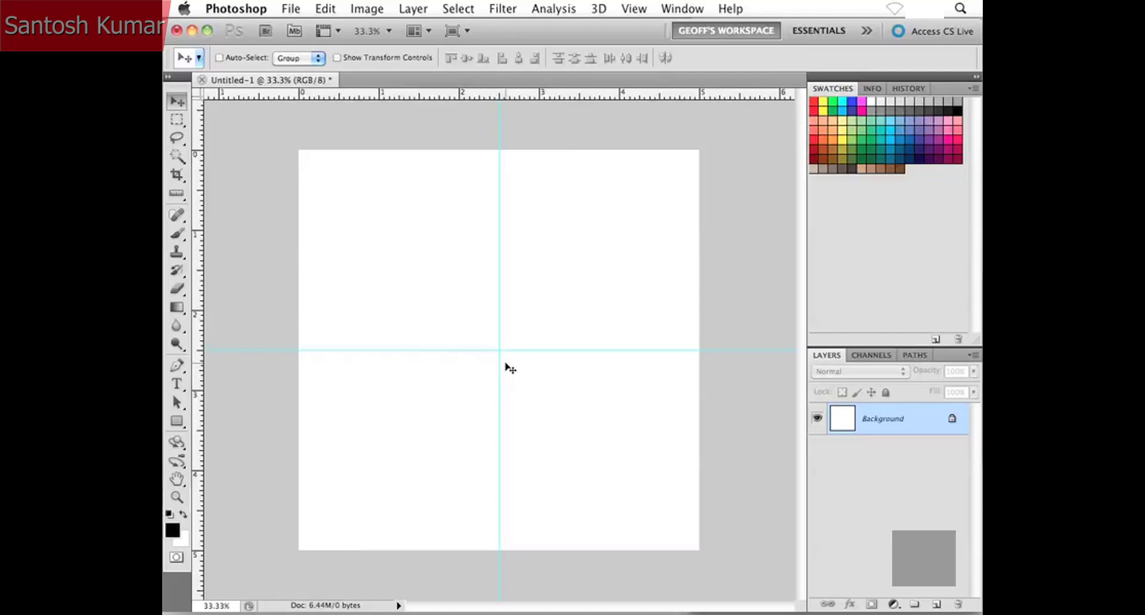
{"action": "key", "text": "super+r"}
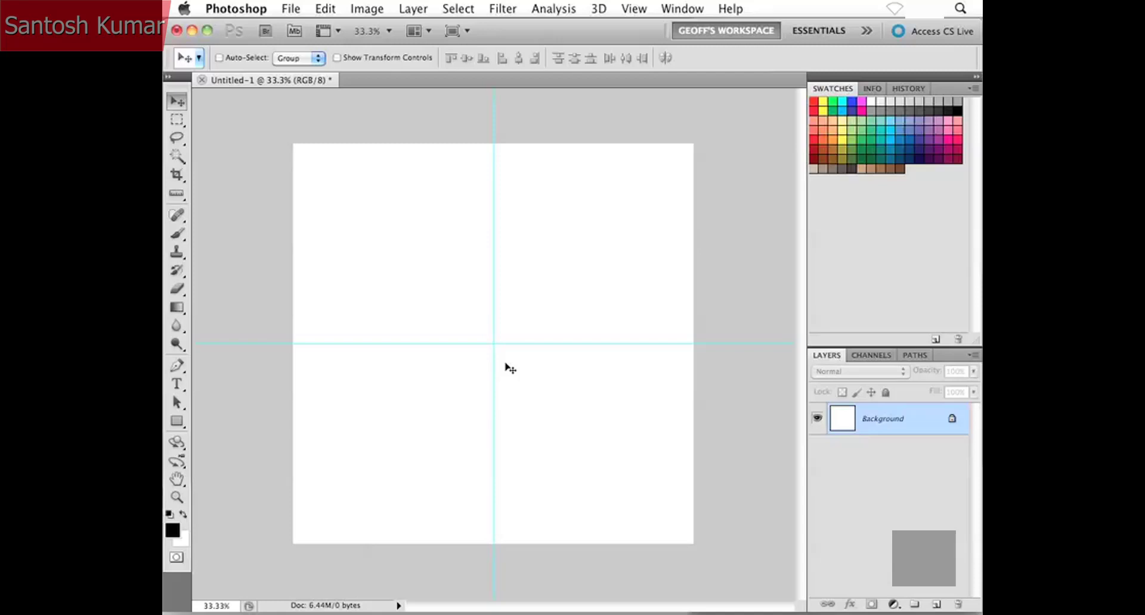
Draw a circular selection outward from the guides' intersection with the Elliptical Marquee Tool, spanning about three-quarters of the canvas width.
{"action": "left_click", "coordinate": [181, 118]}
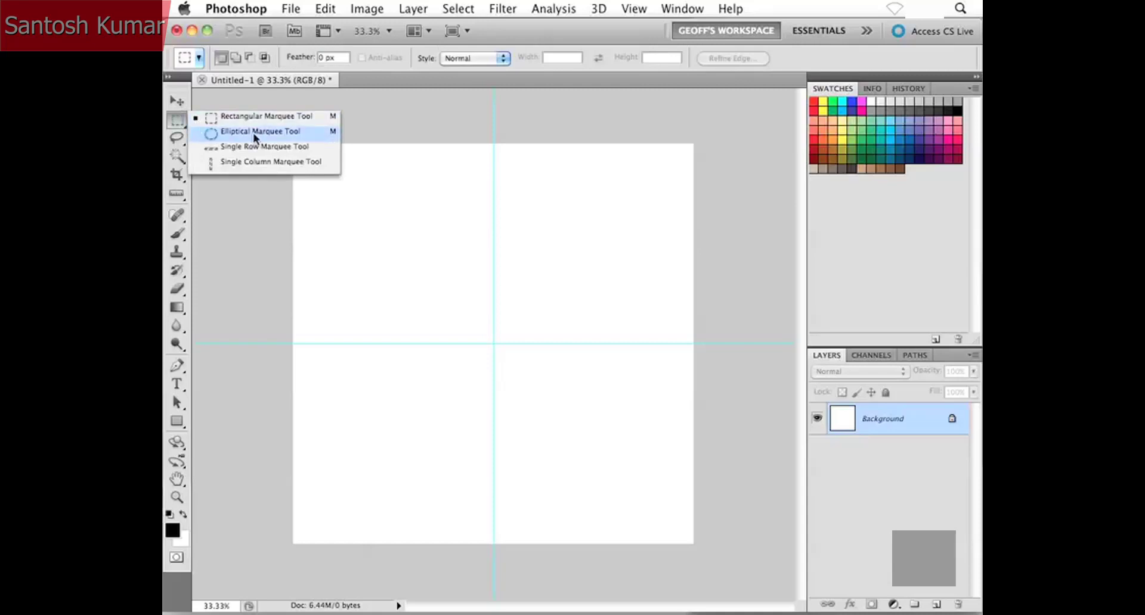
{"action": "left_click", "coordinate": [253, 132]}
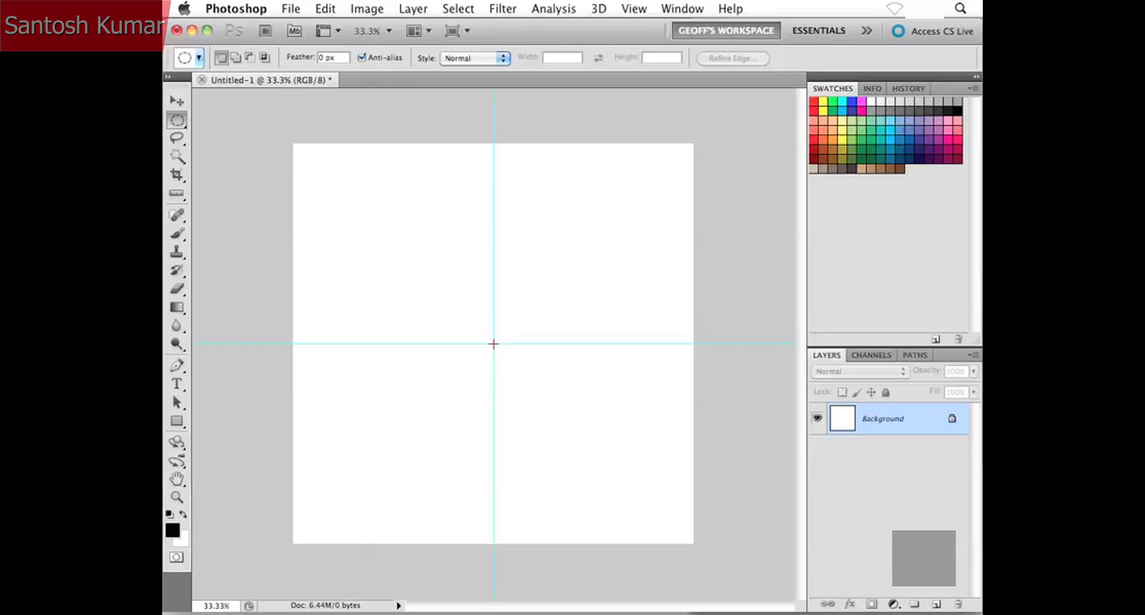
{"action": "left_click_drag", "start_coordinate": [493, 343], "coordinate": [681, 490]}
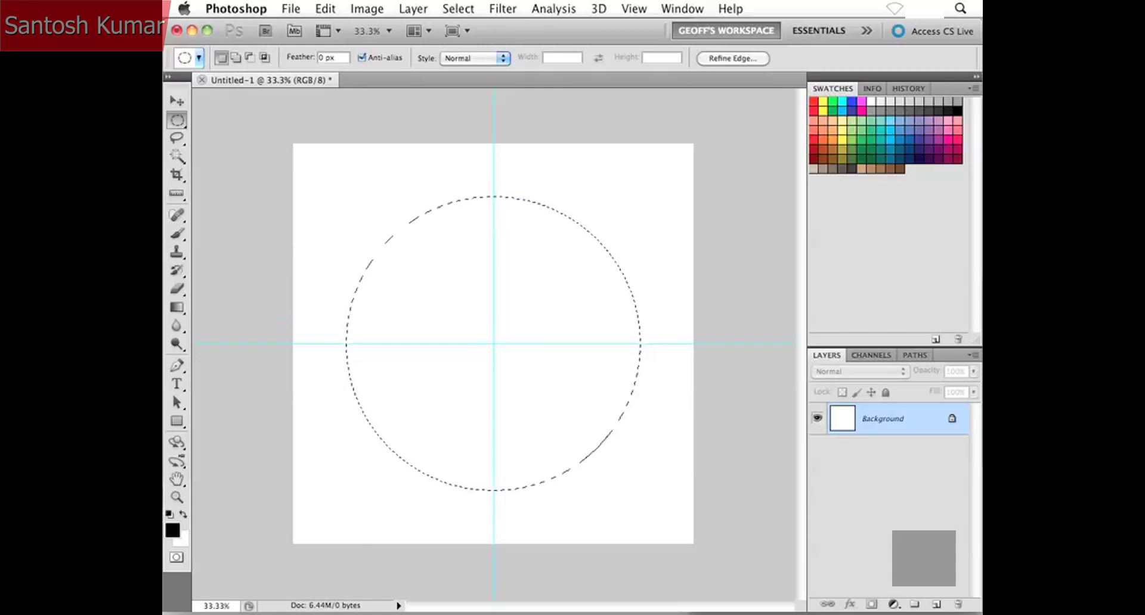
Add a new layer above the Background and name it Cookie Cutter.
{"action": "left_click", "coordinate": [935, 605]}
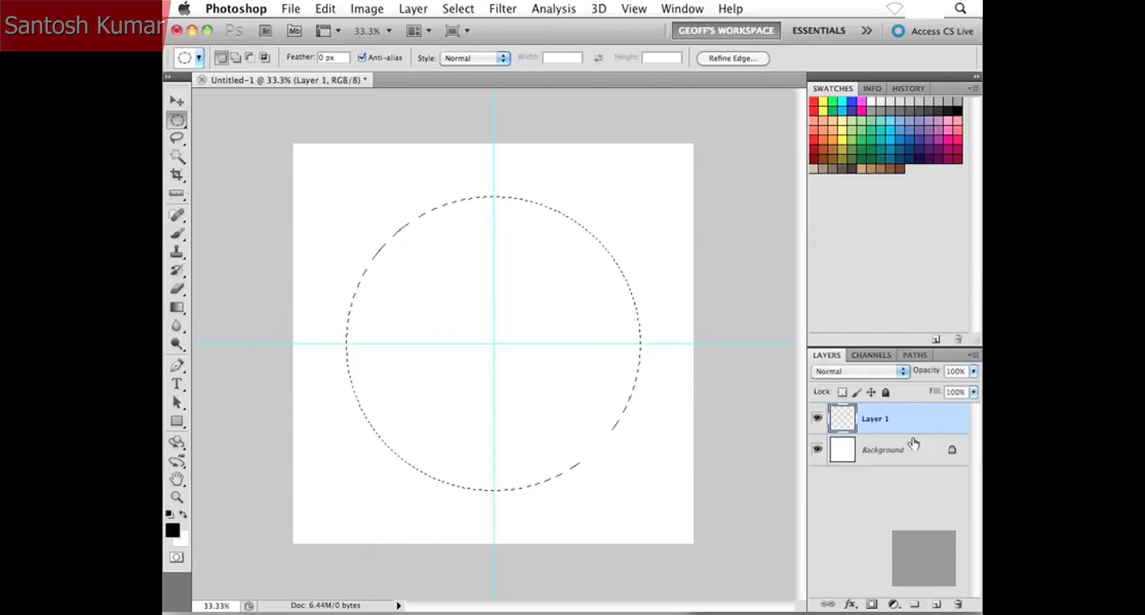
{"action": "double_click", "coordinate": [874, 420]}
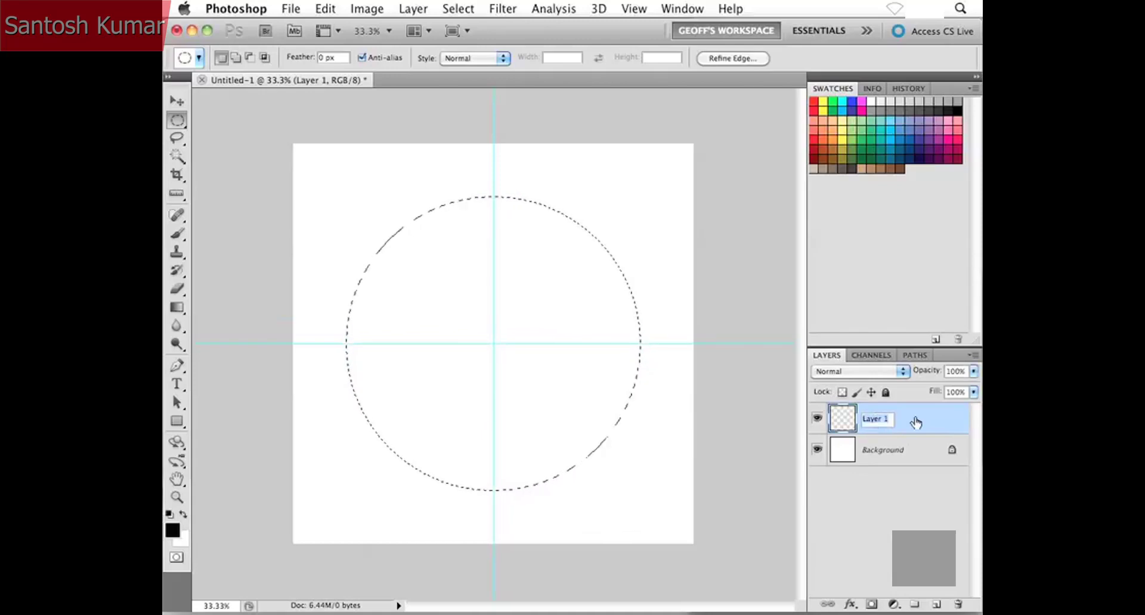
{"action": "type", "text": "Cookie"}
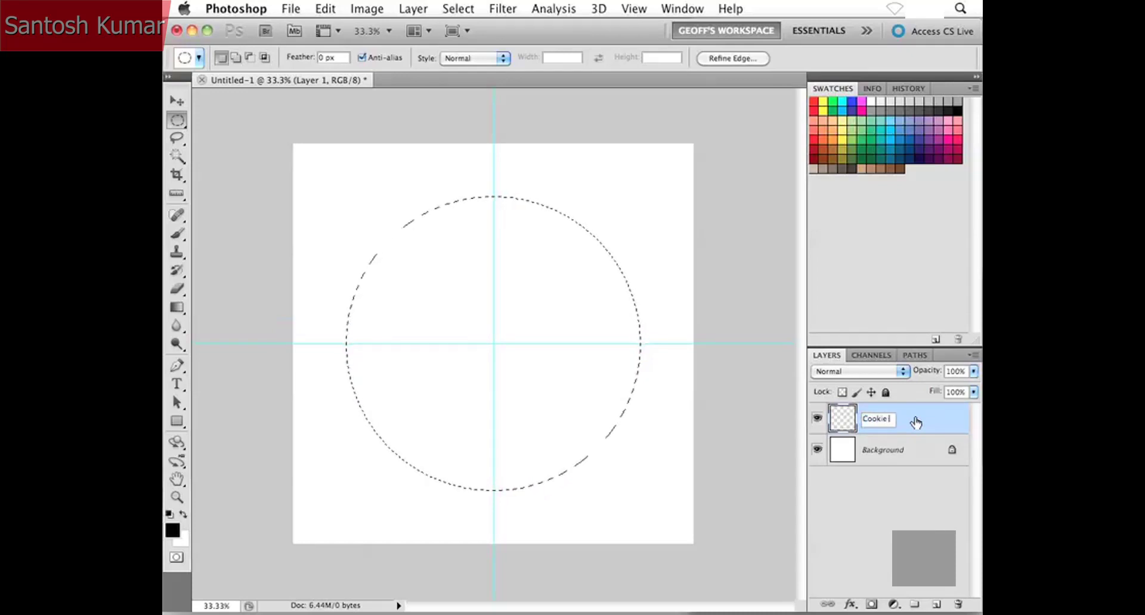
{"action": "type", "text": " Cutter"}
{"action": "key", "text": "Return"}
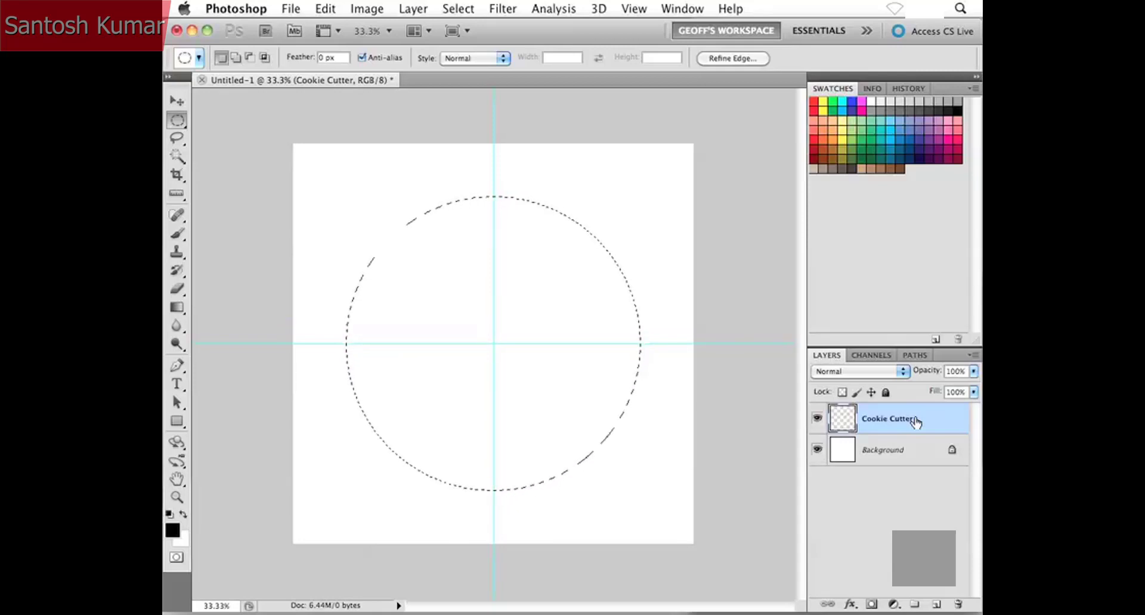
Fill the circular selection on the Cookie Cutter layer with the black foreground colour and deselect it.
{"action": "key", "text": "super+BackSpace"}
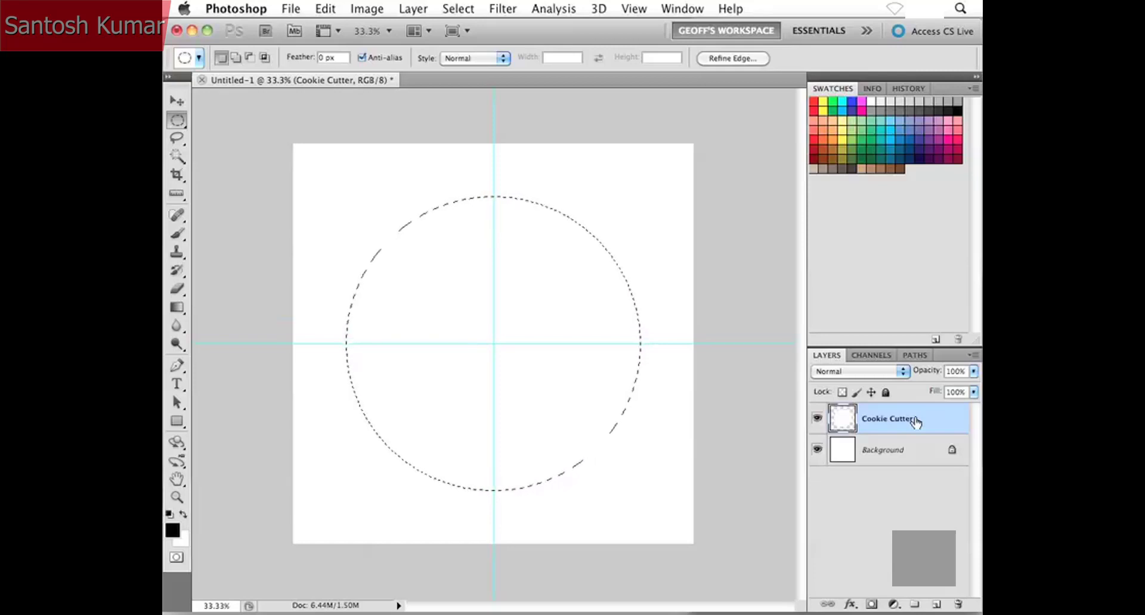
{"action": "key", "text": "alt+BackSpace"}
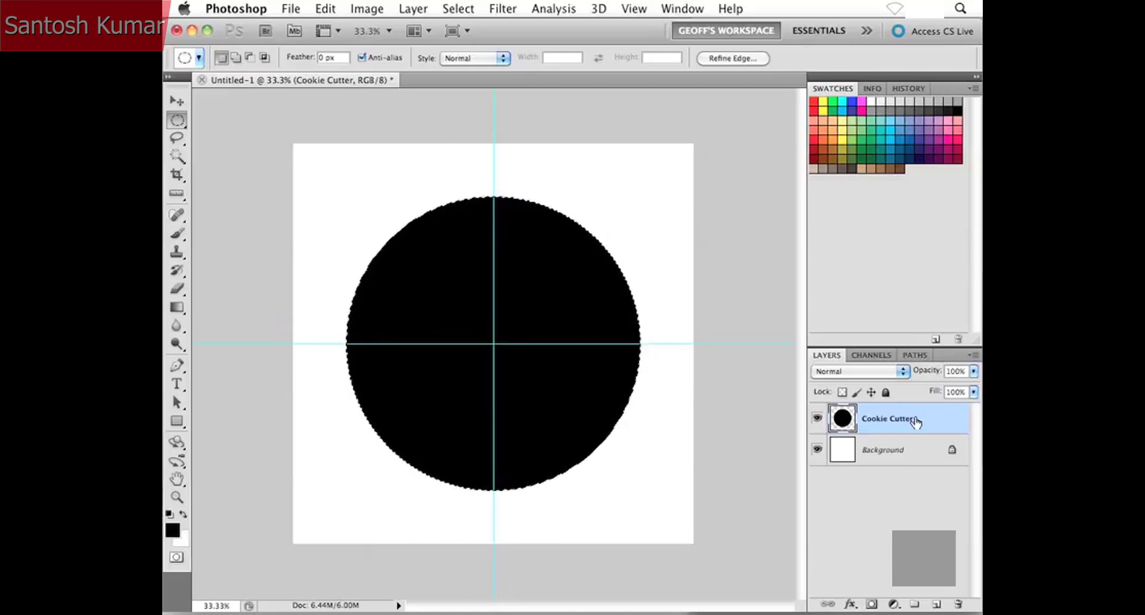
{"action": "key", "text": "ctrl+d"}
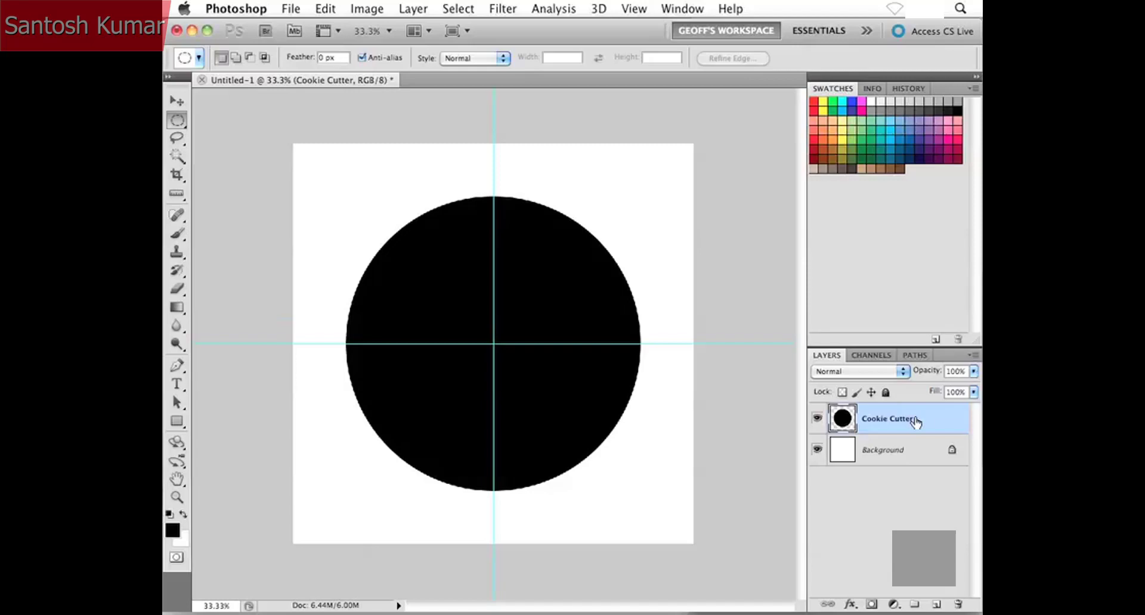
Toggle the guides' visibility several times, finishing with the guides hidden.
{"action": "key", "text": "super+semicolon"}
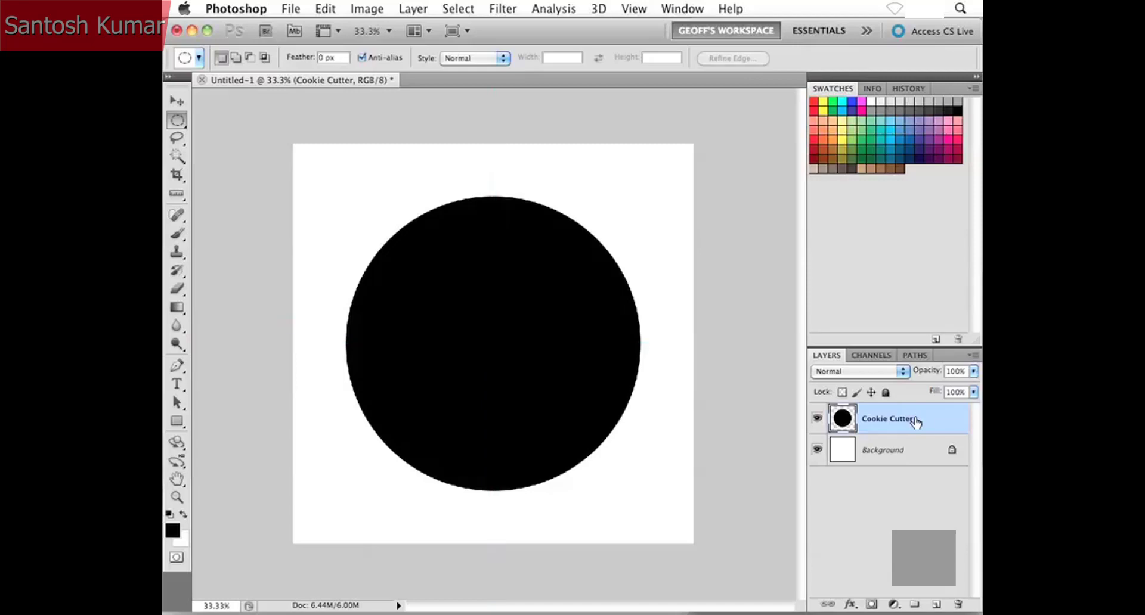
{"action": "key", "text": "super+semicolon"}
{"action": "key", "text": "super+semicolon"}
{"action": "key", "text": "super+semicolon"}
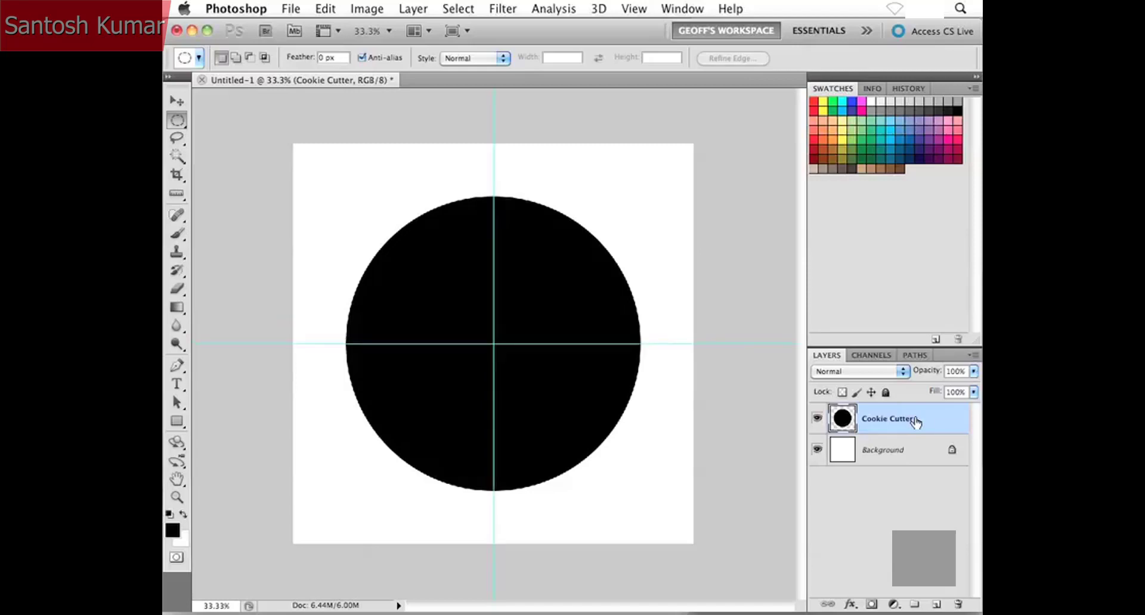
{"action": "key", "text": "super+semicolon"}
{"action": "key", "text": "super+semicolon"}
{"action": "key", "text": "super+semicolon"}
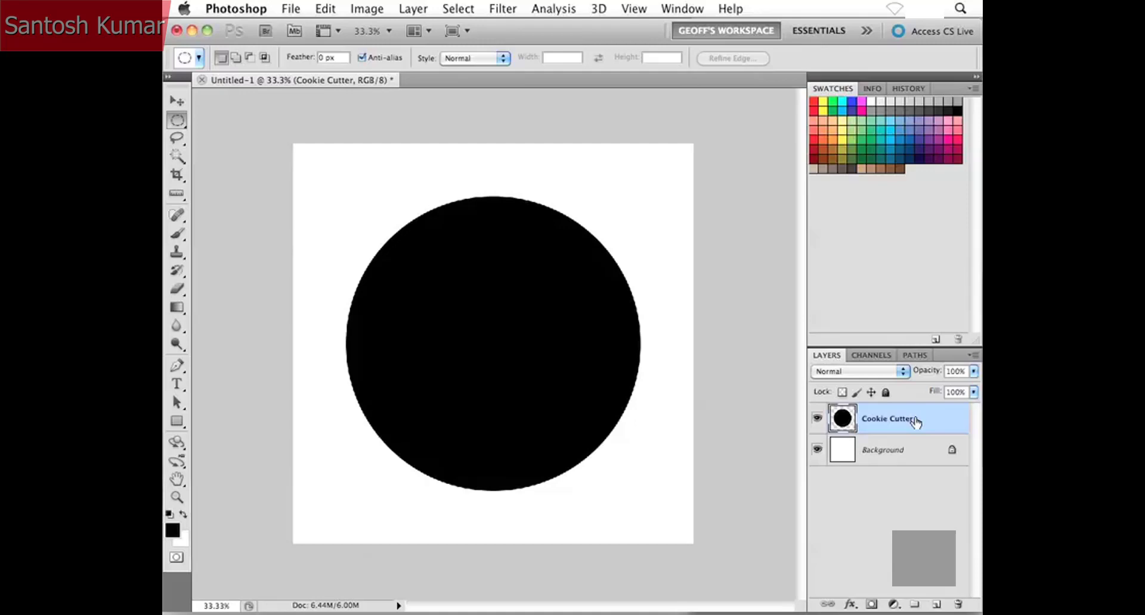
Switch to the Move tool and open Resizing.JPG from the Project Files folder.
{"action": "key", "text": "v"}
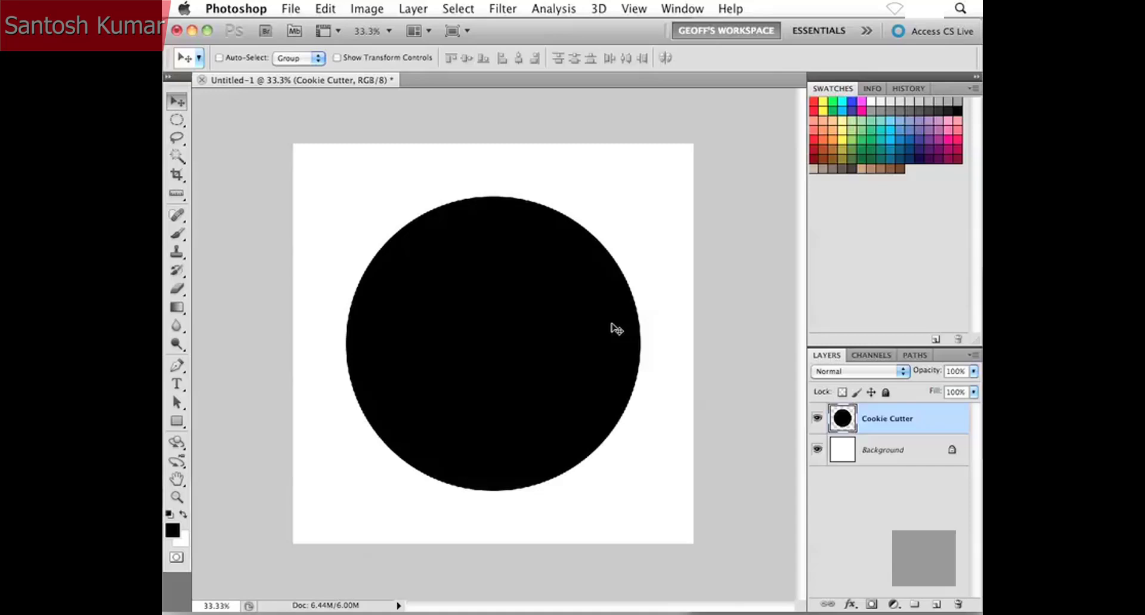
{"action": "key", "text": "ctrl+o"}
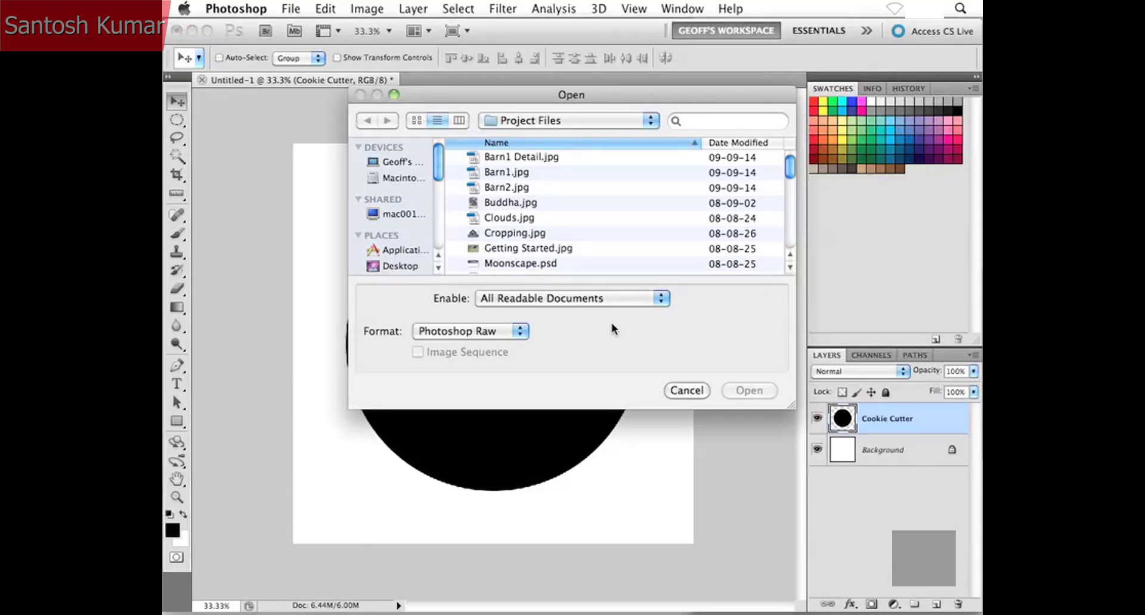
{"action": "scroll", "coordinate": [604, 230], "scroll_direction": "down", "scroll_amount": 3}
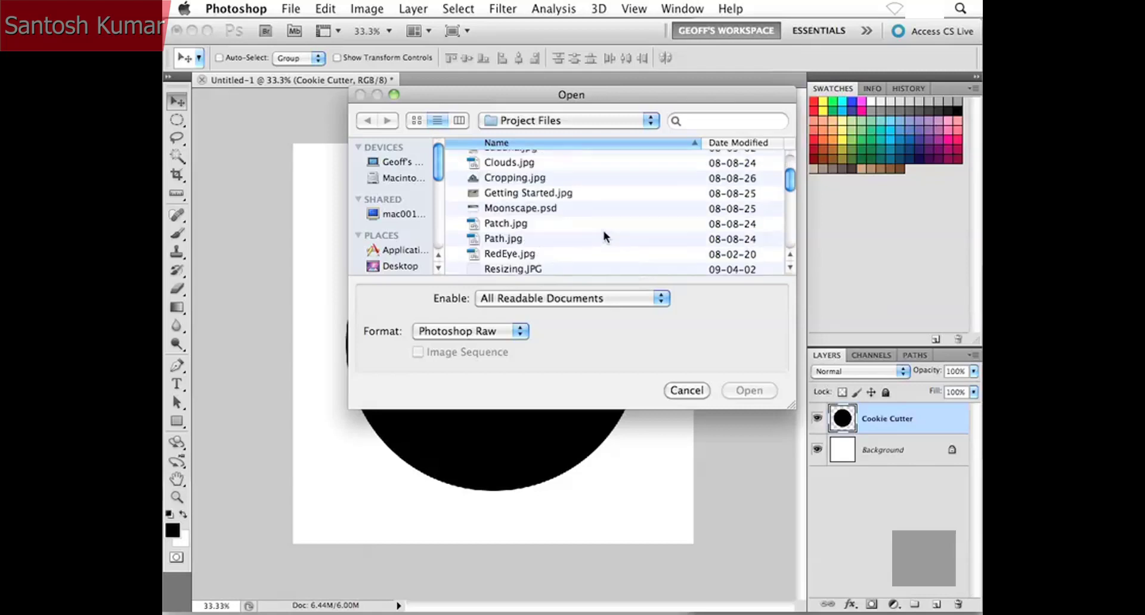
{"action": "scroll", "coordinate": [603, 230], "scroll_direction": "down", "scroll_amount": 2}
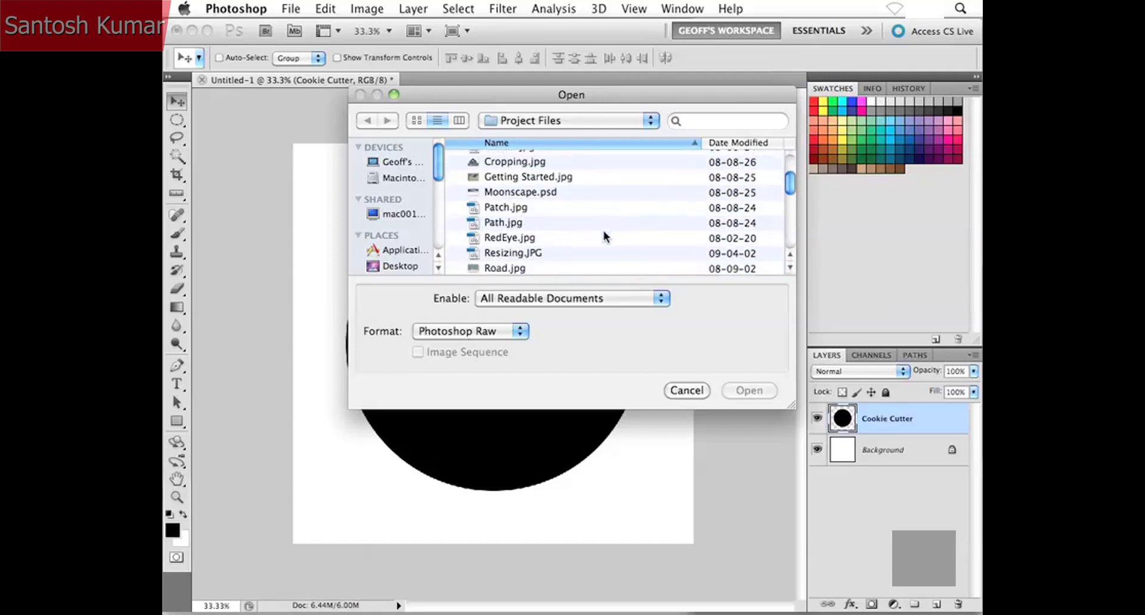
{"action": "left_click", "coordinate": [519, 230]}
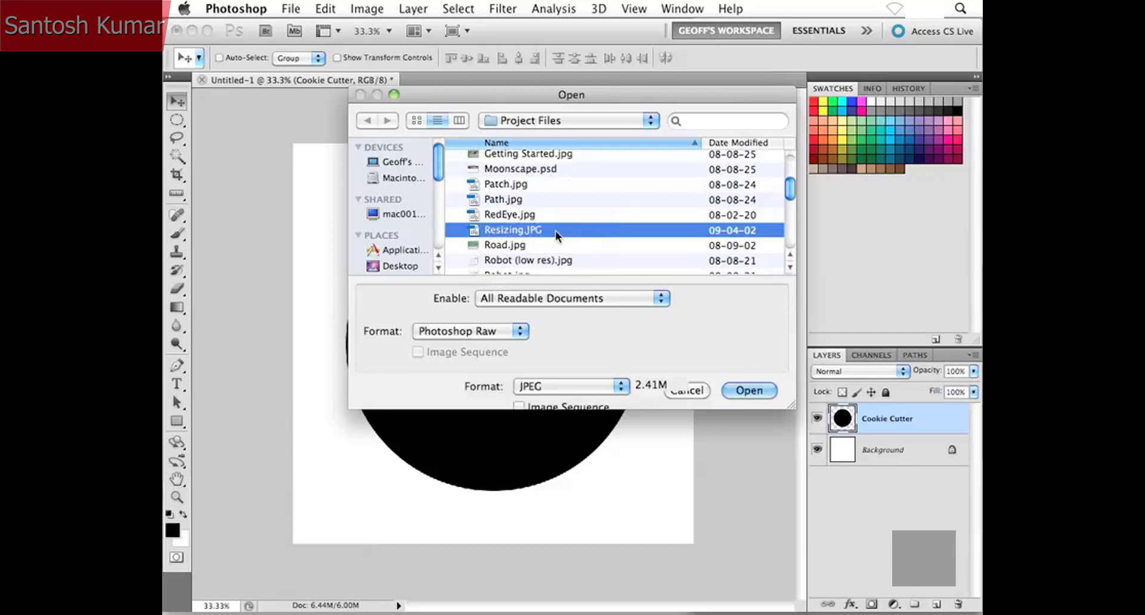
{"action": "left_click", "coordinate": [737, 386]}
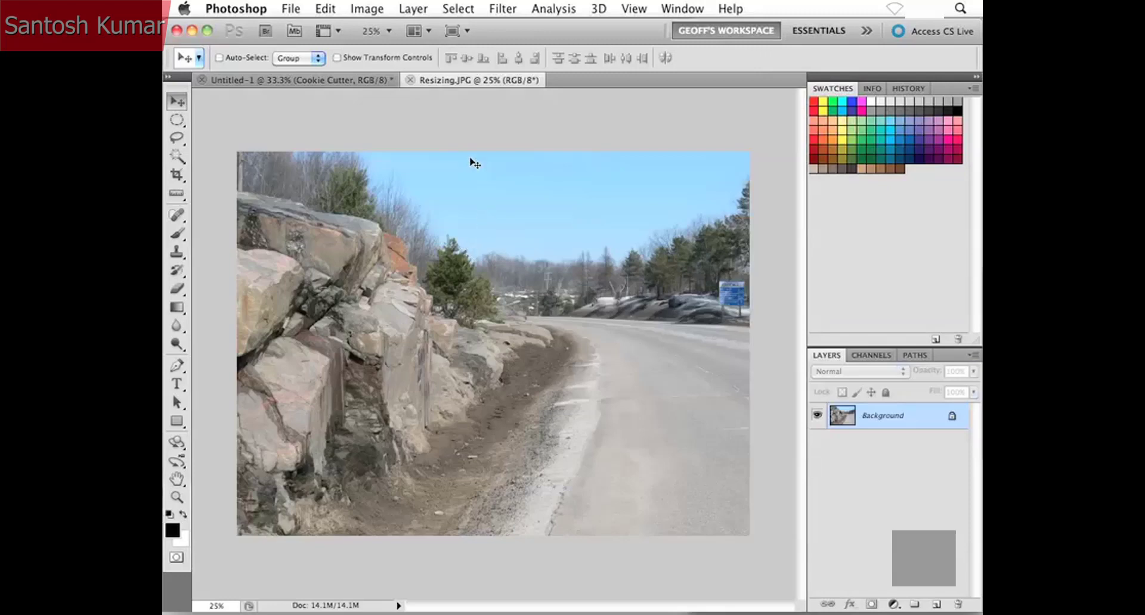
Float both documents in overlapping windows and copy the Resizing.JPG road photo into Untitled-1 as a new layer.
{"action": "left_click", "coordinate": [428, 32]}
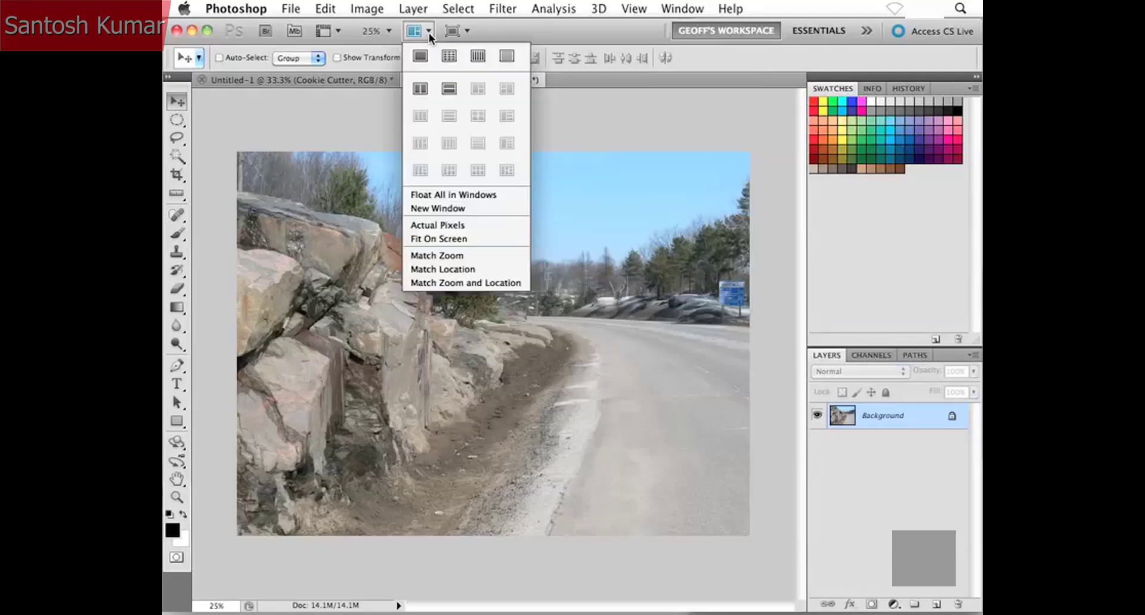
{"action": "left_click", "coordinate": [412, 194]}
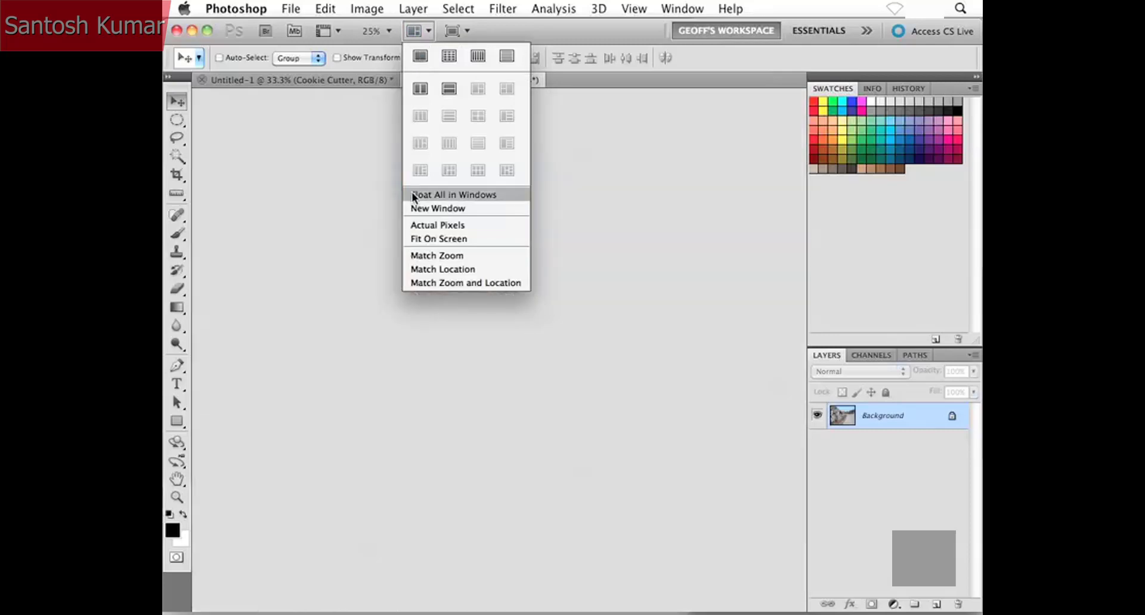
{"action": "left_click_drag", "start_coordinate": [415, 97], "coordinate": [549, 217]}
{"action": "left_click_drag", "start_coordinate": [447, 209], "coordinate": [473, 286]}
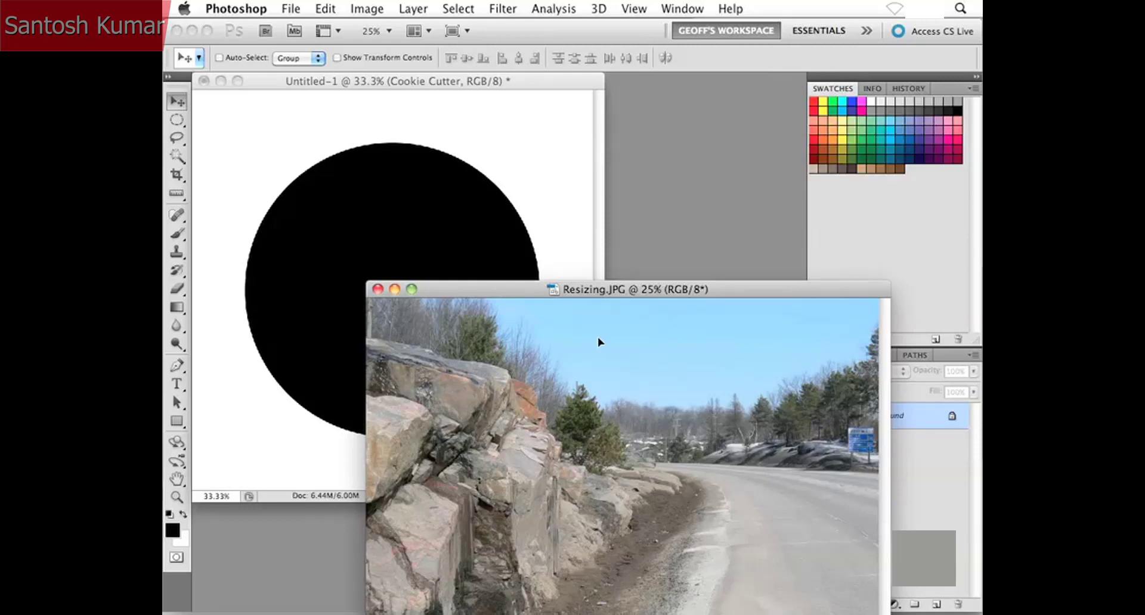
{"action": "left_click_drag", "start_coordinate": [599, 341], "coordinate": [422, 258]}
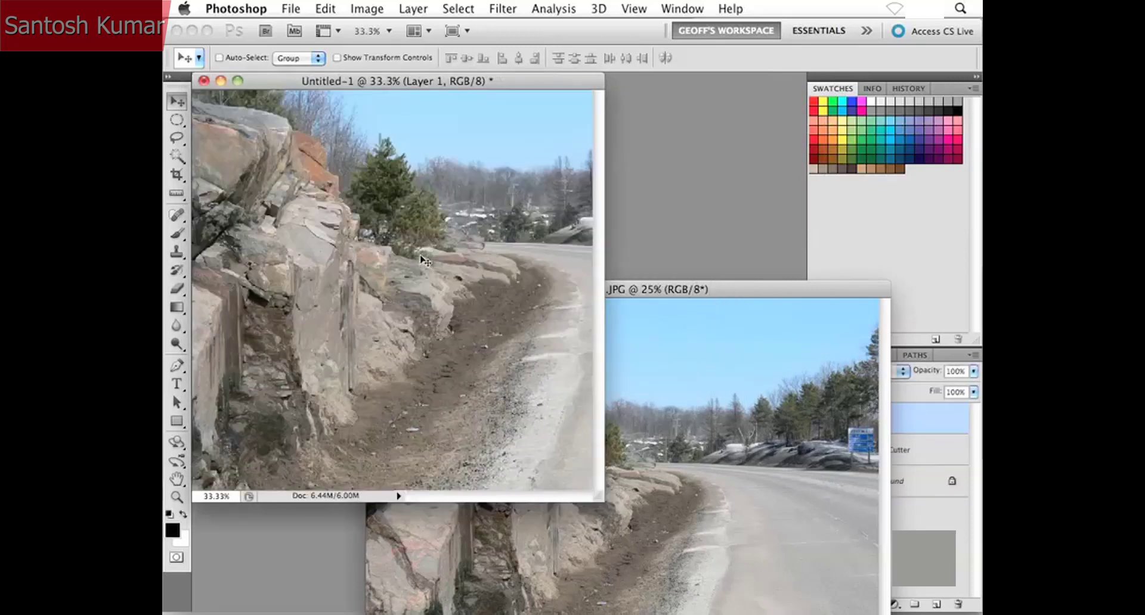
Close the Resizing.JPG window and consolidate the remaining Untitled-1 document back into a tab.
{"action": "left_click", "coordinate": [680, 286]}
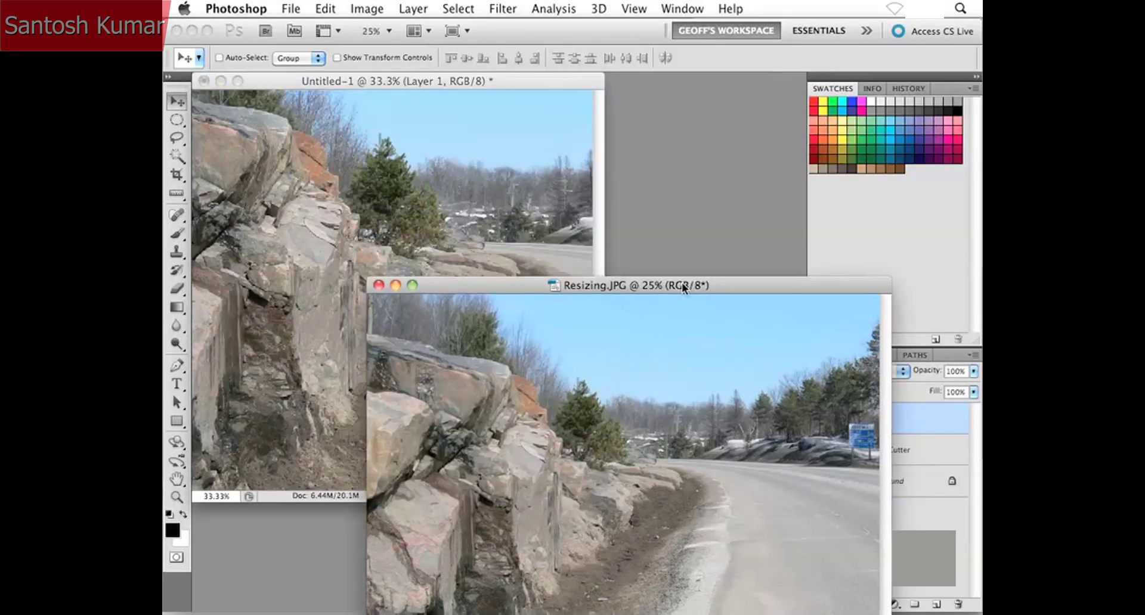
{"action": "left_click_drag", "start_coordinate": [681, 287], "coordinate": [599, 196]}
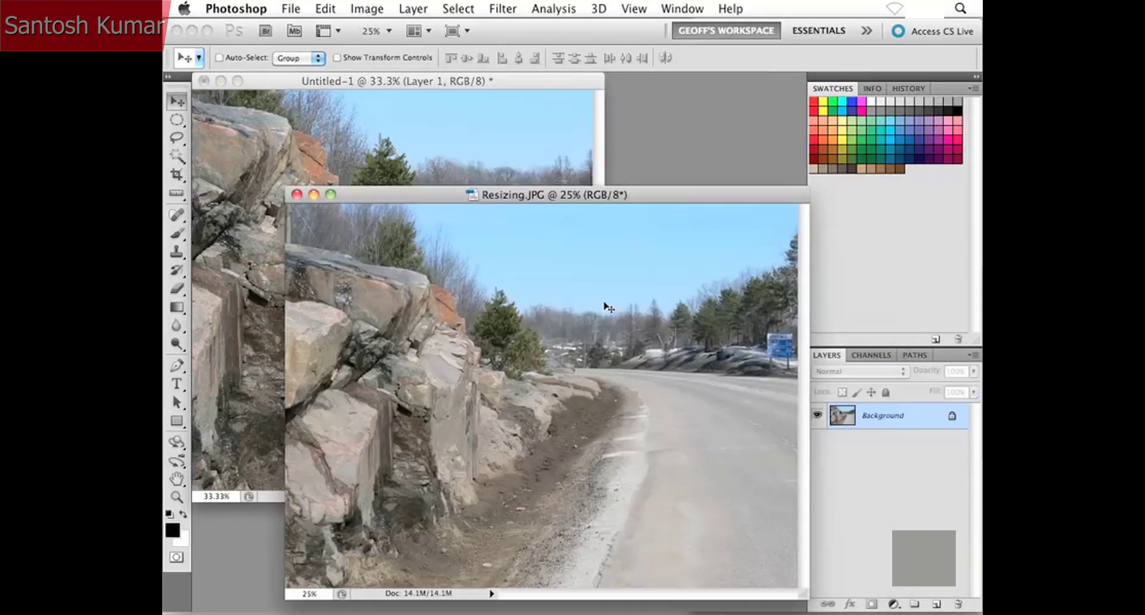
{"action": "left_click", "coordinate": [297, 194]}
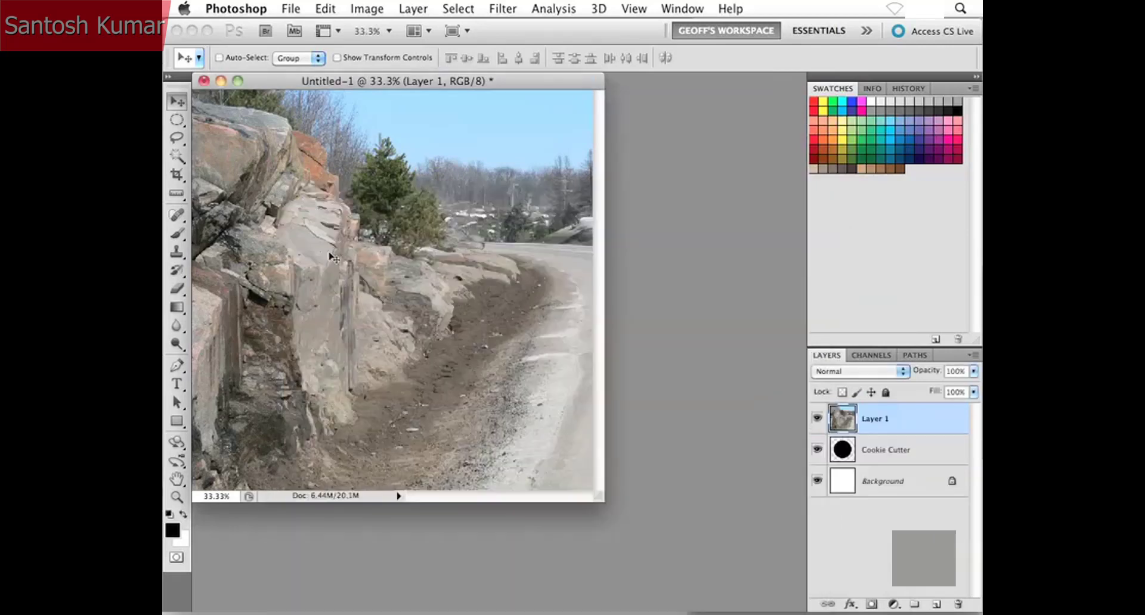
{"action": "left_click", "coordinate": [429, 31]}
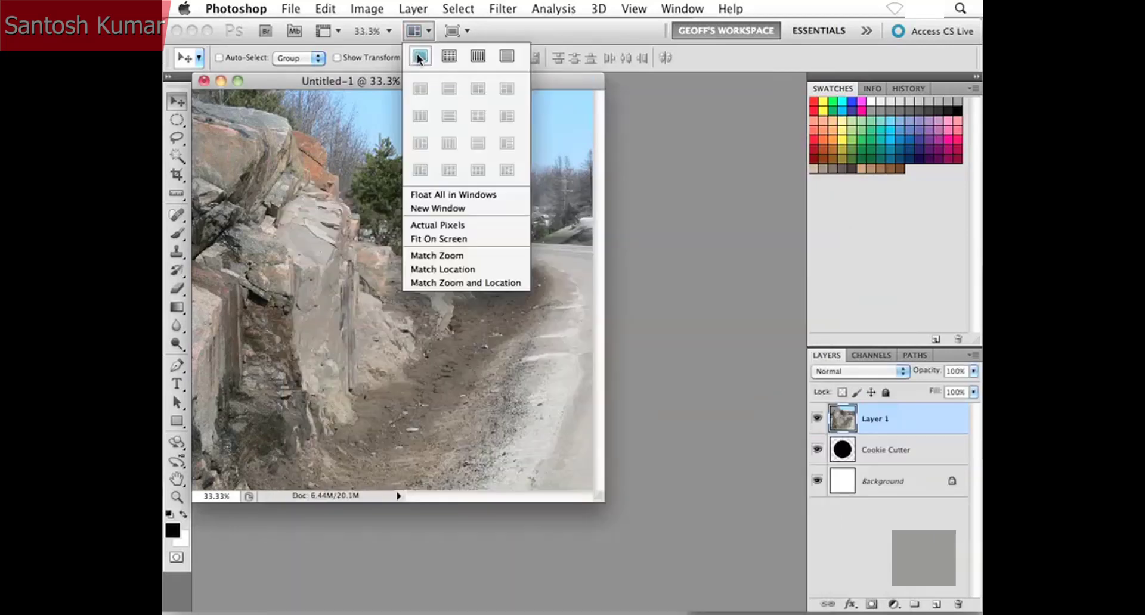
{"action": "left_click", "coordinate": [420, 57]}
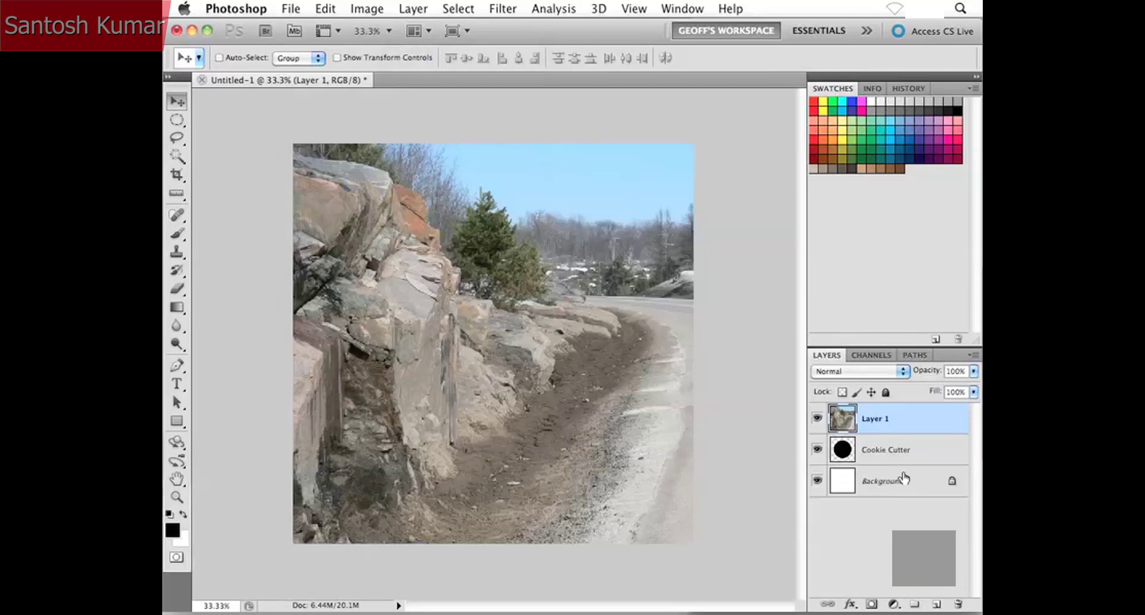
Rename the road picture's layer as Photo.
{"action": "double_click", "coordinate": [876, 420]}
{"action": "type", "text": "R"}
{"action": "key", "text": "Return"}
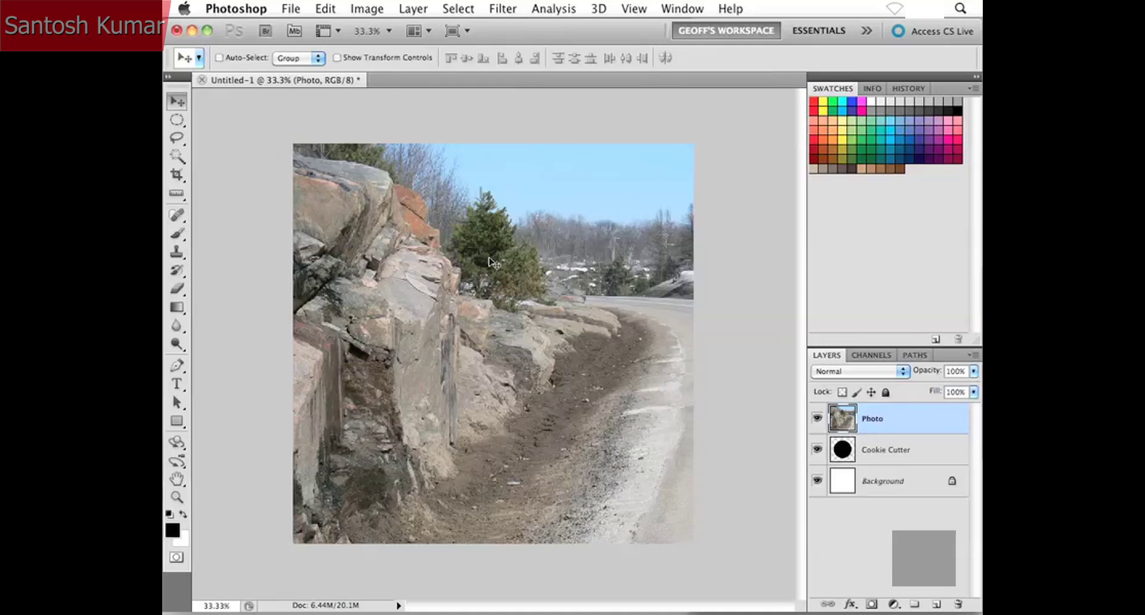
Clip the Photo layer to the Cookie Cutter circle with a clipping mask and leave the Photo layer selected.
{"action": "left_click", "coordinate": [937, 434], "text": "alt"}
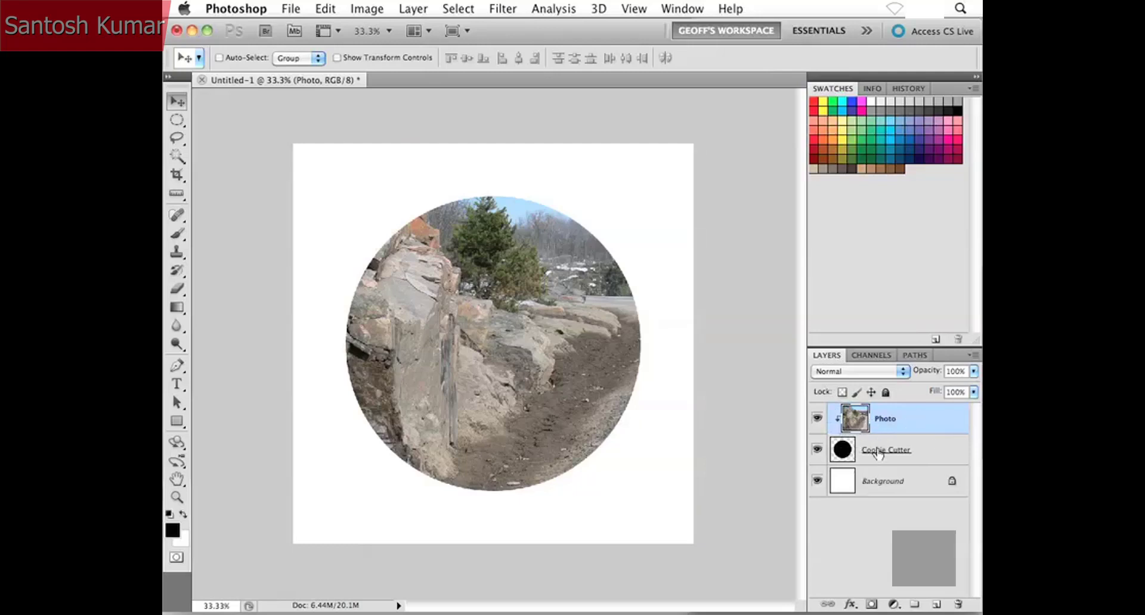
{"action": "left_click", "coordinate": [937, 454]}
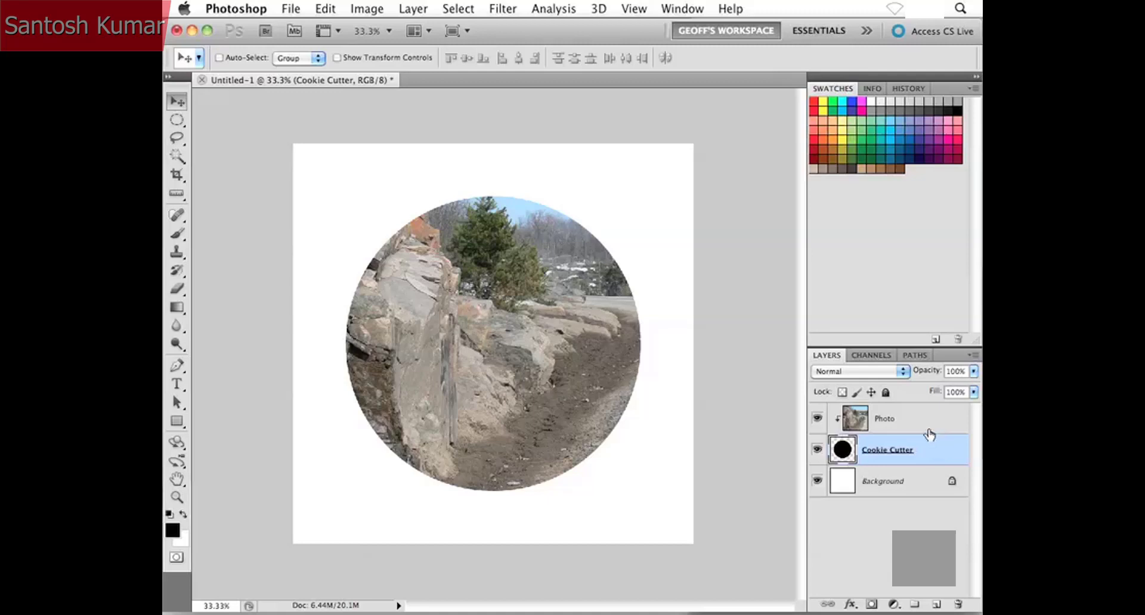
{"action": "left_click", "coordinate": [920, 427]}
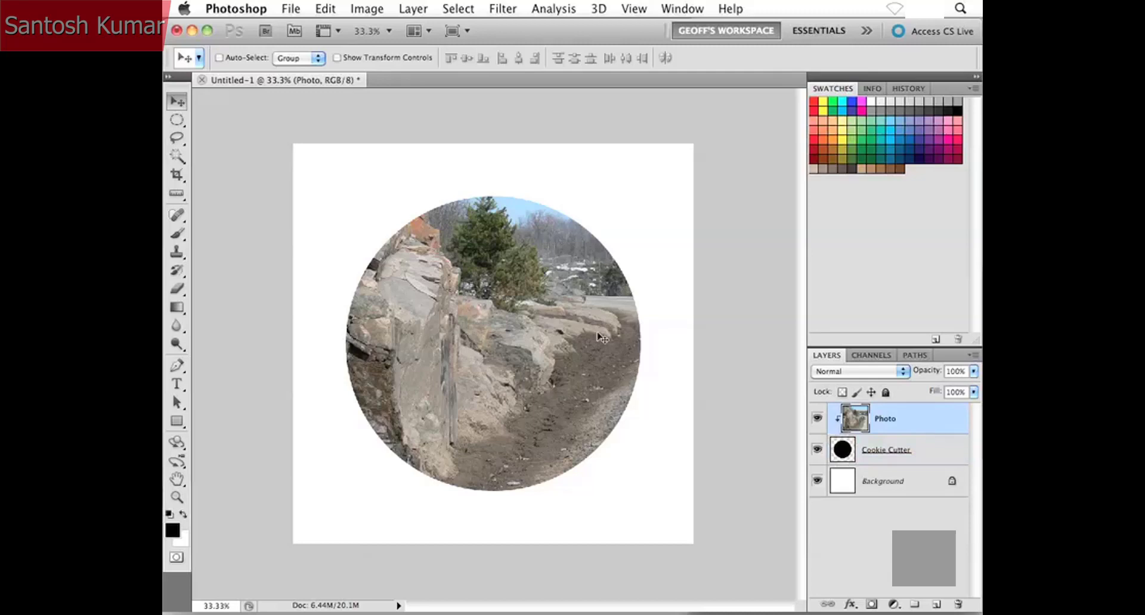
Reposition the Photo layer inside the circular mask to frame the tree, the rocks and the bend in the road.
{"action": "left_click_drag", "start_coordinate": [602, 338], "coordinate": [553, 374]}
{"action": "left_click_drag", "start_coordinate": [545, 294], "coordinate": [510, 292]}
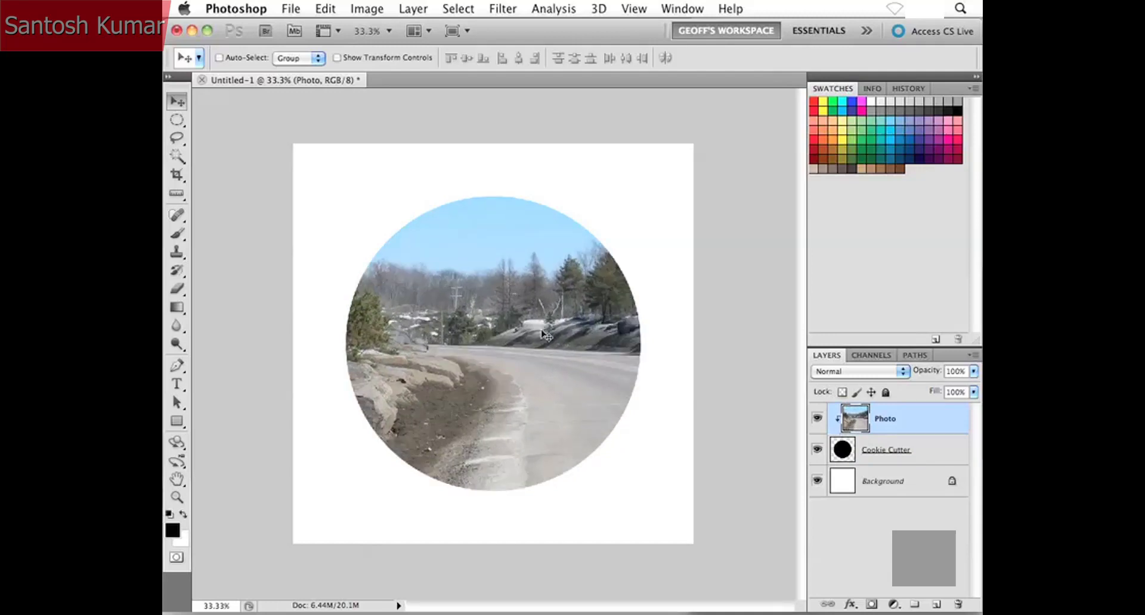
{"action": "left_click_drag", "start_coordinate": [540, 330], "coordinate": [503, 310]}
{"action": "mouse_move", "coordinate": [527, 345]}
{"action": "left_mouse_down"}
{"action": "mouse_move", "coordinate": [500, 322]}
{"action": "mouse_move", "coordinate": [544, 340]}
{"action": "mouse_move", "coordinate": [539, 327]}
{"action": "mouse_move", "coordinate": [520, 332]}
{"action": "mouse_move", "coordinate": [526, 341]}
{"action": "left_mouse_up"}
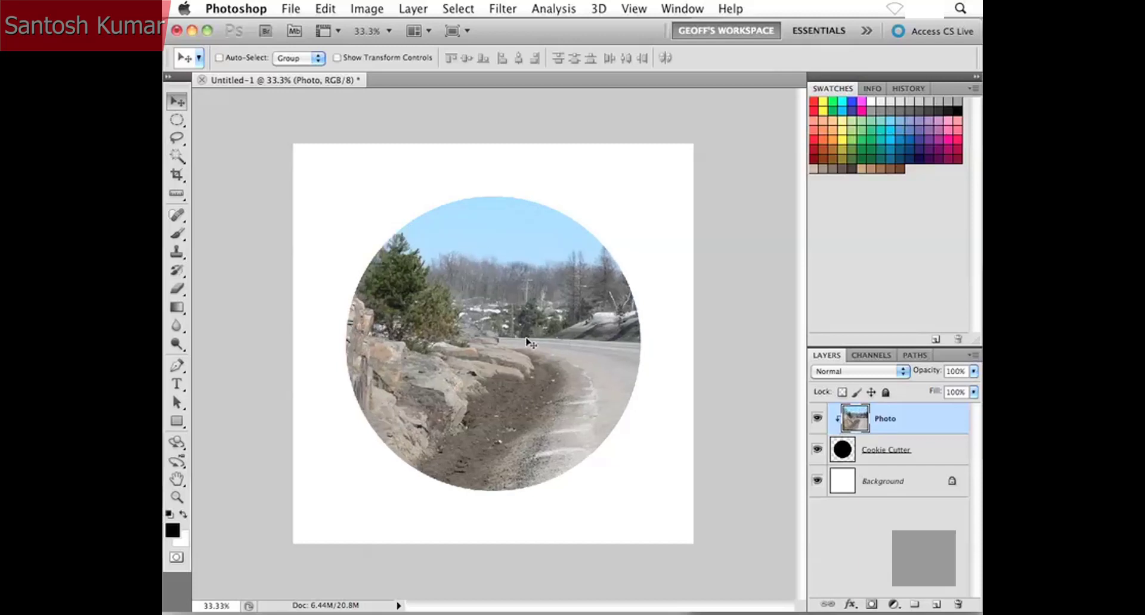
Scale the Photo layer down proportionally to about 69.2% with Free Transform, keeping the circle fully covered.
{"action": "key", "text": "super+t"}
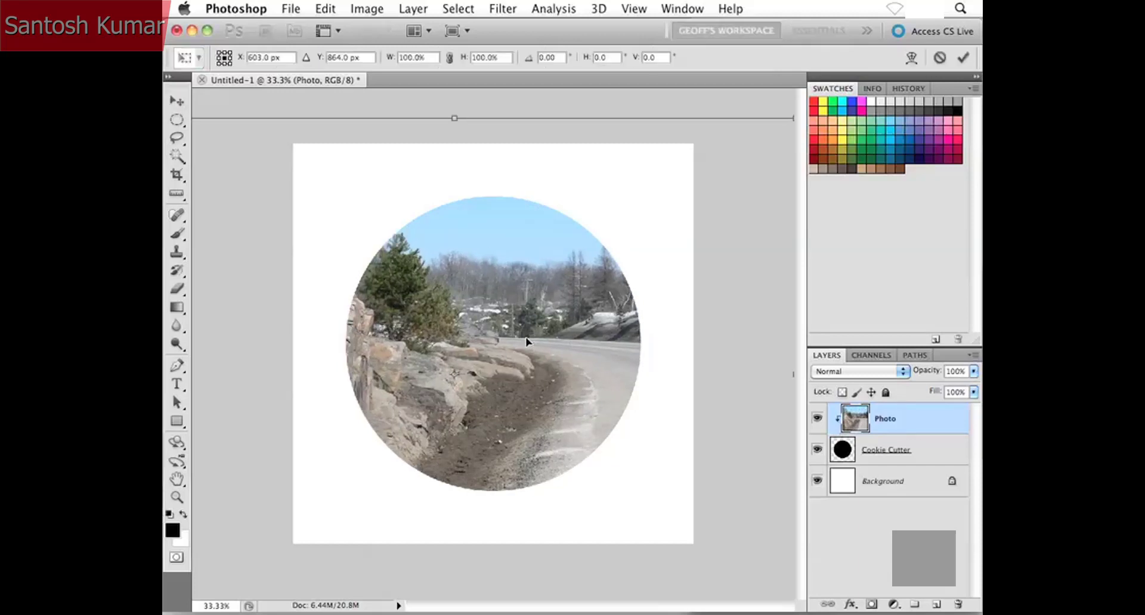
{"action": "key", "text": "super+minus"}
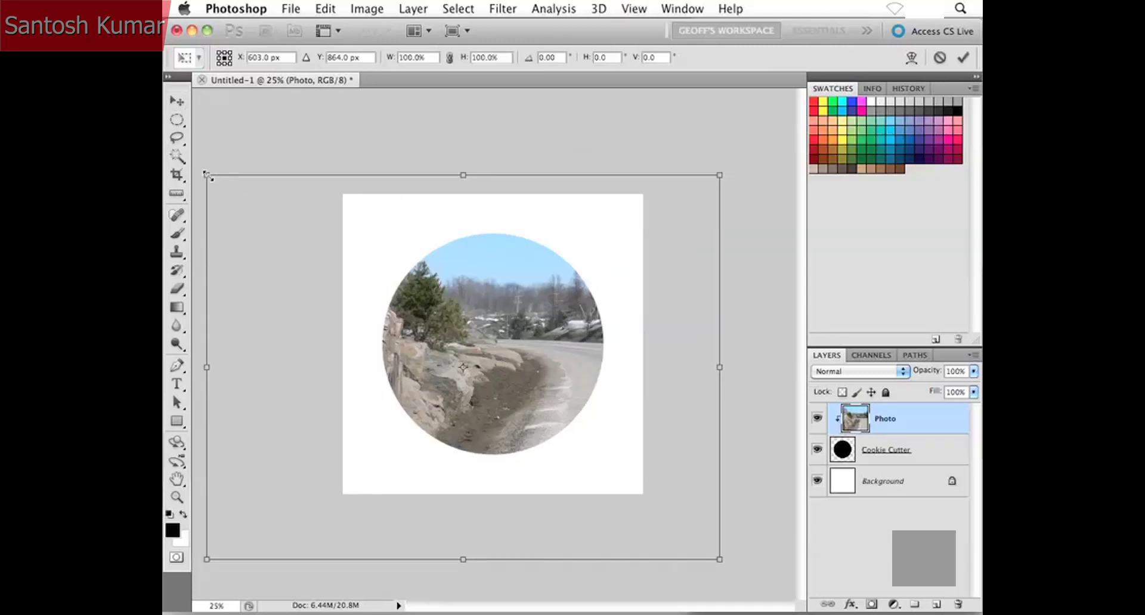
{"action": "left_click_drag", "start_coordinate": [207, 174], "coordinate": [274, 225]}
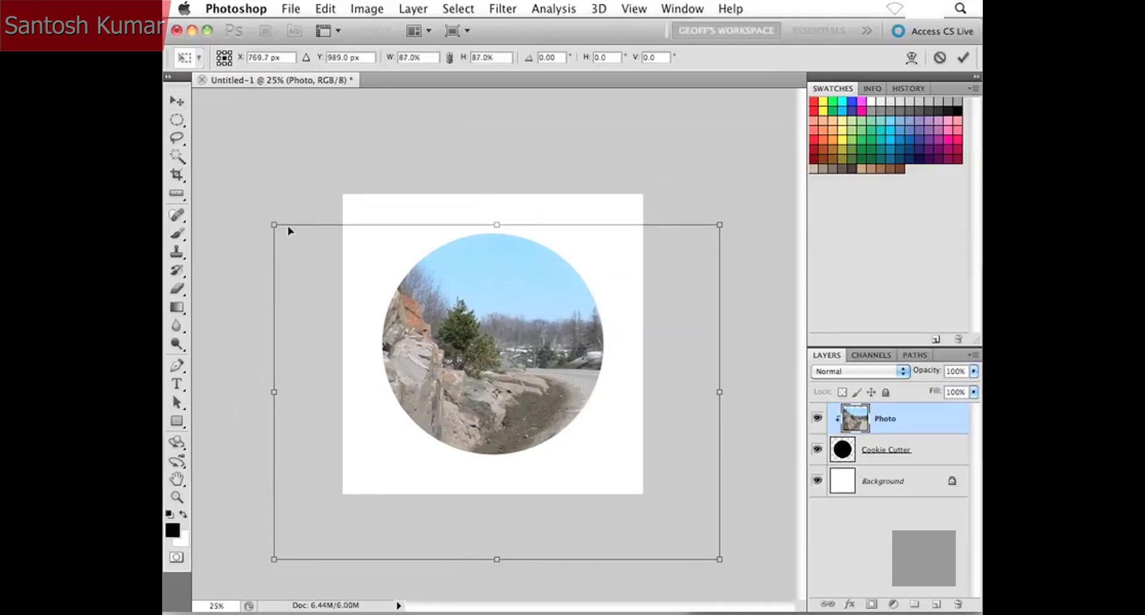
{"action": "left_click_drag", "start_coordinate": [720, 560], "coordinate": [639, 476]}
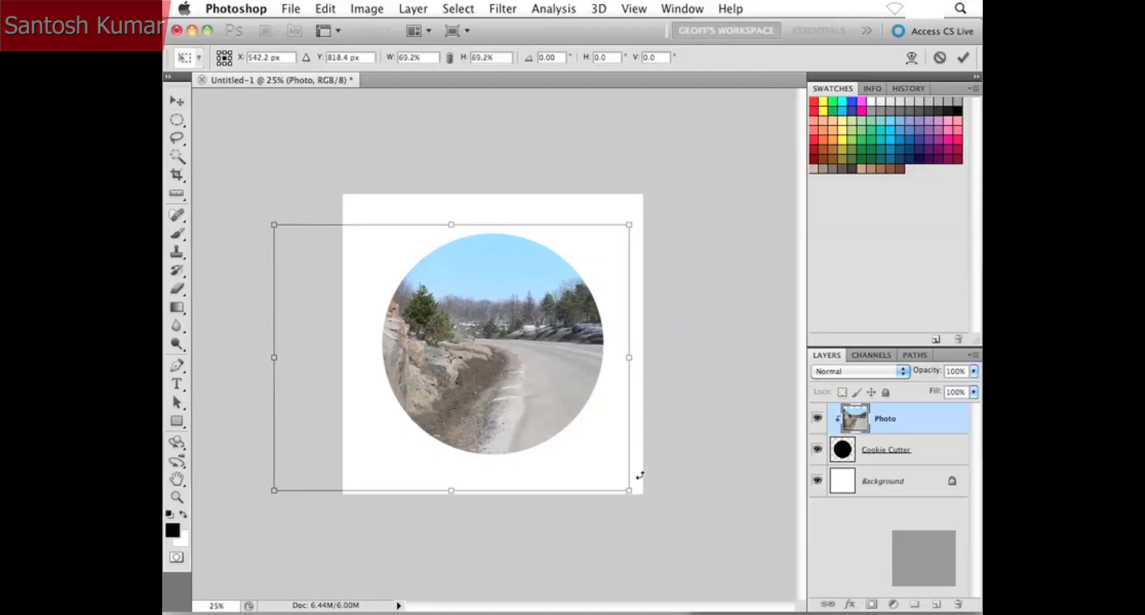
{"action": "key", "text": "Return"}
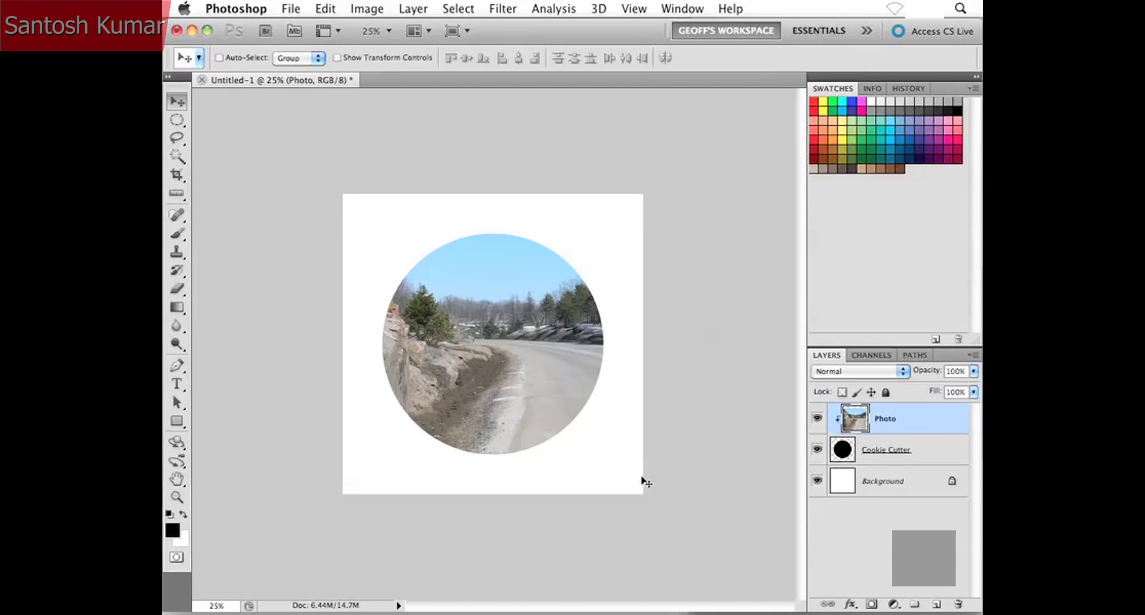
Reposition the scaled Photo layer within the circle so the curving road and the tree fill it.
{"action": "key", "text": "super+plus"}
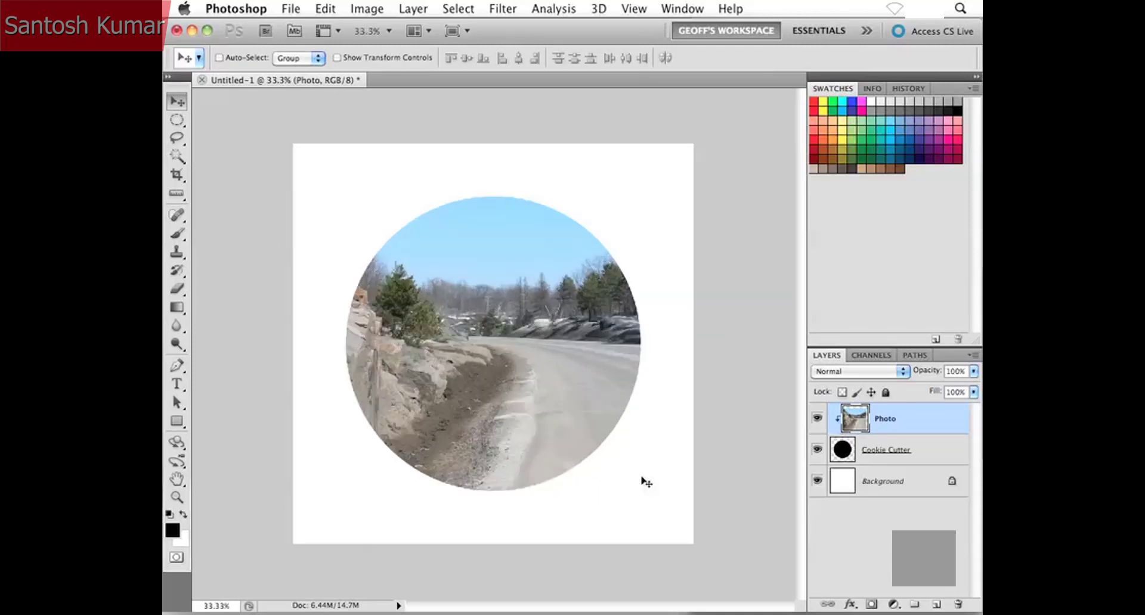
{"action": "key", "text": "super+plus"}
{"action": "left_click_drag", "start_coordinate": [537, 391], "coordinate": [538, 440]}
{"action": "key", "text": "super+minus"}
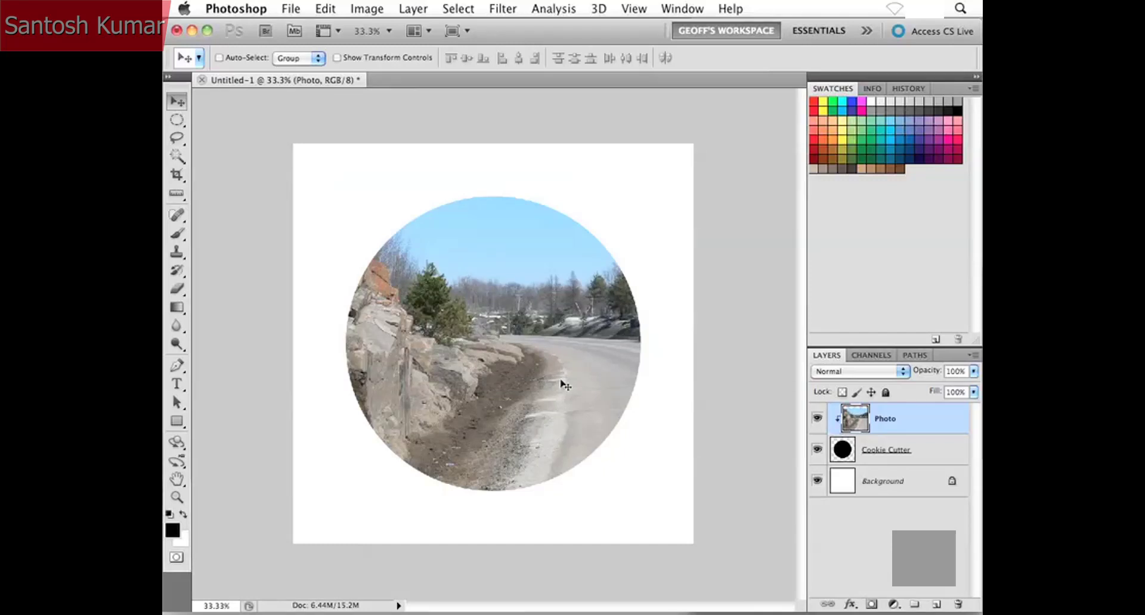
{"action": "left_click_drag", "start_coordinate": [560, 385], "coordinate": [529, 377]}
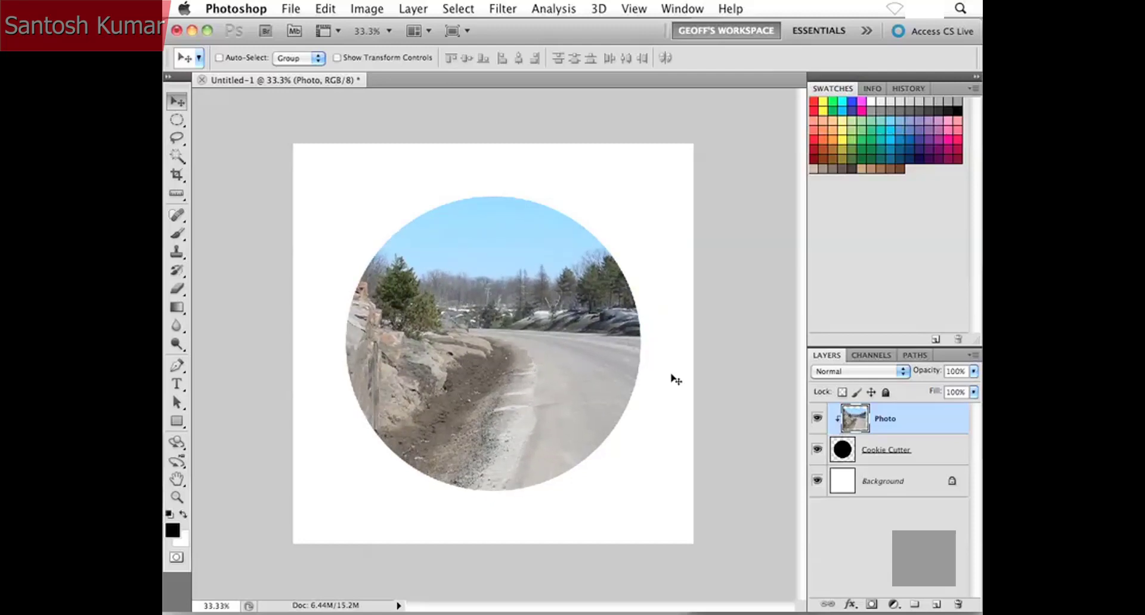
Try moving the Cookie Cutter circle on its own, undo that, and try moving it together with the Photo layer.
{"action": "left_click", "coordinate": [937, 454]}
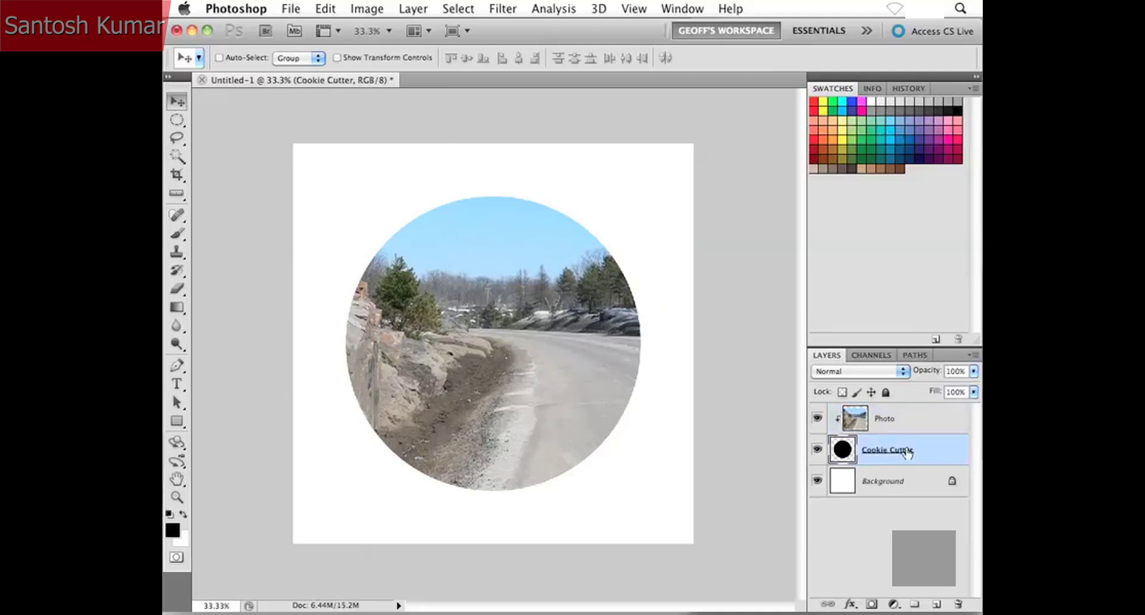
{"action": "mouse_move", "coordinate": [566, 401]}
{"action": "left_mouse_down"}
{"action": "mouse_move", "coordinate": [577, 414]}
{"action": "mouse_move", "coordinate": [583, 335]}
{"action": "mouse_move", "coordinate": [486, 382]}
{"action": "mouse_move", "coordinate": [554, 416]}
{"action": "mouse_move", "coordinate": [595, 347]}
{"action": "mouse_move", "coordinate": [519, 403]}
{"action": "mouse_move", "coordinate": [566, 390]}
{"action": "left_mouse_up"}
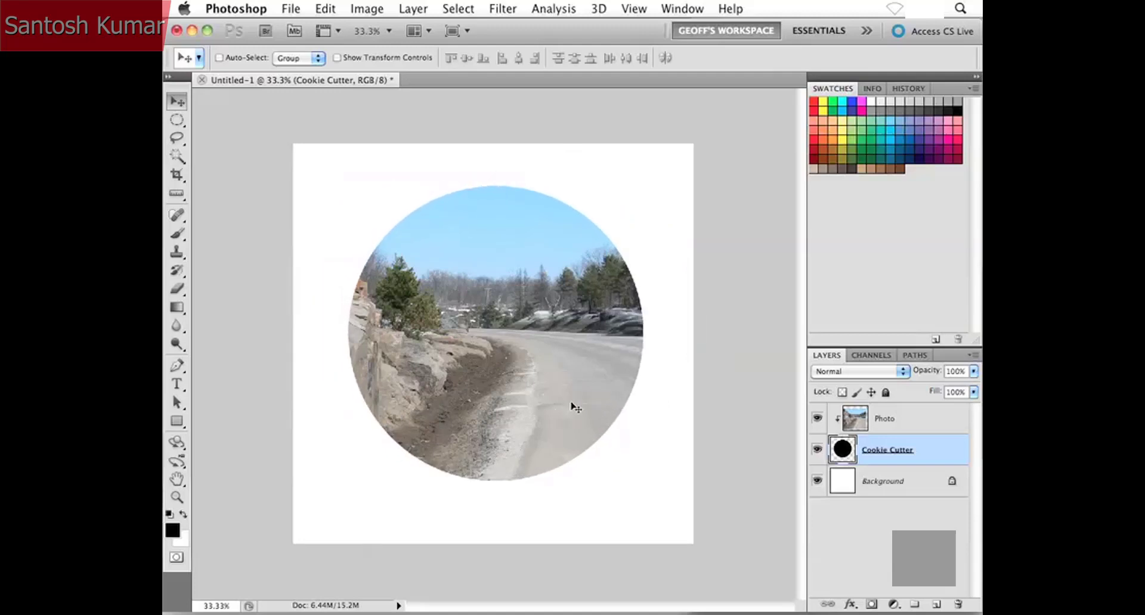
{"action": "key", "text": "super+z"}
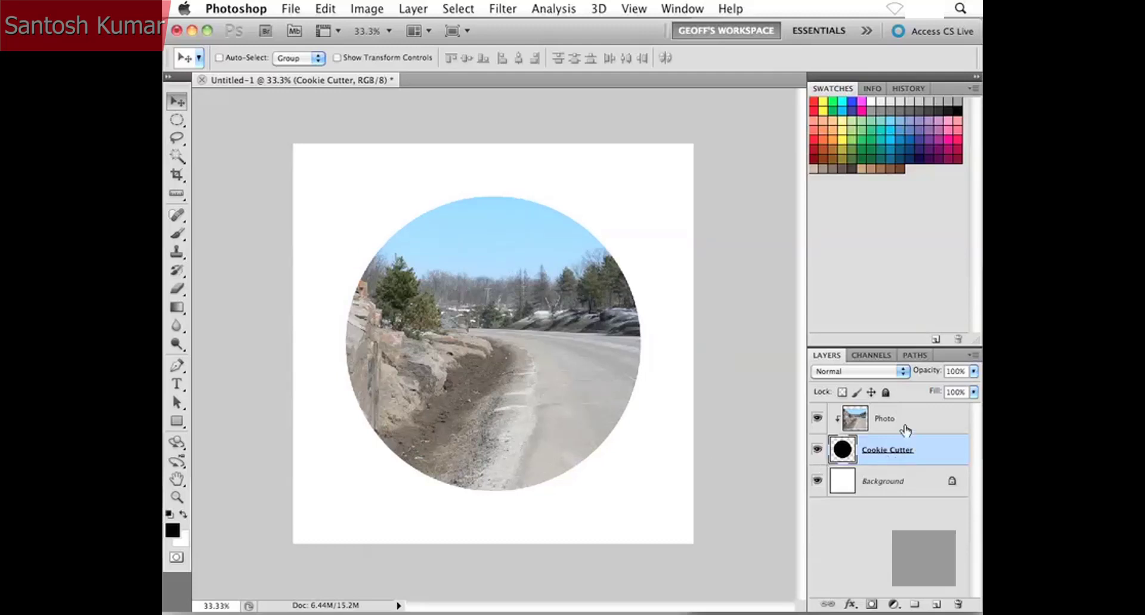
{"action": "left_click", "coordinate": [871, 425], "text": "shift"}
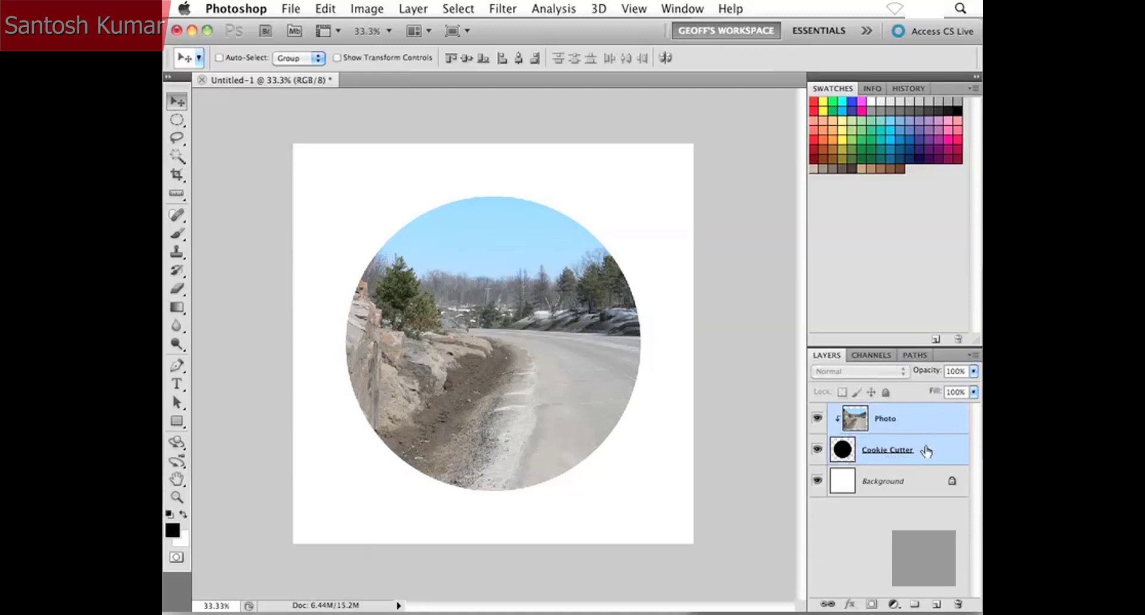
{"action": "mouse_move", "coordinate": [480, 377]}
{"action": "left_mouse_down"}
{"action": "mouse_move", "coordinate": [509, 396]}
{"action": "mouse_move", "coordinate": [508, 358]}
{"action": "mouse_move", "coordinate": [450, 348]}
{"action": "mouse_move", "coordinate": [476, 381]}
{"action": "mouse_move", "coordinate": [489, 374]}
{"action": "left_mouse_up"}
Paint on the Cookie Cutter layer with a soft 300 px black brush to reveal more photo beyond the circle's right edge.
{"action": "left_click", "coordinate": [936, 454]}
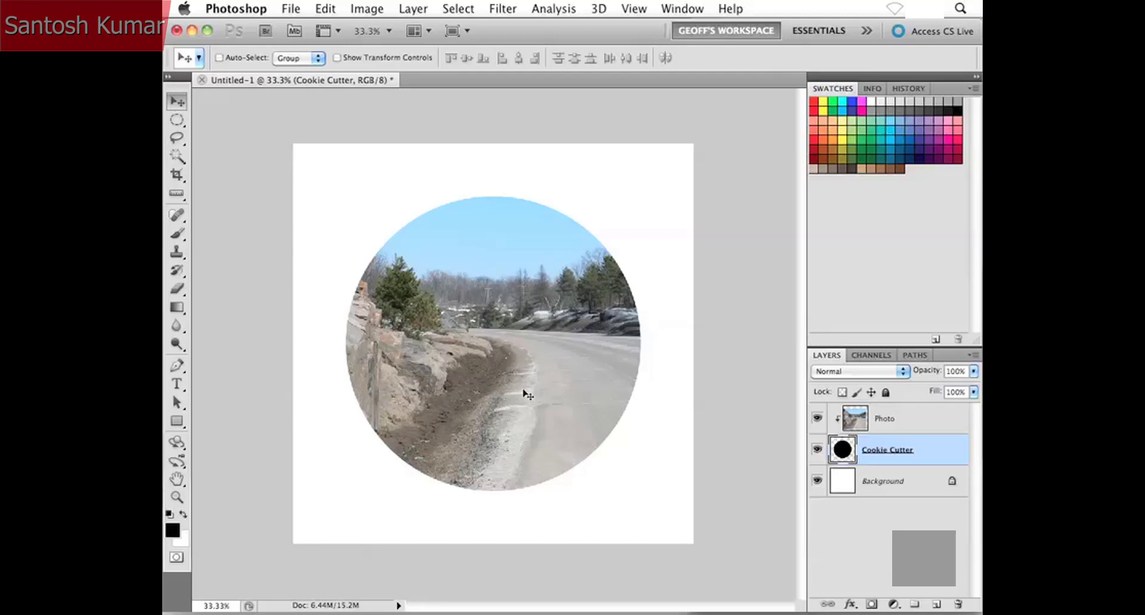
{"action": "key", "text": "super+plus"}
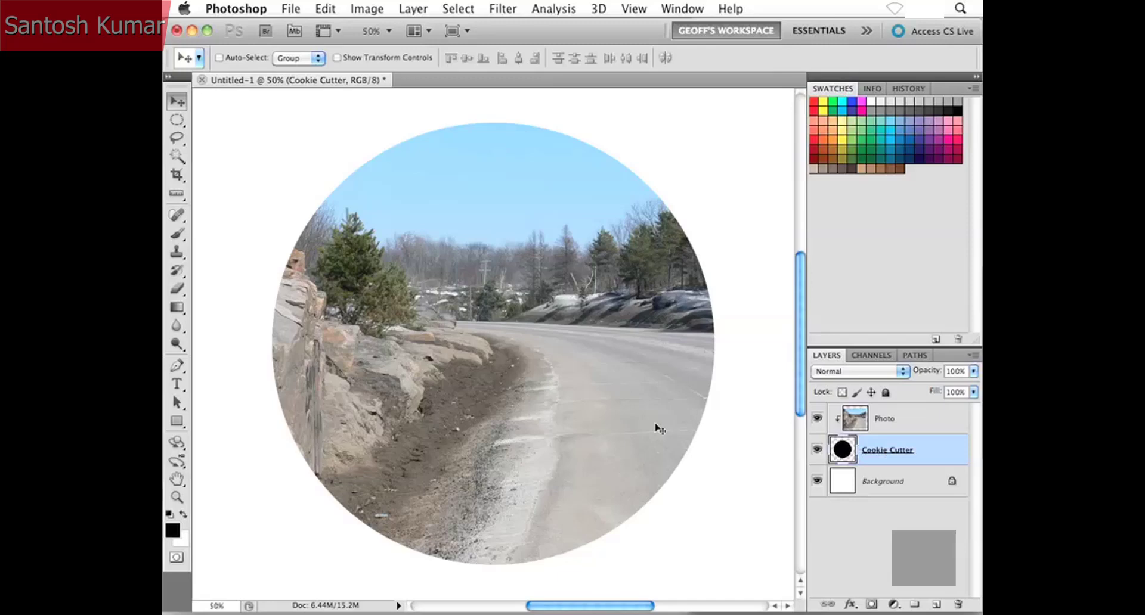
{"action": "key", "text": "b"}
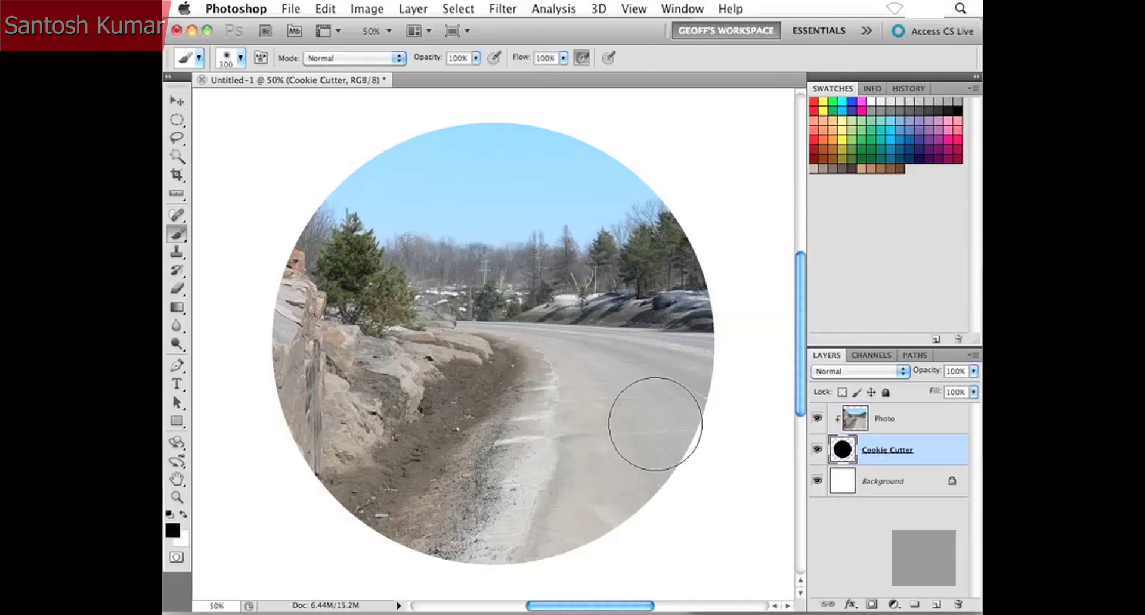
{"action": "key", "text": "space"}
{"action": "mouse_move", "coordinate": [652, 426]}
{"action": "left_mouse_down"}
{"action": "mouse_move", "coordinate": [634, 390]}
{"action": "mouse_move", "coordinate": [574, 473]}
{"action": "mouse_move", "coordinate": [644, 307]}
{"action": "mouse_move", "coordinate": [600, 433]}
{"action": "mouse_move", "coordinate": [571, 471]}
{"action": "mouse_move", "coordinate": [632, 344]}
{"action": "mouse_move", "coordinate": [633, 285]}
{"action": "mouse_move", "coordinate": [602, 405]}
{"action": "mouse_move", "coordinate": [584, 424]}
{"action": "mouse_move", "coordinate": [623, 288]}
{"action": "mouse_move", "coordinate": [571, 424]}
{"action": "mouse_move", "coordinate": [599, 356]}
{"action": "mouse_move", "coordinate": [578, 441]}
{"action": "mouse_move", "coordinate": [503, 518]}
{"action": "mouse_move", "coordinate": [606, 396]}
{"action": "left_mouse_up"}
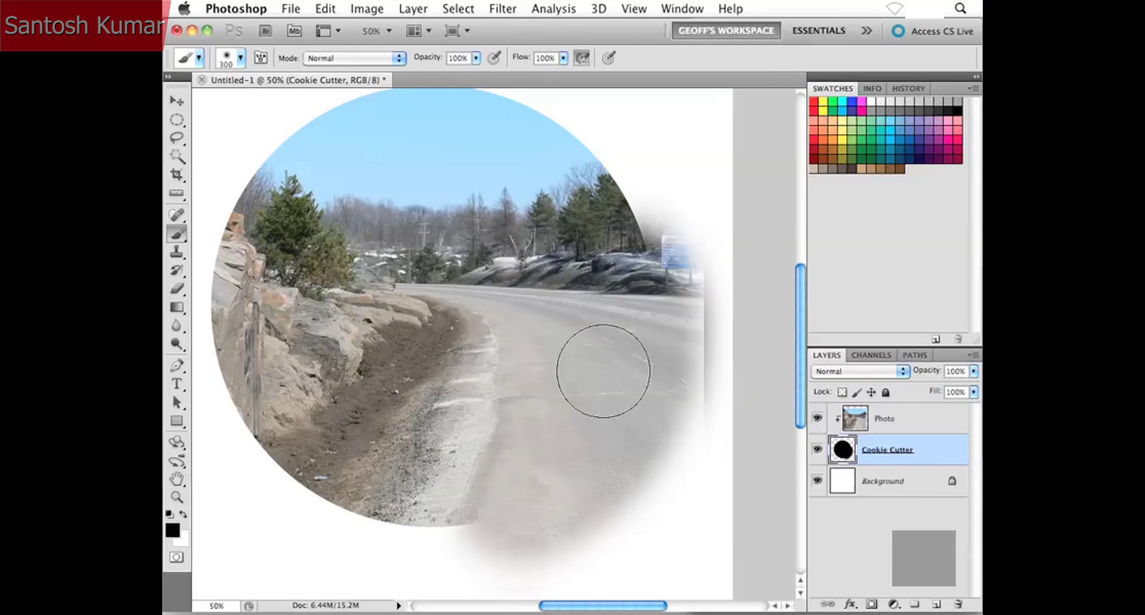
{"action": "mouse_move", "coordinate": [608, 227]}
{"action": "left_mouse_down"}
{"action": "mouse_move", "coordinate": [626, 205]}
{"action": "mouse_move", "coordinate": [601, 332]}
{"action": "left_mouse_up"}
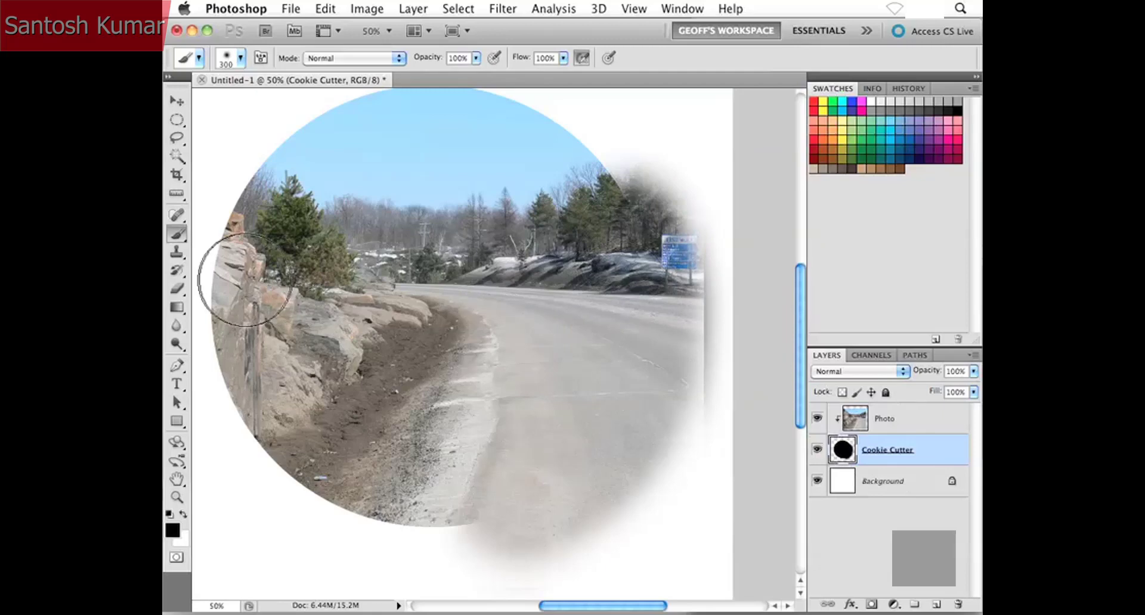
Erase the right side of the Cookie Cutter shape with a hard Eraser enlarged to 250 px, hiding that part of the photo.
{"action": "left_click", "coordinate": [180, 289]}
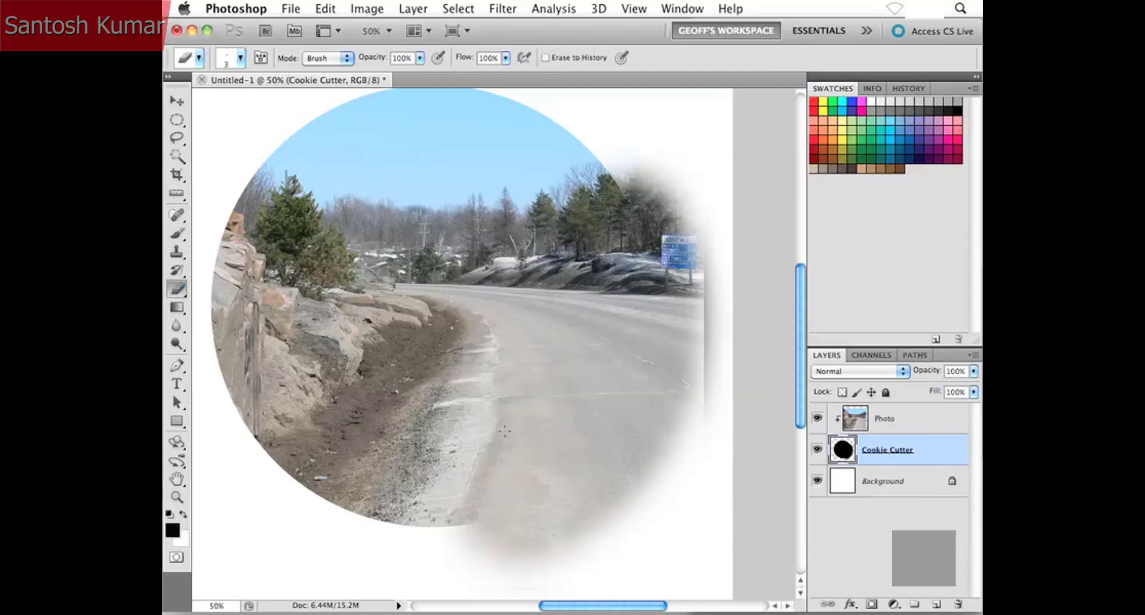
{"action": "key", "text": "bracketright"}
{"action": "key", "text": "bracketright"}
{"action": "key", "text": "bracketright"}
{"action": "key", "text": "bracketright"}
{"action": "key", "text": "bracketright"}
{"action": "key", "text": "bracketright"}
{"action": "key", "text": "bracketright"}
{"action": "key", "text": "bracketright"}
{"action": "key", "text": "bracketright"}
{"action": "key", "text": "bracketright"}
{"action": "key", "text": "bracketright"}
{"action": "key", "text": "bracketright"}
{"action": "key", "text": "bracketright"}
{"action": "key", "text": "bracketright"}
{"action": "key", "text": "bracketright"}
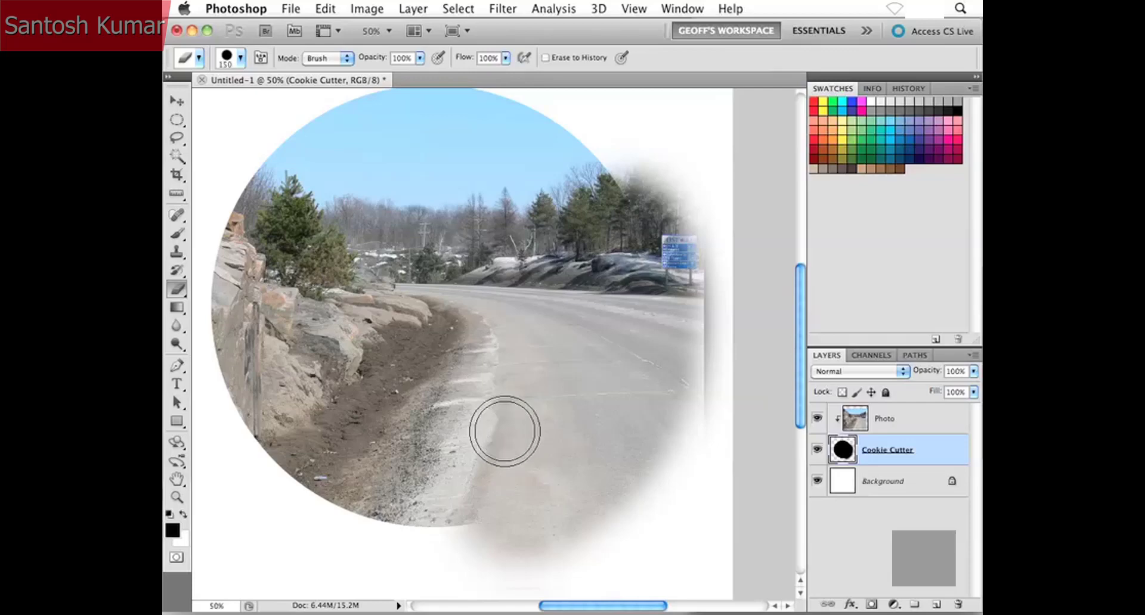
{"action": "mouse_move", "coordinate": [642, 492]}
{"action": "left_mouse_down"}
{"action": "mouse_move", "coordinate": [583, 528]}
{"action": "mouse_move", "coordinate": [706, 407]}
{"action": "mouse_move", "coordinate": [716, 374]}
{"action": "mouse_move", "coordinate": [706, 415]}
{"action": "mouse_move", "coordinate": [712, 231]}
{"action": "mouse_move", "coordinate": [701, 181]}
{"action": "mouse_move", "coordinate": [680, 177]}
{"action": "mouse_move", "coordinate": [673, 161]}
{"action": "mouse_move", "coordinate": [678, 335]}
{"action": "mouse_move", "coordinate": [638, 480]}
{"action": "mouse_move", "coordinate": [471, 552]}
{"action": "mouse_move", "coordinate": [614, 375]}
{"action": "left_mouse_up"}
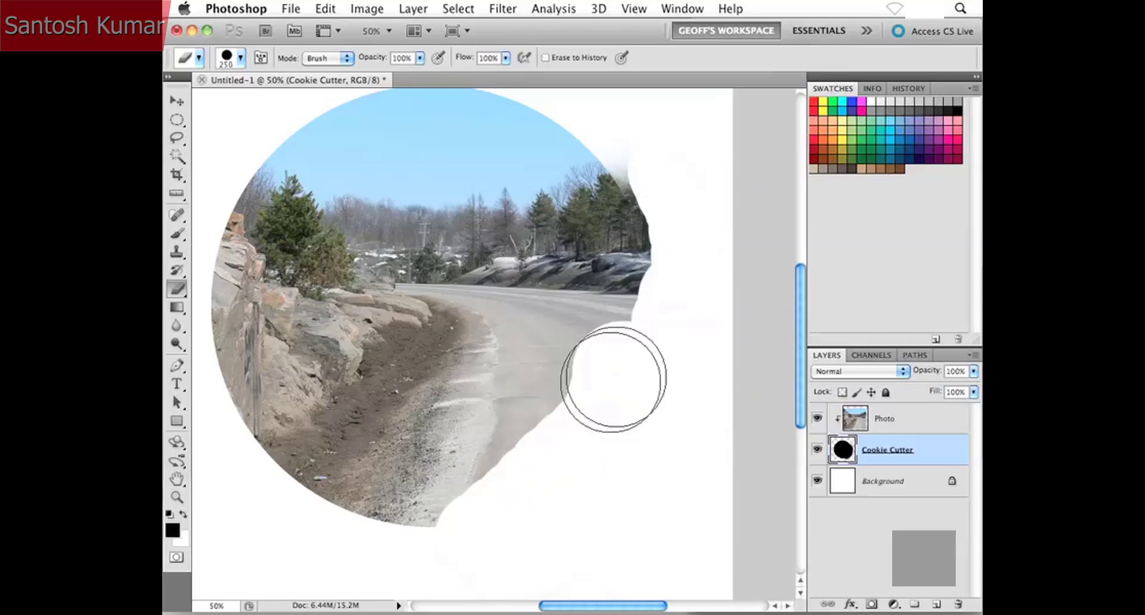
{"action": "left_click_drag", "start_coordinate": [421, 324], "coordinate": [472, 386]}
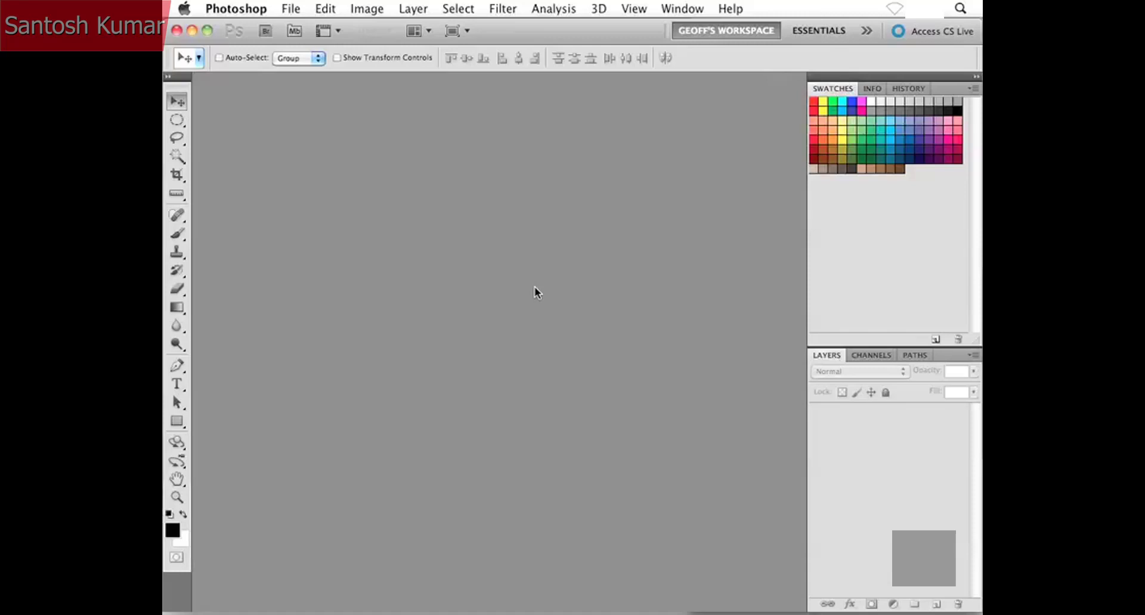
Open Texture1.psd and Texture2.jpg together from the Project Files folder.
{"action": "key", "text": "super+o"}
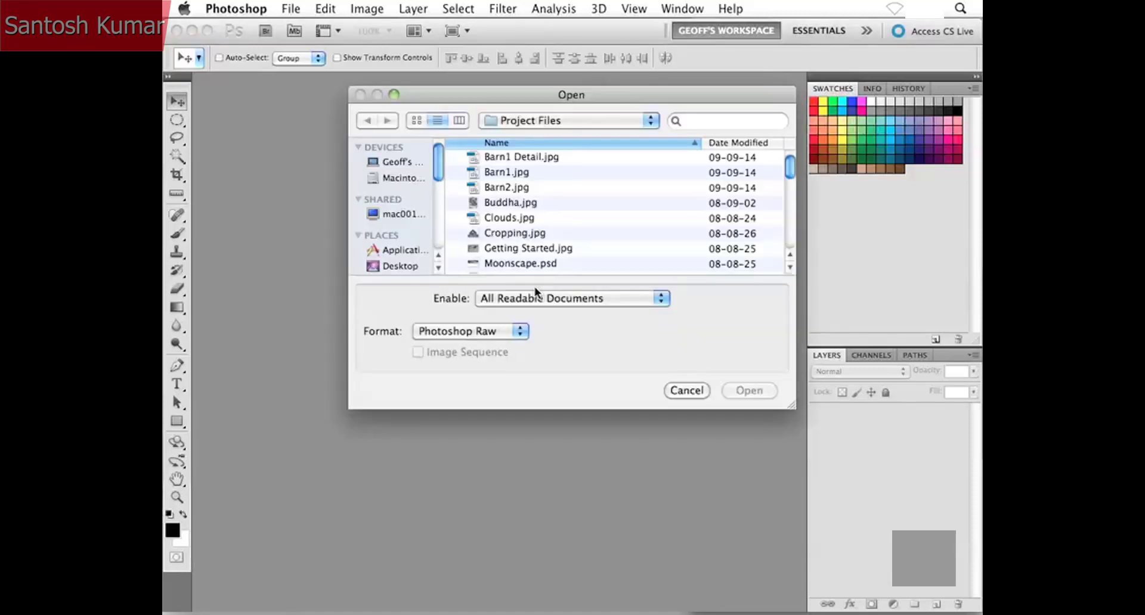
{"action": "scroll", "coordinate": [627, 217], "scroll_direction": "down", "scroll_amount": 8}
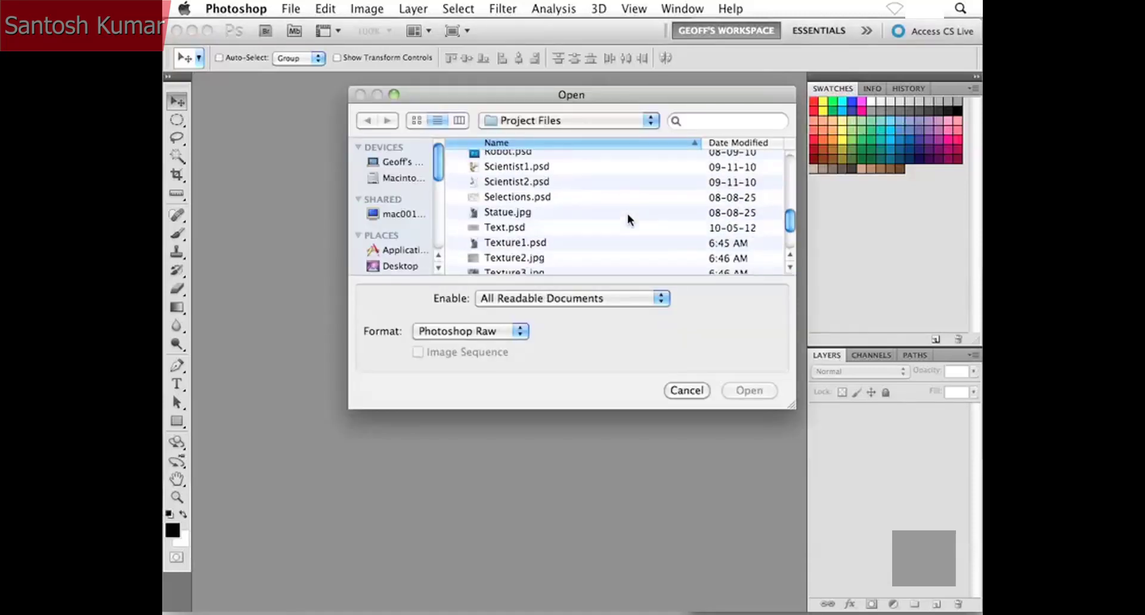
{"action": "scroll", "coordinate": [627, 214], "scroll_direction": "down", "scroll_amount": 2}
{"action": "left_click", "coordinate": [536, 202]}
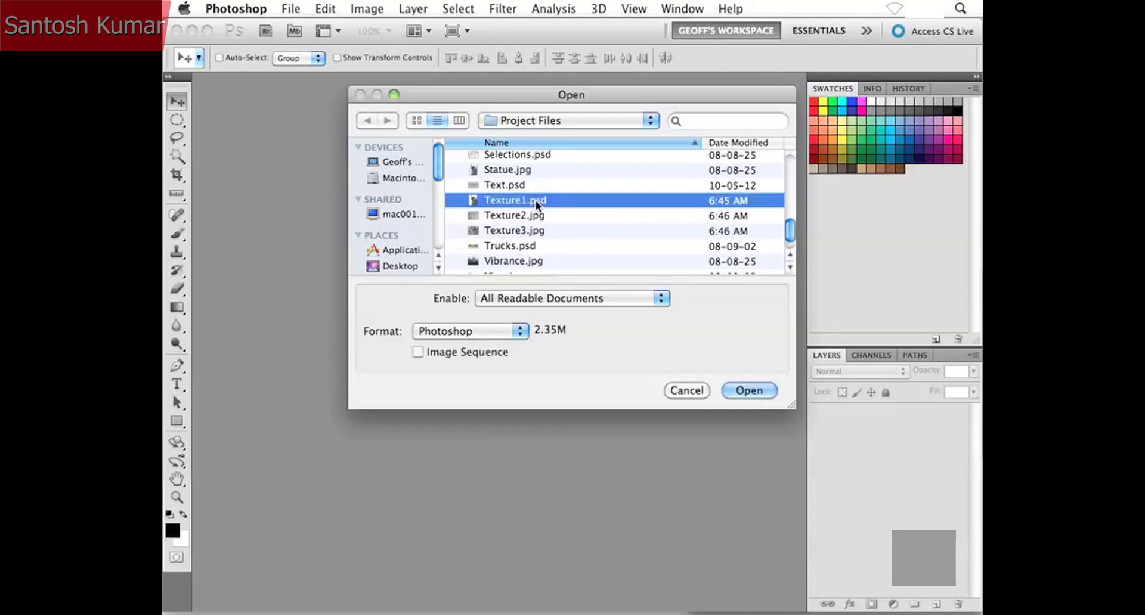
{"action": "left_click", "coordinate": [528, 218], "text": "shift"}
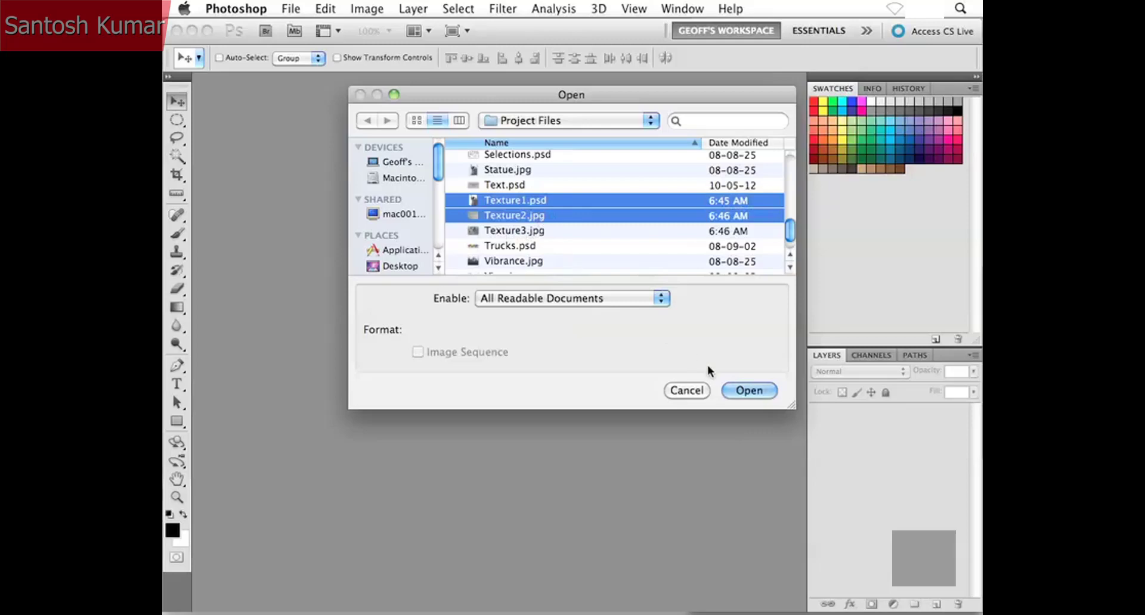
{"action": "left_click", "coordinate": [738, 390]}
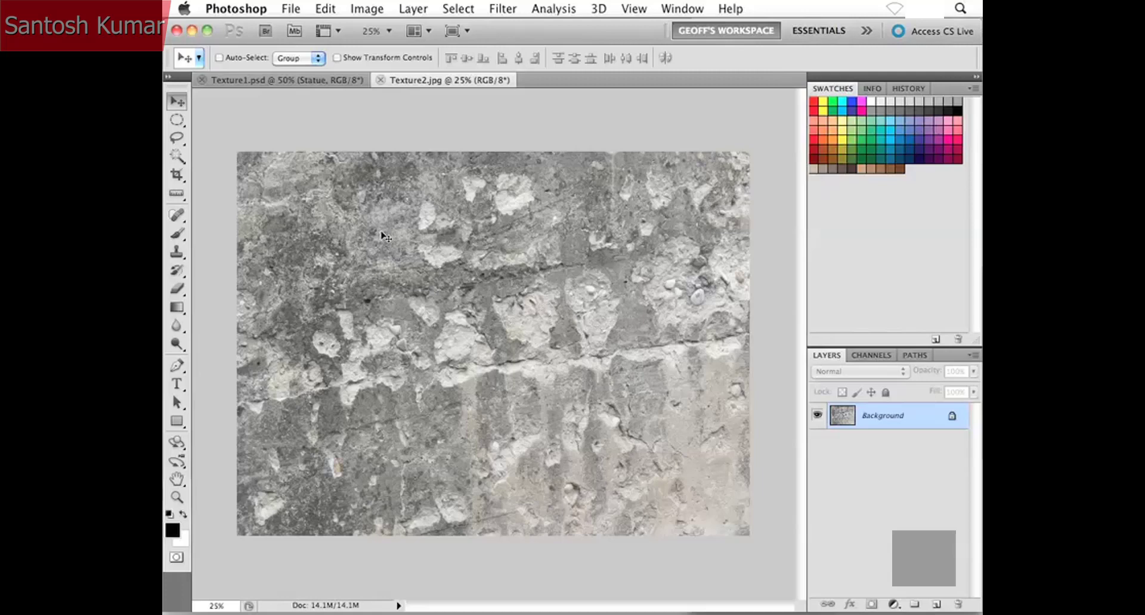
Float Texture1.psd and Texture2.jpg in separate overlapping windows, lower the statue window and bring Texture2.jpg to the front.
{"action": "left_click", "coordinate": [245, 80]}
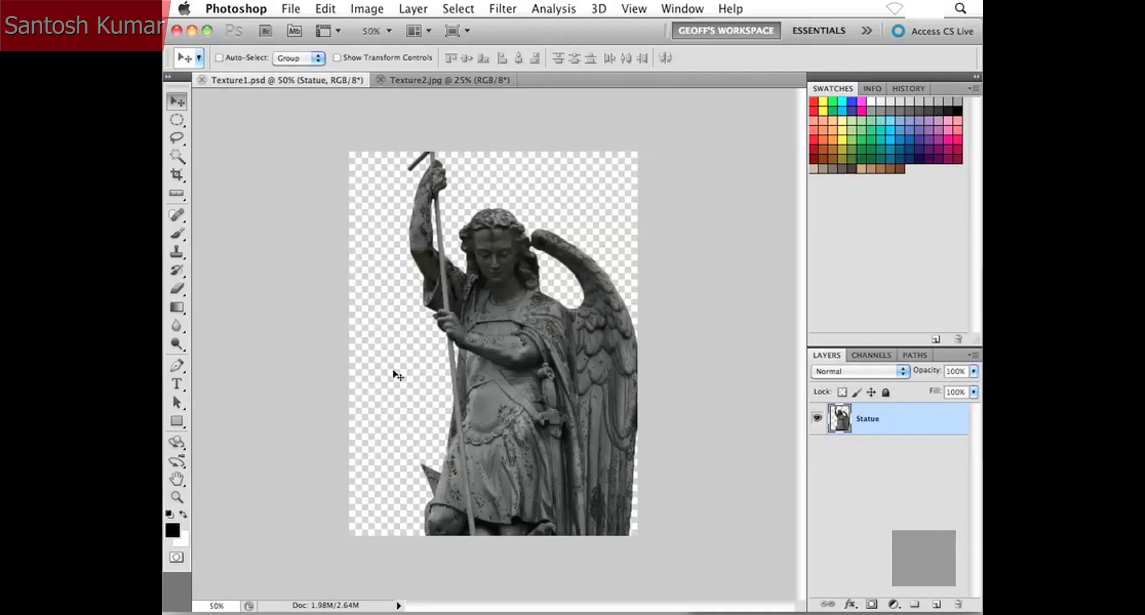
{"action": "left_click", "coordinate": [417, 80]}
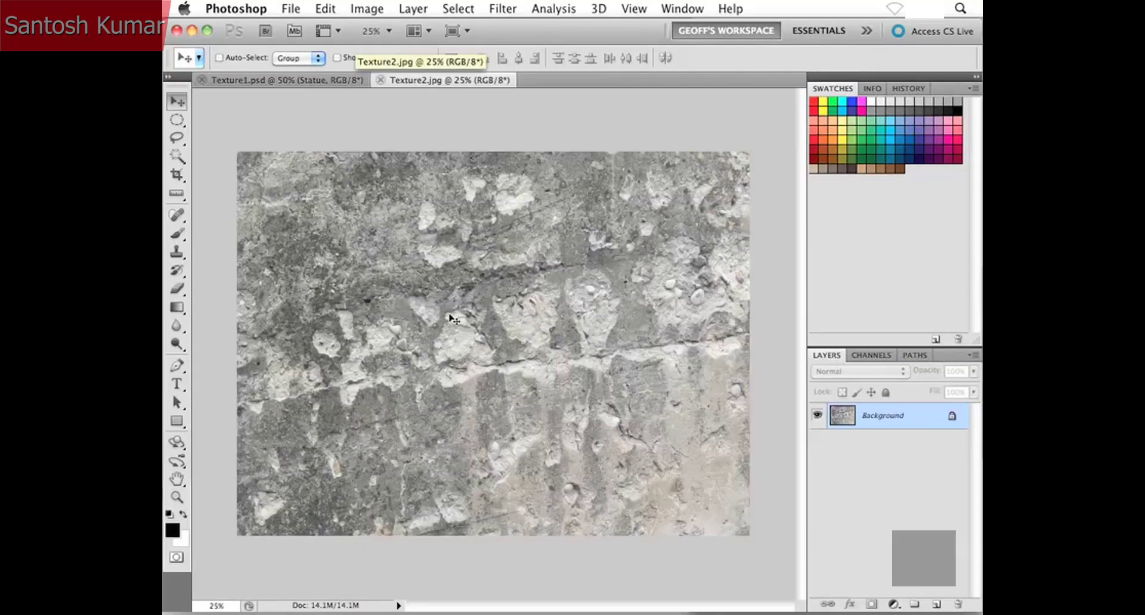
{"action": "left_click", "coordinate": [307, 80]}
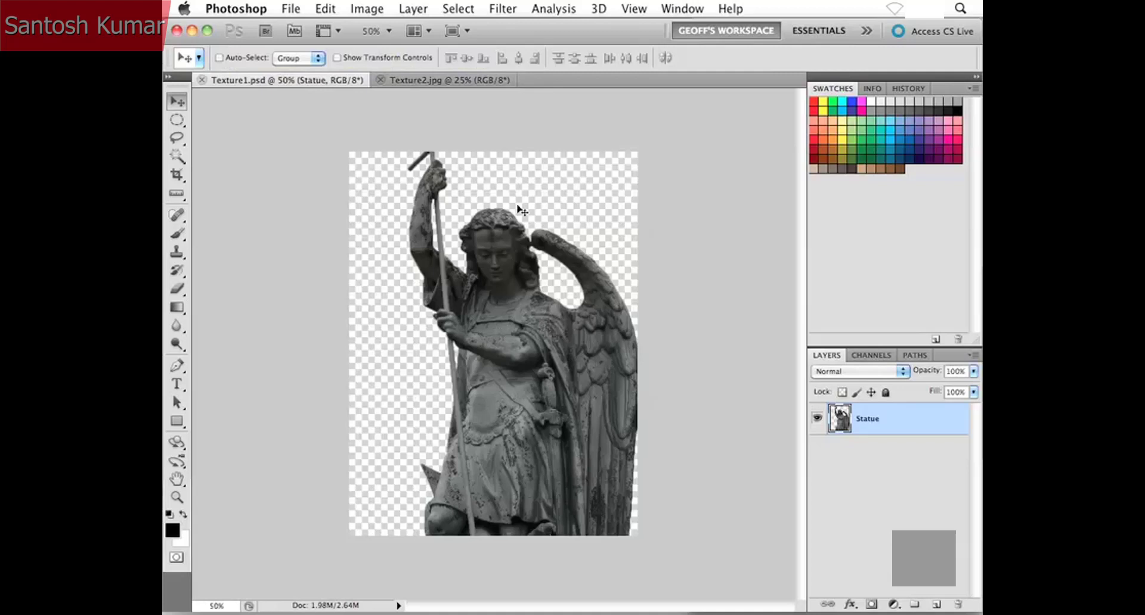
{"action": "left_click", "coordinate": [428, 32]}
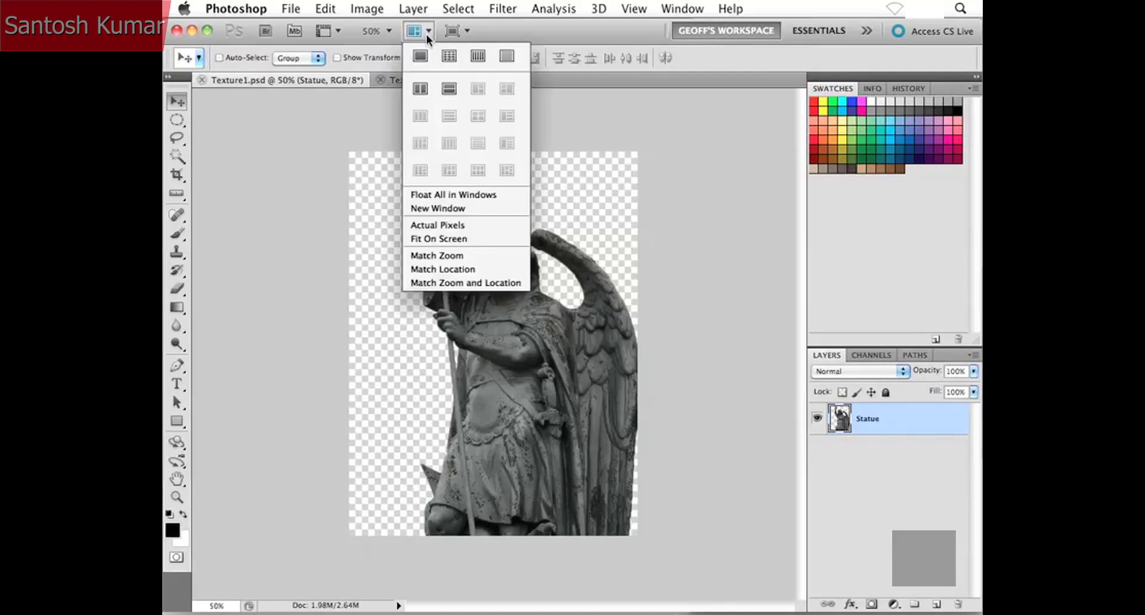
{"action": "left_click", "coordinate": [413, 194]}
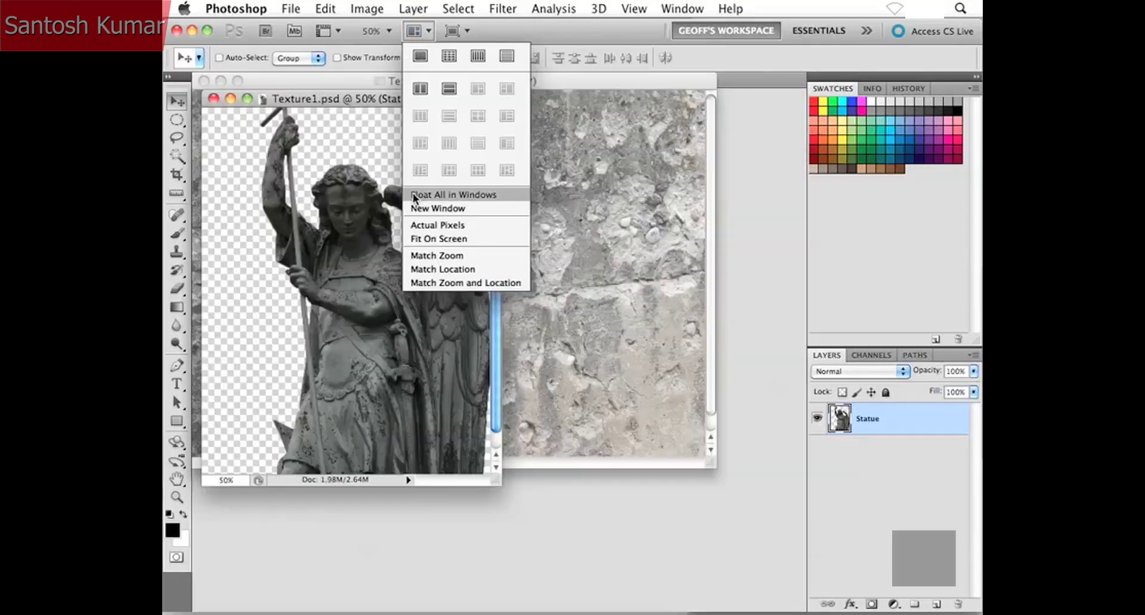
{"action": "left_click_drag", "start_coordinate": [400, 102], "coordinate": [405, 215]}
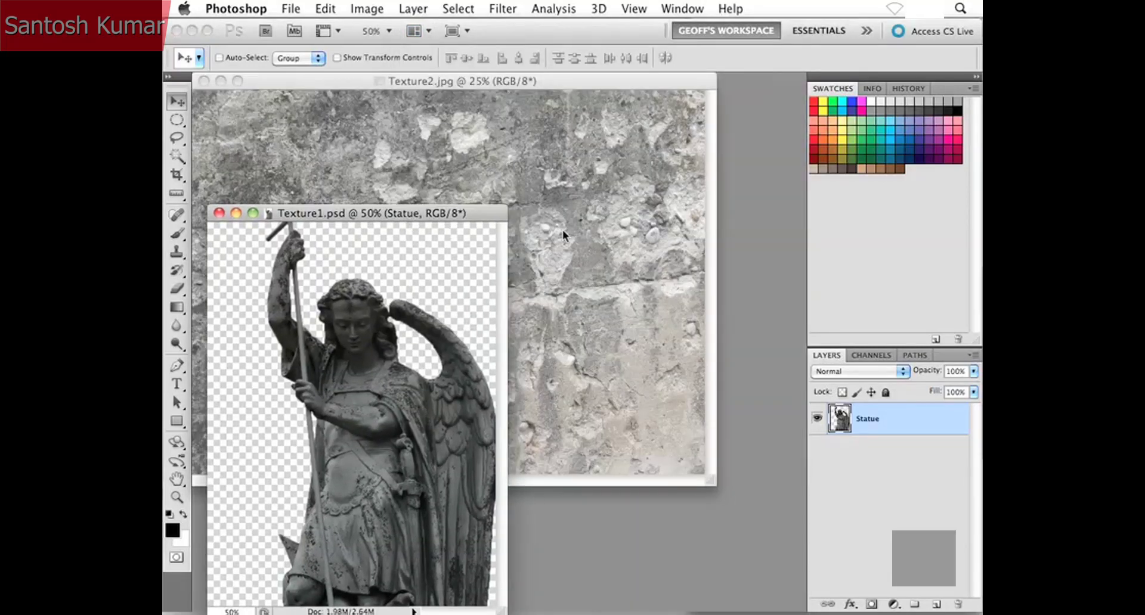
{"action": "left_click", "coordinate": [589, 213]}
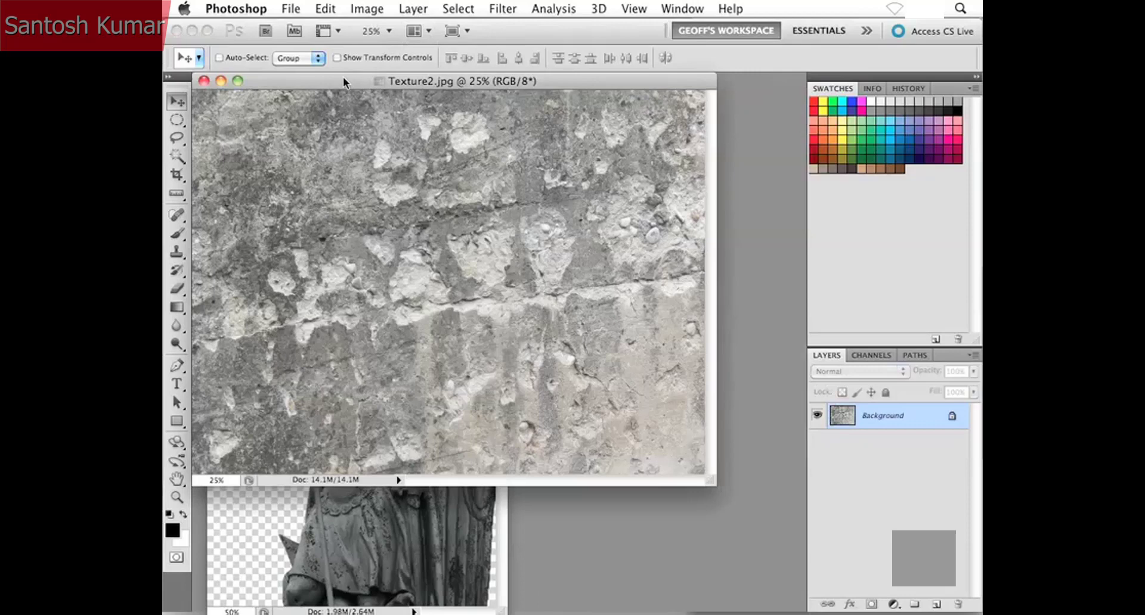
Copy the wall image from Texture2.jpg into Texture1.psd so it covers the statue, and close Texture2.jpg.
{"action": "left_click_drag", "start_coordinate": [342, 77], "coordinate": [574, 102]}
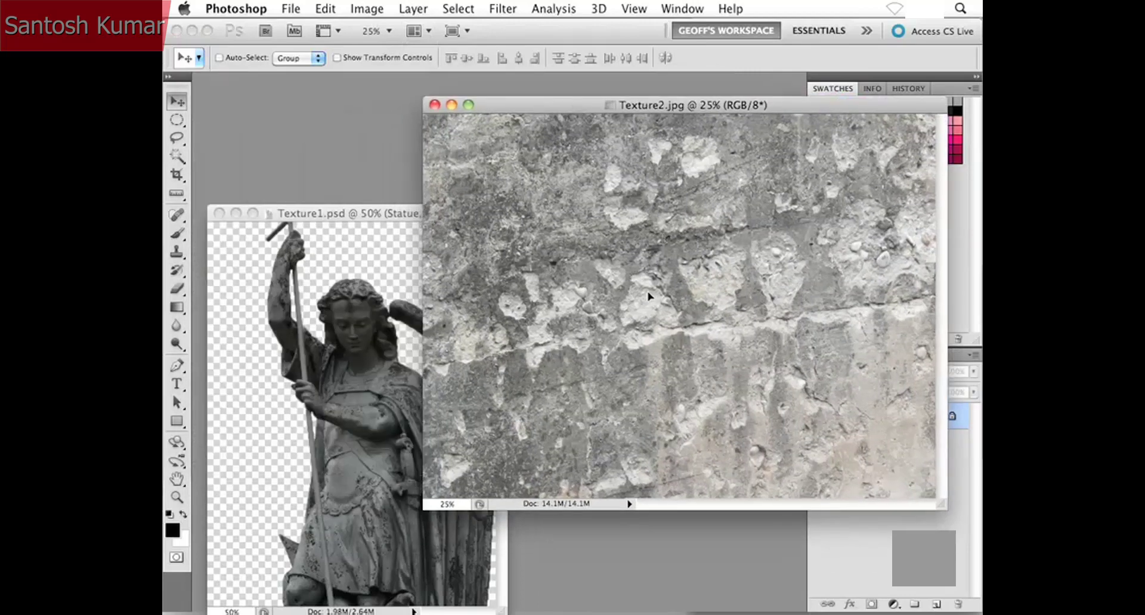
{"action": "left_click_drag", "start_coordinate": [471, 384], "coordinate": [333, 382]}
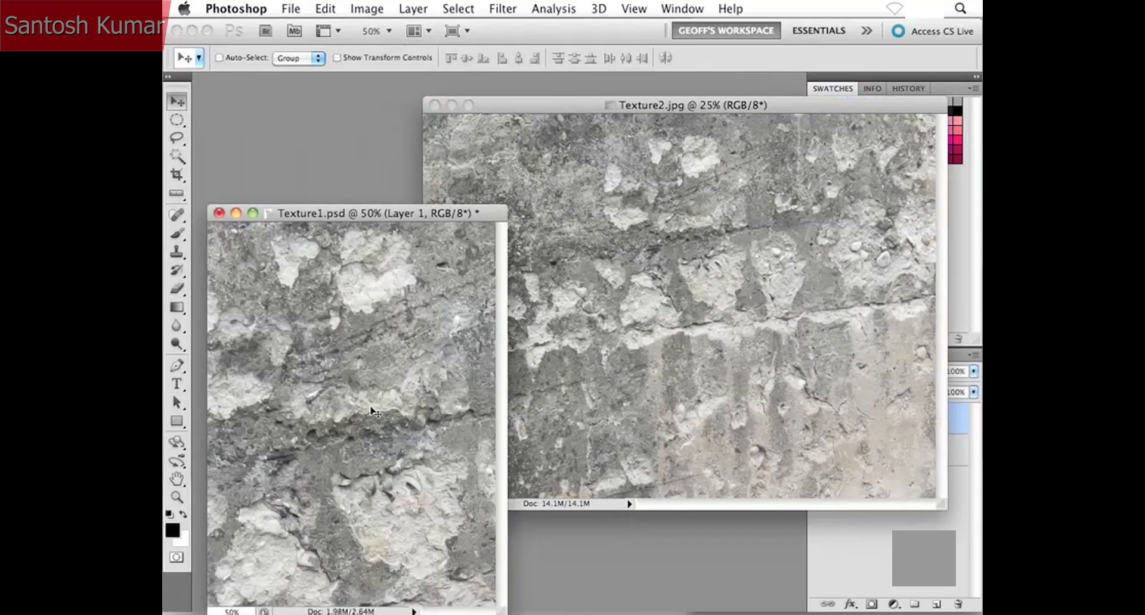
{"action": "left_click", "coordinate": [624, 292]}
{"action": "left_click_drag", "start_coordinate": [545, 100], "coordinate": [533, 98]}
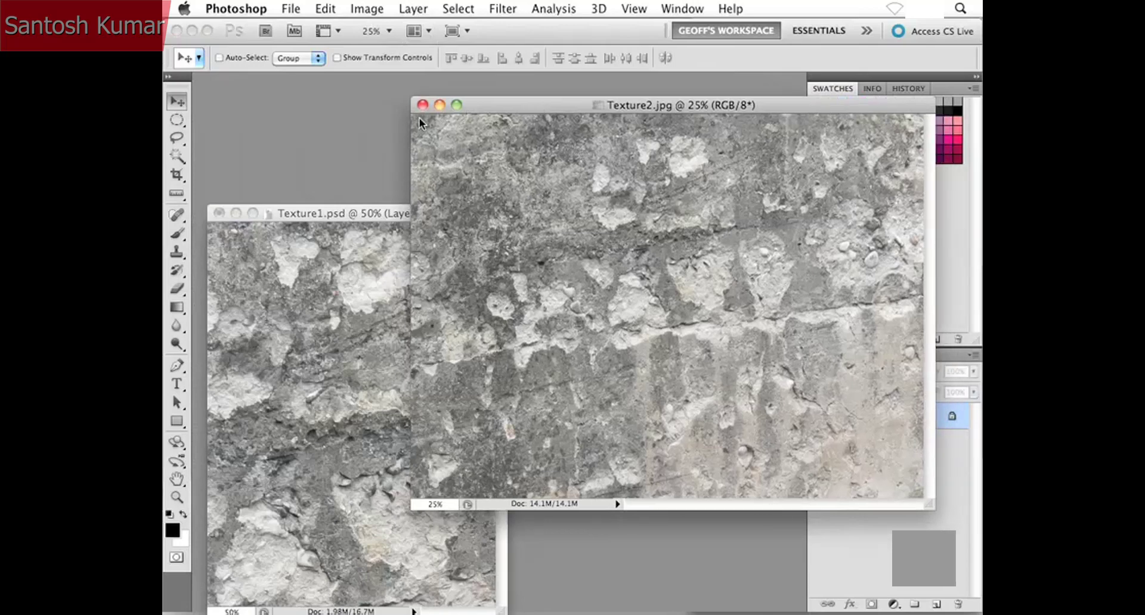
{"action": "left_click", "coordinate": [422, 104]}
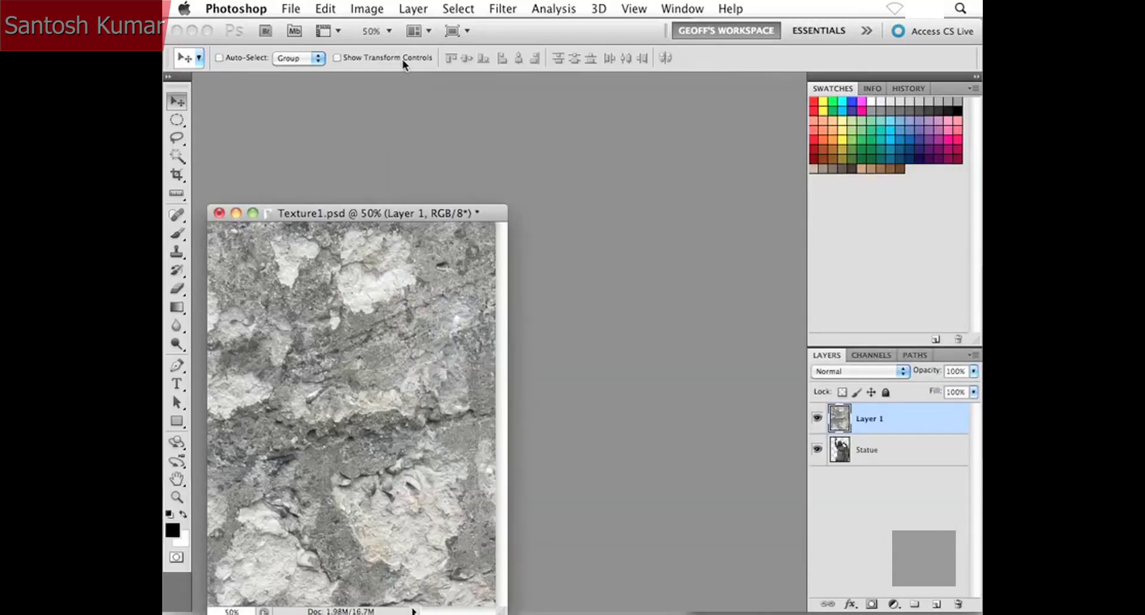
Consolidate Texture1.psd into a tabbed document and clip the wall image layer to the Statue layer.
{"action": "left_click", "coordinate": [416, 31]}
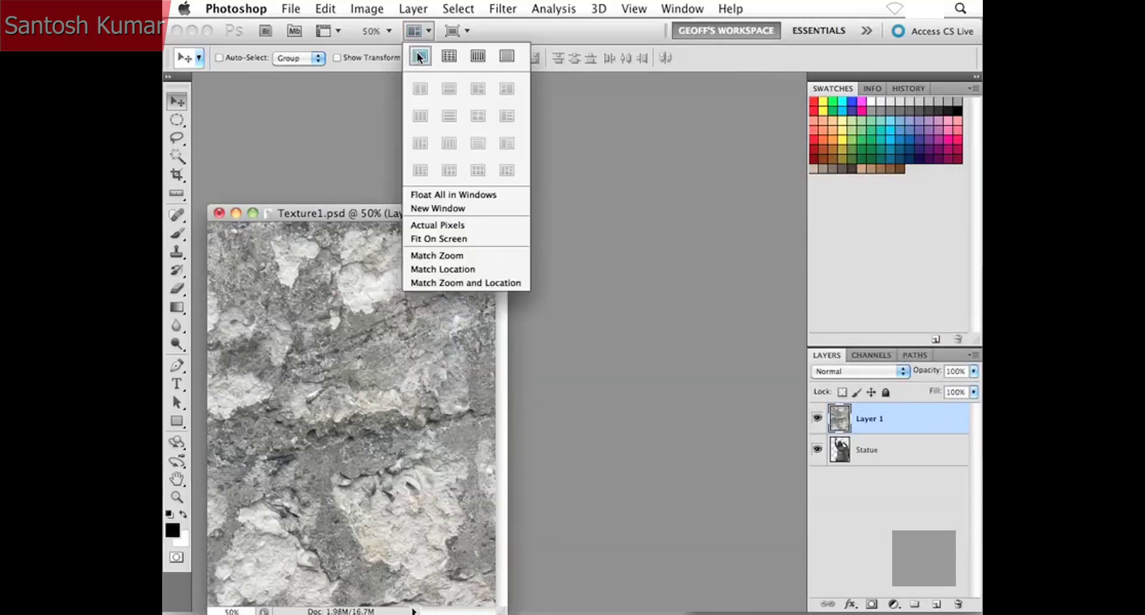
{"action": "left_click", "coordinate": [419, 56]}
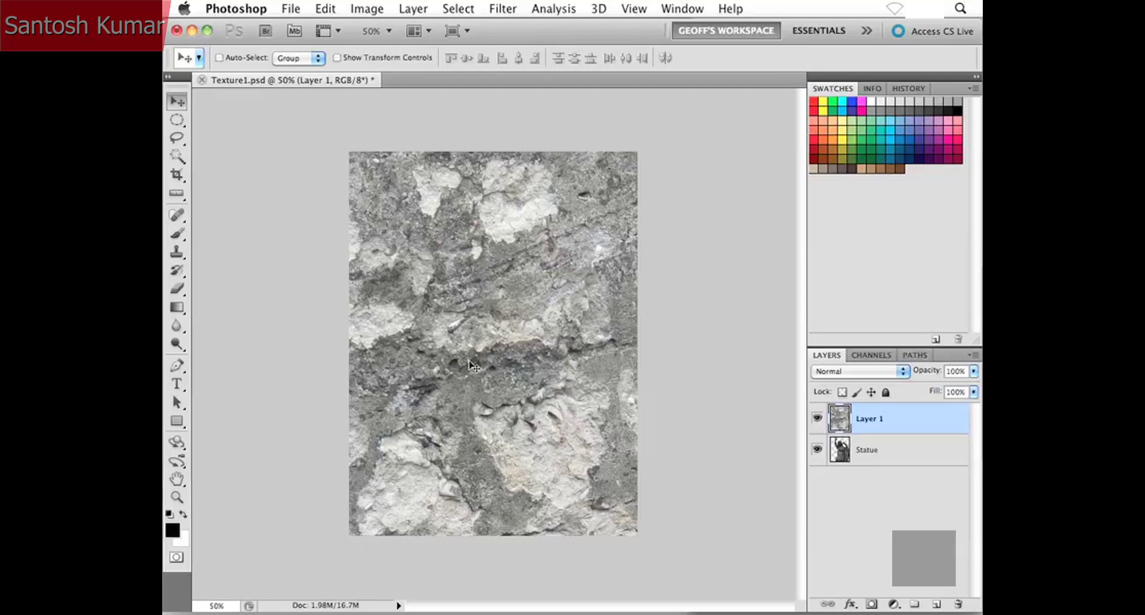
{"action": "left_click", "coordinate": [924, 435], "text": "alt"}
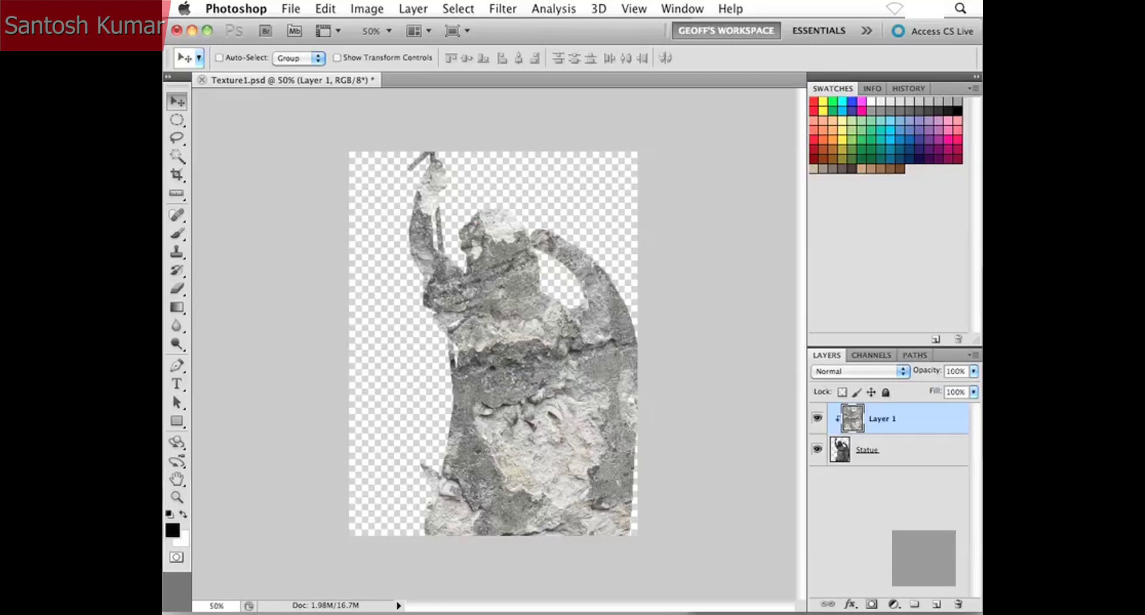
Add a new layer beneath the Statue layer, fill it with white and name it White BG.
{"action": "left_click", "coordinate": [936, 605]}
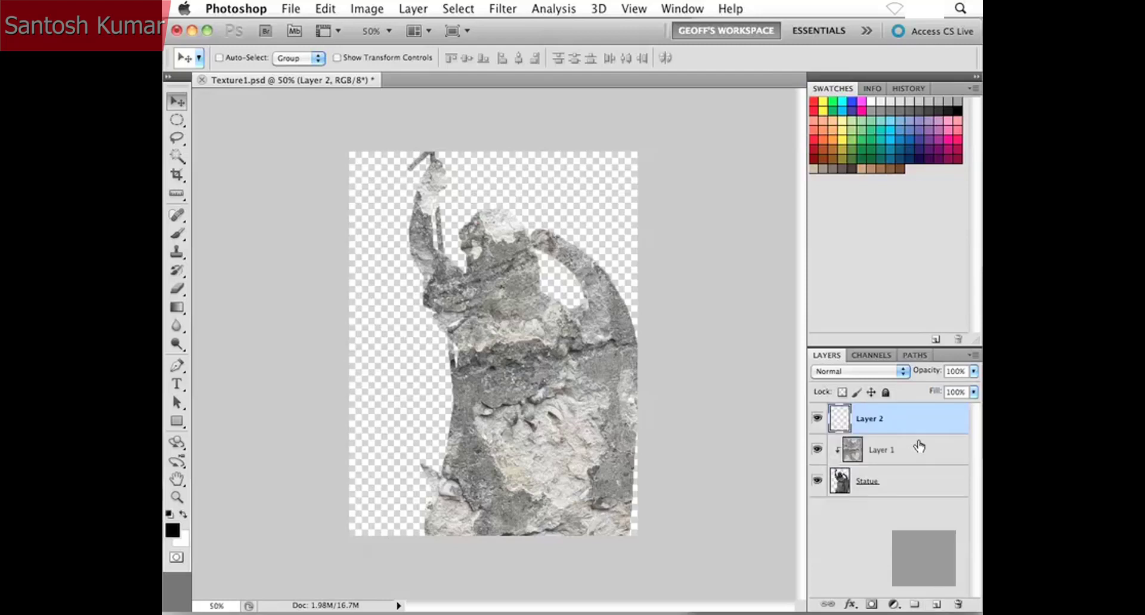
{"action": "left_click_drag", "start_coordinate": [903, 416], "coordinate": [898, 490]}
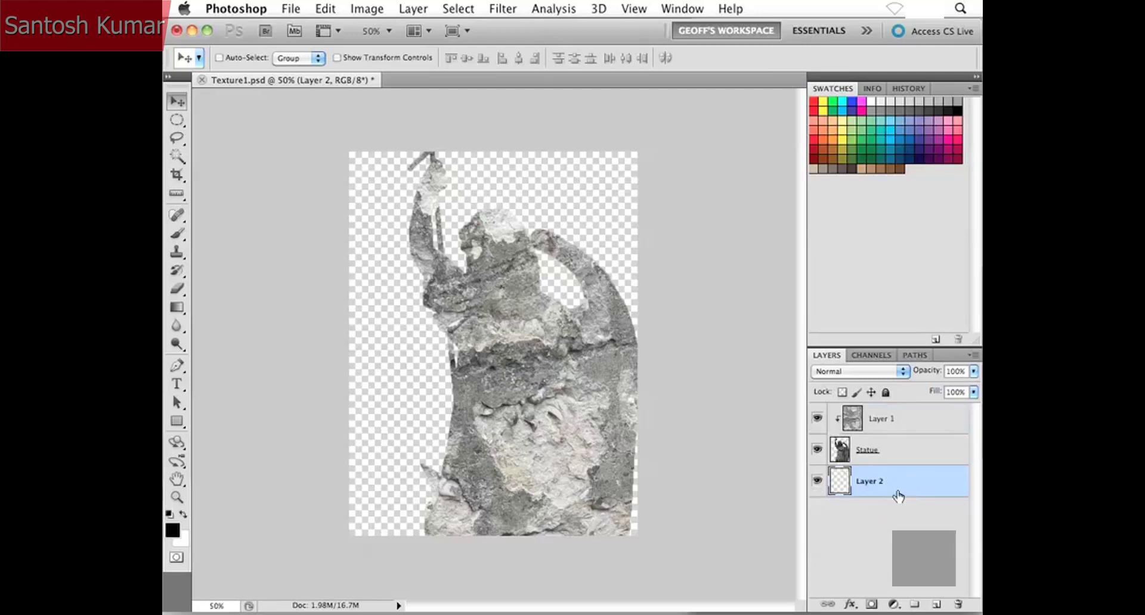
{"action": "key", "text": "super+BackSpace"}
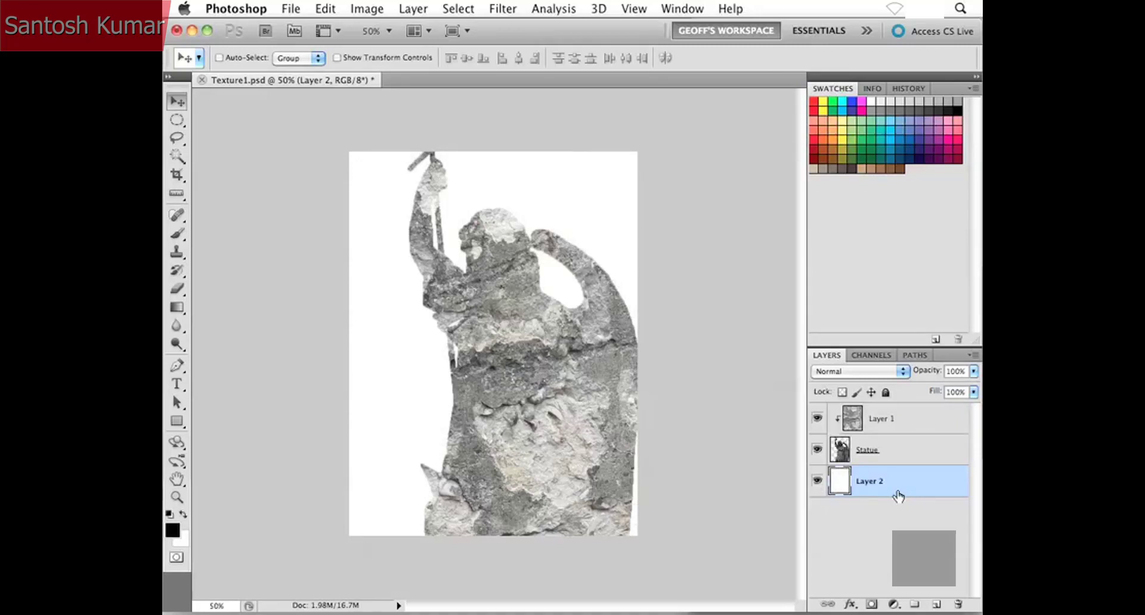
{"action": "double_click", "coordinate": [870, 483]}
{"action": "type", "text": "White BG"}
{"action": "key", "text": "Return"}
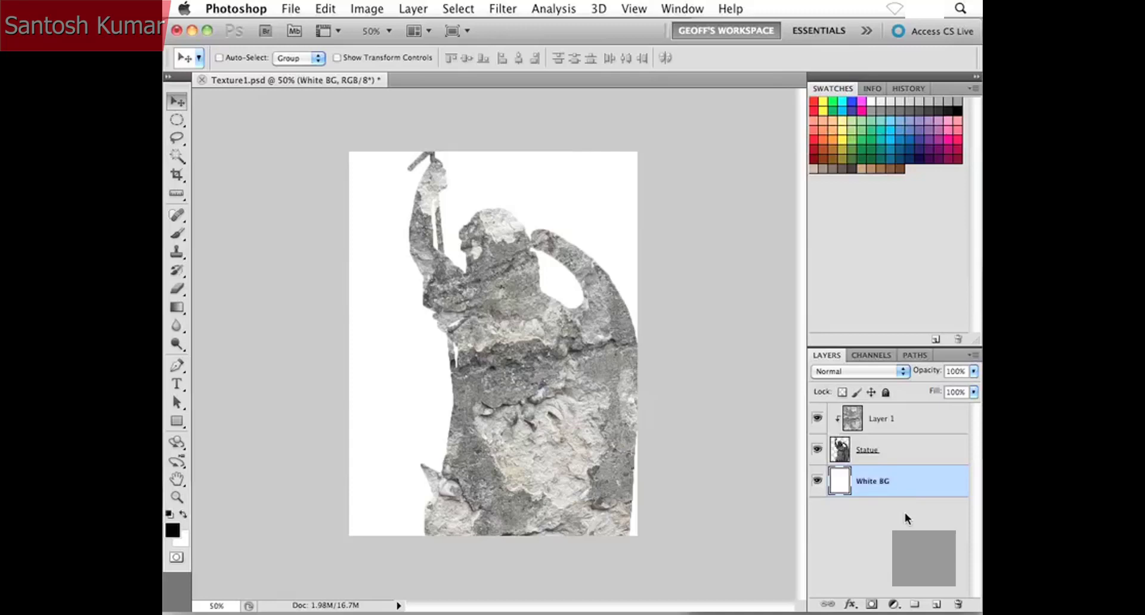
Rename the clipped wall image layer as Texture.
{"action": "left_click", "coordinate": [908, 422]}
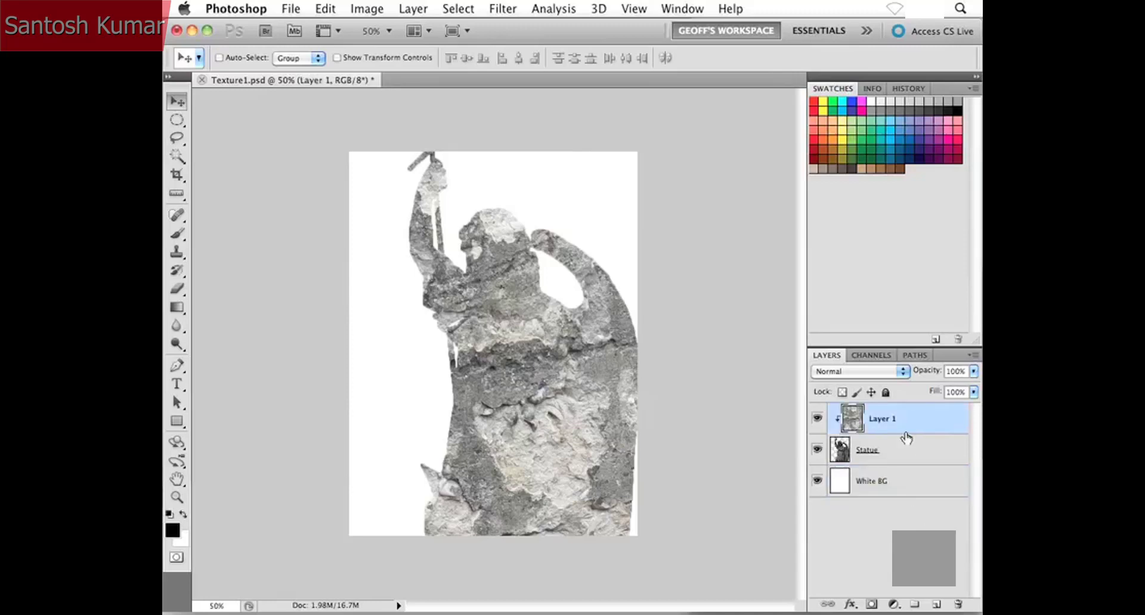
{"action": "double_click", "coordinate": [874, 421]}
{"action": "type", "text": "Texture"}
{"action": "key", "text": "Return"}
Try a lower opacity on the Texture layer in Normal mode and return it to 100%.
{"action": "left_click", "coordinate": [973, 372]}
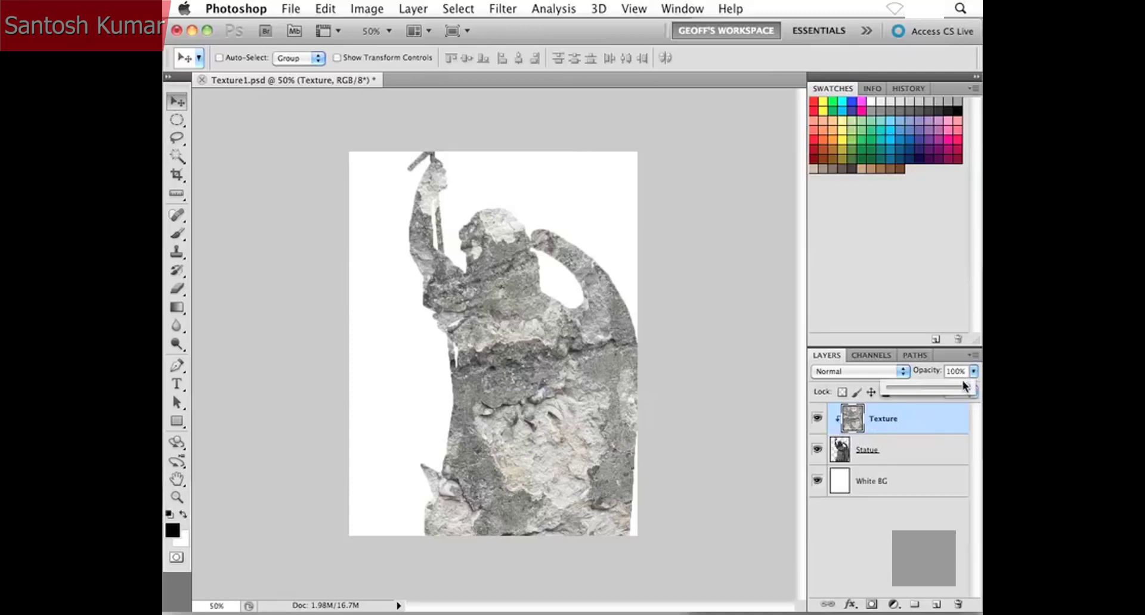
{"action": "mouse_move", "coordinate": [939, 385]}
{"action": "left_mouse_down"}
{"action": "mouse_move", "coordinate": [903, 388]}
{"action": "mouse_move", "coordinate": [960, 386]}
{"action": "left_mouse_up"}
{"action": "left_click", "coordinate": [919, 419]}
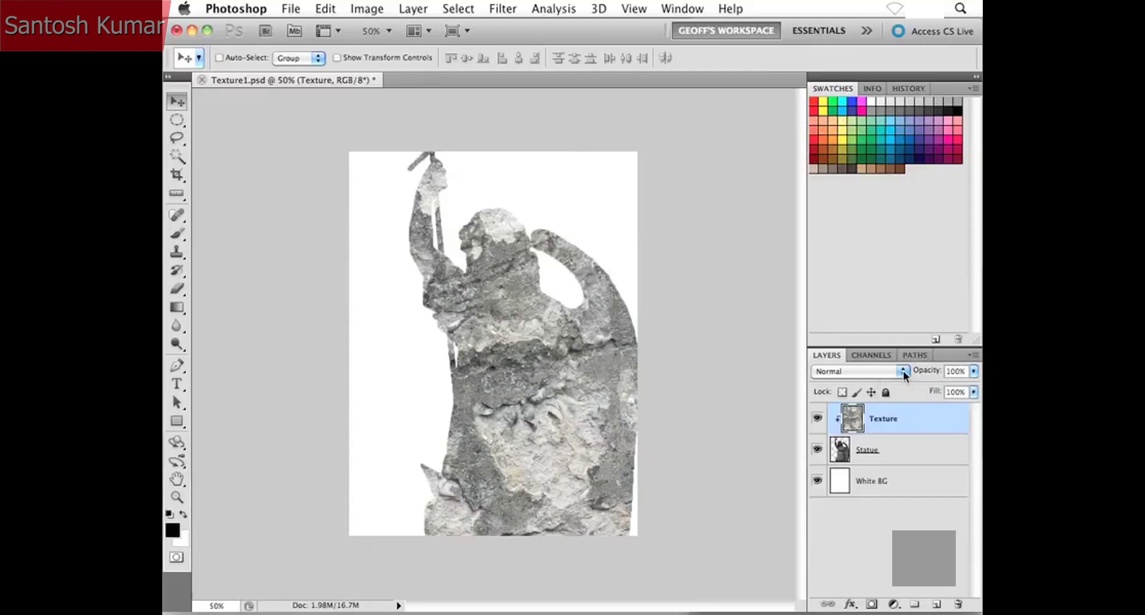
Set the Texture layer's blend mode to Overlay and inspect the statue at 66.7% zoom.
{"action": "left_click", "coordinate": [902, 371]}
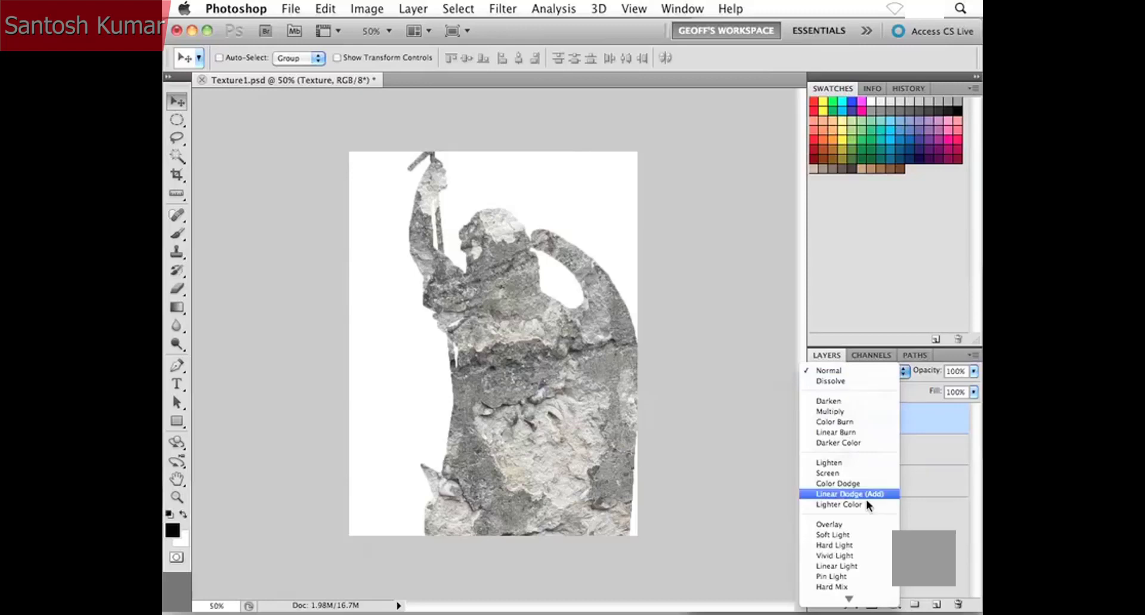
{"action": "left_click", "coordinate": [845, 525]}
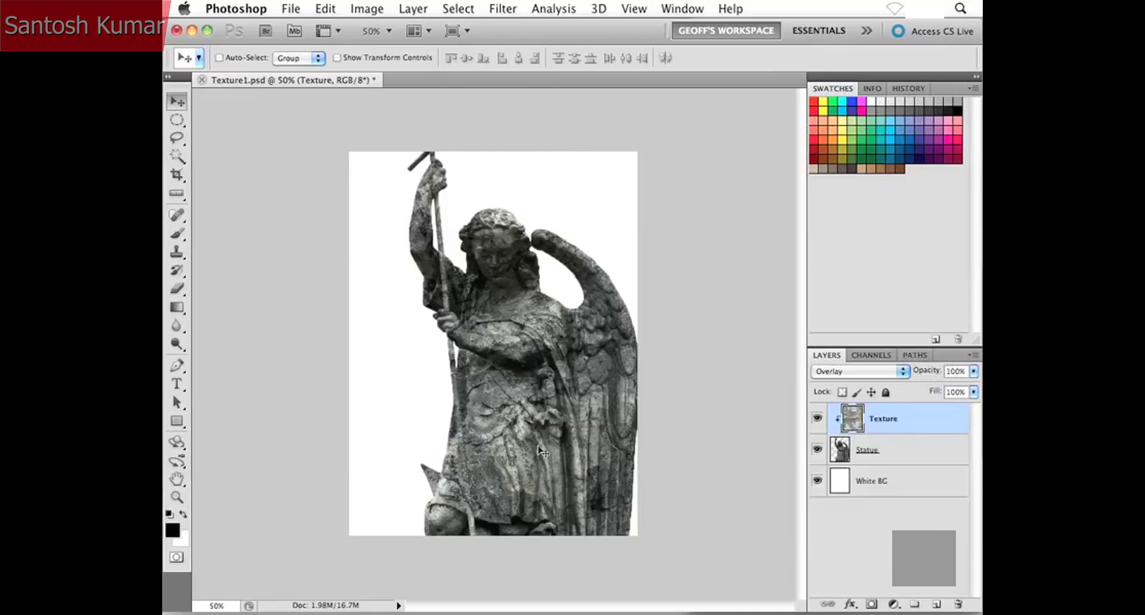
{"action": "key", "text": "super+equal"}
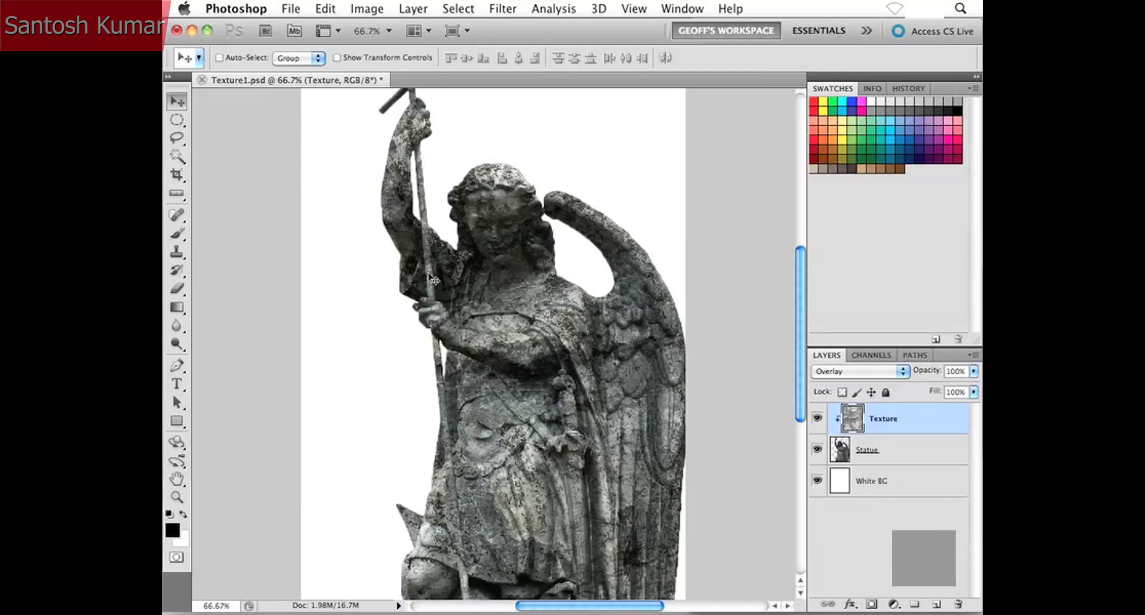
{"action": "mouse_move", "coordinate": [525, 397]}
{"action": "left_mouse_down"}
{"action": "mouse_move", "coordinate": [521, 364]}
{"action": "mouse_move", "coordinate": [524, 386]}
{"action": "left_mouse_up"}
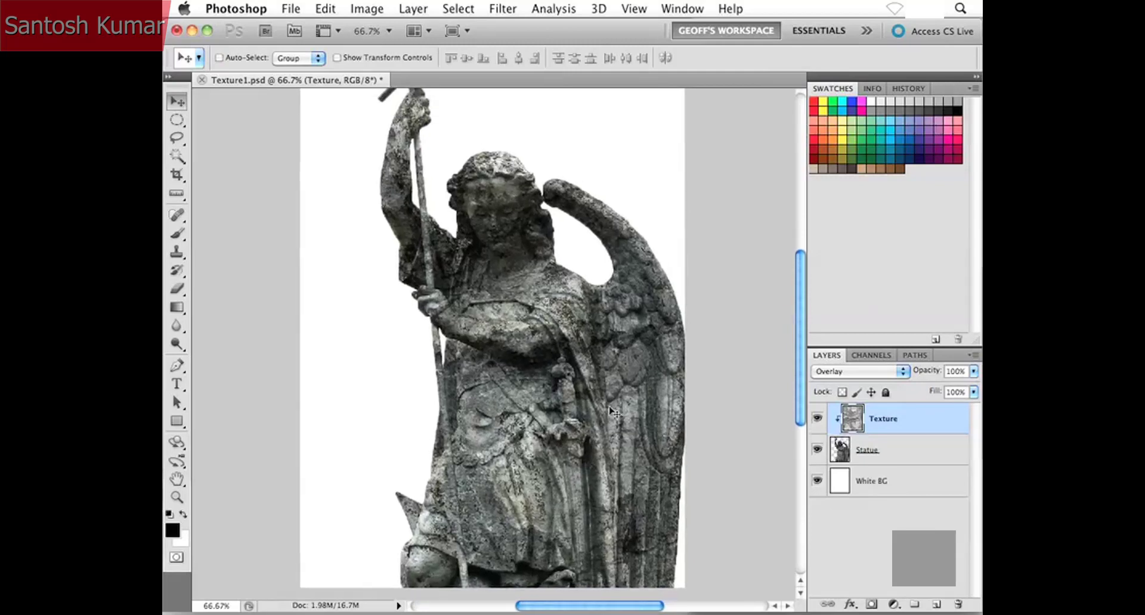
Try about 83% opacity on the Overlay Texture layer and restore it to 100%.
{"action": "left_click", "coordinate": [973, 370]}
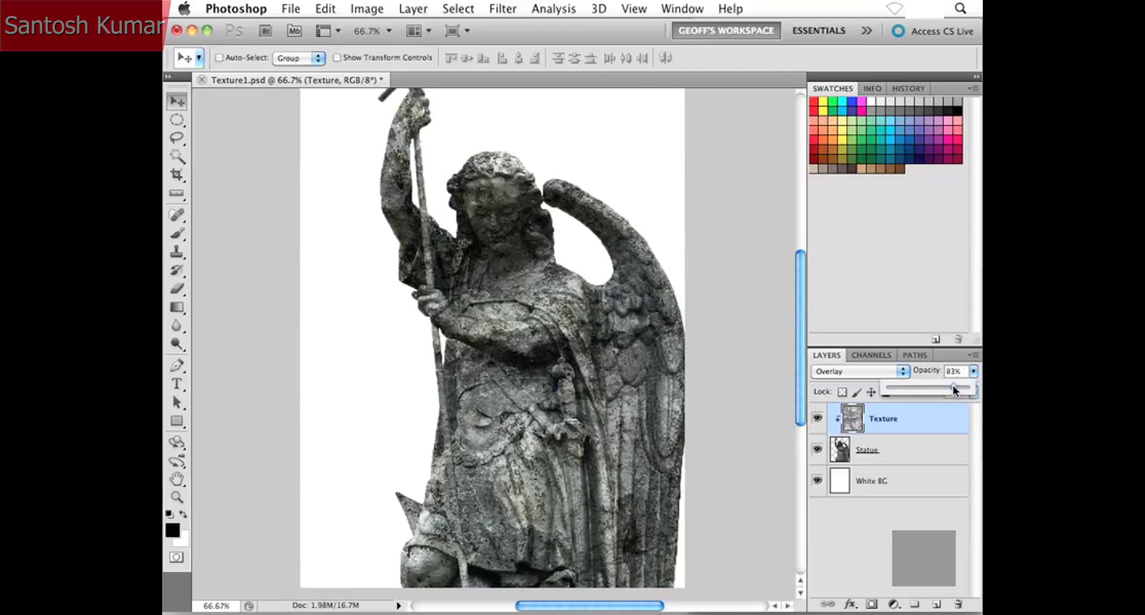
{"action": "mouse_move", "coordinate": [953, 389]}
{"action": "left_mouse_down"}
{"action": "mouse_move", "coordinate": [933, 390]}
{"action": "mouse_move", "coordinate": [970, 384]}
{"action": "left_mouse_up"}
{"action": "left_click", "coordinate": [910, 425]}
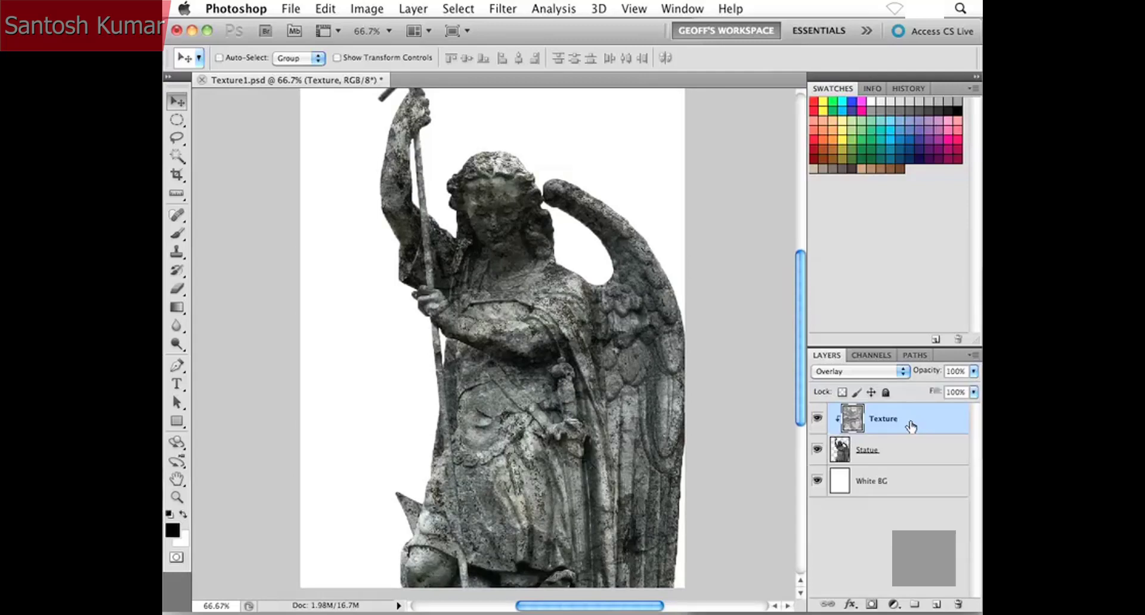
Try the Hard Light, Difference, Darker Color and Multiply blend modes on the Texture layer.
{"action": "left_click", "coordinate": [893, 373]}
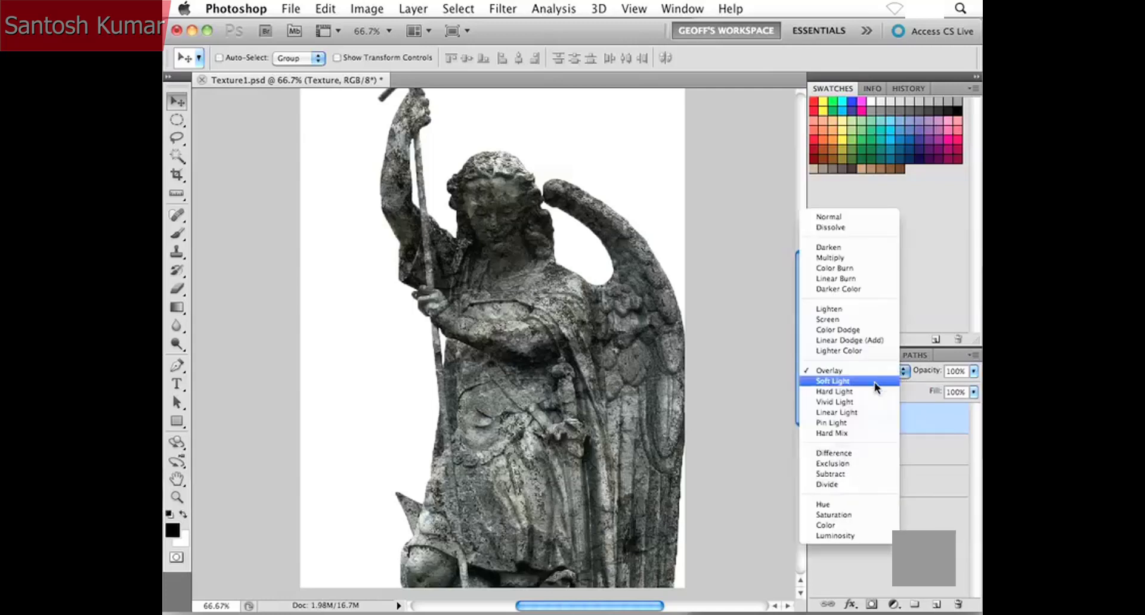
{"action": "left_click", "coordinate": [871, 390]}
{"action": "left_click", "coordinate": [885, 370]}
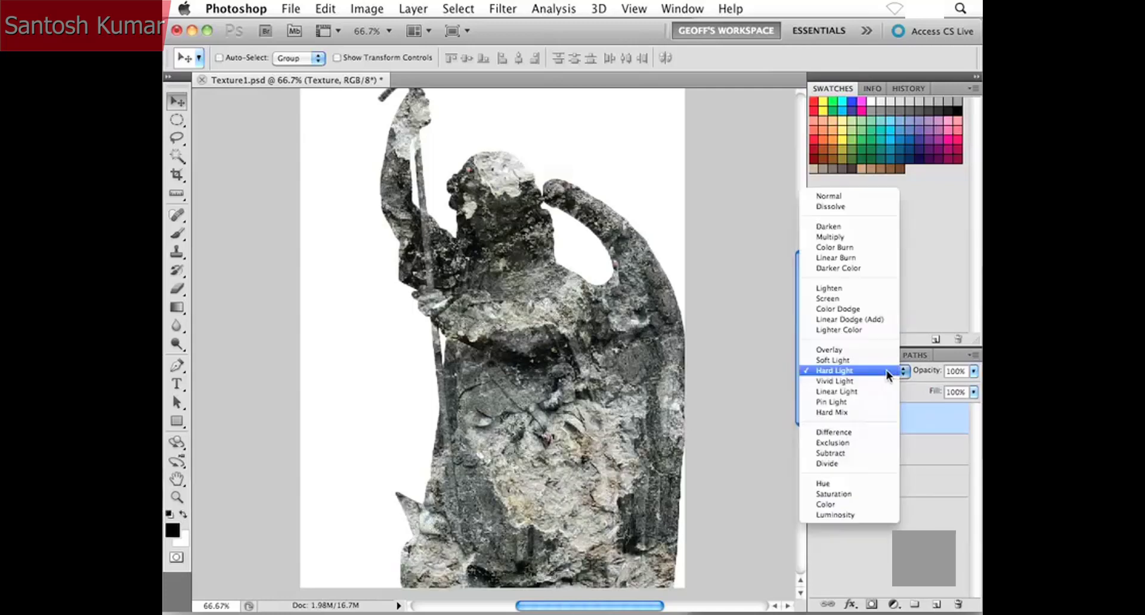
{"action": "left_click", "coordinate": [856, 429]}
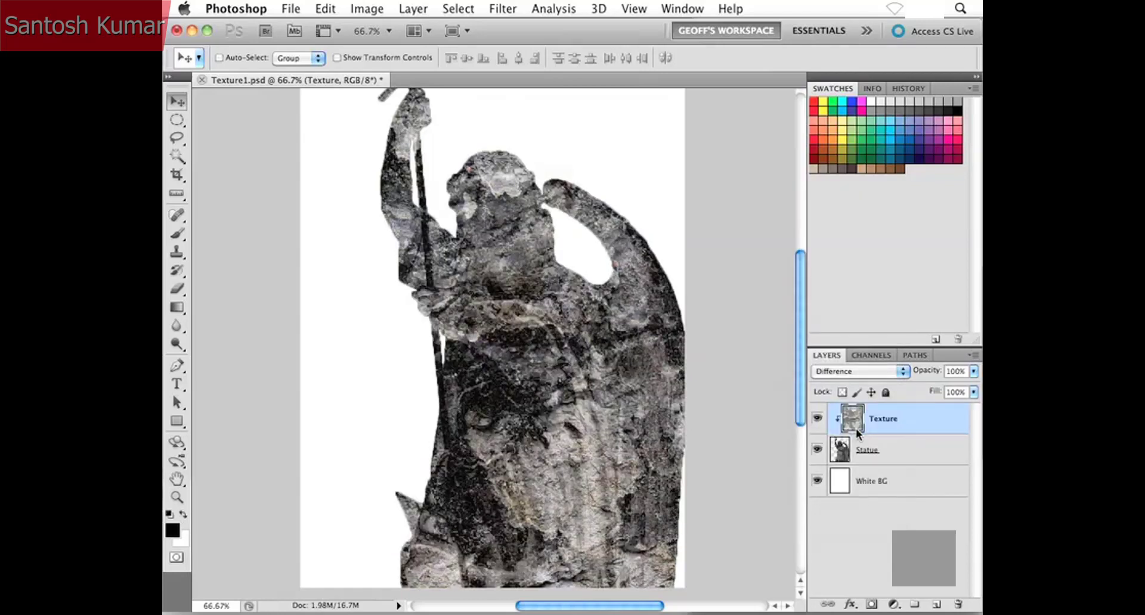
{"action": "left_click", "coordinate": [857, 372]}
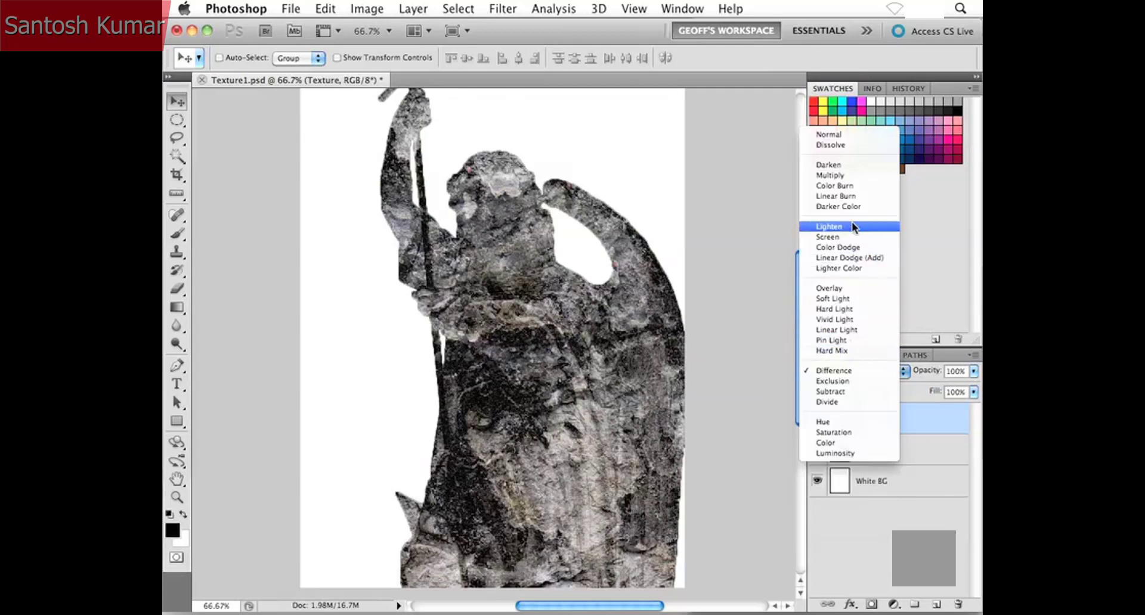
{"action": "left_click", "coordinate": [846, 204]}
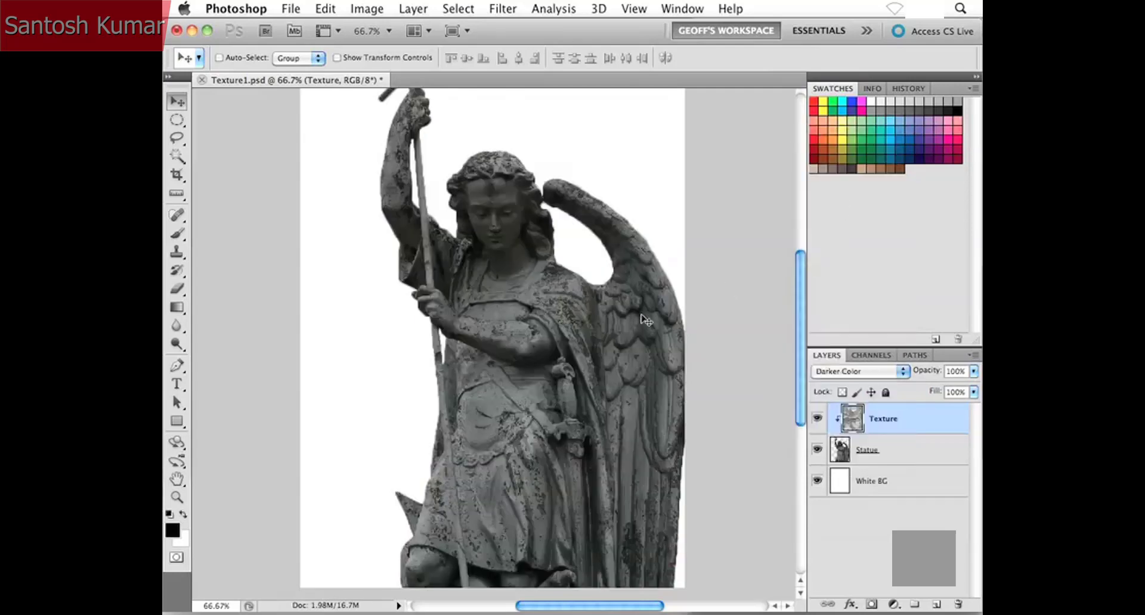
{"action": "left_click", "coordinate": [867, 370]}
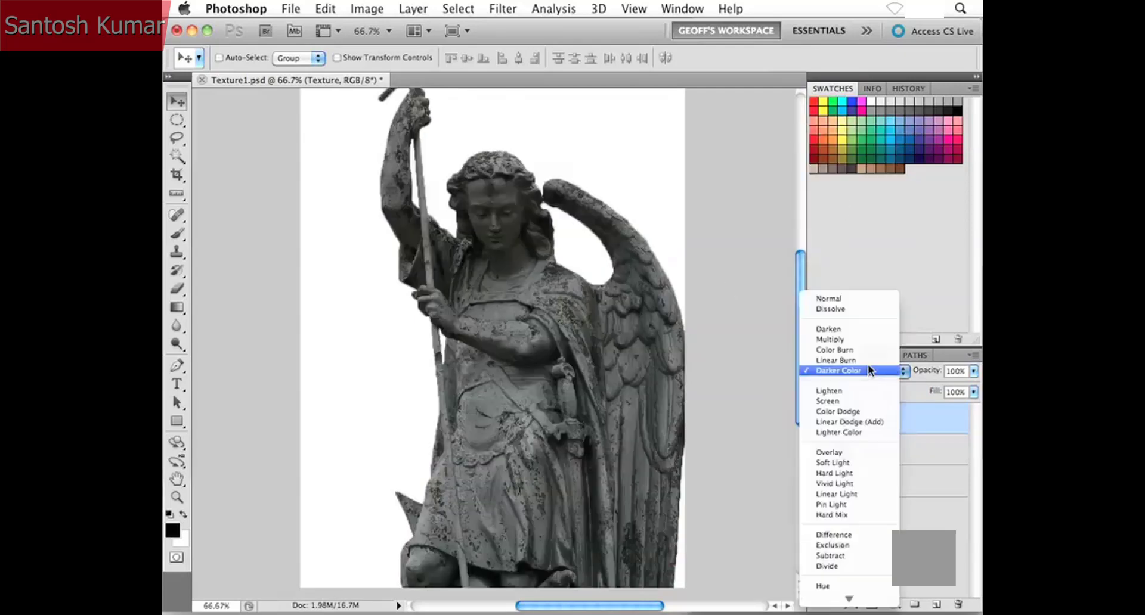
{"action": "left_click", "coordinate": [860, 338]}
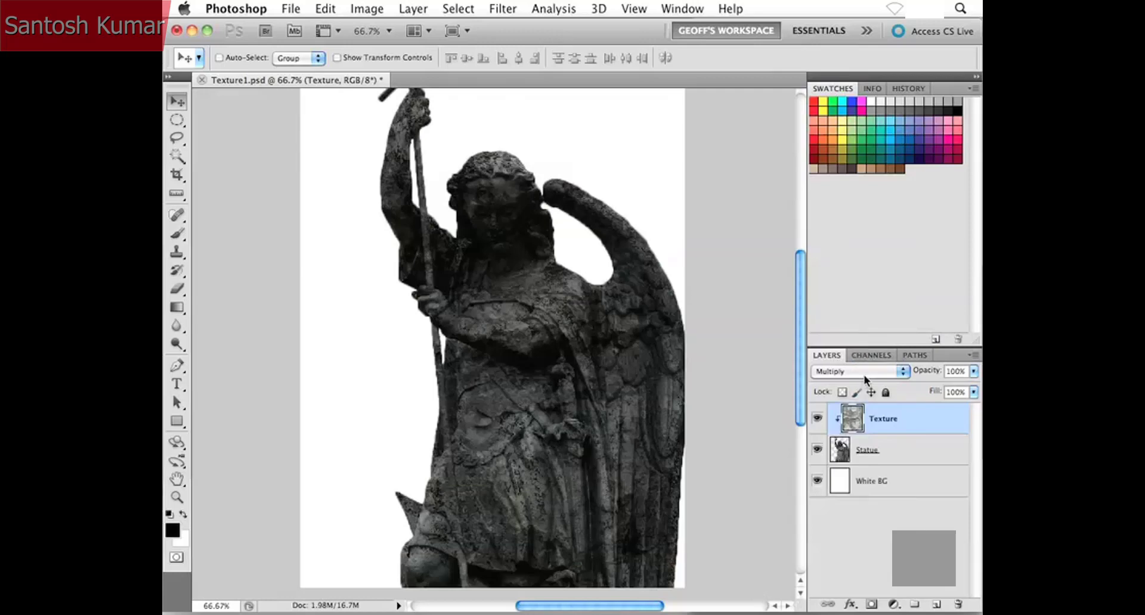
Return the Texture layer's blend mode to Overlay and reduce its opacity to 77%.
{"action": "left_click", "coordinate": [863, 371]}
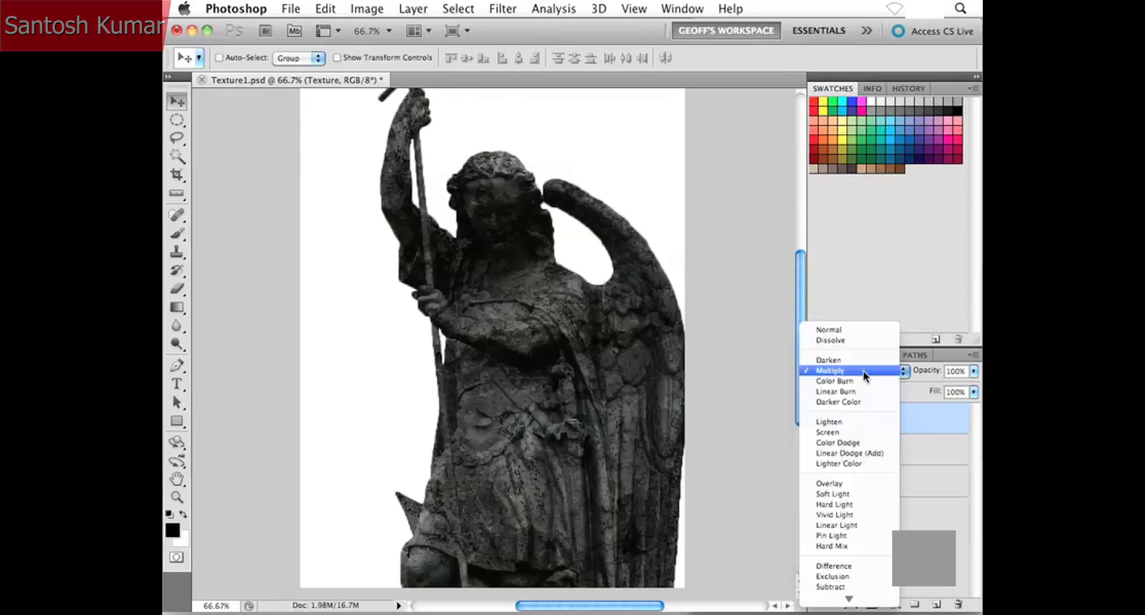
{"action": "left_click", "coordinate": [853, 482]}
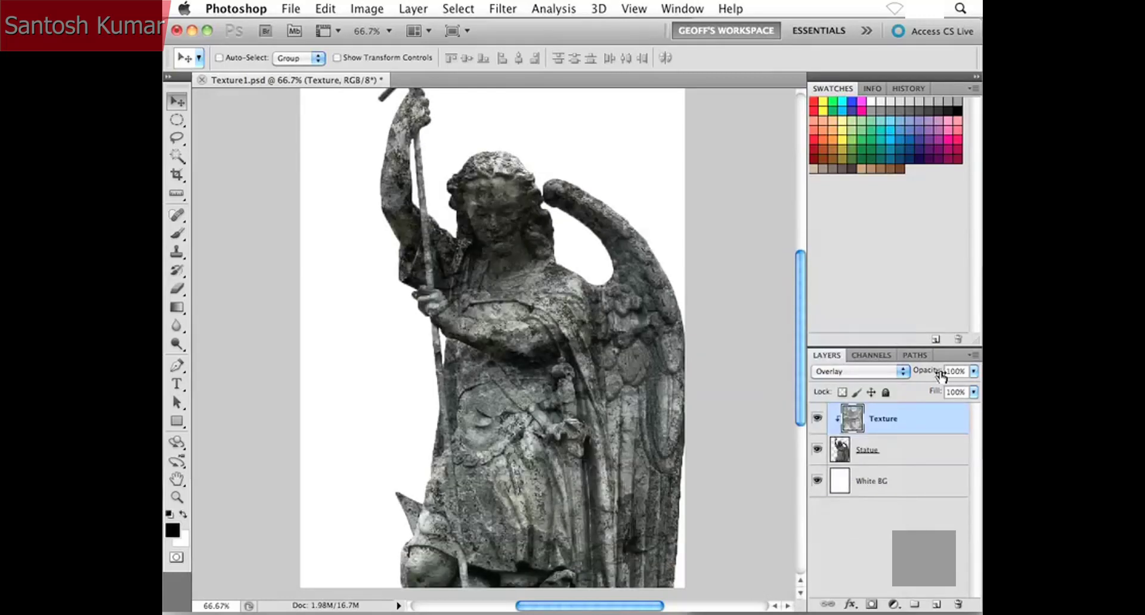
{"action": "left_click_drag", "start_coordinate": [940, 377], "coordinate": [919, 376]}
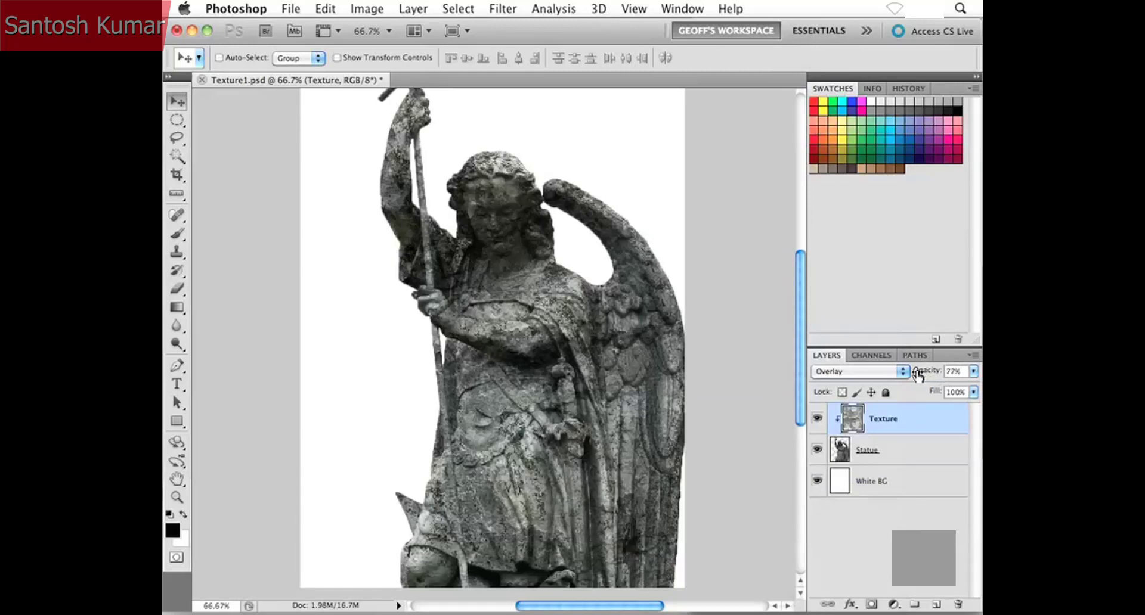